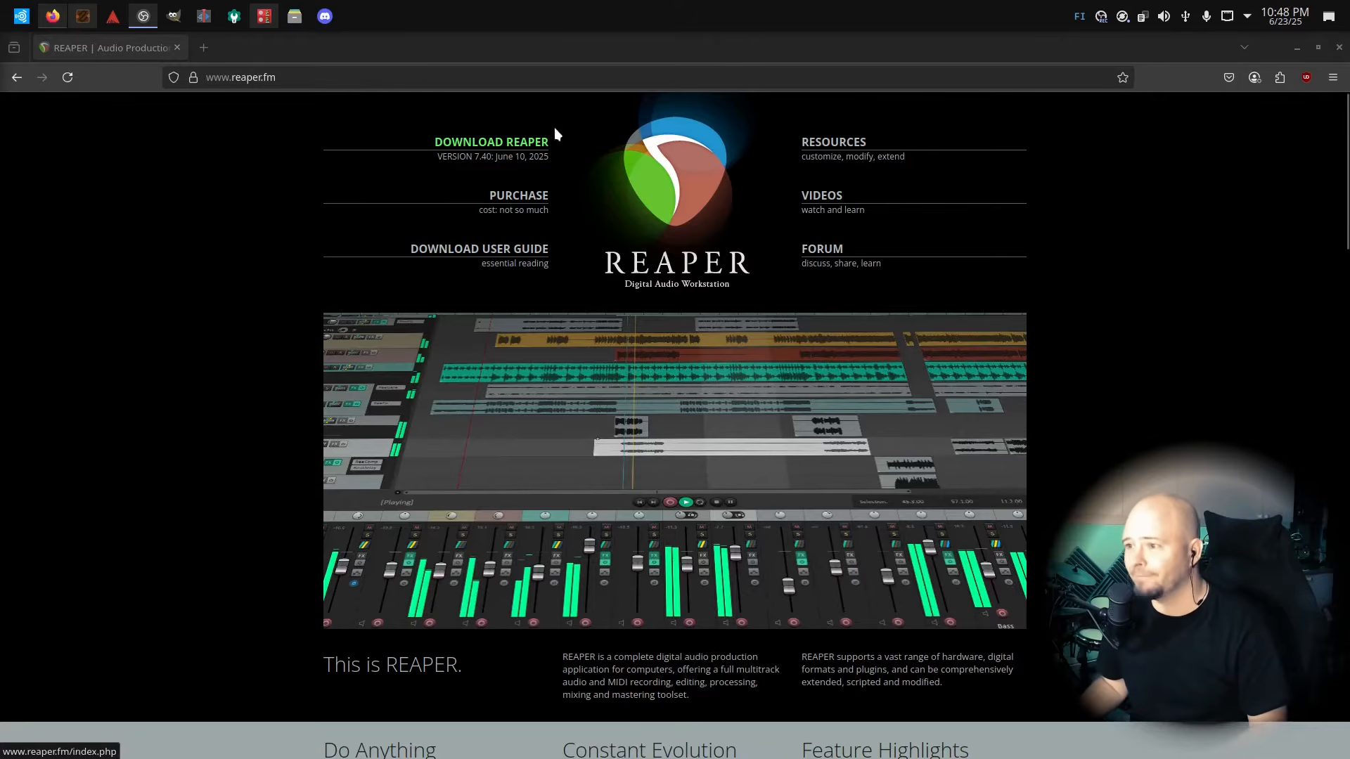
Open the REAPER download page and download the Linux x86_64 build of version 7.40
{"action": "left_click", "coordinate": [508, 143]}
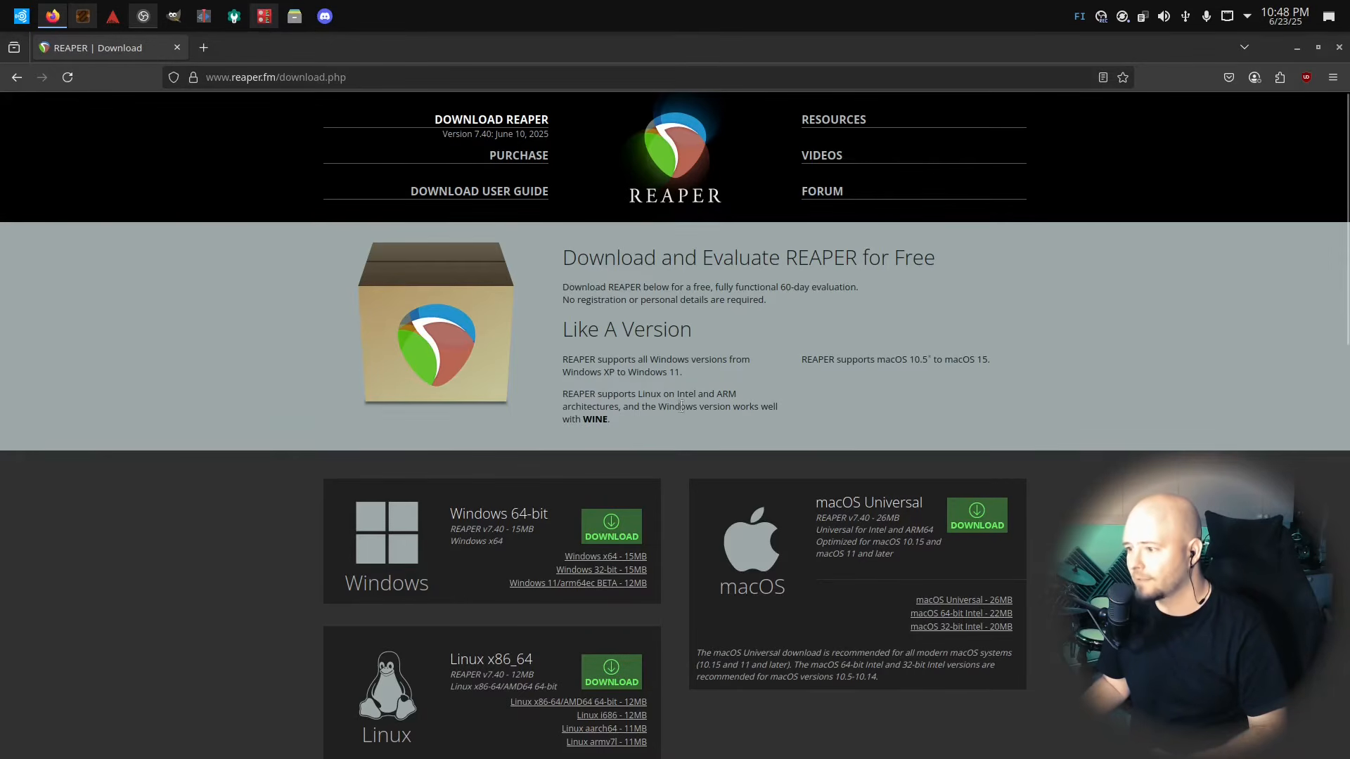
{"action": "left_click", "coordinate": [718, 412]}
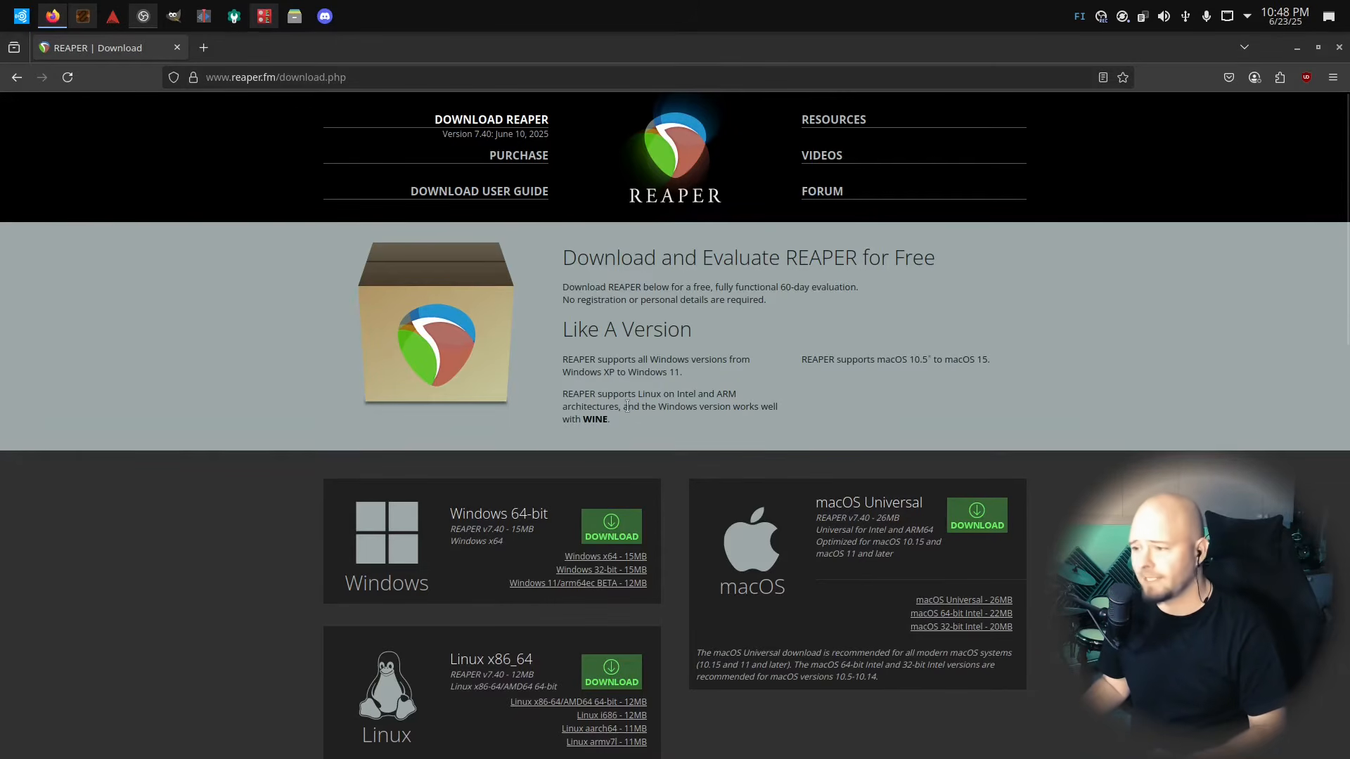
{"action": "left_click_drag", "start_coordinate": [662, 409], "coordinate": [669, 426]}
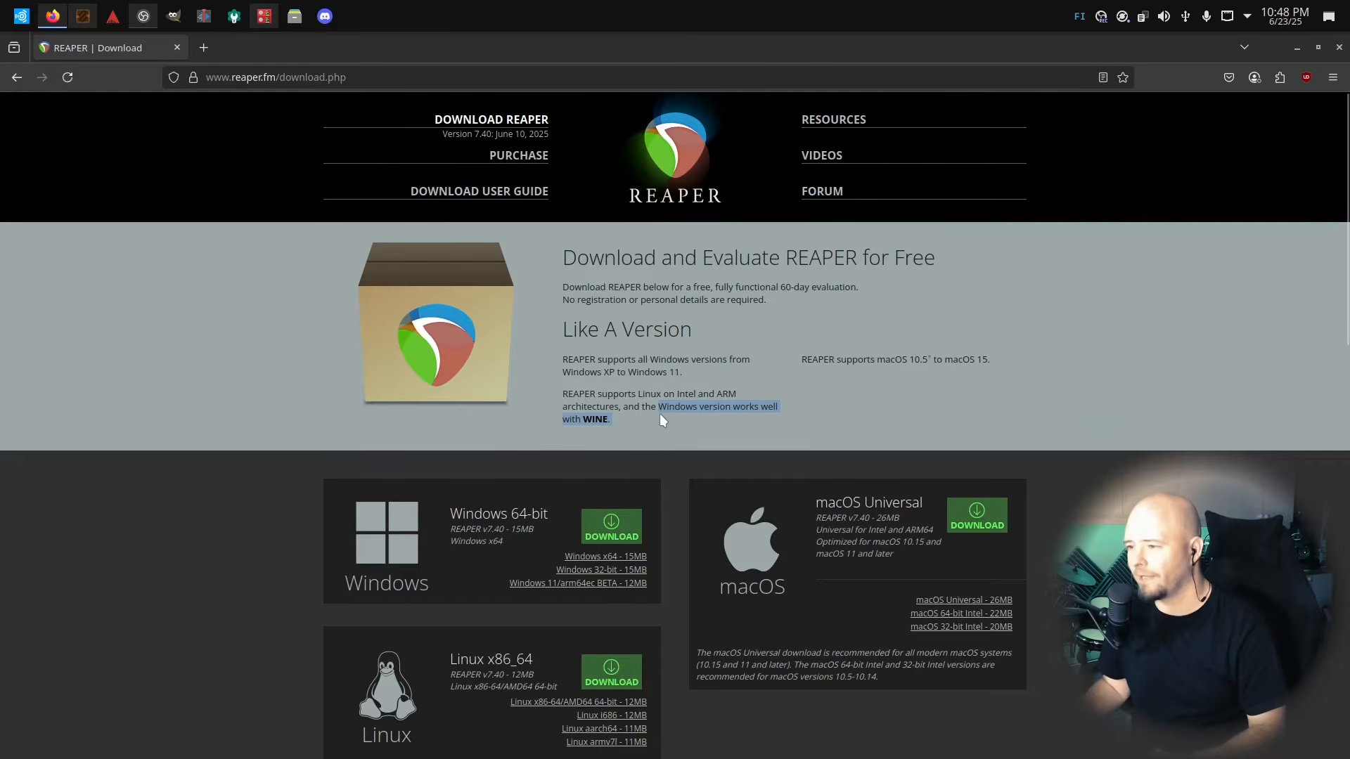
{"action": "left_click", "coordinate": [681, 419]}
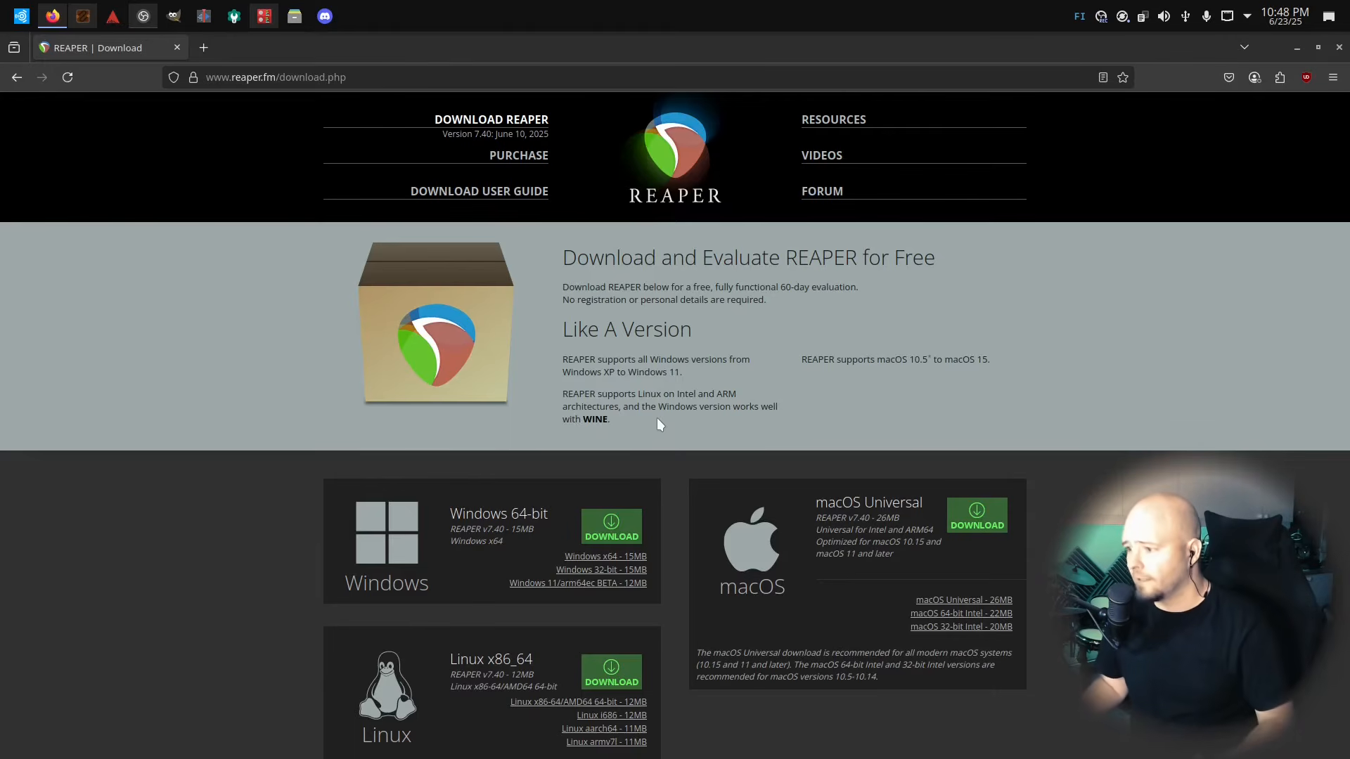
{"action": "scroll", "coordinate": [658, 422], "scroll_direction": "down", "scroll_amount": 2}
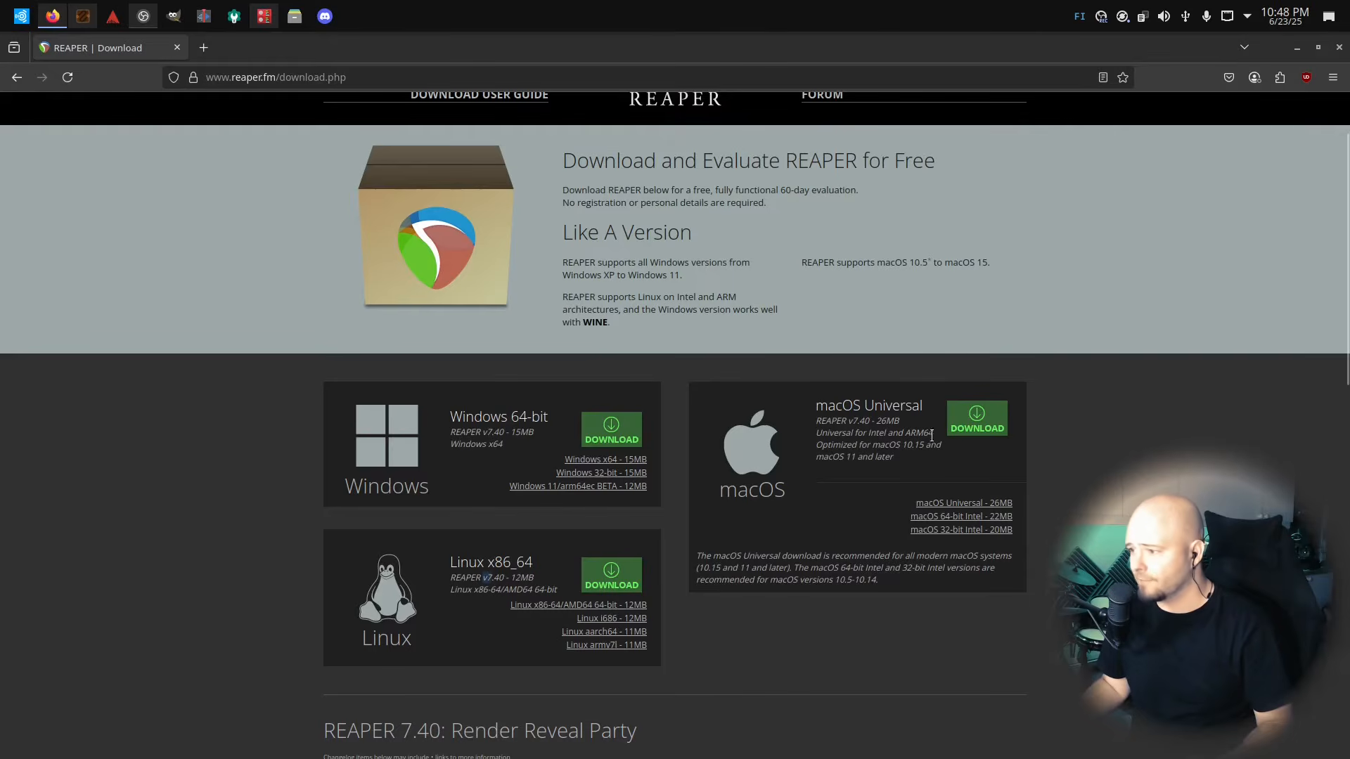
{"action": "left_click", "coordinate": [618, 615]}
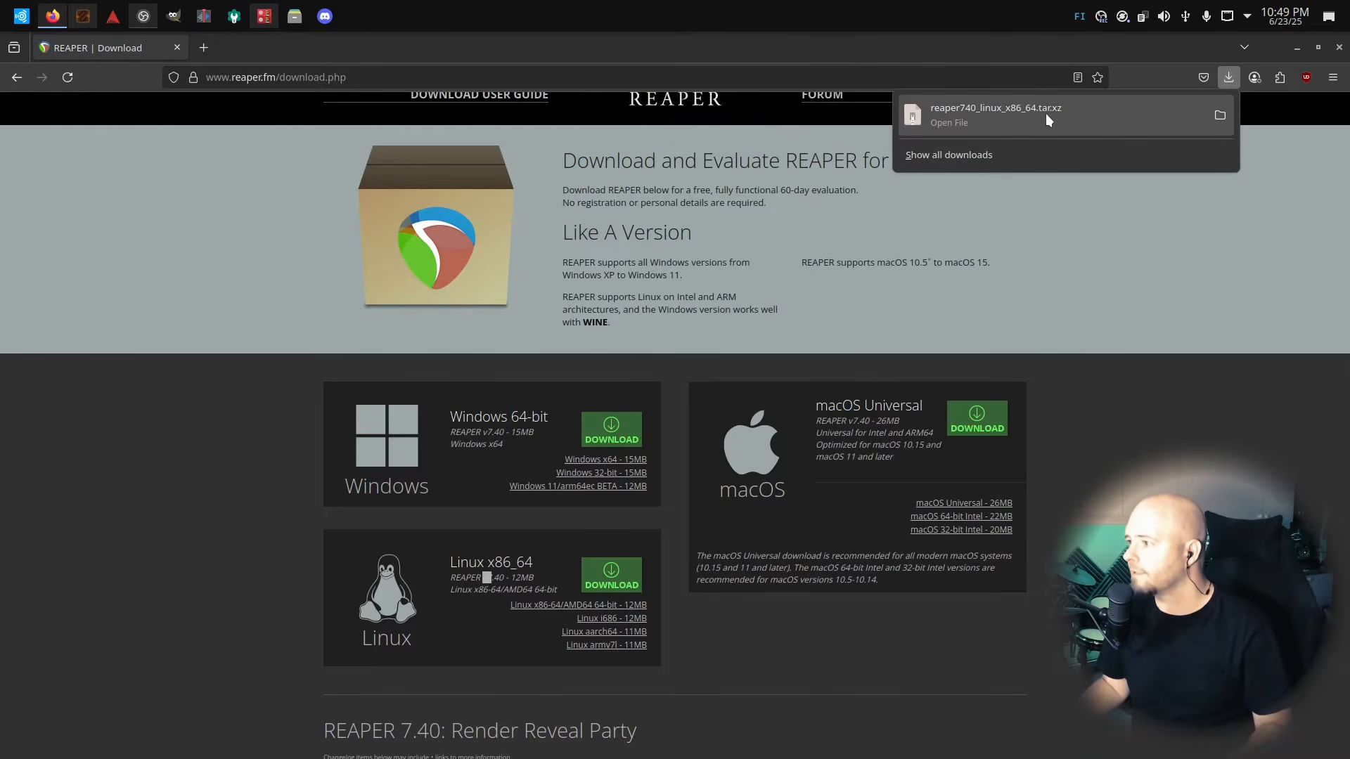
Show the downloaded reaper740_linux_x86_64.tar.xz in the file manager and extract it into the Downloads folder
{"action": "left_click", "coordinate": [1220, 114]}
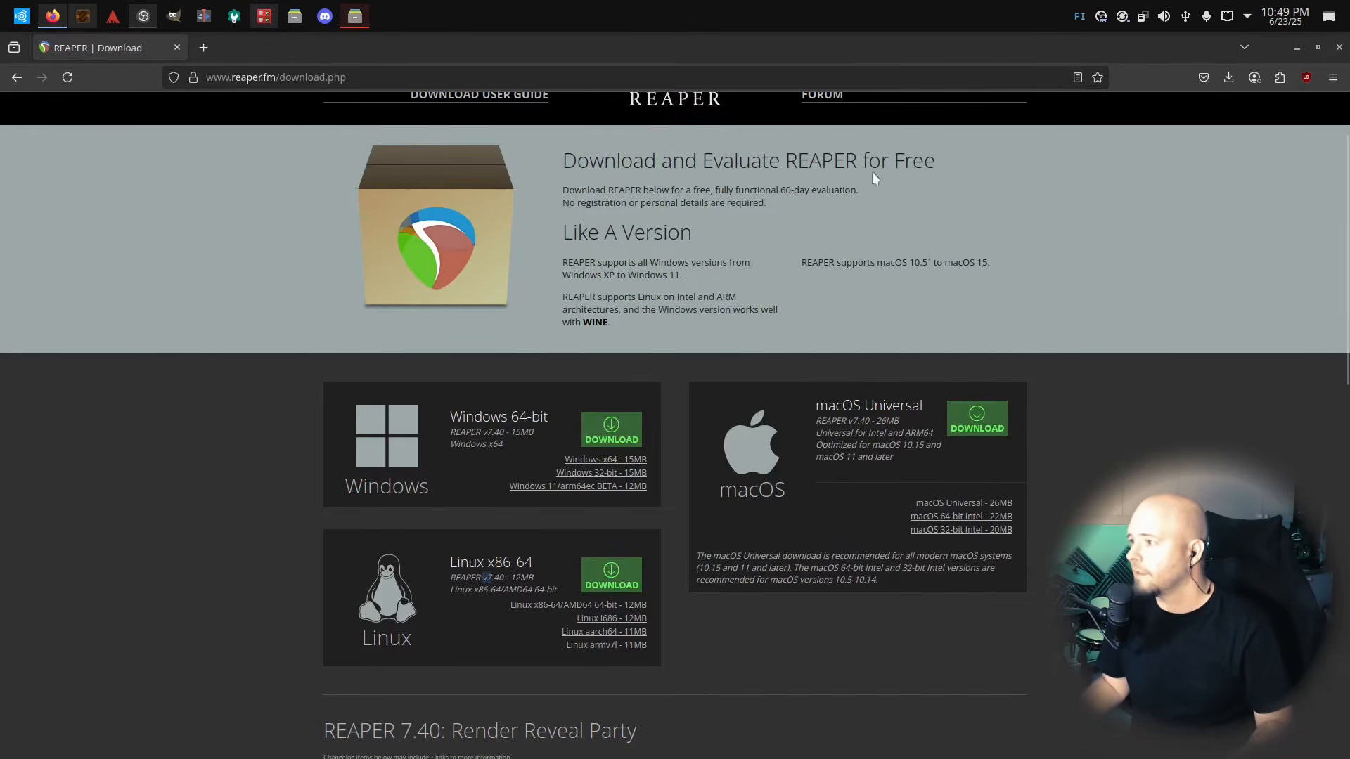
{"action": "left_click", "coordinate": [355, 15]}
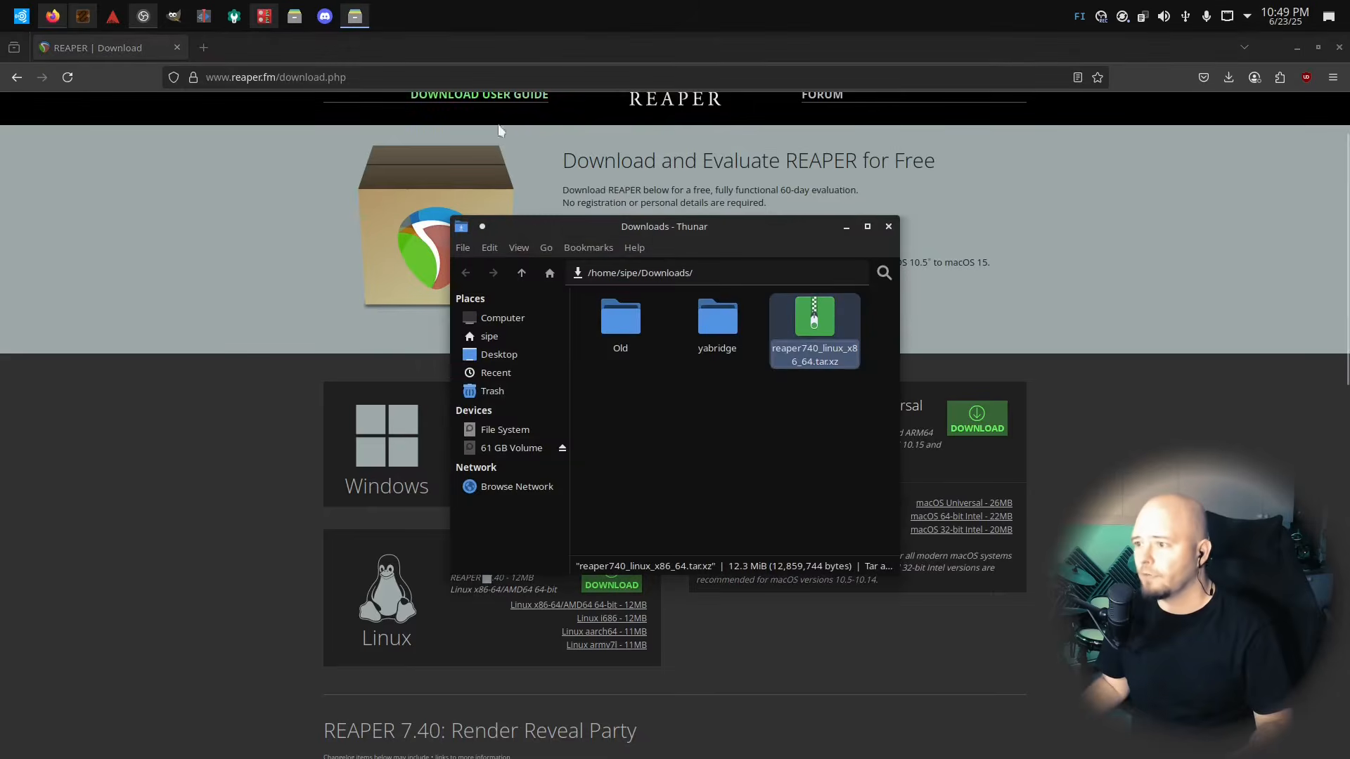
{"action": "left_click", "coordinate": [738, 450]}
{"action": "right_click", "coordinate": [828, 320]}
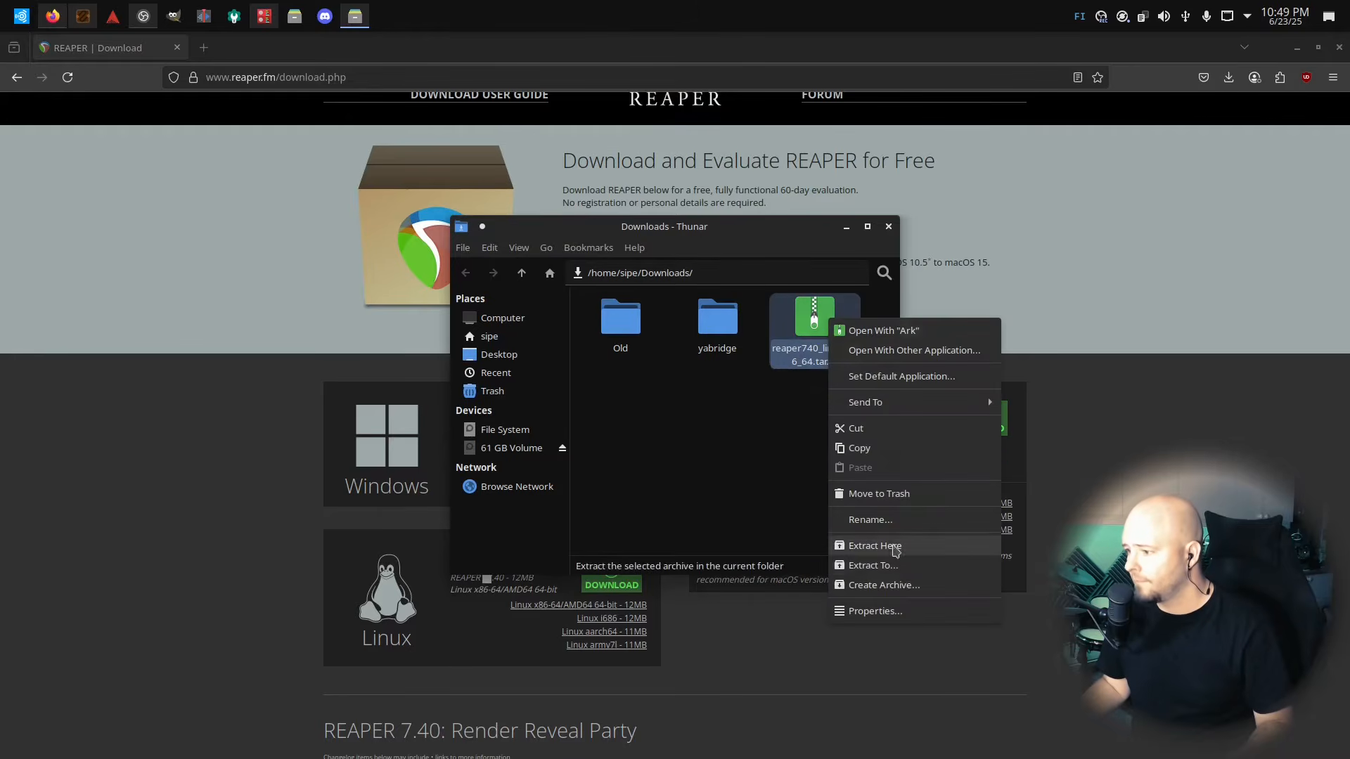
{"action": "left_click", "coordinate": [875, 545]}
{"action": "left_click", "coordinate": [695, 460]}
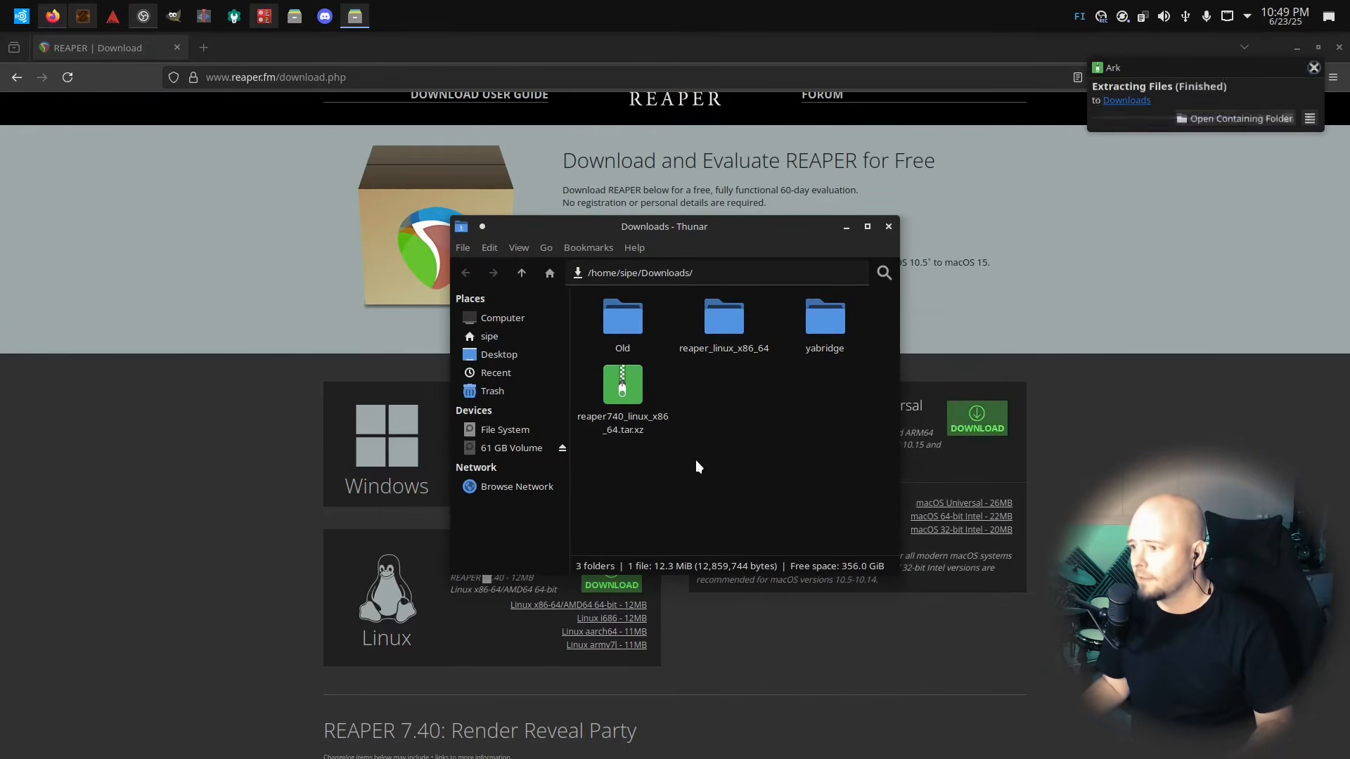
Open the extracted reaper_linux_x86_64 folder and open readme-linux.txt from it in the Kate text editor
{"action": "double_click", "coordinate": [722, 335]}
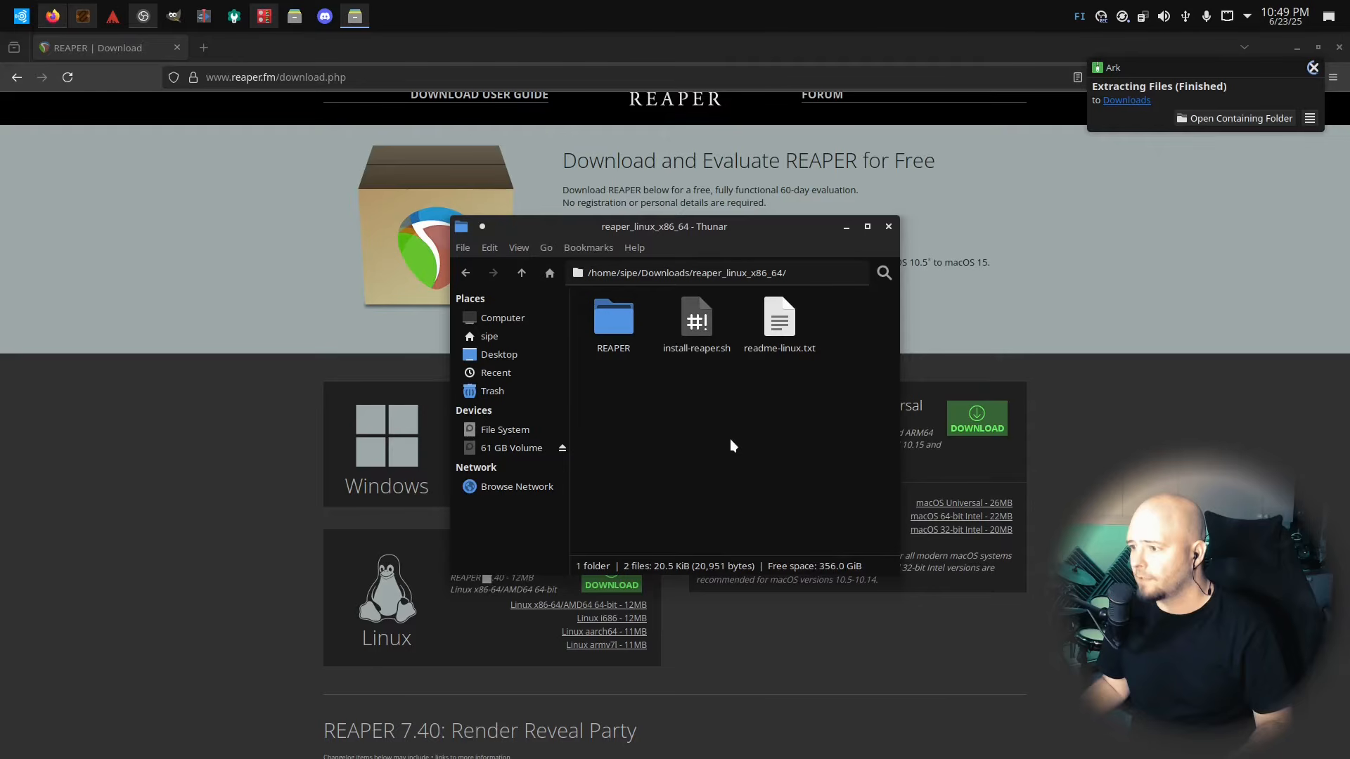
{"action": "left_click", "coordinate": [698, 349]}
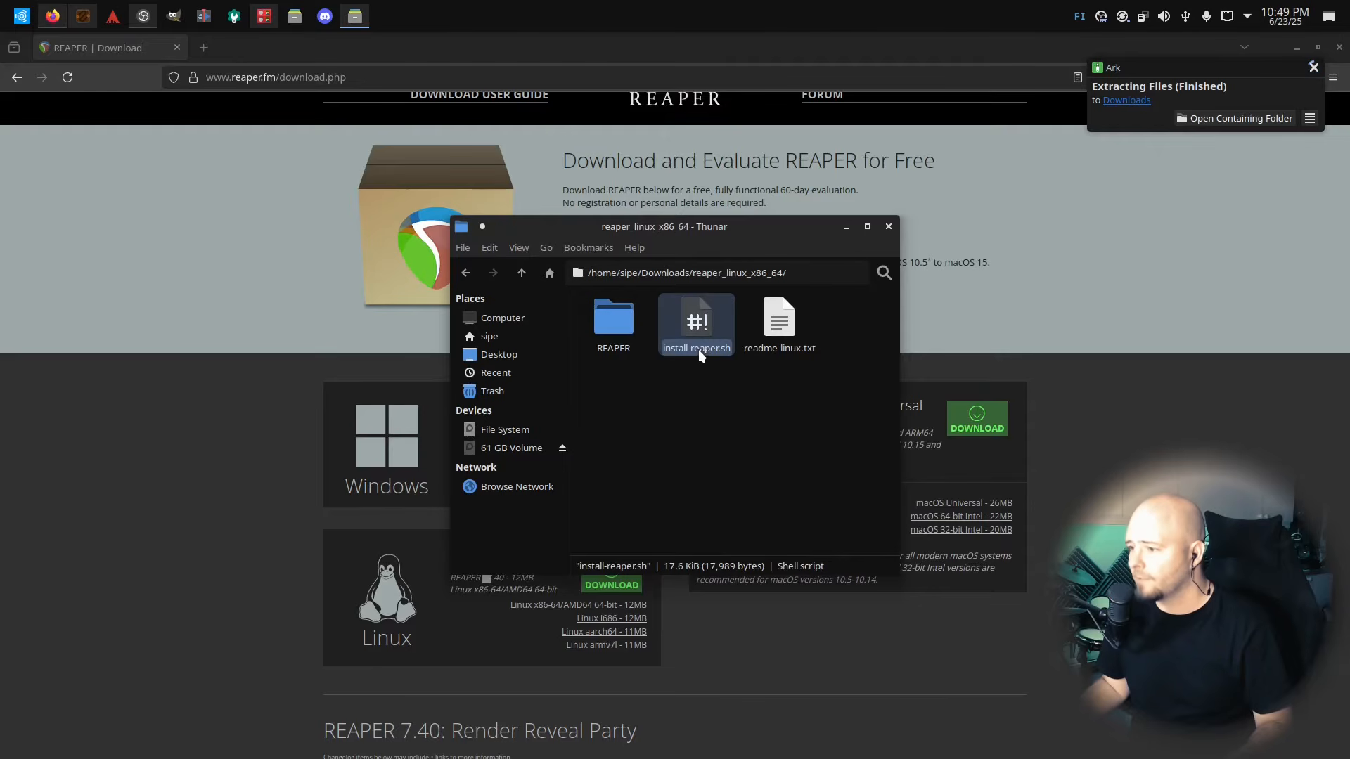
{"action": "left_click", "coordinate": [778, 316]}
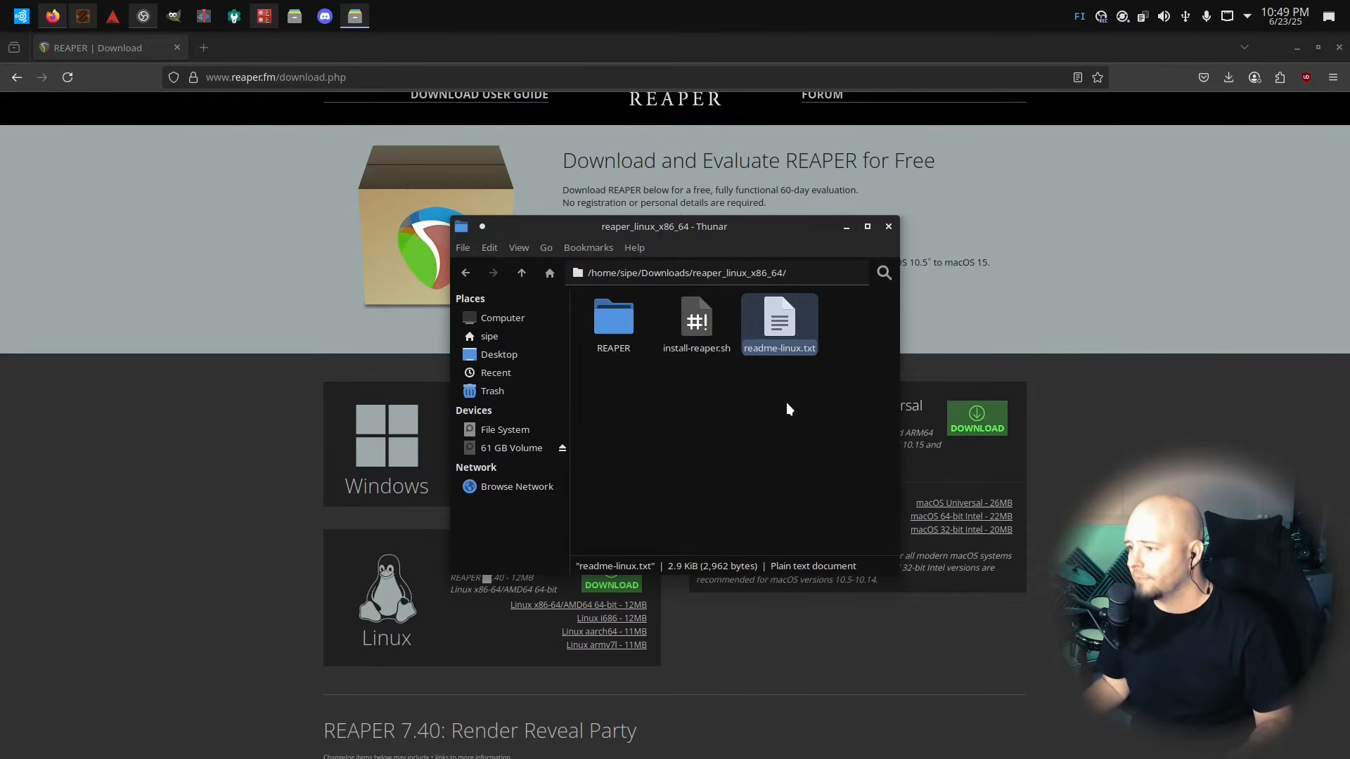
{"action": "right_click", "coordinate": [787, 339]}
{"action": "mouse_move", "coordinate": [893, 366]}
{"action": "left_click", "coordinate": [999, 389]}
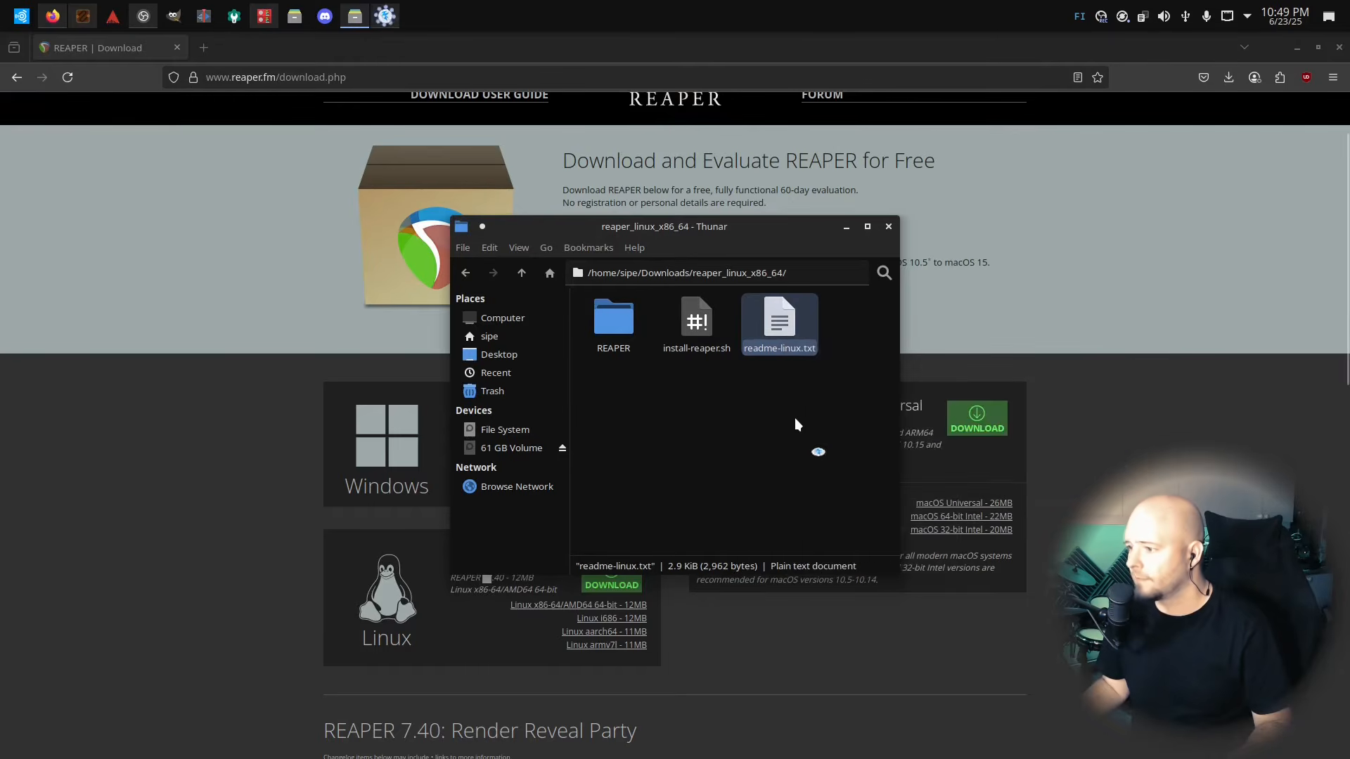
Read the readme's requirements, optional dependencies, run-without-installing and installation sections at a larger text size, and close the editor
{"action": "scroll", "coordinate": [190, 318], "scroll_direction": "up", "scroll_amount": 4, "text": "ctrl"}
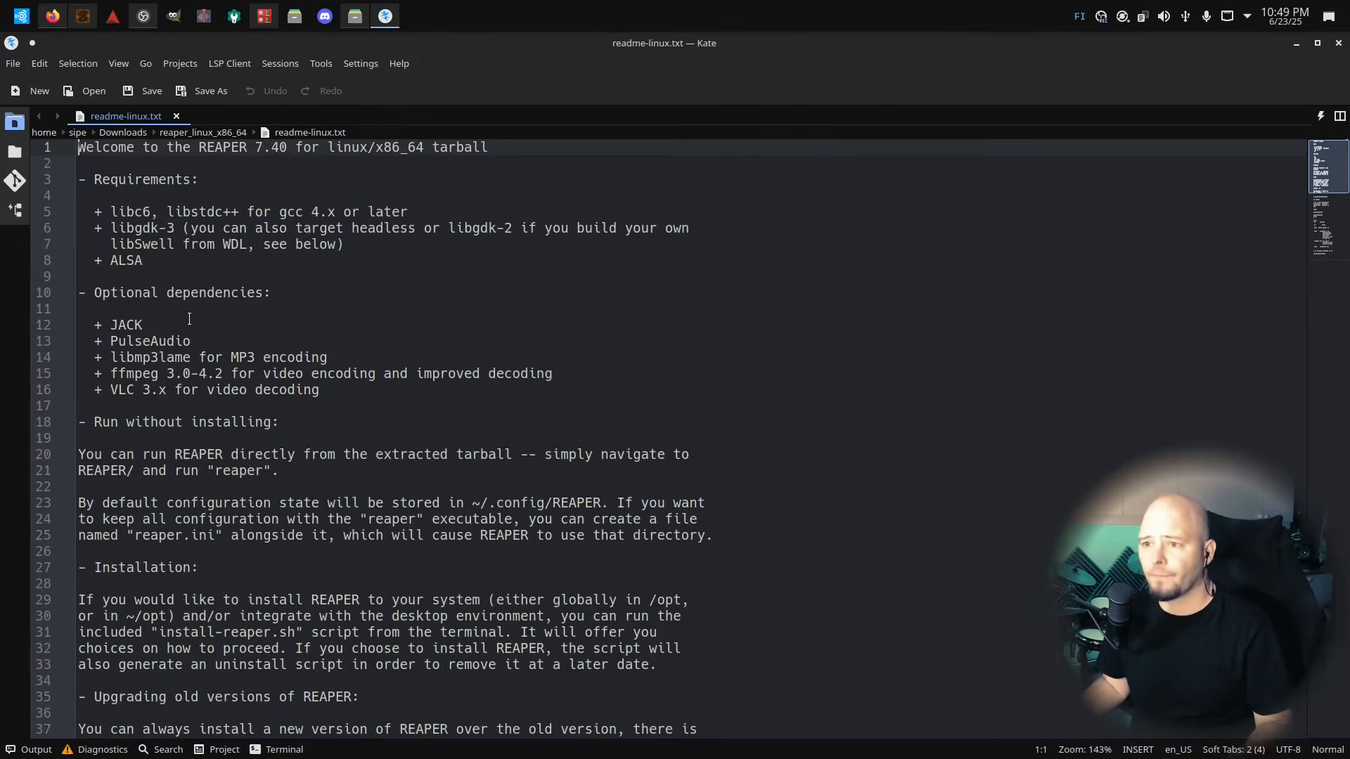
{"action": "scroll", "coordinate": [189, 318], "scroll_direction": "up", "scroll_amount": 2, "text": "ctrl"}
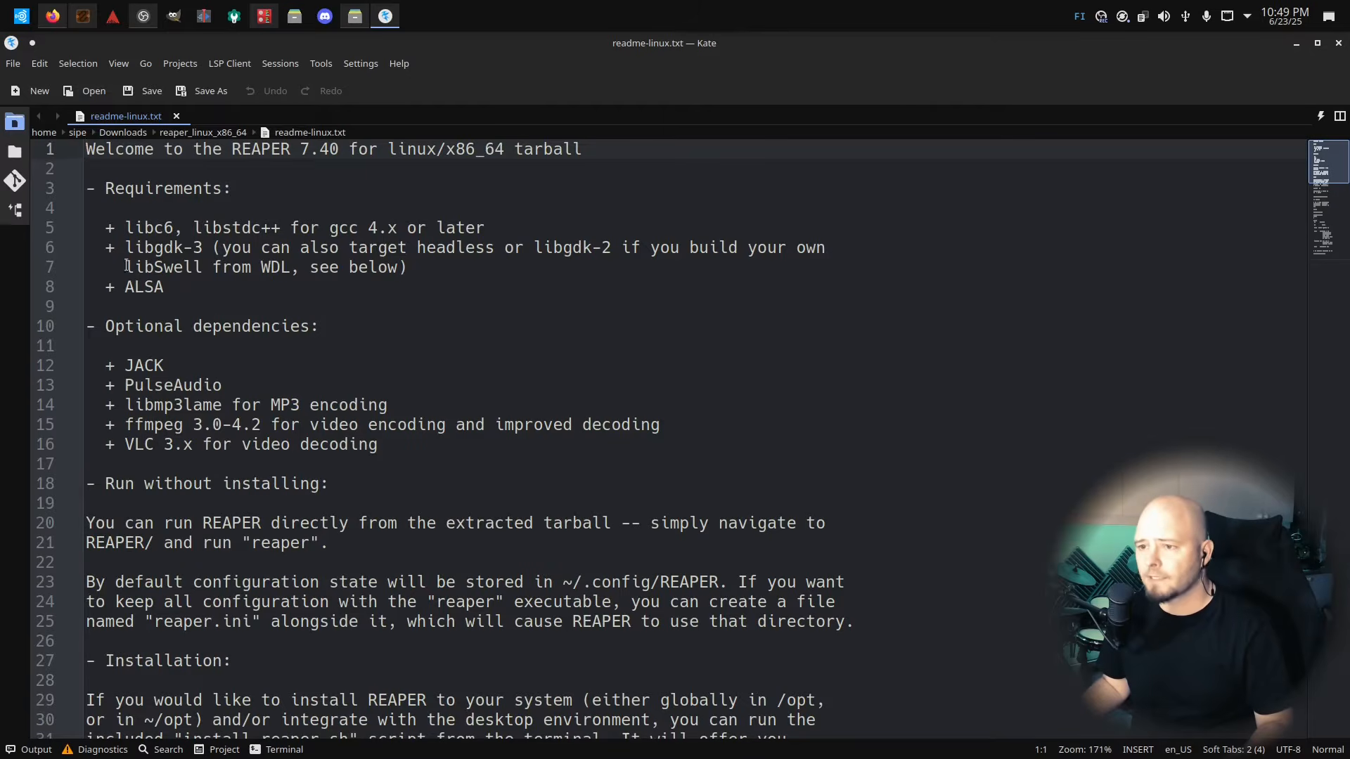
{"action": "left_click_drag", "start_coordinate": [144, 227], "coordinate": [233, 227]}
{"action": "scroll", "coordinate": [223, 261], "scroll_direction": "down", "scroll_amount": 1}
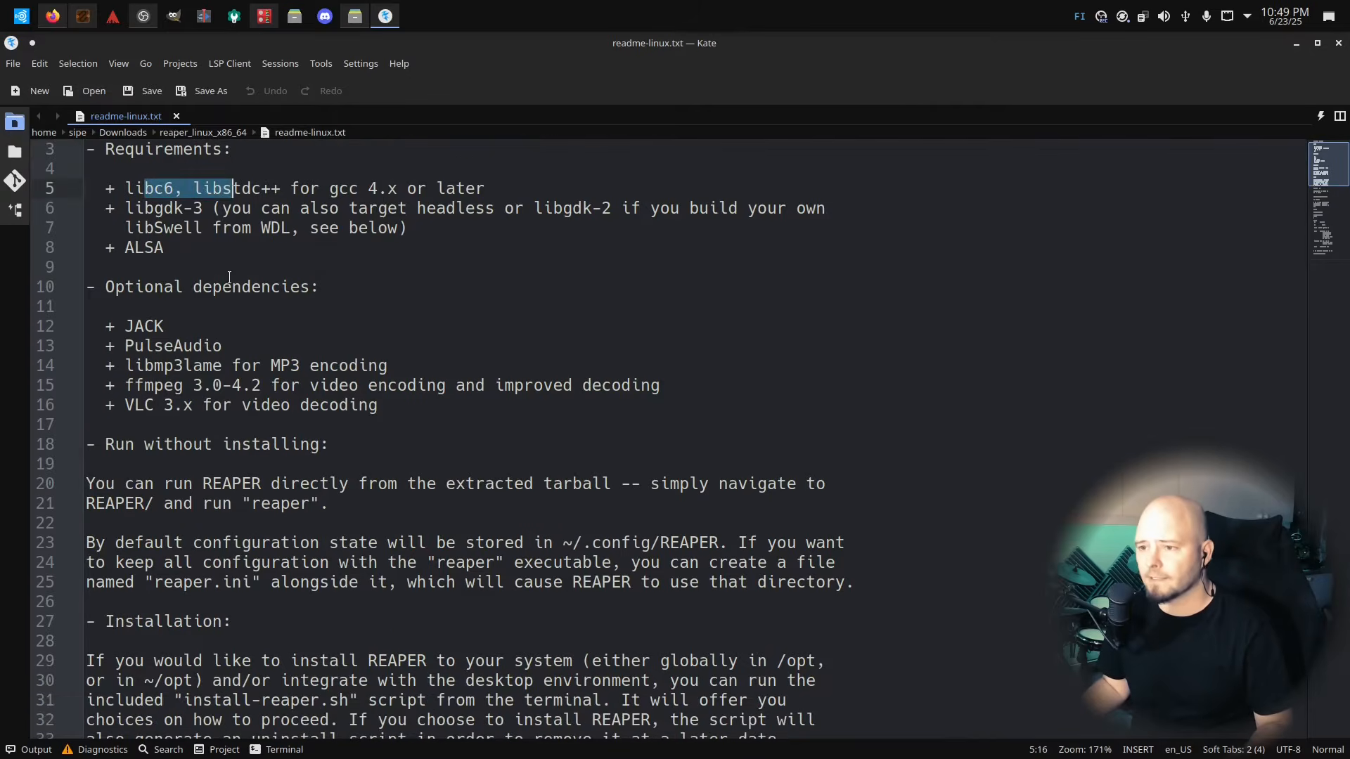
{"action": "scroll", "coordinate": [229, 277], "scroll_direction": "down", "scroll_amount": 1}
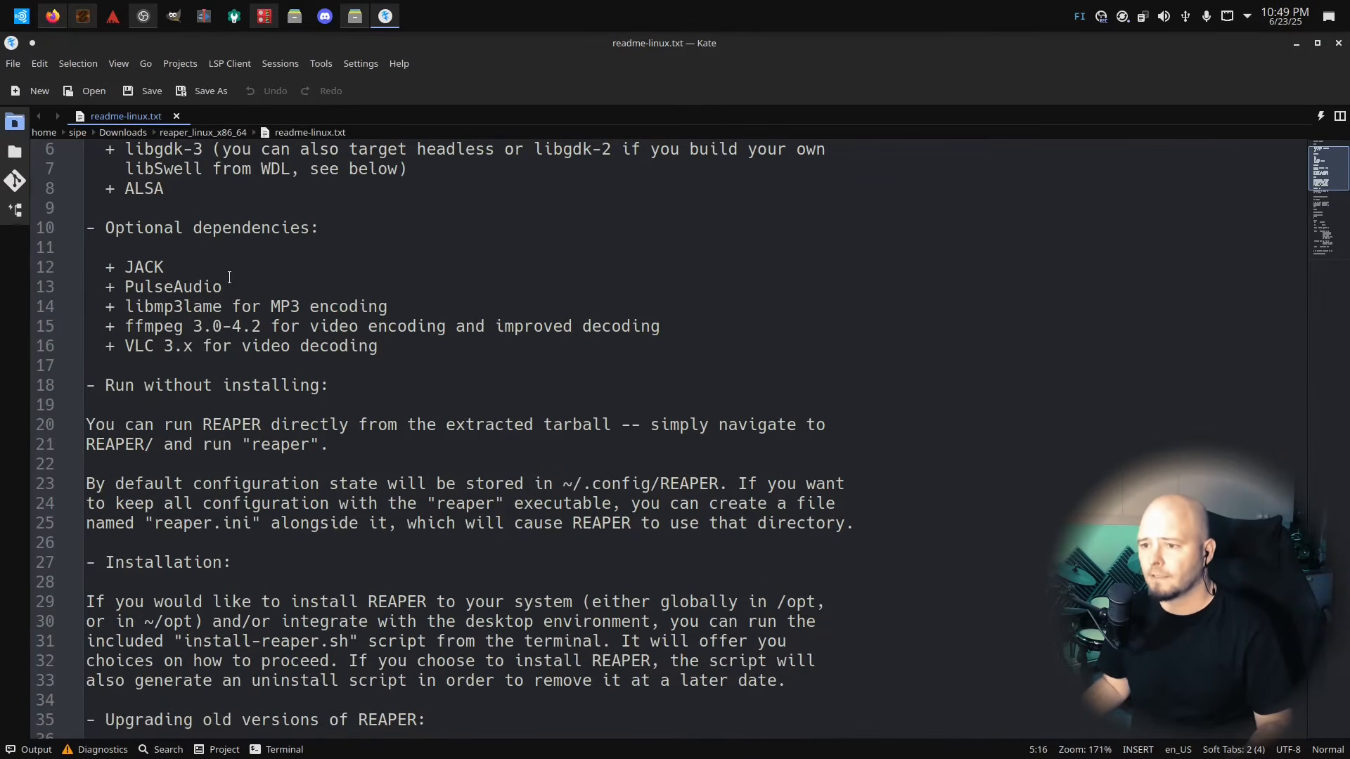
{"action": "scroll", "coordinate": [229, 277], "scroll_direction": "down", "scroll_amount": 1}
{"action": "scroll", "coordinate": [229, 277], "scroll_direction": "down", "scroll_amount": 1}
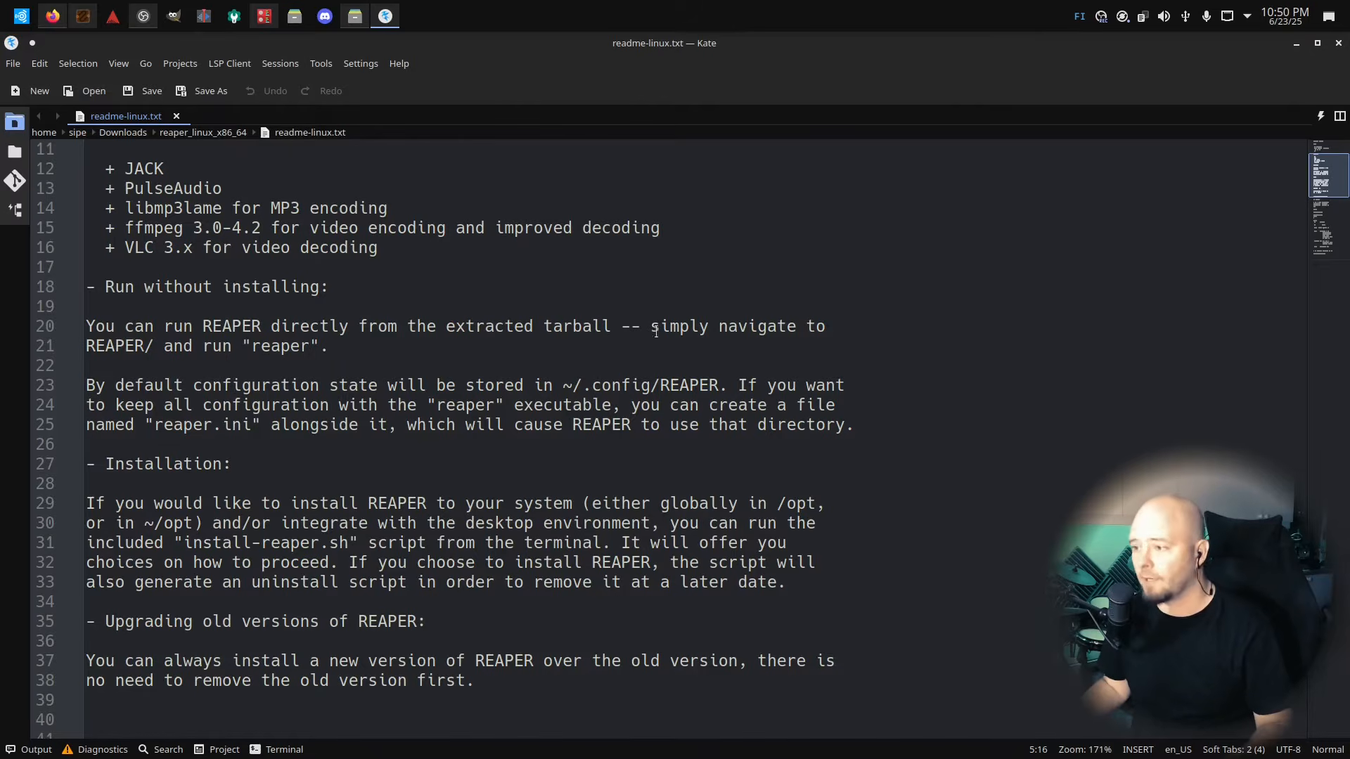
{"action": "left_click_drag", "start_coordinate": [125, 346], "coordinate": [174, 346]}
{"action": "scroll", "coordinate": [353, 368], "scroll_direction": "down", "scroll_amount": 3}
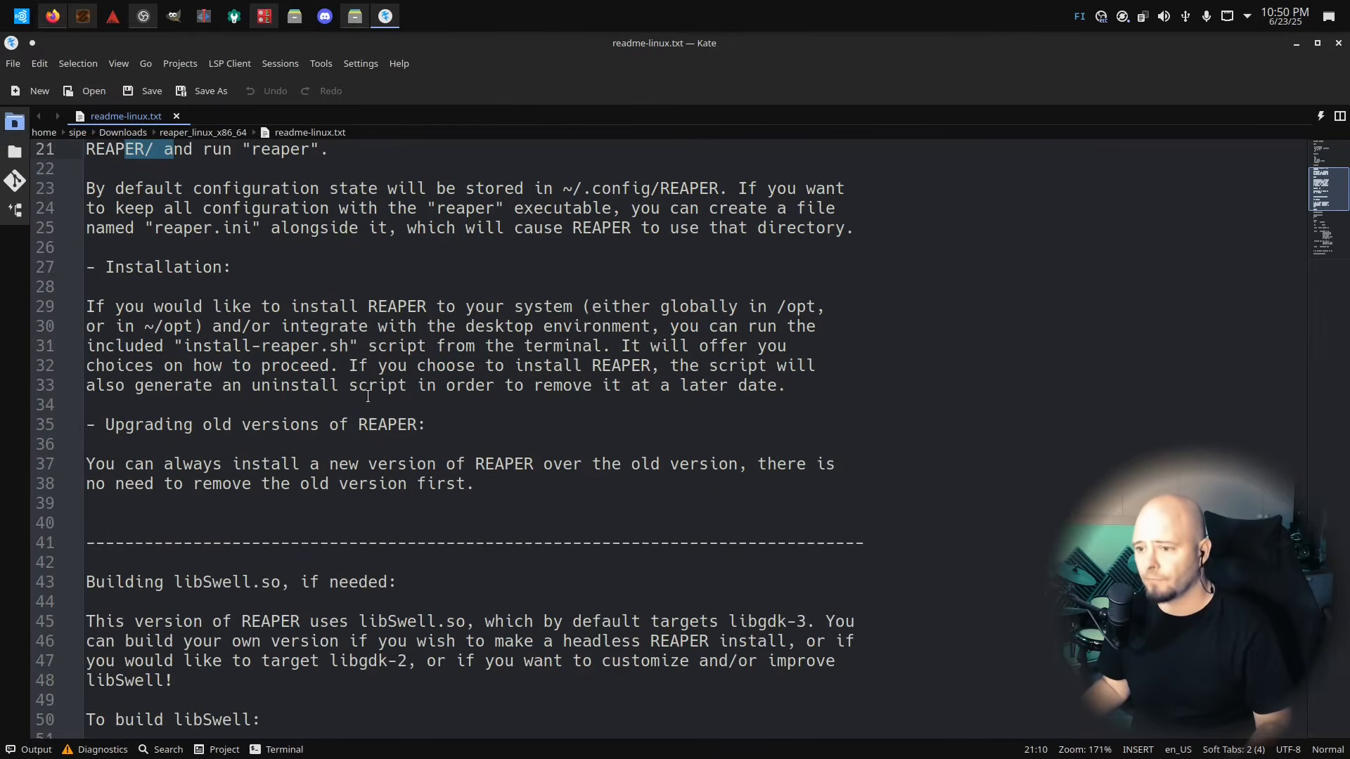
{"action": "scroll", "coordinate": [367, 396], "scroll_direction": "down", "scroll_amount": 6}
{"action": "scroll", "coordinate": [278, 346], "scroll_direction": "down", "scroll_amount": 4}
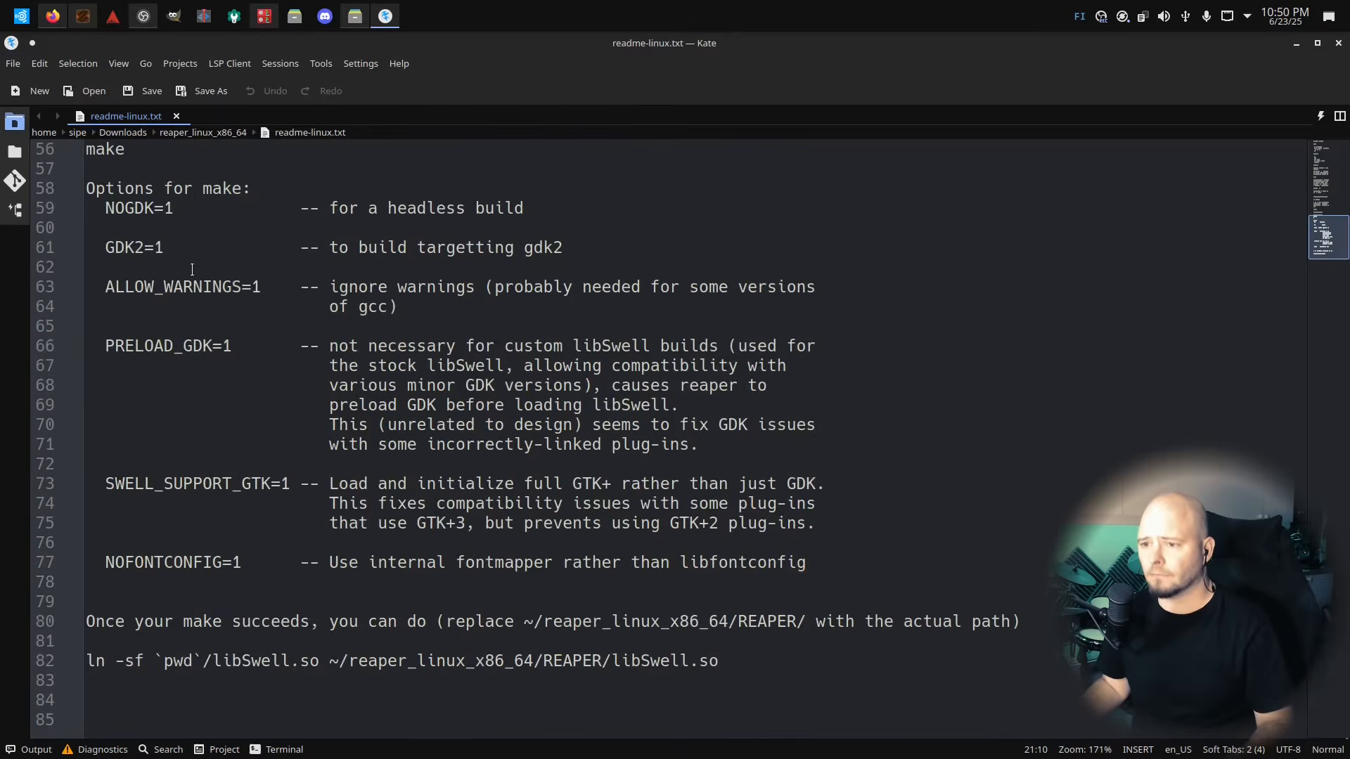
{"action": "scroll", "coordinate": [407, 422], "scroll_direction": "up", "scroll_amount": 15}
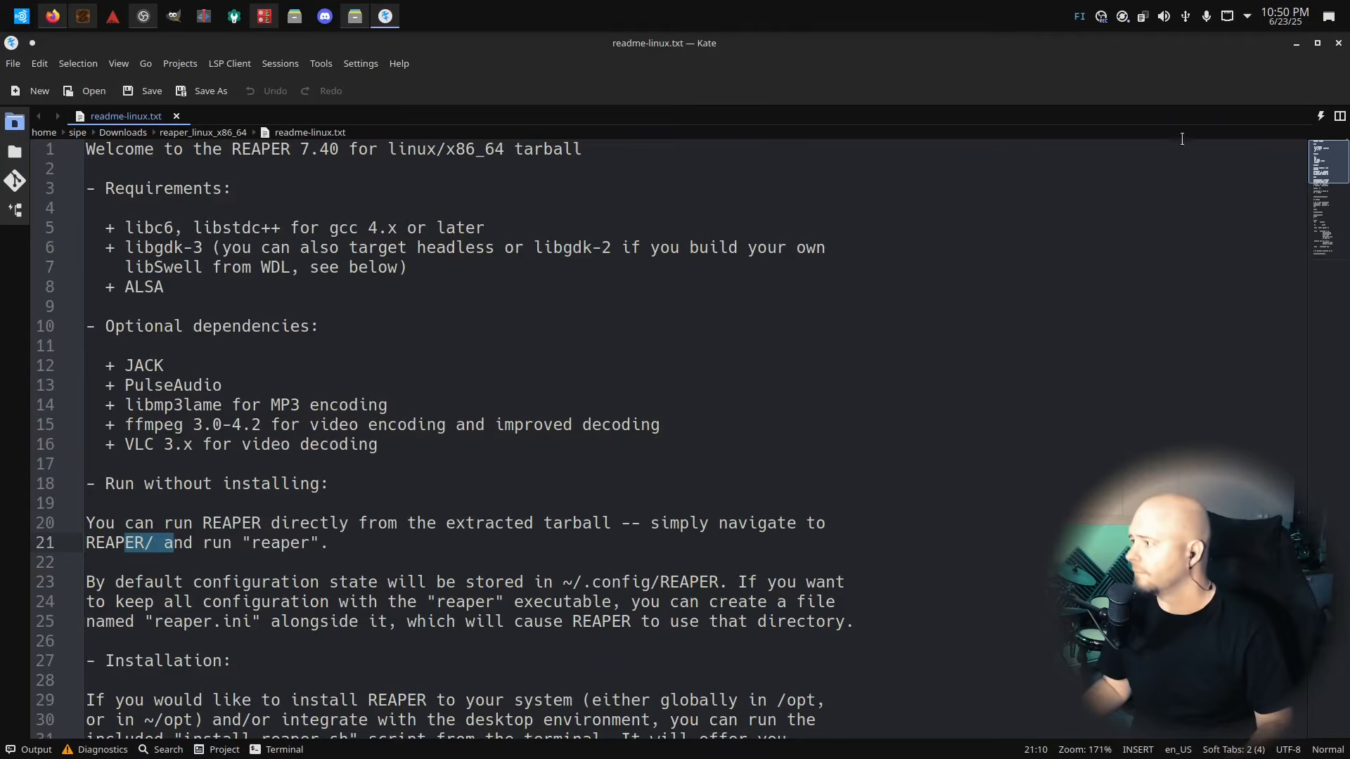
{"action": "left_click", "coordinate": [1338, 43]}
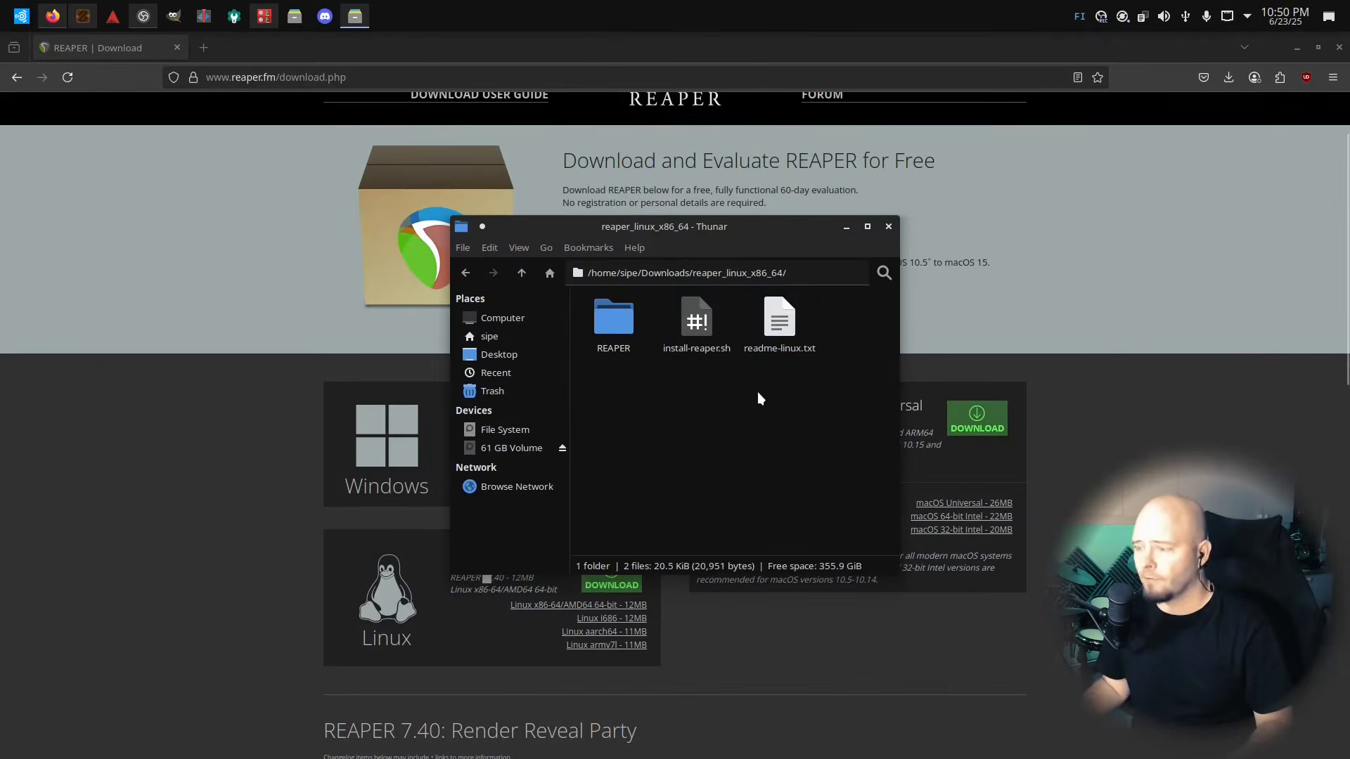
Launch the reaper executable from the extracted REAPER folder and move its main window fully onto the screen
{"action": "double_click", "coordinate": [622, 327]}
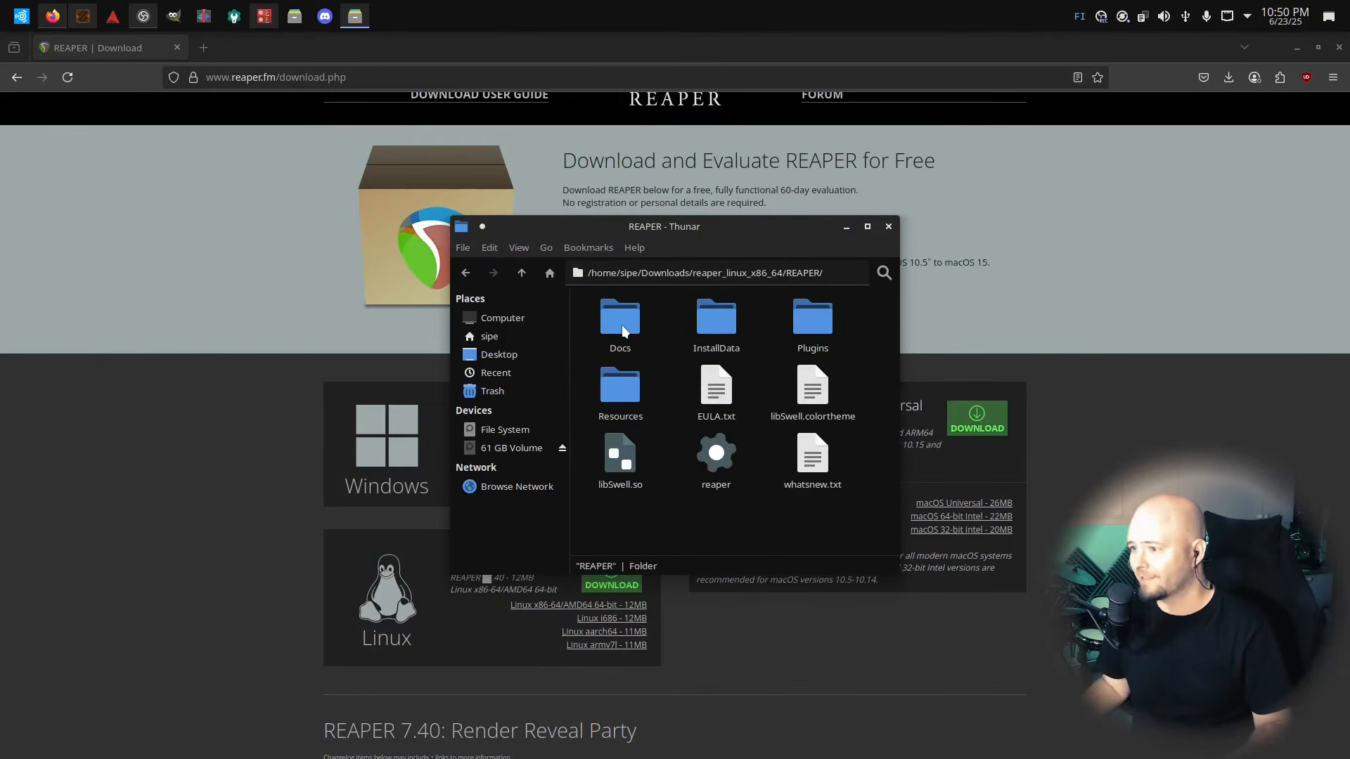
{"action": "left_click", "coordinate": [712, 460]}
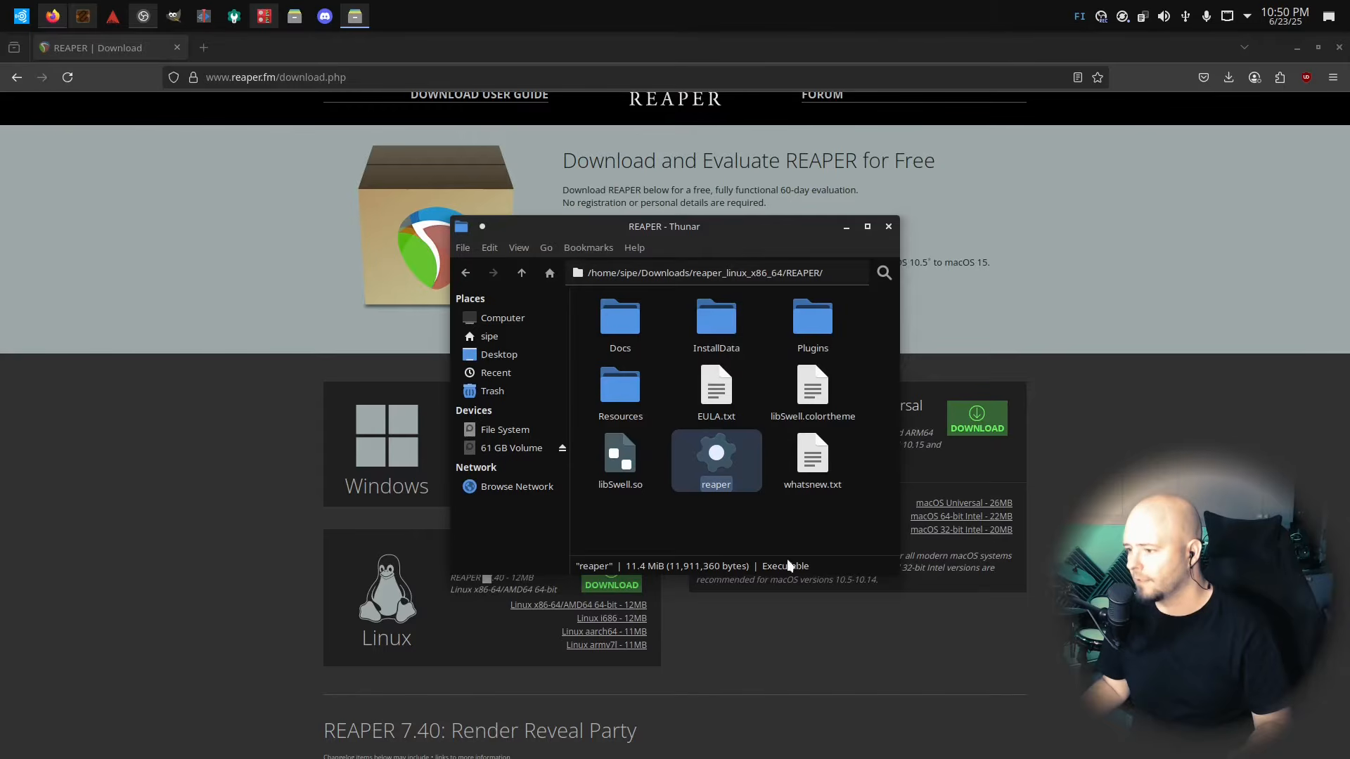
{"action": "double_click", "coordinate": [706, 450]}
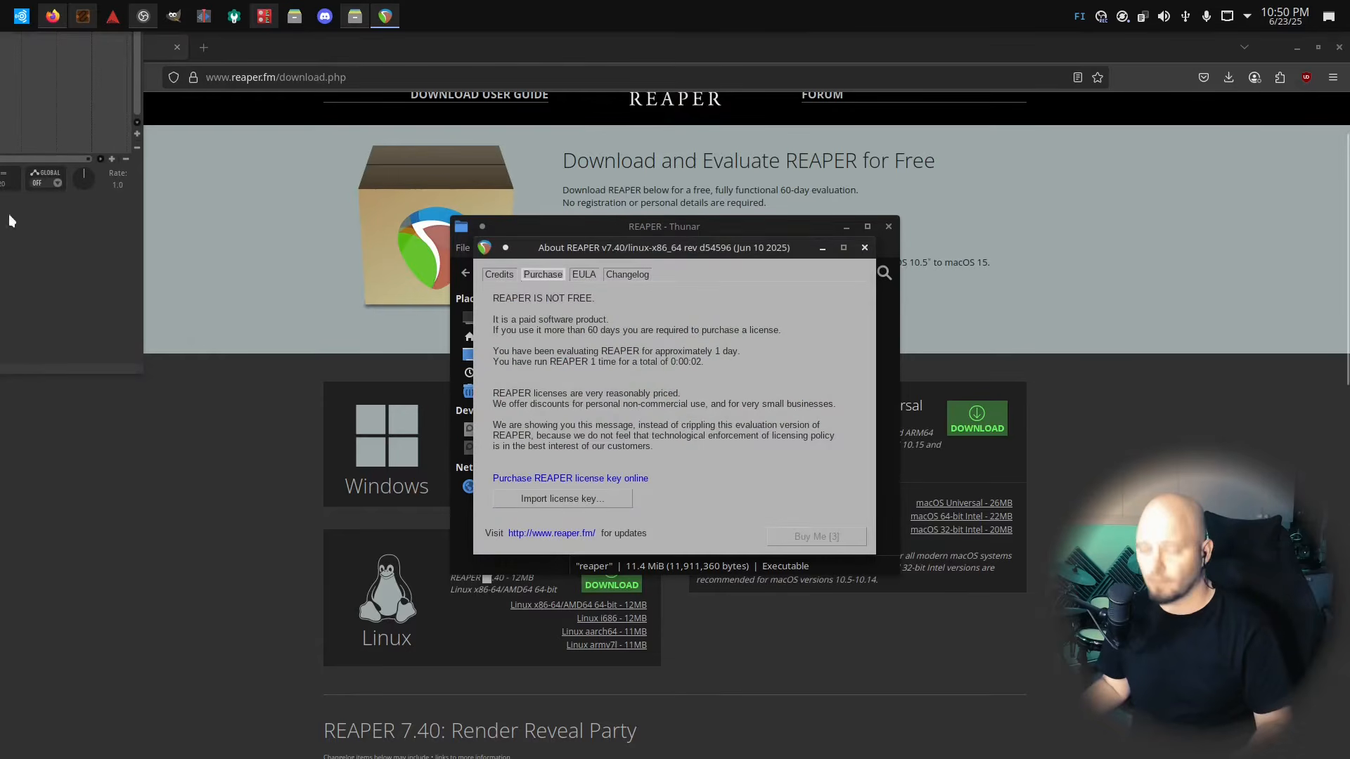
{"action": "left_click_drag", "start_coordinate": [67, 215], "coordinate": [971, 496]}
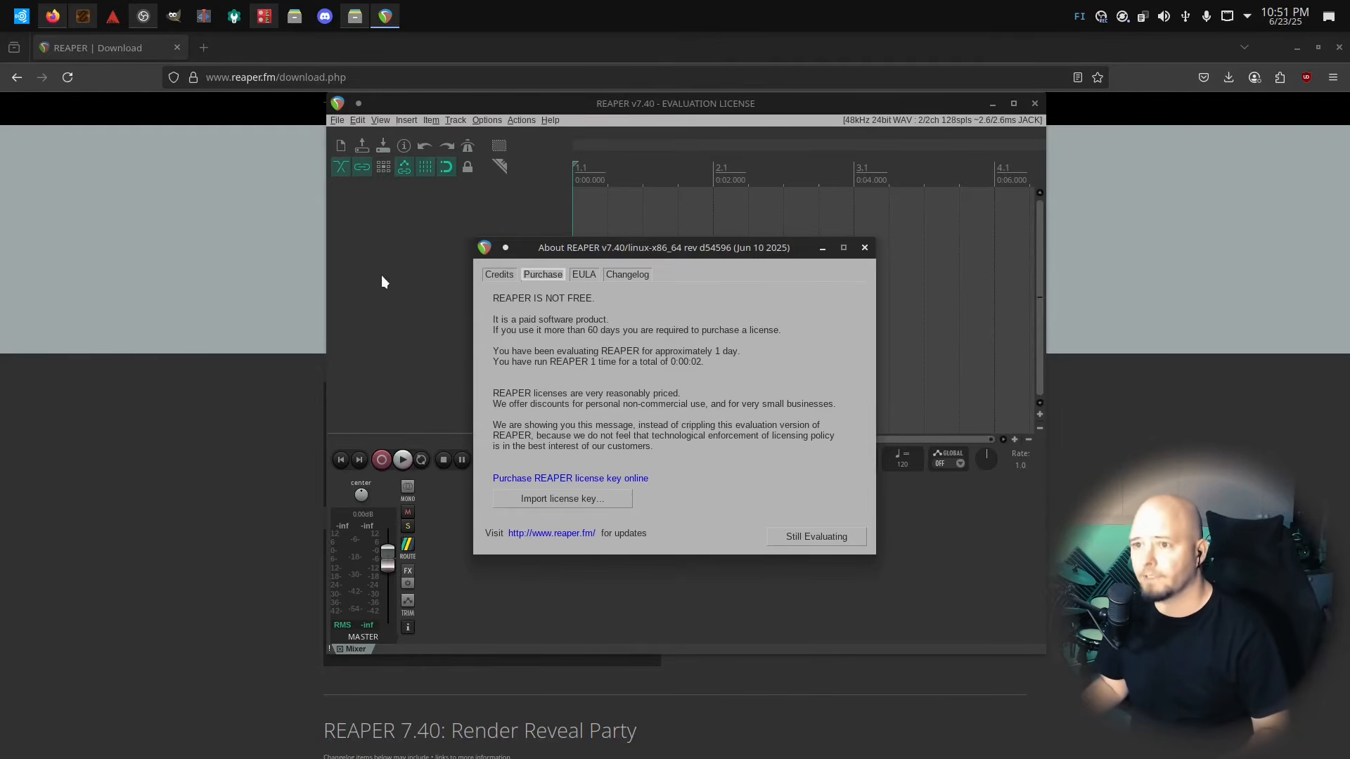
Switch to the browser to review the platforms offered on the REAPER download page, and return to REAPER
{"action": "left_click", "coordinate": [55, 17]}
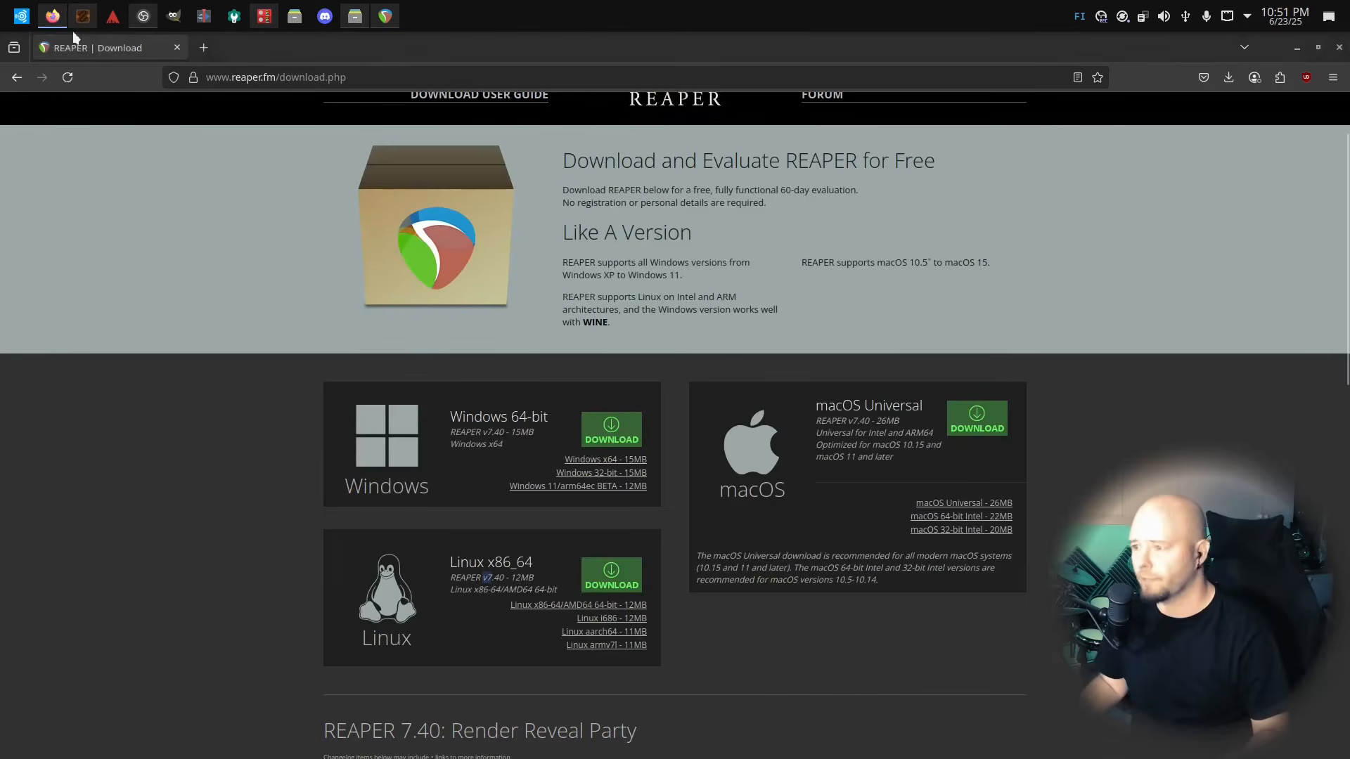
{"action": "scroll", "coordinate": [496, 519], "scroll_direction": "up", "scroll_amount": 2}
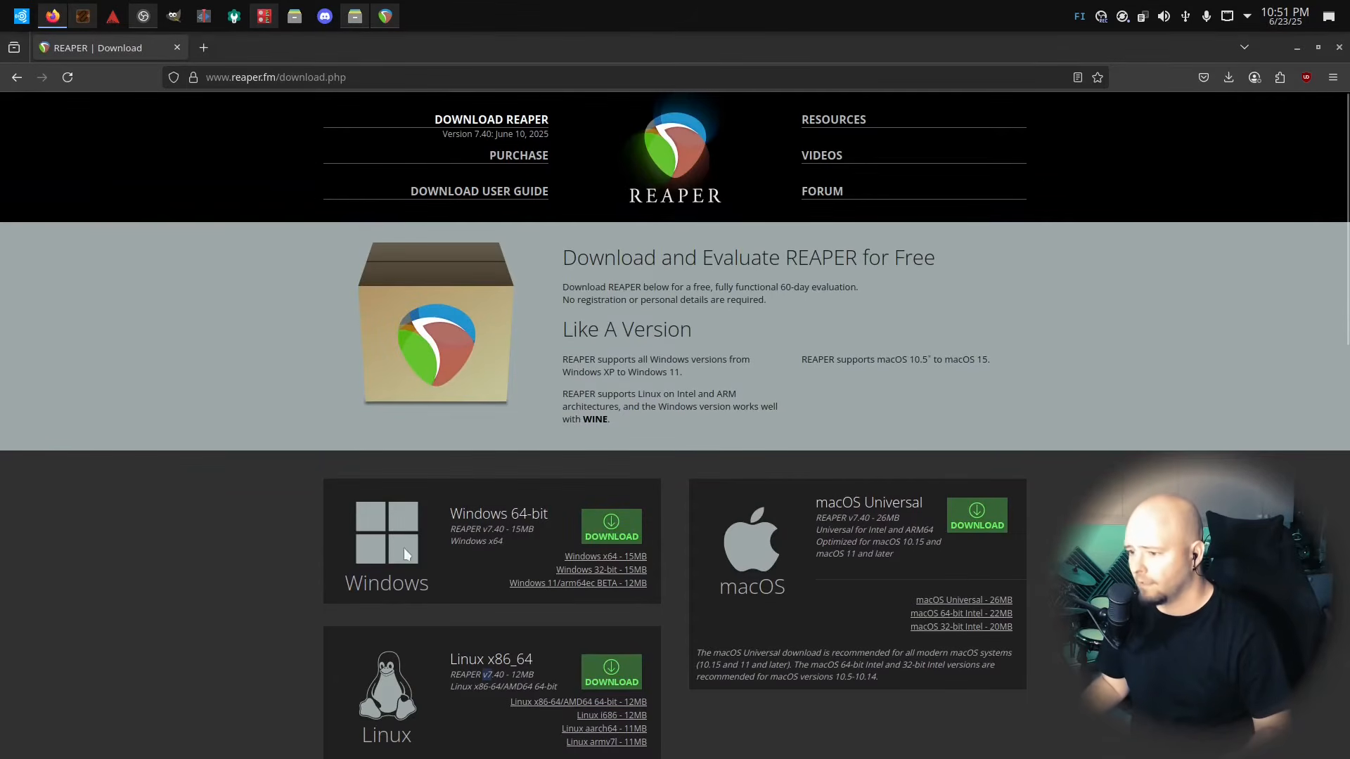
{"action": "key", "text": "alt+Tab"}
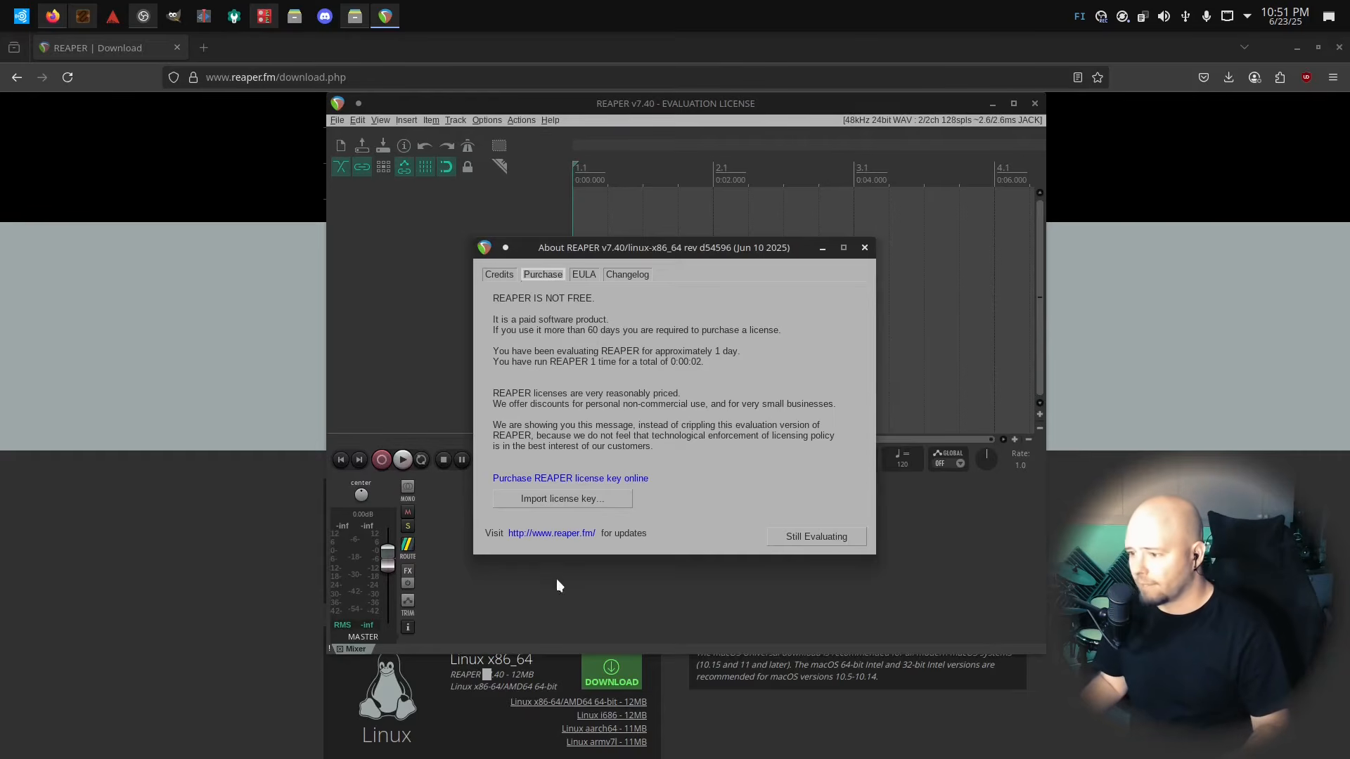
Dismiss the evaluation licence notice by choosing to keep evaluating, and maximize the REAPER main window
{"action": "left_click", "coordinate": [816, 536]}
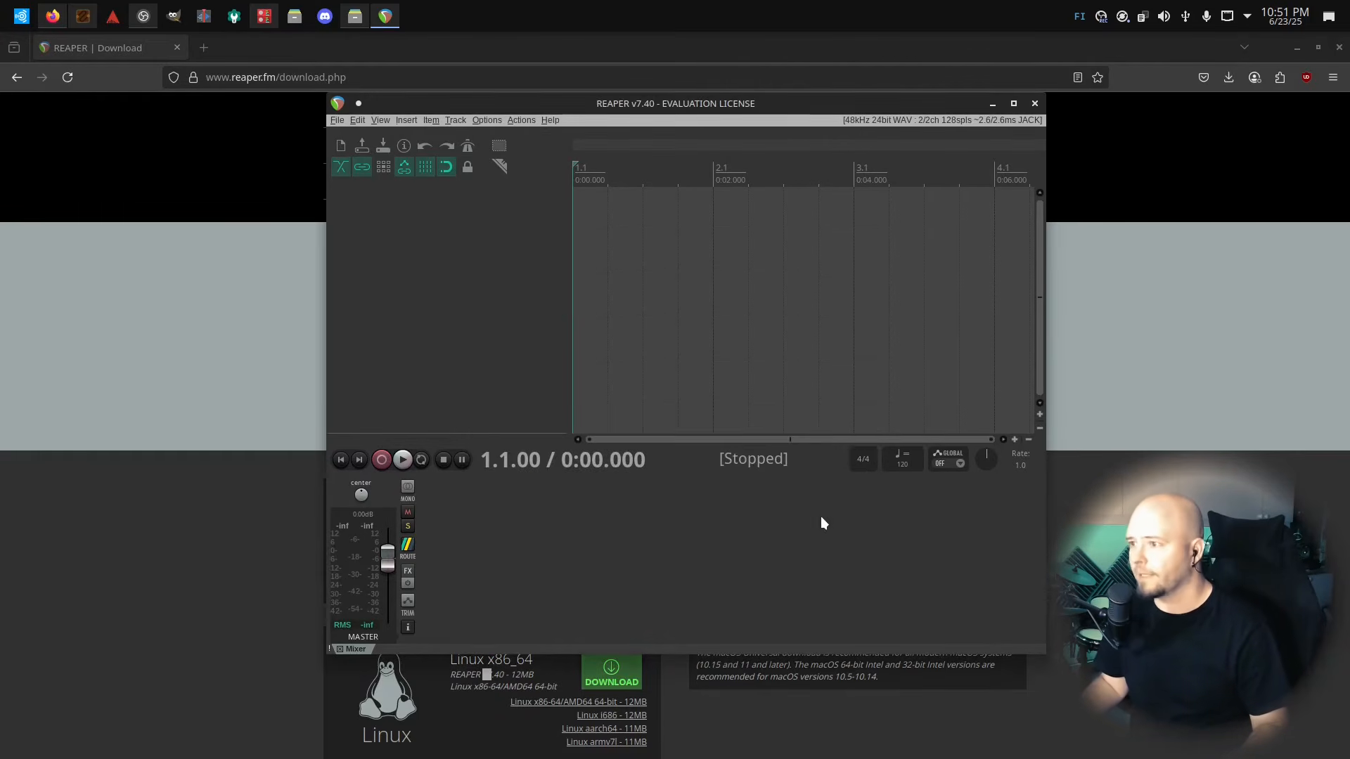
{"action": "left_click_drag", "start_coordinate": [568, 99], "coordinate": [522, 138]}
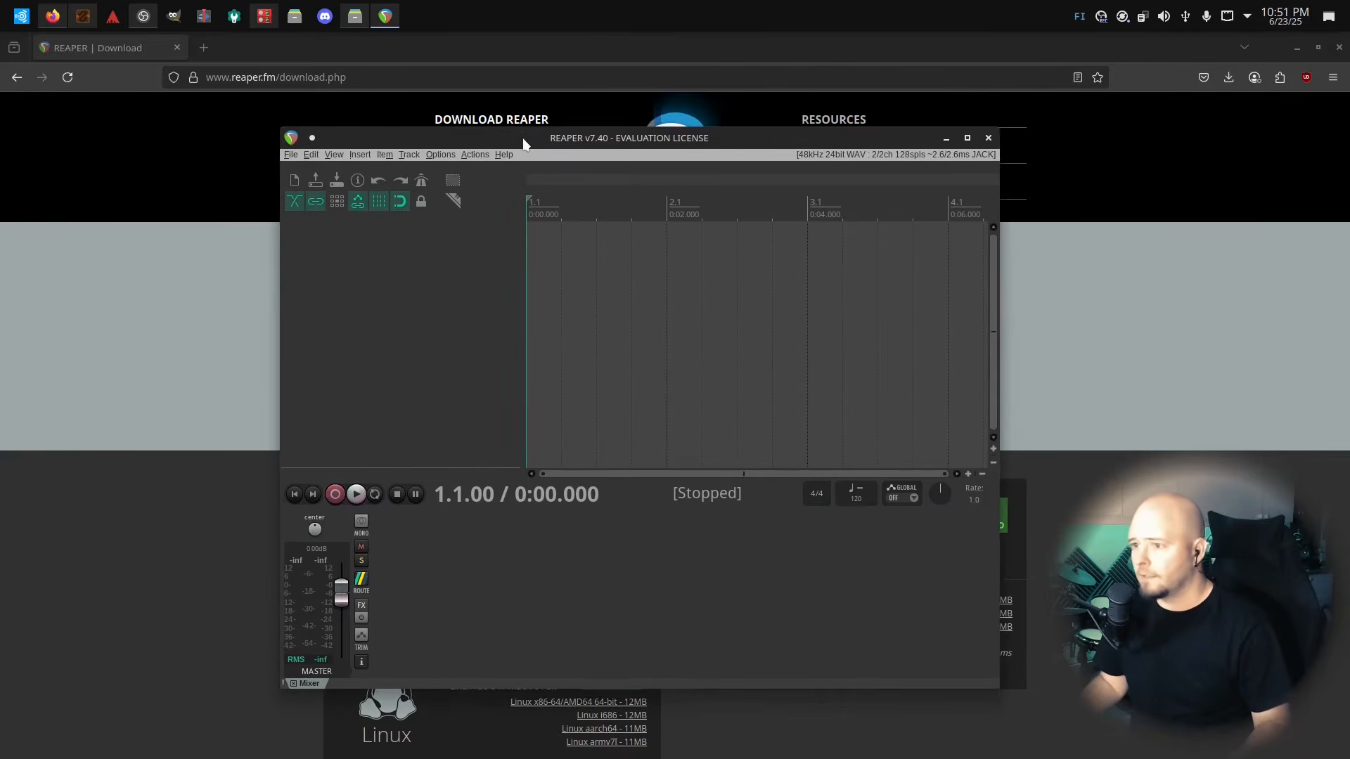
{"action": "double_click", "coordinate": [521, 138]}
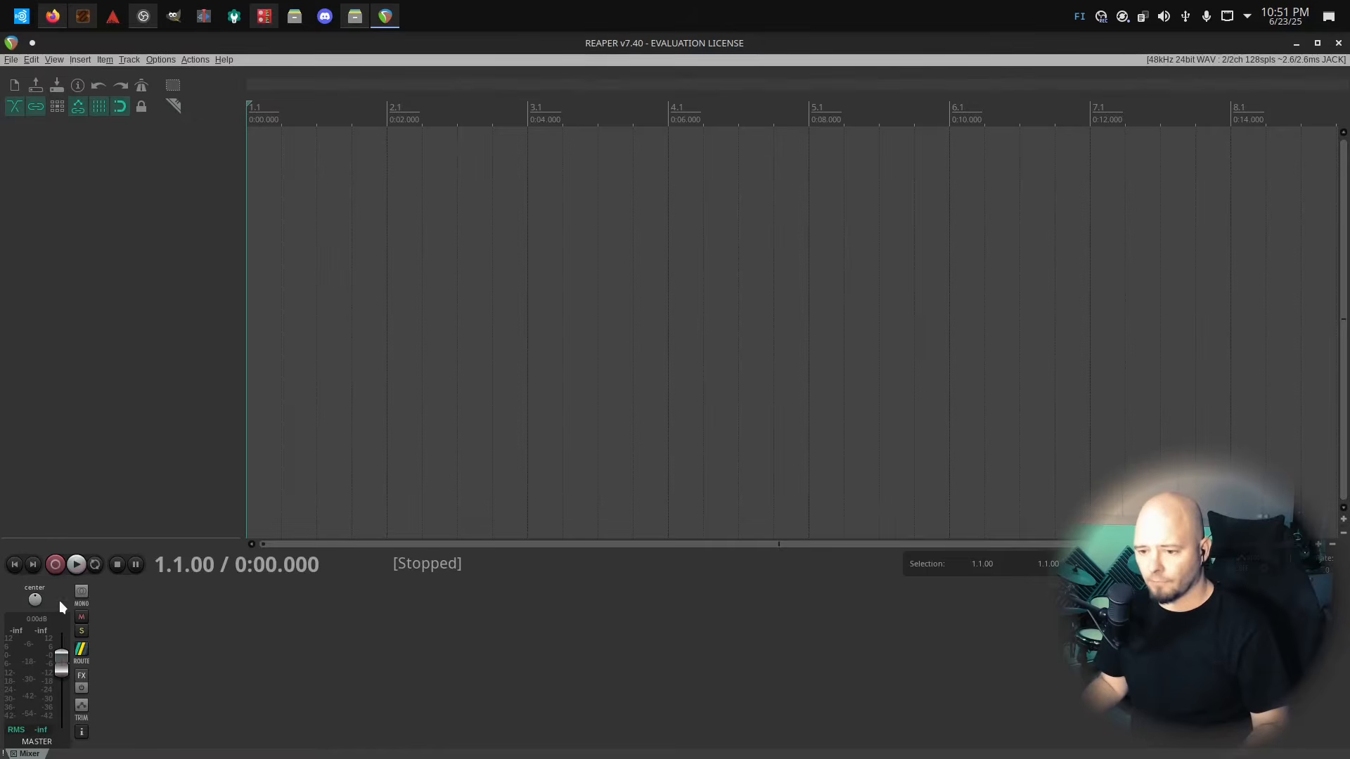
{"action": "left_click", "coordinate": [104, 61]}
{"action": "mouse_move", "coordinate": [121, 58]}
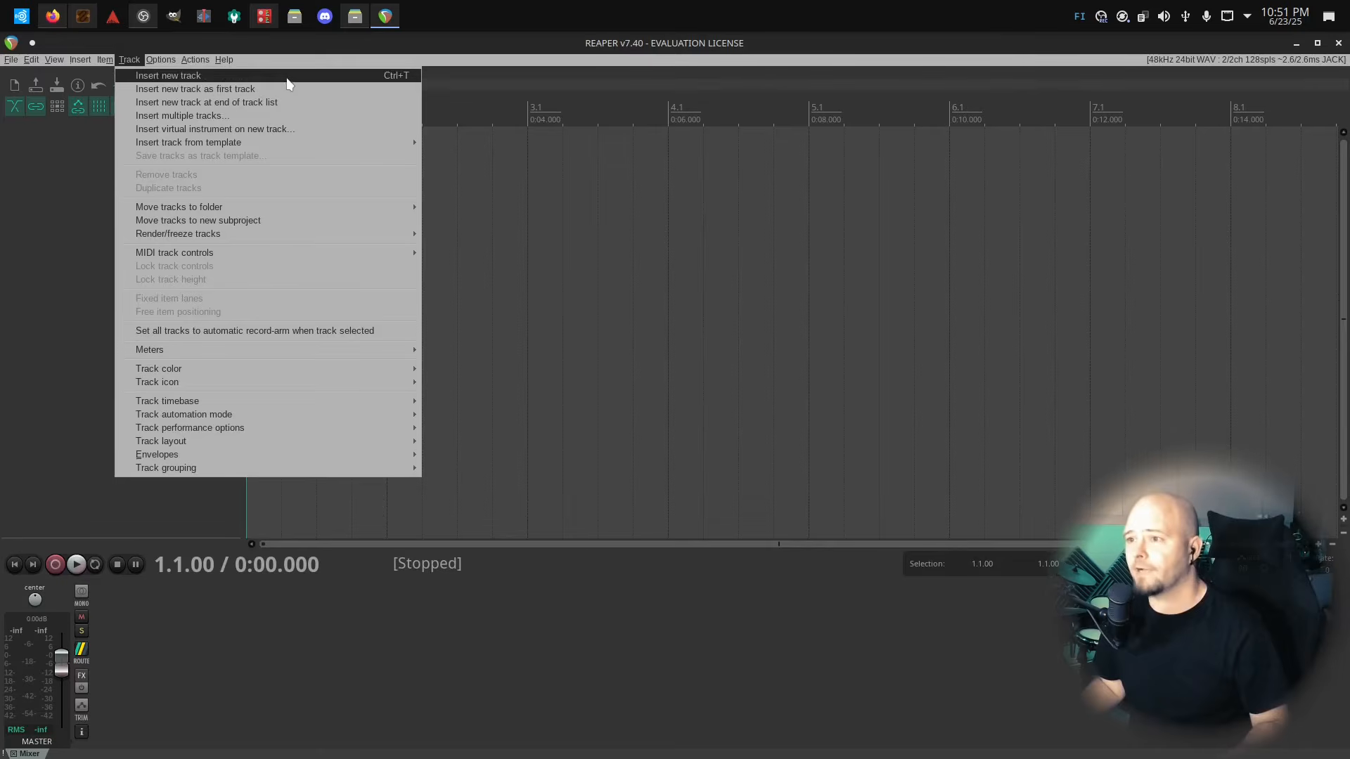
{"action": "left_click", "coordinate": [11, 351]}
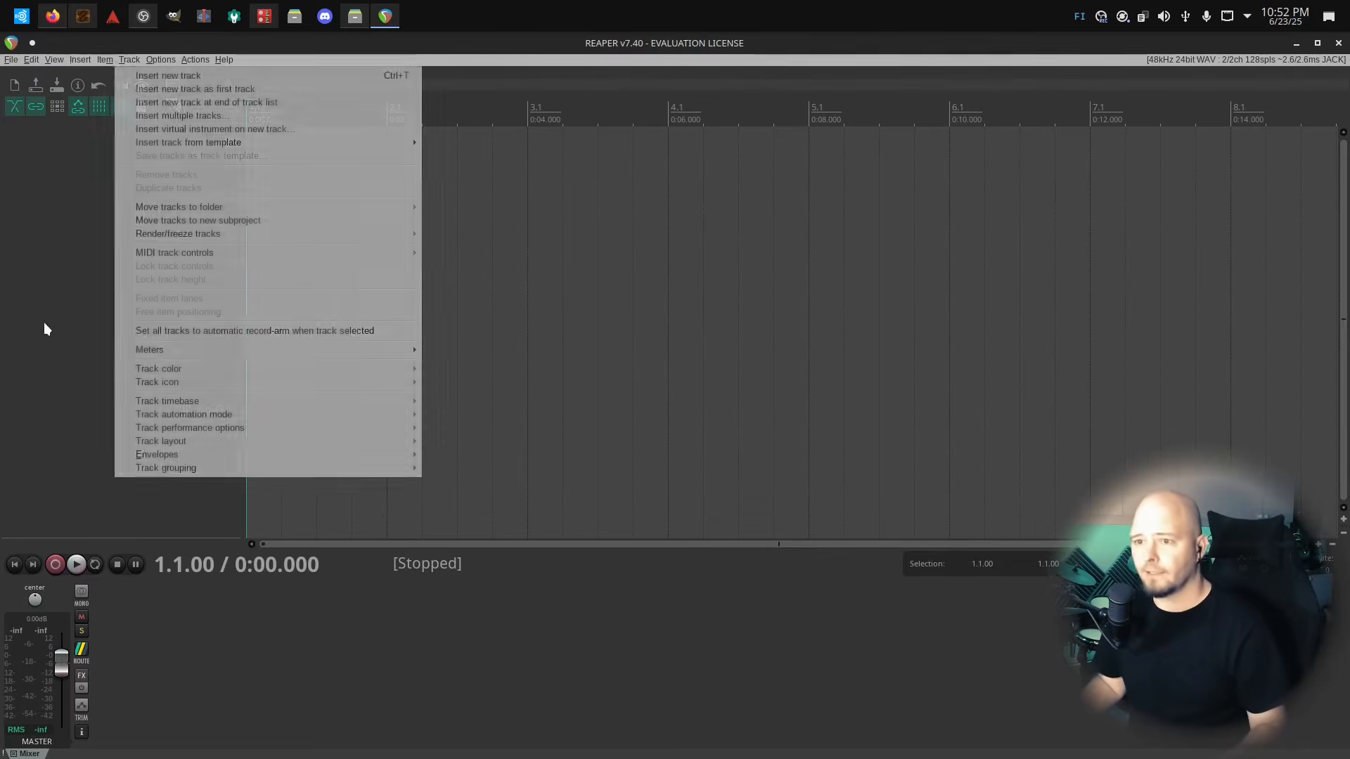
Insert a new track, switch to Patchance, and move the REAPER box into the open area between the Scarlett capture and playback boxes
{"action": "key", "text": "ctrl+t"}
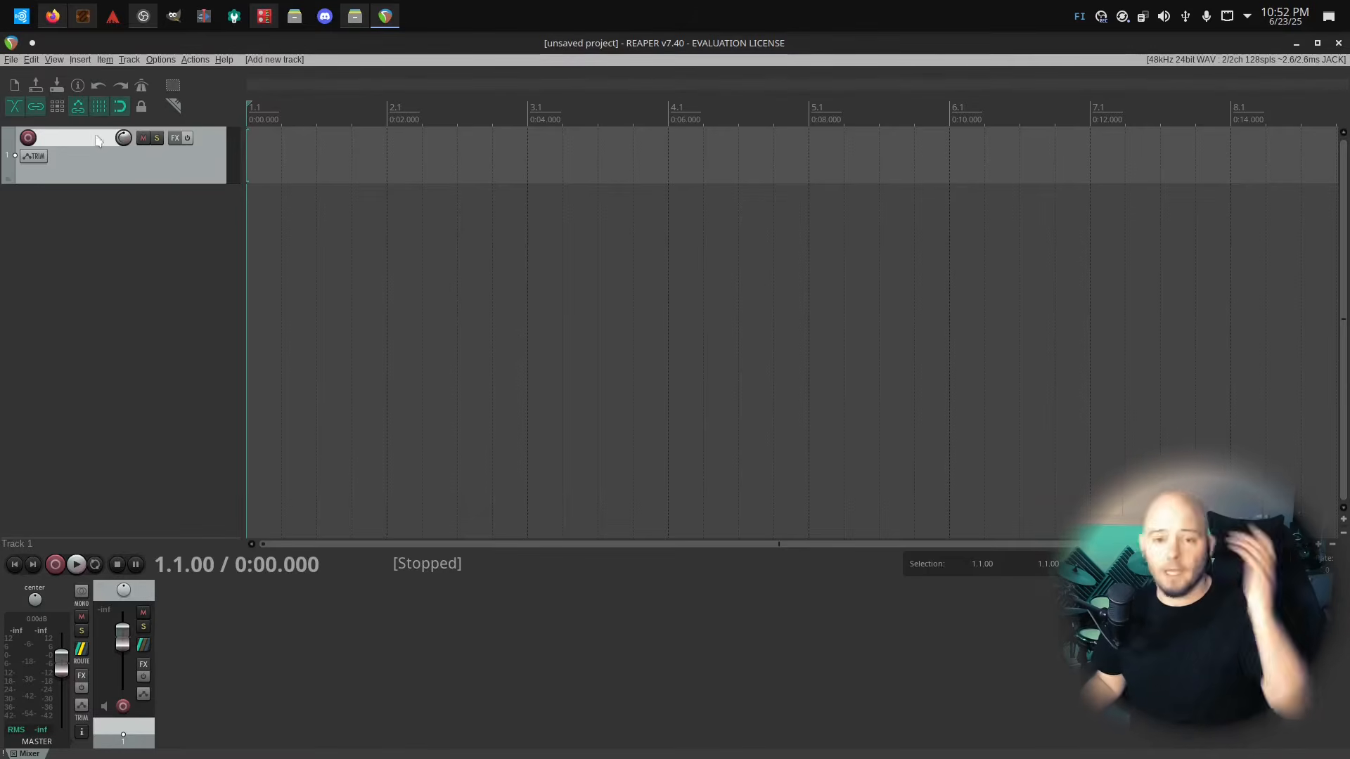
{"action": "left_click", "coordinate": [88, 18]}
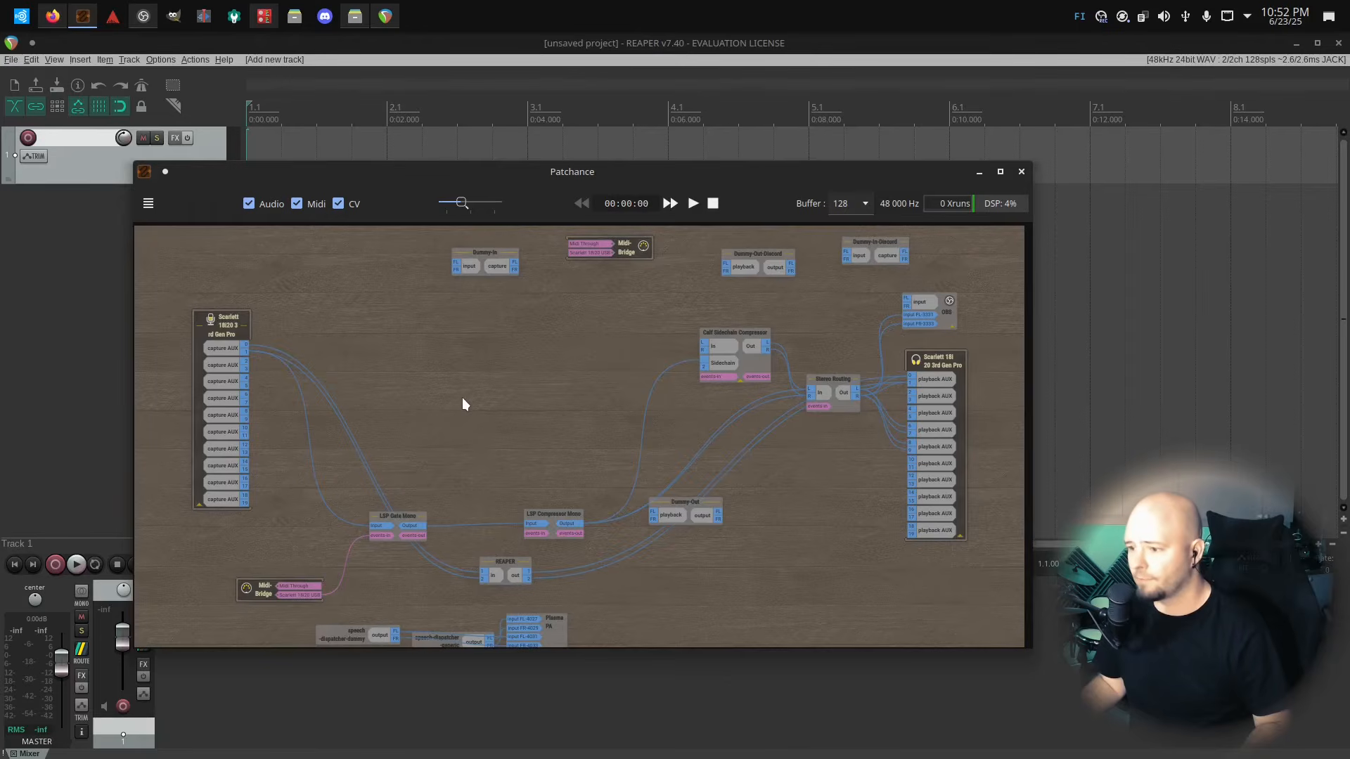
{"action": "left_click_drag", "start_coordinate": [518, 562], "coordinate": [475, 323]}
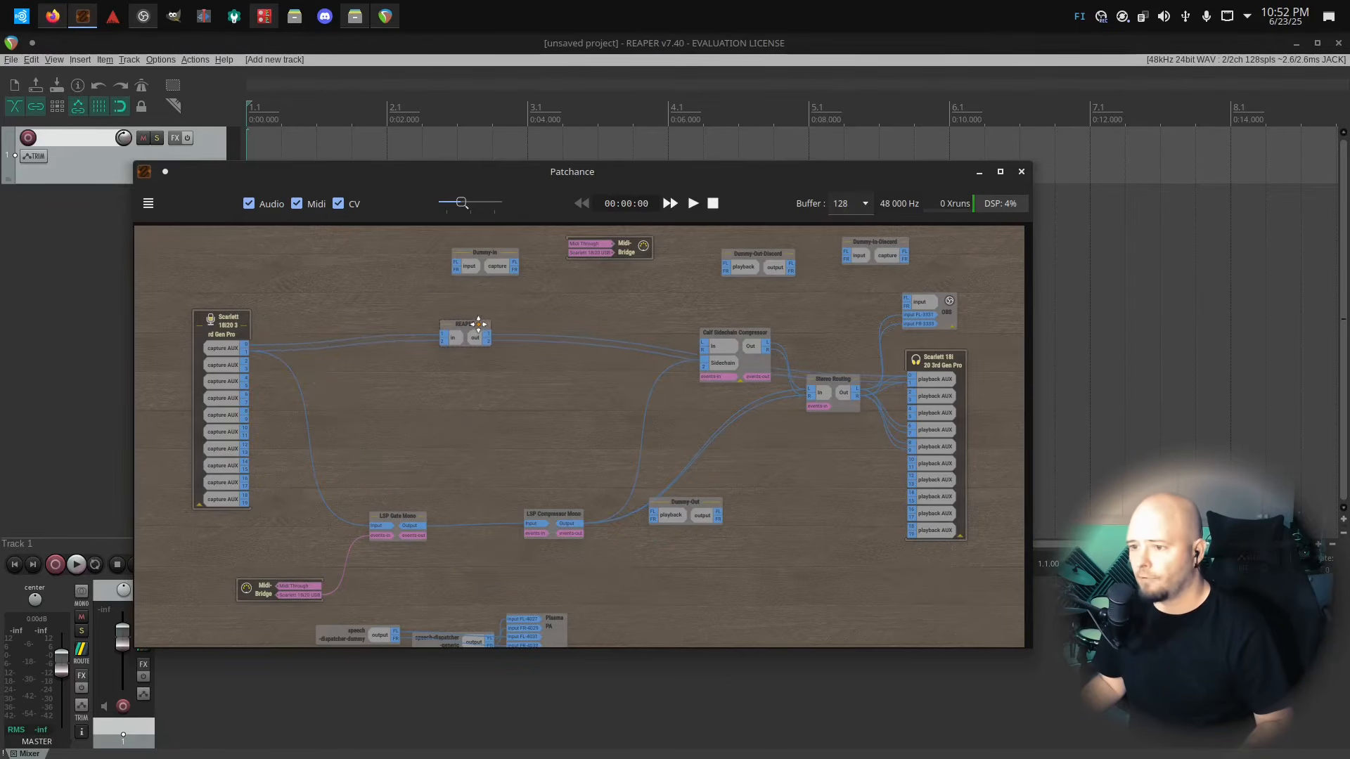
{"action": "scroll", "coordinate": [461, 377], "scroll_direction": "up", "scroll_amount": 3}
{"action": "scroll", "coordinate": [307, 369], "scroll_direction": "down", "scroll_amount": 2}
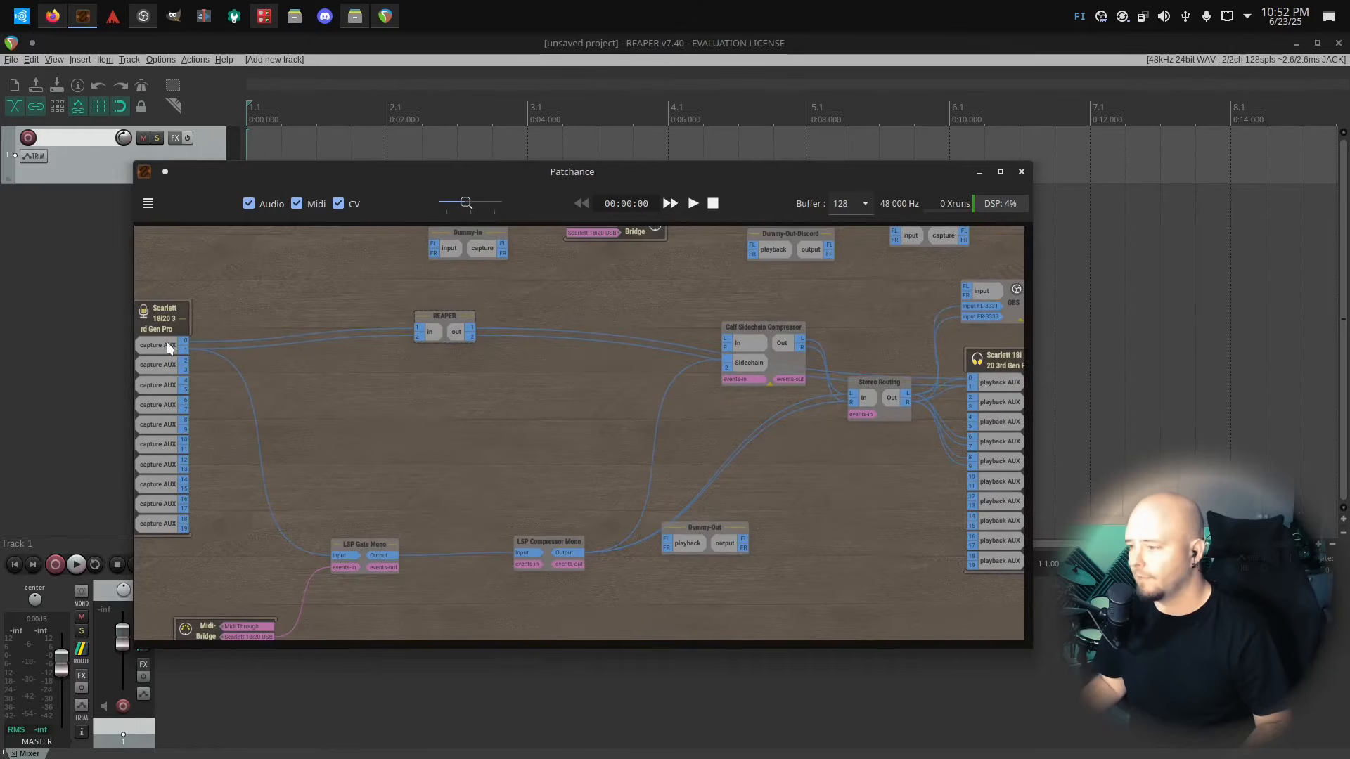
{"action": "left_click_drag", "start_coordinate": [455, 314], "coordinate": [487, 301]}
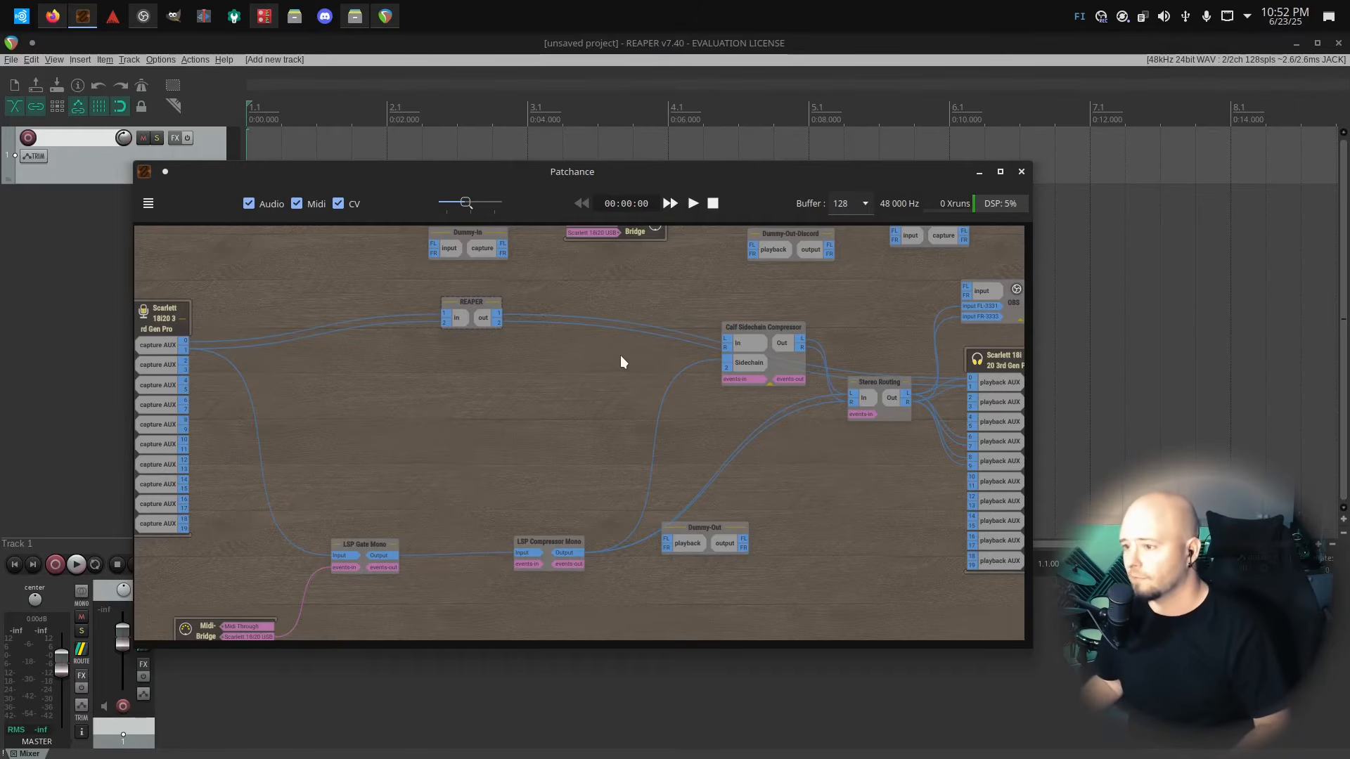
Rearrange the REAPER and Calf Sidechain Compressor boxes on the Patchance canvas so their connection lines are clearly separated
{"action": "left_click_drag", "start_coordinate": [464, 297], "coordinate": [488, 302]}
{"action": "left_click_drag", "start_coordinate": [780, 334], "coordinate": [694, 374]}
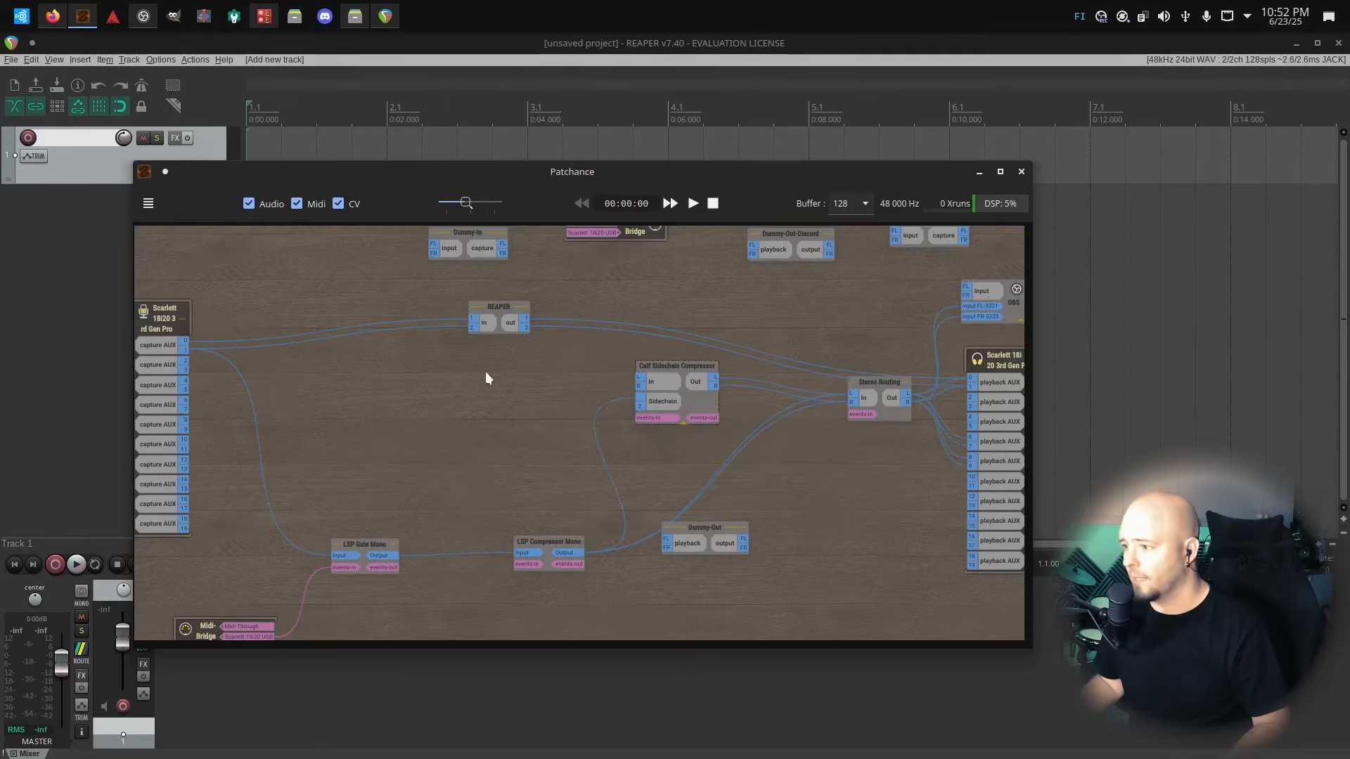
{"action": "left_click_drag", "start_coordinate": [504, 308], "coordinate": [482, 288]}
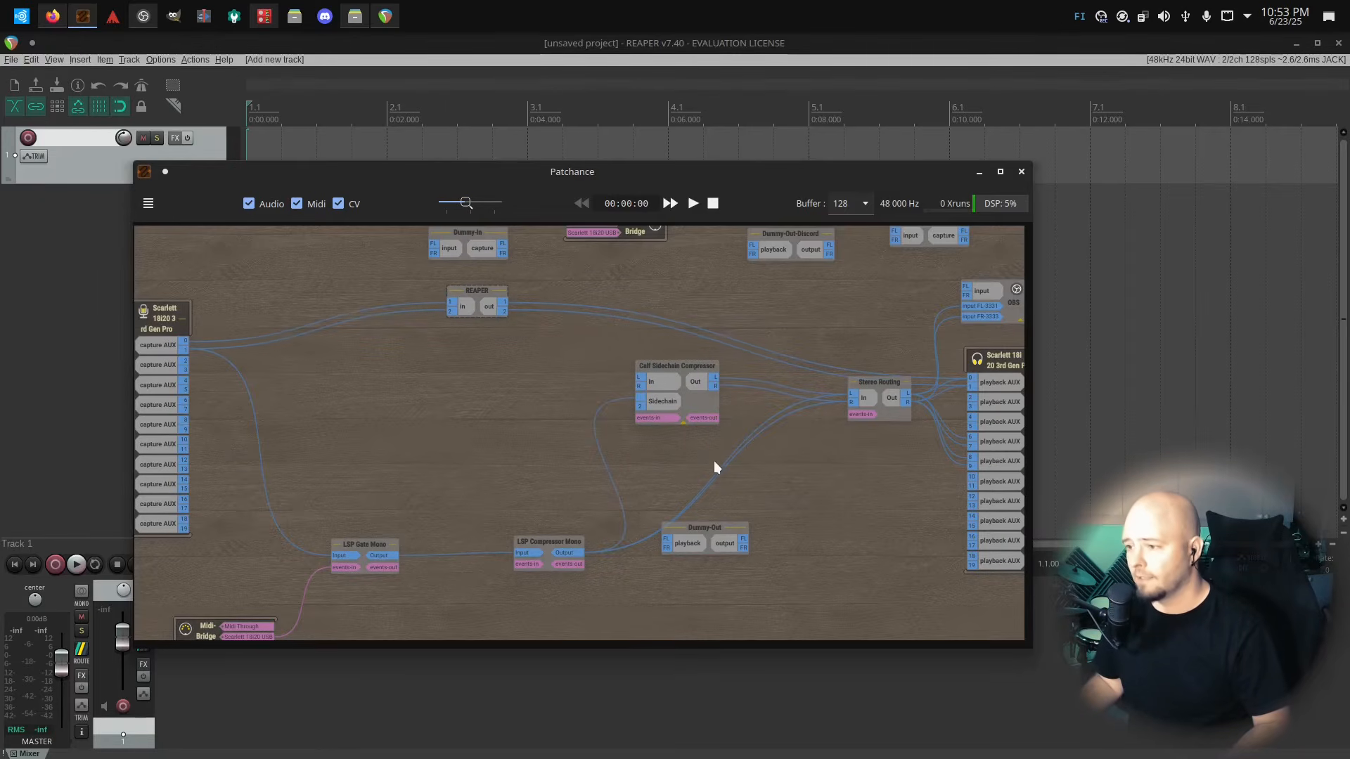
{"action": "left_click_drag", "start_coordinate": [674, 367], "coordinate": [704, 385]}
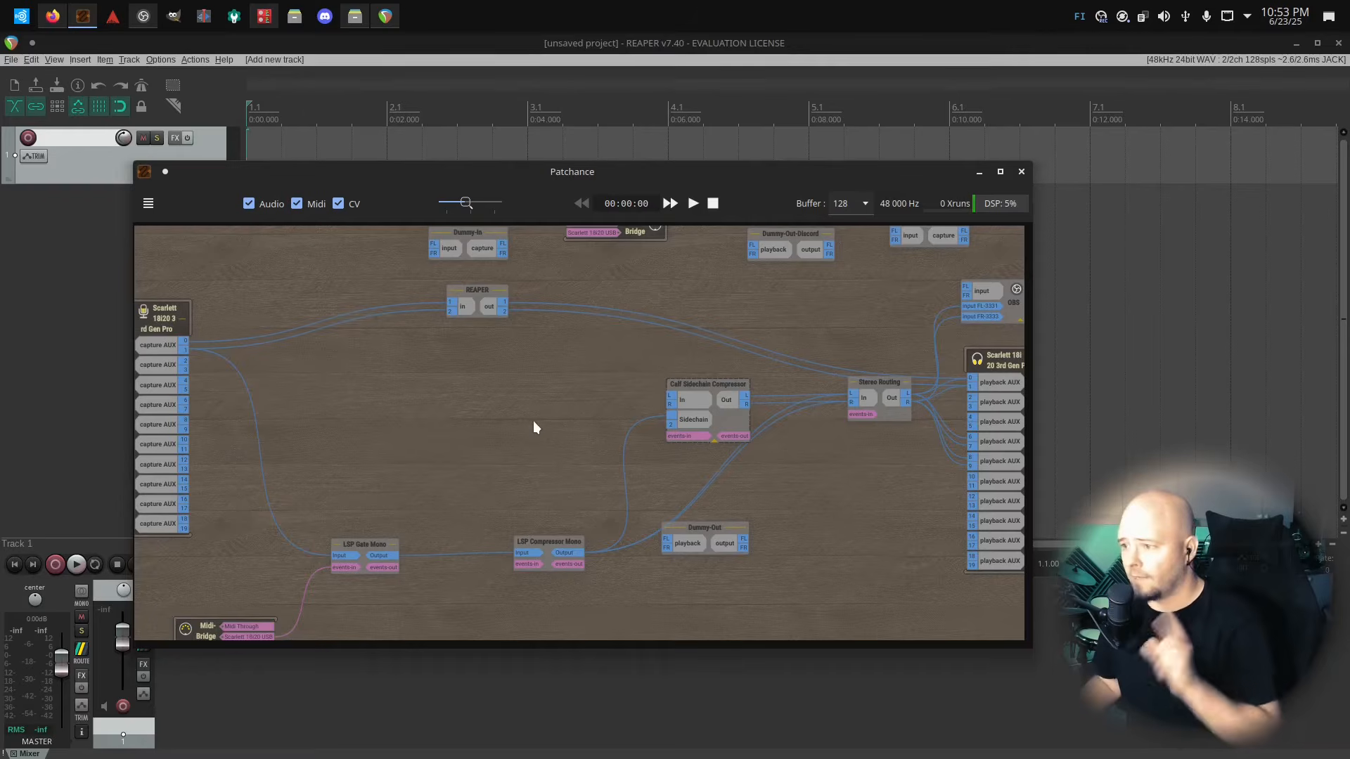
Move the Patchance window clear of REAPER's track list, deselect the track, and compare it with the REAPER box's ports
{"action": "left_click_drag", "start_coordinate": [511, 187], "coordinate": [667, 158]}
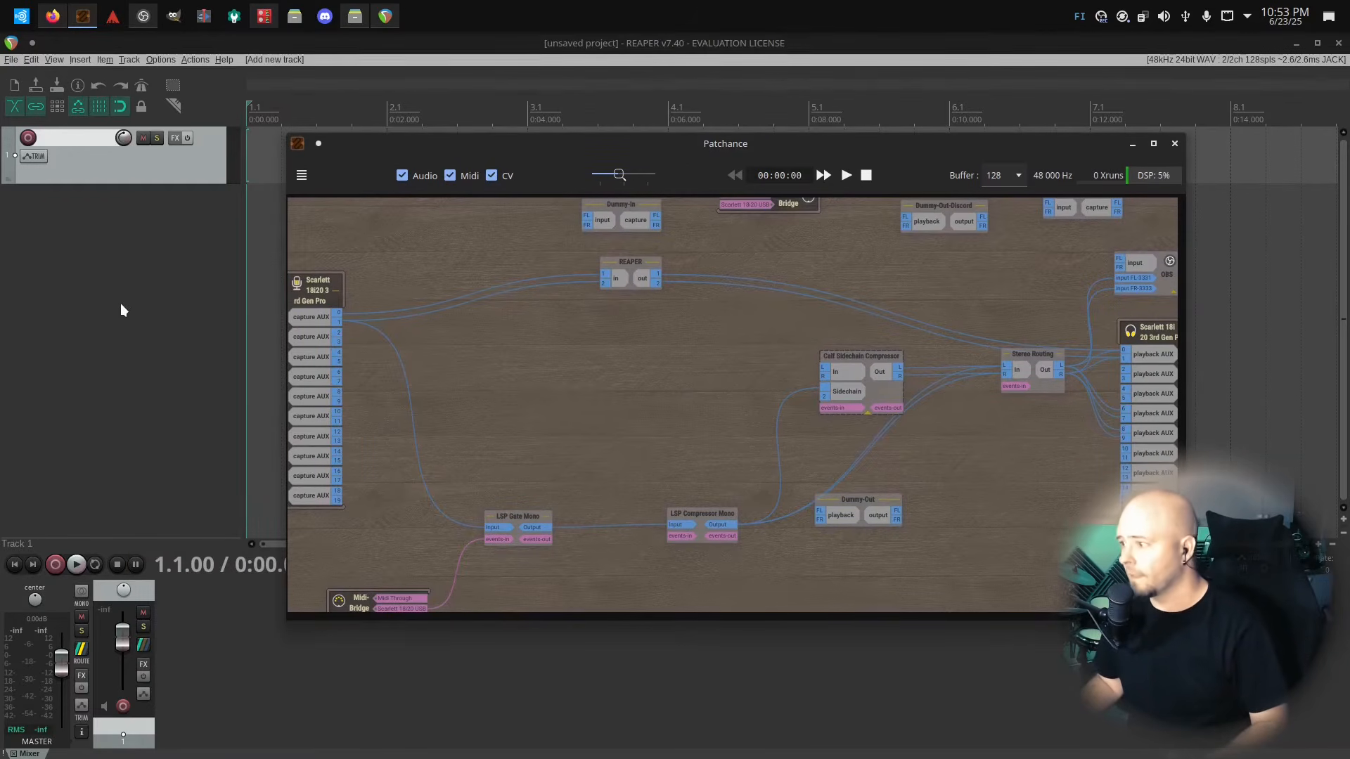
{"action": "left_click", "coordinate": [98, 270]}
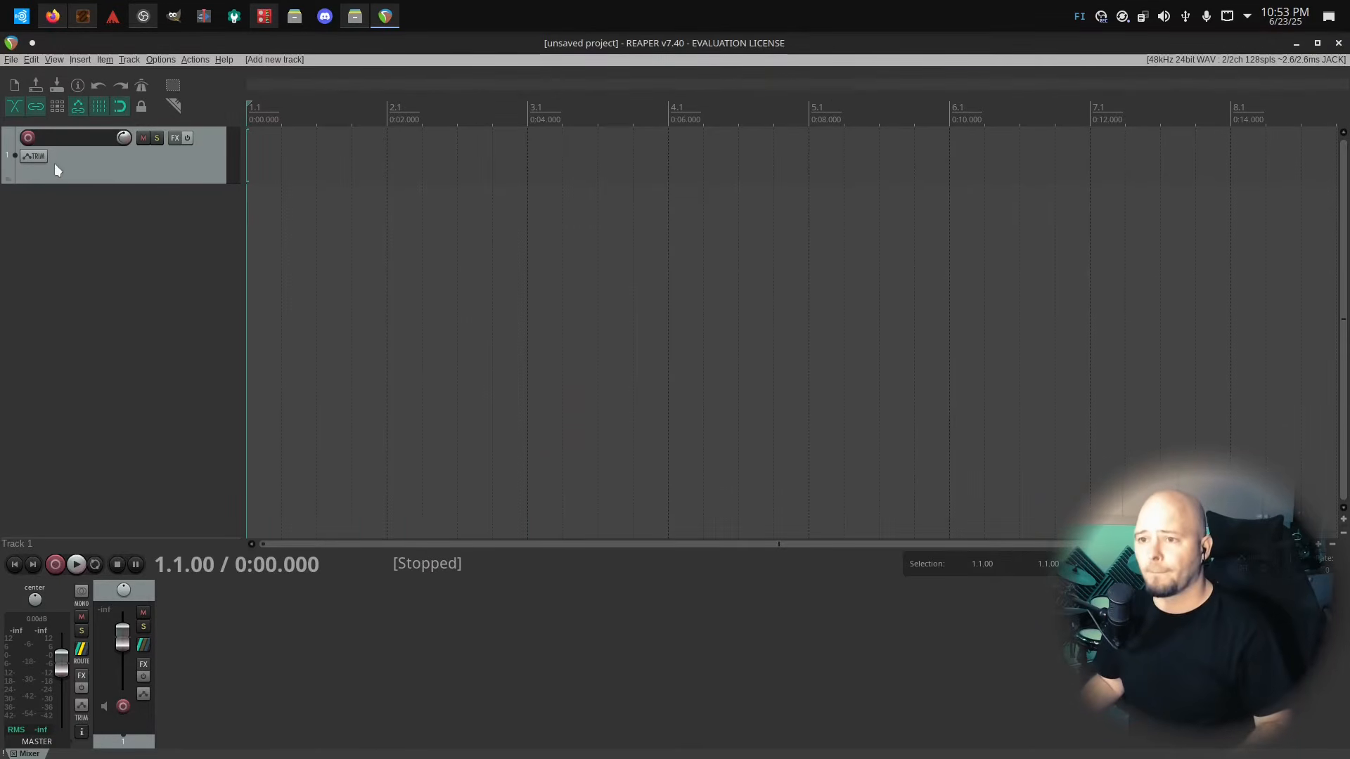
{"action": "left_click", "coordinate": [82, 17]}
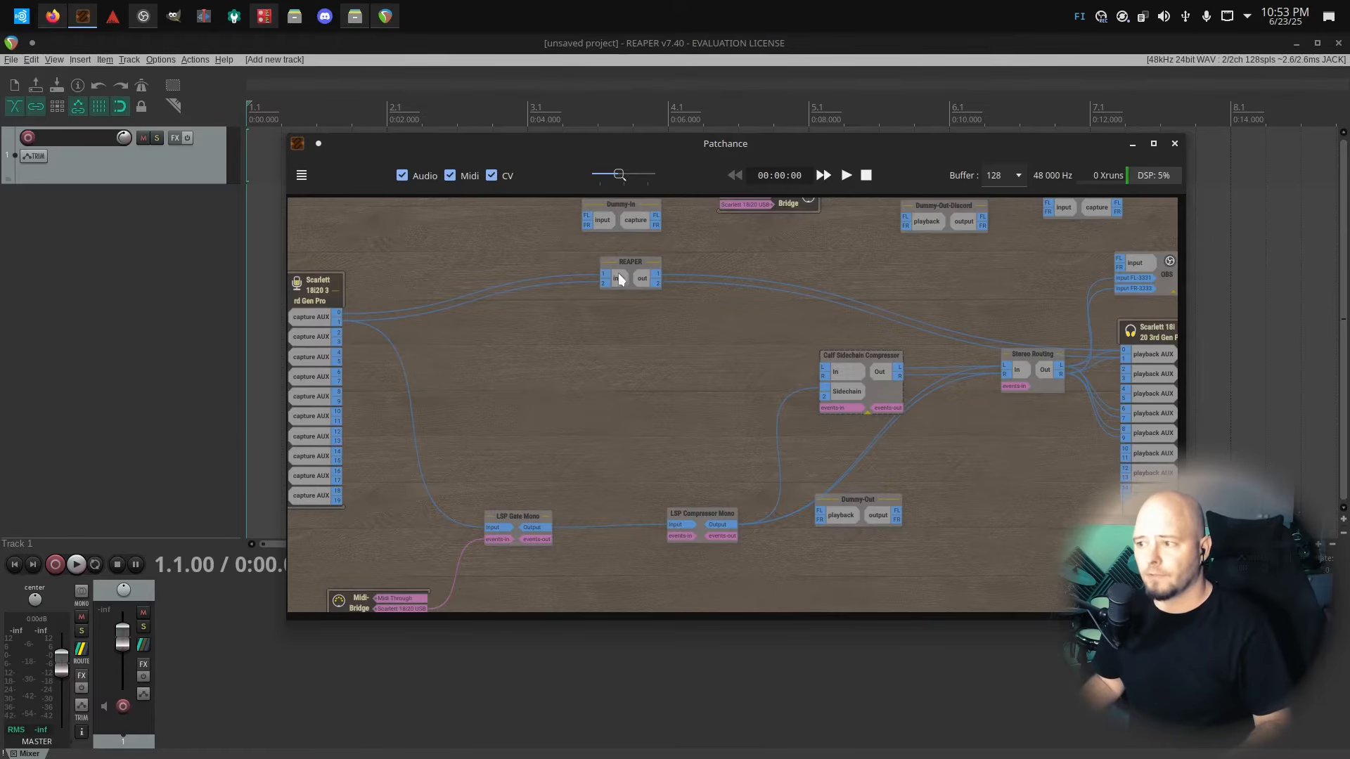
{"action": "left_click", "coordinate": [98, 214]}
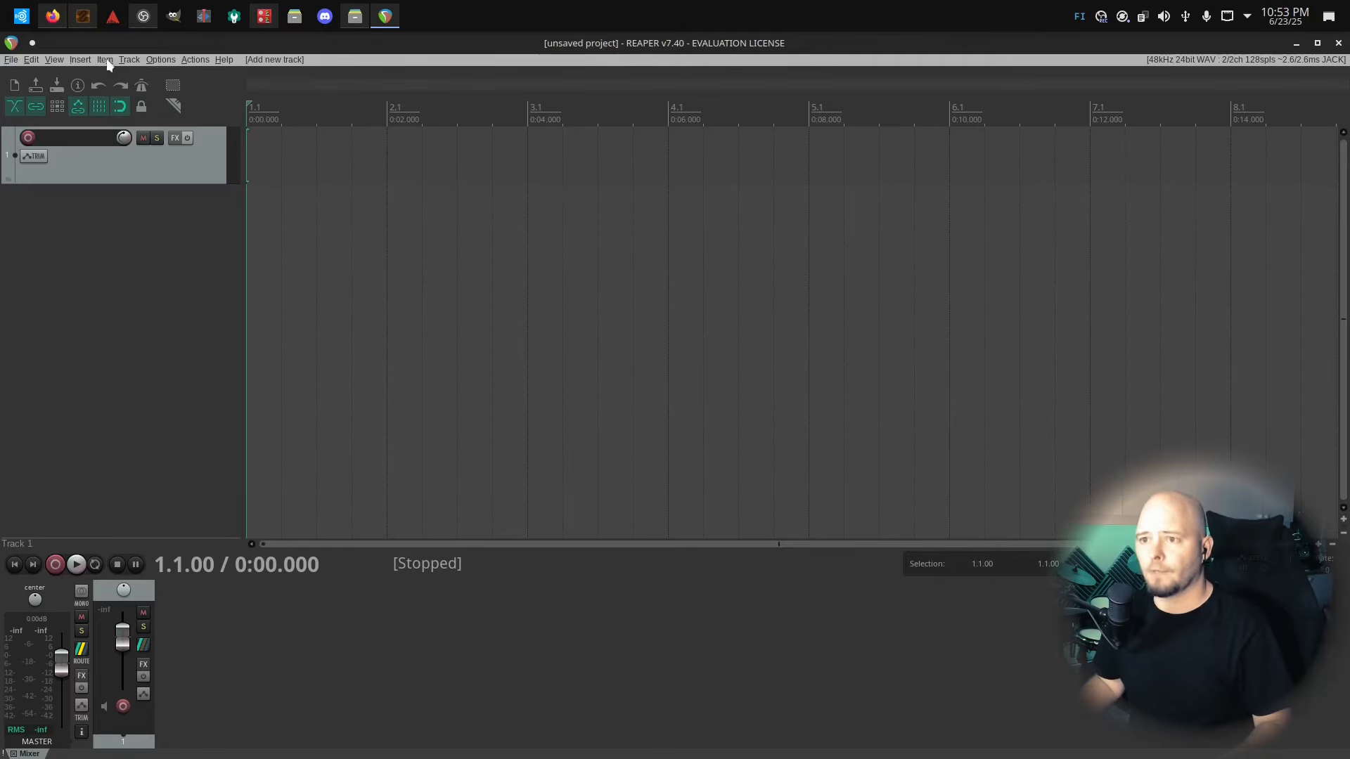
Insert a second track, deselect it, and check the REAPER box's ports in Patchance before returning to REAPER
{"action": "left_click", "coordinate": [124, 65]}
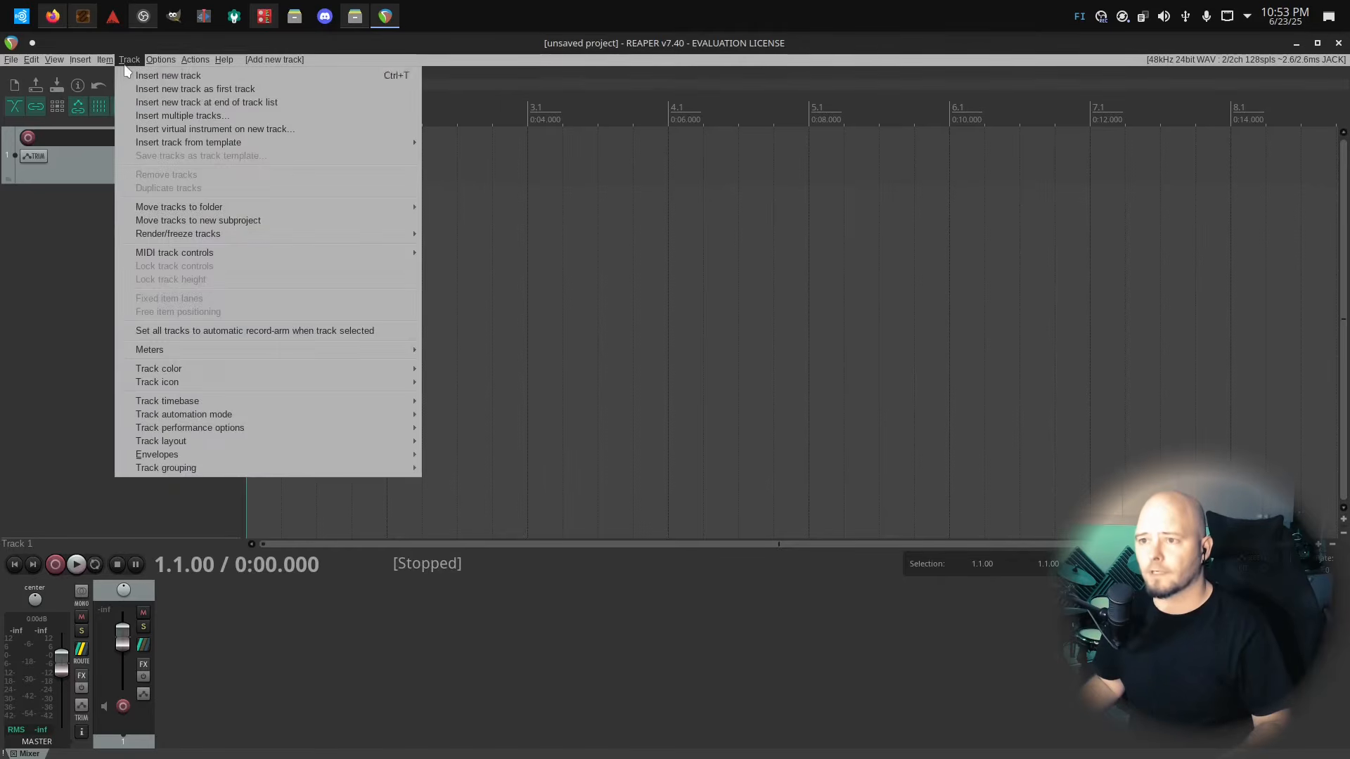
{"action": "left_click", "coordinate": [133, 74]}
{"action": "left_click", "coordinate": [132, 327]}
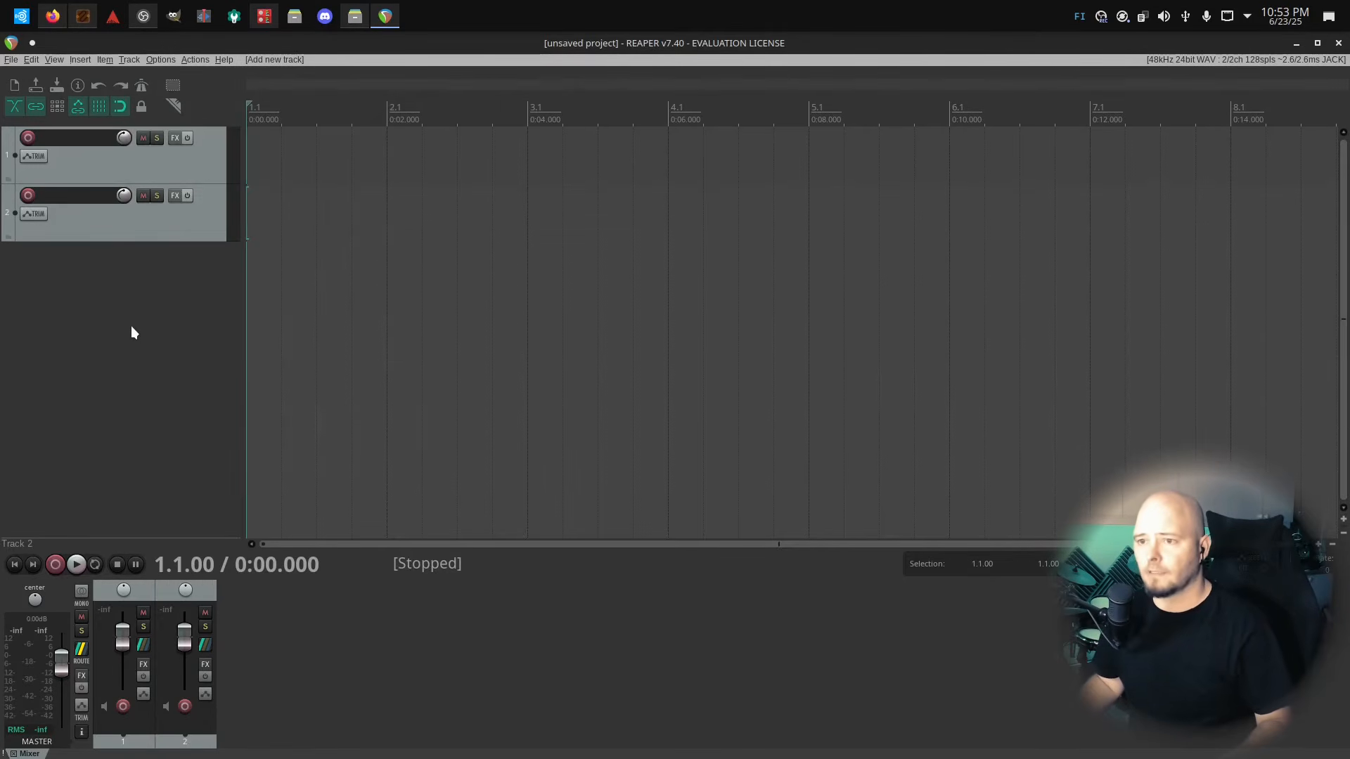
{"action": "key", "text": "alt+Tab"}
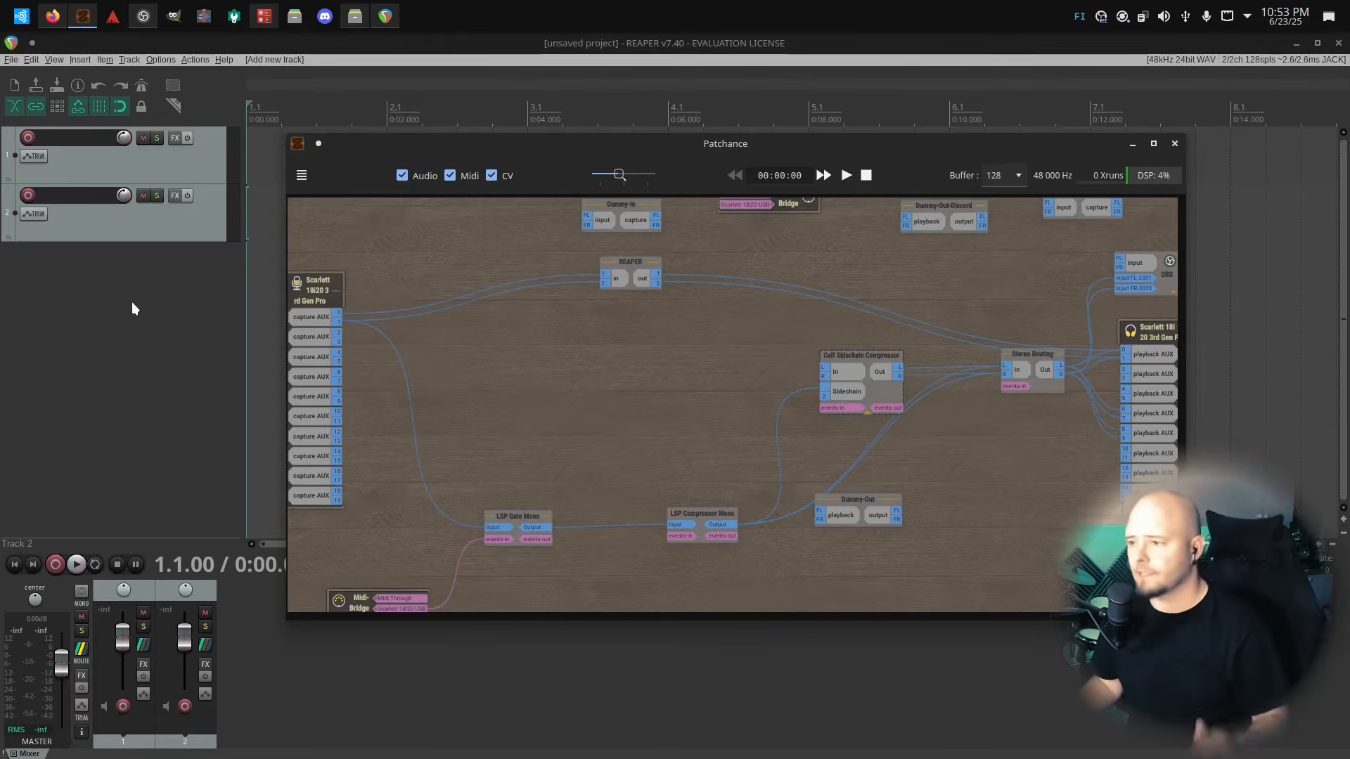
{"action": "left_click", "coordinate": [72, 288]}
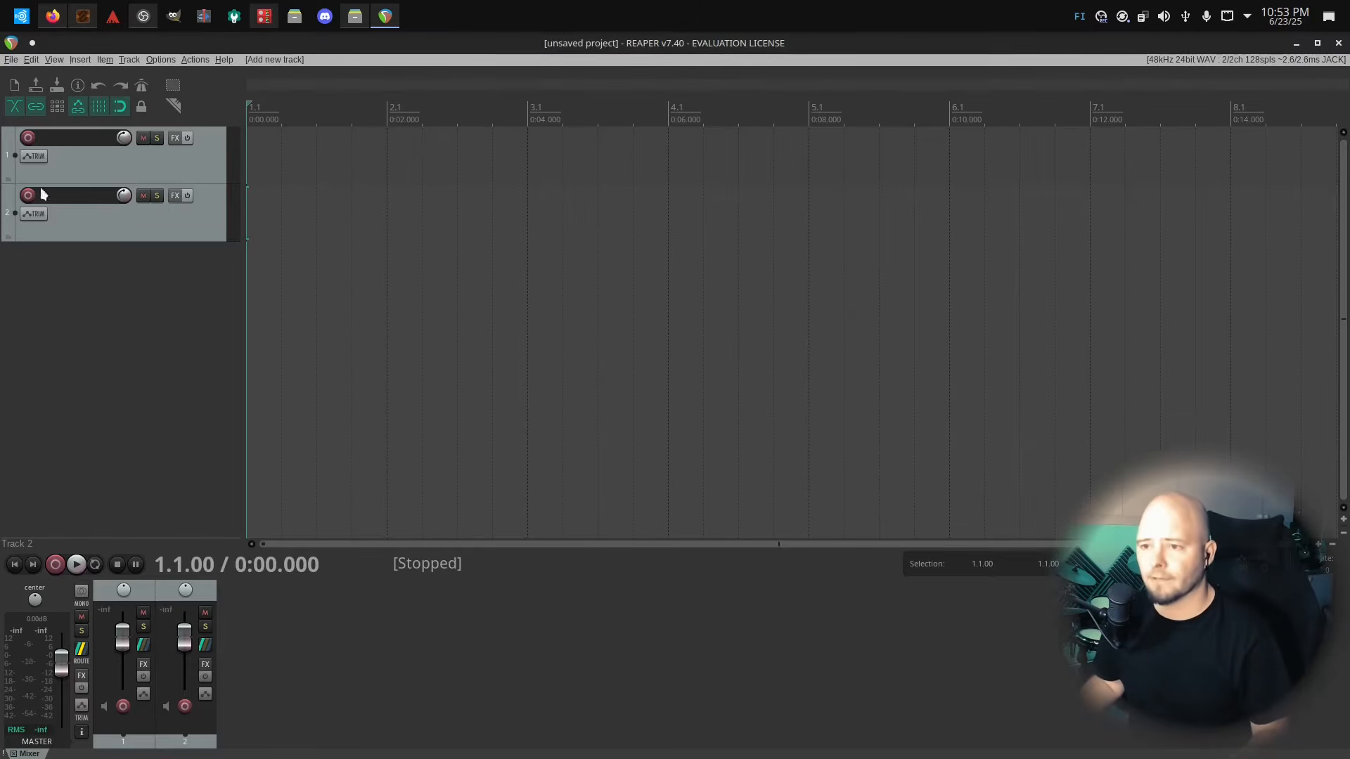
Insert a third track, check the REAPER box's ports in Patchance again, and return to REAPER
{"action": "left_click", "coordinate": [104, 60]}
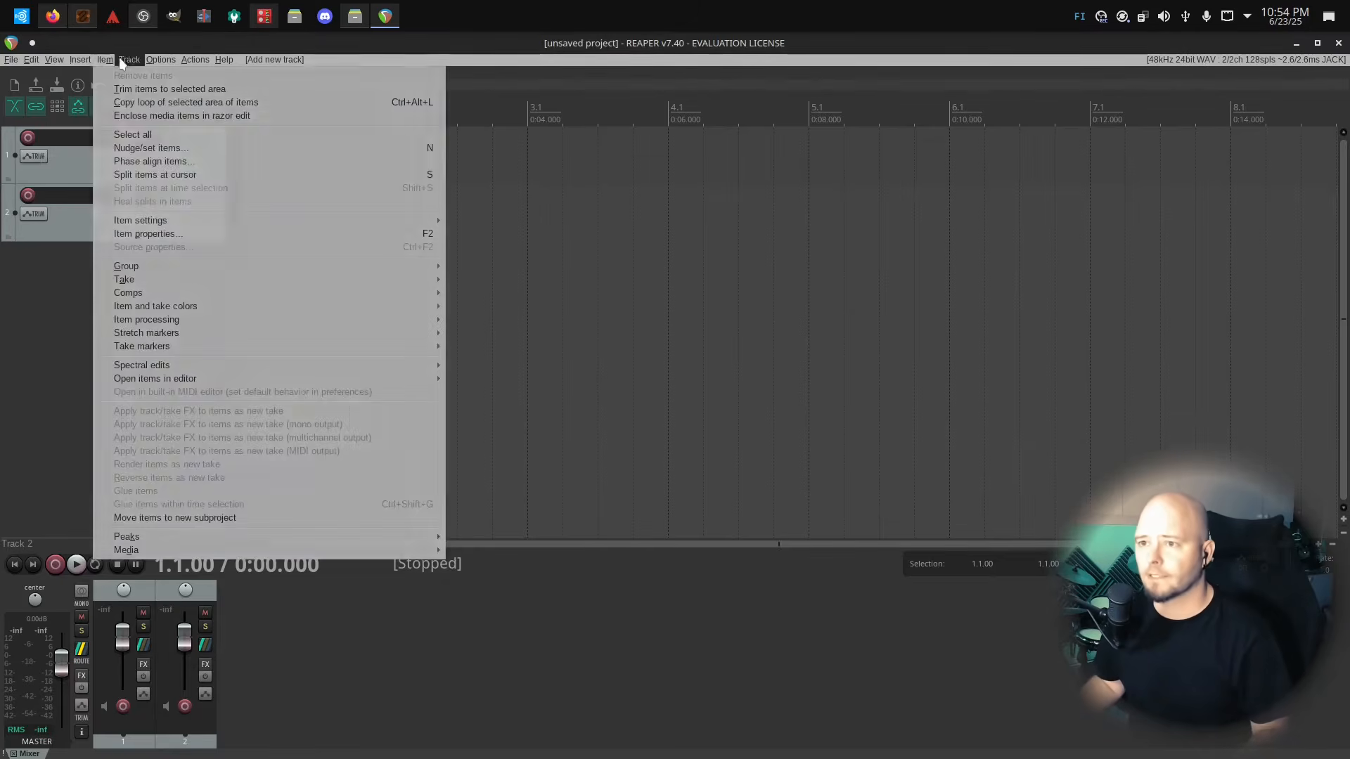
{"action": "left_click", "coordinate": [141, 75]}
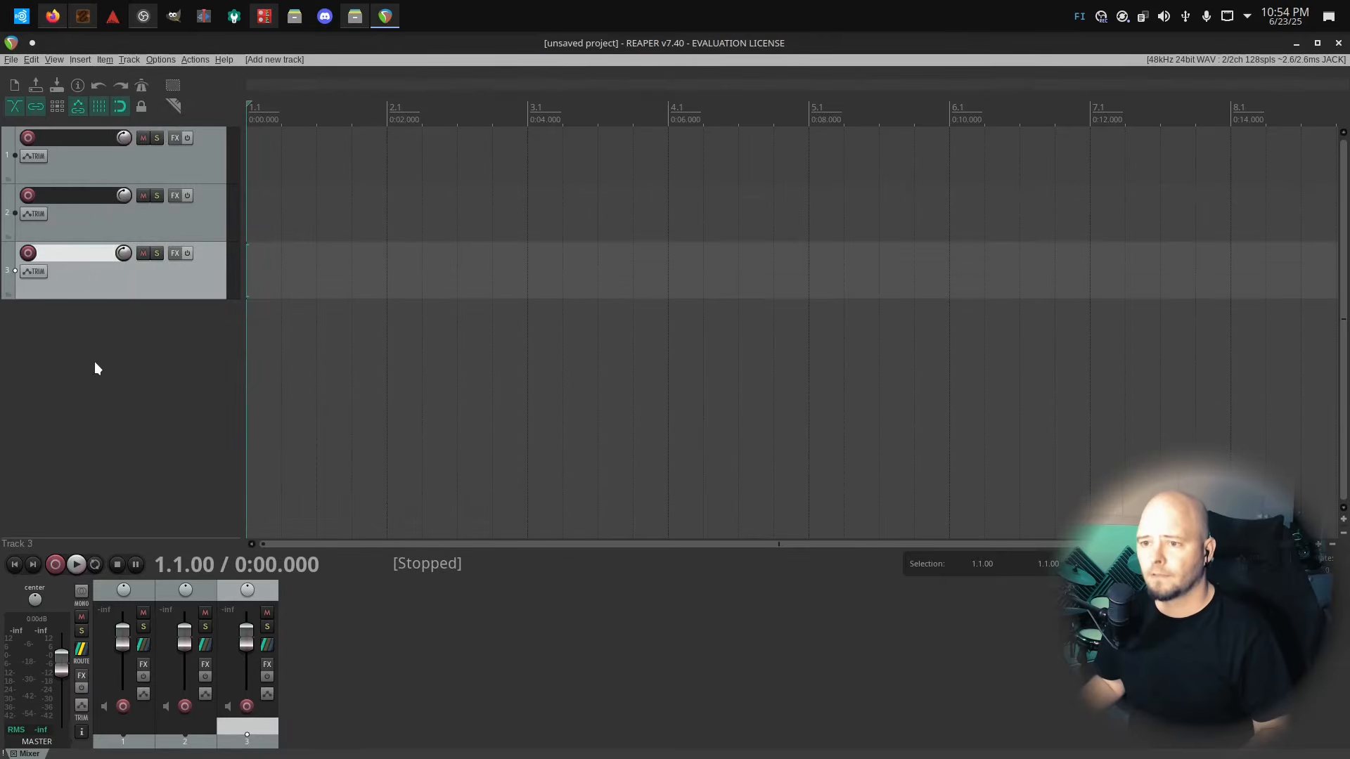
{"action": "key", "text": "alt+Tab"}
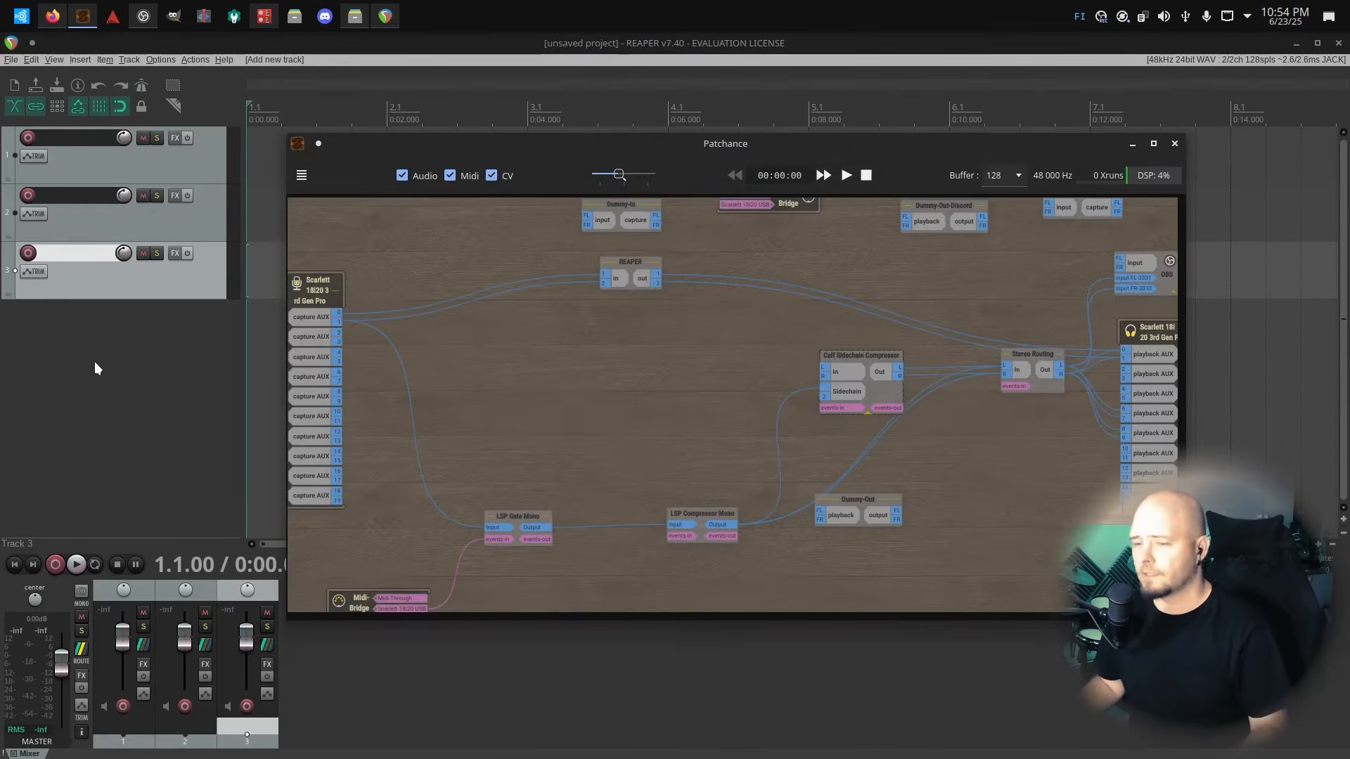
{"action": "key", "text": "alt+Tab"}
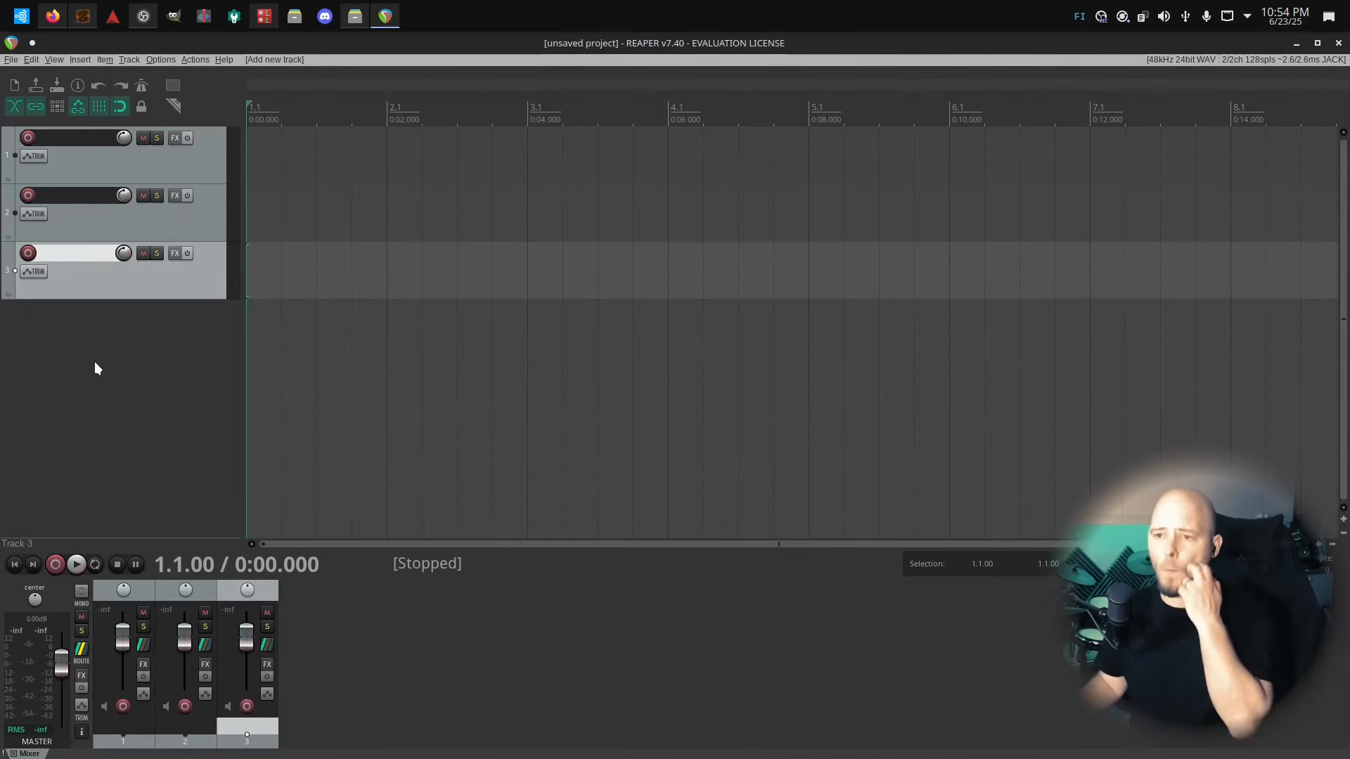
{"action": "right_click", "coordinate": [117, 292]}
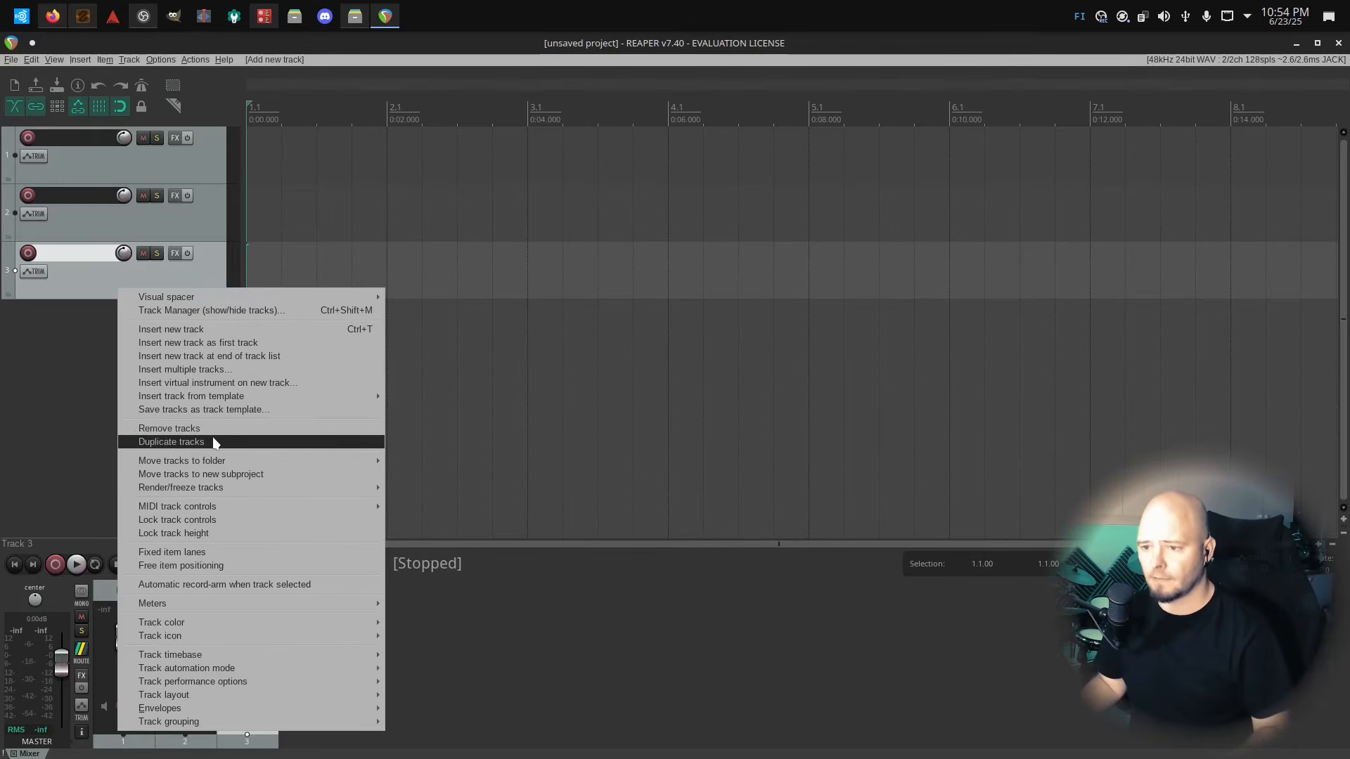
{"action": "left_click", "coordinate": [61, 380]}
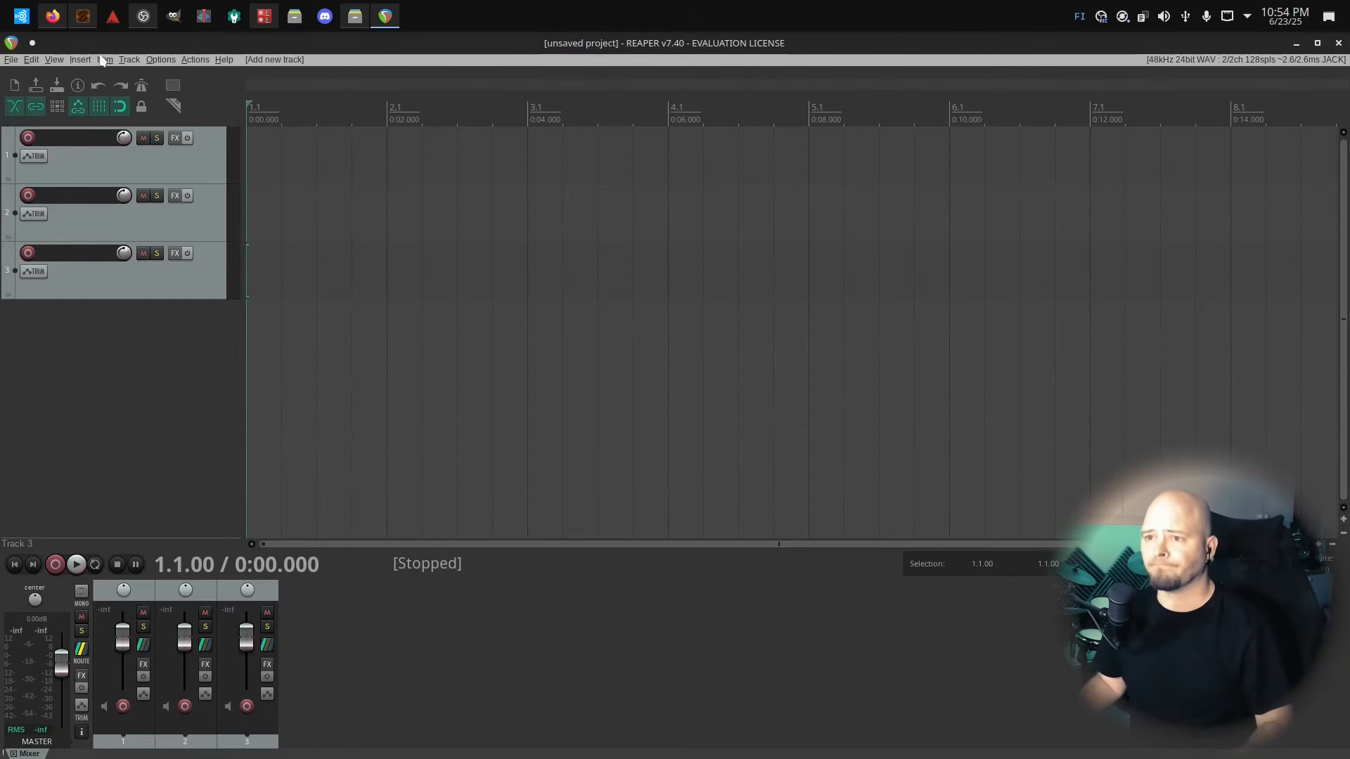
Open the audio device preferences and set the audio system to ALSA
{"action": "left_click", "coordinate": [167, 59]}
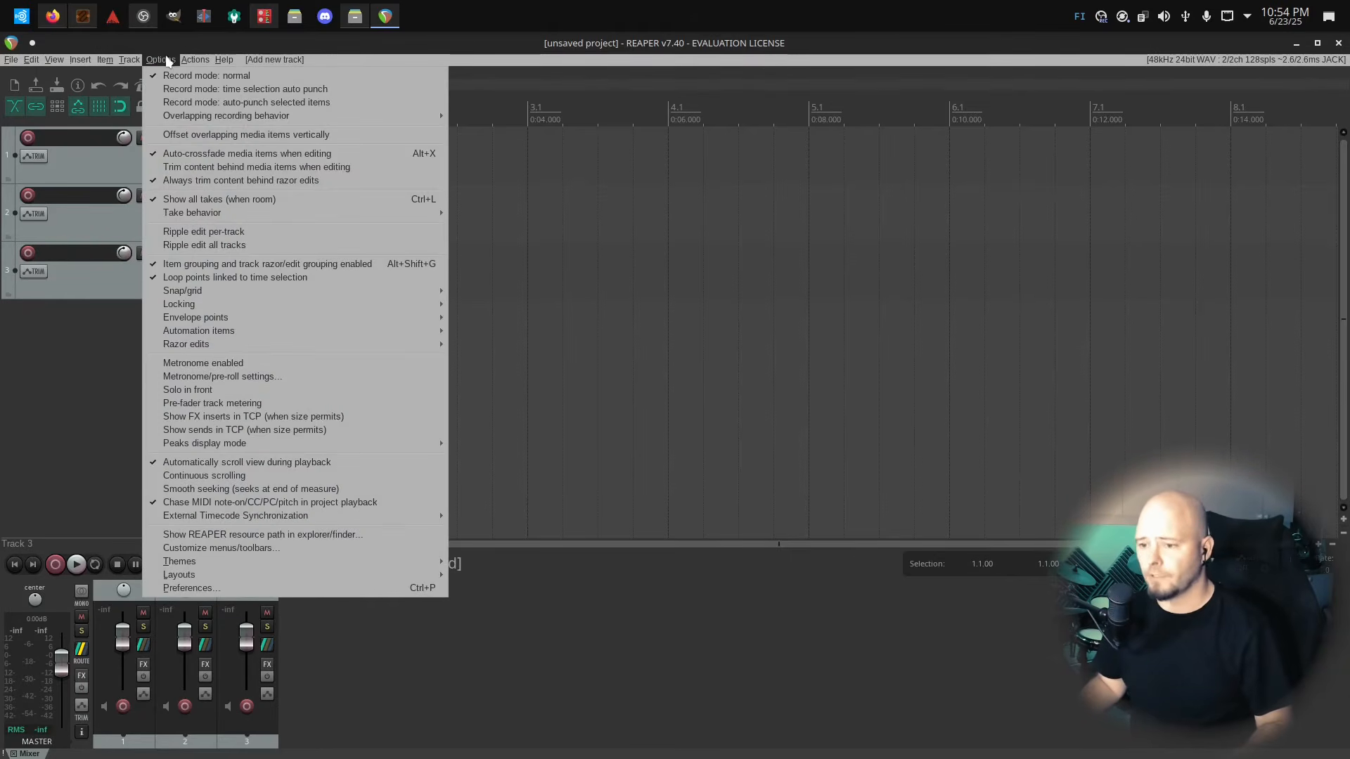
{"action": "mouse_move", "coordinate": [204, 575]}
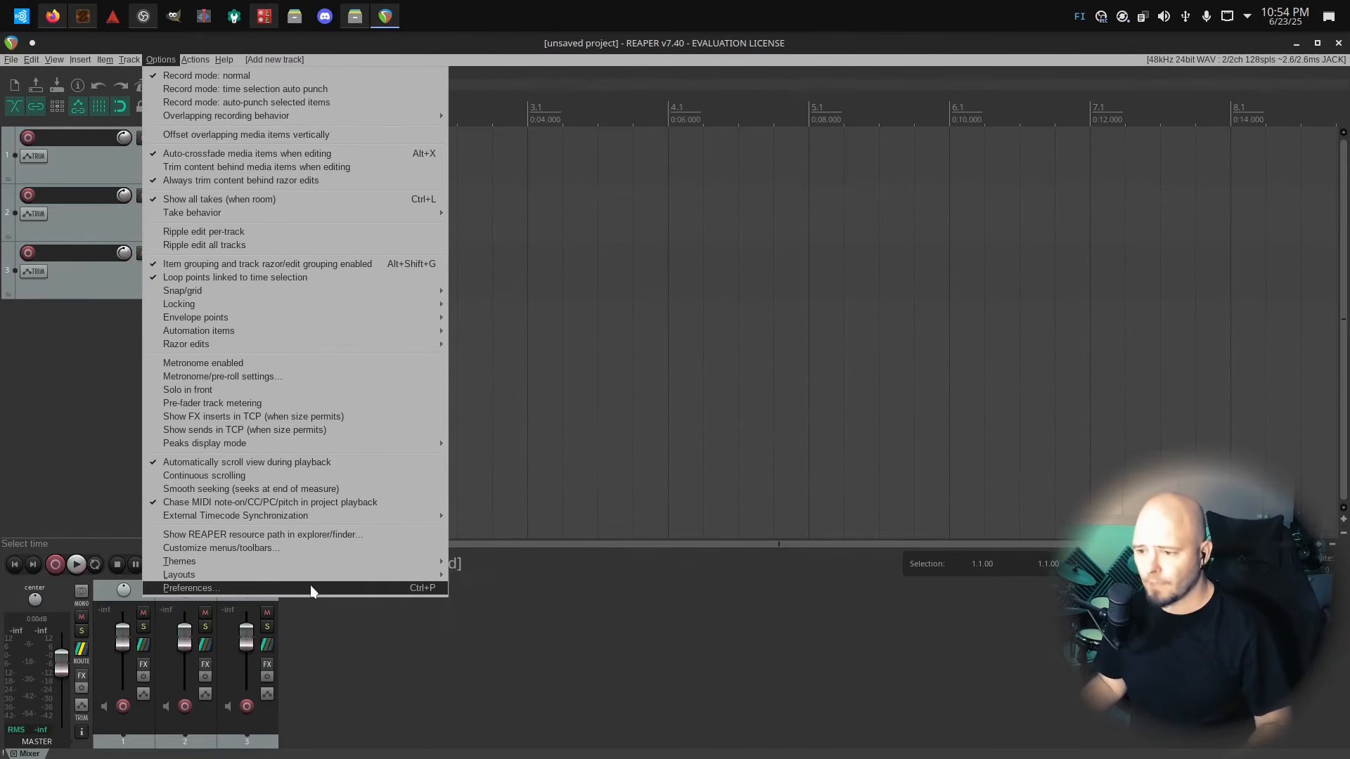
{"action": "left_click", "coordinate": [285, 587]}
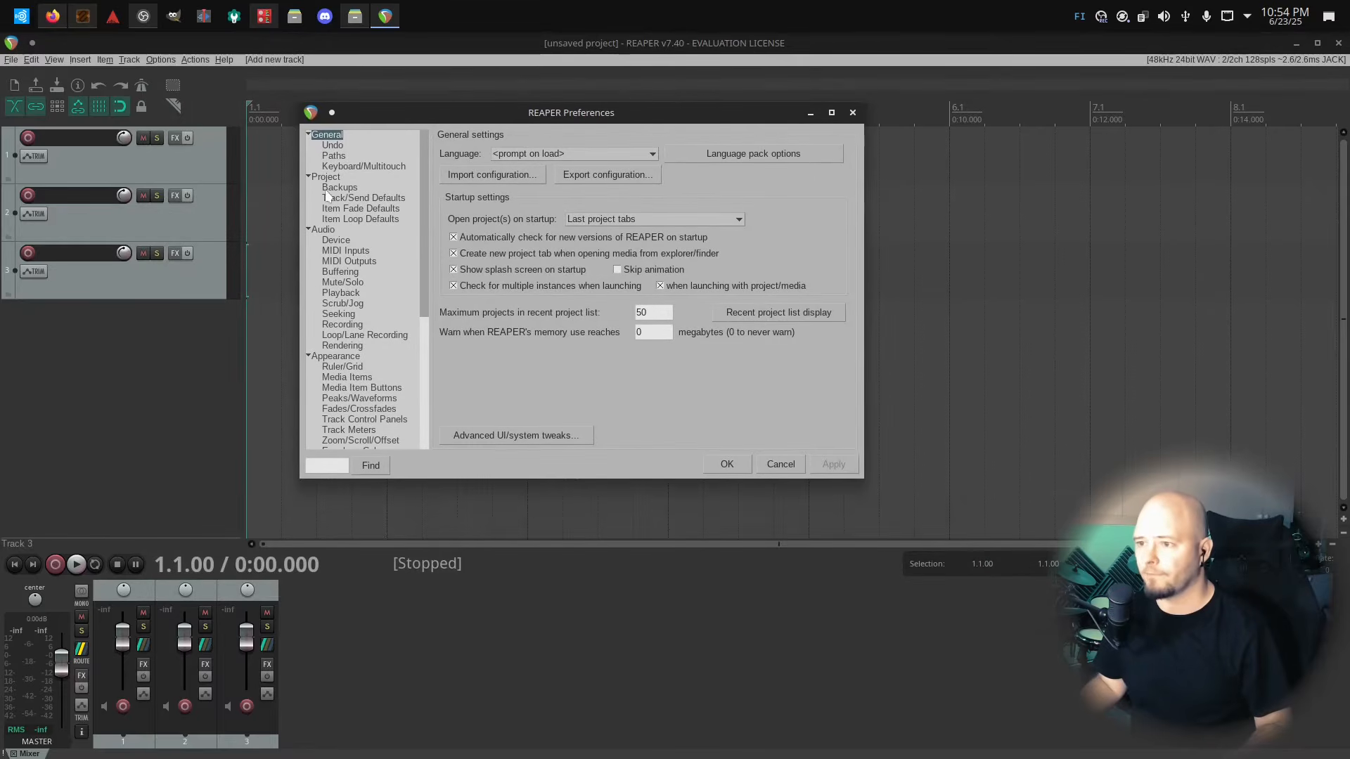
{"action": "left_click", "coordinate": [335, 241]}
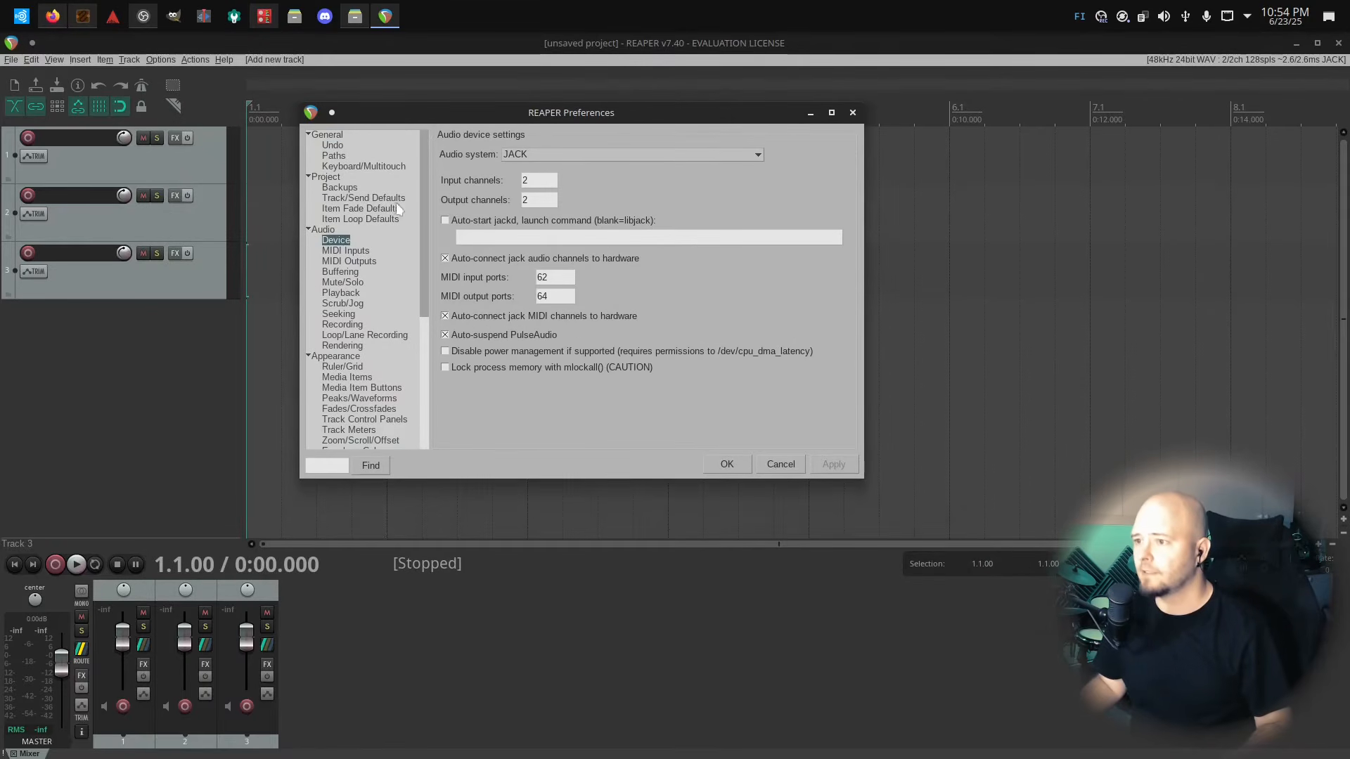
{"action": "left_click", "coordinate": [634, 158]}
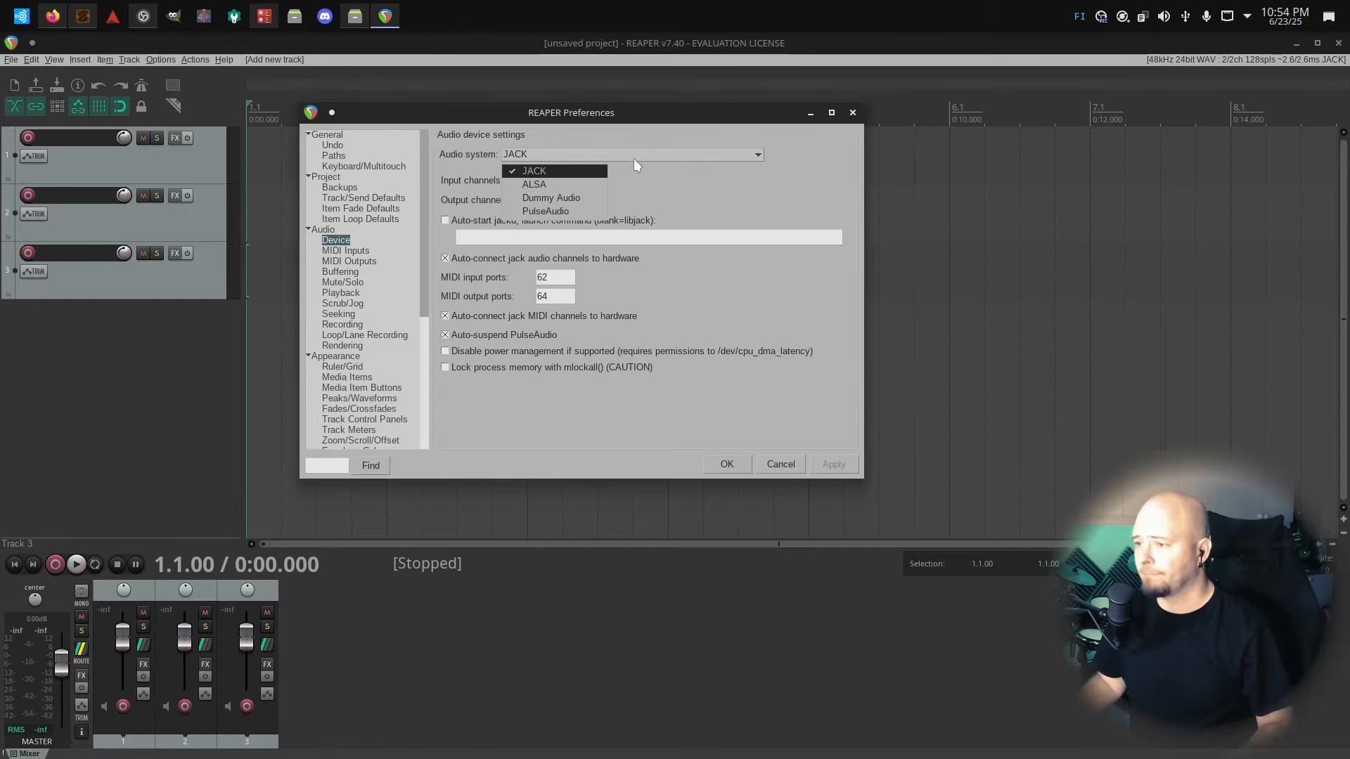
{"action": "left_click", "coordinate": [581, 186]}
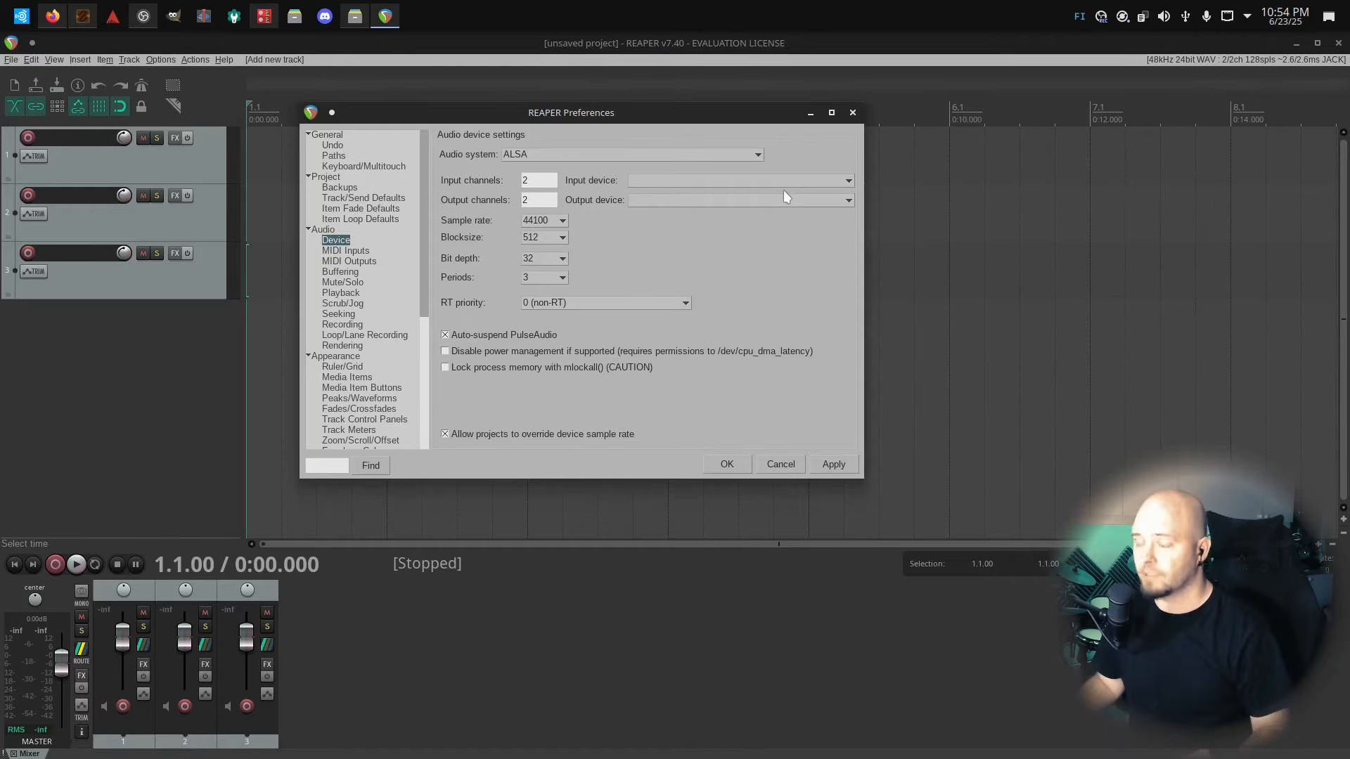
Set the ALSA input device to "hw:USB ; USB-Audio - Scarlett 18i20 USB"
{"action": "left_click", "coordinate": [724, 180]}
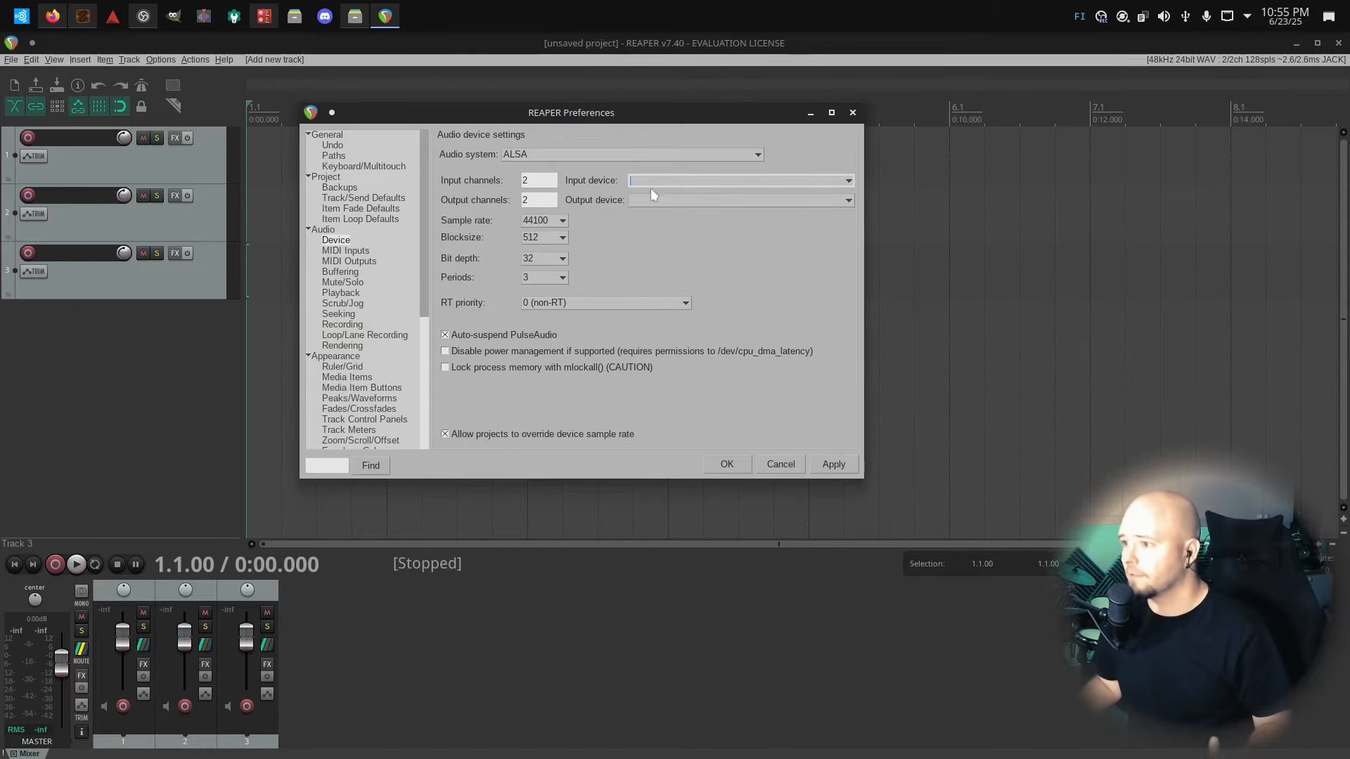
{"action": "left_click", "coordinate": [849, 180]}
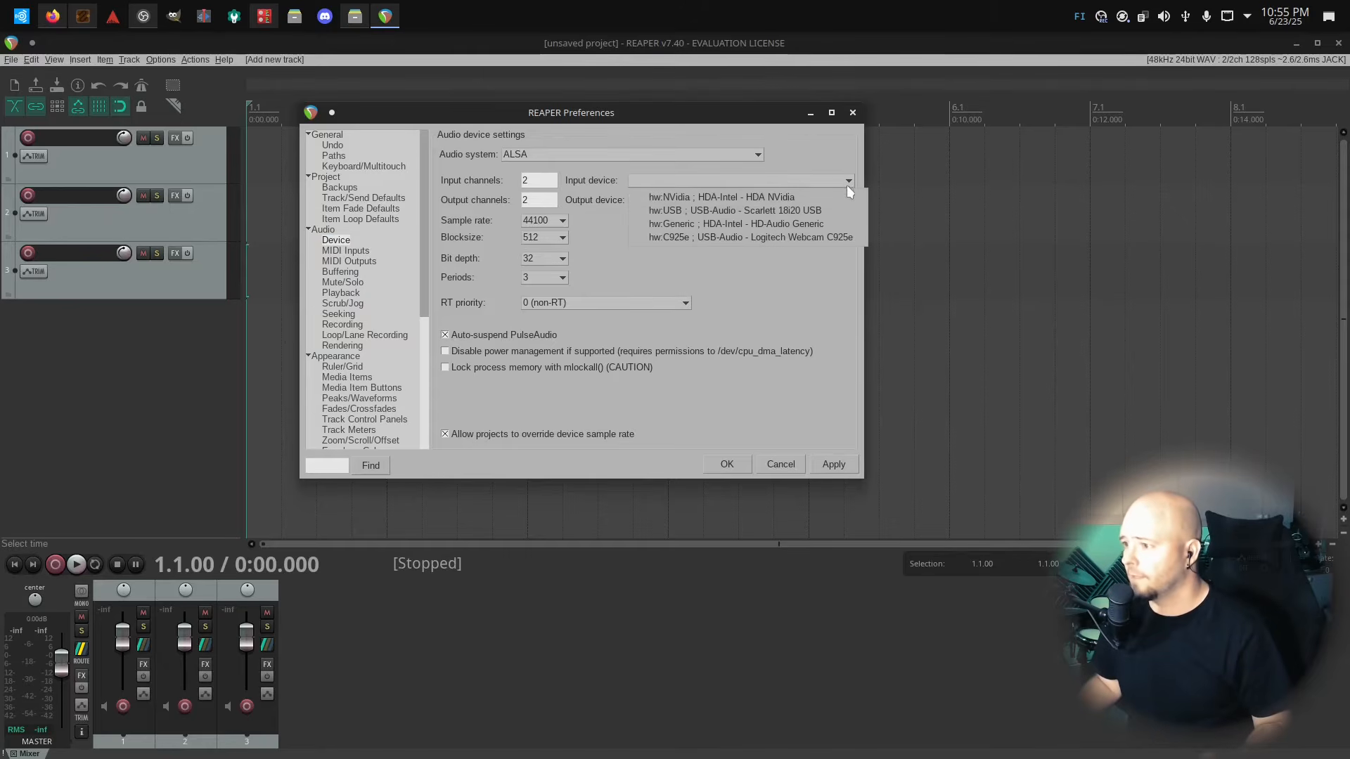
{"action": "key", "text": "Up"}
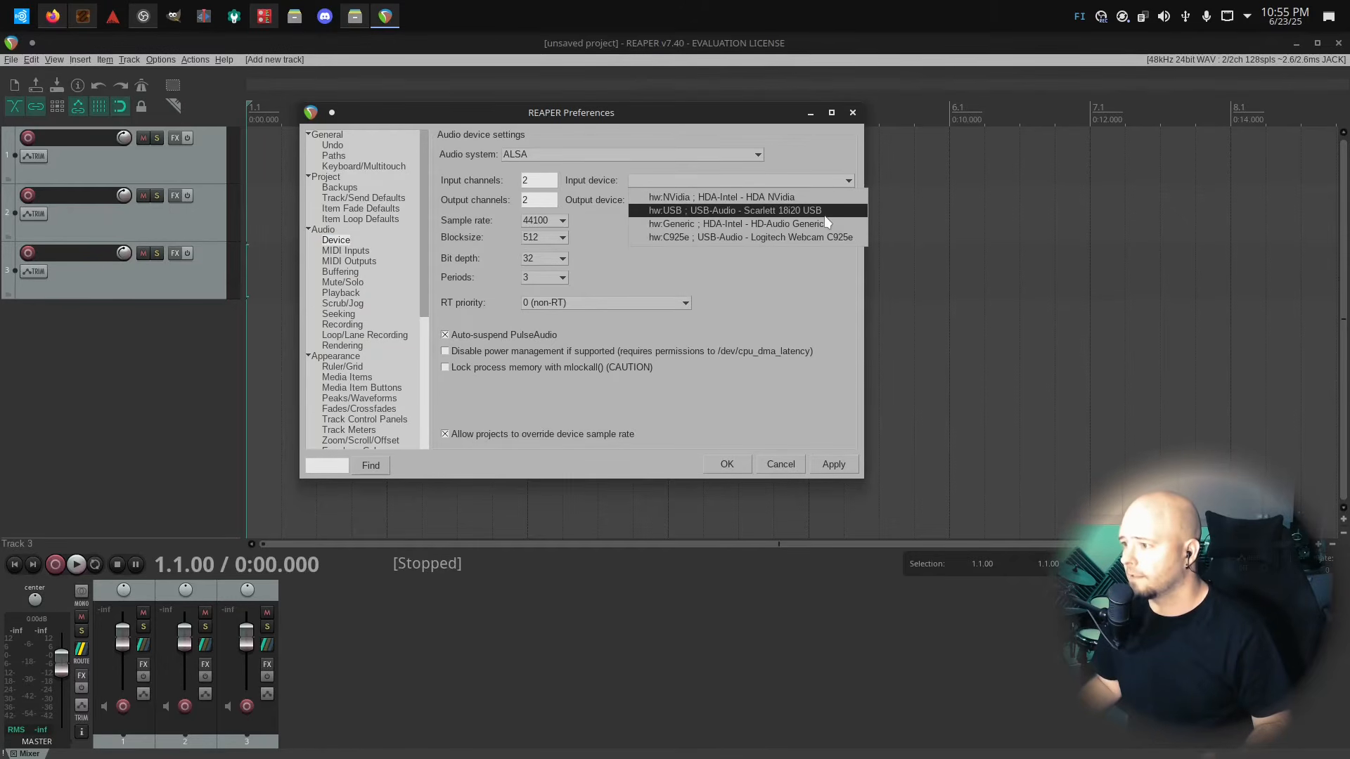
{"action": "left_click", "coordinate": [775, 280]}
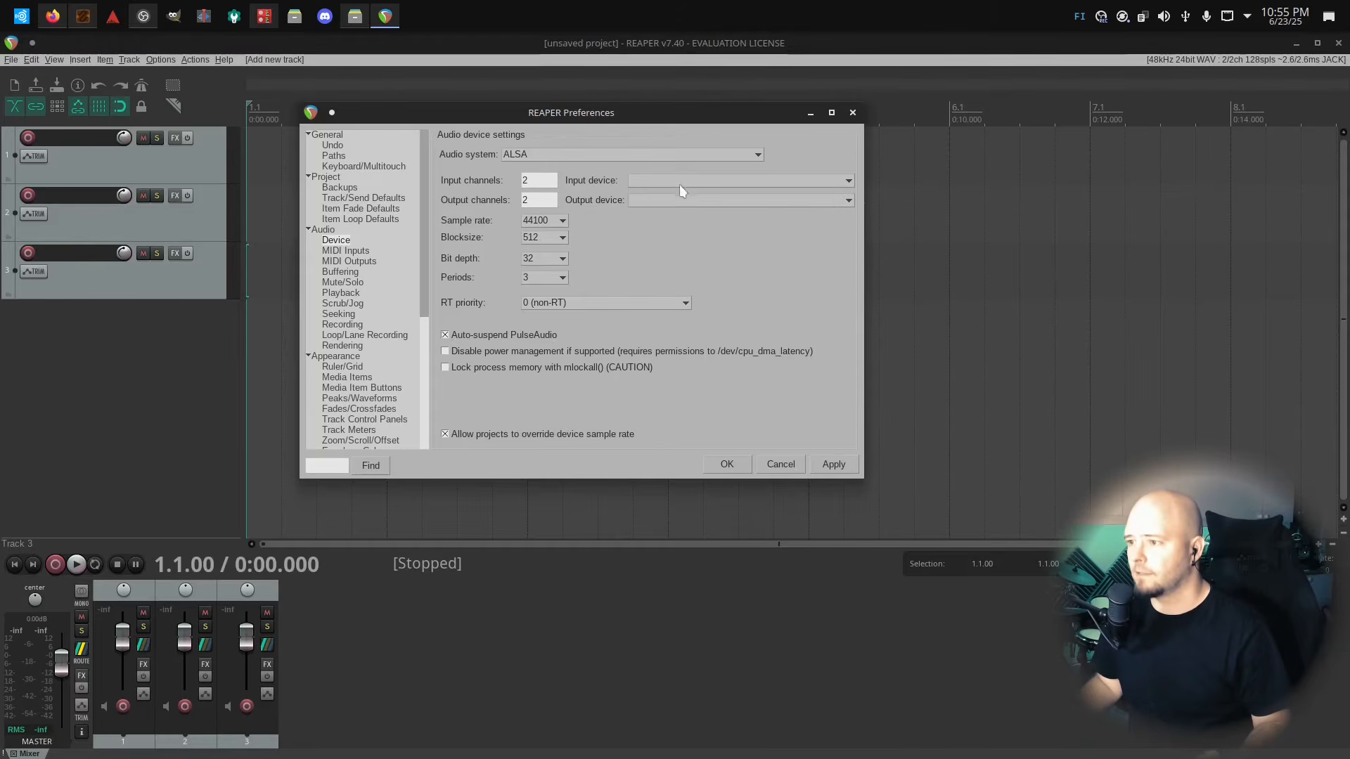
{"action": "left_click", "coordinate": [848, 181]}
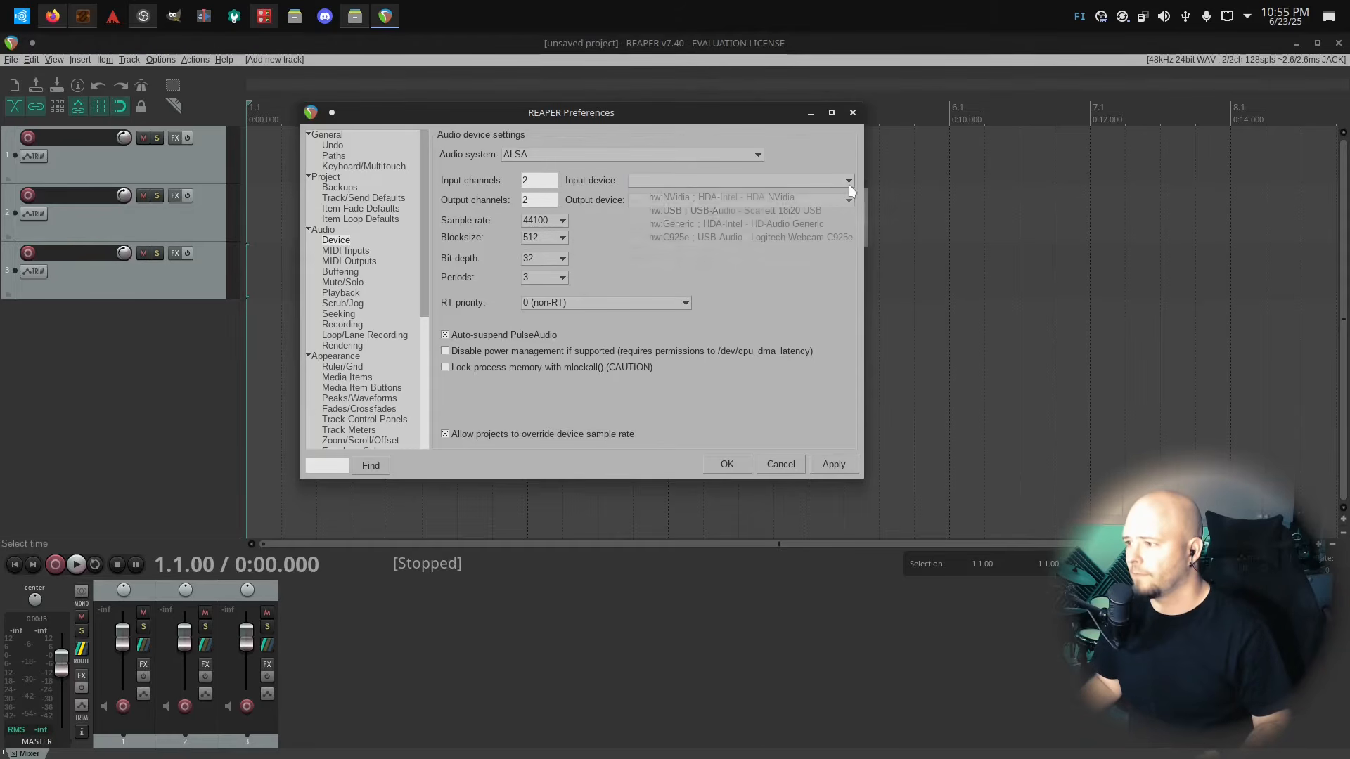
{"action": "left_click", "coordinate": [811, 210]}
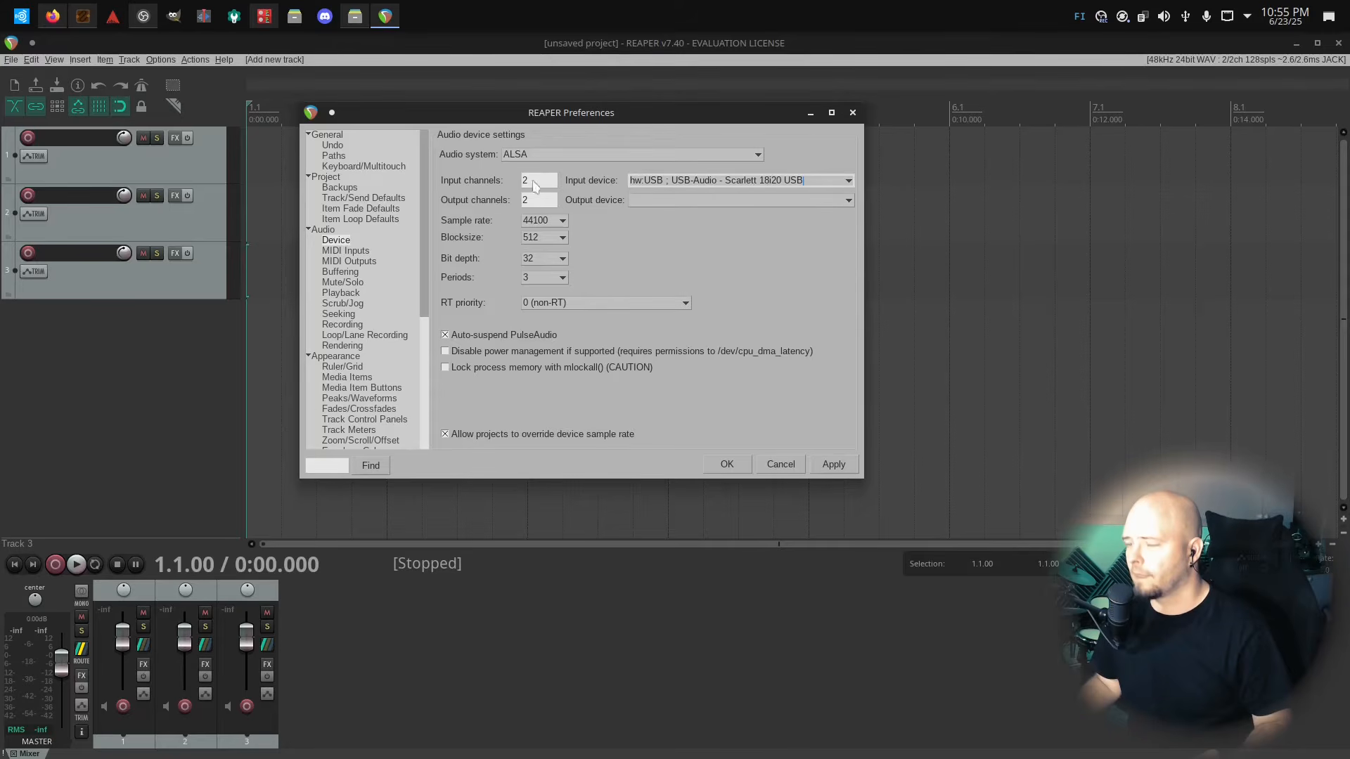
Set the ALSA output device to "hw:USB ; USB-Audio - Scarlett 18i20 USB"
{"action": "left_click", "coordinate": [847, 199]}
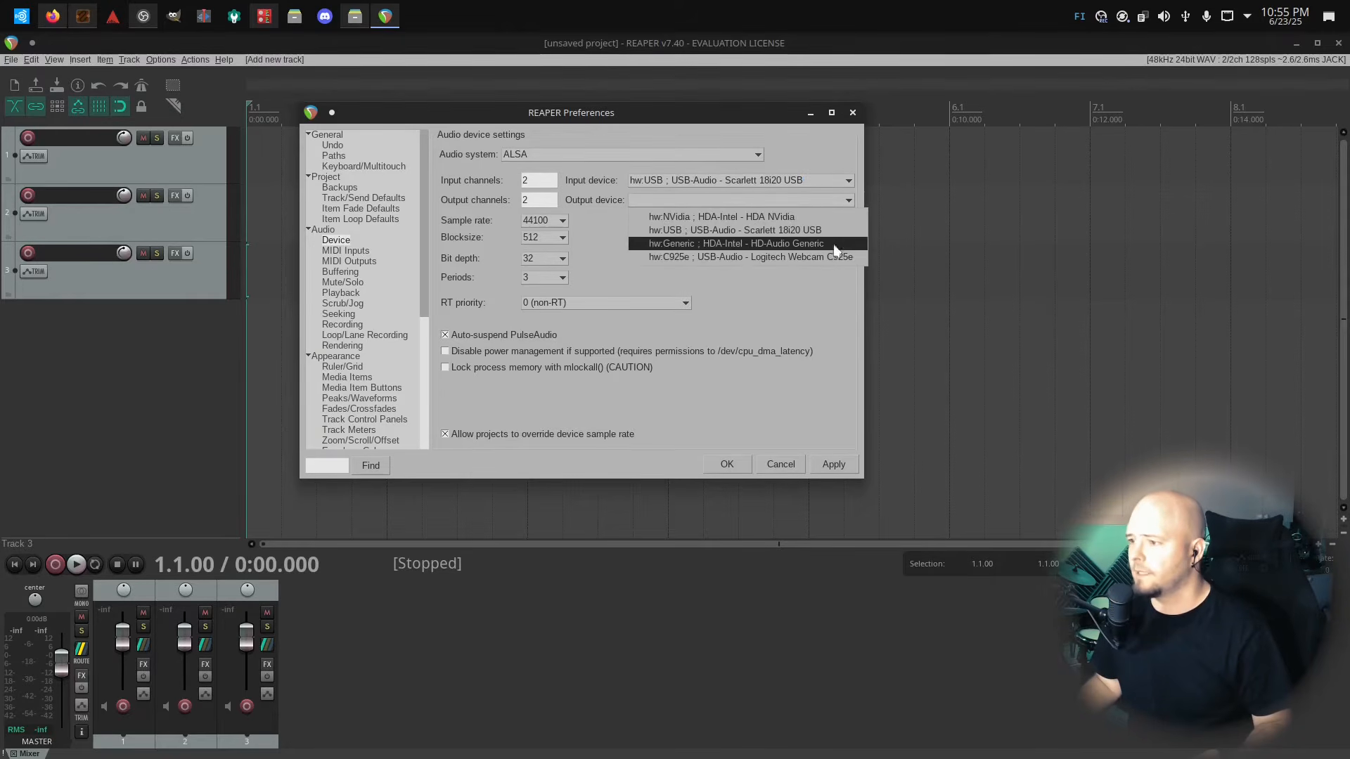
{"action": "left_click", "coordinate": [830, 233]}
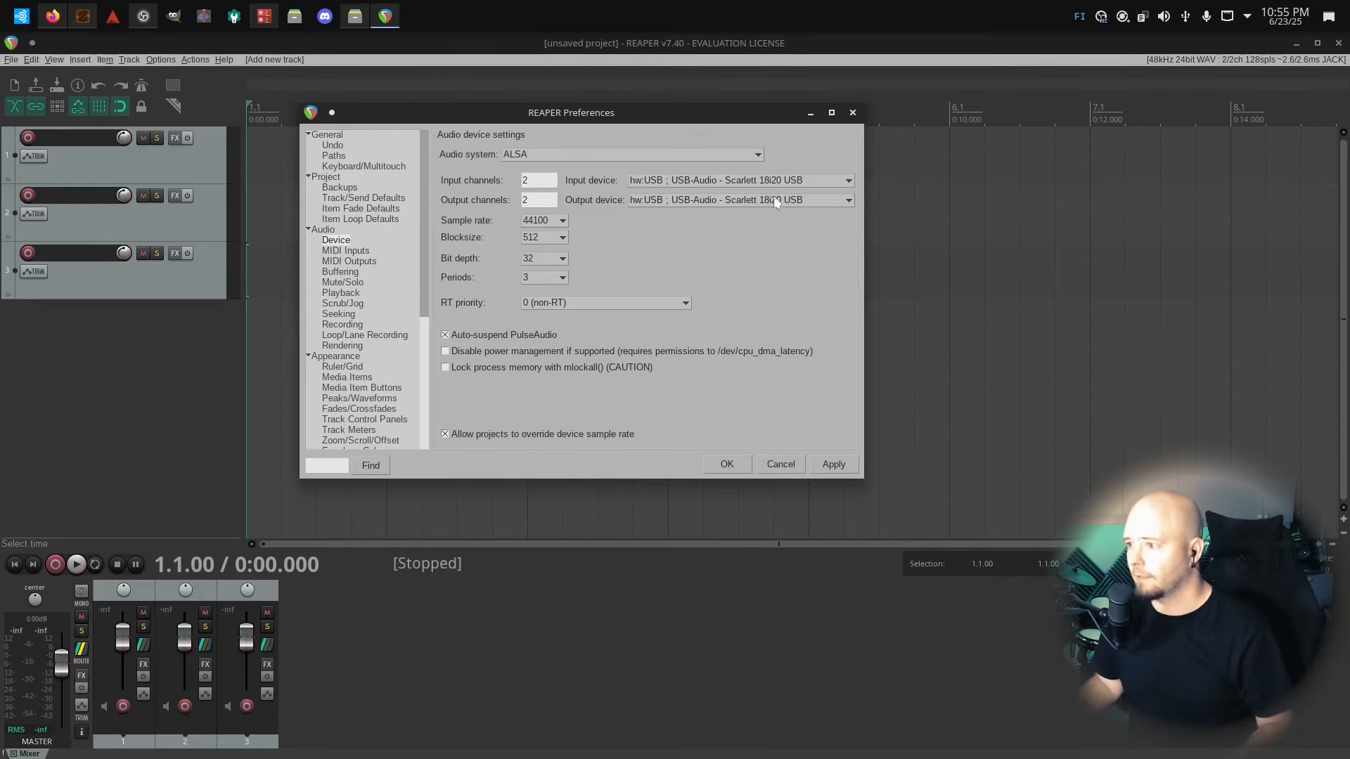
{"action": "left_click", "coordinate": [707, 182]}
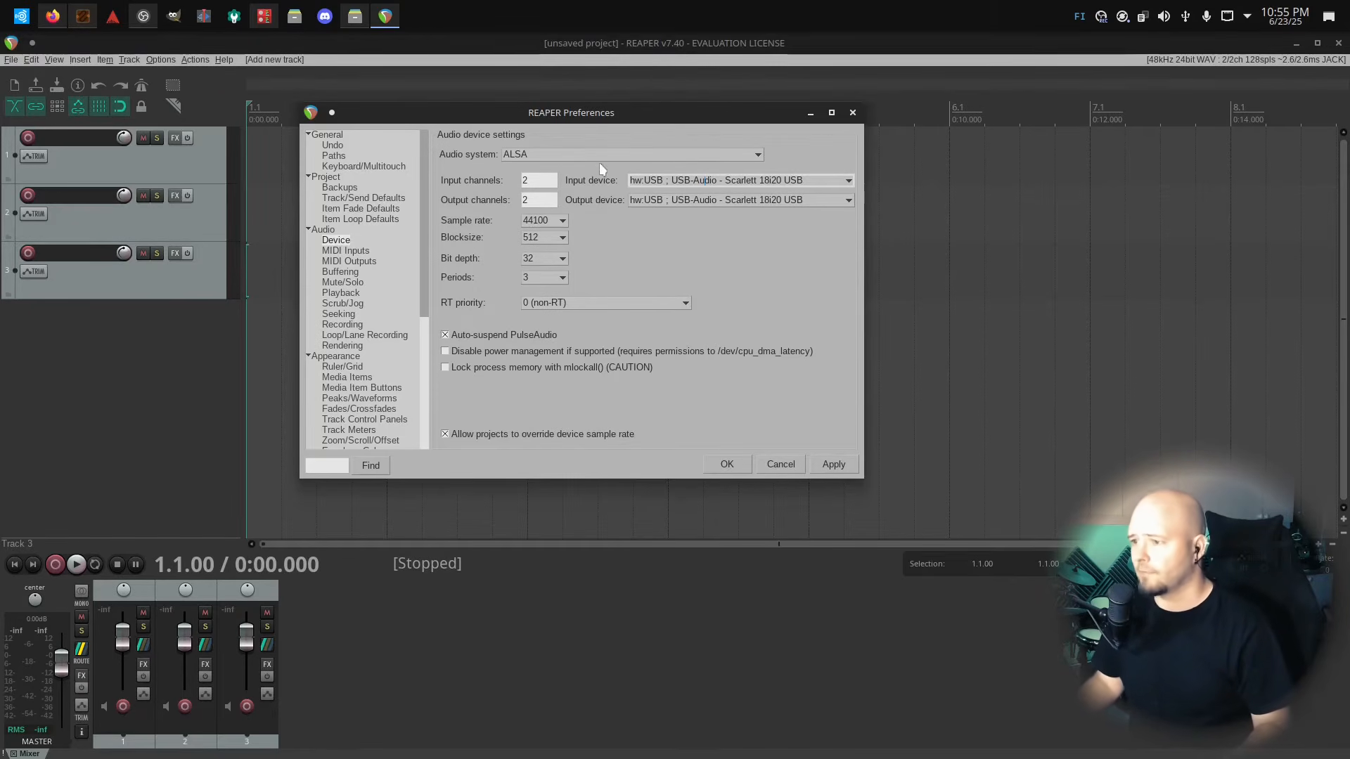
Set the audio system to JACK and move the Patchance window aside to compare REAPER's ports with the channel settings
{"action": "left_click", "coordinate": [558, 153]}
{"action": "left_click", "coordinate": [554, 171]}
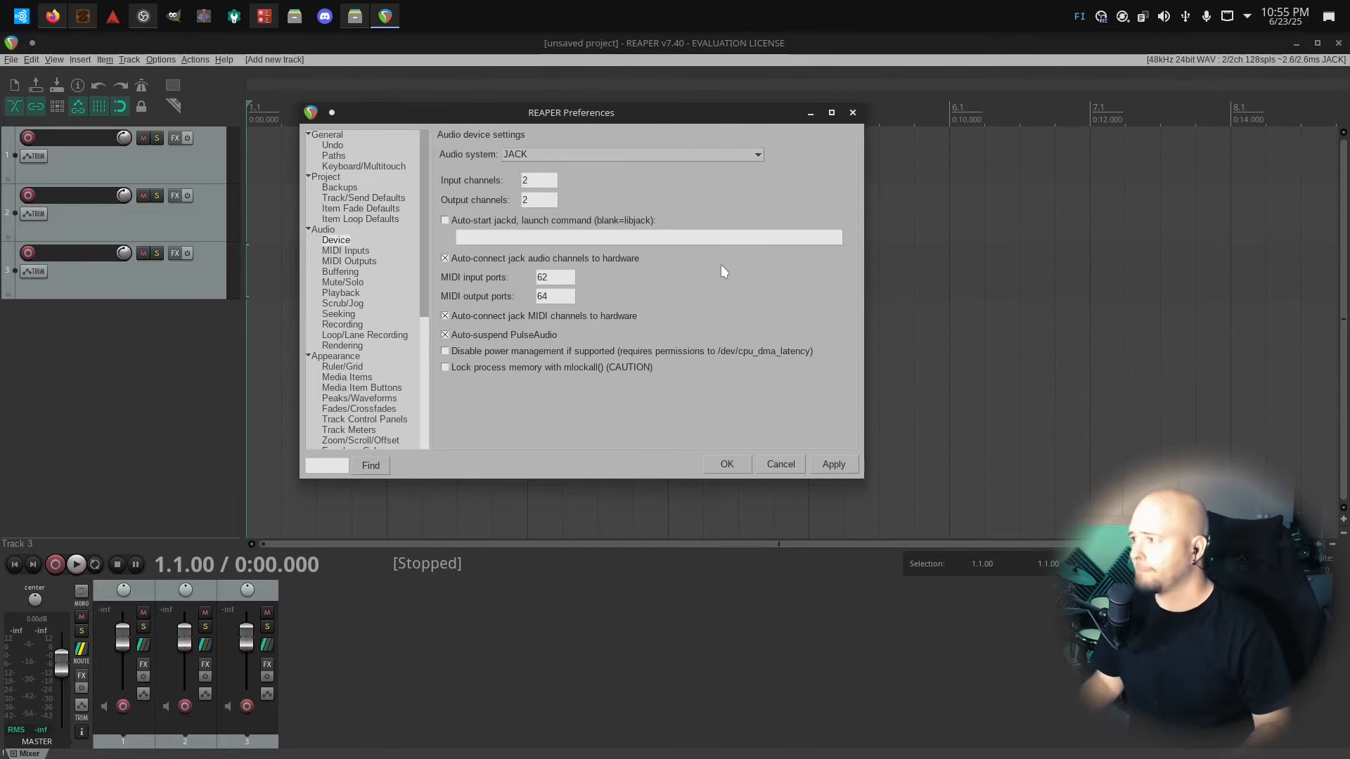
{"action": "double_click", "coordinate": [535, 182]}
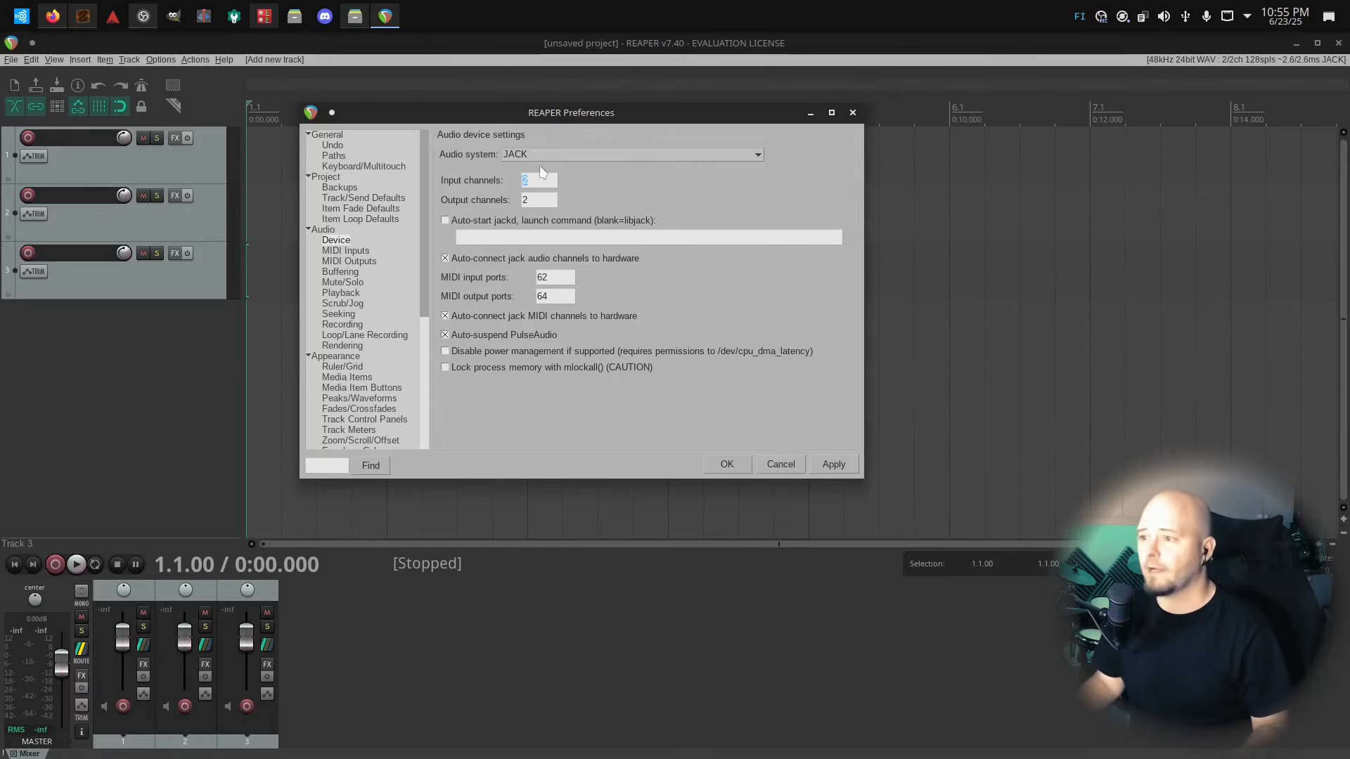
{"action": "left_click", "coordinate": [92, 16]}
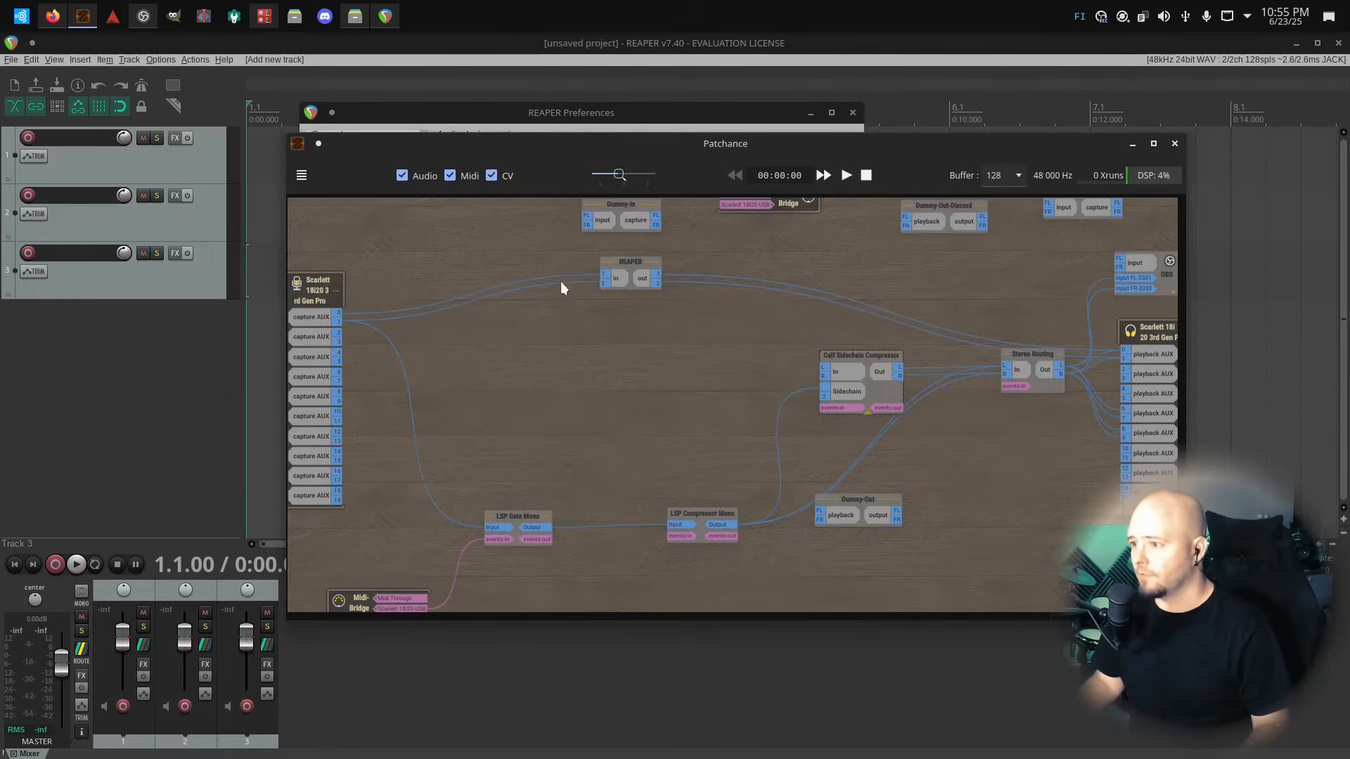
{"action": "left_click_drag", "start_coordinate": [435, 148], "coordinate": [724, 327]}
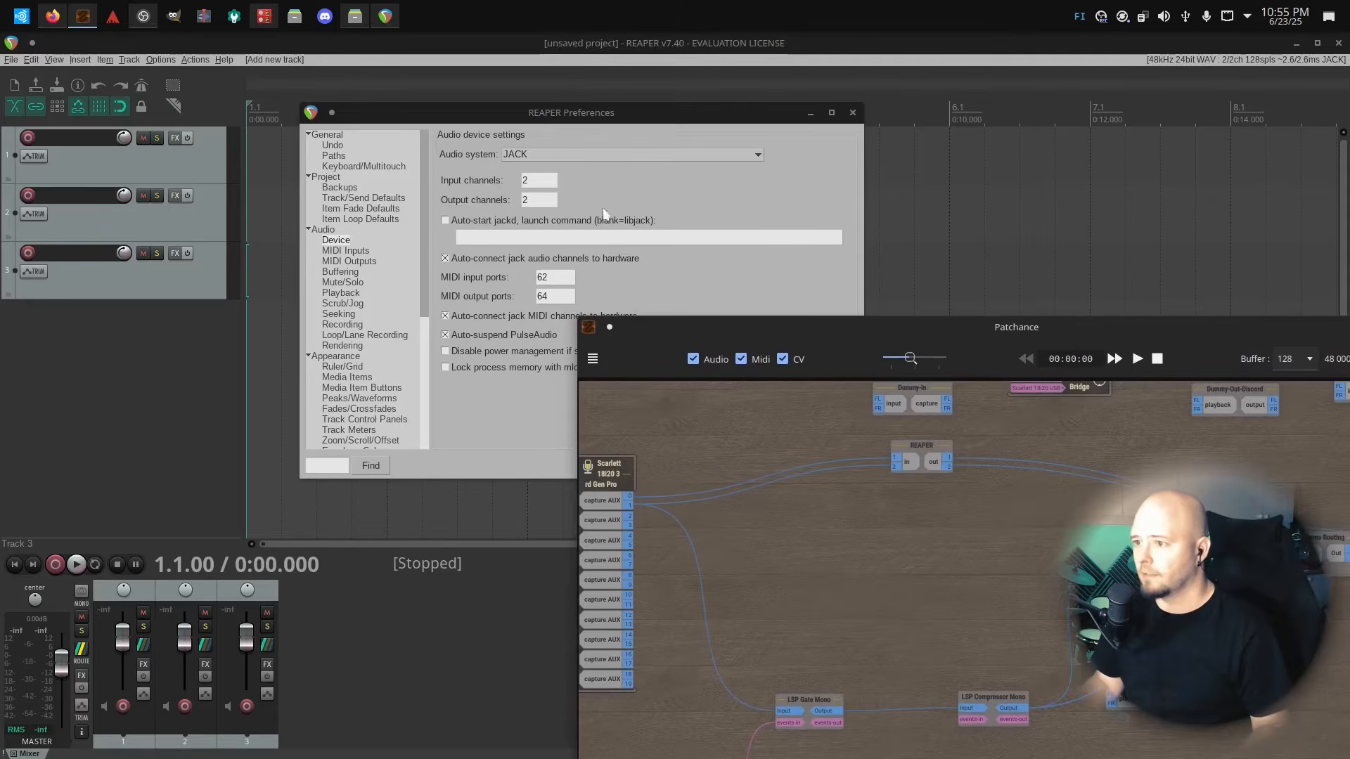
Set the JACK input channels to 8 and the output channels to 10
{"action": "left_click_drag", "start_coordinate": [529, 124], "coordinate": [442, 113]}
{"action": "left_click", "coordinate": [462, 172]}
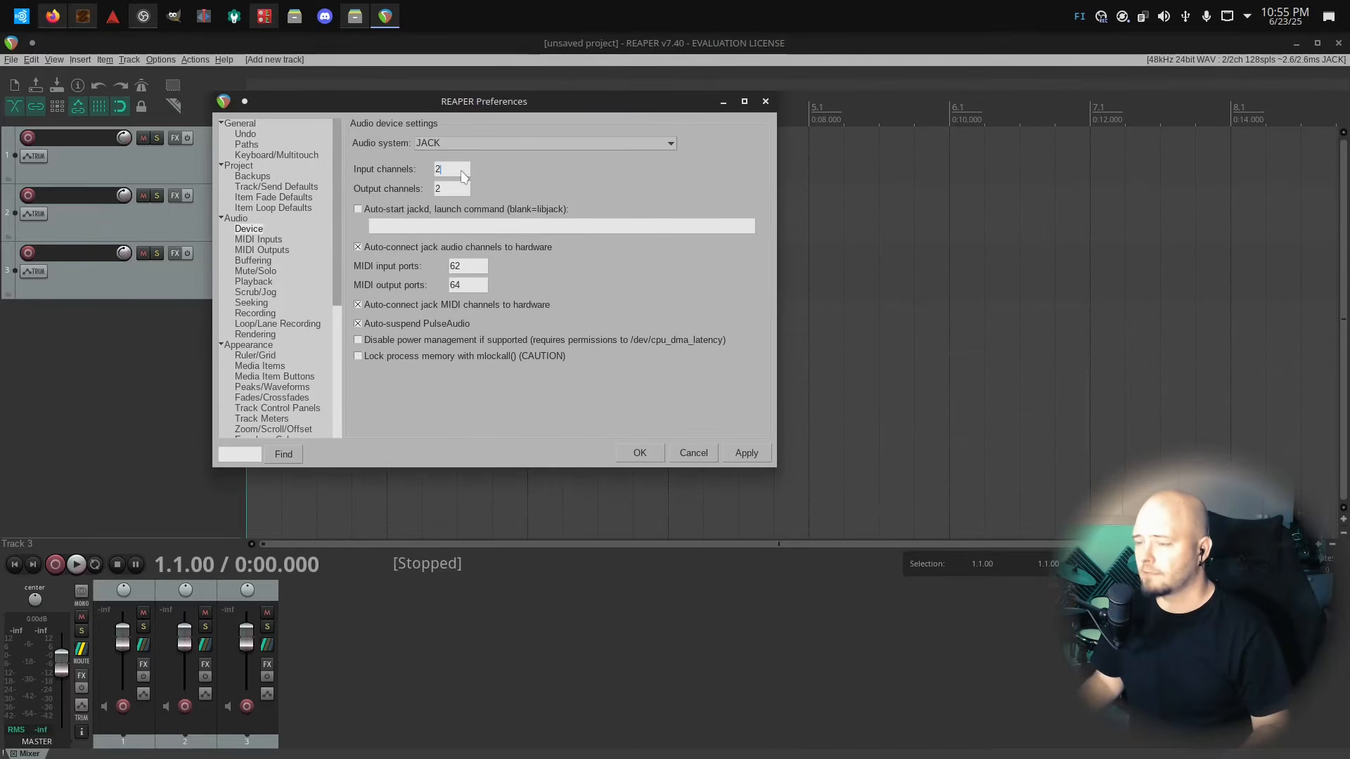
{"action": "double_click", "coordinate": [462, 173]}
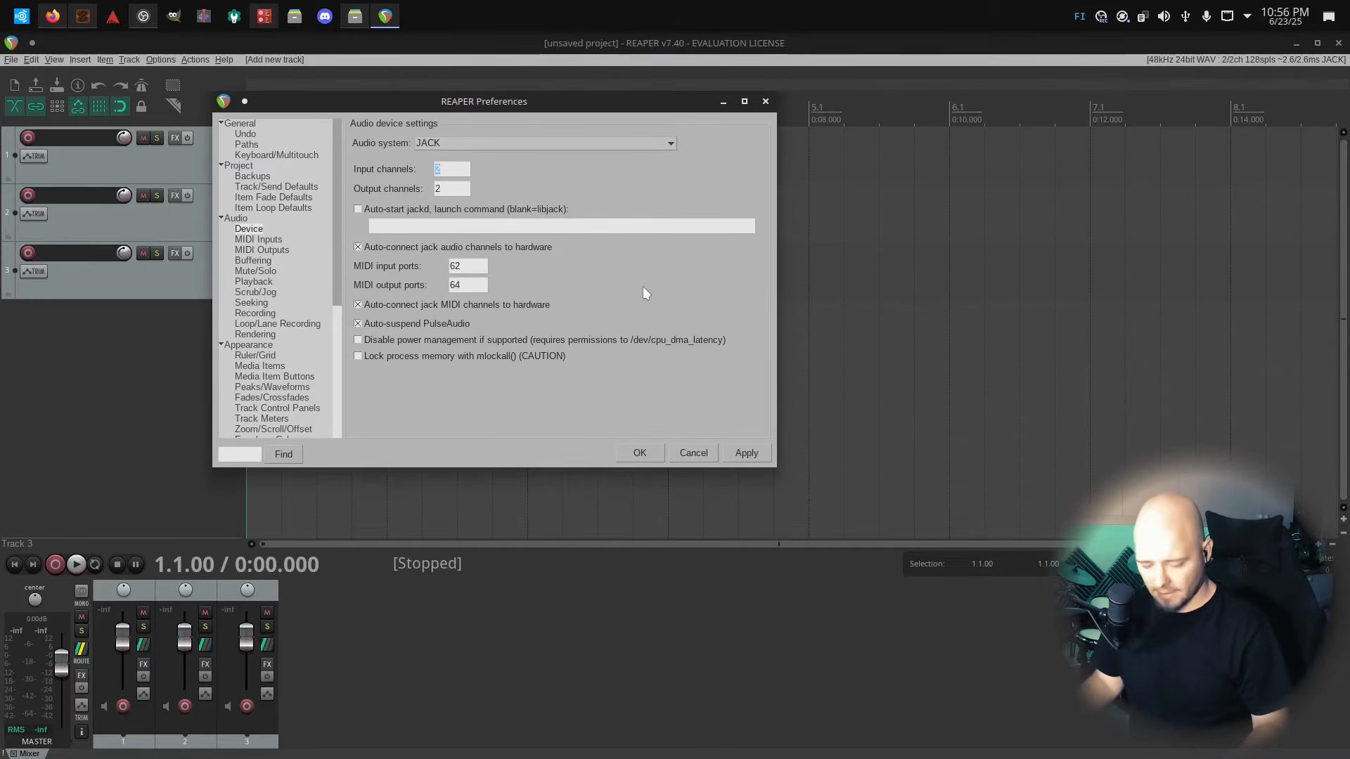
{"action": "type", "text": "8"}
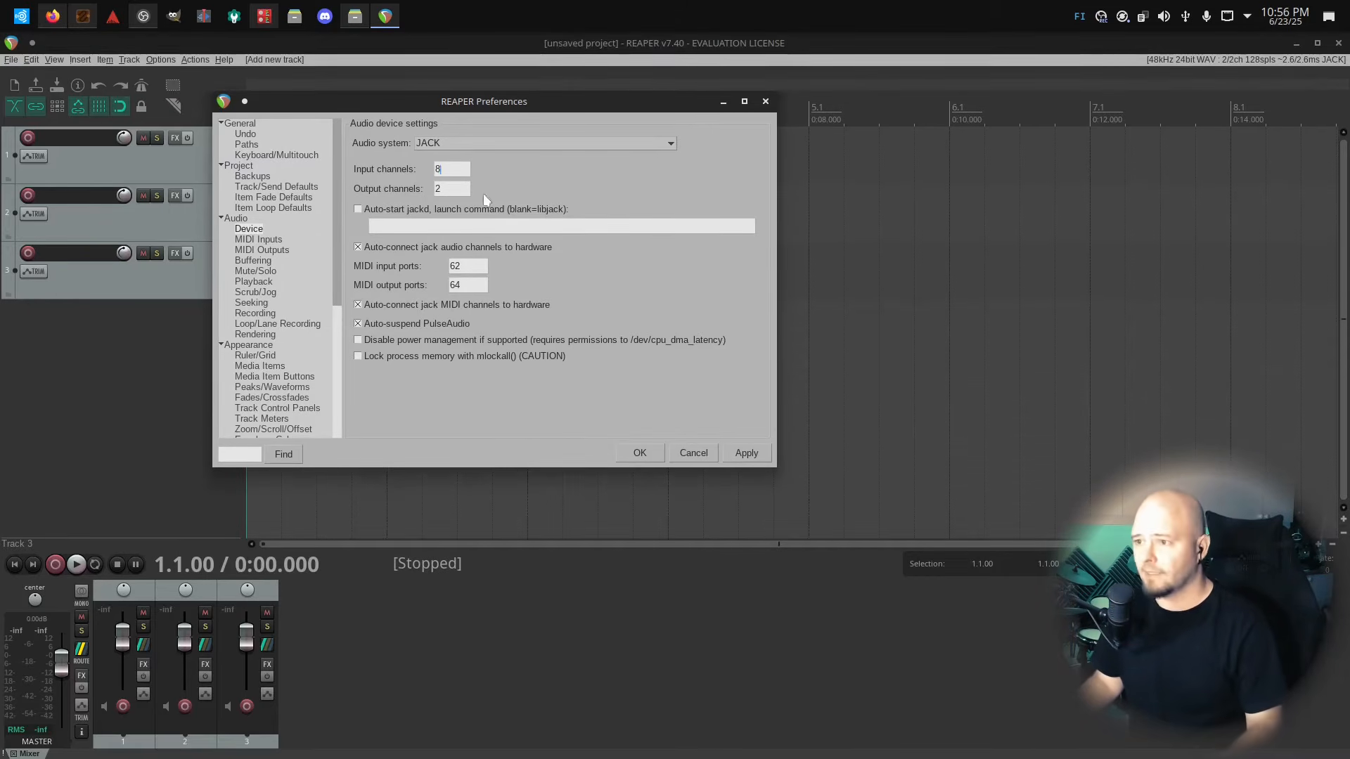
{"action": "key", "text": "BackSpace"}
{"action": "type", "text": "10"}
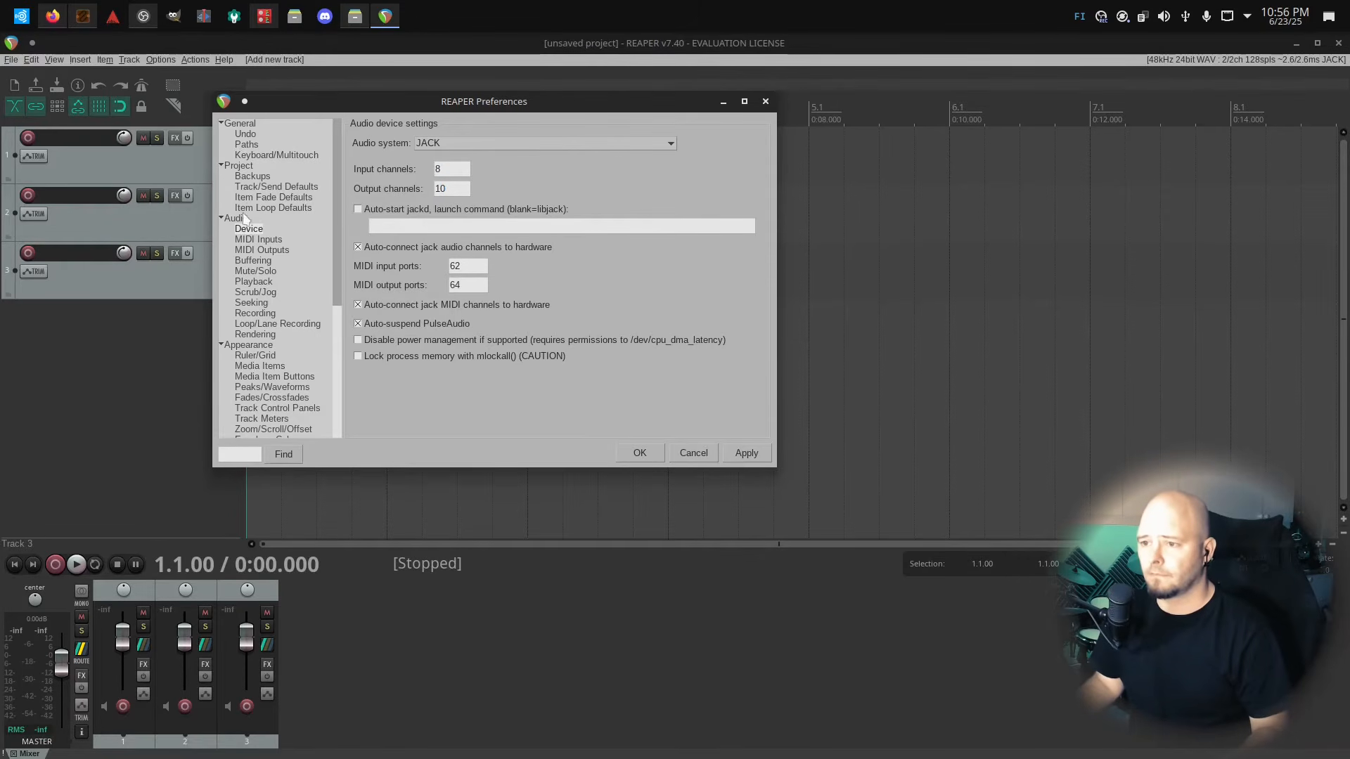
Review the buffering, recording, loop/lane recording, rendering, general plug-in and VST plug-in preferences
{"action": "left_click", "coordinate": [251, 260]}
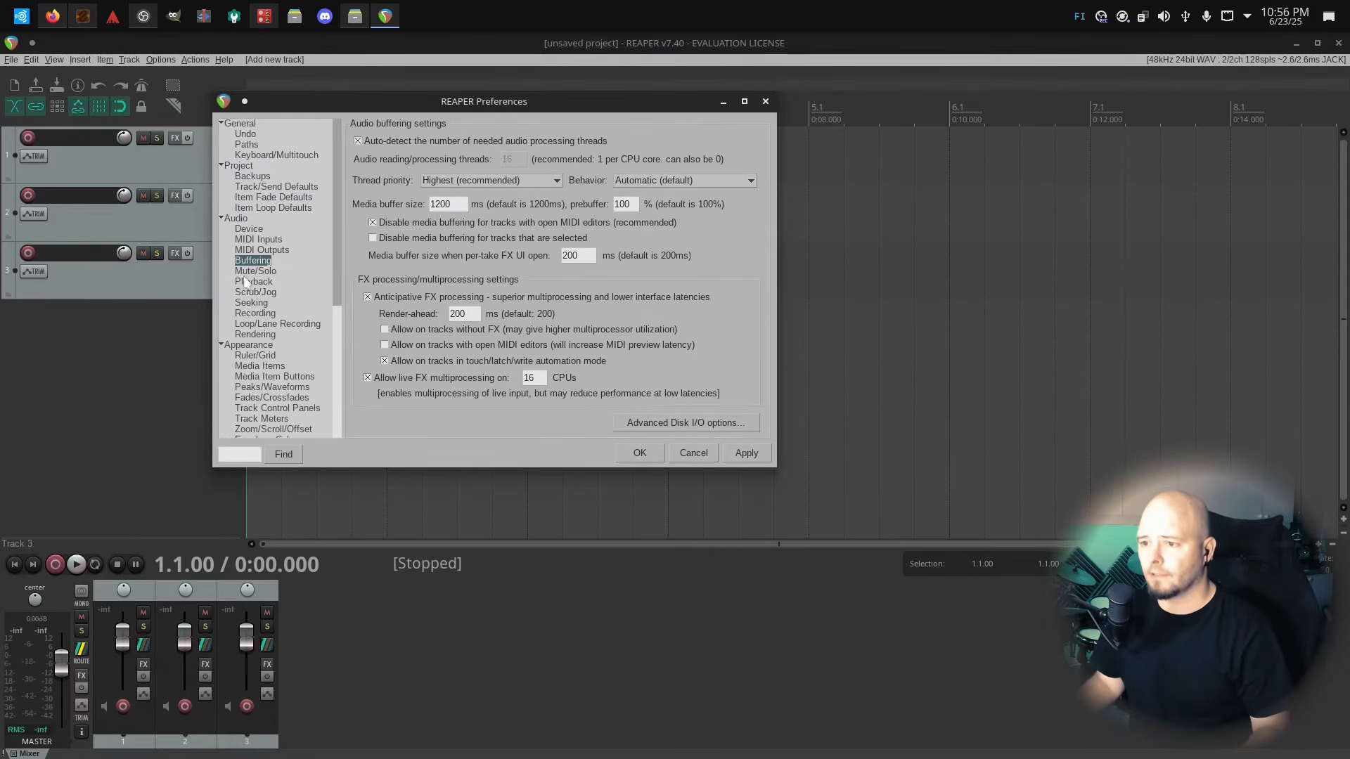
{"action": "left_click", "coordinate": [256, 314]}
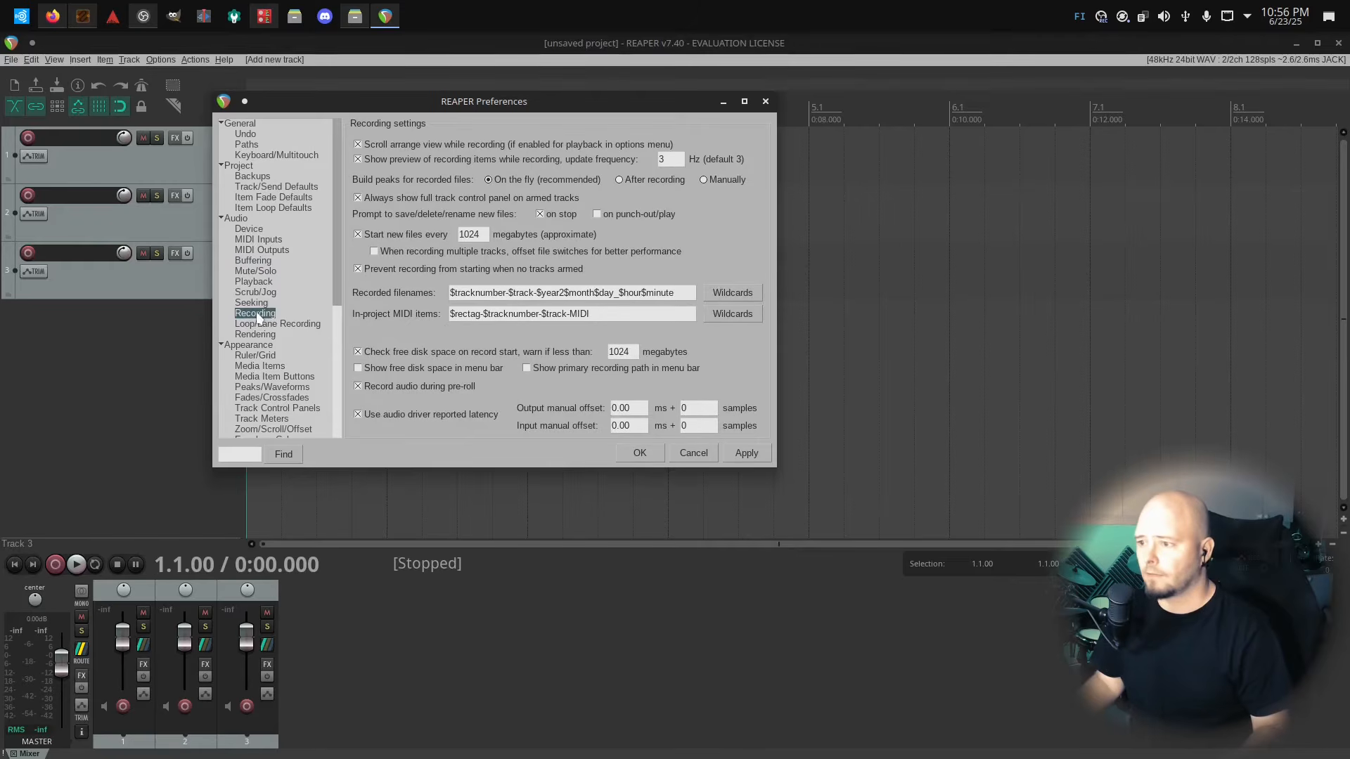
{"action": "left_click", "coordinate": [257, 324]}
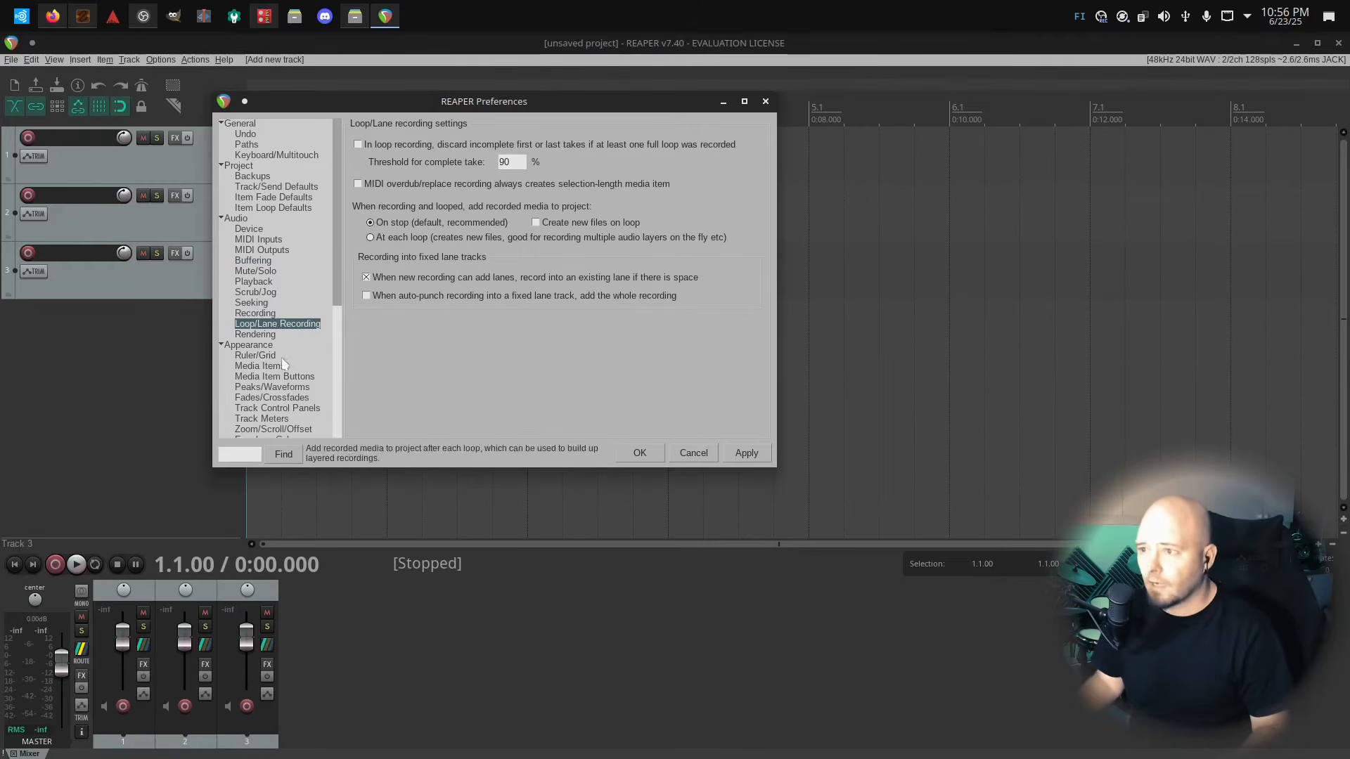
{"action": "left_click", "coordinate": [255, 334]}
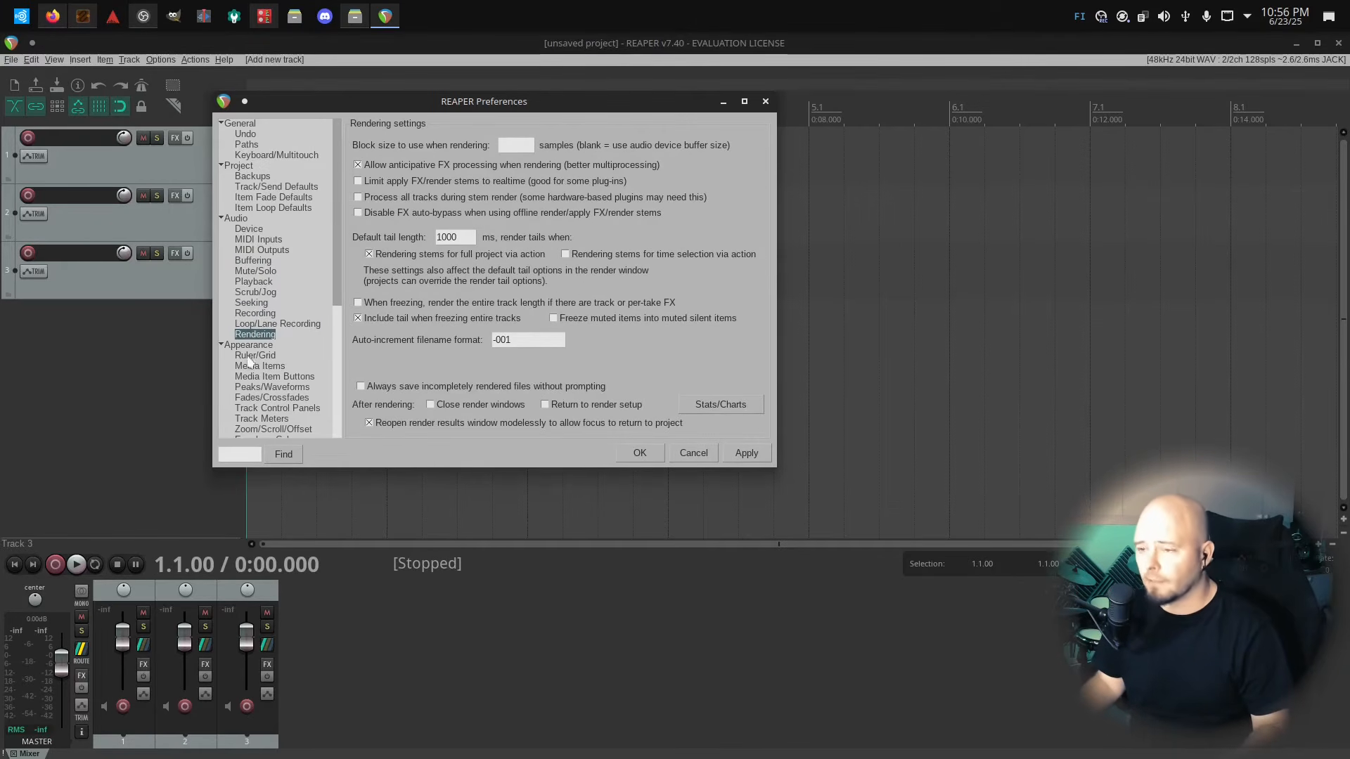
{"action": "scroll", "coordinate": [249, 360], "scroll_direction": "down", "scroll_amount": 7}
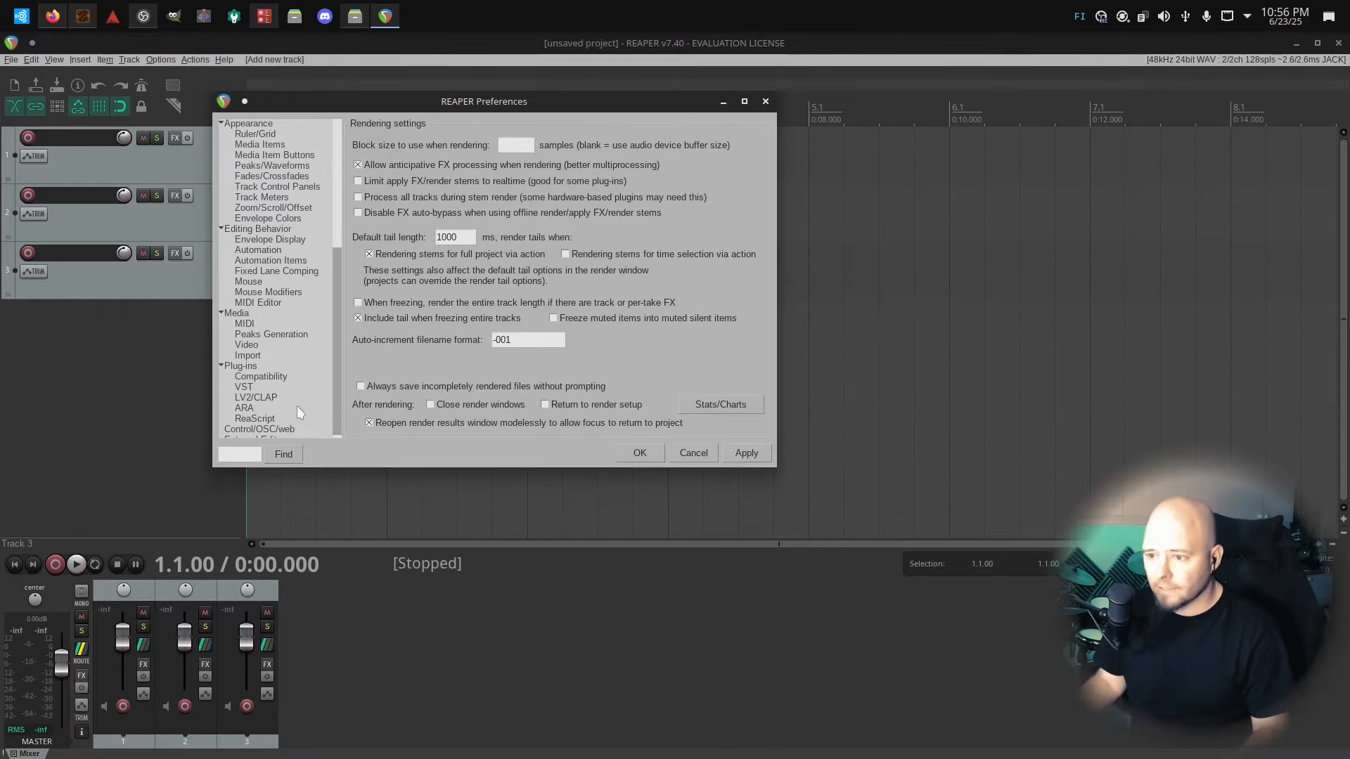
{"action": "scroll", "coordinate": [296, 407], "scroll_direction": "down", "scroll_amount": 1}
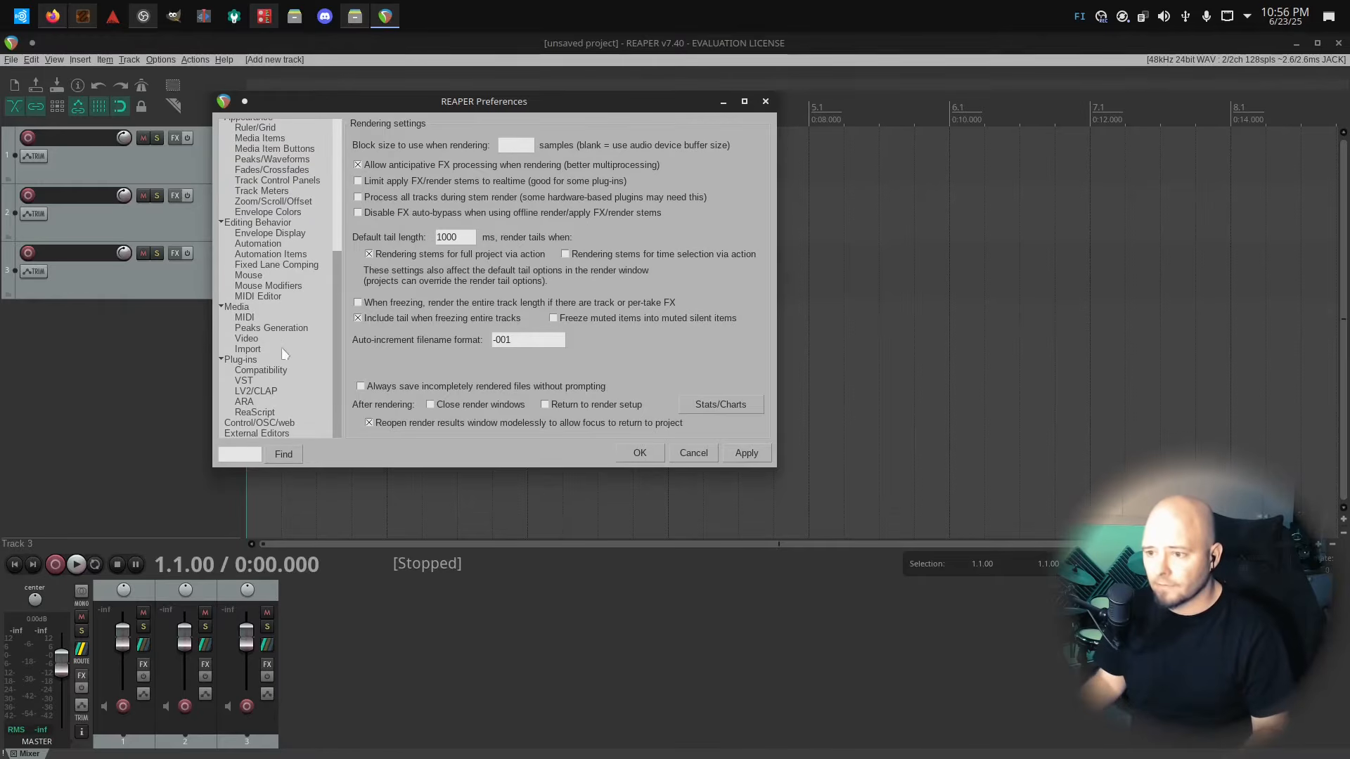
{"action": "left_click", "coordinate": [247, 361]}
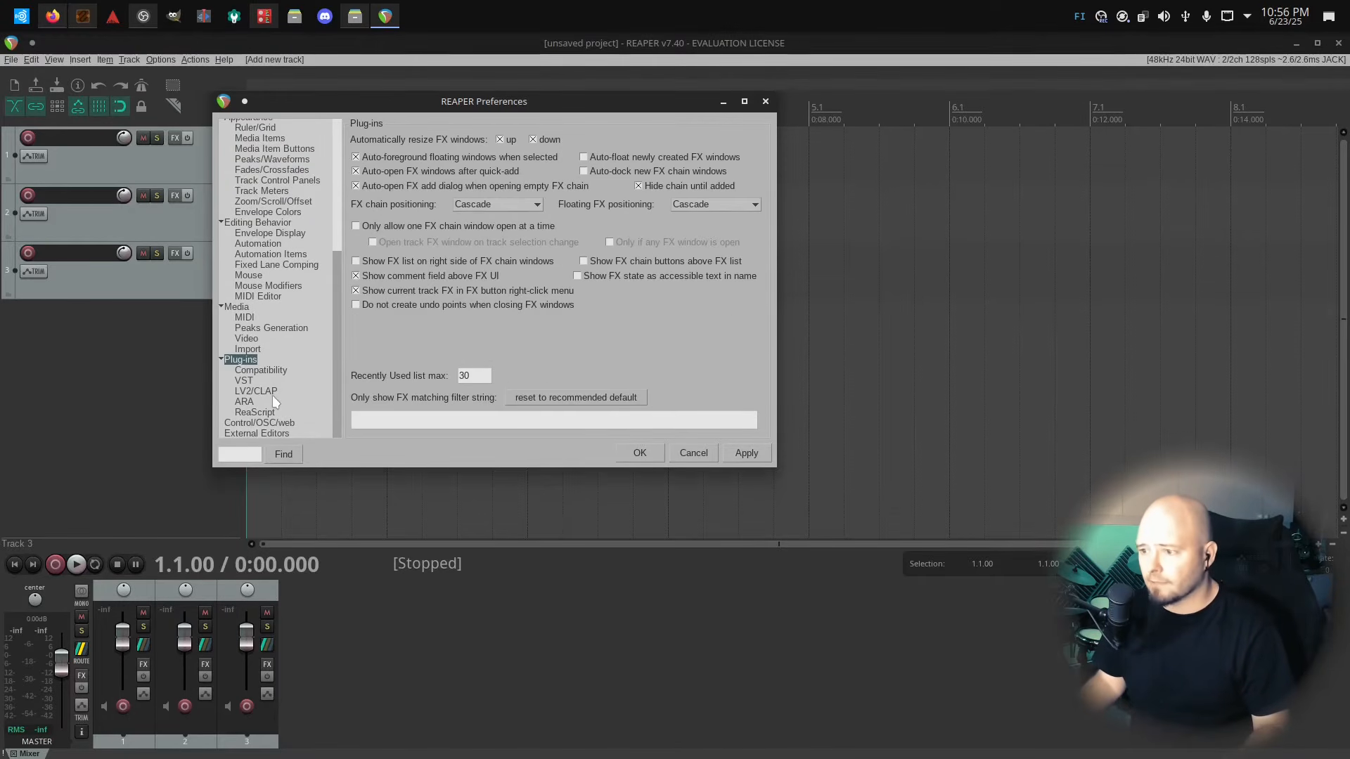
{"action": "left_click", "coordinate": [243, 381]}
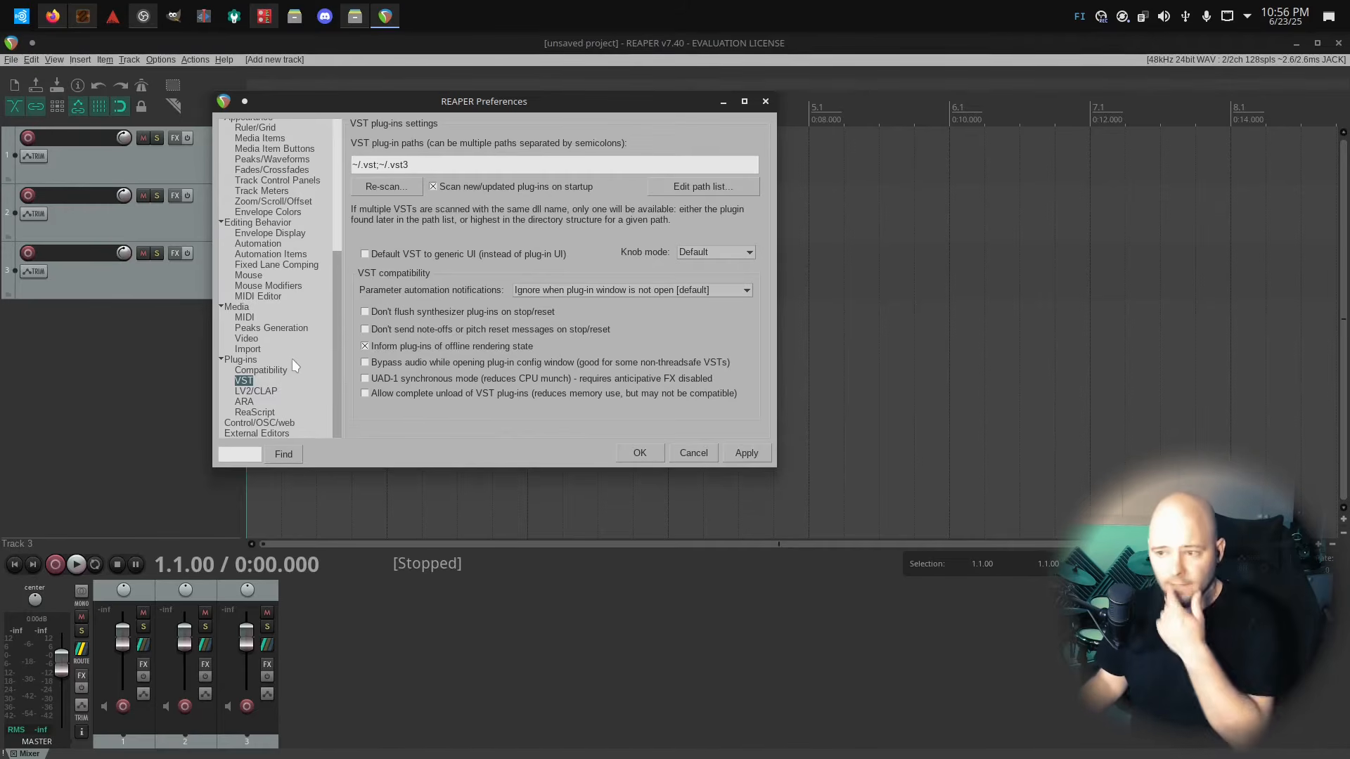
{"action": "scroll", "coordinate": [293, 376], "scroll_direction": "up", "scroll_amount": 3}
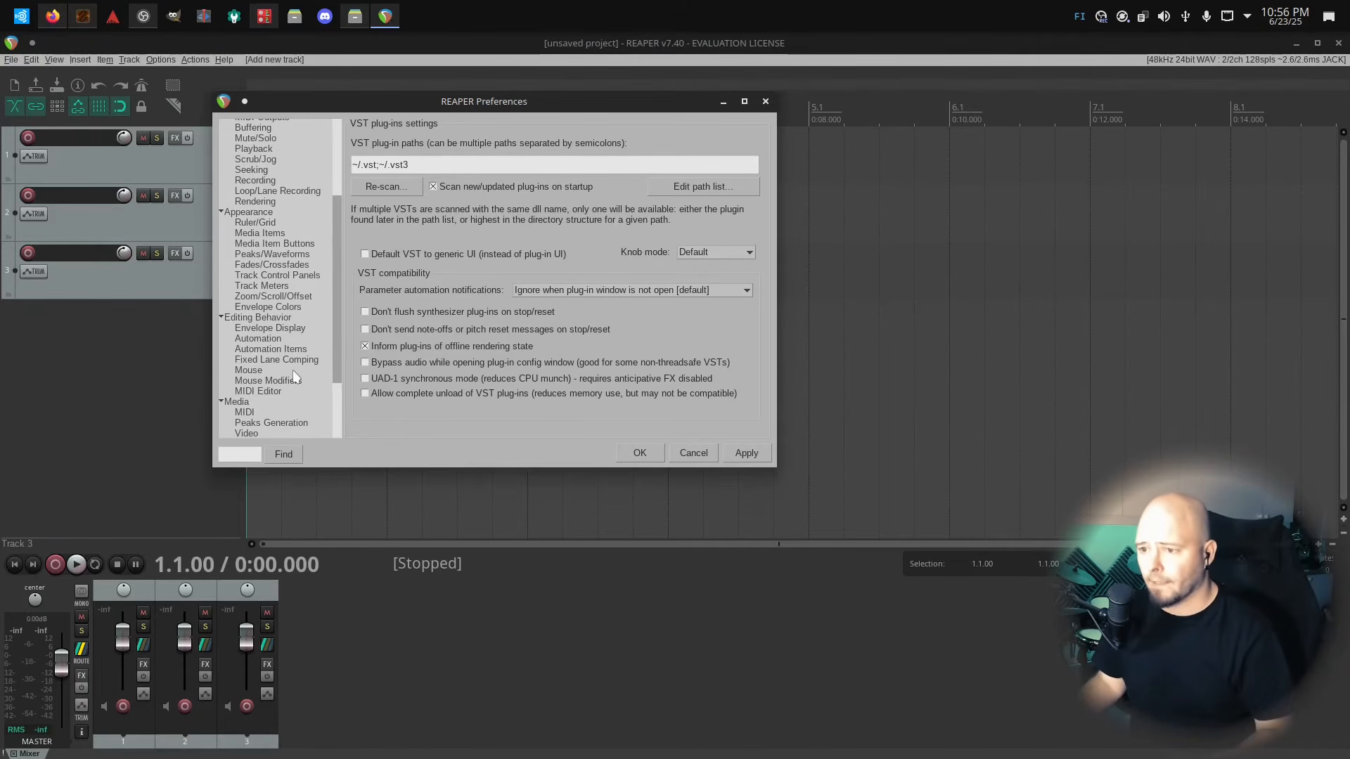
{"action": "scroll", "coordinate": [293, 376], "scroll_direction": "up", "scroll_amount": 4}
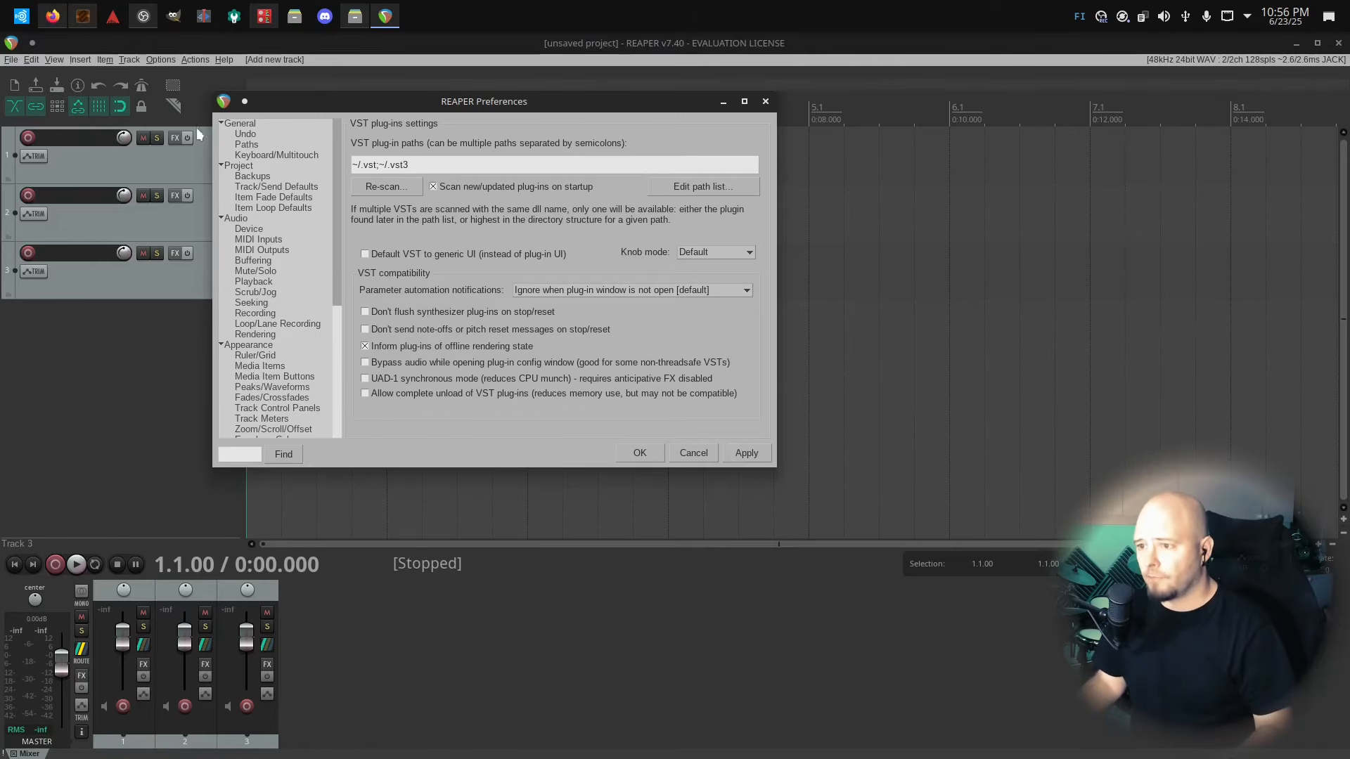
Return to the audio device preferences, confirm them, and switch to Patchance to check the REAPER box's ports
{"action": "left_click", "coordinate": [249, 229]}
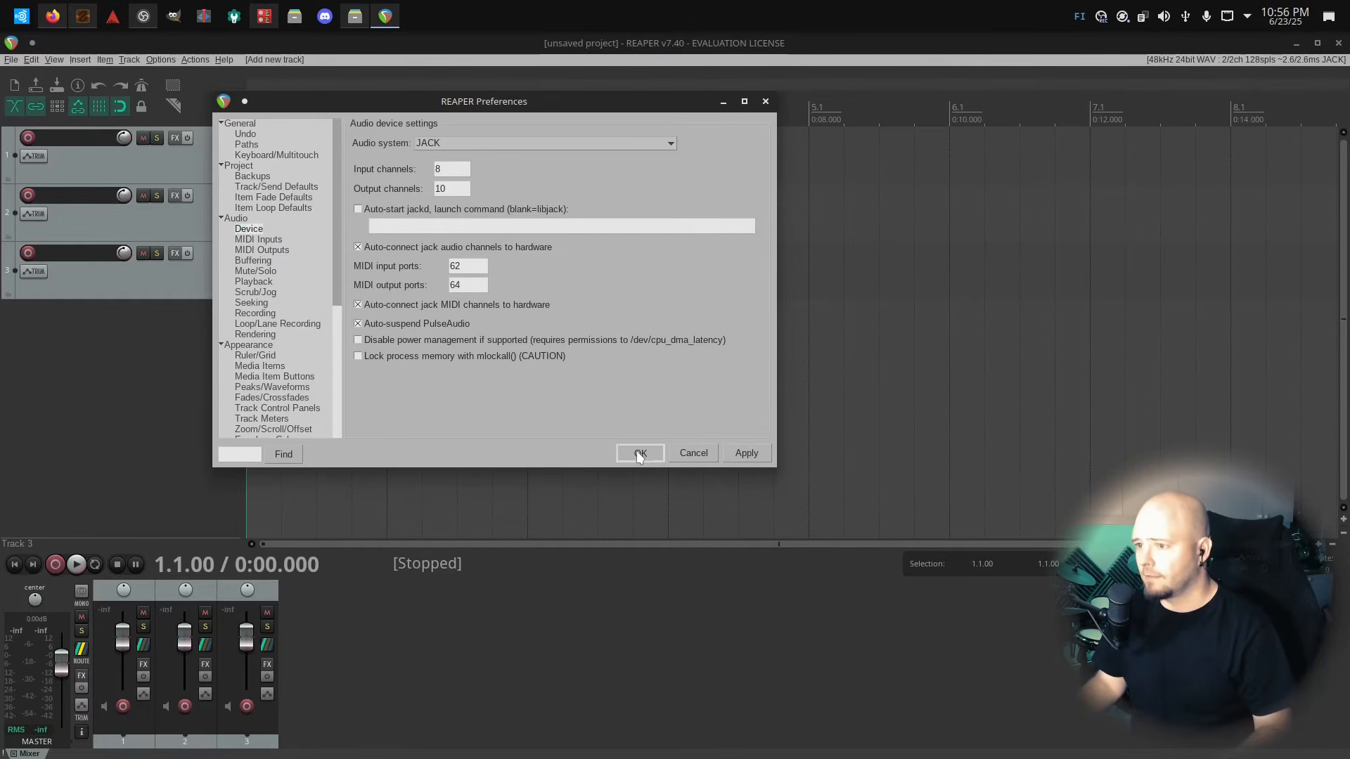
{"action": "left_click", "coordinate": [639, 455]}
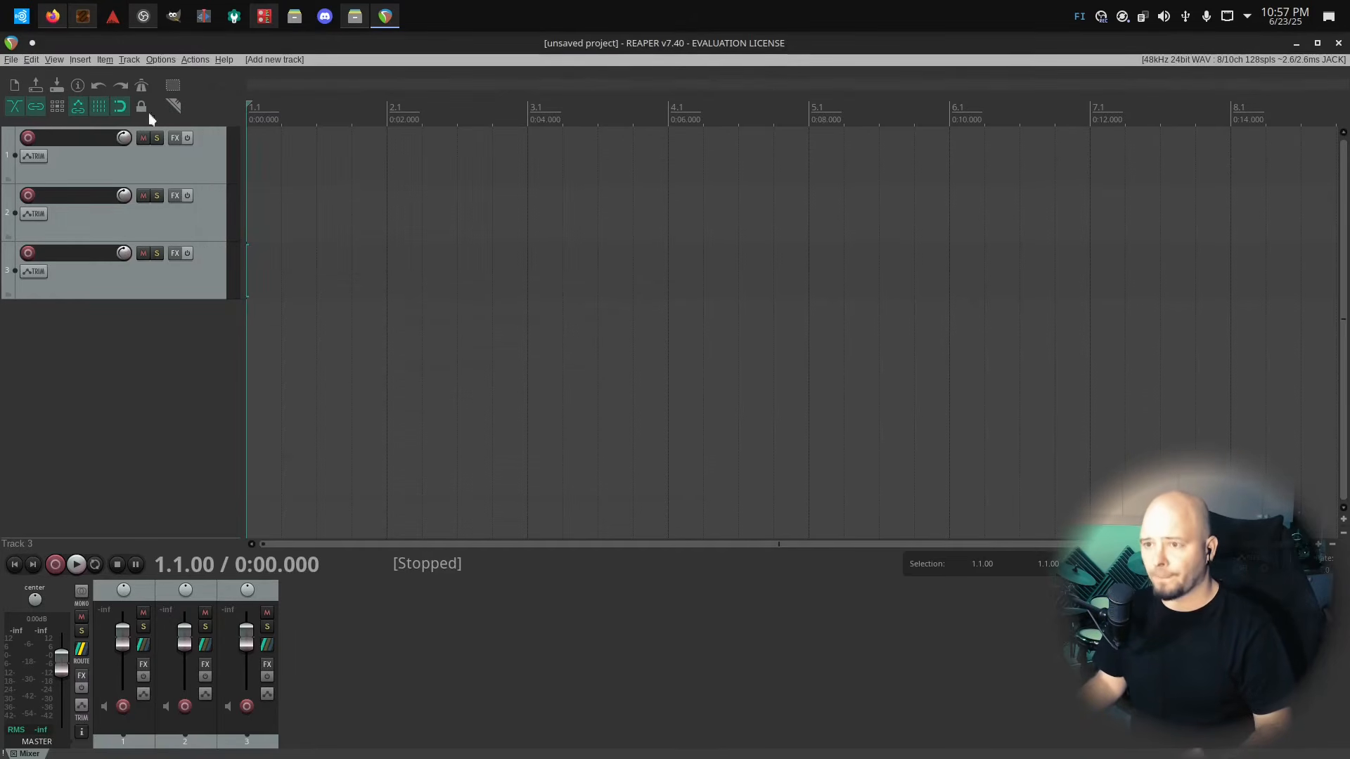
{"action": "left_click", "coordinate": [82, 15]}
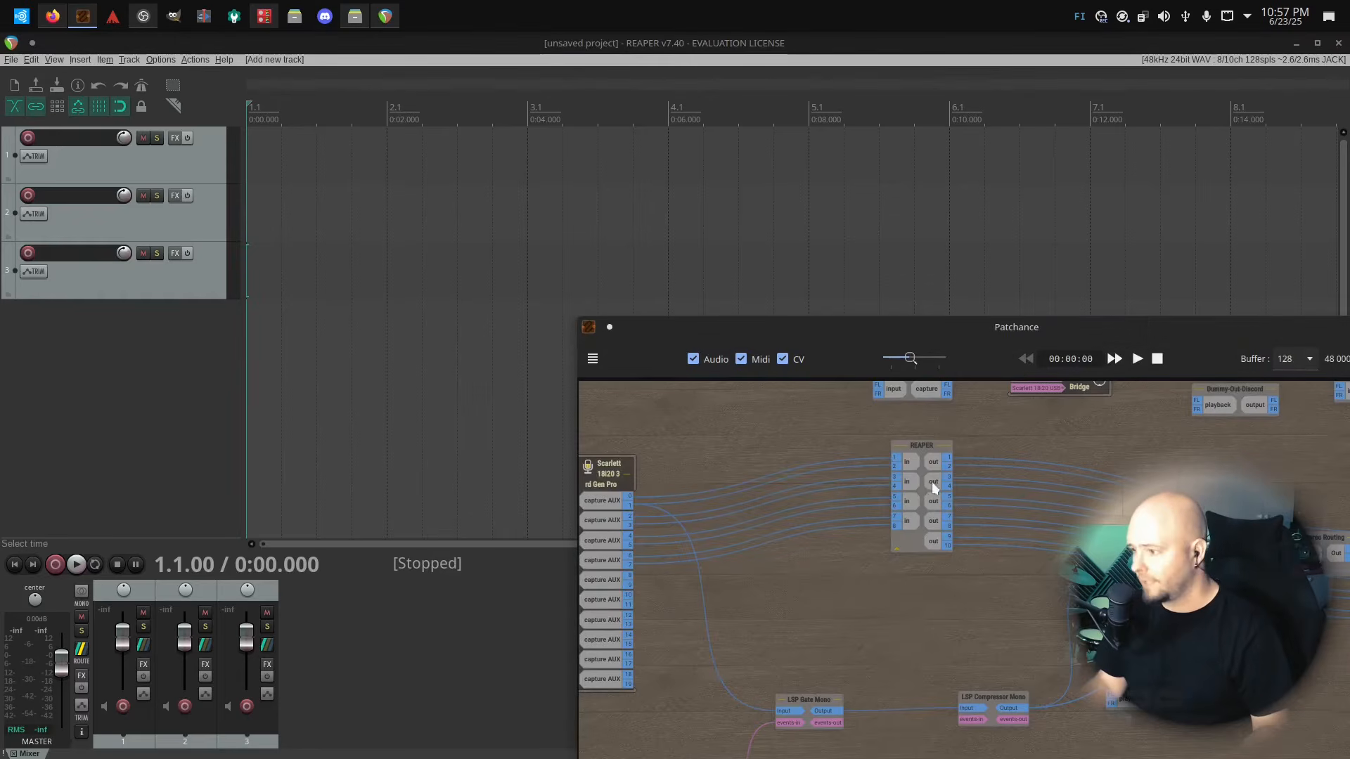
Bring the whole Patchance window into view, and move the Scarlett playback box down and the REAPER box slightly up
{"action": "left_click_drag", "start_coordinate": [814, 327], "coordinate": [663, 194]}
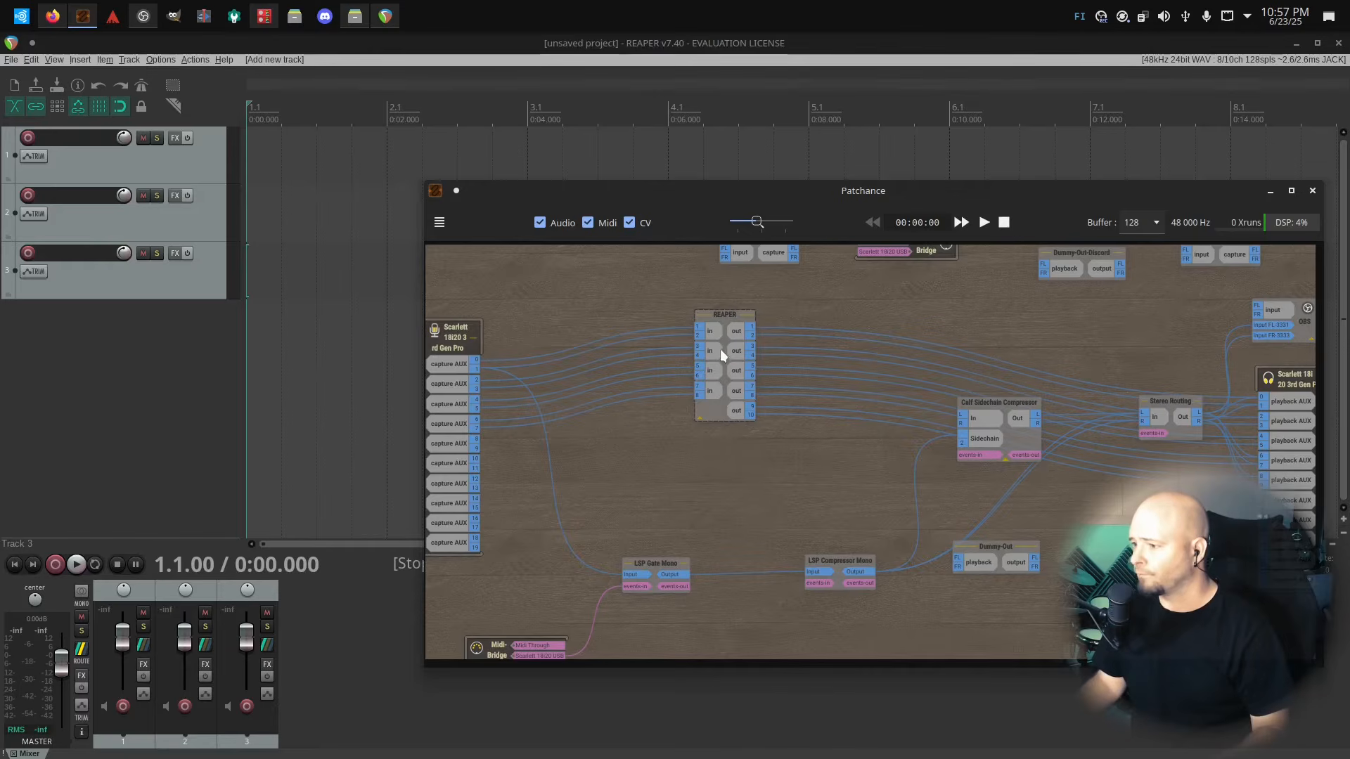
{"action": "left_click_drag", "start_coordinate": [1280, 381], "coordinate": [1244, 485]}
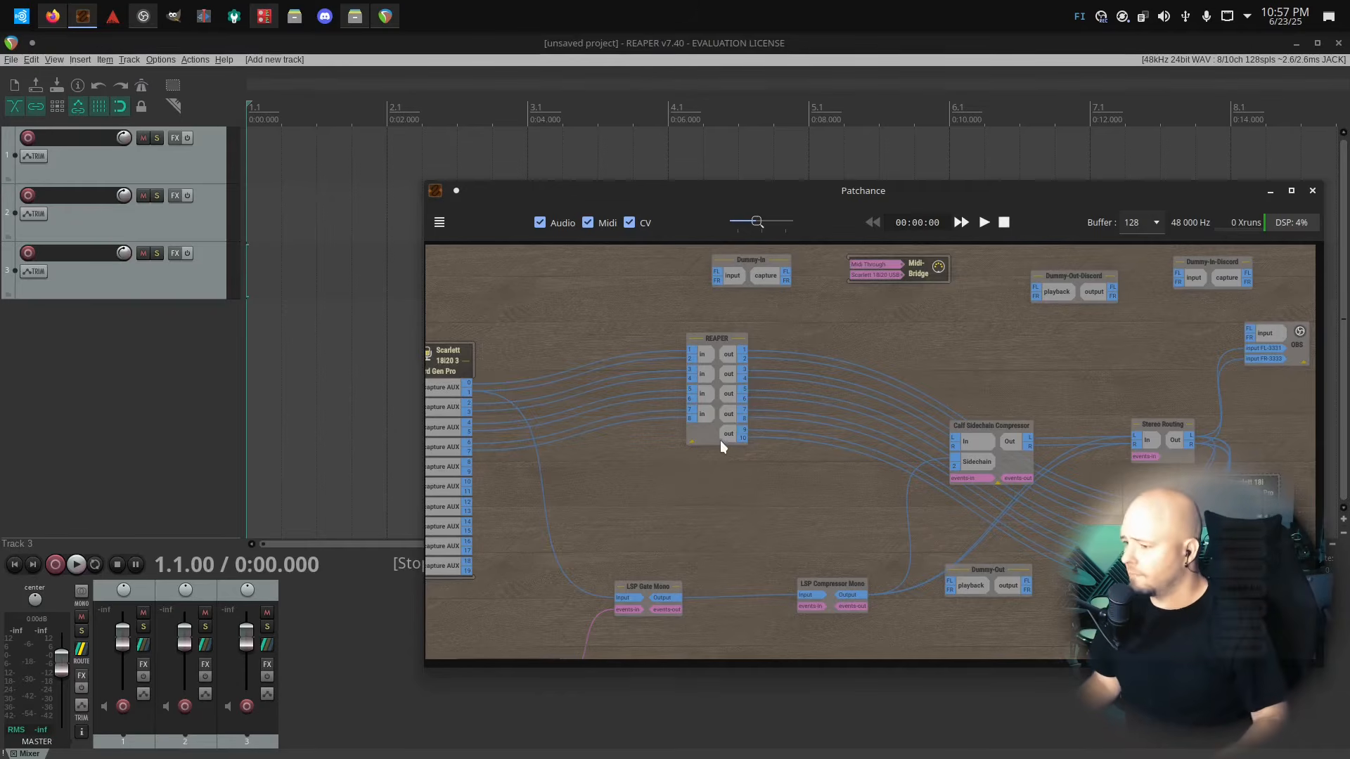
{"action": "left_click_drag", "start_coordinate": [717, 338], "coordinate": [716, 321]}
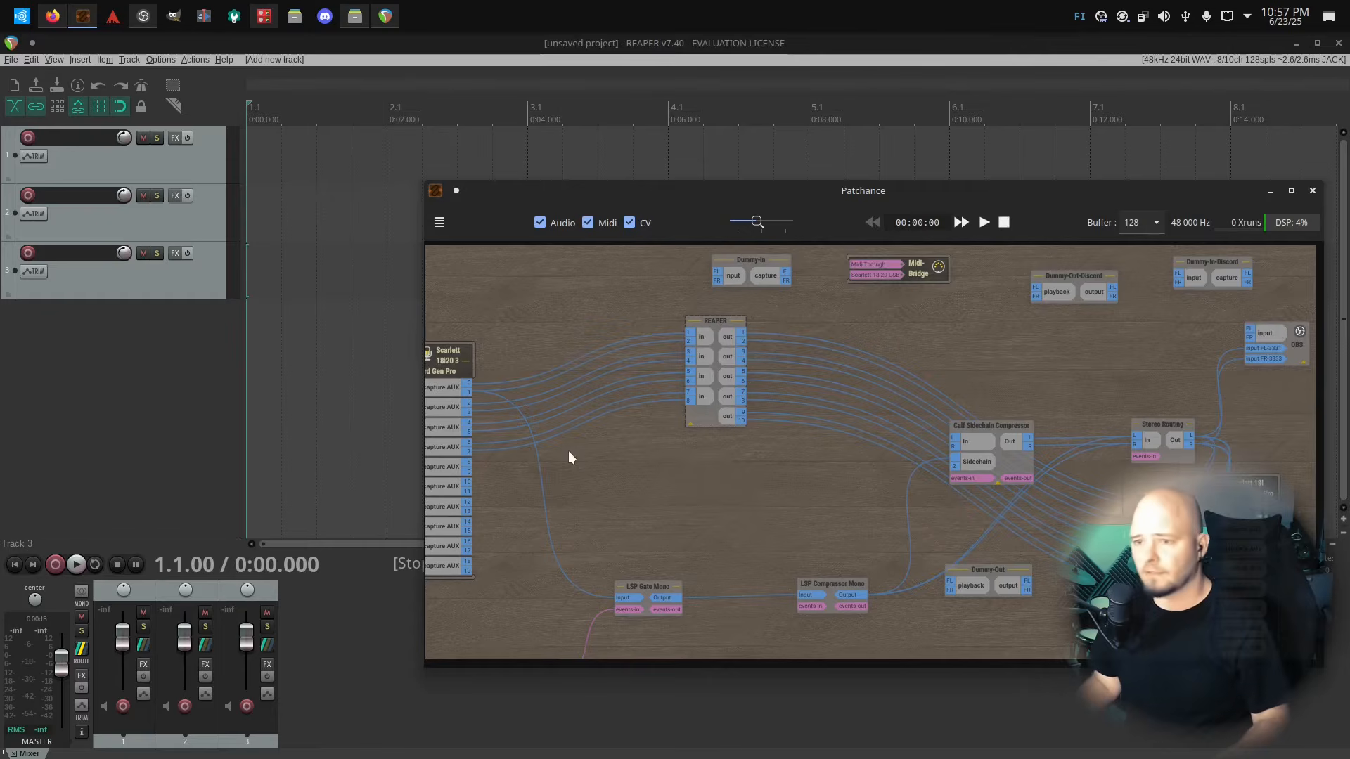
Select and deselect track 1 in REAPER, check the Scarlett capture connections in Patchance, and return to REAPER
{"action": "left_click", "coordinate": [97, 444]}
{"action": "left_click", "coordinate": [106, 157]}
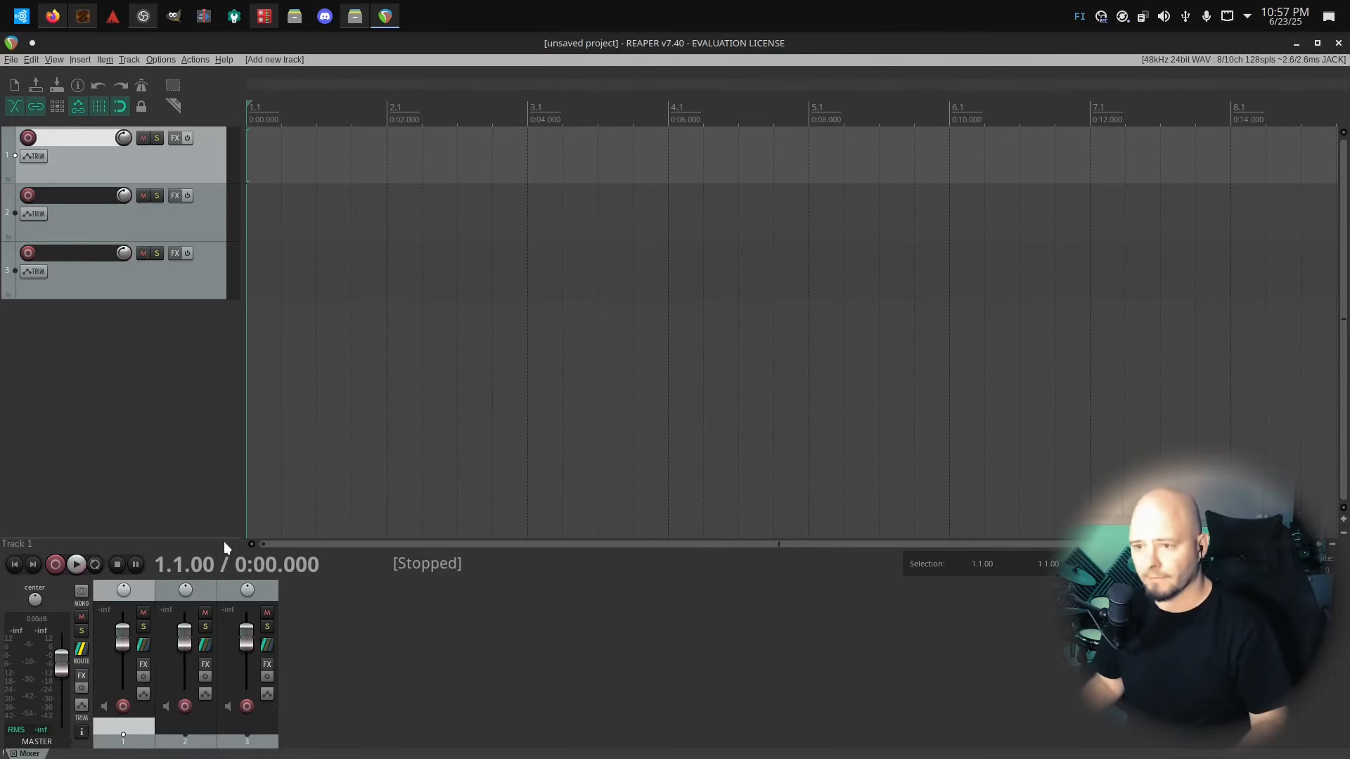
{"action": "left_click", "coordinate": [101, 471]}
{"action": "key", "text": "alt+Tab"}
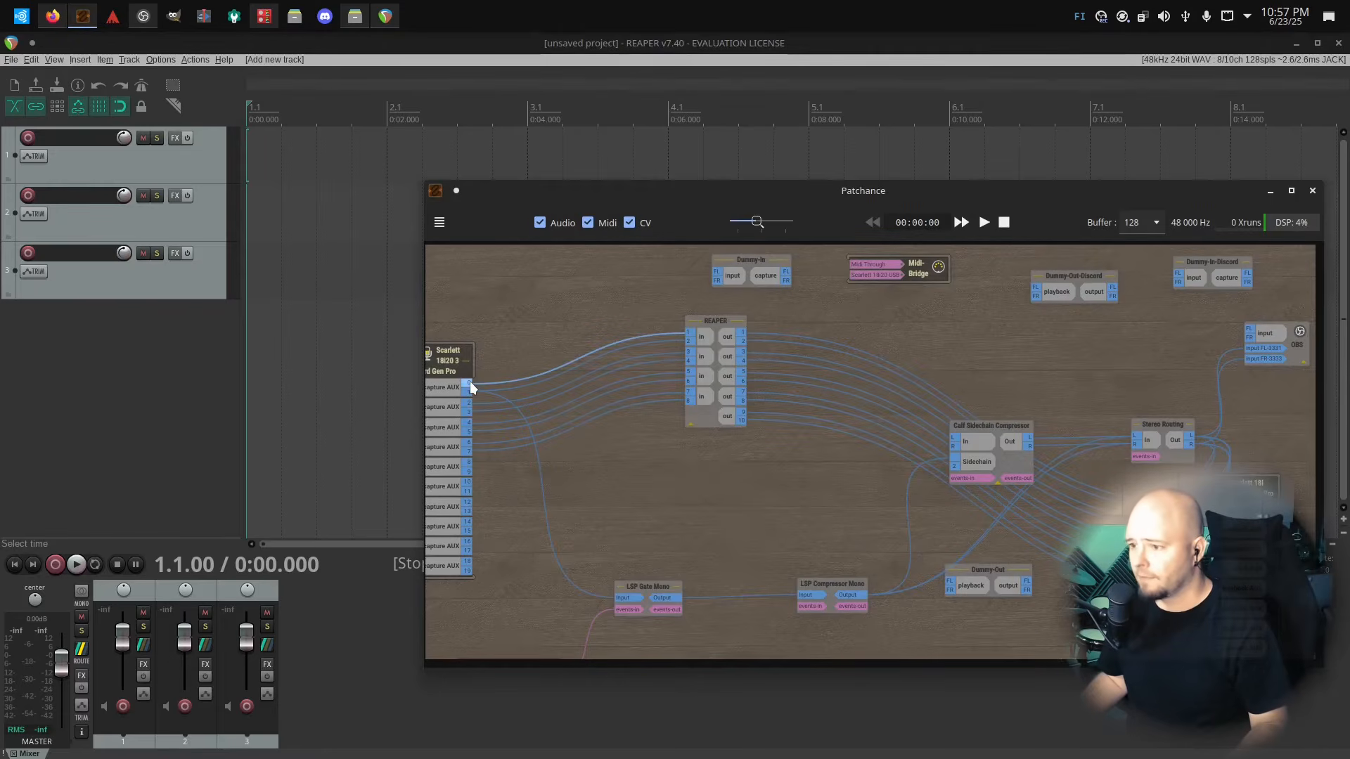
{"action": "left_click", "coordinate": [157, 356]}
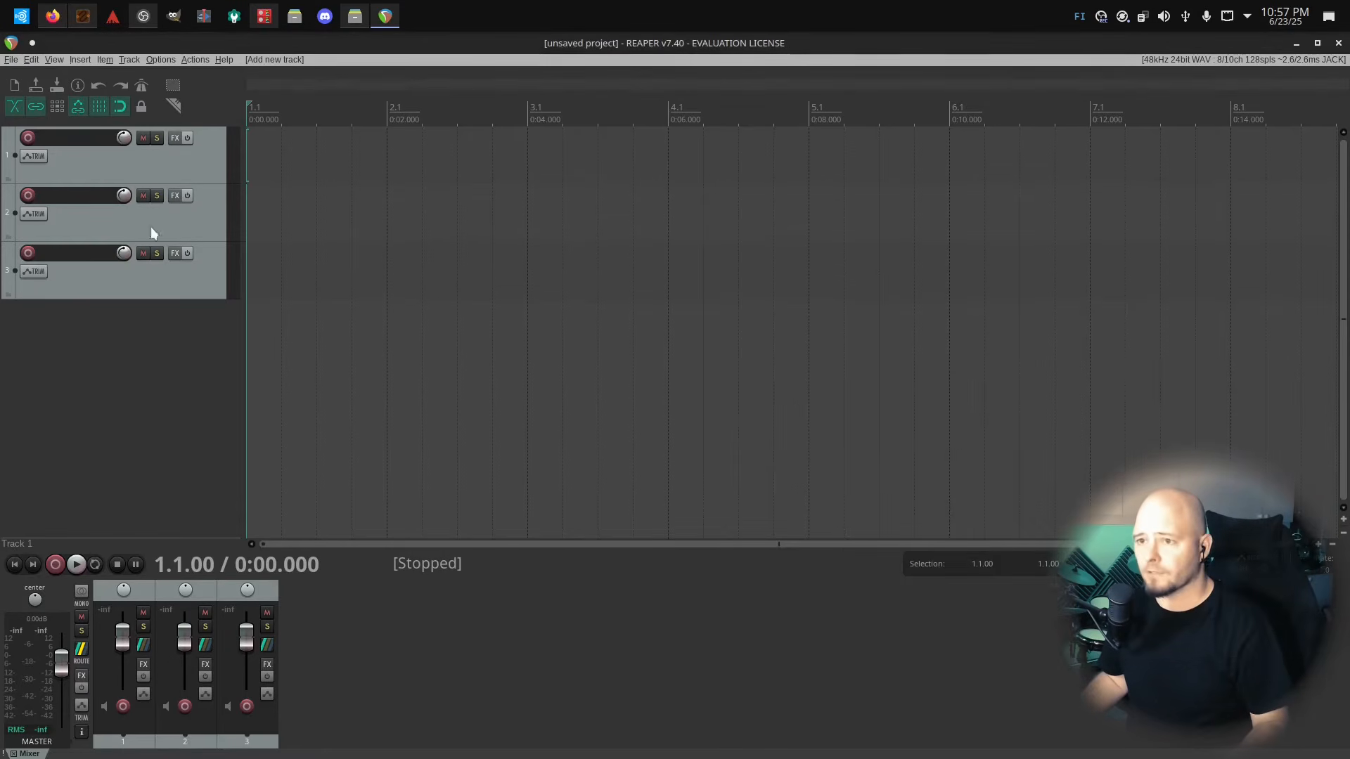
Arm track 1 for recording and briefly view its record mode options
{"action": "left_click", "coordinate": [116, 175]}
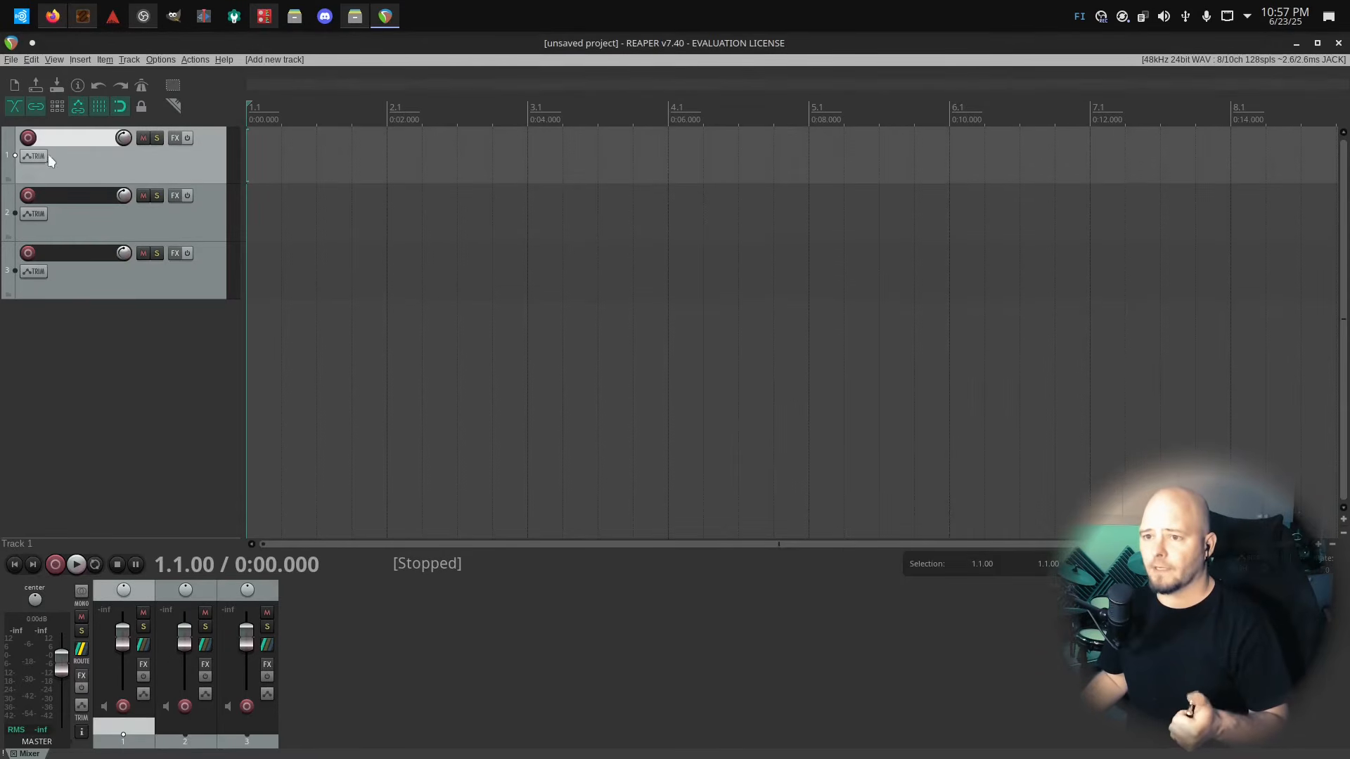
{"action": "left_click", "coordinate": [29, 138]}
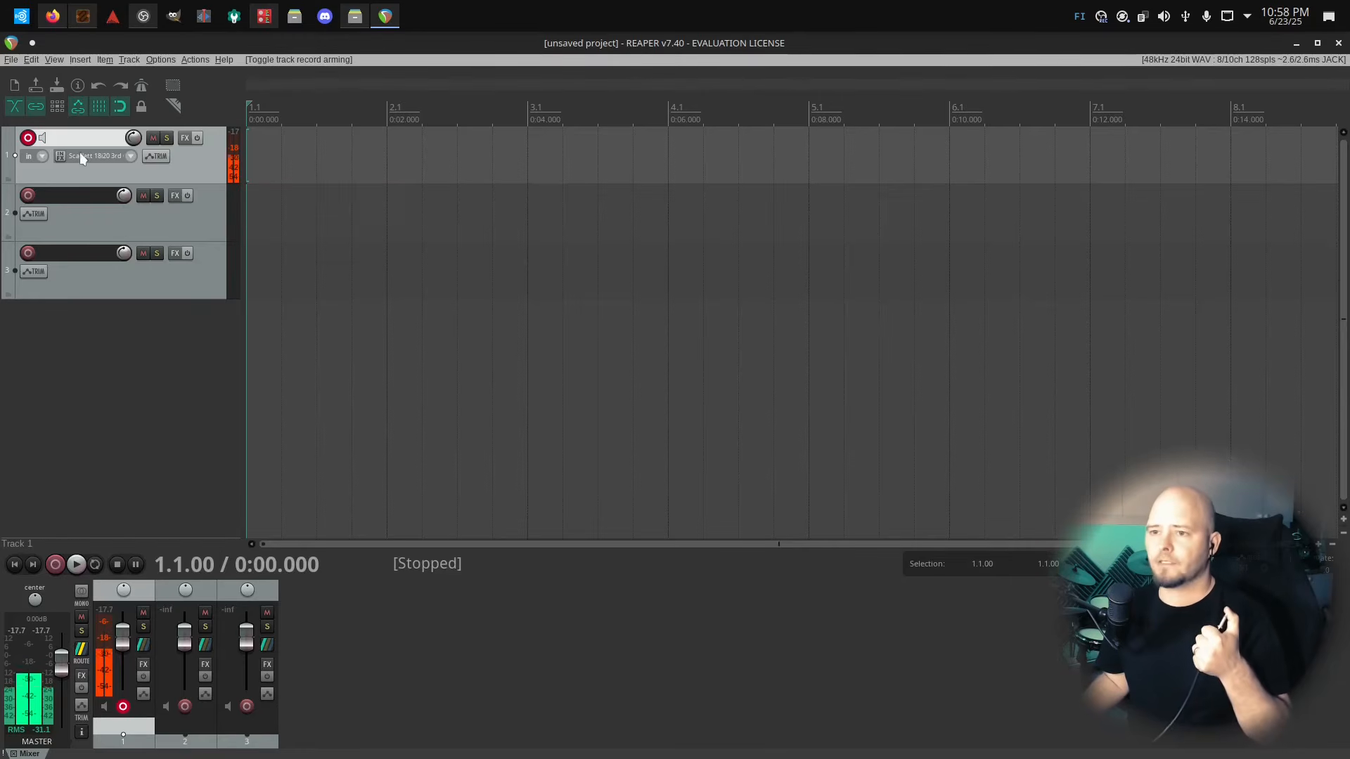
{"action": "right_click", "coordinate": [39, 153]}
{"action": "left_click", "coordinate": [25, 170]}
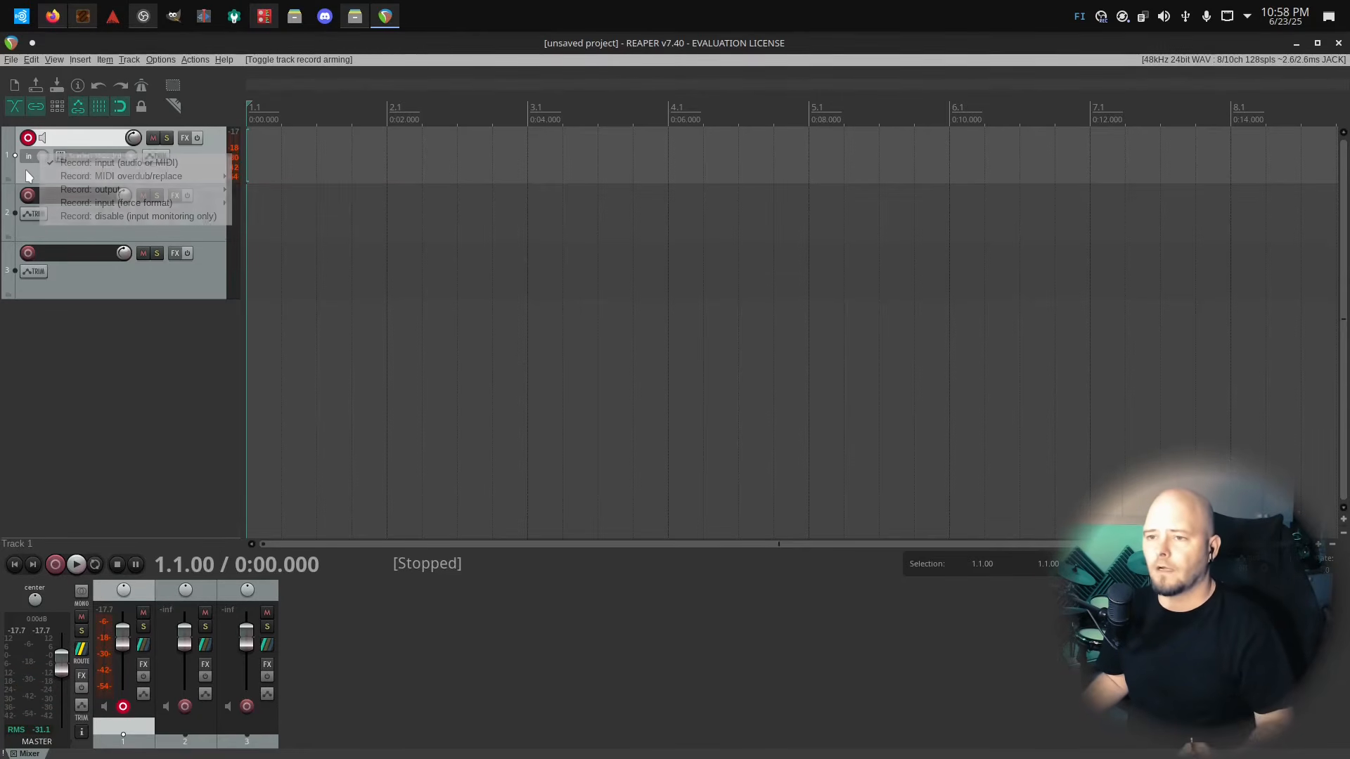
Toggle track 1's record arming off and on twice
{"action": "left_click", "coordinate": [32, 139]}
{"action": "left_click", "coordinate": [32, 139]}
{"action": "left_click", "coordinate": [32, 139]}
{"action": "left_click", "coordinate": [32, 139]}
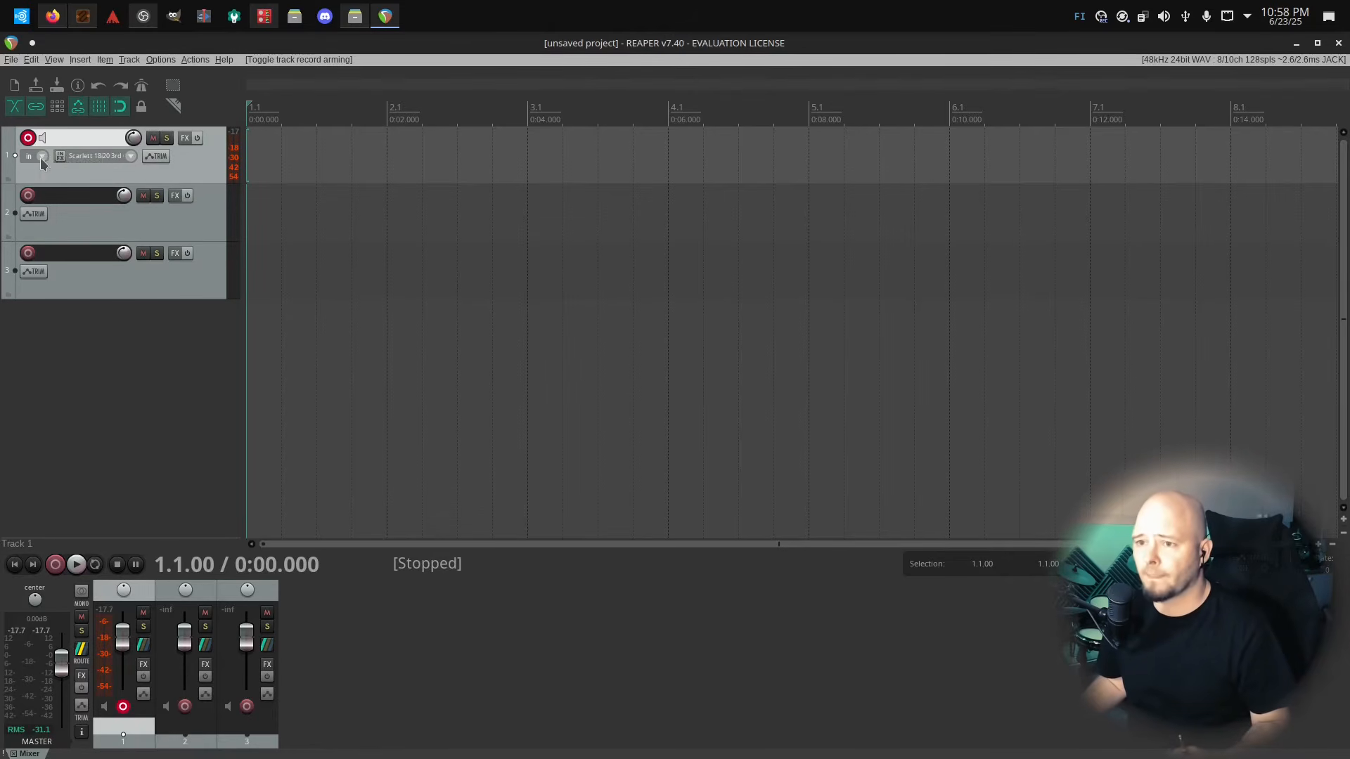
Set track 1's record mode to input (force mono) and view its available mono inputs
{"action": "left_click", "coordinate": [40, 158]}
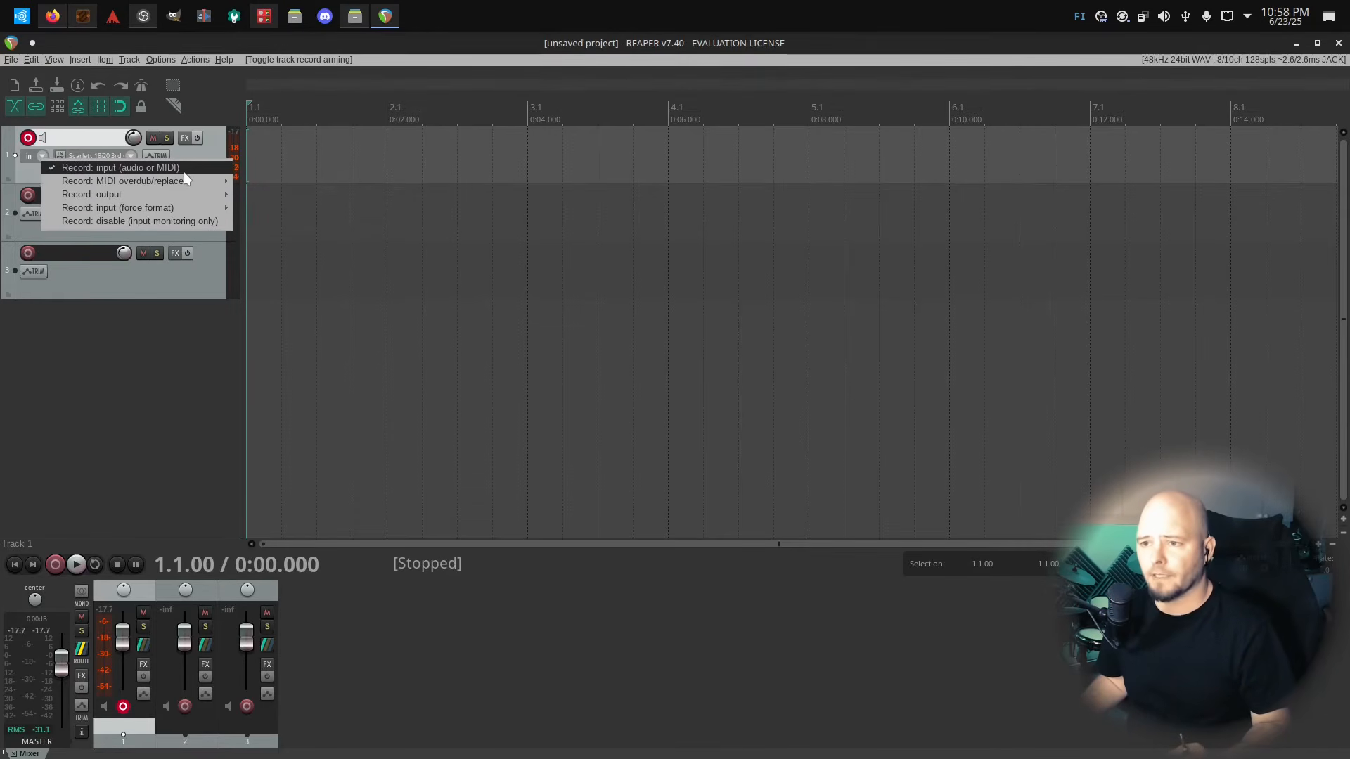
{"action": "mouse_move", "coordinate": [178, 209]}
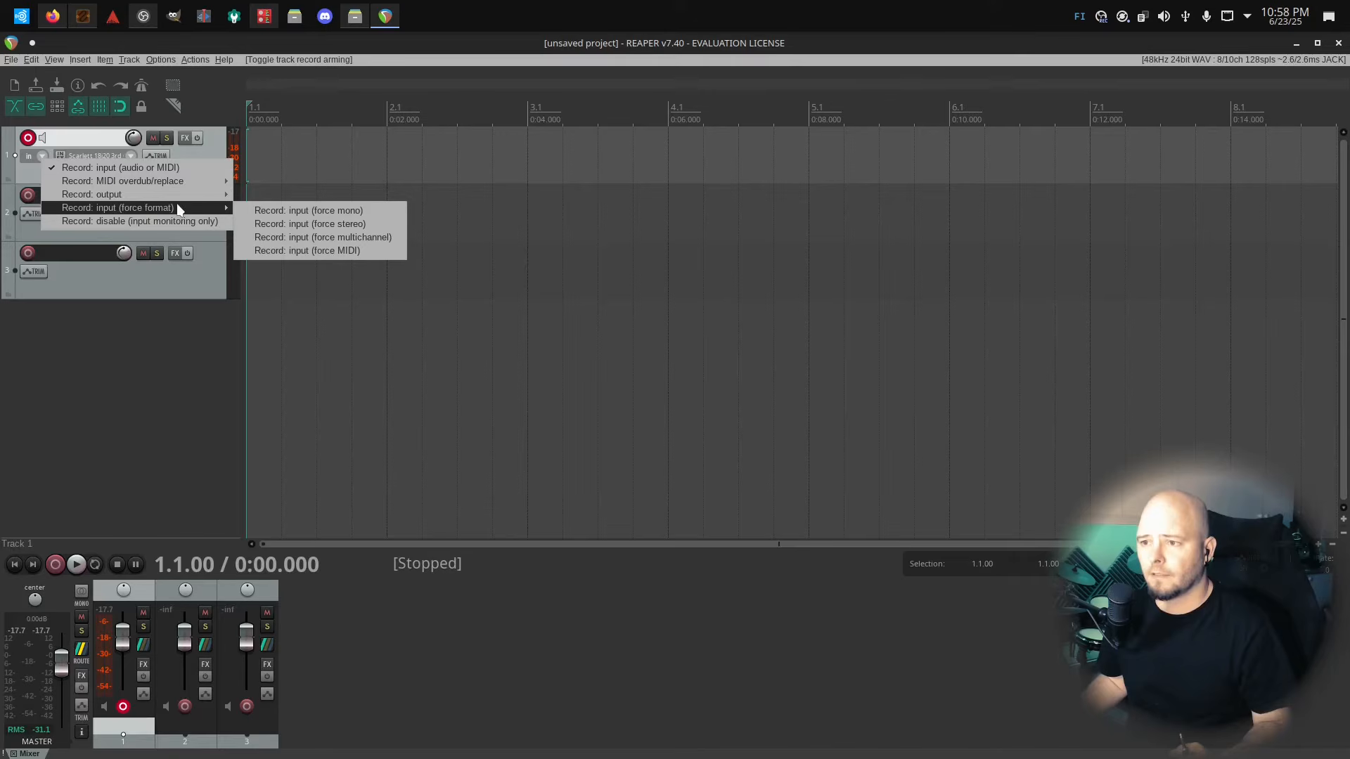
{"action": "left_click", "coordinate": [375, 211]}
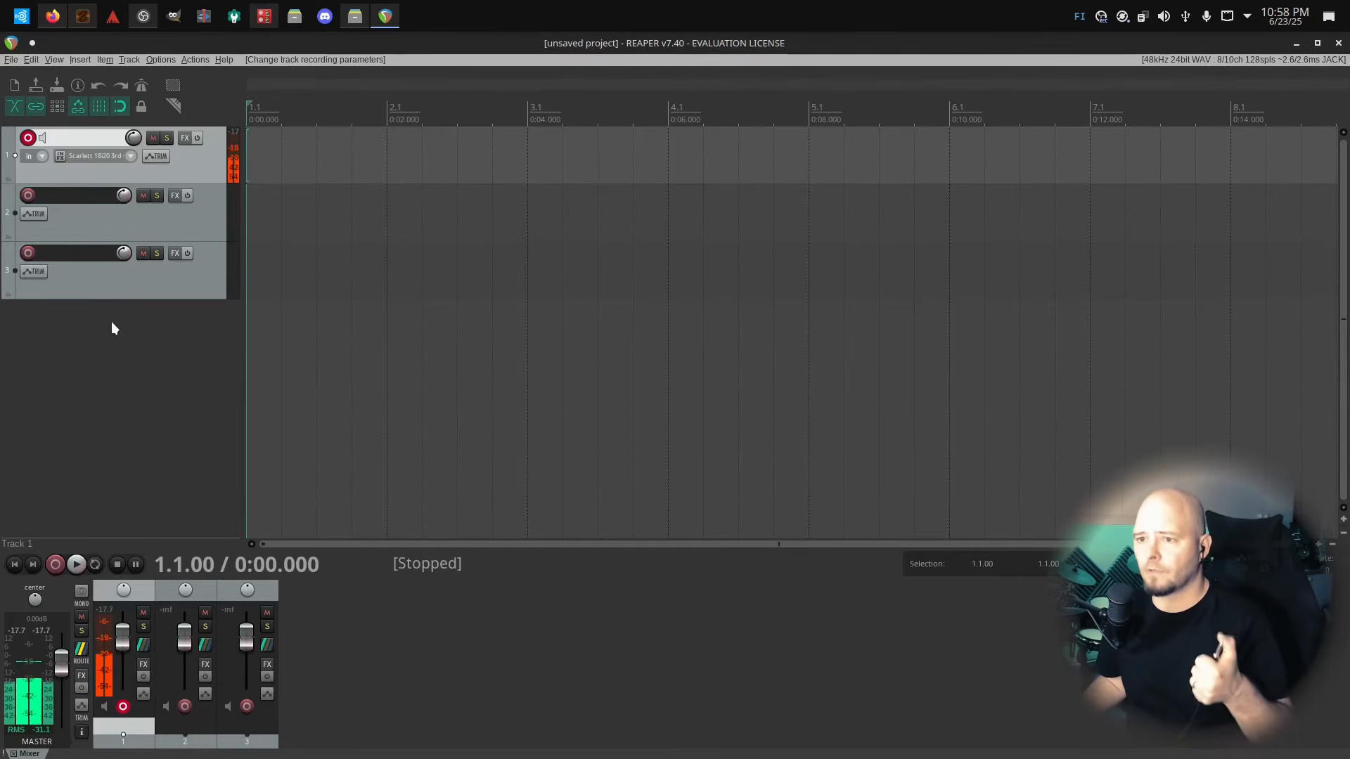
{"action": "left_click", "coordinate": [132, 154]}
{"action": "mouse_move", "coordinate": [190, 163]}
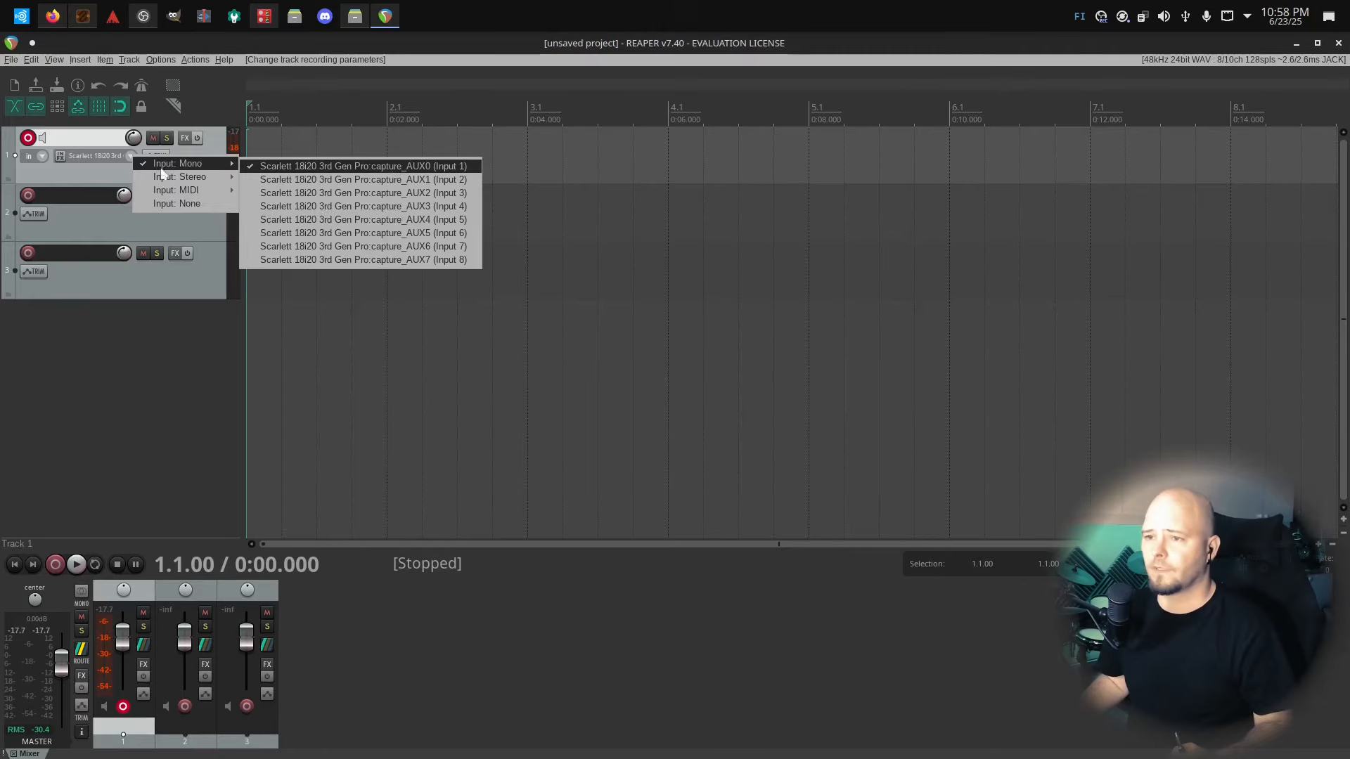
Set track 1's record mode to output (mono)
{"action": "left_click", "coordinate": [33, 157]}
{"action": "left_click", "coordinate": [34, 156]}
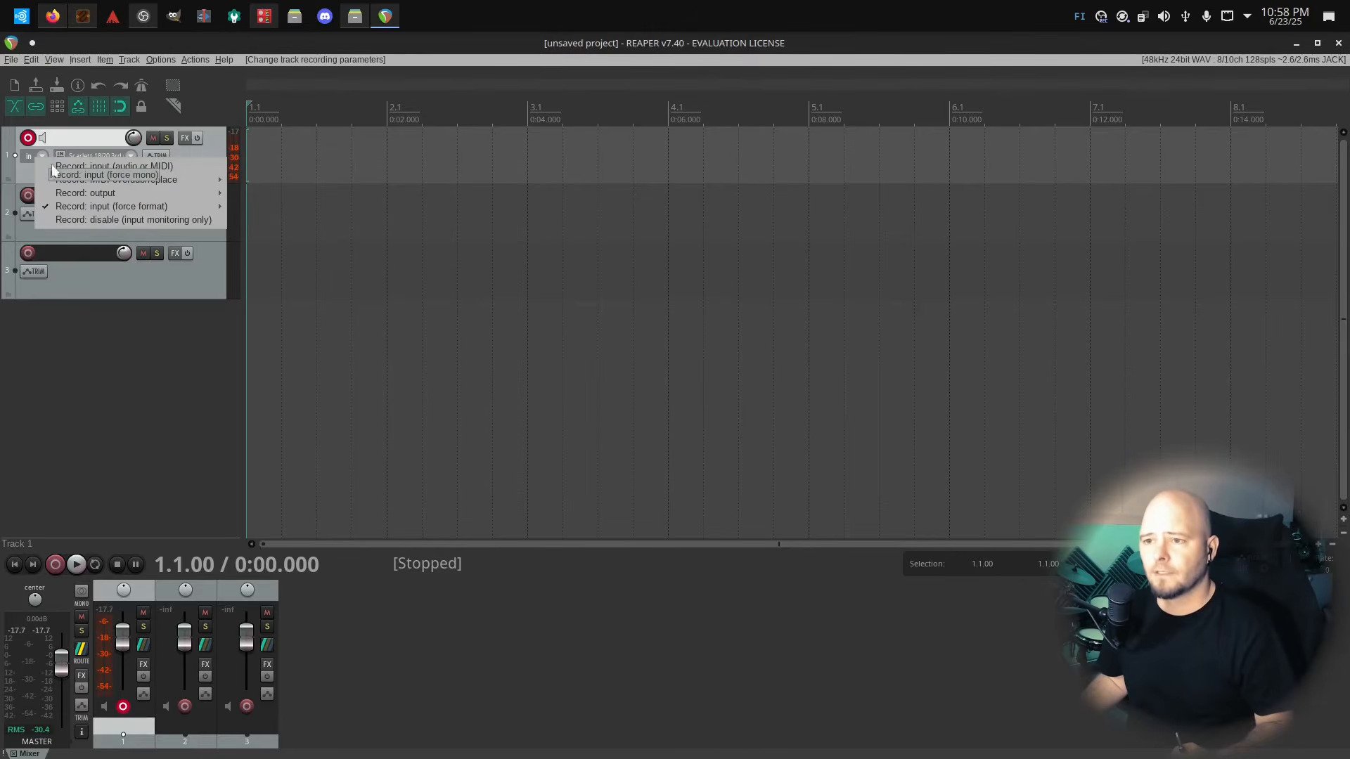
{"action": "mouse_move", "coordinate": [78, 210]}
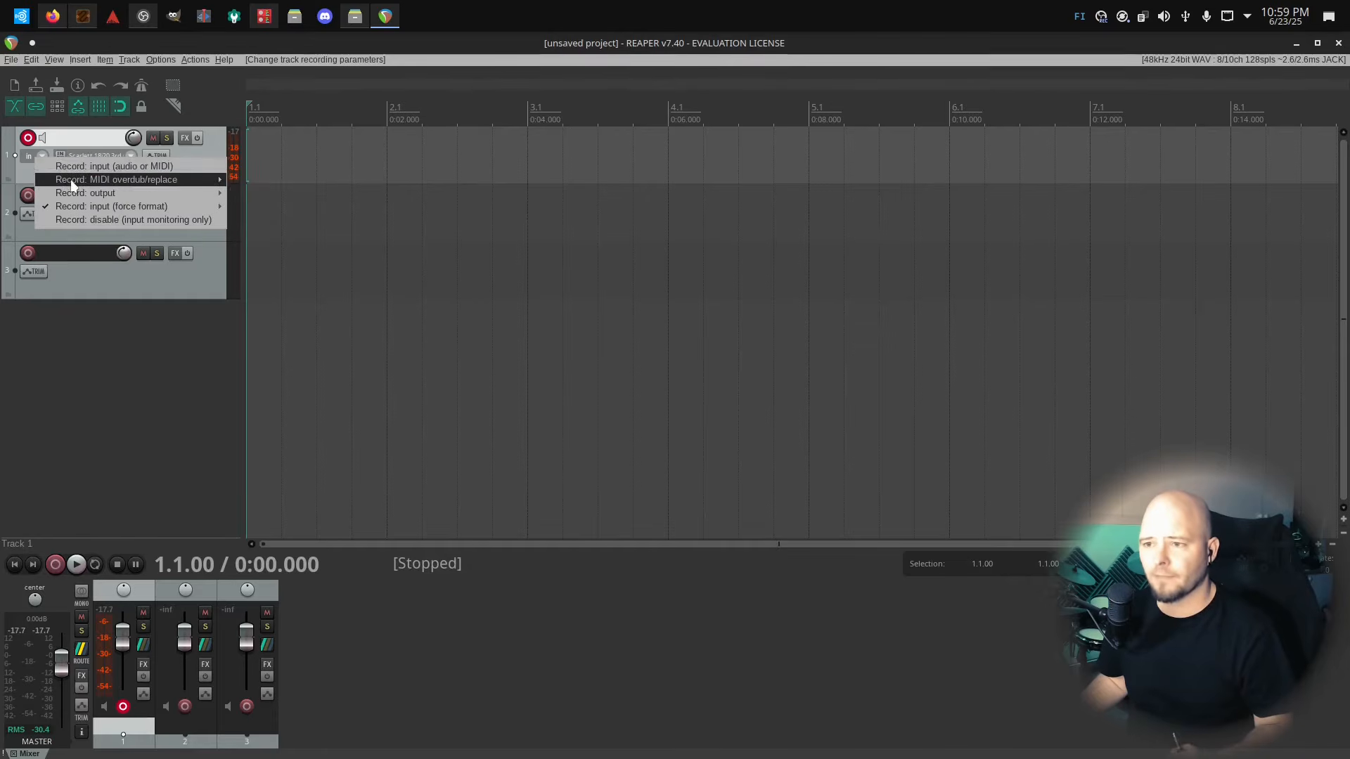
{"action": "mouse_move", "coordinate": [72, 185]}
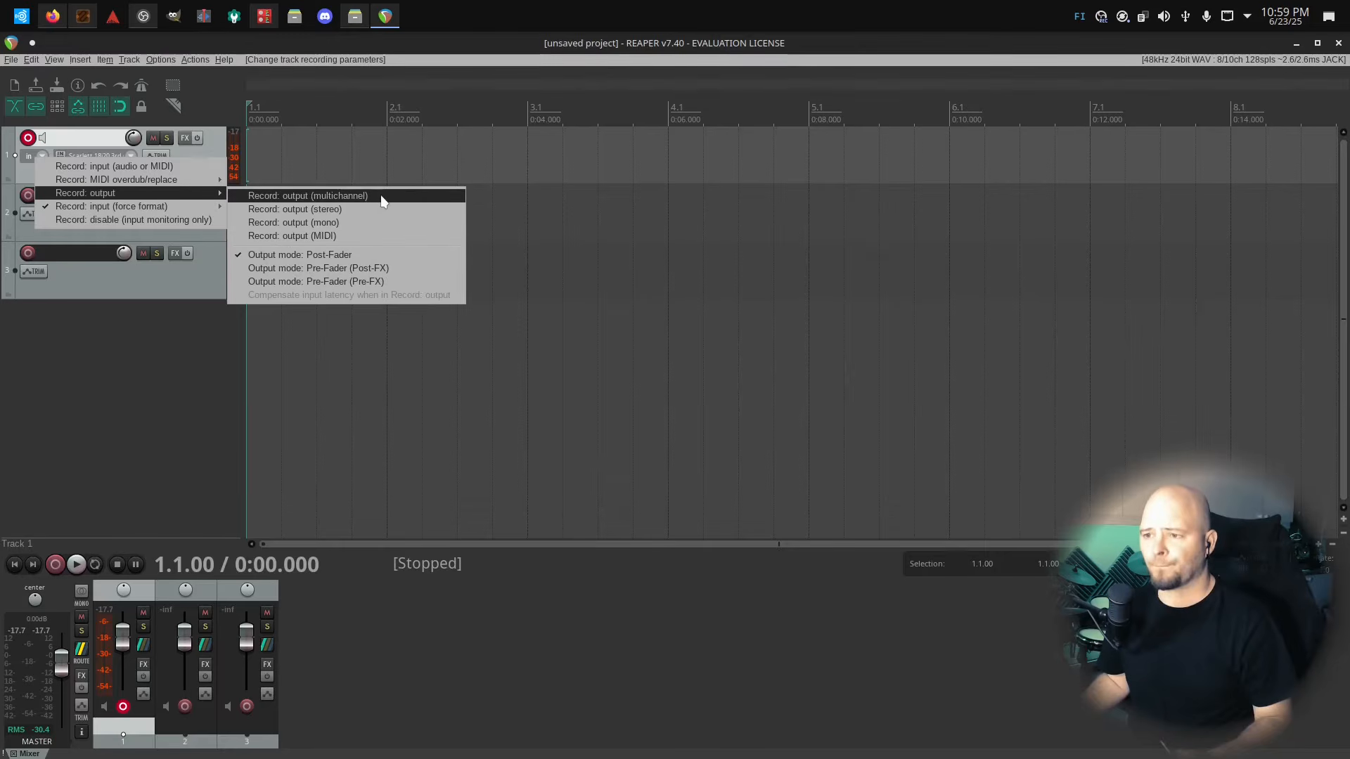
{"action": "left_click", "coordinate": [336, 223]}
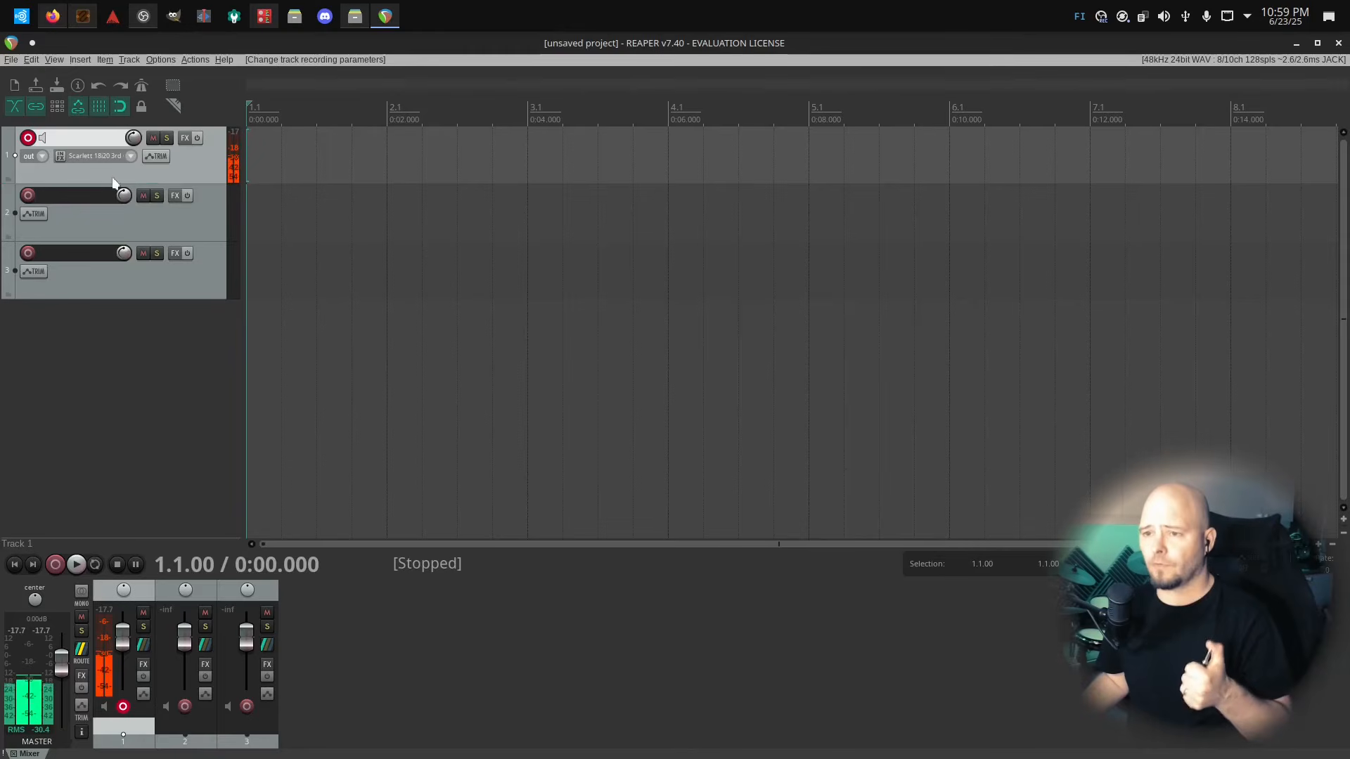
Review track 1's output and MIDI recording options and set its record mode to input (audio or MIDI)
{"action": "left_click", "coordinate": [41, 158]}
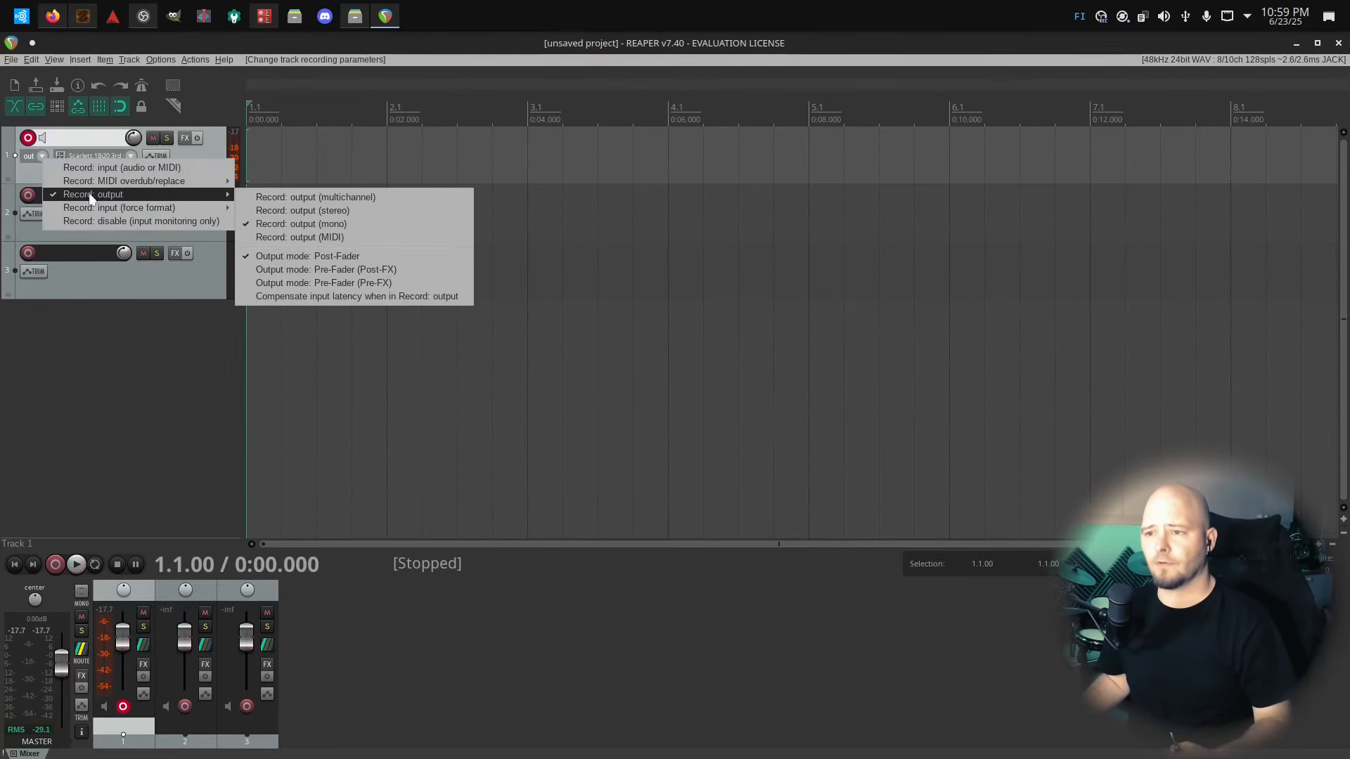
{"action": "mouse_move", "coordinate": [31, 175]}
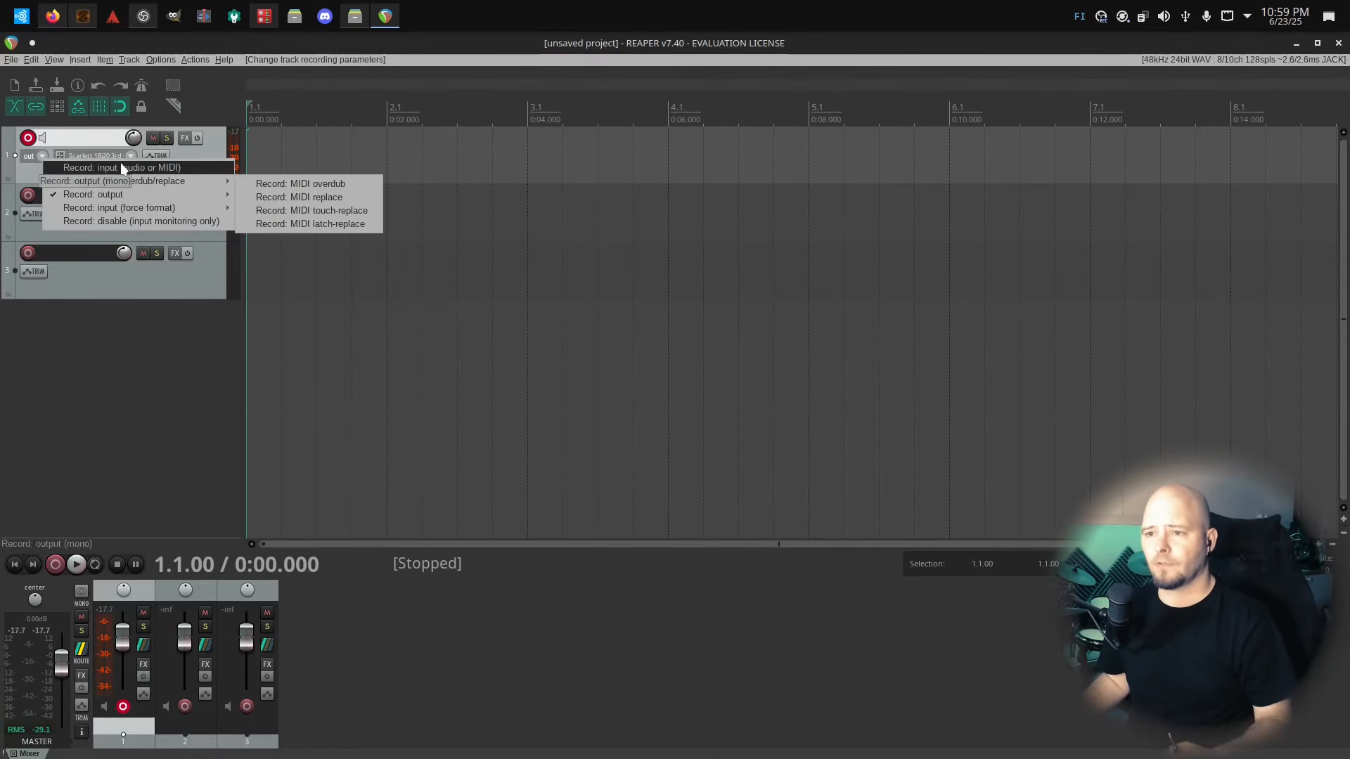
{"action": "left_click", "coordinate": [28, 159]}
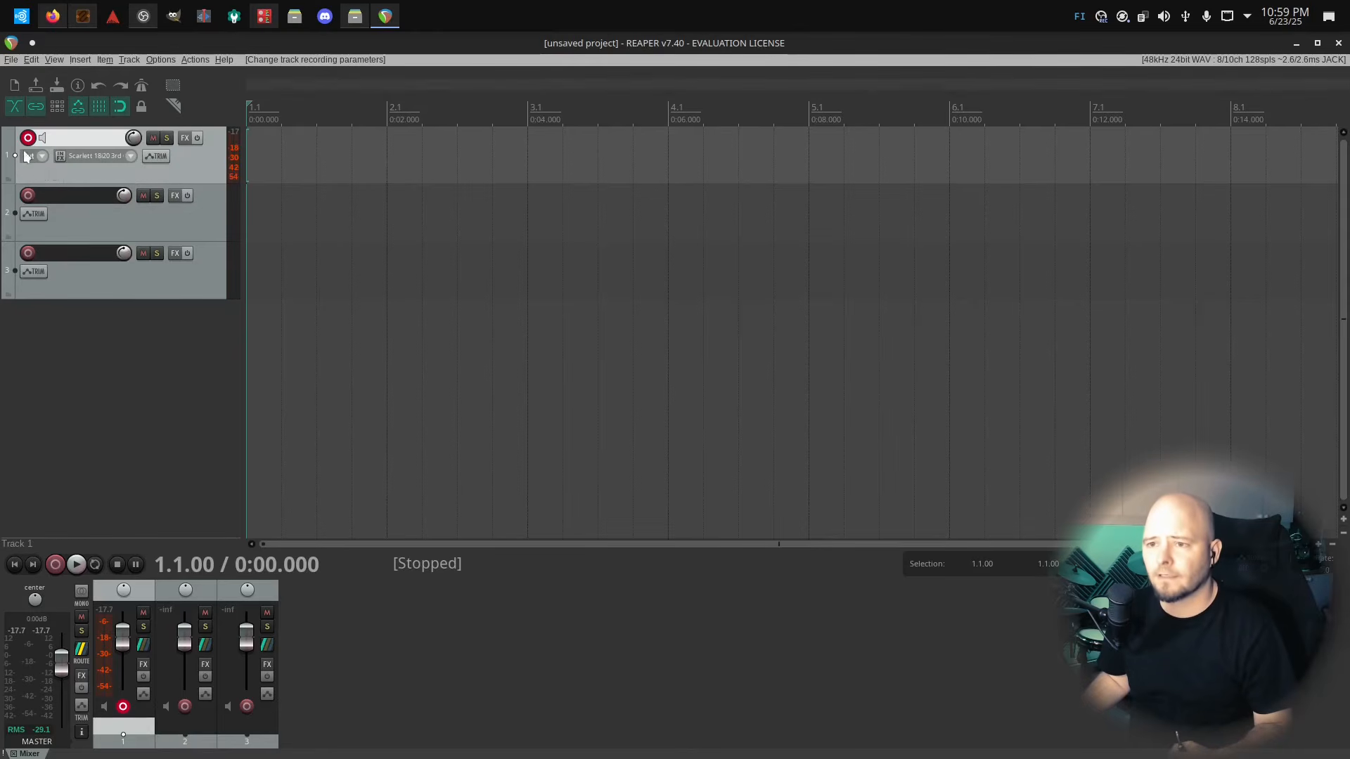
{"action": "left_click", "coordinate": [37, 156]}
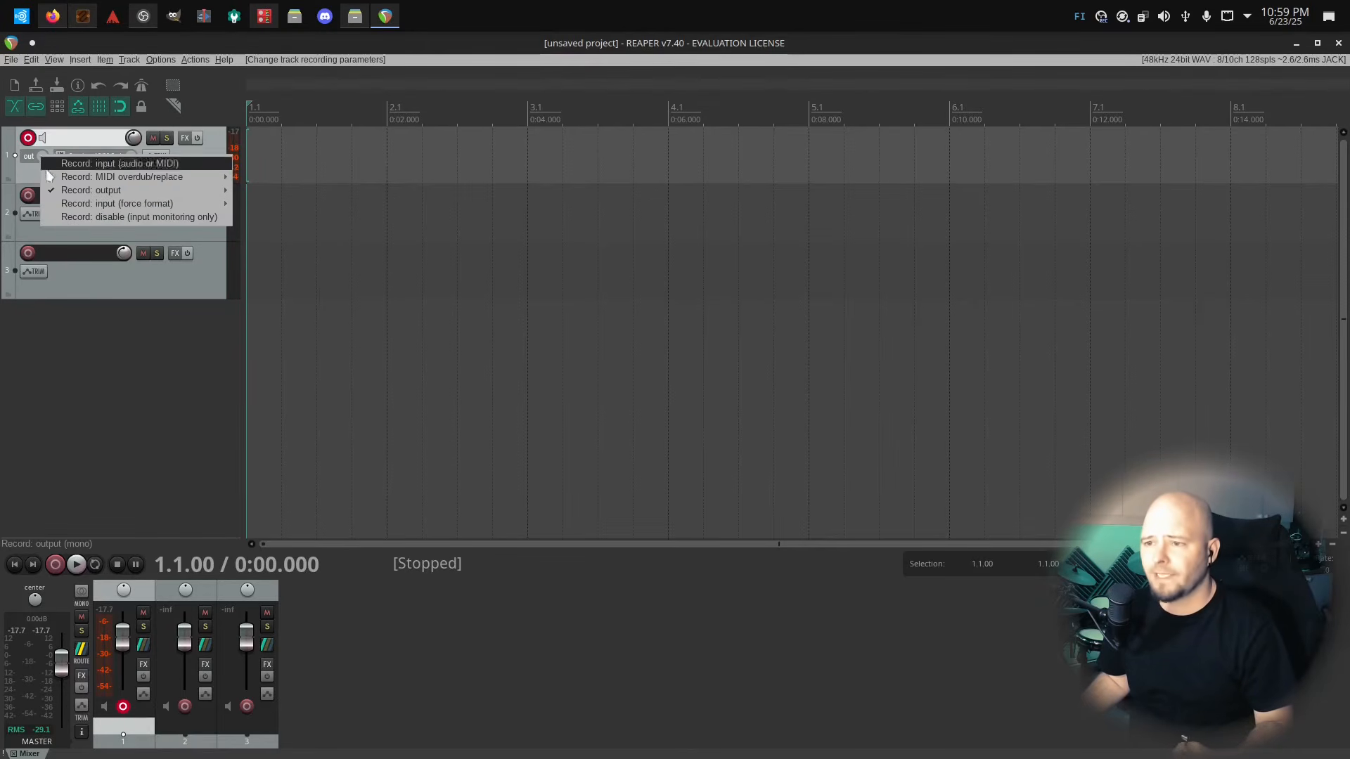
{"action": "mouse_move", "coordinate": [71, 179]}
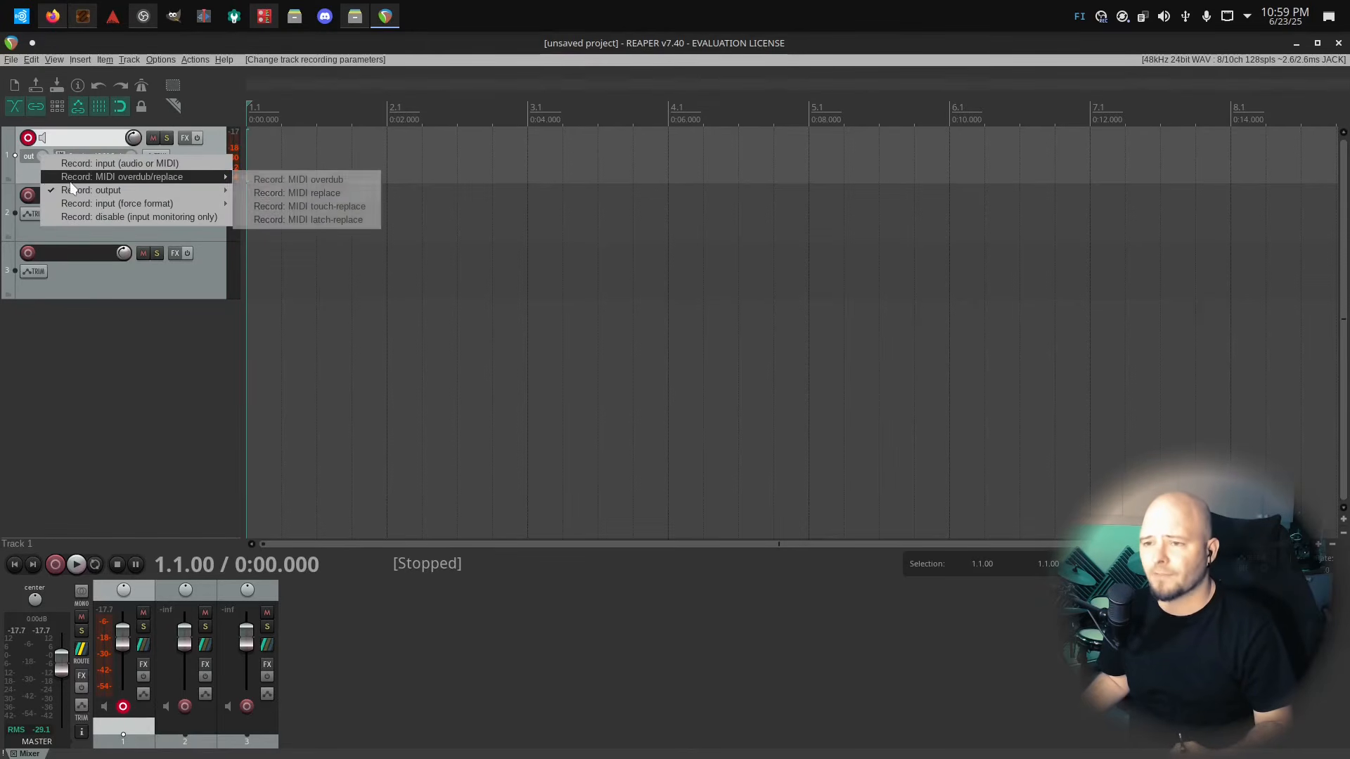
{"action": "left_click", "coordinate": [120, 166]}
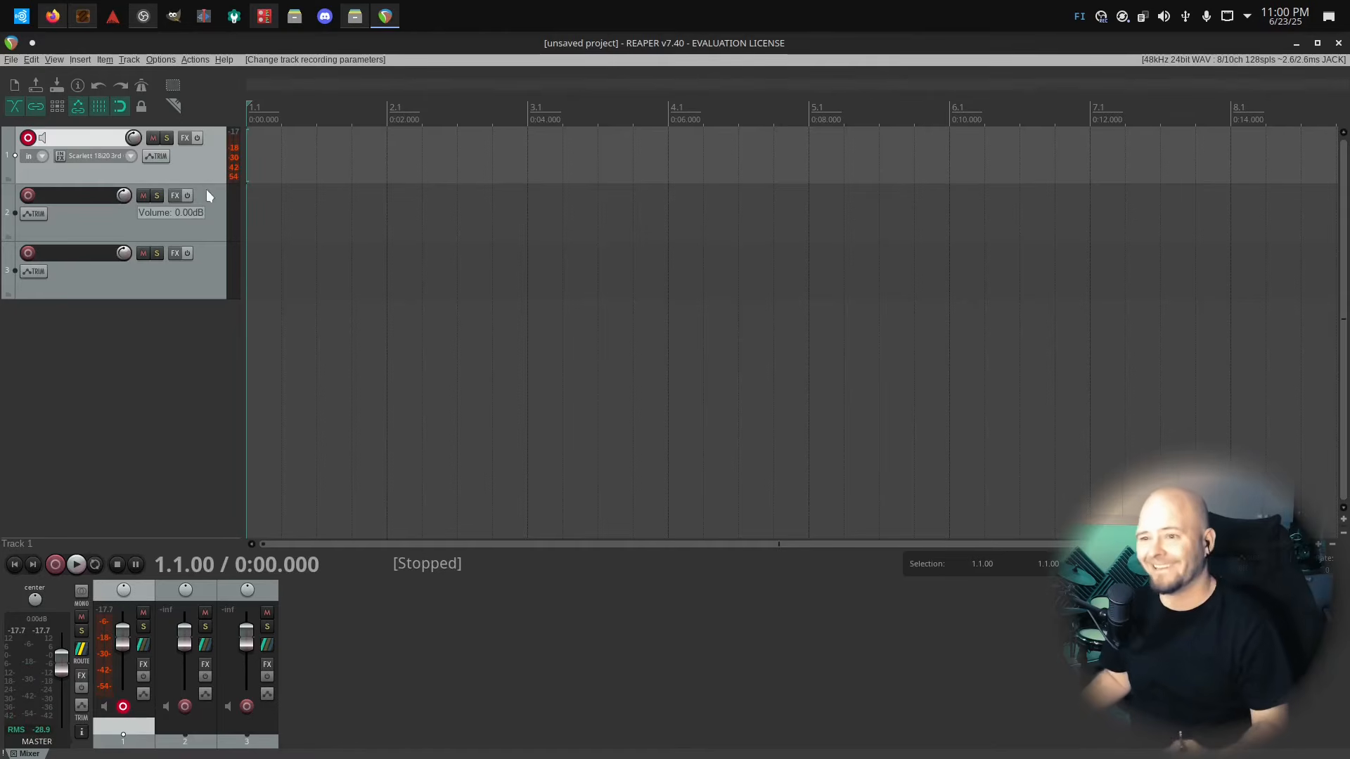
Set track 1's mono input to Scarlett 18i20 3rd Gen Pro:capture_AUX1 (Input 2), recheck the input list, and deselect the track
{"action": "left_click", "coordinate": [131, 156]}
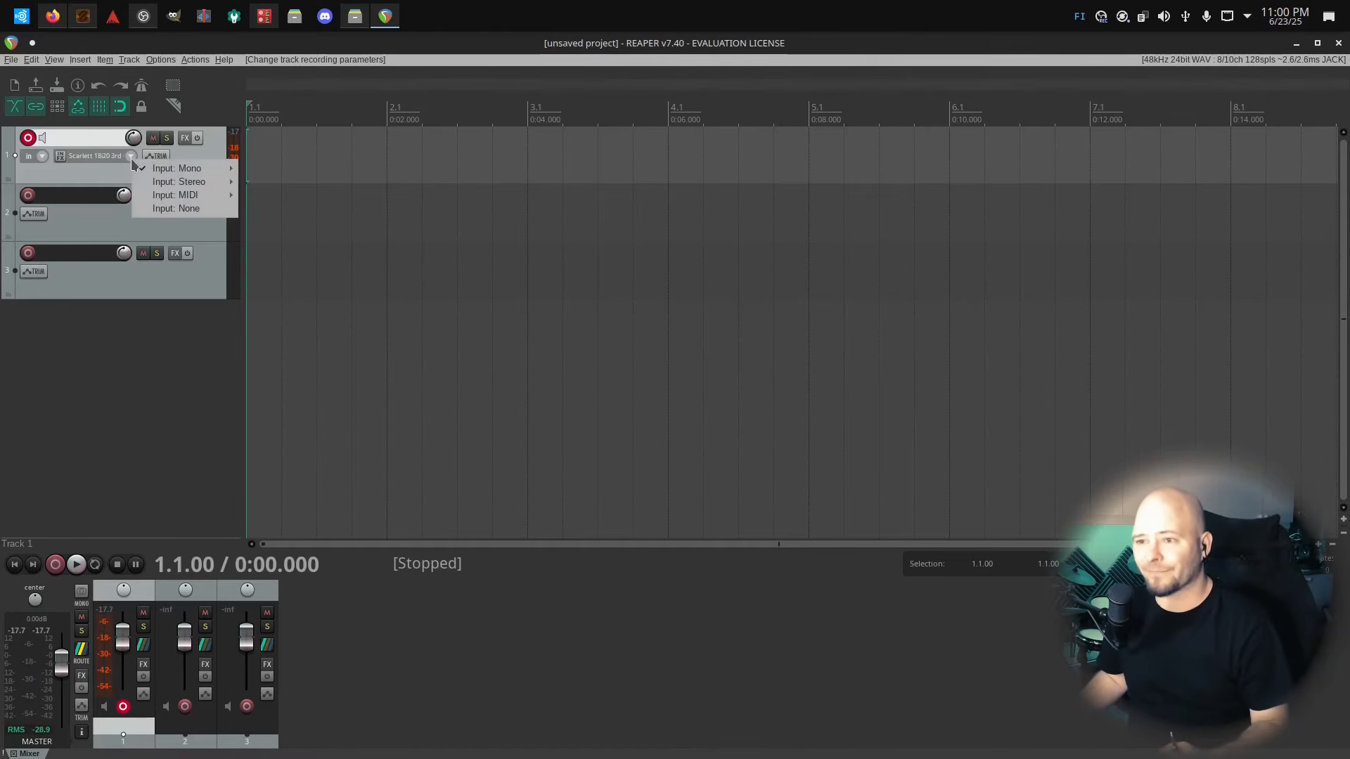
{"action": "mouse_move", "coordinate": [176, 172]}
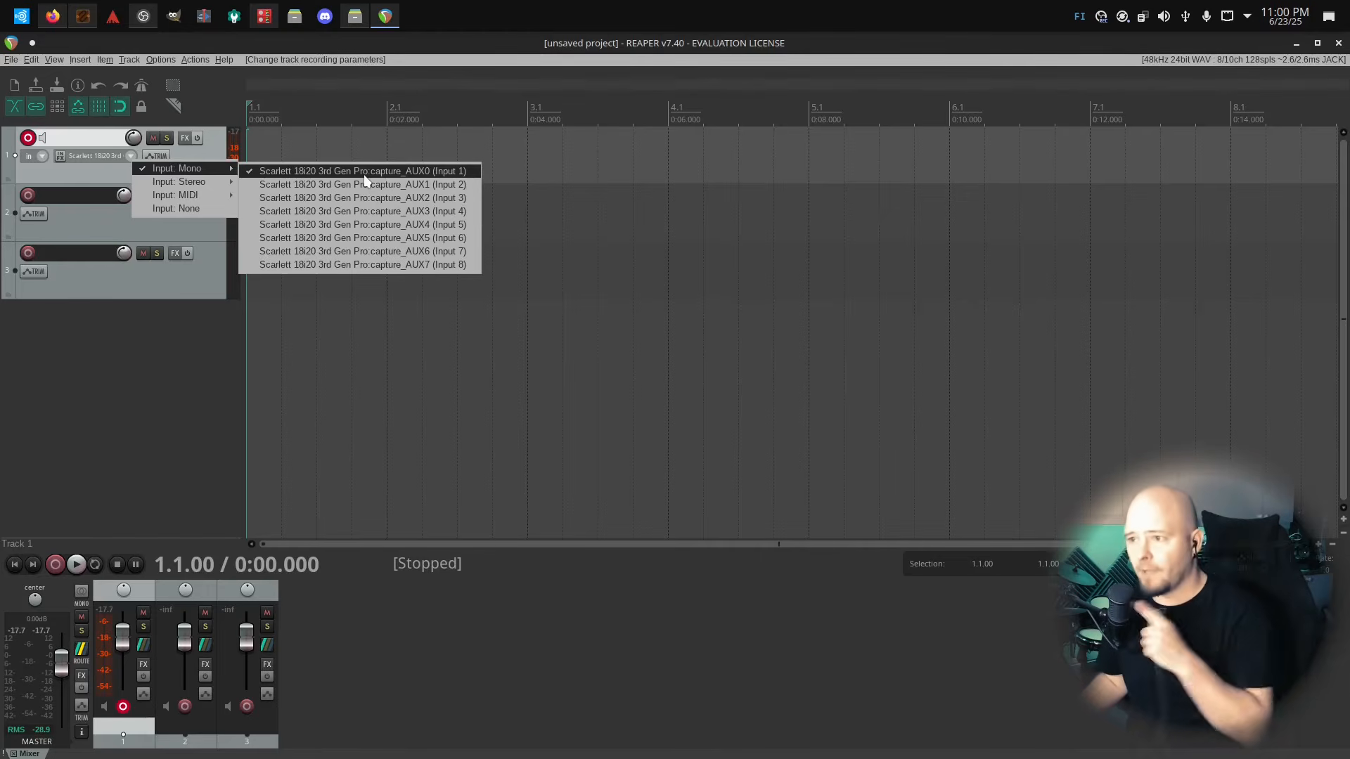
{"action": "left_click", "coordinate": [420, 185]}
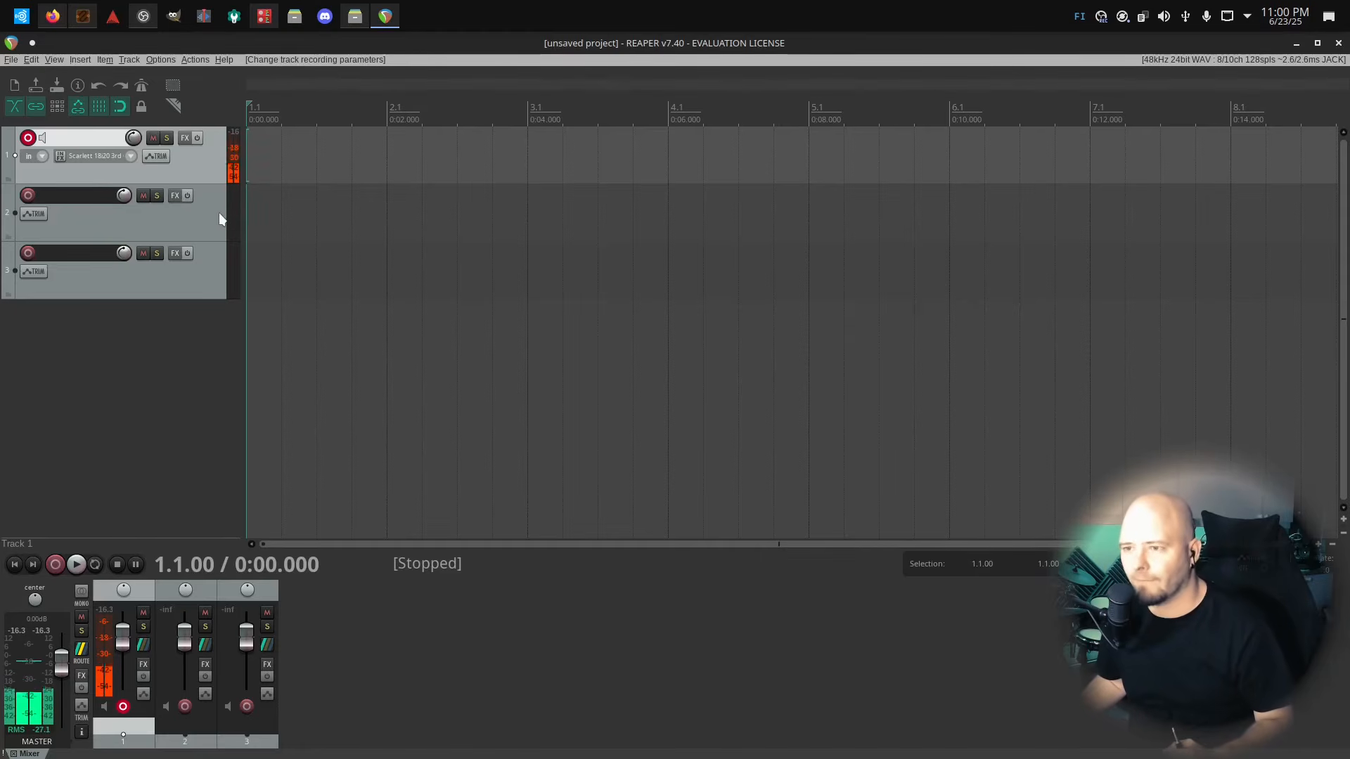
{"action": "left_click", "coordinate": [130, 155]}
{"action": "mouse_move", "coordinate": [134, 166]}
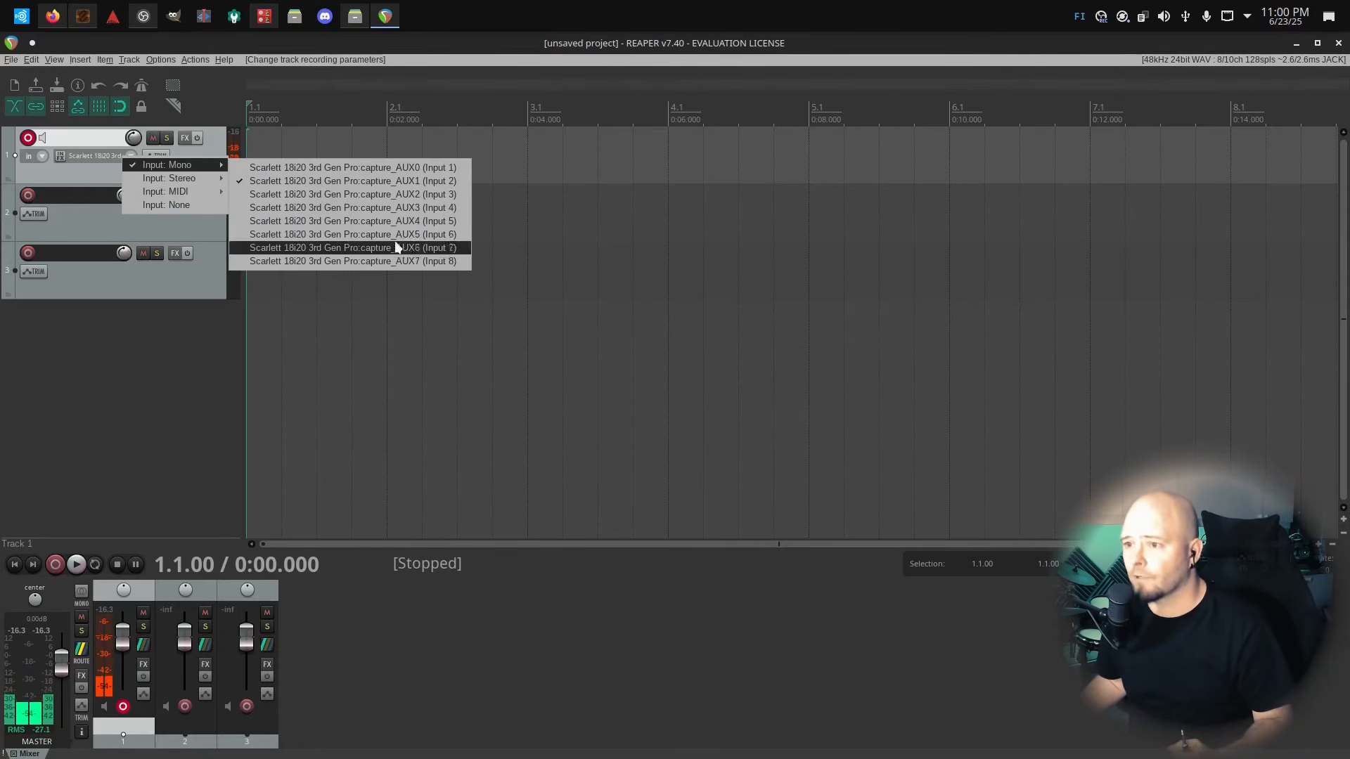
{"action": "left_click", "coordinate": [126, 352]}
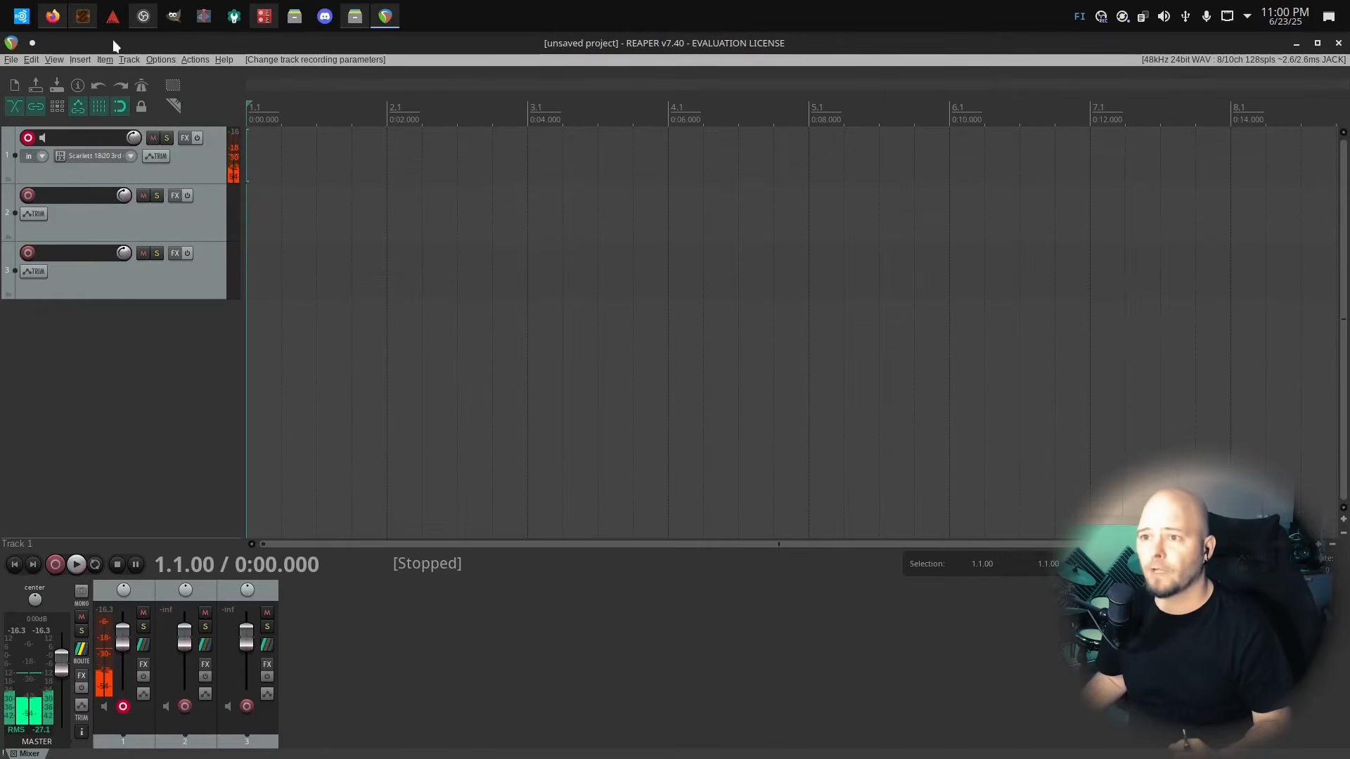
Switch to Patchance and move the REAPER box up and closer to the Scarlett capture box
{"action": "left_click", "coordinate": [84, 17]}
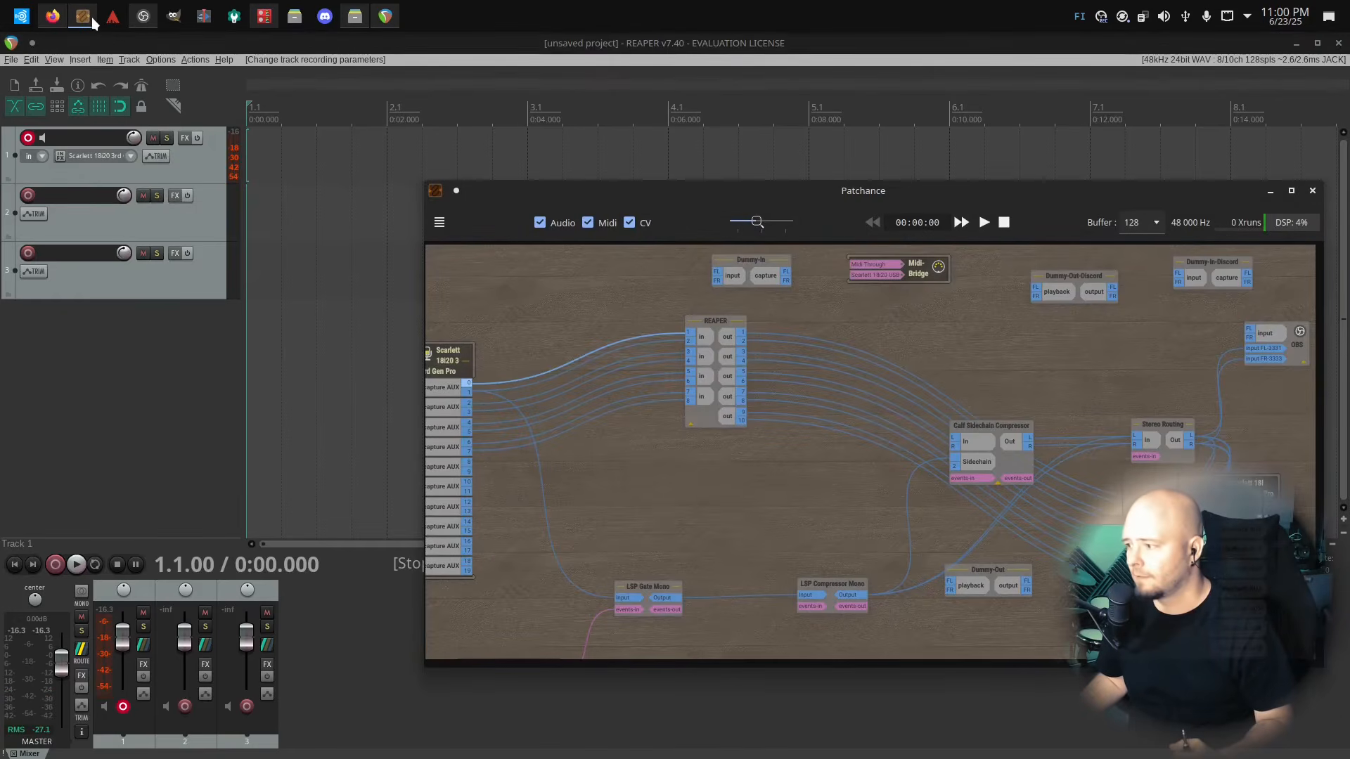
{"action": "scroll", "coordinate": [519, 359], "scroll_direction": "down", "scroll_amount": 2}
{"action": "scroll", "coordinate": [608, 415], "scroll_direction": "up", "scroll_amount": 2}
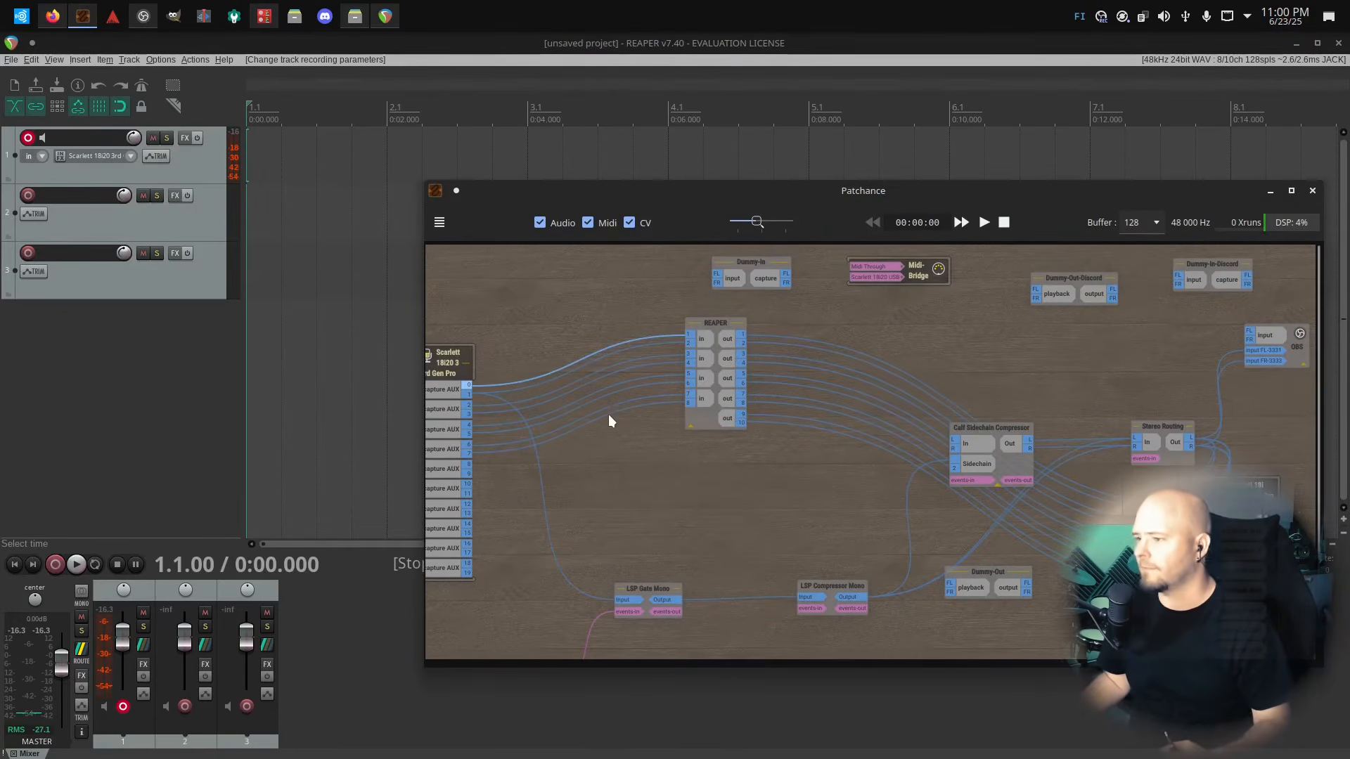
{"action": "mouse_move", "coordinate": [725, 326]}
{"action": "left_mouse_down"}
{"action": "mouse_move", "coordinate": [819, 362]}
{"action": "mouse_move", "coordinate": [813, 340]}
{"action": "mouse_move", "coordinate": [729, 306]}
{"action": "mouse_move", "coordinate": [710, 346]}
{"action": "left_mouse_up"}
{"action": "scroll", "coordinate": [977, 503], "scroll_direction": "down", "scroll_amount": 2}
{"action": "scroll", "coordinate": [976, 503], "scroll_direction": "up", "scroll_amount": 2}
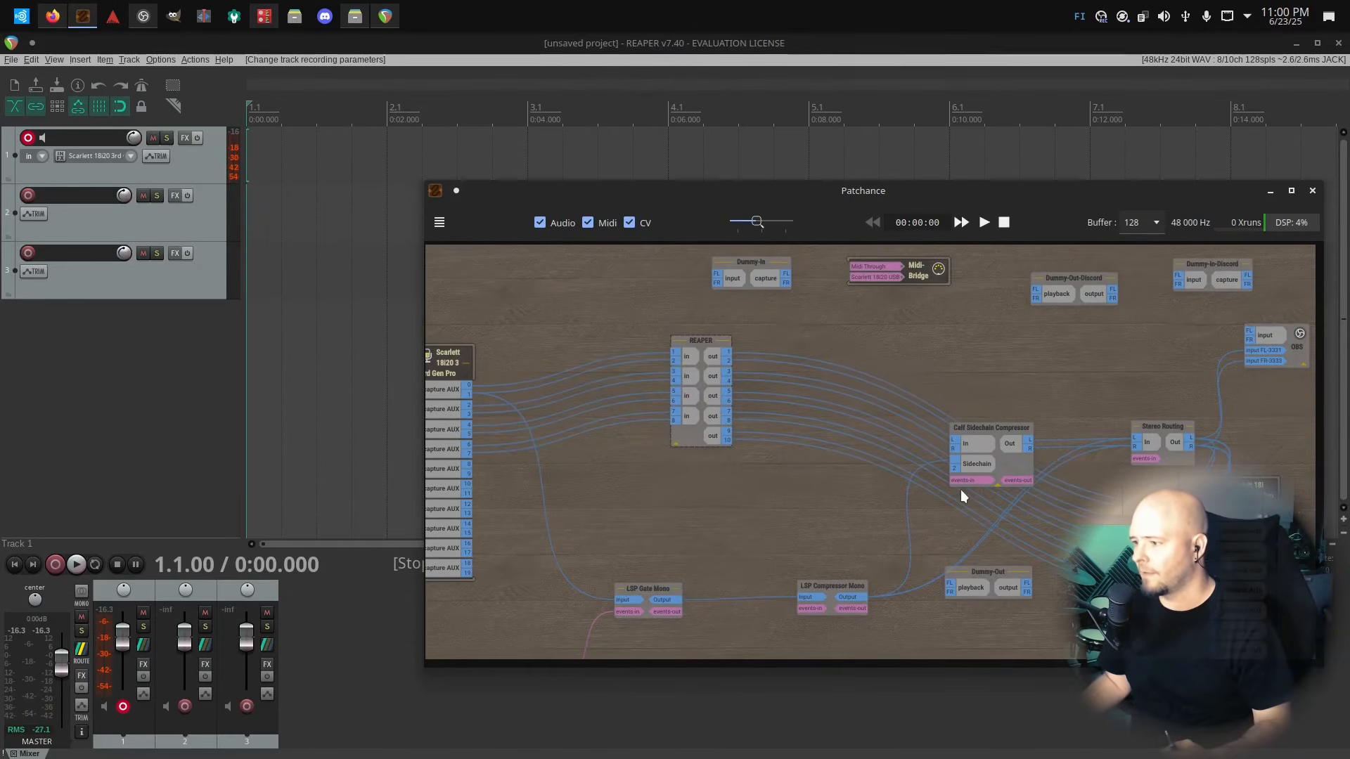
{"action": "left_click_drag", "start_coordinate": [698, 340], "coordinate": [644, 308]}
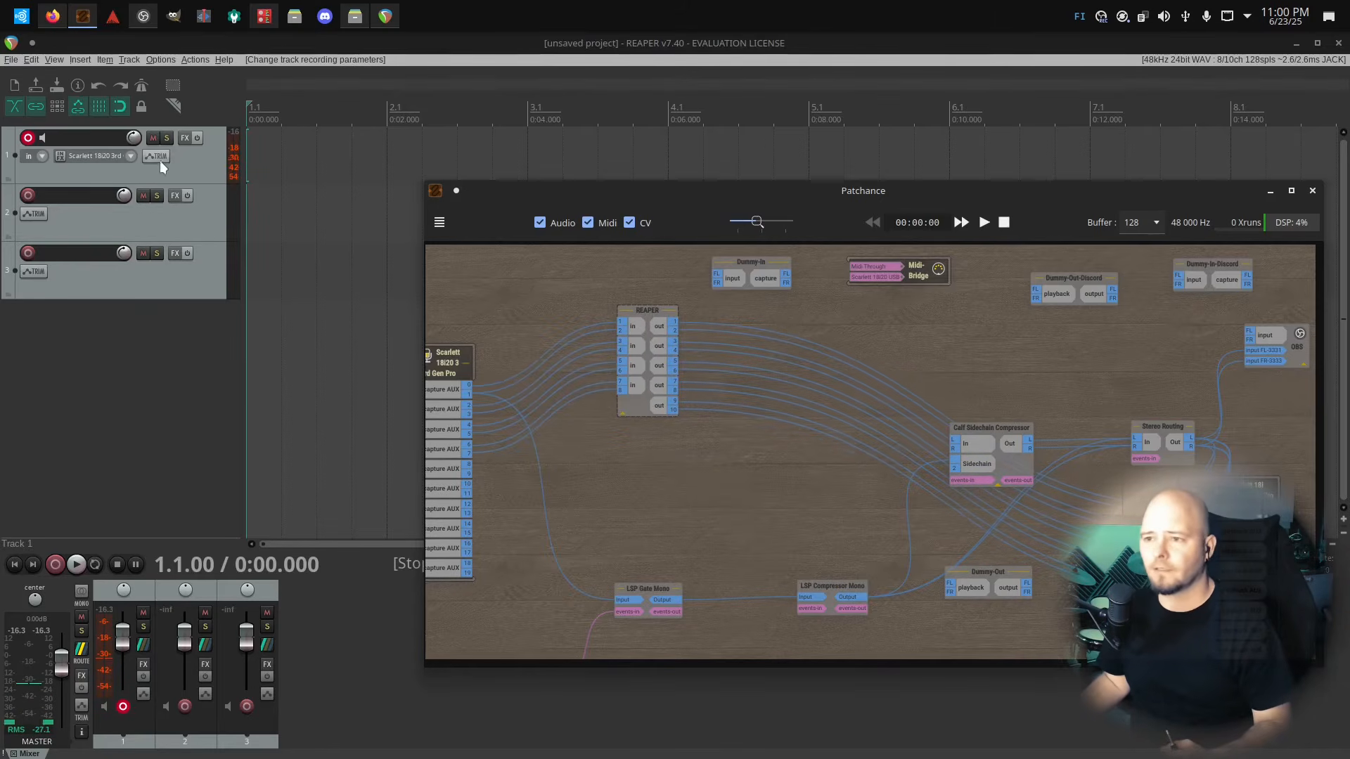
Return to REAPER and examine the mono inputs offered for track 1
{"action": "left_click", "coordinate": [131, 156]}
{"action": "mouse_move", "coordinate": [164, 169]}
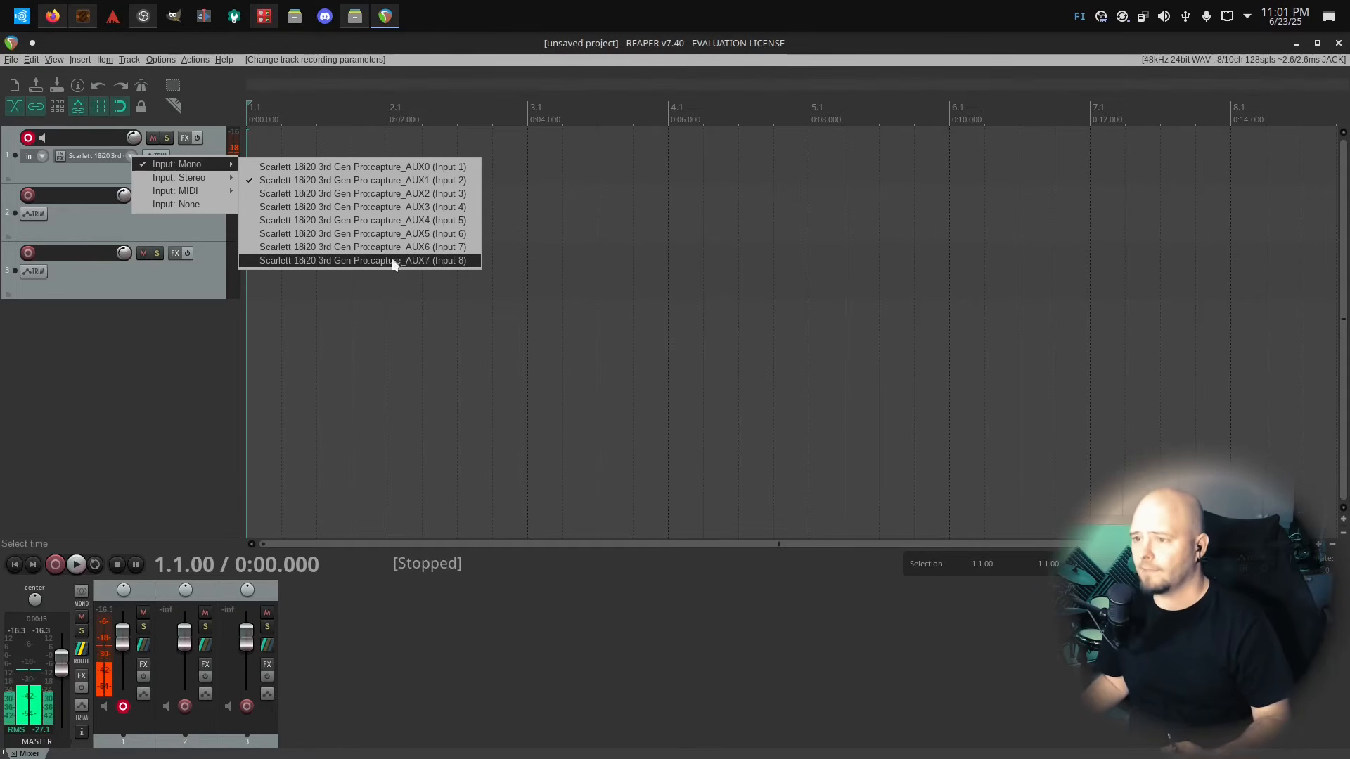
{"action": "left_click", "coordinate": [194, 467]}
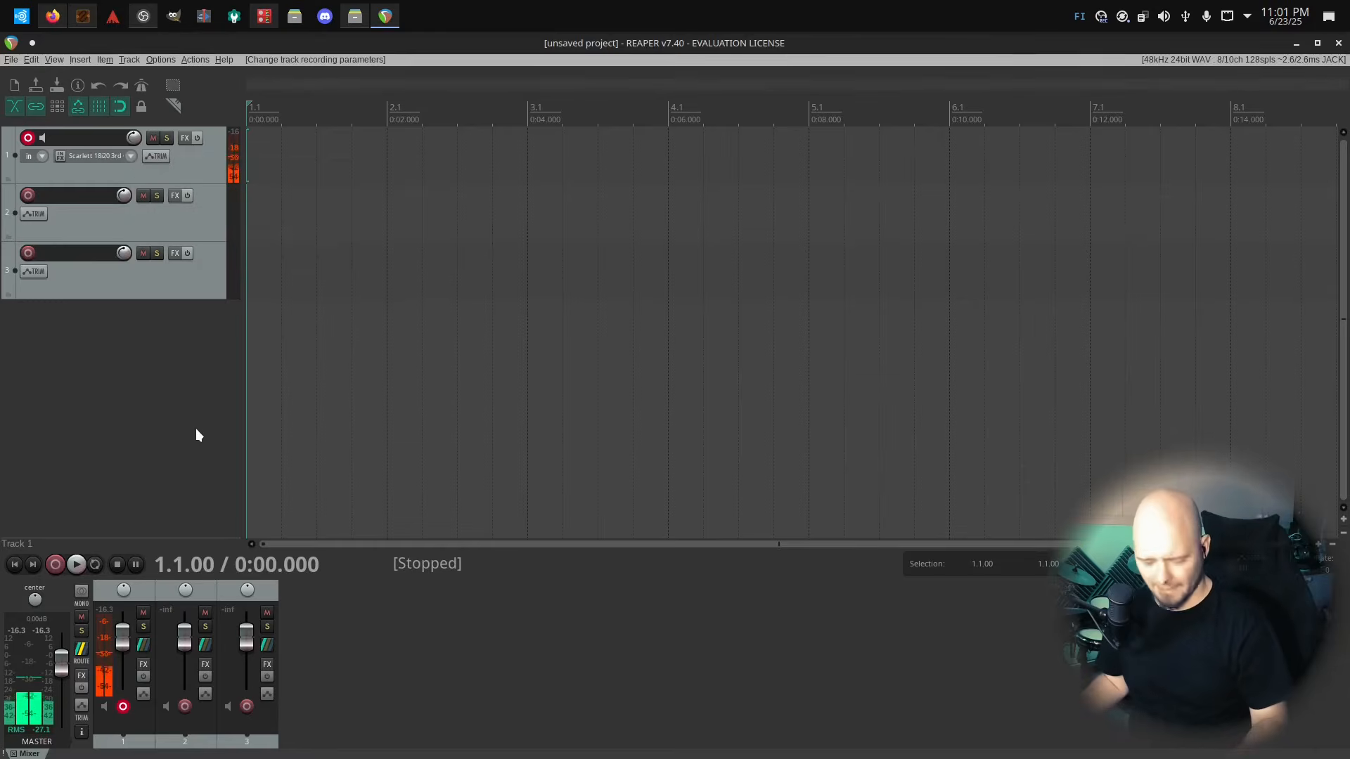
Switch to Patchance and place the REAPER box beside the Scarlett capture box, level with its first capture ports
{"action": "key", "text": "alt+Tab"}
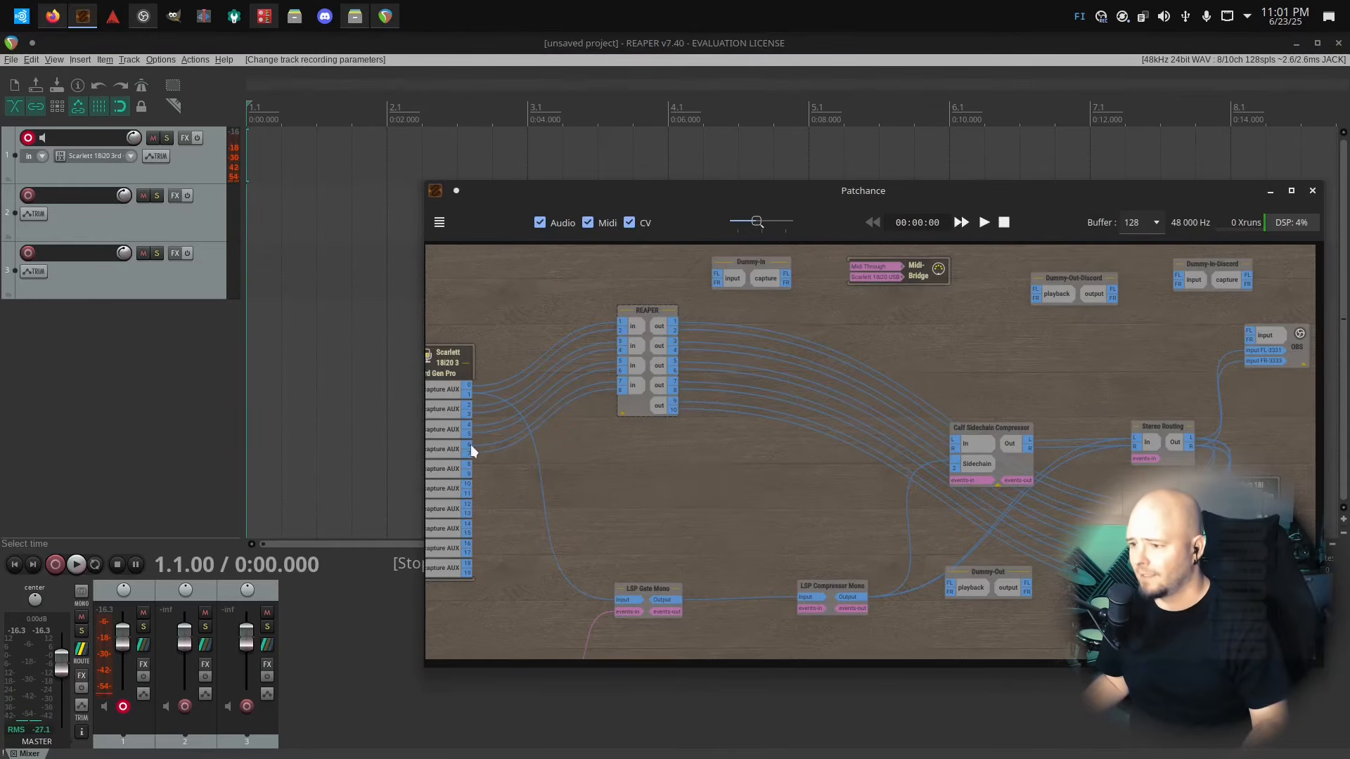
{"action": "left_click_drag", "start_coordinate": [642, 312], "coordinate": [673, 362]}
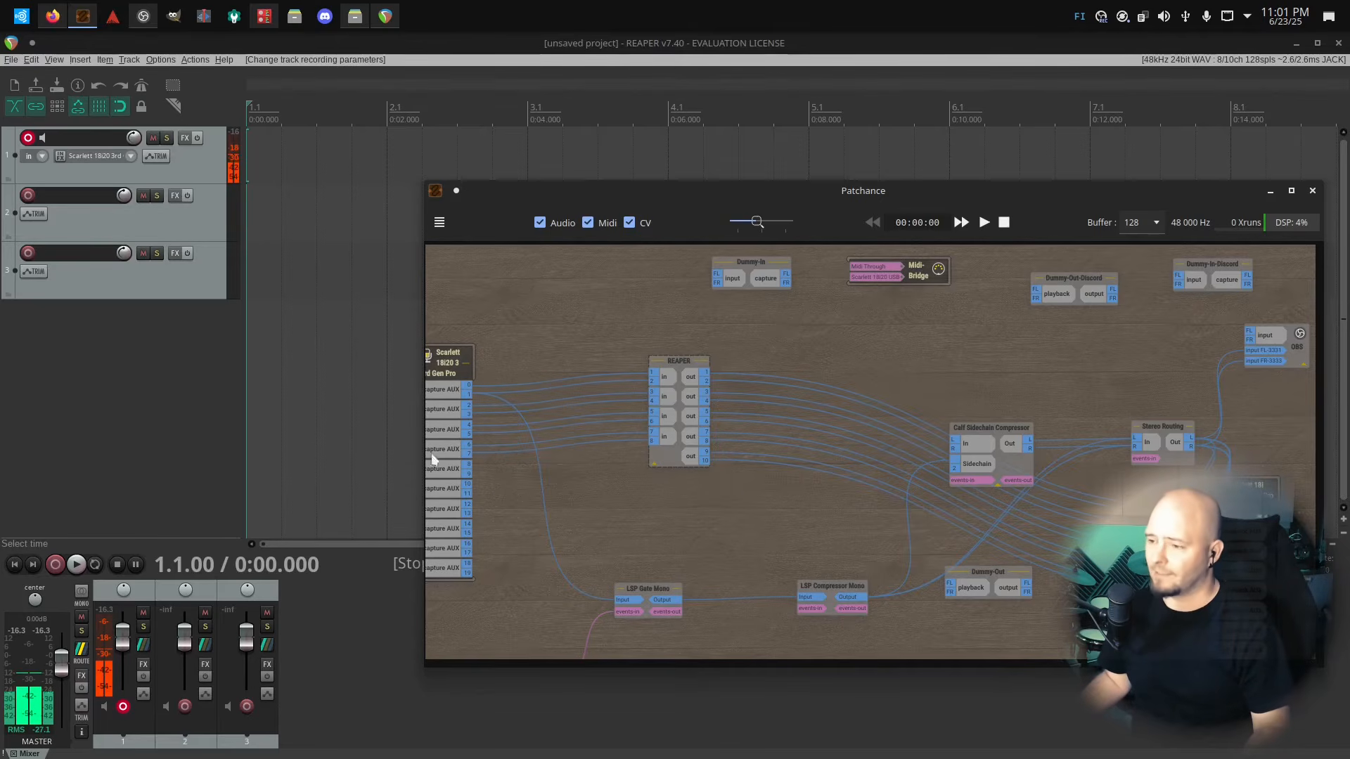
{"action": "left_click_drag", "start_coordinate": [674, 363], "coordinate": [602, 375]}
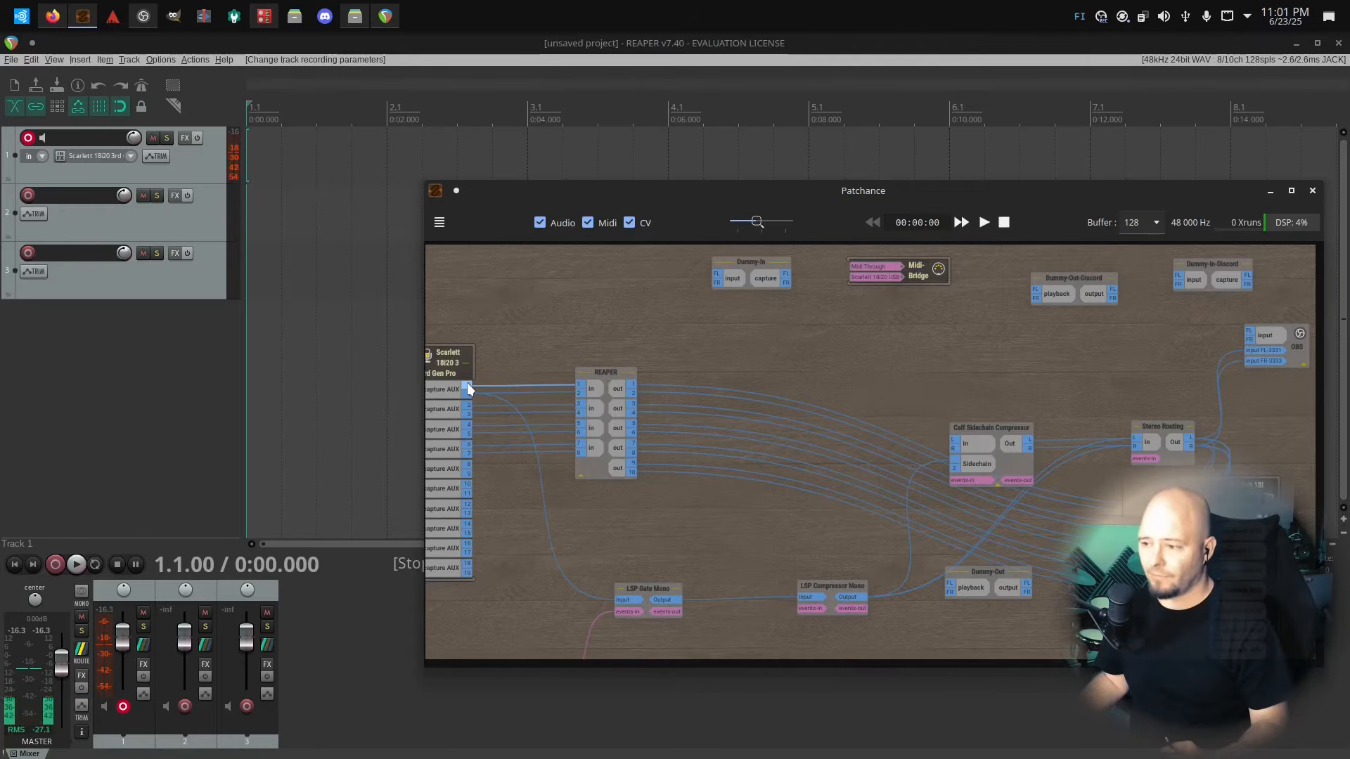
{"action": "left_click_drag", "start_coordinate": [588, 390], "coordinate": [438, 384]}
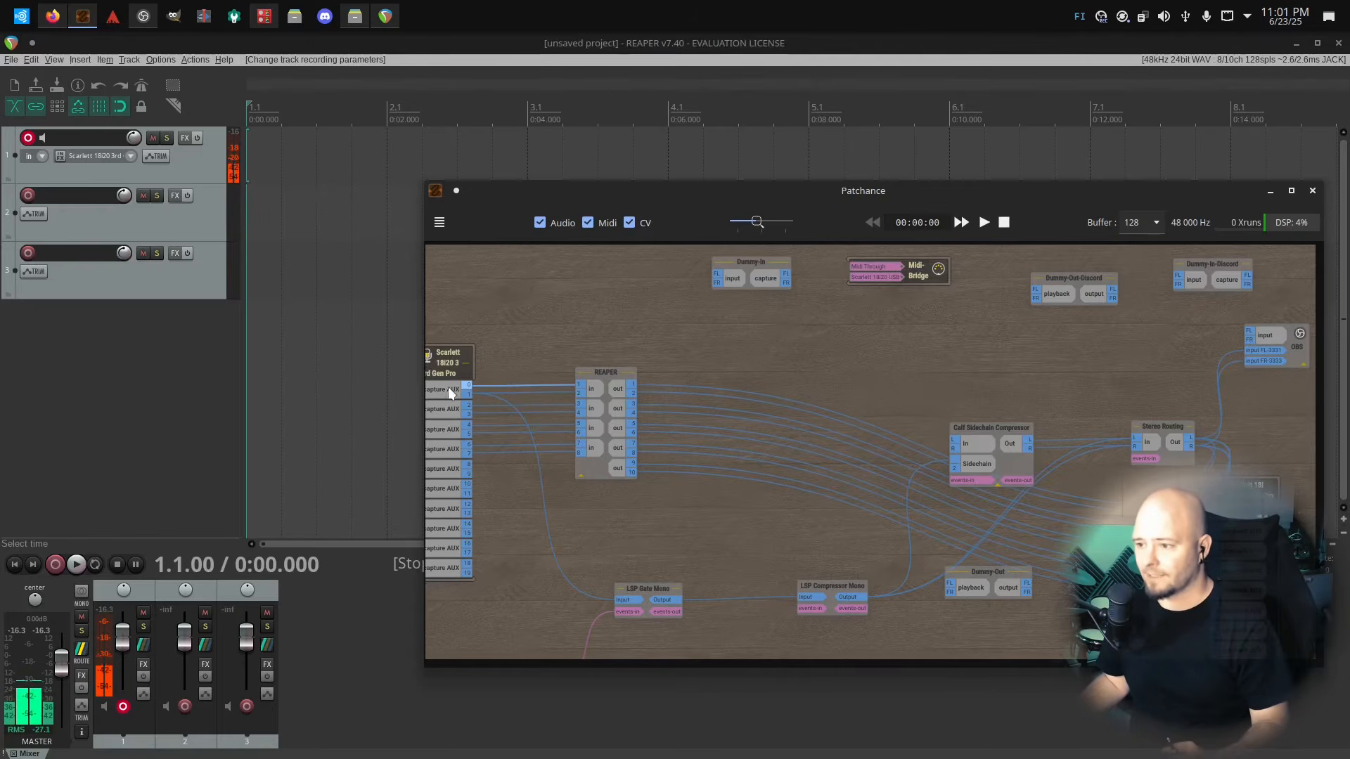
Disconnect everything from REAPER's first input pair and connect the first Scarlett capture port to REAPER input 2
{"action": "right_click", "coordinate": [595, 393]}
{"action": "left_click", "coordinate": [607, 366]}
{"action": "right_click", "coordinate": [595, 393]}
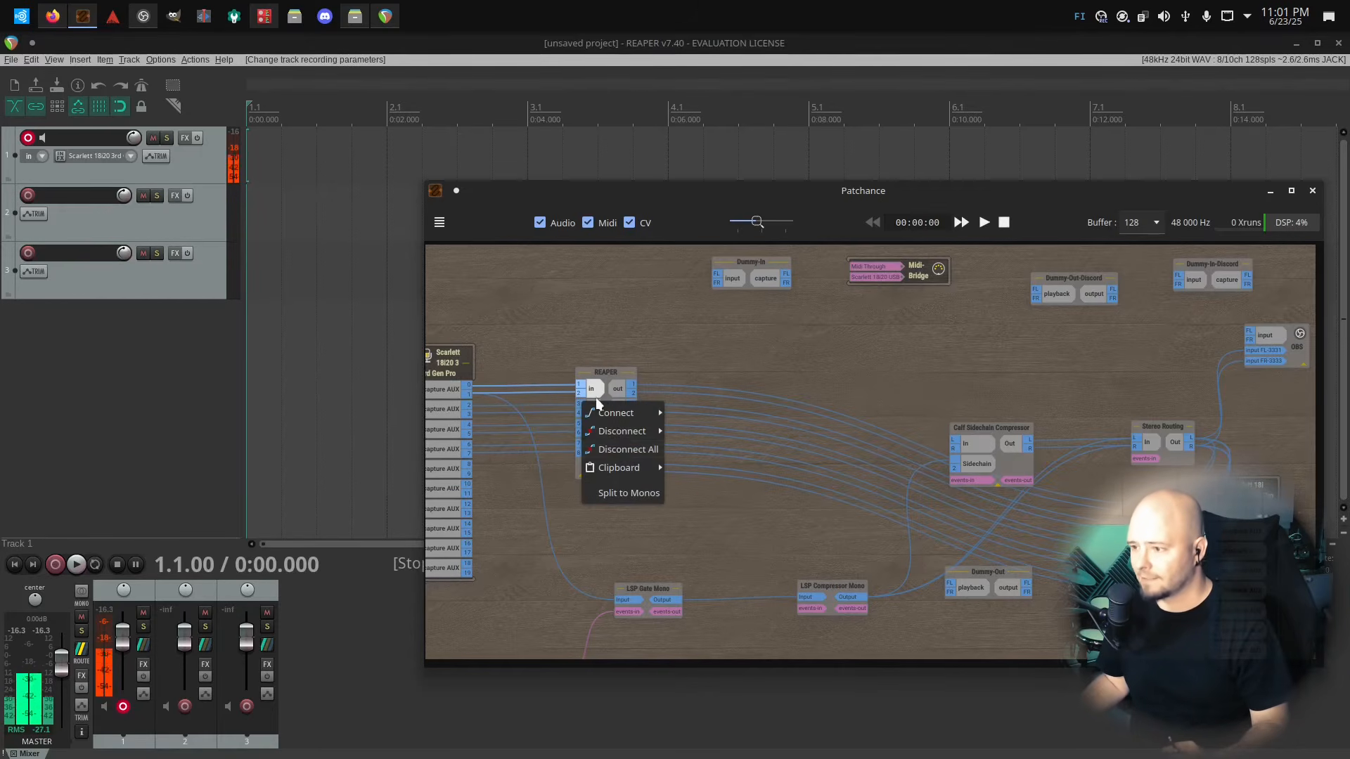
{"action": "left_click", "coordinate": [616, 448]}
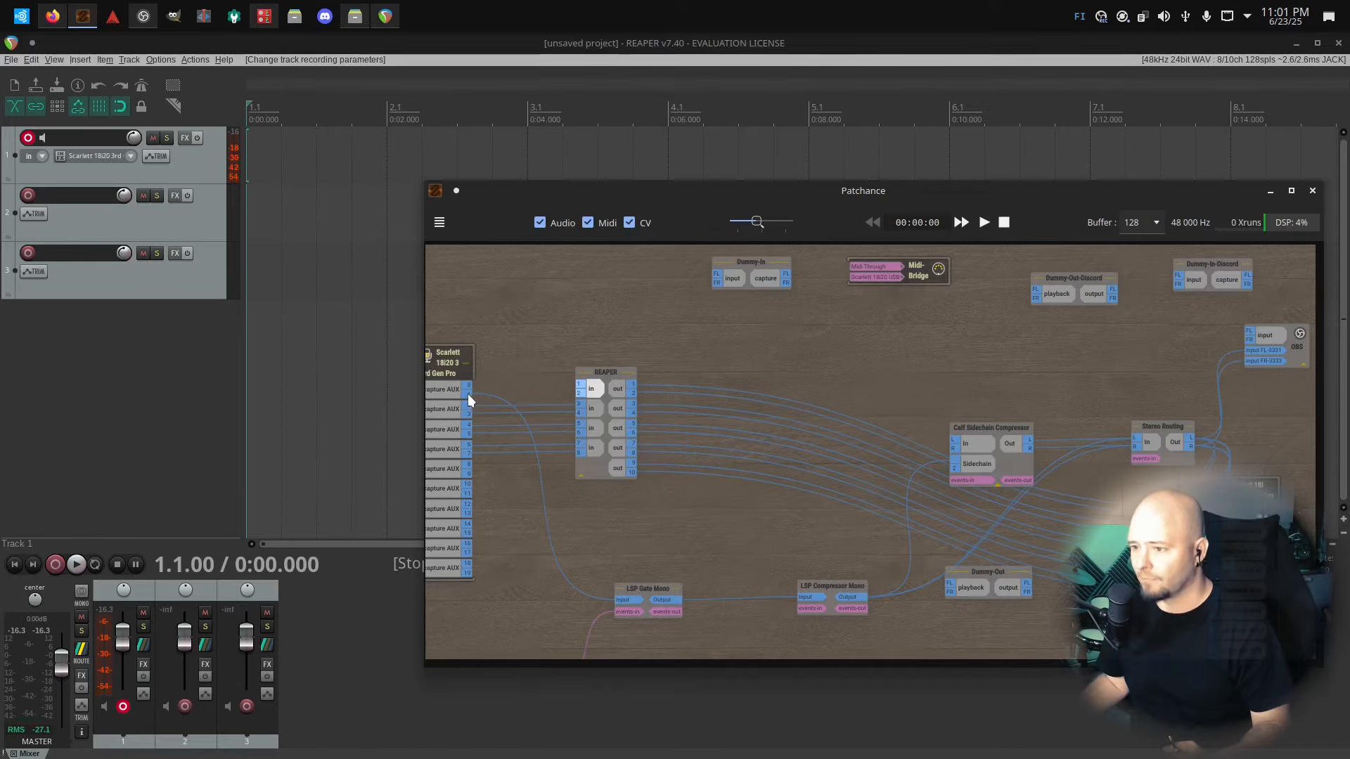
{"action": "left_click_drag", "start_coordinate": [467, 386], "coordinate": [581, 393]}
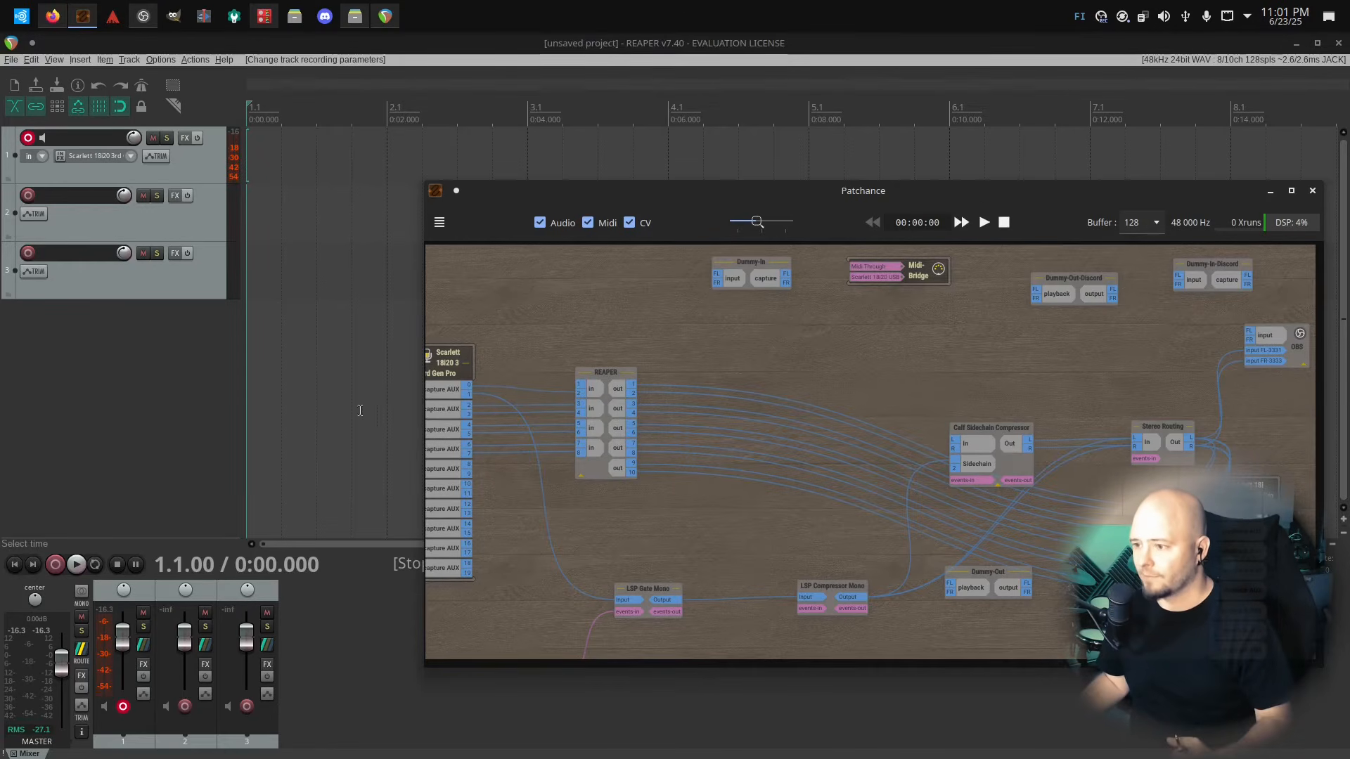
Return to REAPER and check how track 1's mono input list reflects the rerouted capture port
{"action": "left_click", "coordinate": [141, 348]}
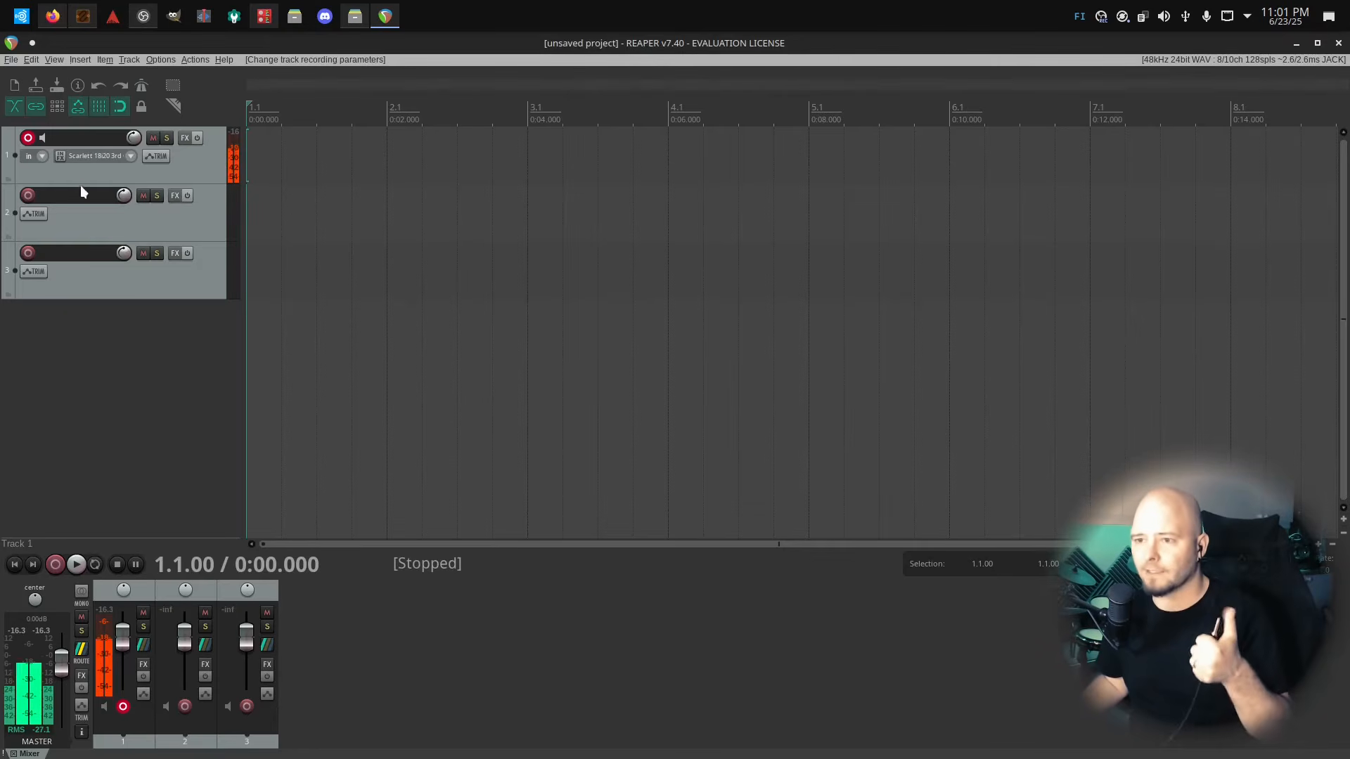
{"action": "left_click", "coordinate": [130, 155]}
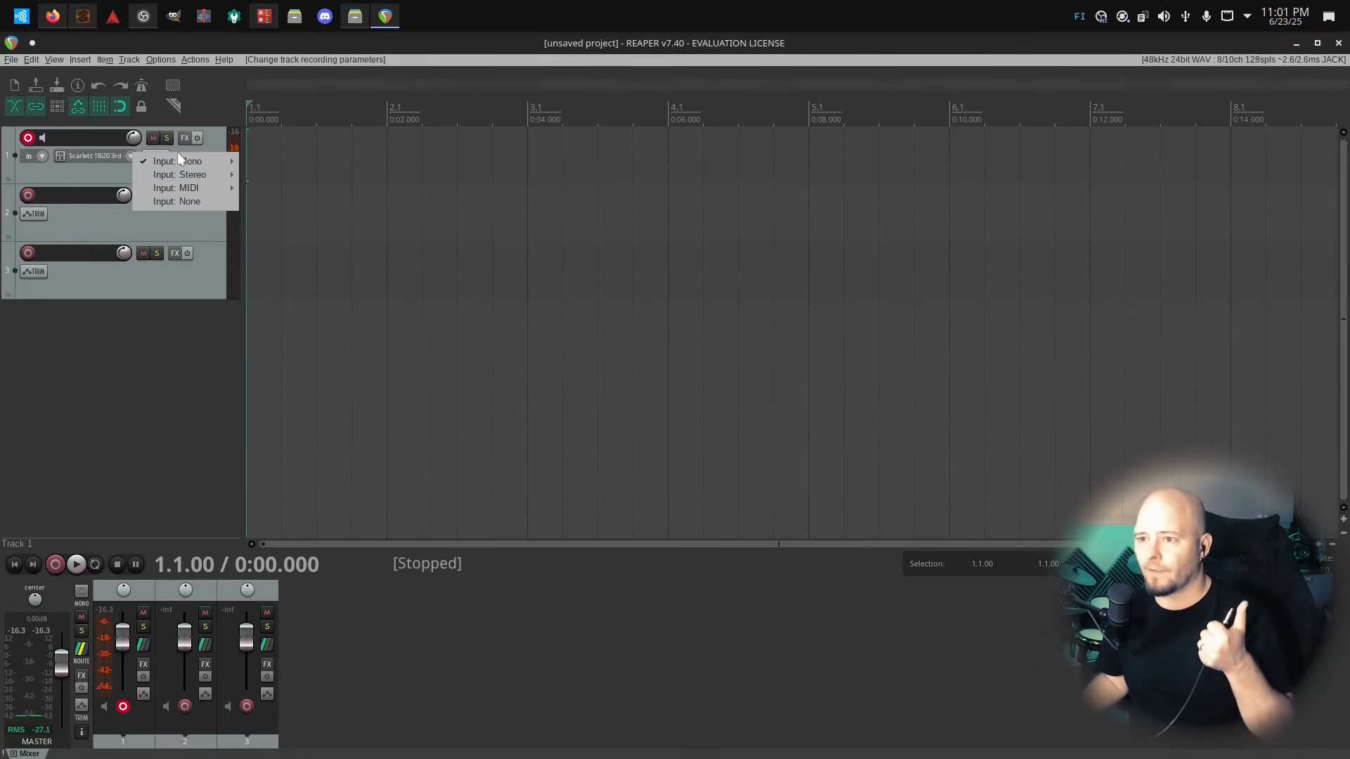
{"action": "mouse_move", "coordinate": [184, 161]}
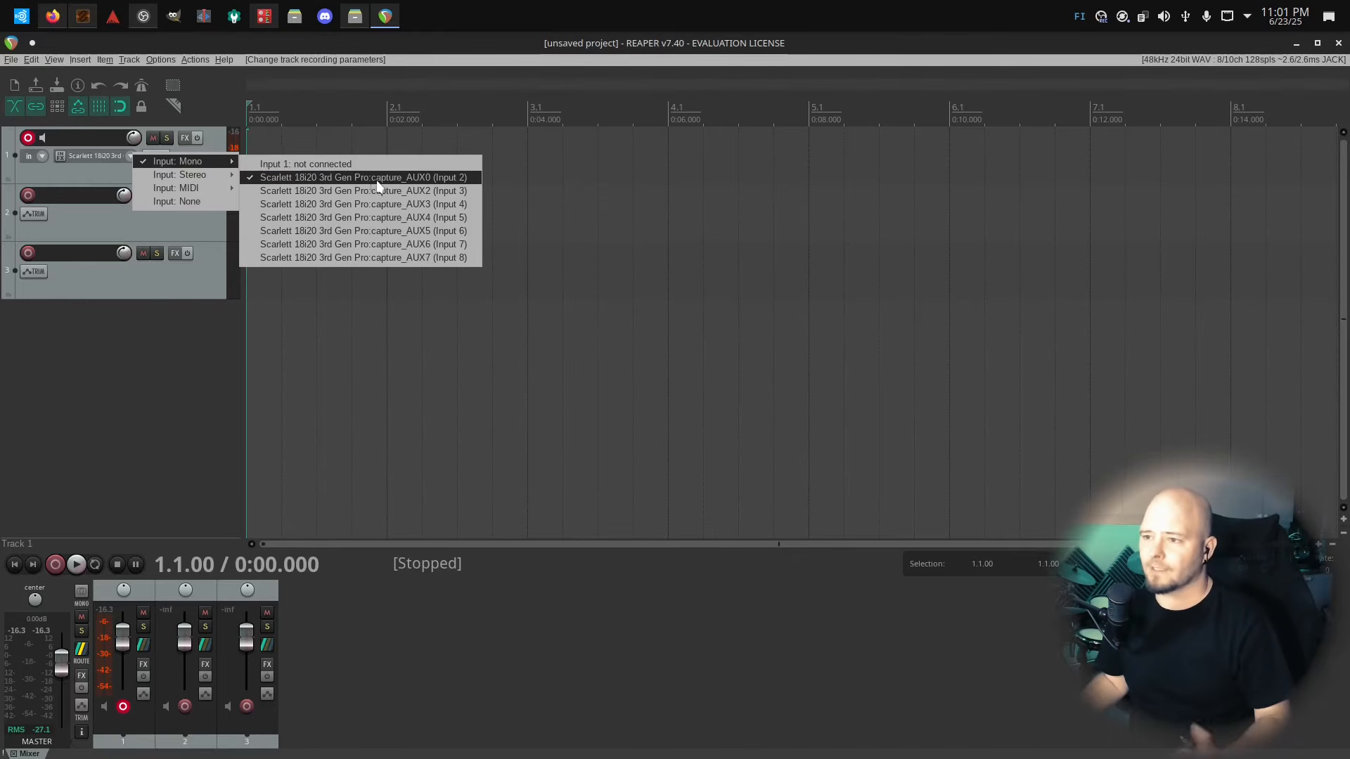
Switch to Patchance and move the REAPER box slightly above the level of the Scarlett capture ports
{"action": "left_click", "coordinate": [123, 399]}
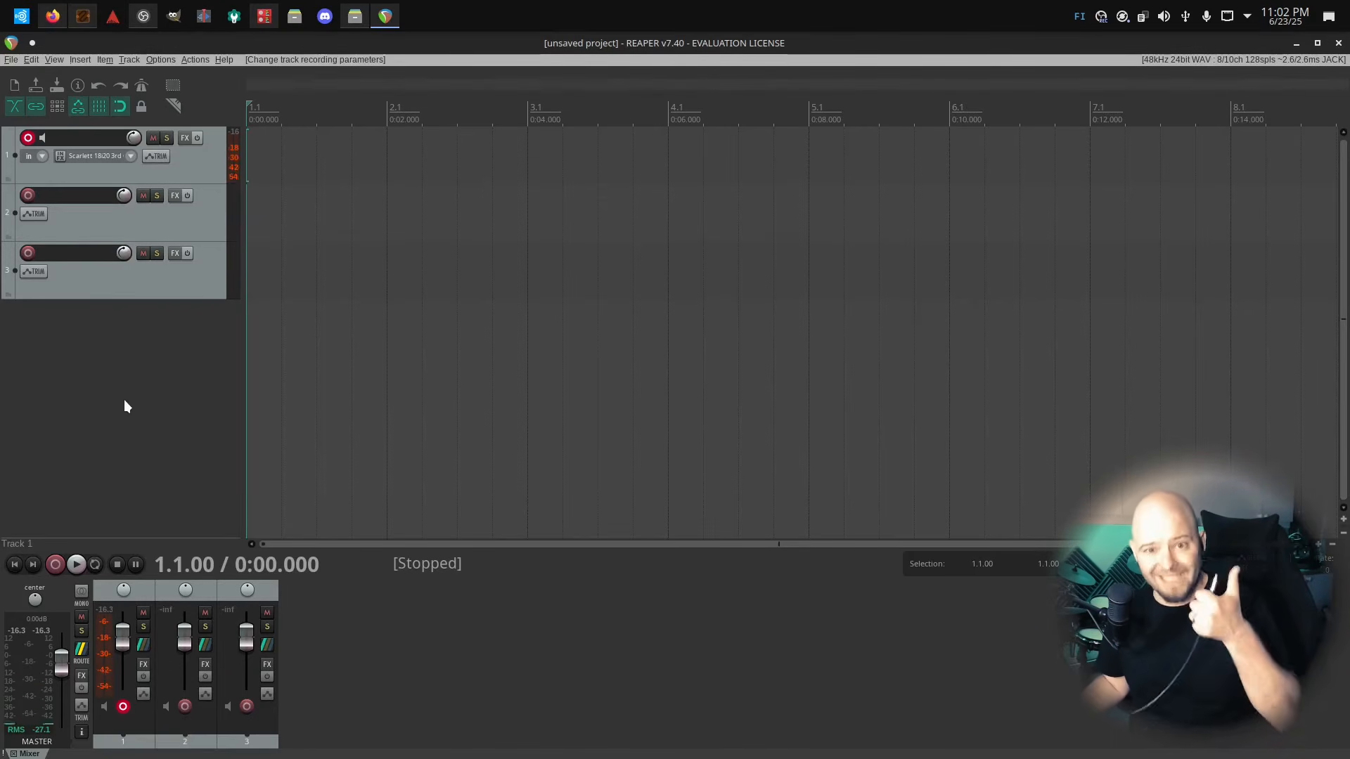
{"action": "left_click", "coordinate": [83, 16]}
{"action": "left_click_drag", "start_coordinate": [617, 366], "coordinate": [642, 364]}
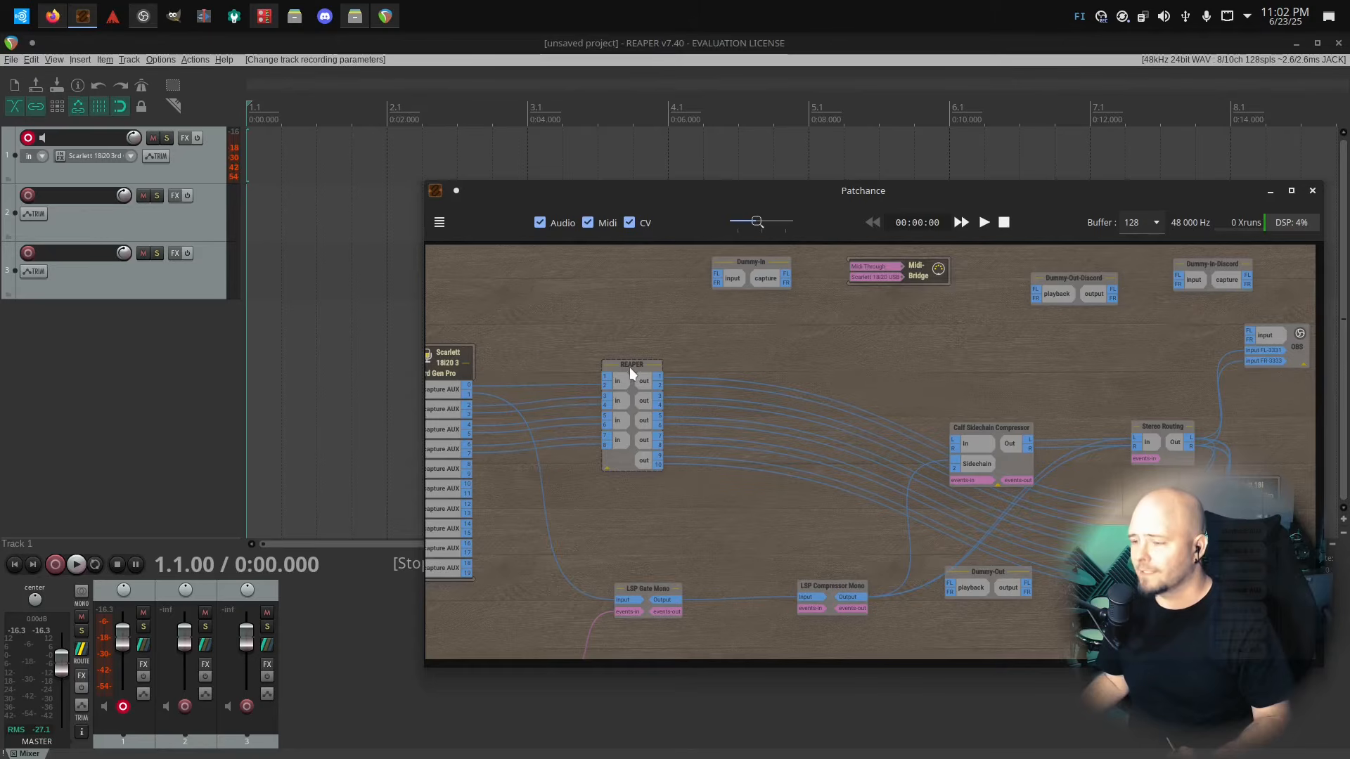
{"action": "left_click_drag", "start_coordinate": [630, 374], "coordinate": [623, 336]}
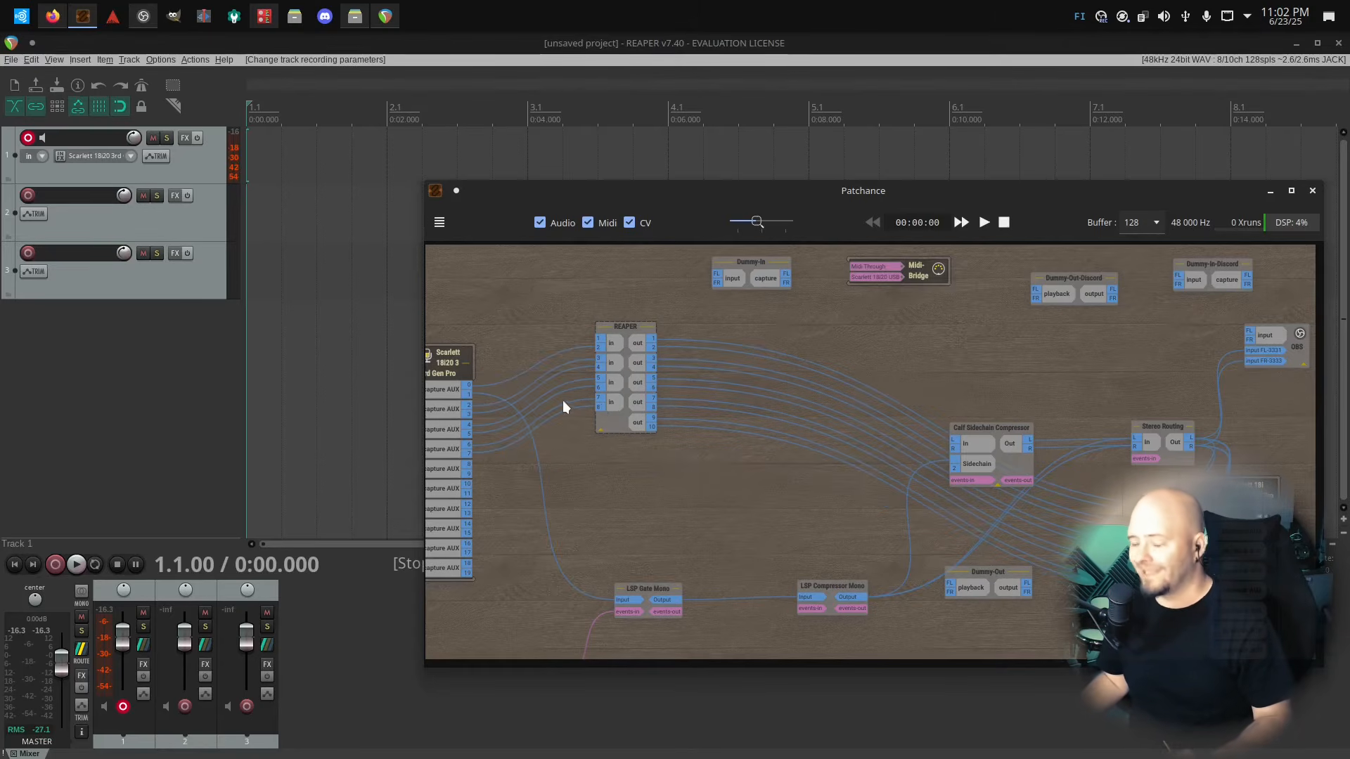
Disconnect everything from REAPER's first input pair and reconnect it to the first Scarlett capture pair
{"action": "left_click_drag", "start_coordinate": [470, 394], "coordinate": [577, 364]}
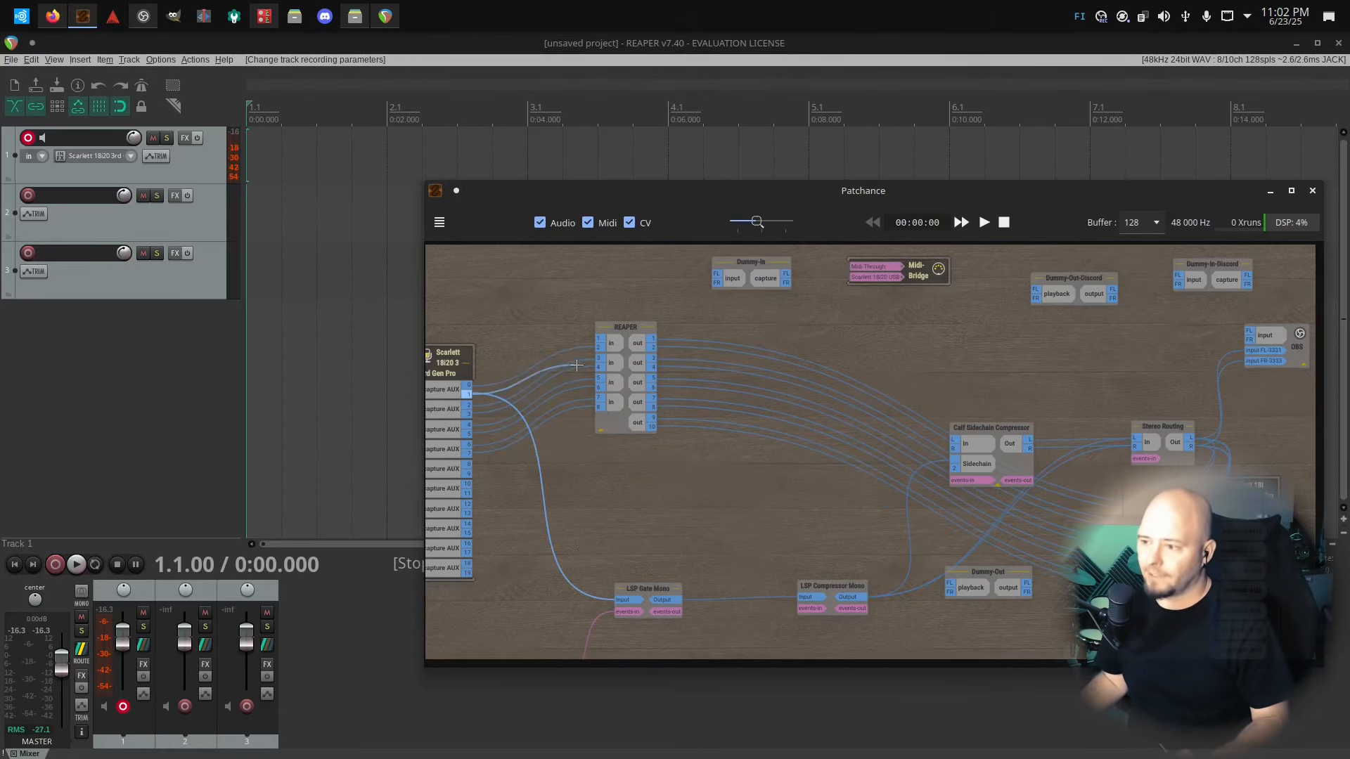
{"action": "right_click", "coordinate": [609, 342]}
{"action": "left_click", "coordinate": [637, 403]}
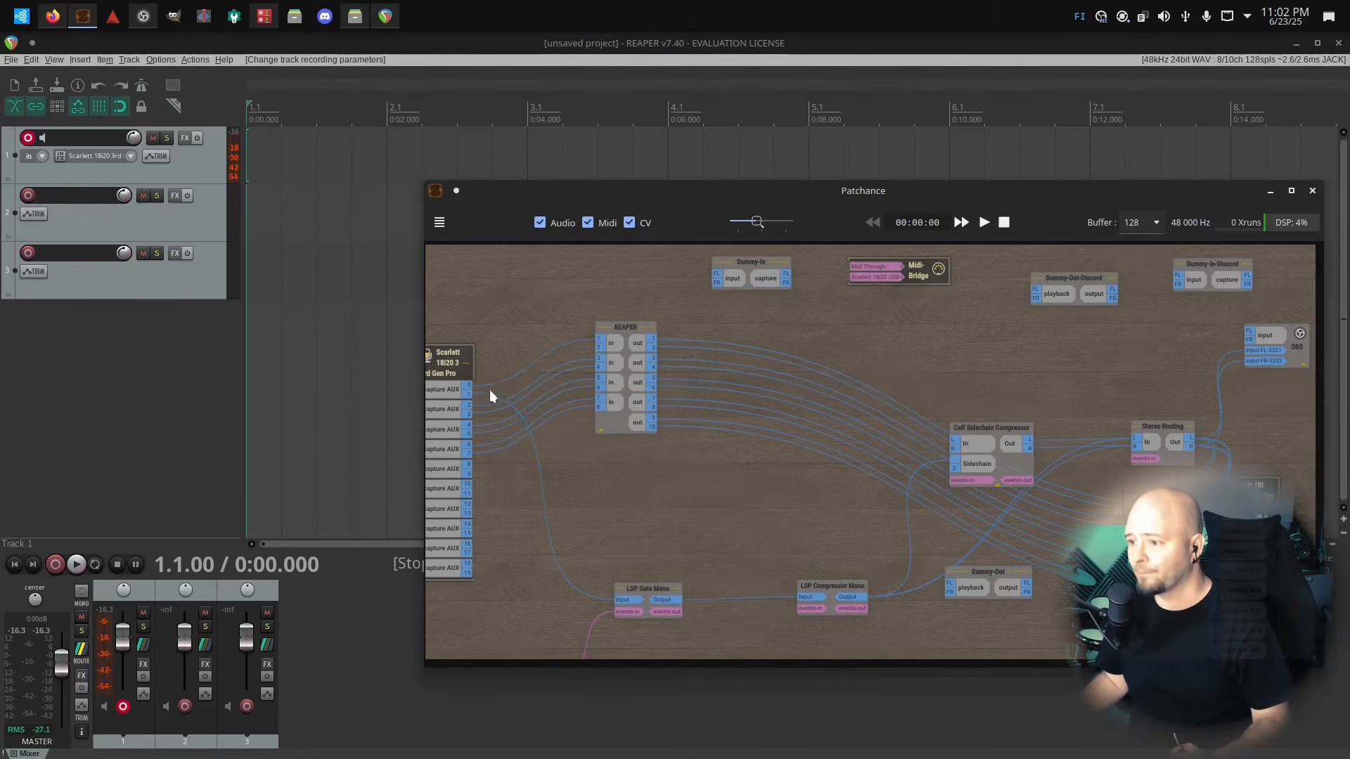
{"action": "left_click_drag", "start_coordinate": [594, 358], "coordinate": [598, 345]}
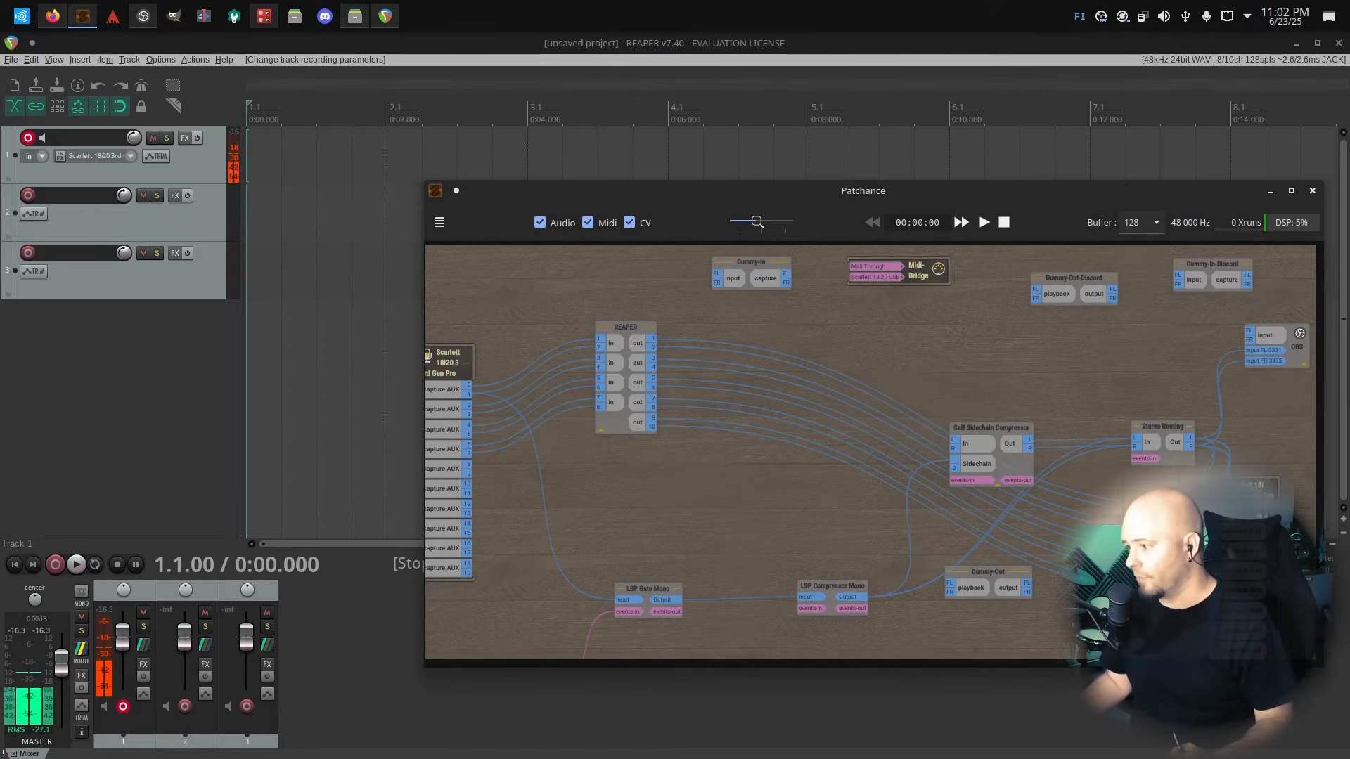
Rearrange the REAPER and Calf Sidechain Compressor boxes so they sit level with each other, with free space between them
{"action": "scroll", "coordinate": [1221, 451], "scroll_direction": "down", "scroll_amount": 2}
{"action": "scroll", "coordinate": [1002, 477], "scroll_direction": "up", "scroll_amount": 2}
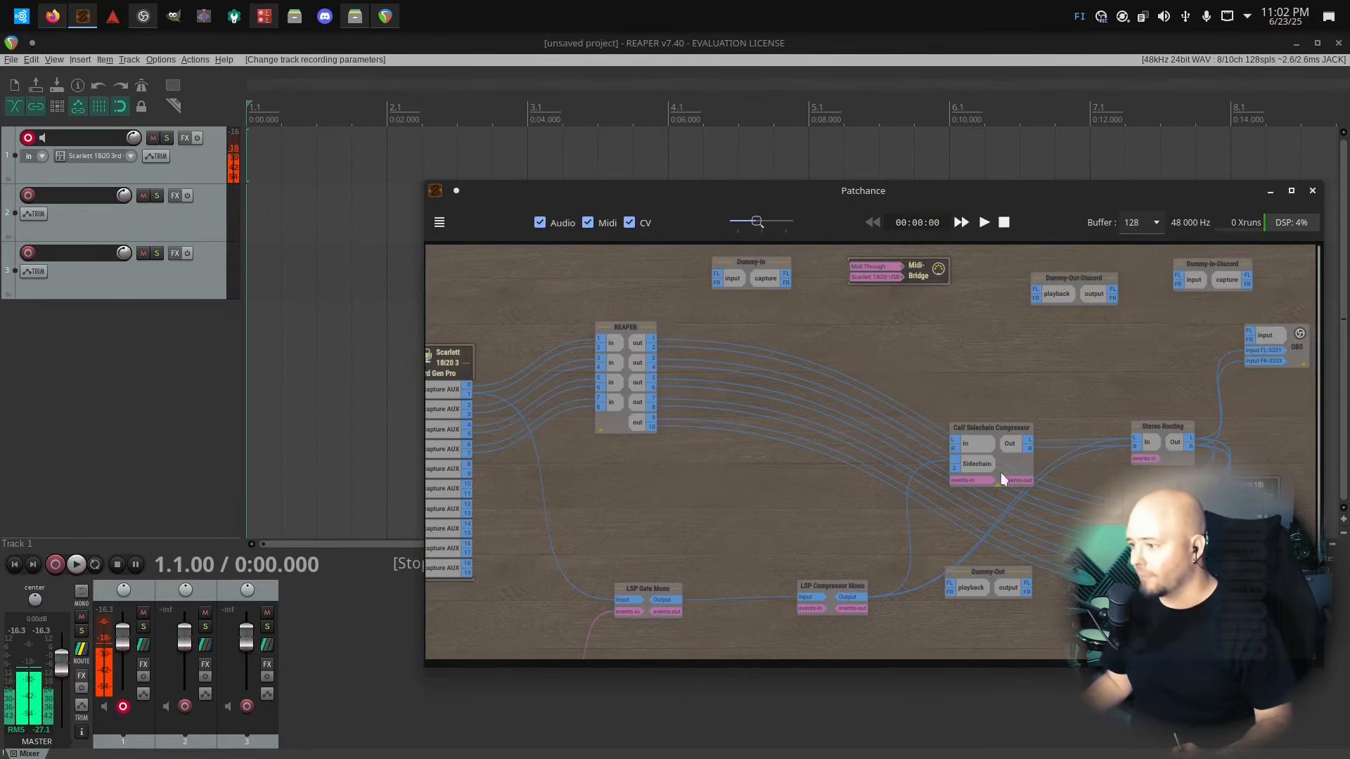
{"action": "scroll", "coordinate": [1232, 602], "scroll_direction": "down", "scroll_amount": 1}
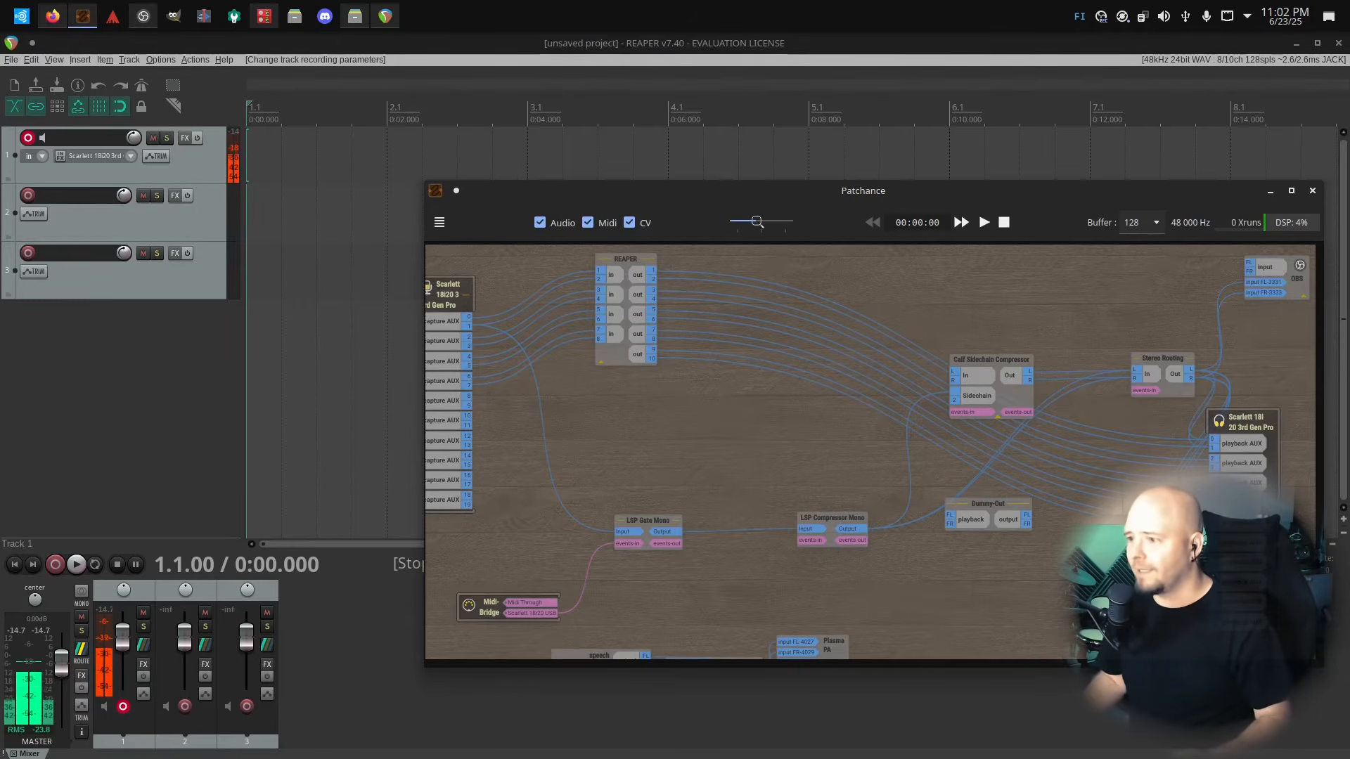
{"action": "scroll", "coordinate": [880, 541], "scroll_direction": "up", "scroll_amount": 2}
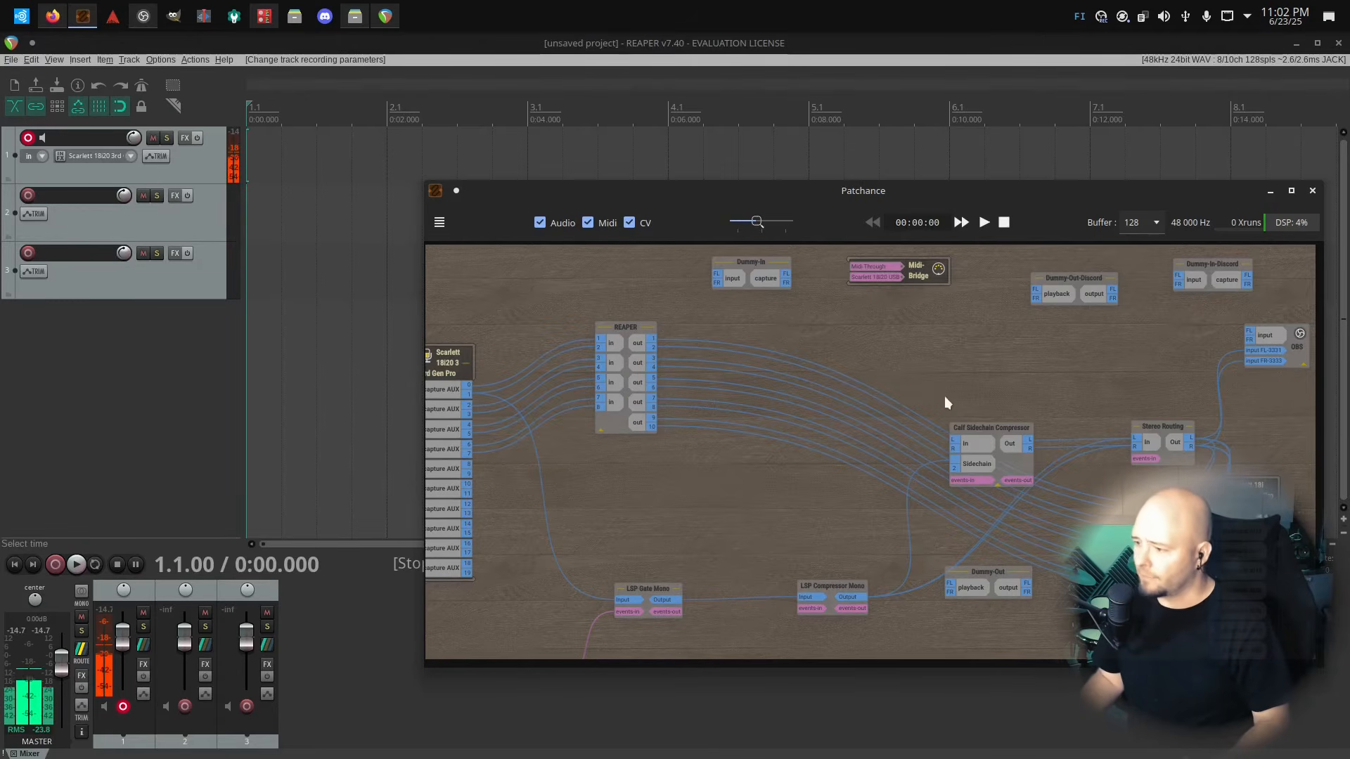
{"action": "left_click_drag", "start_coordinate": [990, 424], "coordinate": [1013, 333]}
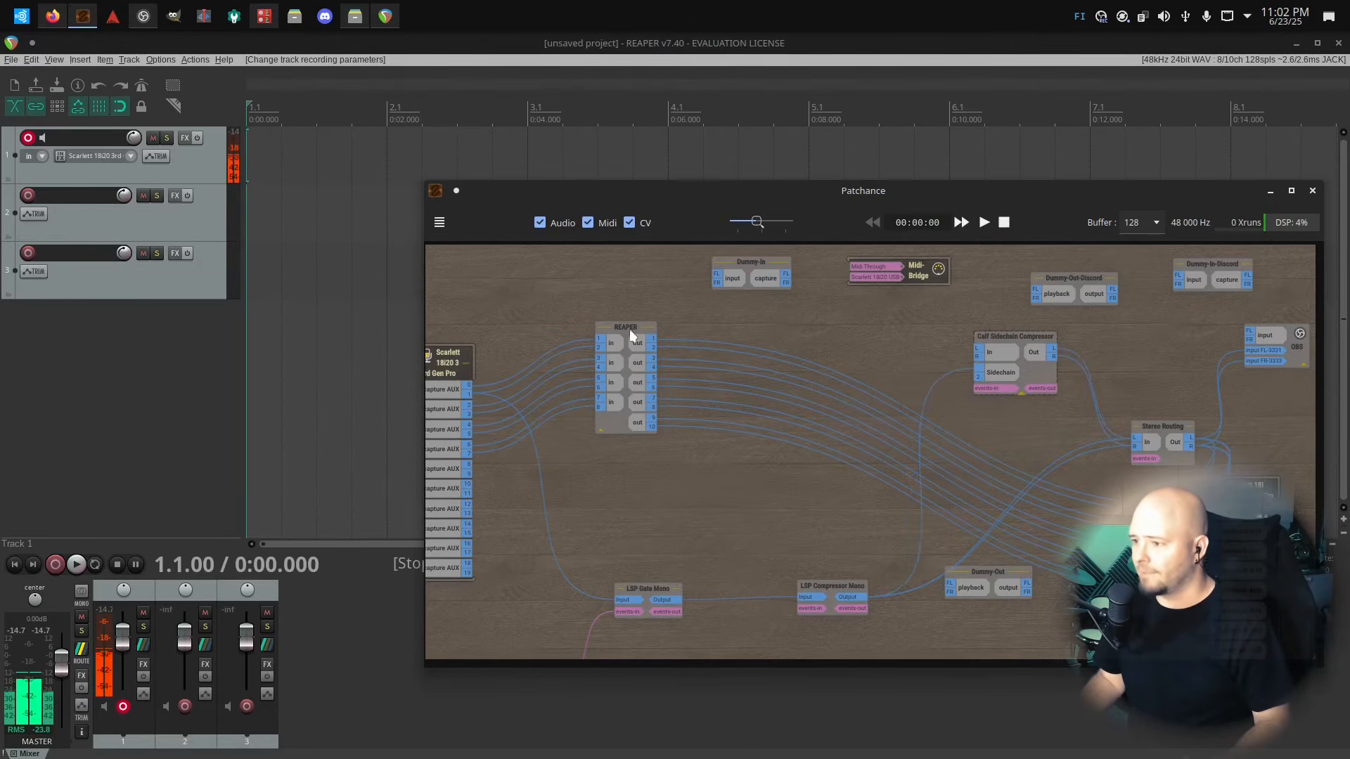
{"action": "left_click_drag", "start_coordinate": [629, 336], "coordinate": [625, 325]}
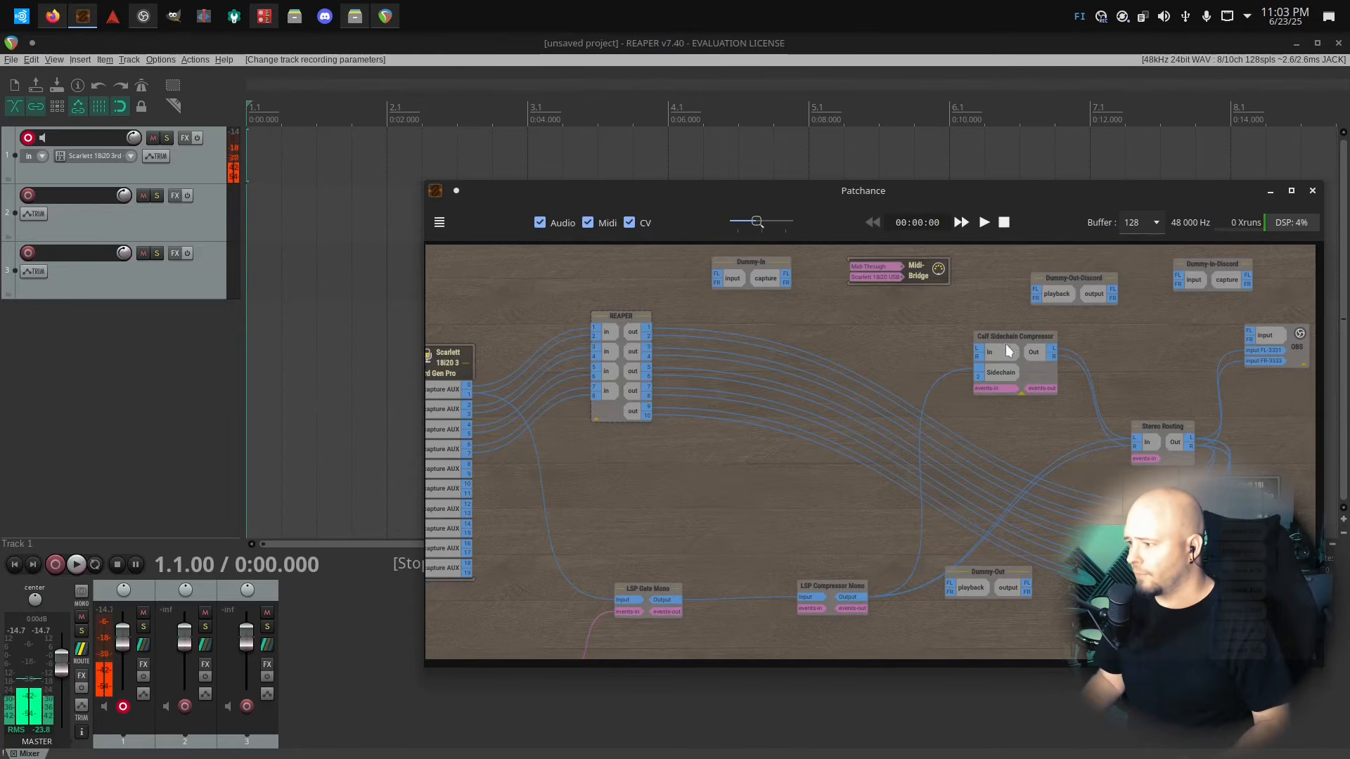
{"action": "left_click_drag", "start_coordinate": [1004, 336], "coordinate": [958, 316]}
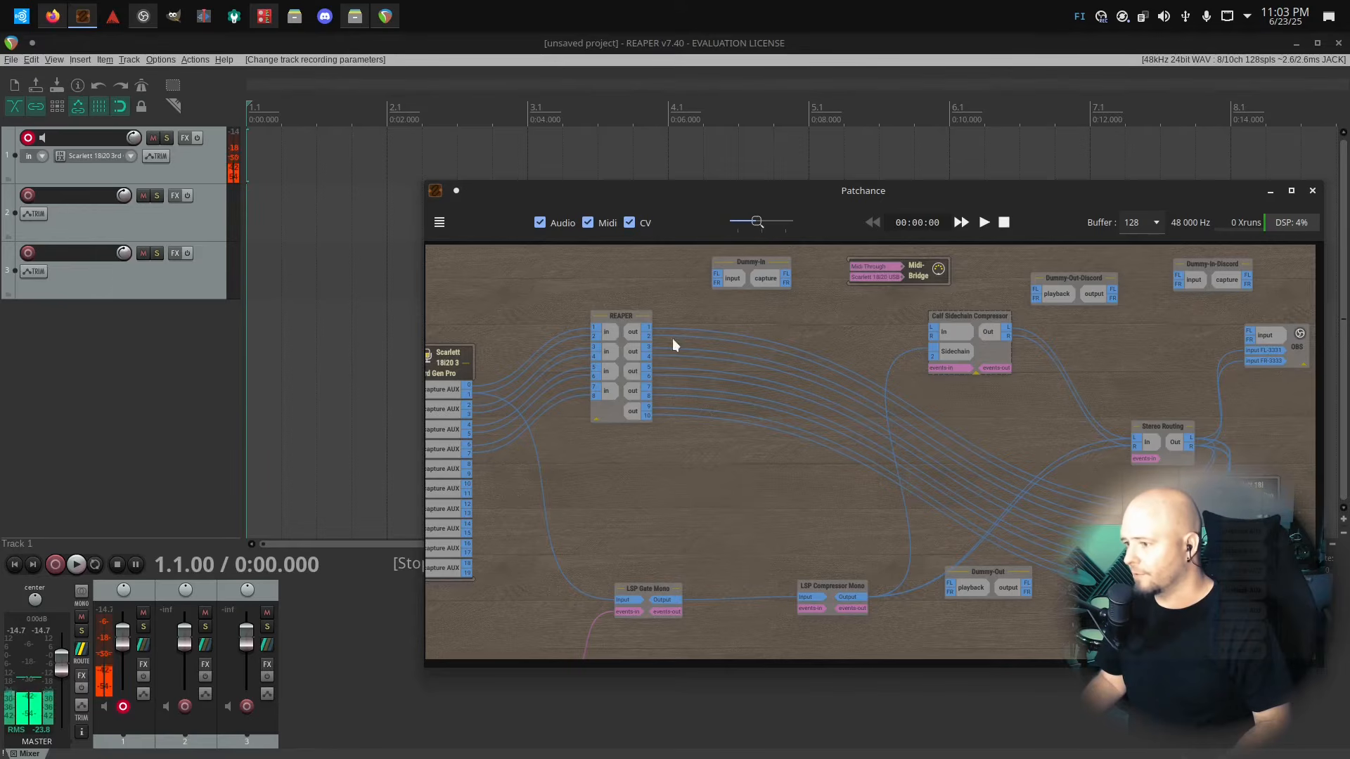
Move the Scarlett playback box beside REAPER's outputs and disconnect everything from its second and third playback pairs
{"action": "left_click_drag", "start_coordinate": [1250, 480], "coordinate": [744, 322]}
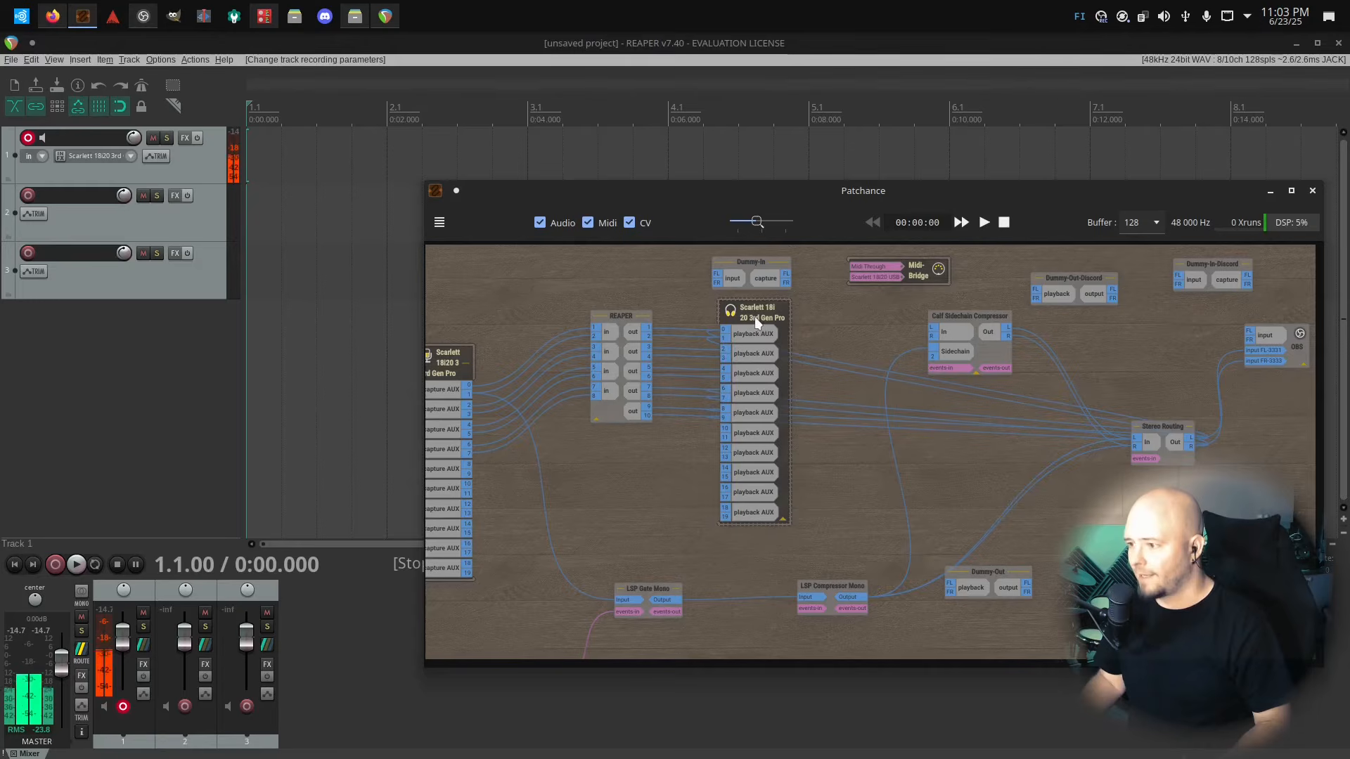
{"action": "right_click", "coordinate": [743, 356]}
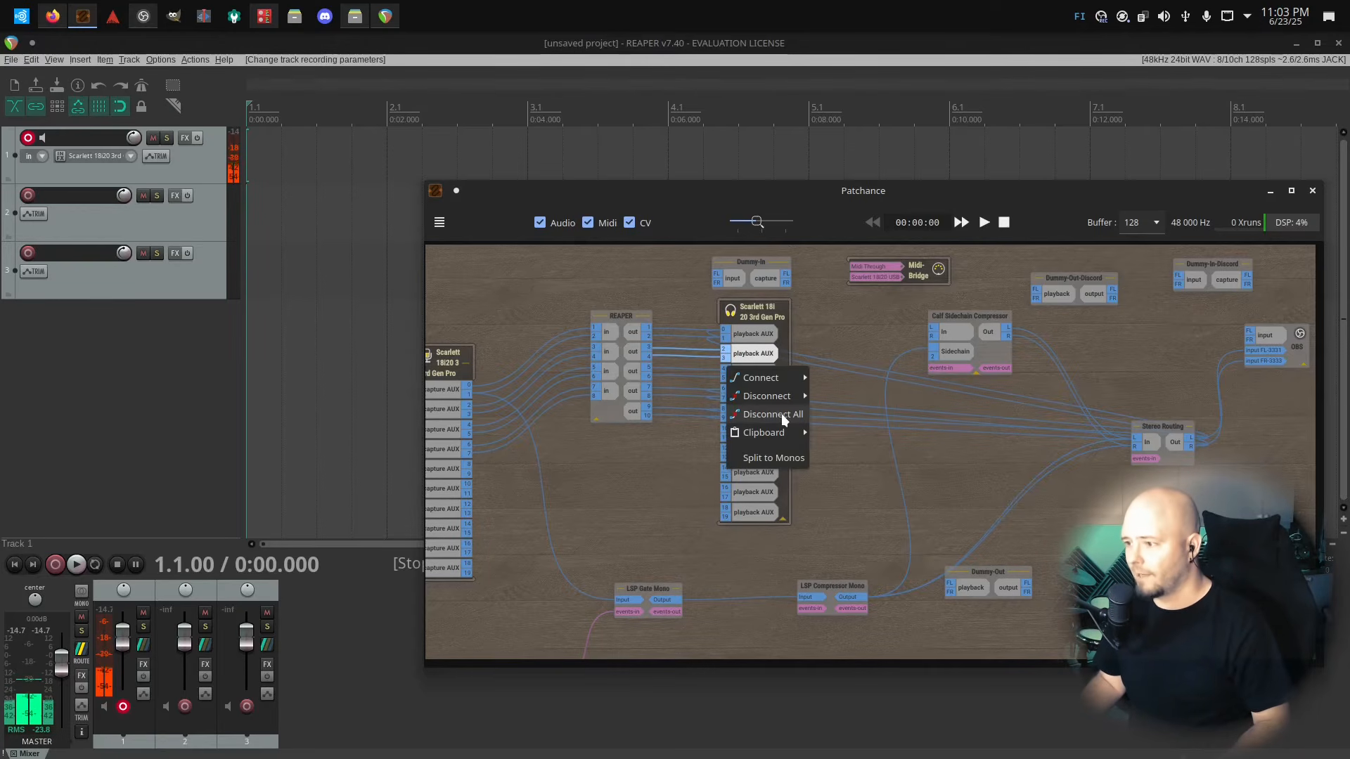
{"action": "left_click", "coordinate": [782, 413]}
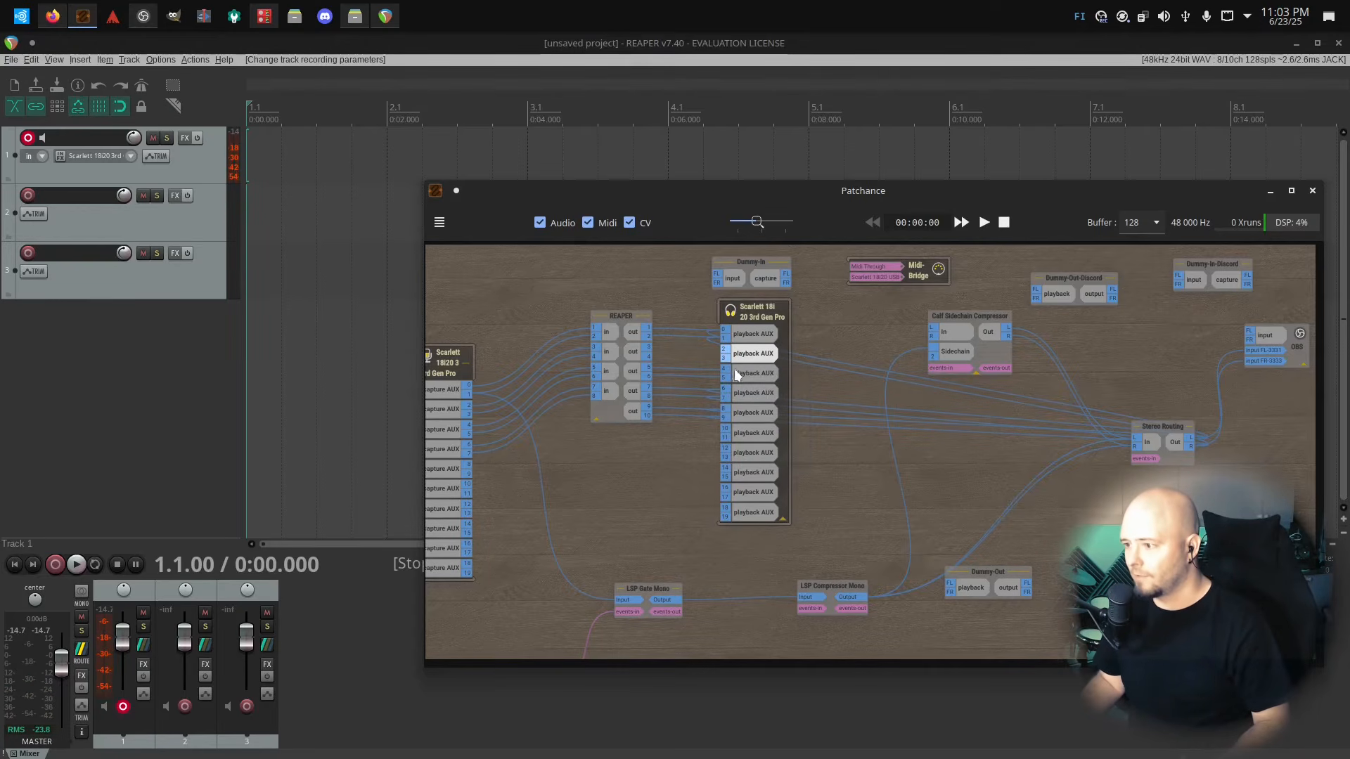
{"action": "right_click", "coordinate": [736, 374]}
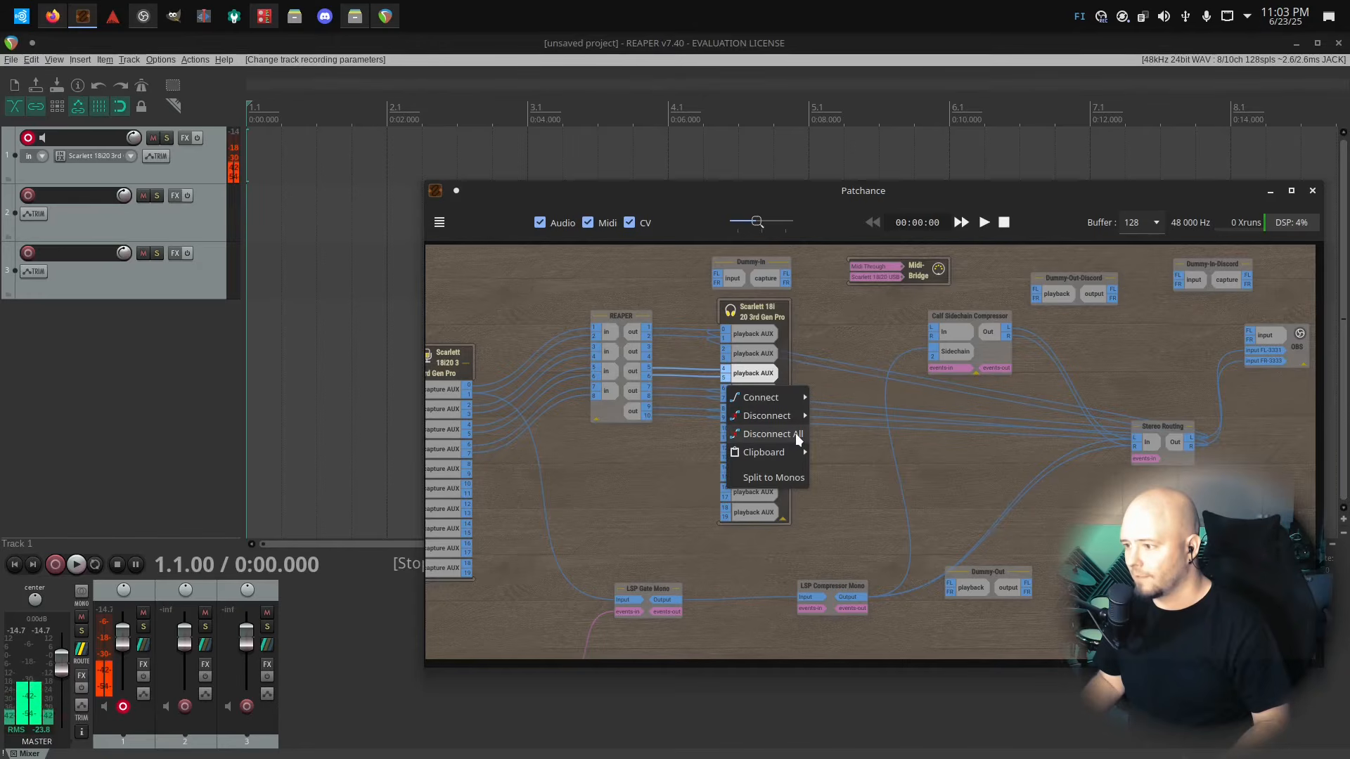
{"action": "left_click", "coordinate": [795, 433]}
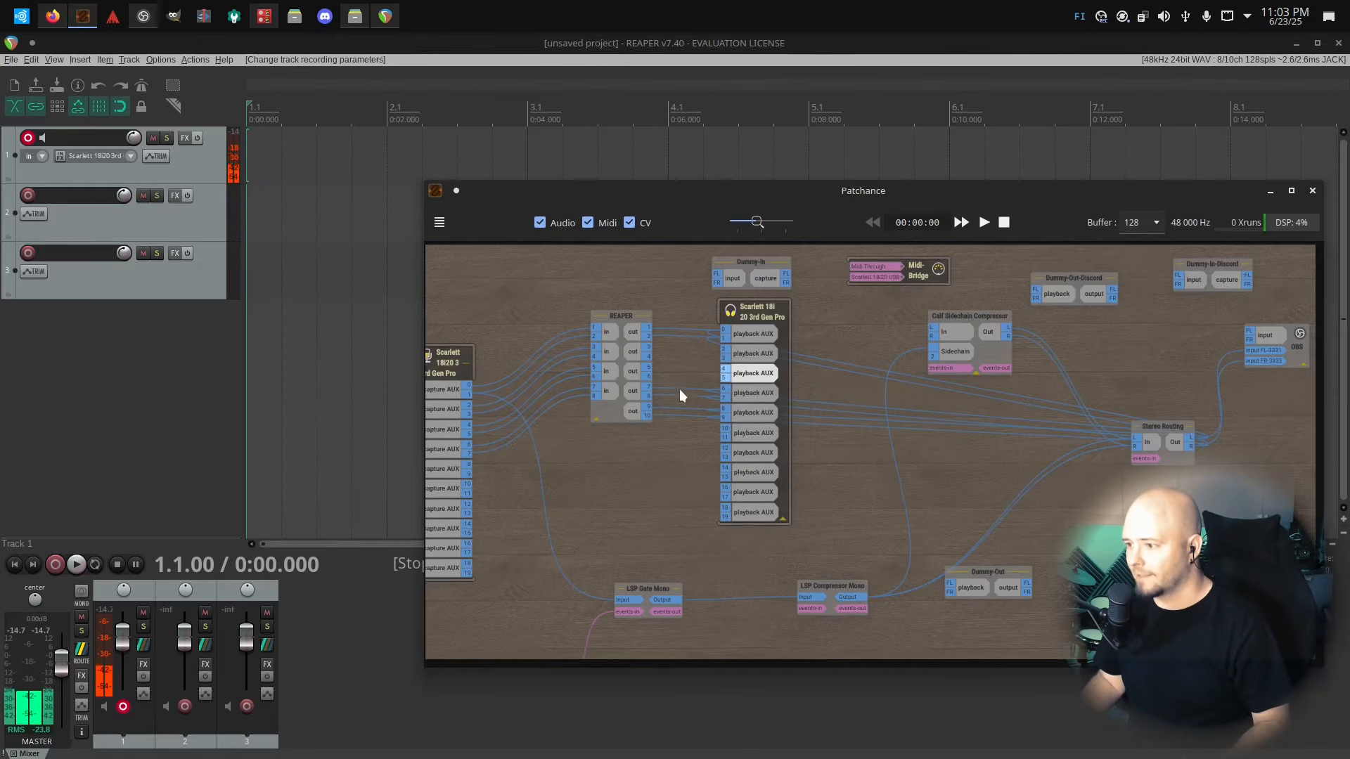
Move the Scarlett playback box back beyond Stereo Routing and connect REAPER's second output pair to the Calf Sidechain Compressor's In pair
{"action": "left_click_drag", "start_coordinate": [759, 316], "coordinate": [804, 324]}
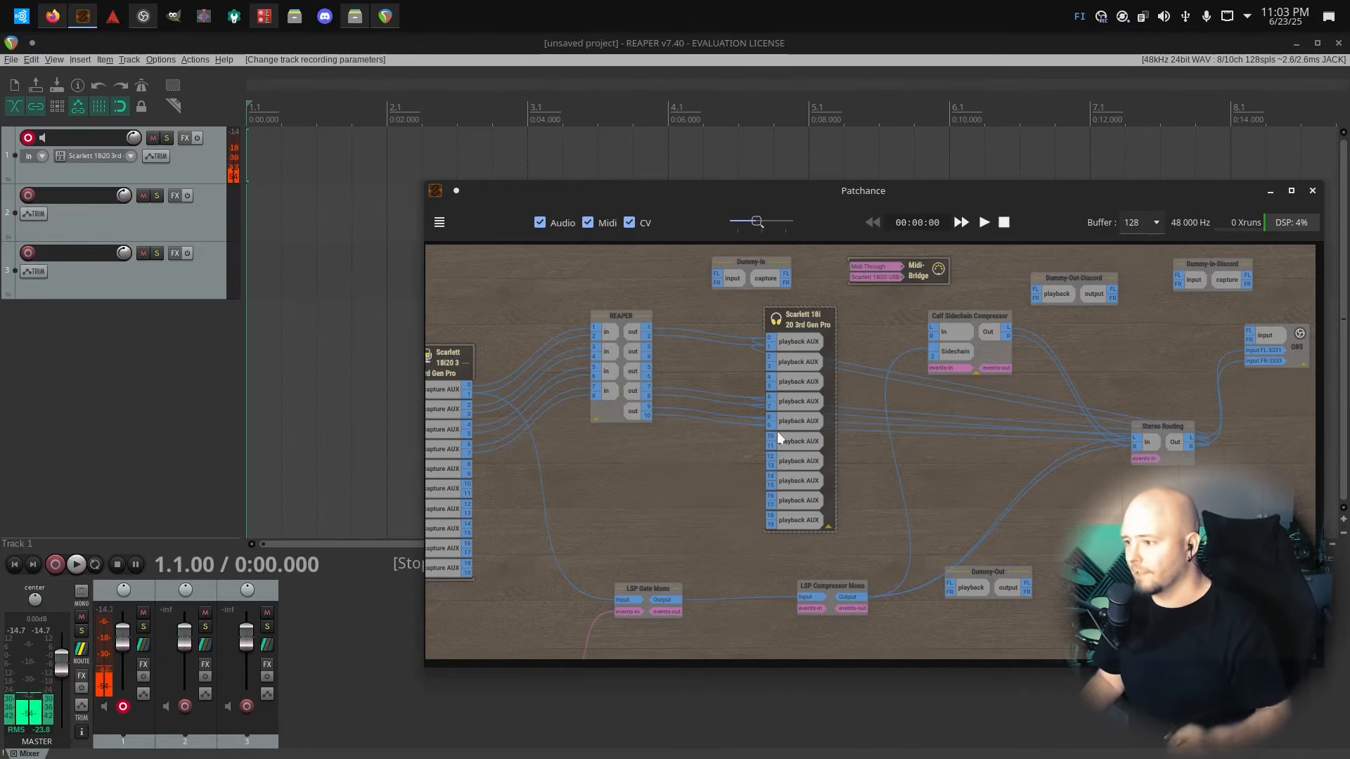
{"action": "left_click_drag", "start_coordinate": [806, 320], "coordinate": [1246, 395]}
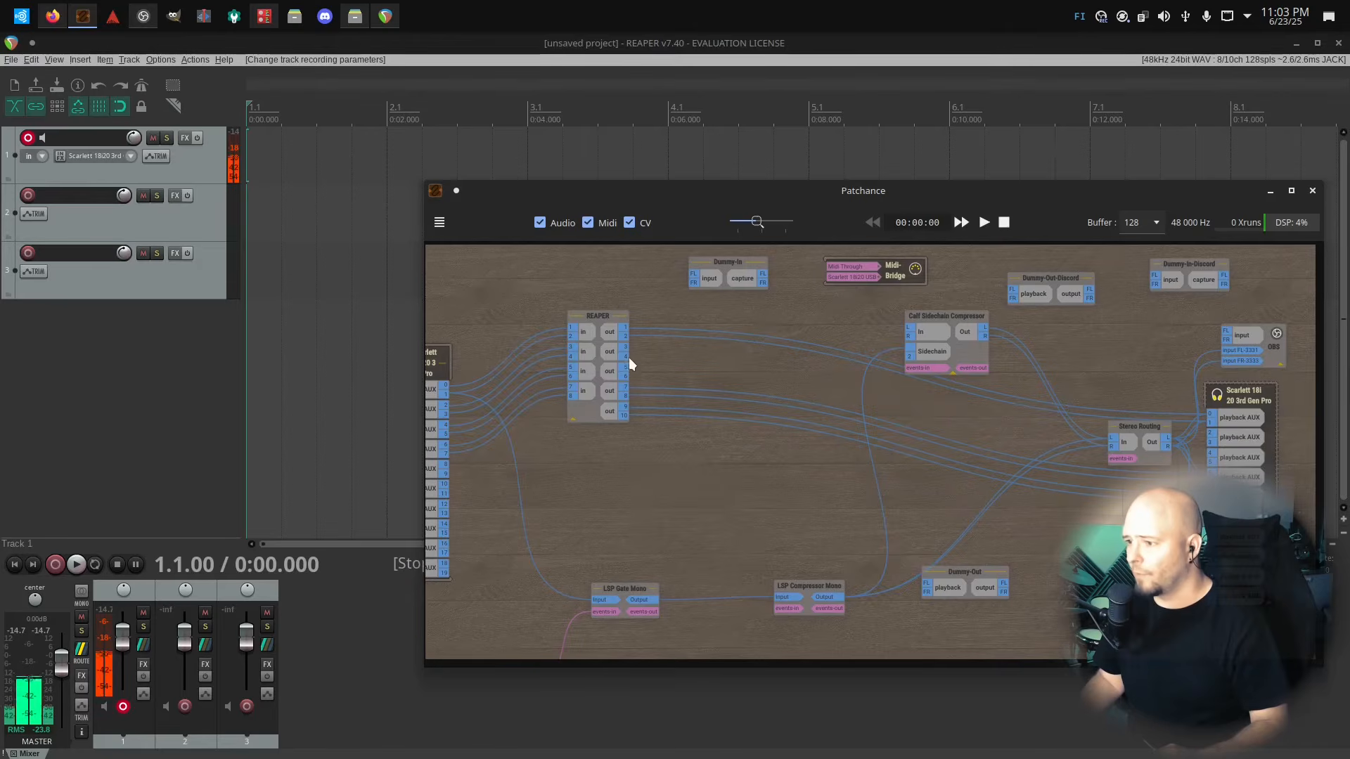
{"action": "left_click_drag", "start_coordinate": [610, 353], "coordinate": [946, 331]}
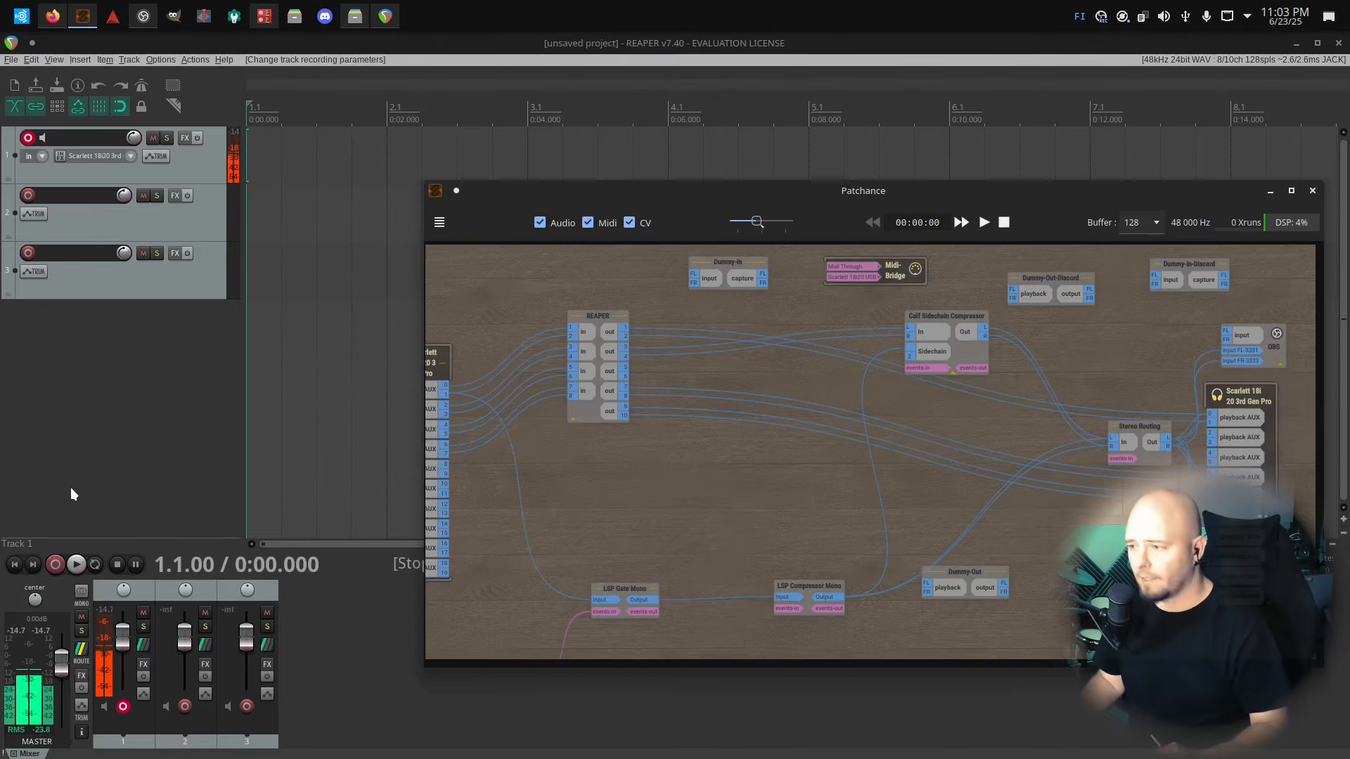
Return to REAPER, open the master track's outputs and examine the source channel options of its Scarlett hardware output
{"action": "left_click", "coordinate": [111, 381]}
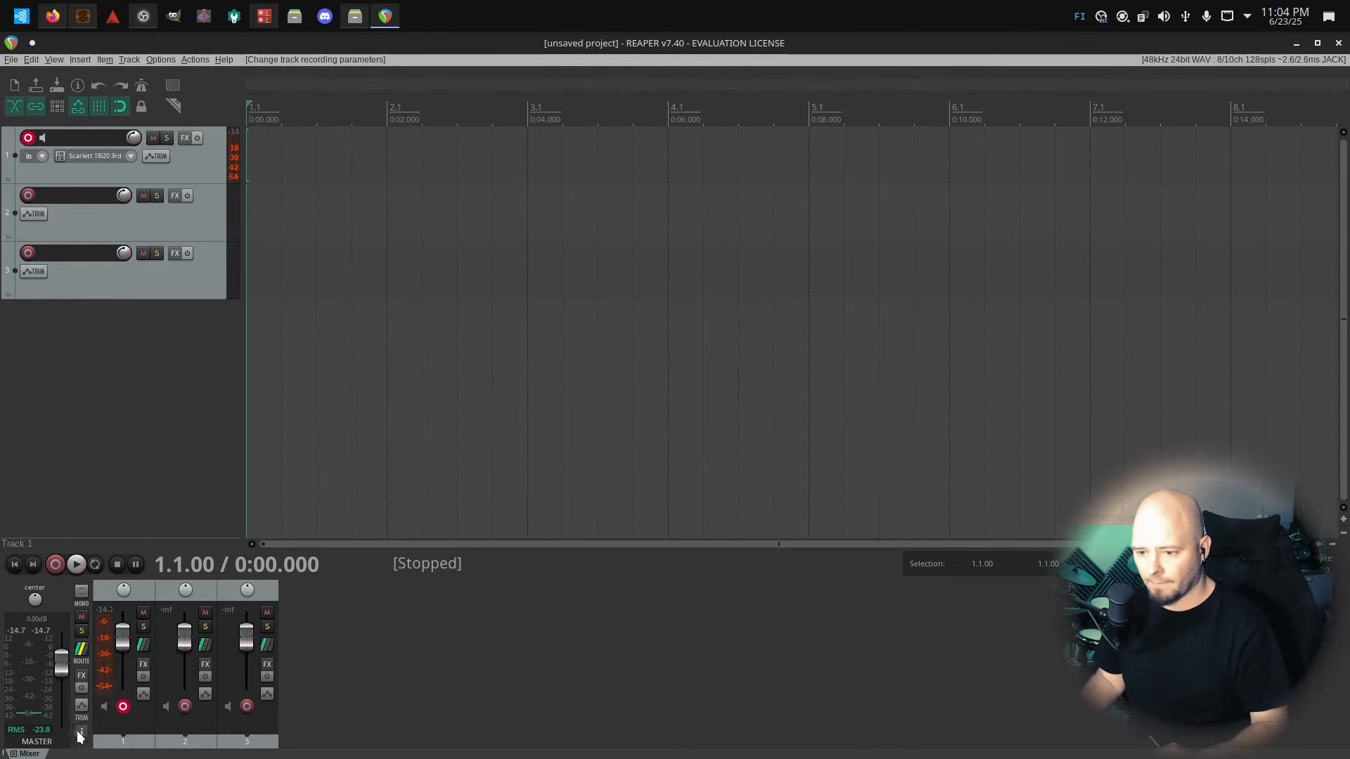
{"action": "left_click", "coordinate": [87, 652]}
{"action": "left_click_drag", "start_coordinate": [141, 517], "coordinate": [151, 208]}
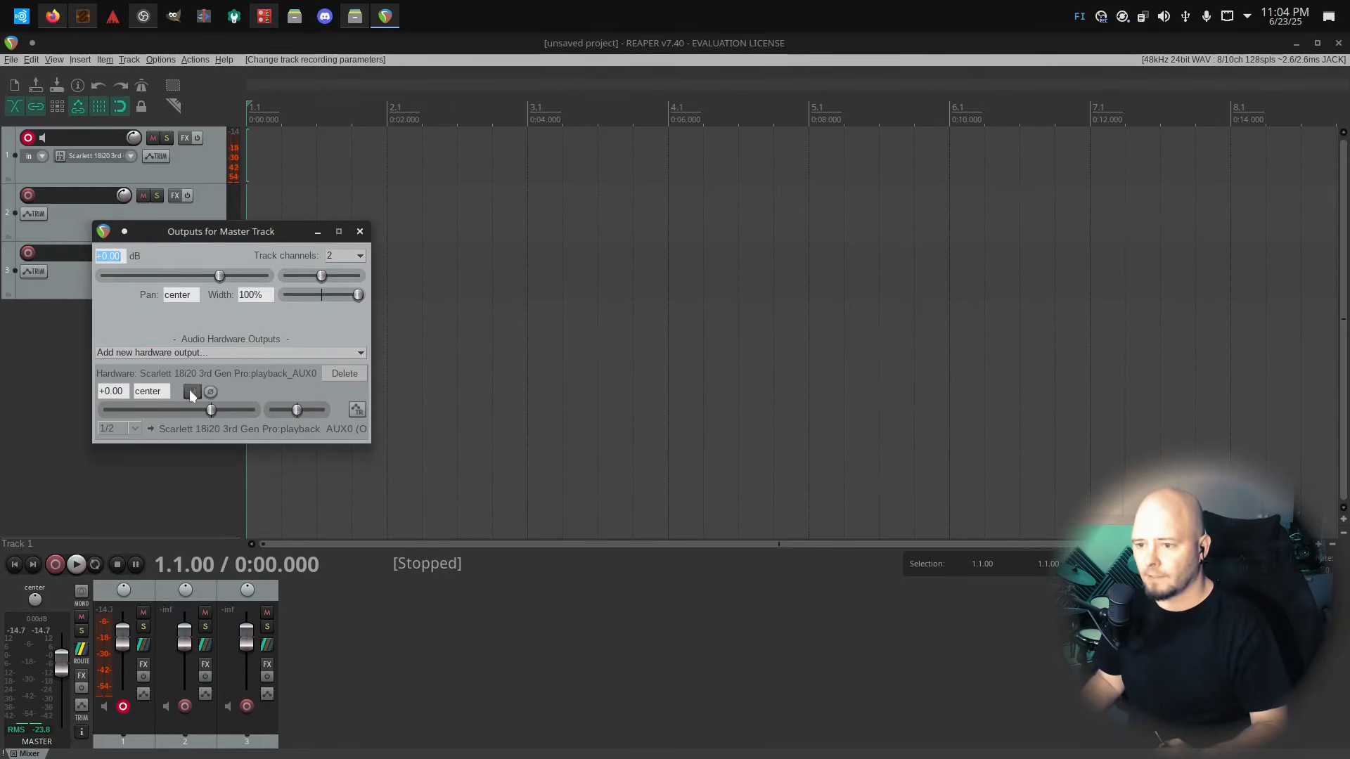
{"action": "left_click", "coordinate": [135, 429]}
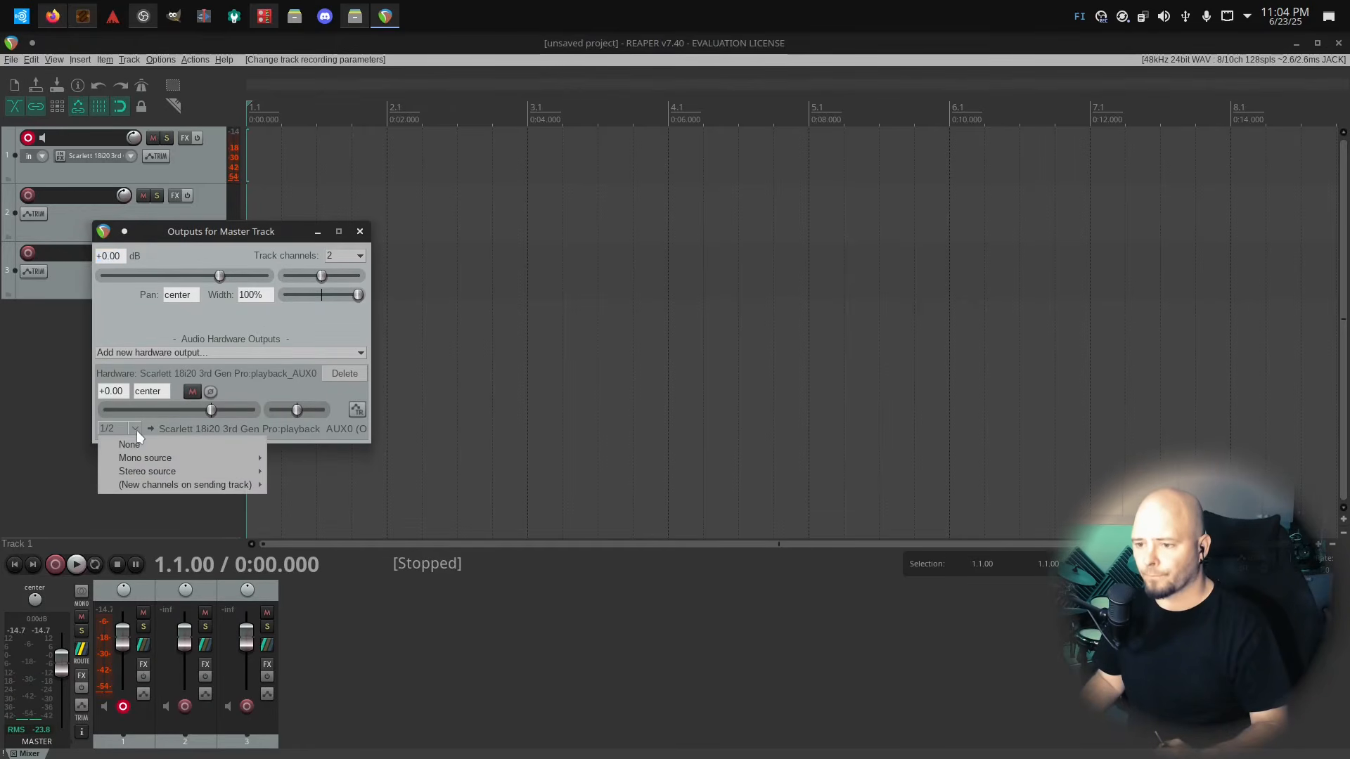
{"action": "mouse_move", "coordinate": [148, 477]}
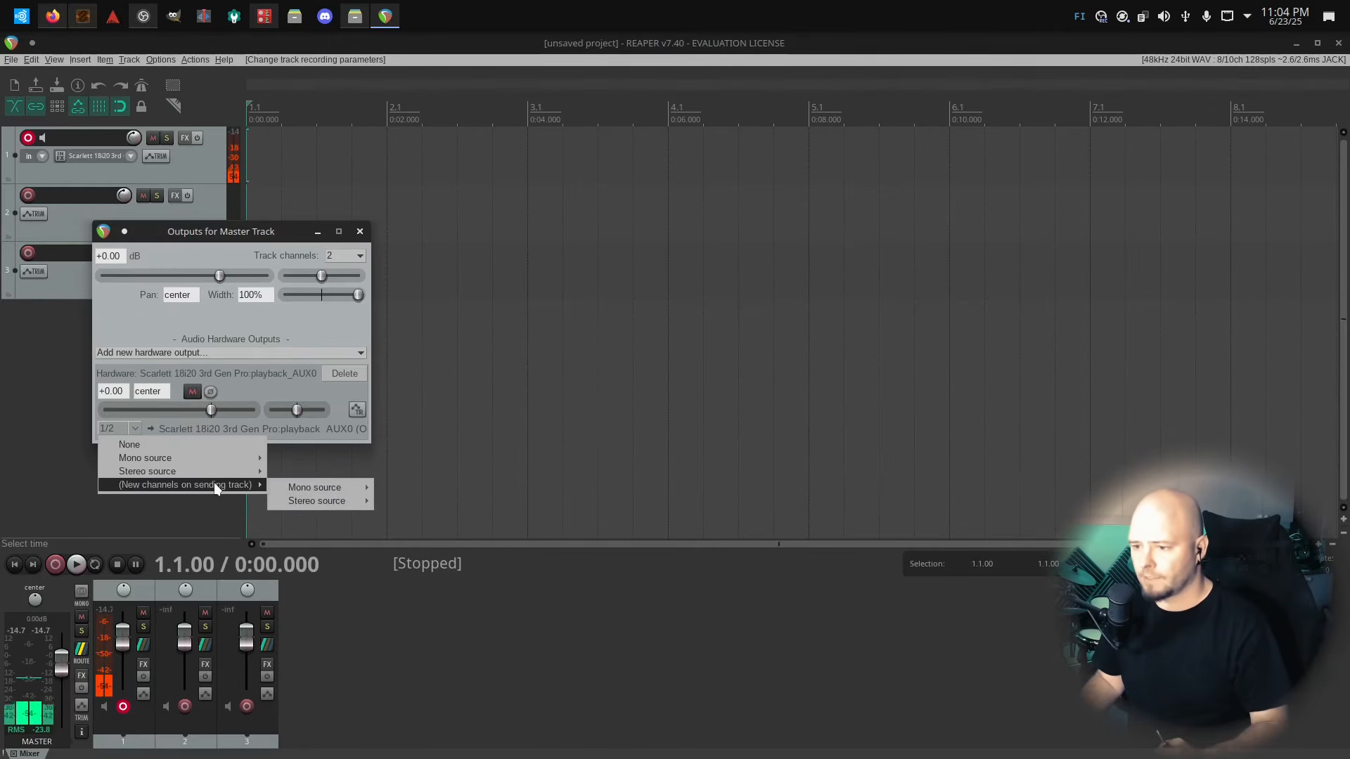
{"action": "mouse_move", "coordinate": [251, 473]}
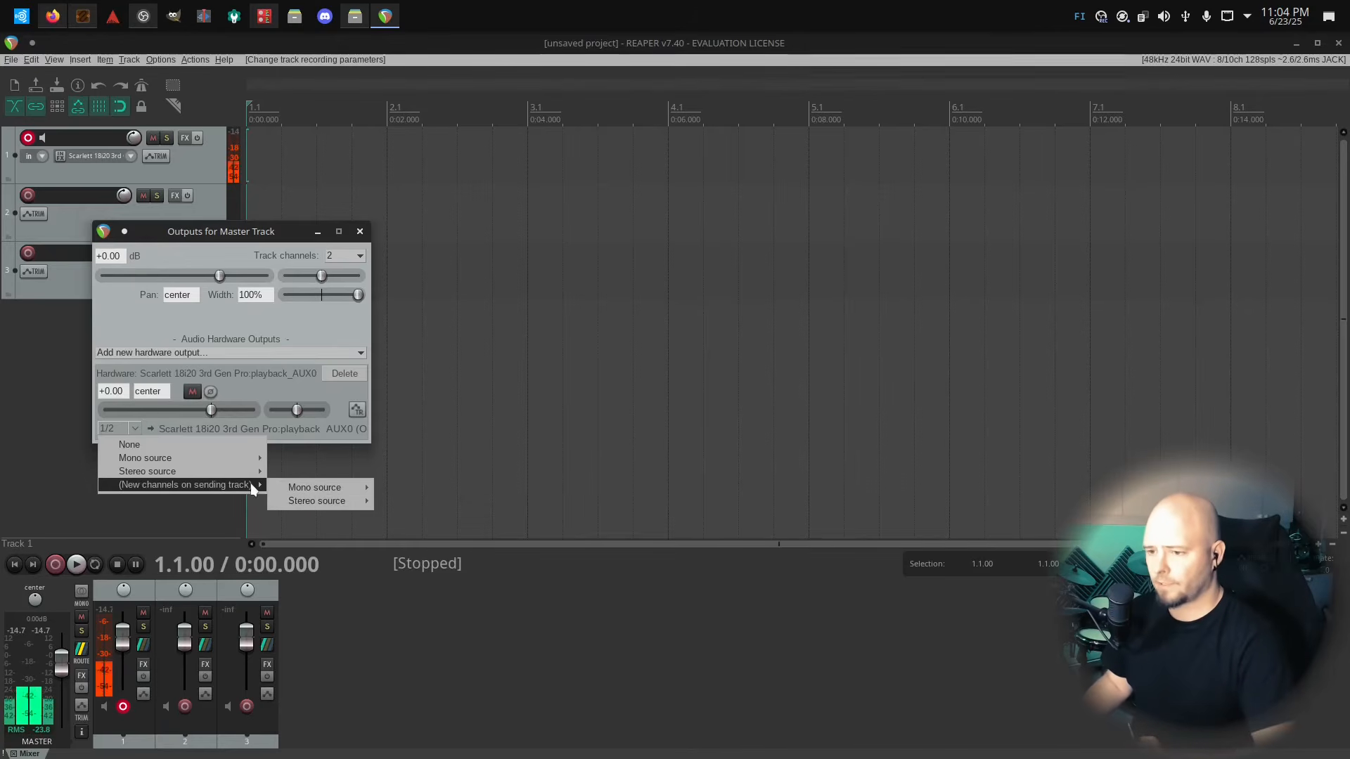
{"action": "mouse_move", "coordinate": [327, 502]}
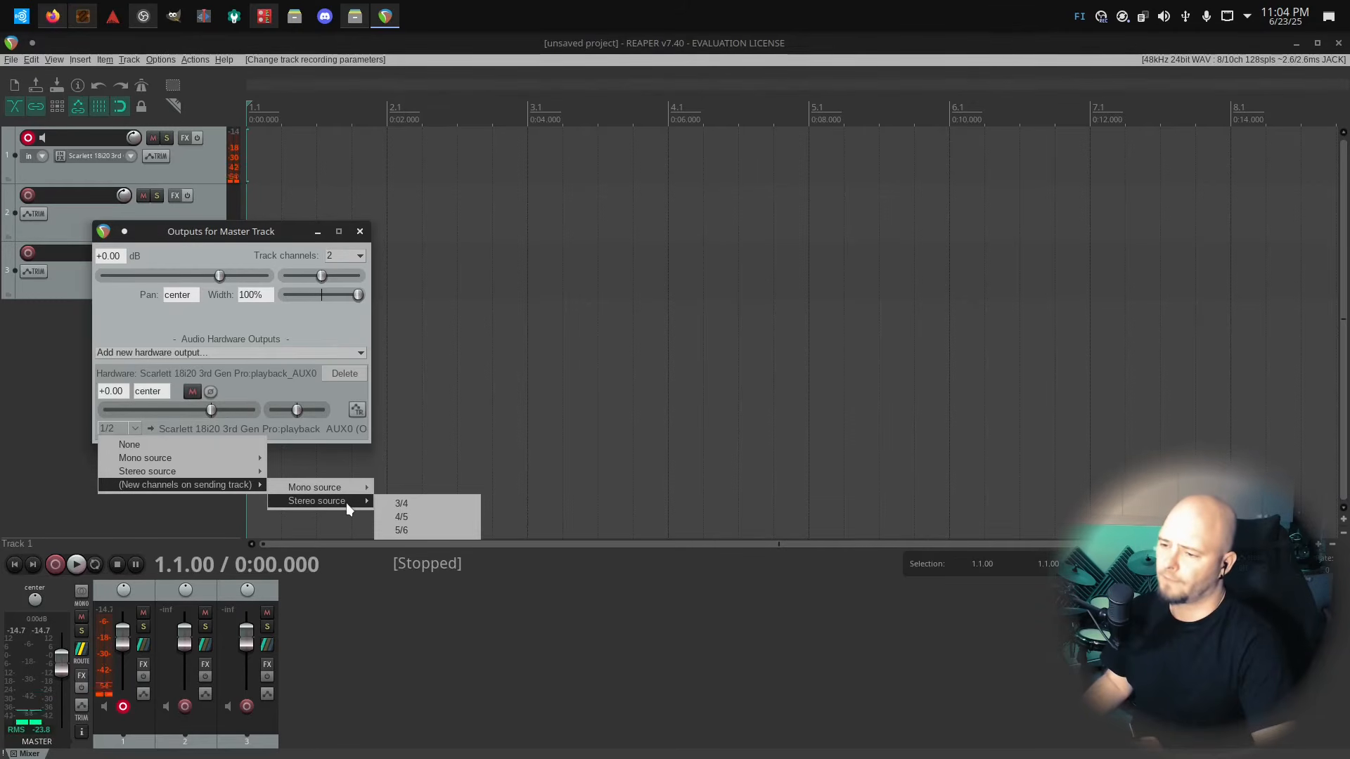
Switch to Patchance, check the link between REAPER's second output pair and the Calf Sidechain Compressor, and return to REAPER
{"action": "left_click", "coordinate": [91, 21]}
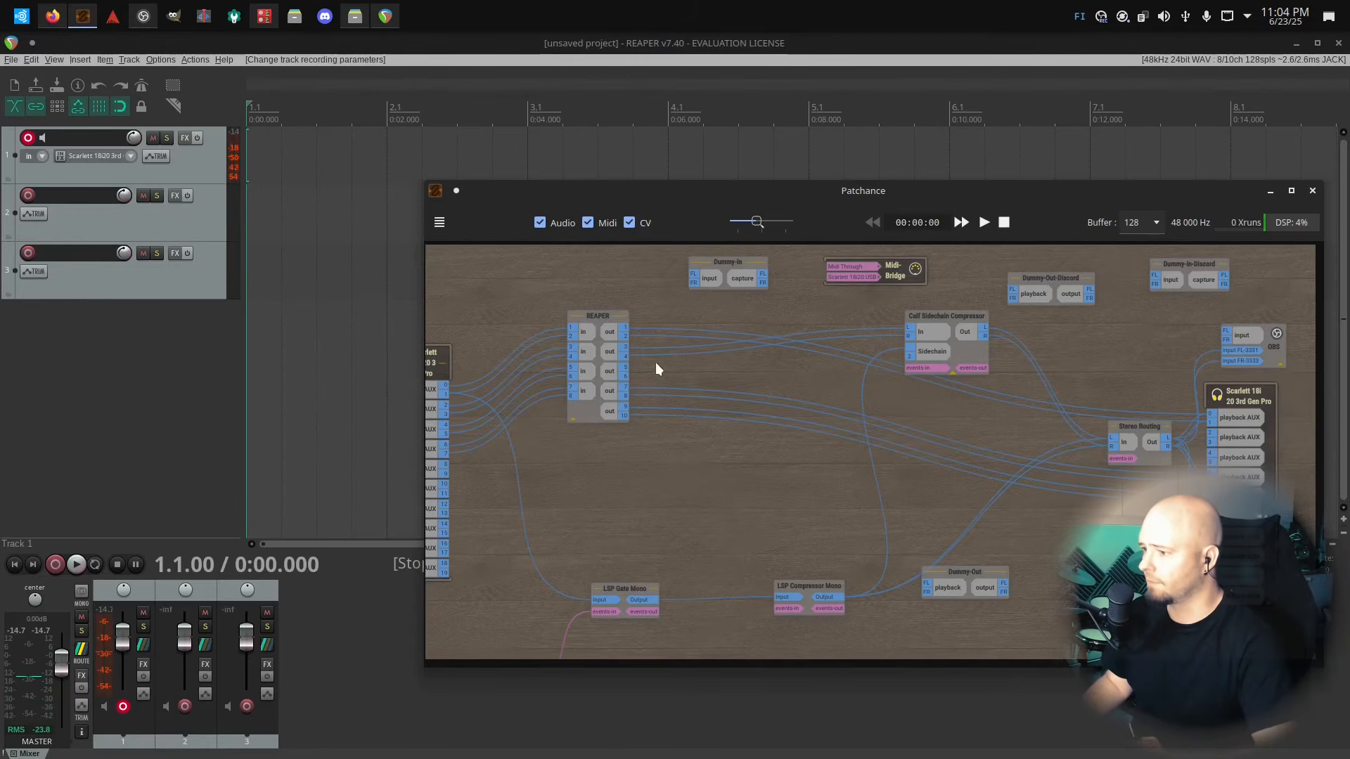
{"action": "left_click_drag", "start_coordinate": [617, 353], "coordinate": [928, 332]}
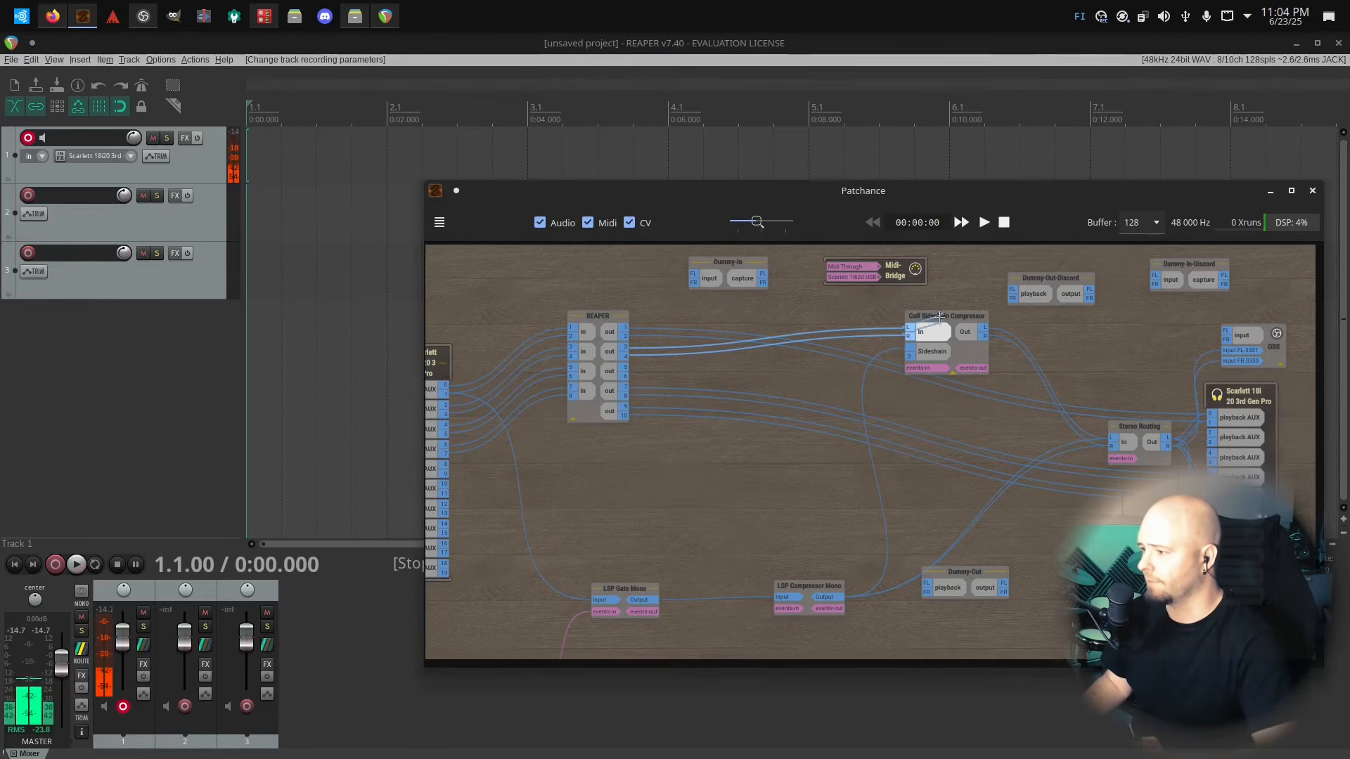
{"action": "left_click", "coordinate": [255, 482]}
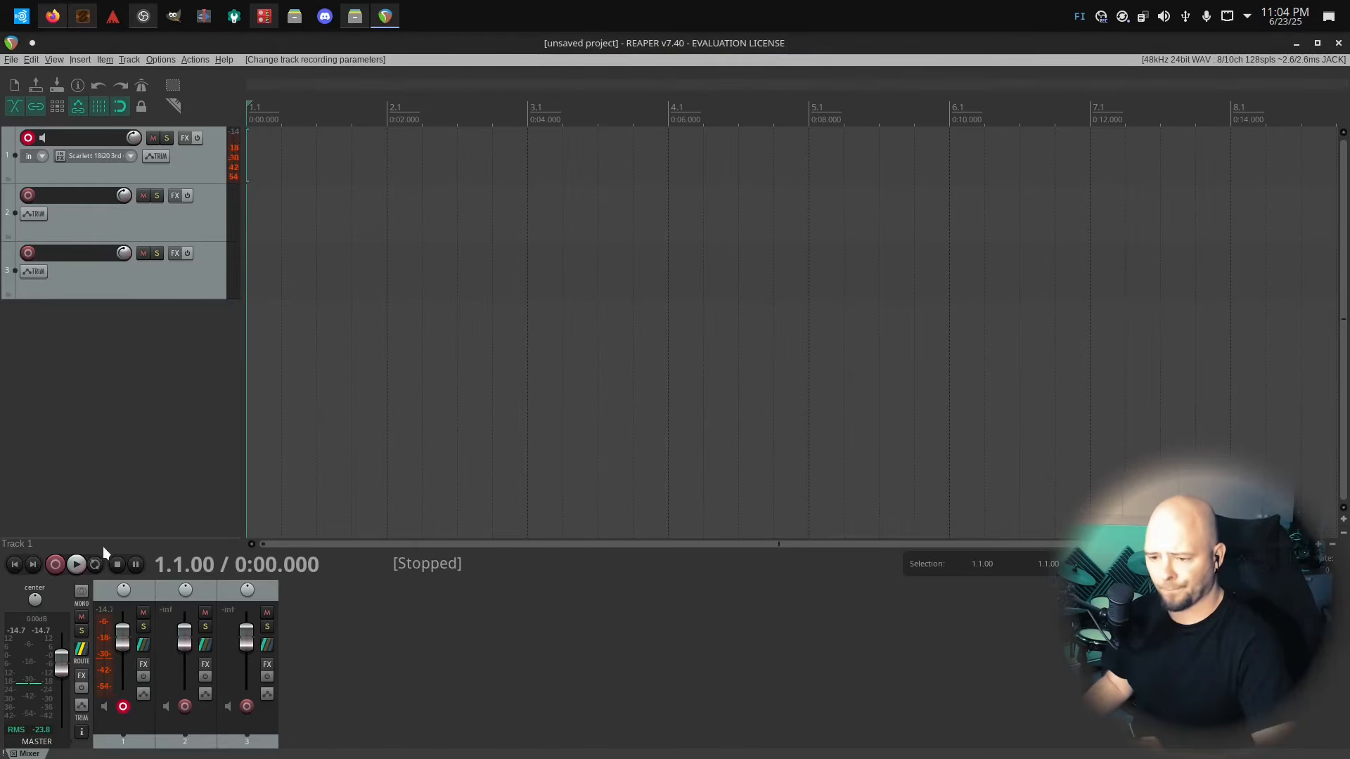
Add the stereo hardware output Calf Sidechain Compressor:In L (Output 3) / In R (Output 4) to the master track
{"action": "left_click", "coordinate": [80, 649]}
{"action": "left_click_drag", "start_coordinate": [249, 543], "coordinate": [384, 260]}
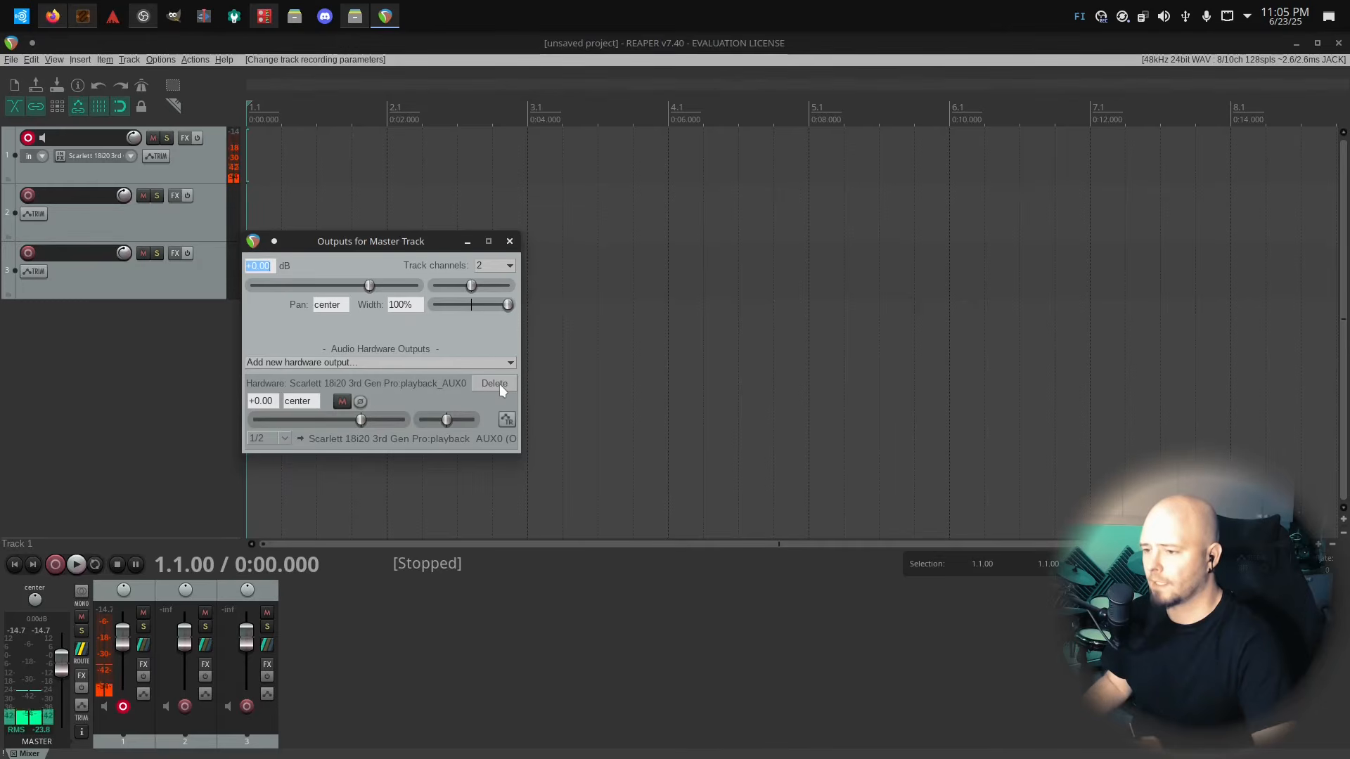
{"action": "left_click", "coordinate": [284, 437]}
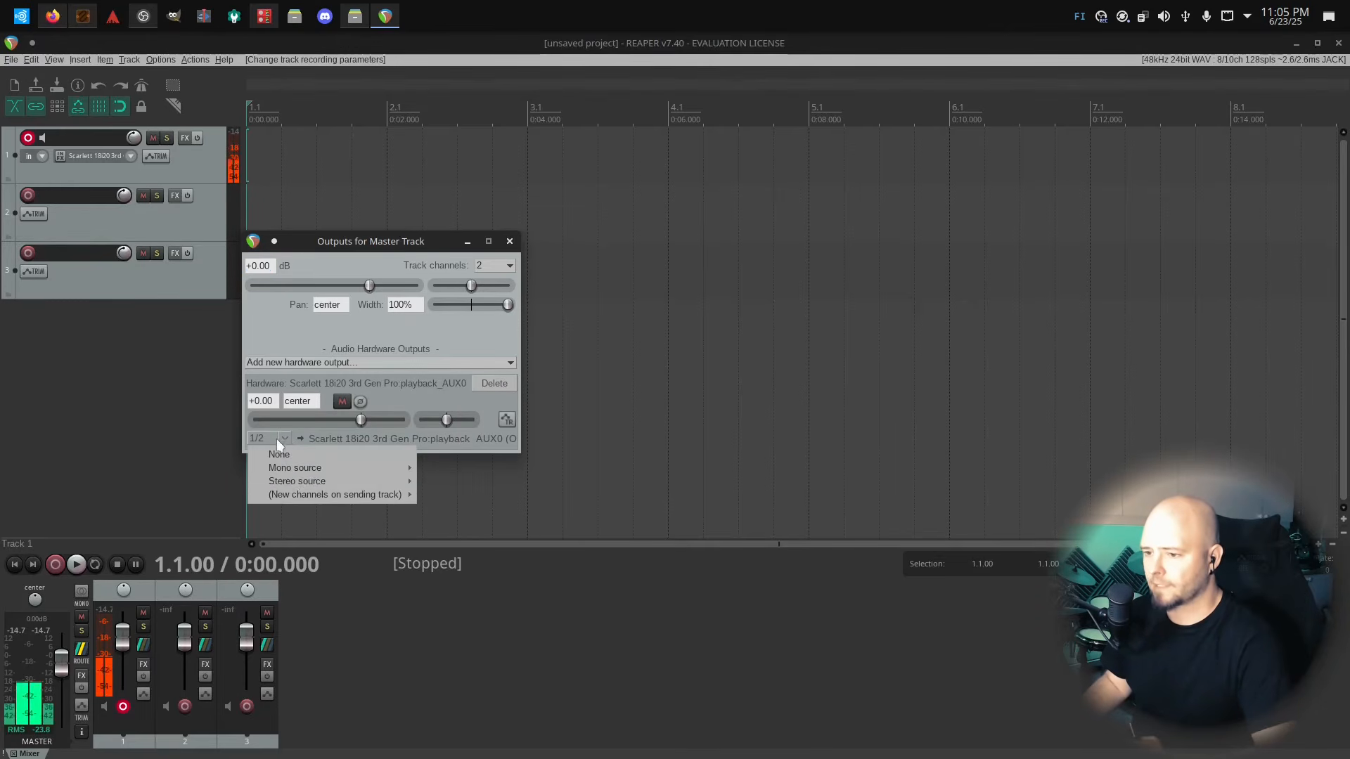
{"action": "mouse_move", "coordinate": [308, 481]}
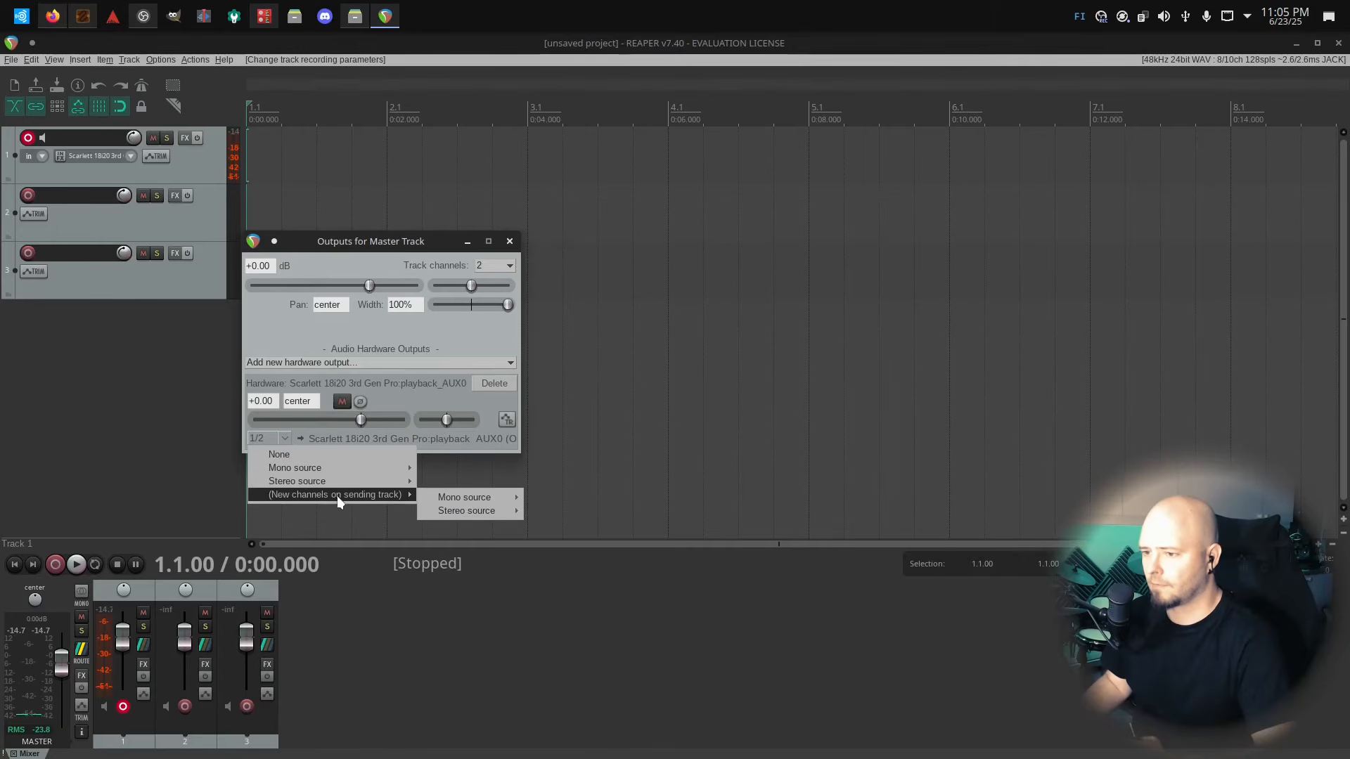
{"action": "left_click", "coordinate": [406, 353]}
{"action": "left_click", "coordinate": [398, 360]}
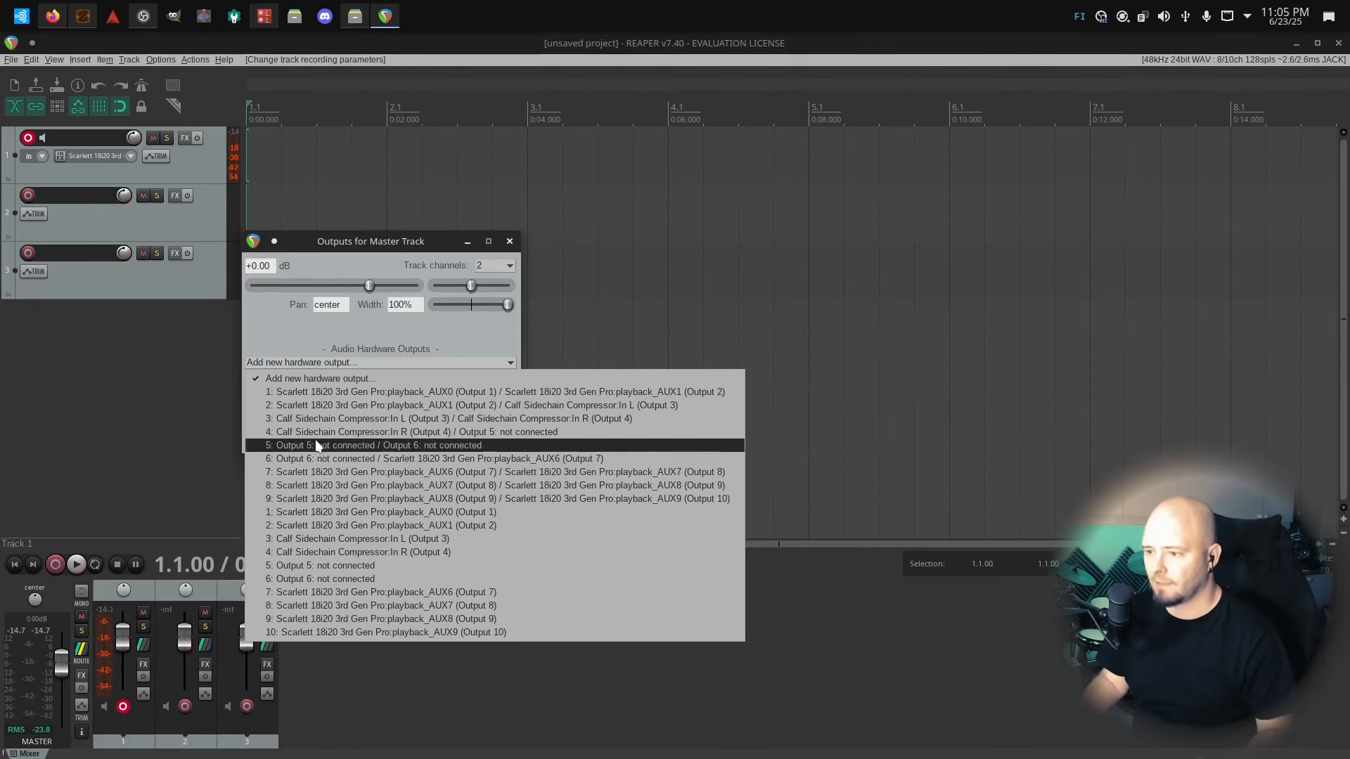
{"action": "left_click", "coordinate": [317, 421]}
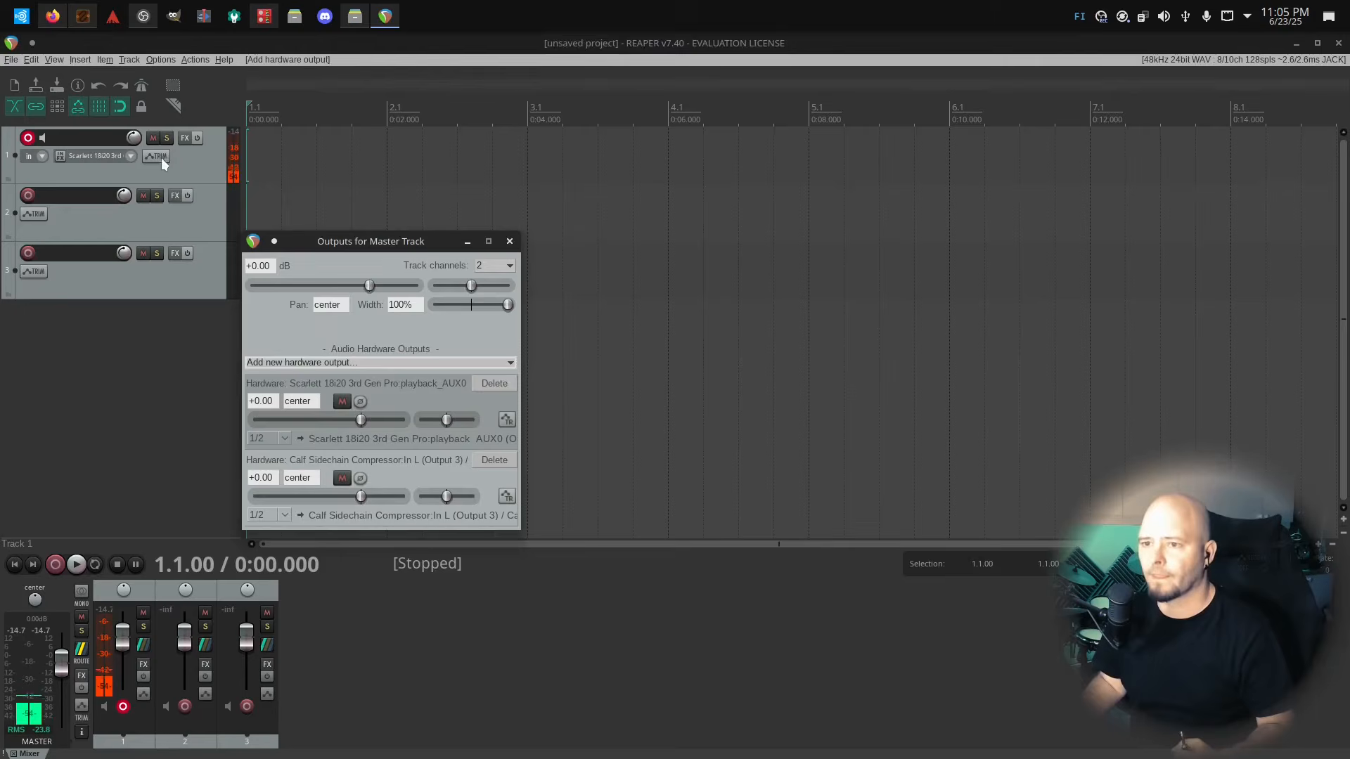
Set track 1's recording input to a mono Scarlett 18i20 channel
{"action": "left_click", "coordinate": [191, 160]}
{"action": "left_click", "coordinate": [129, 157]}
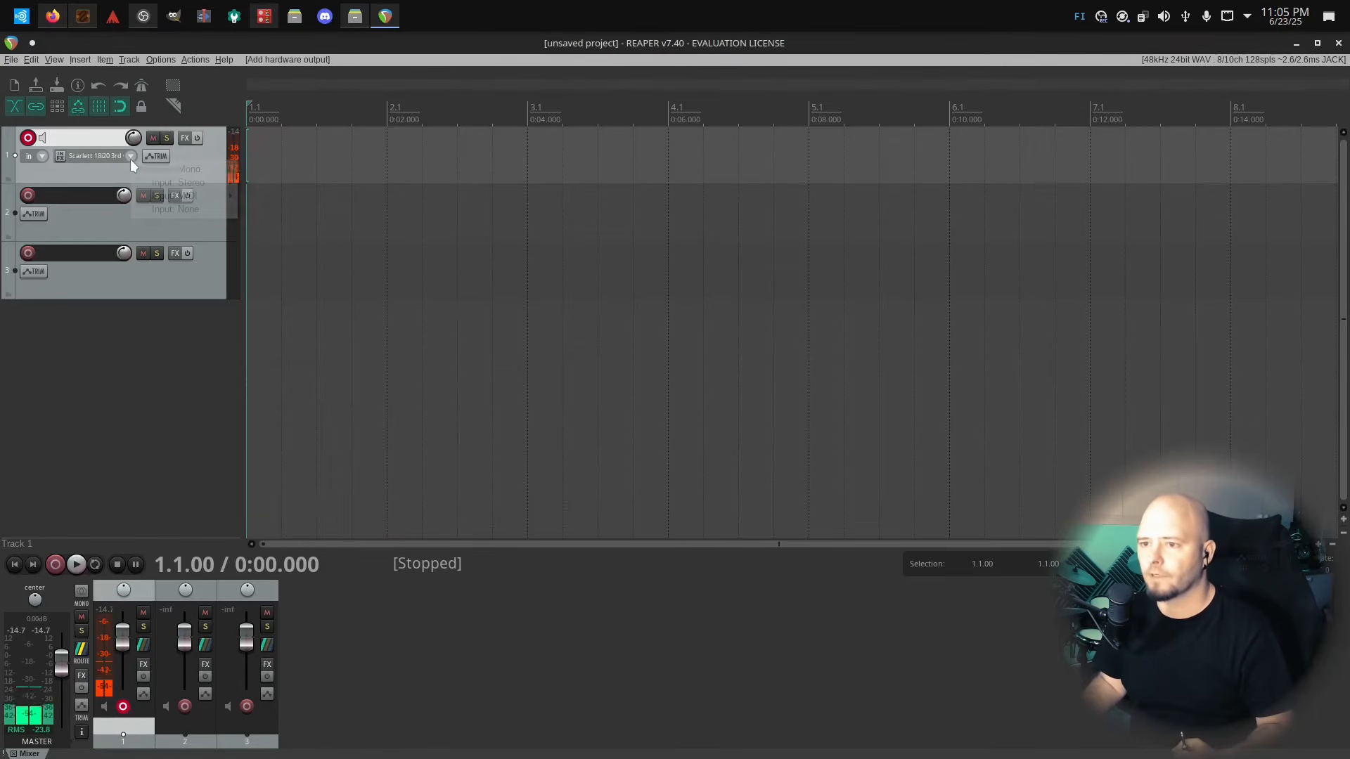
{"action": "mouse_move", "coordinate": [176, 176]}
{"action": "left_click", "coordinate": [313, 173]}
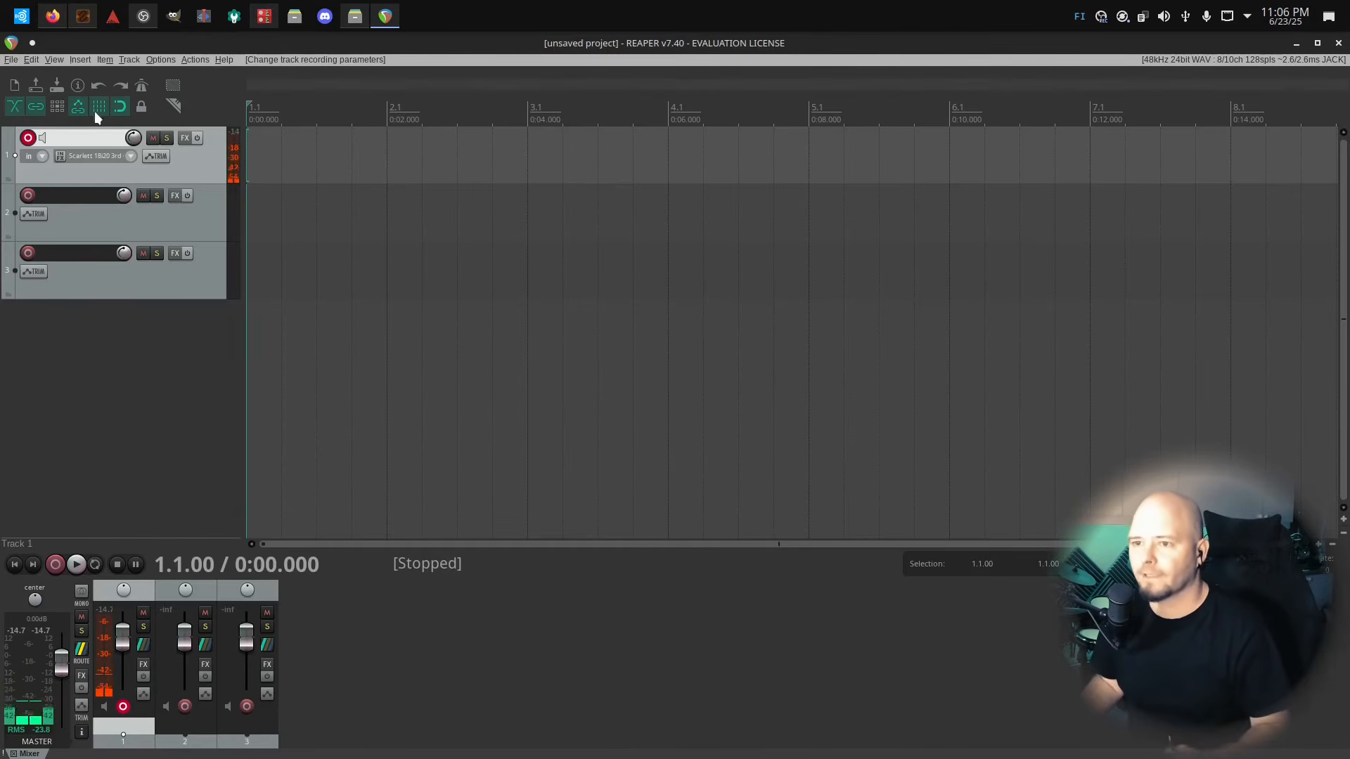
Switch to Patchance and move the REAPER and Calf Sidechain Compressor boxes closer together
{"action": "left_click", "coordinate": [87, 20]}
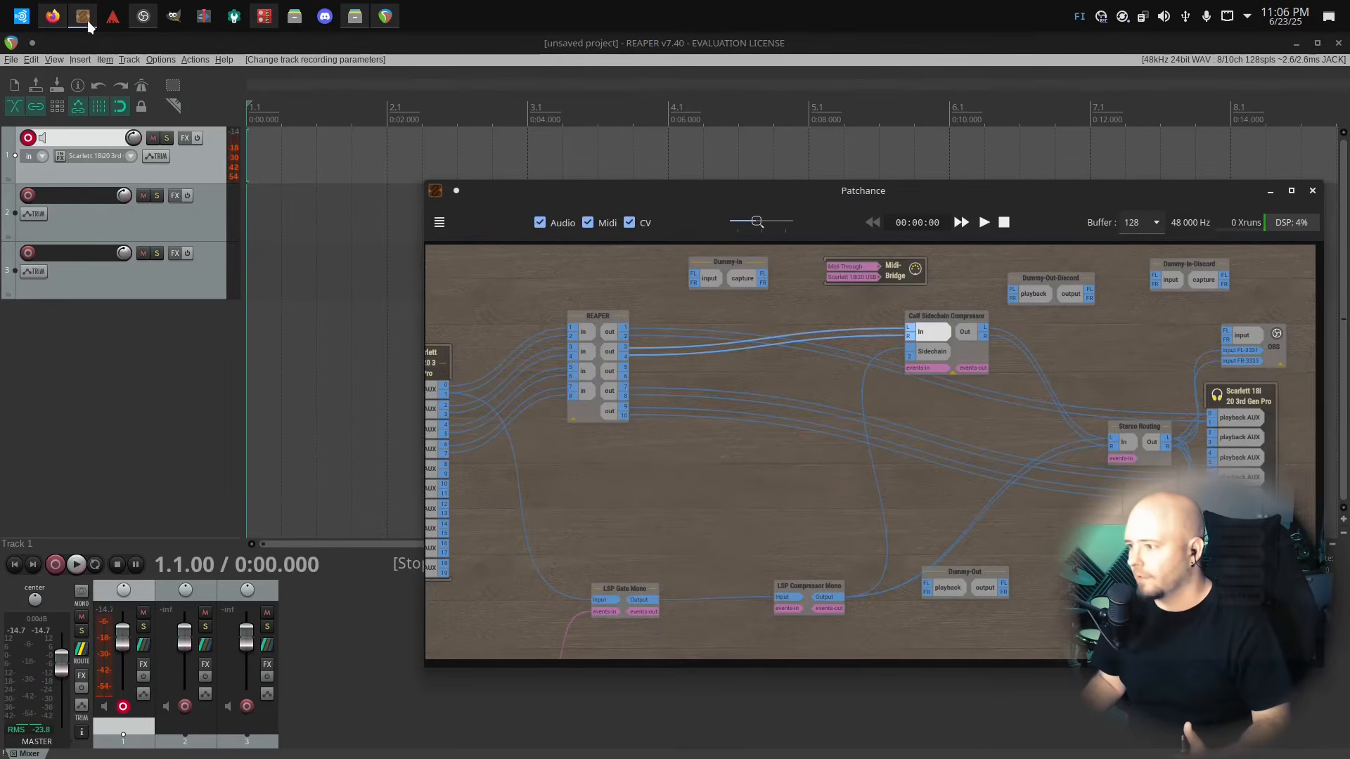
{"action": "left_click_drag", "start_coordinate": [588, 320], "coordinate": [635, 349]}
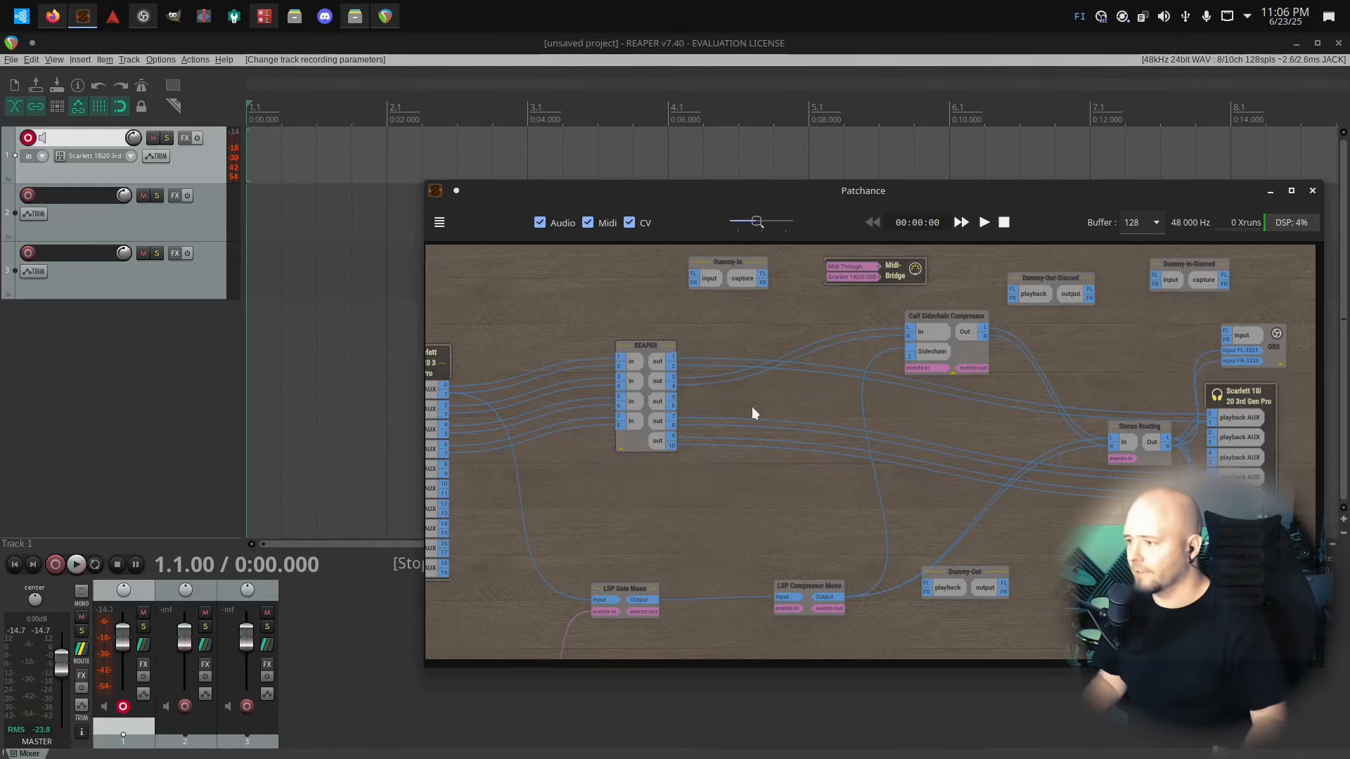
{"action": "left_click_drag", "start_coordinate": [968, 317], "coordinate": [945, 310]}
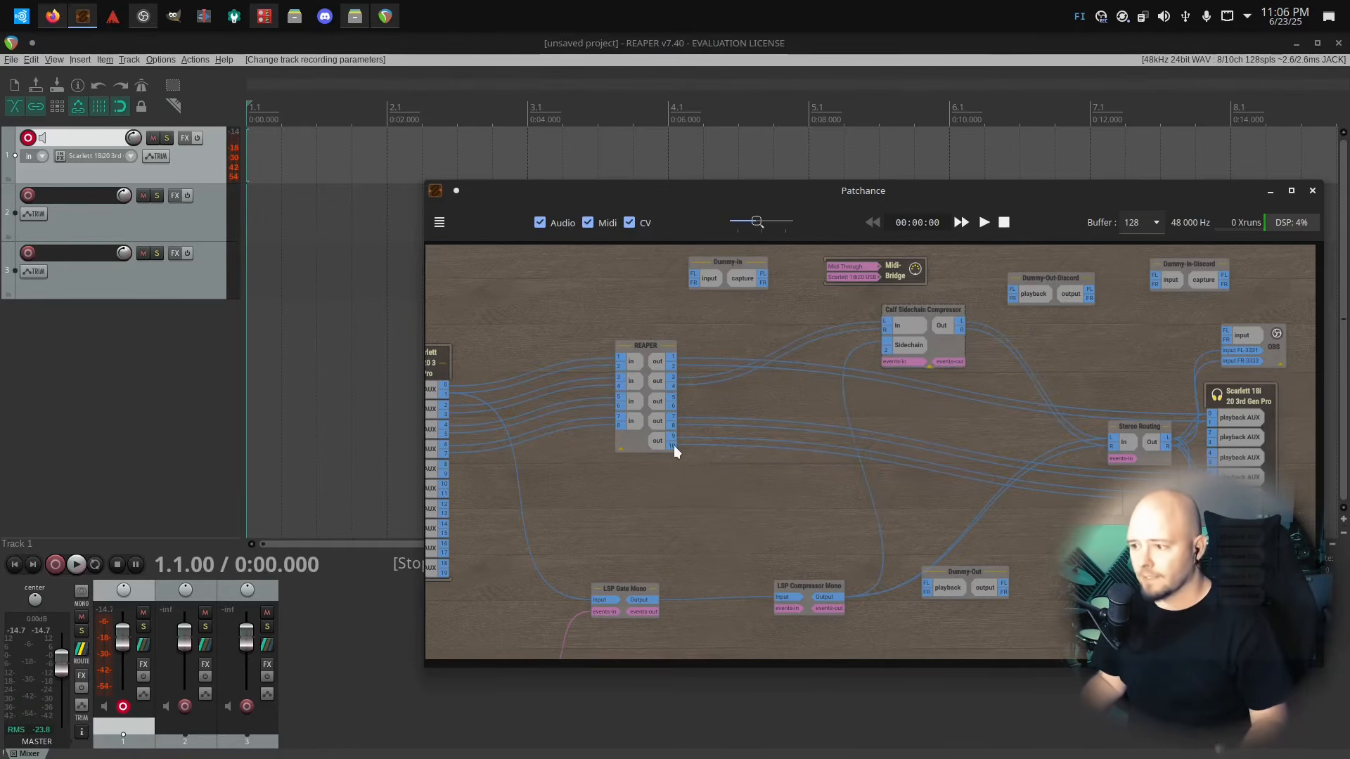
Return to REAPER and set the JACK audio device's output channels to 2
{"action": "left_click", "coordinate": [124, 399]}
{"action": "left_click", "coordinate": [161, 61]}
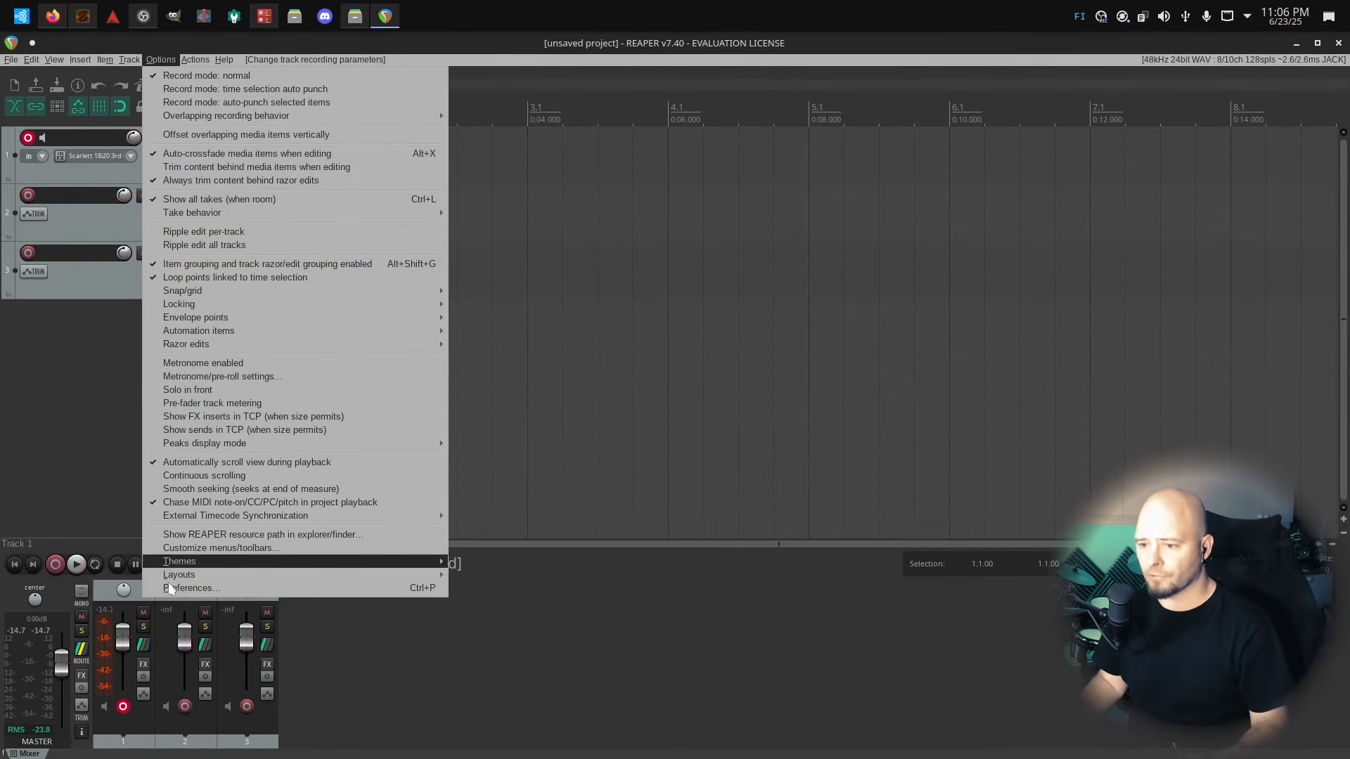
{"action": "left_click", "coordinate": [226, 591]}
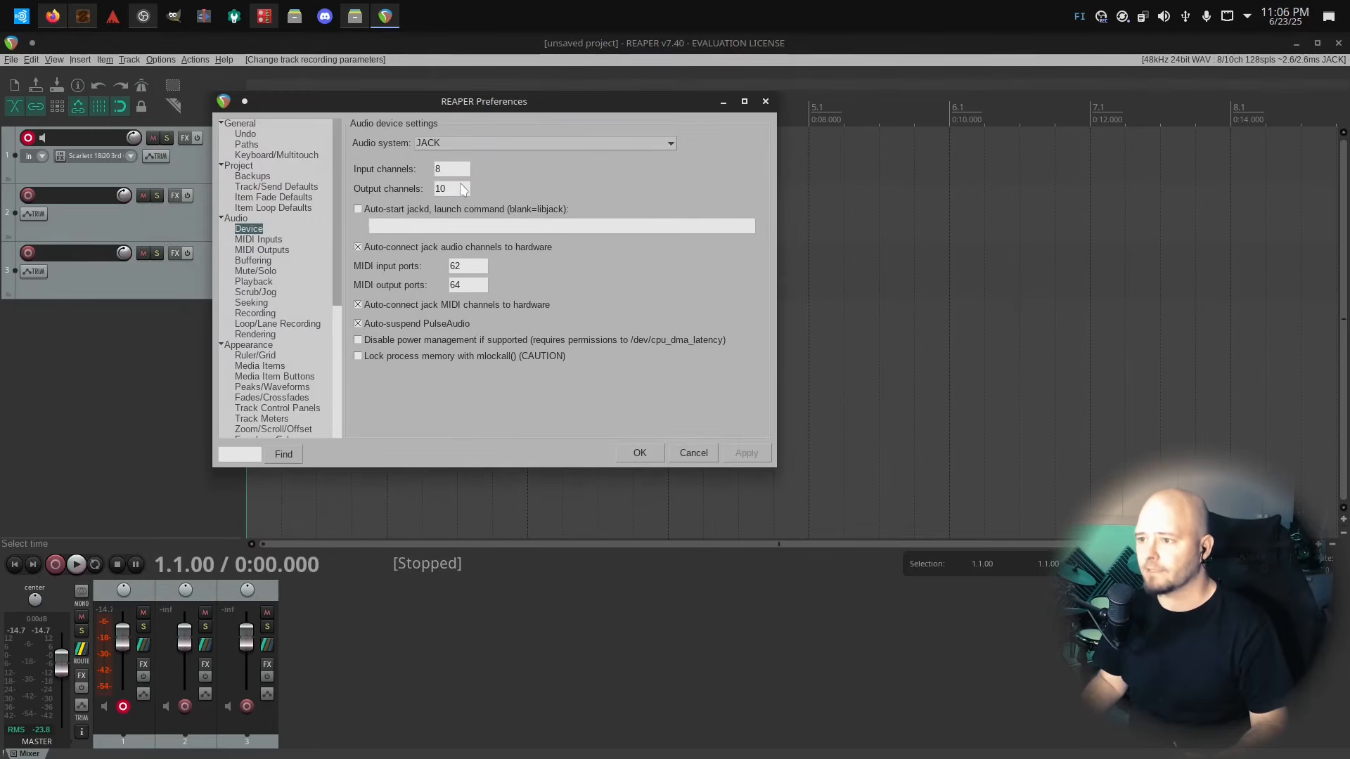
{"action": "type", "text": "2"}
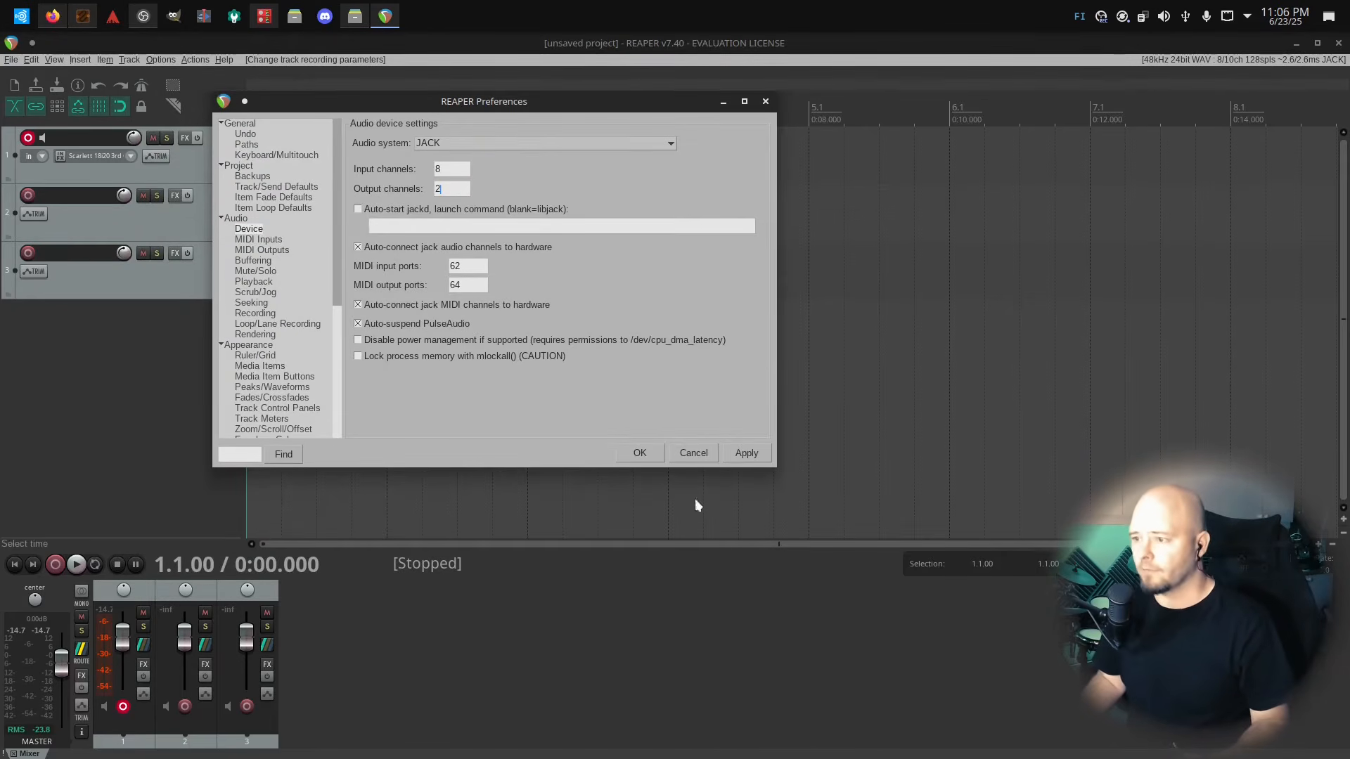
{"action": "left_click", "coordinate": [659, 453]}
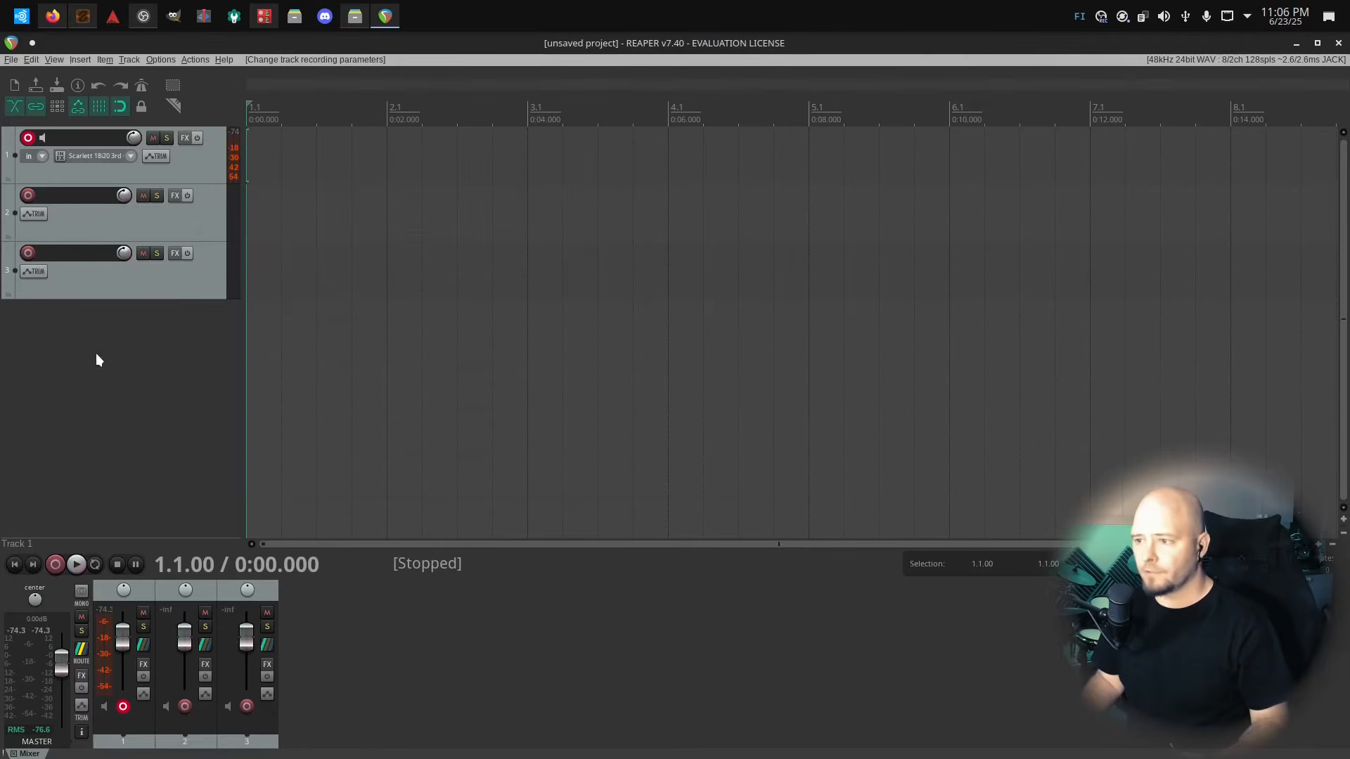
In Patchance, disconnect REAPER's output pair from the Scarlett playback and connect it to the Calf Sidechain Compressor's In pair
{"action": "left_click", "coordinate": [83, 16]}
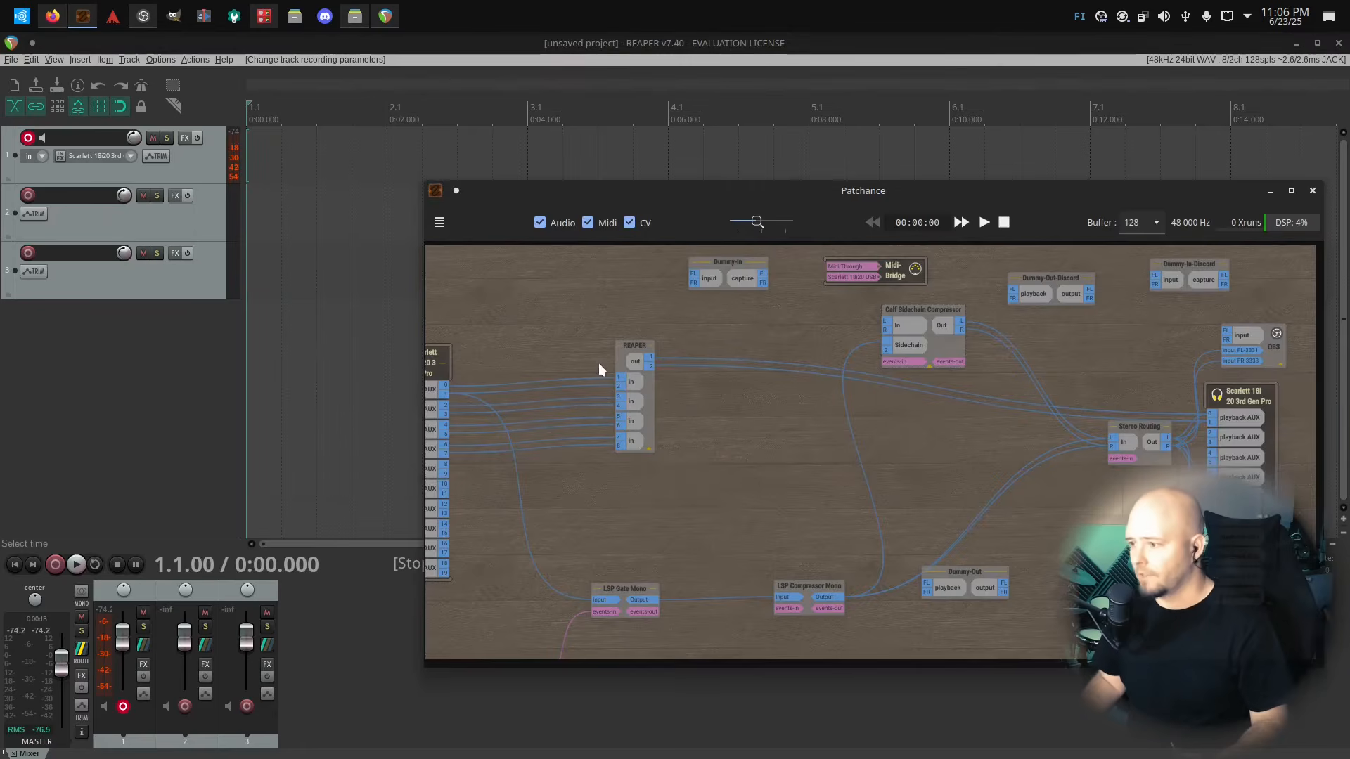
{"action": "right_click", "coordinate": [647, 361]}
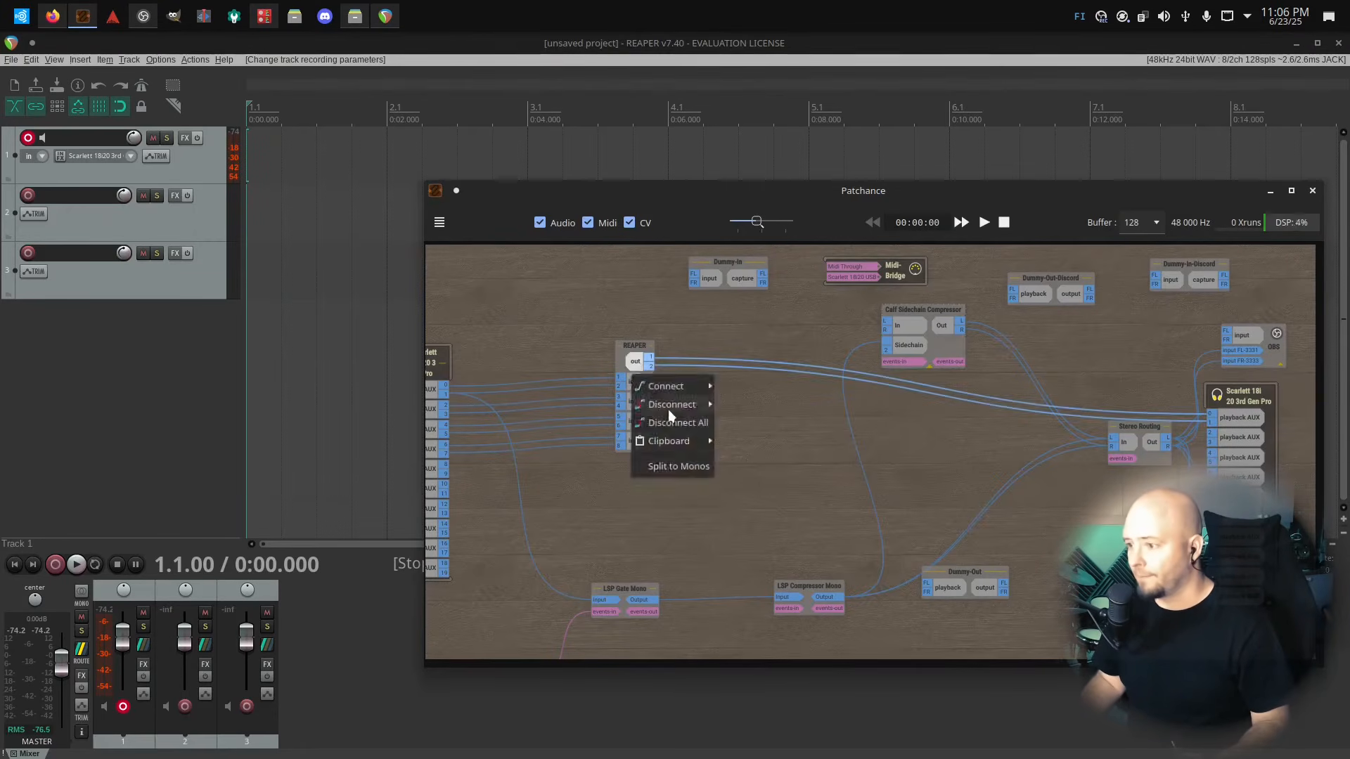
{"action": "left_click", "coordinate": [702, 423]}
{"action": "left_click_drag", "start_coordinate": [635, 361], "coordinate": [929, 364]}
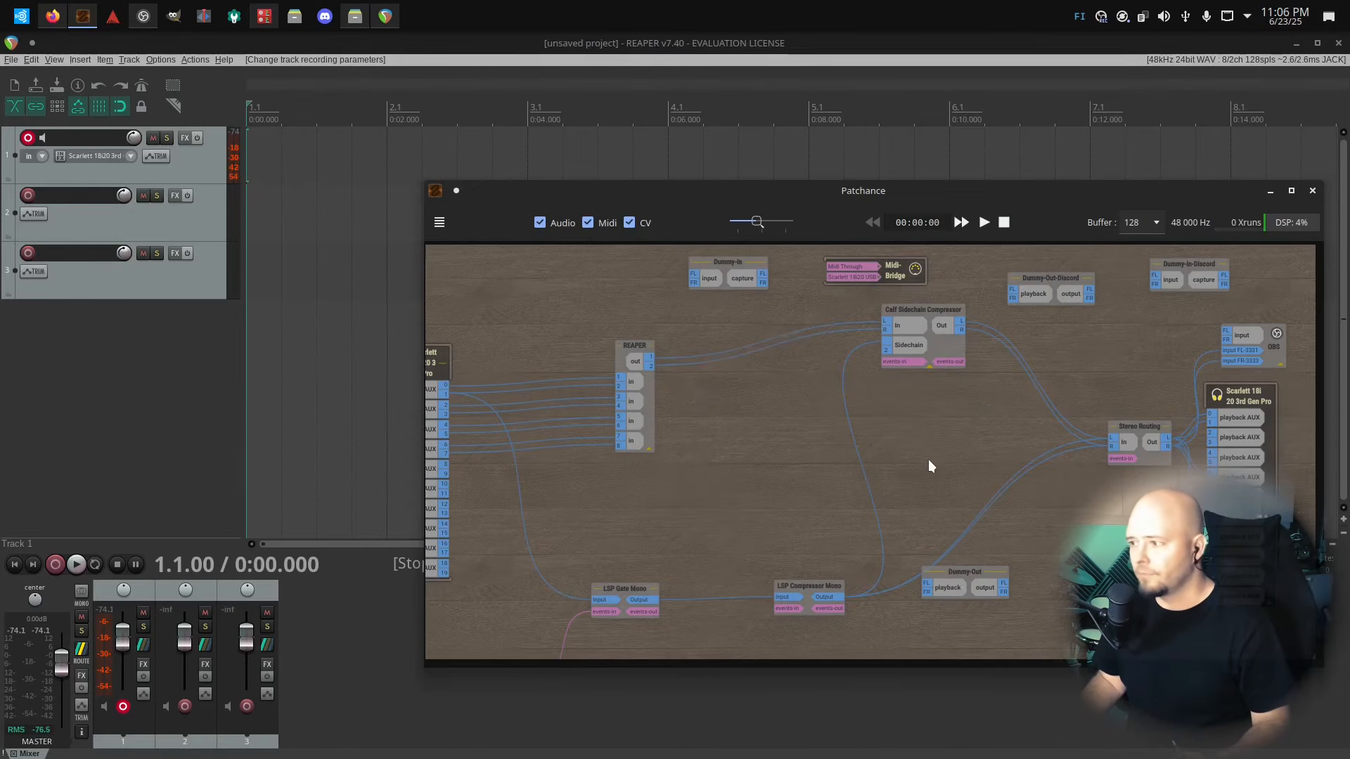
Return to REAPER and delete the Output 3 / Output 4 hardware output from the master track
{"action": "left_click", "coordinate": [154, 407]}
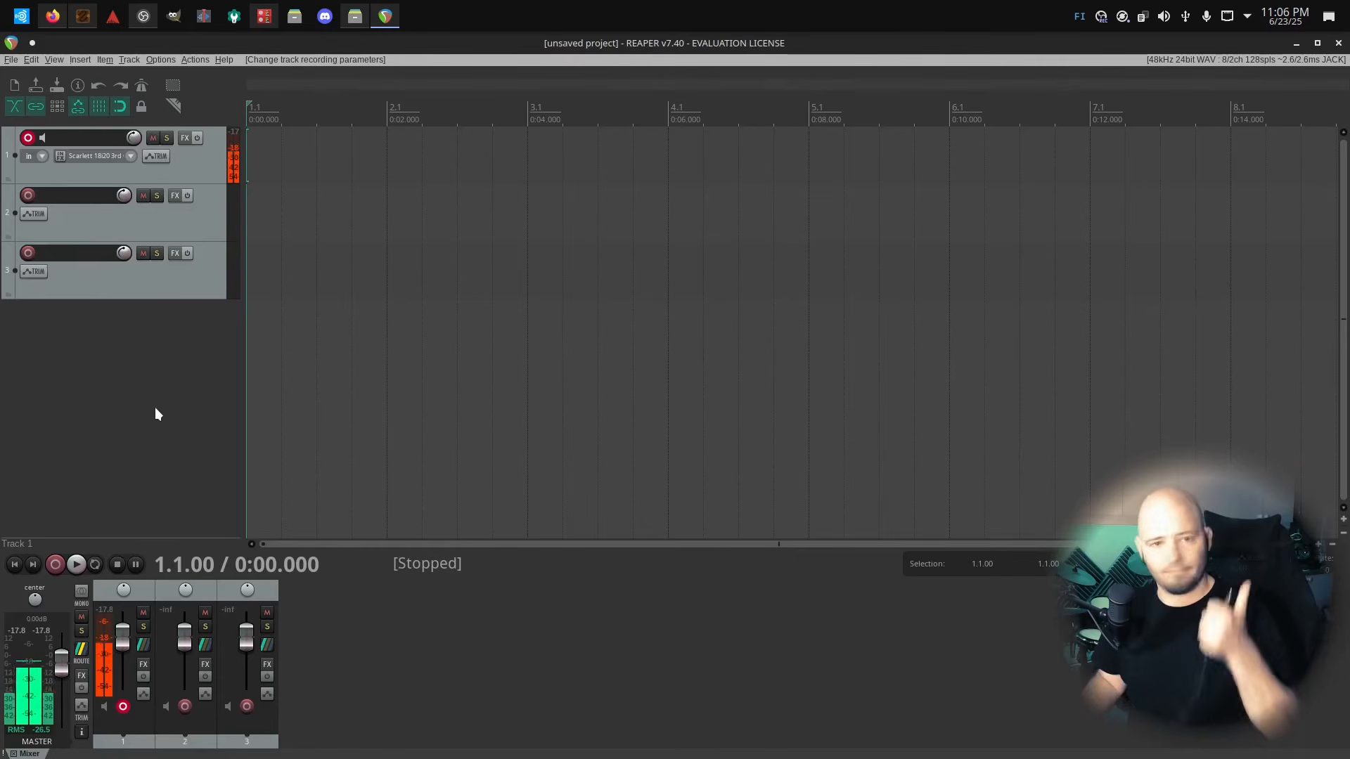
{"action": "left_click", "coordinate": [81, 661]}
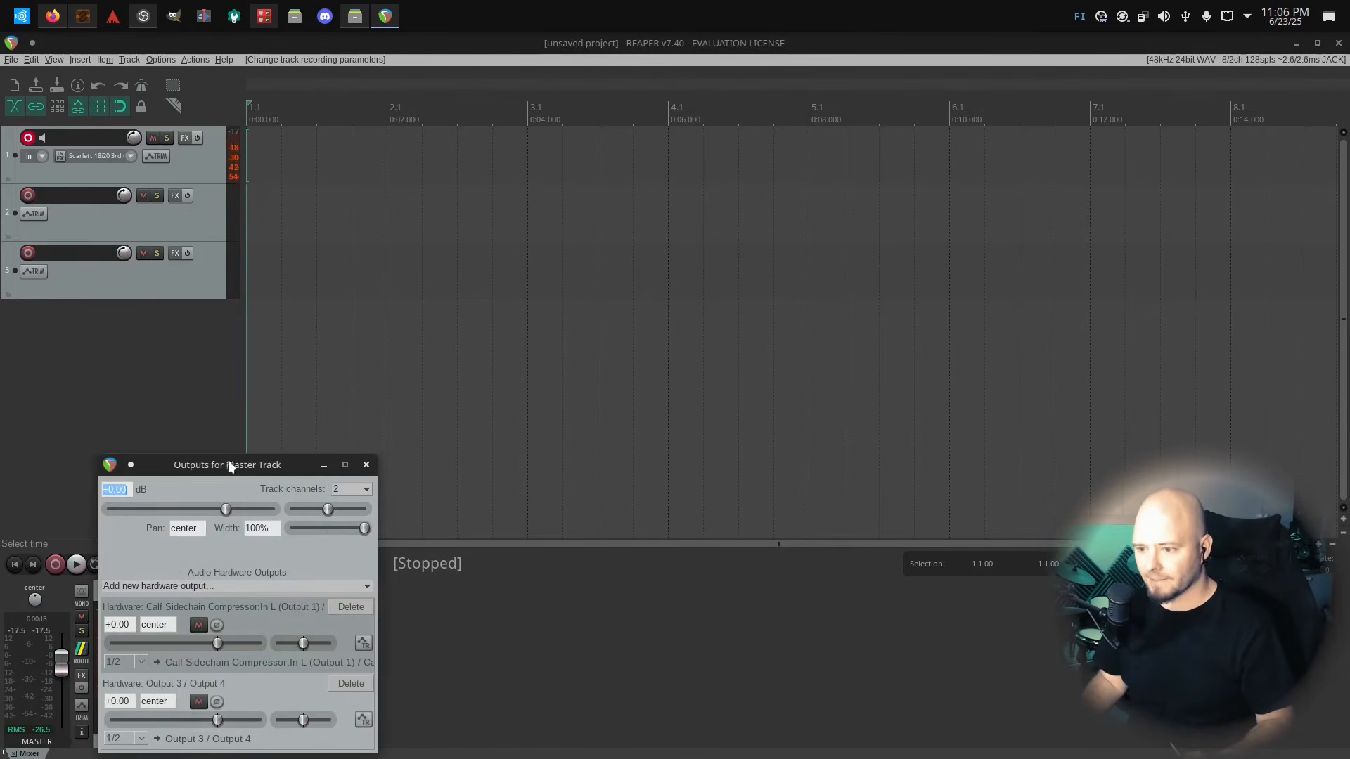
{"action": "left_click_drag", "start_coordinate": [229, 466], "coordinate": [378, 215]}
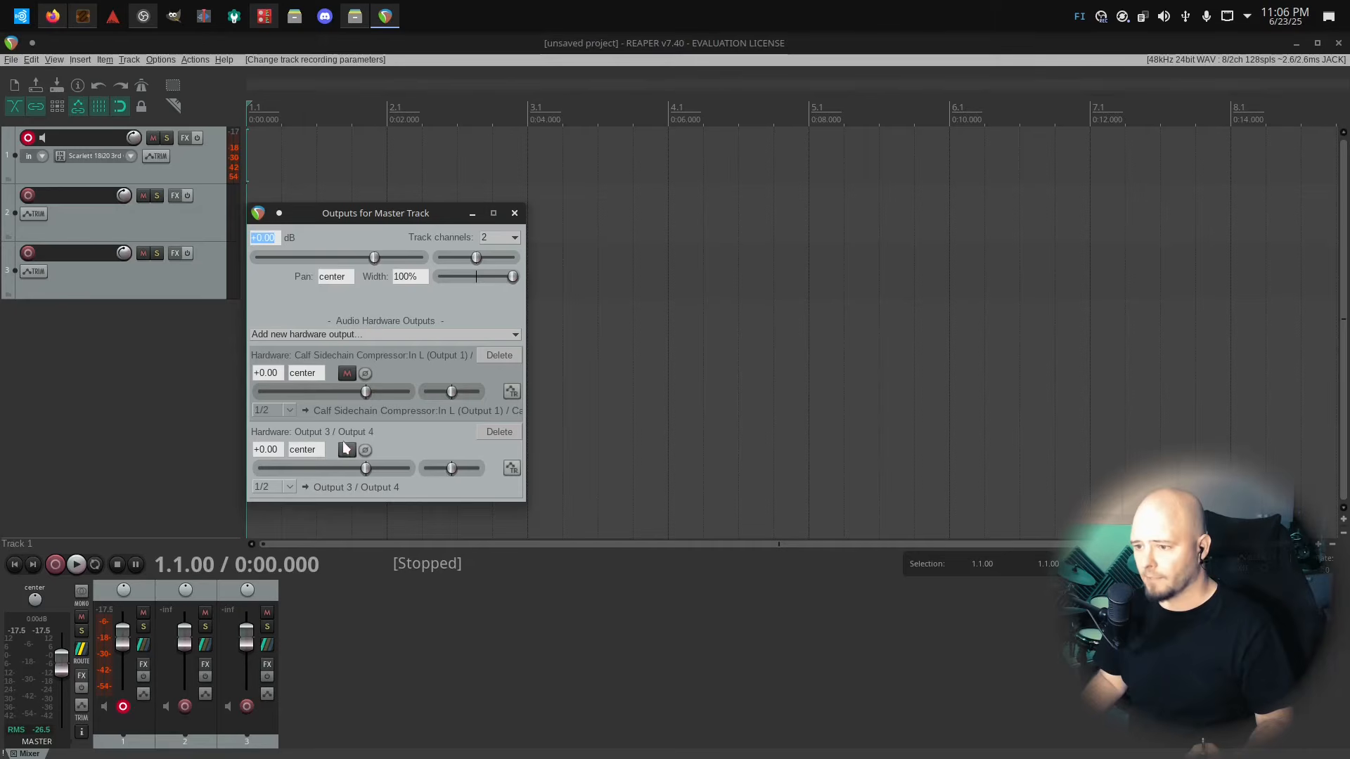
{"action": "left_click", "coordinate": [499, 432]}
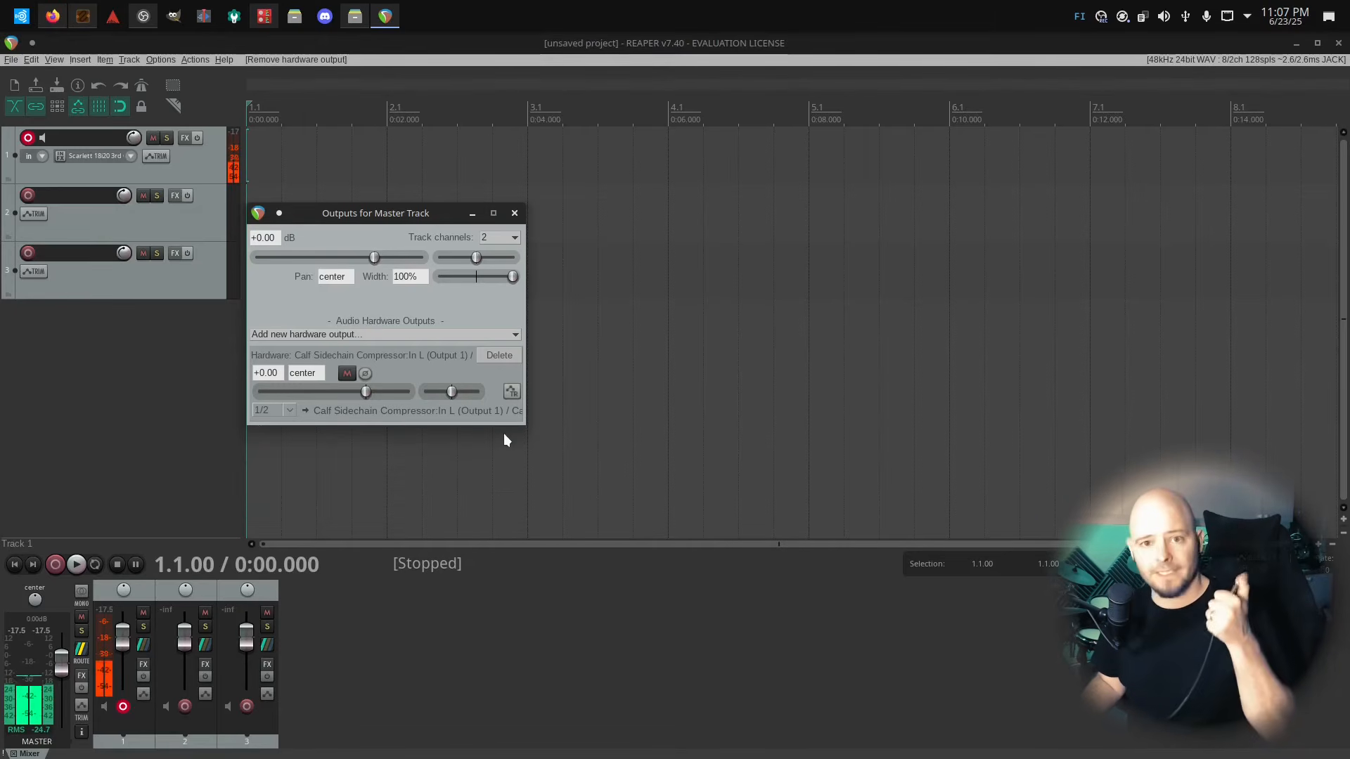
{"action": "left_click", "coordinate": [515, 214]}
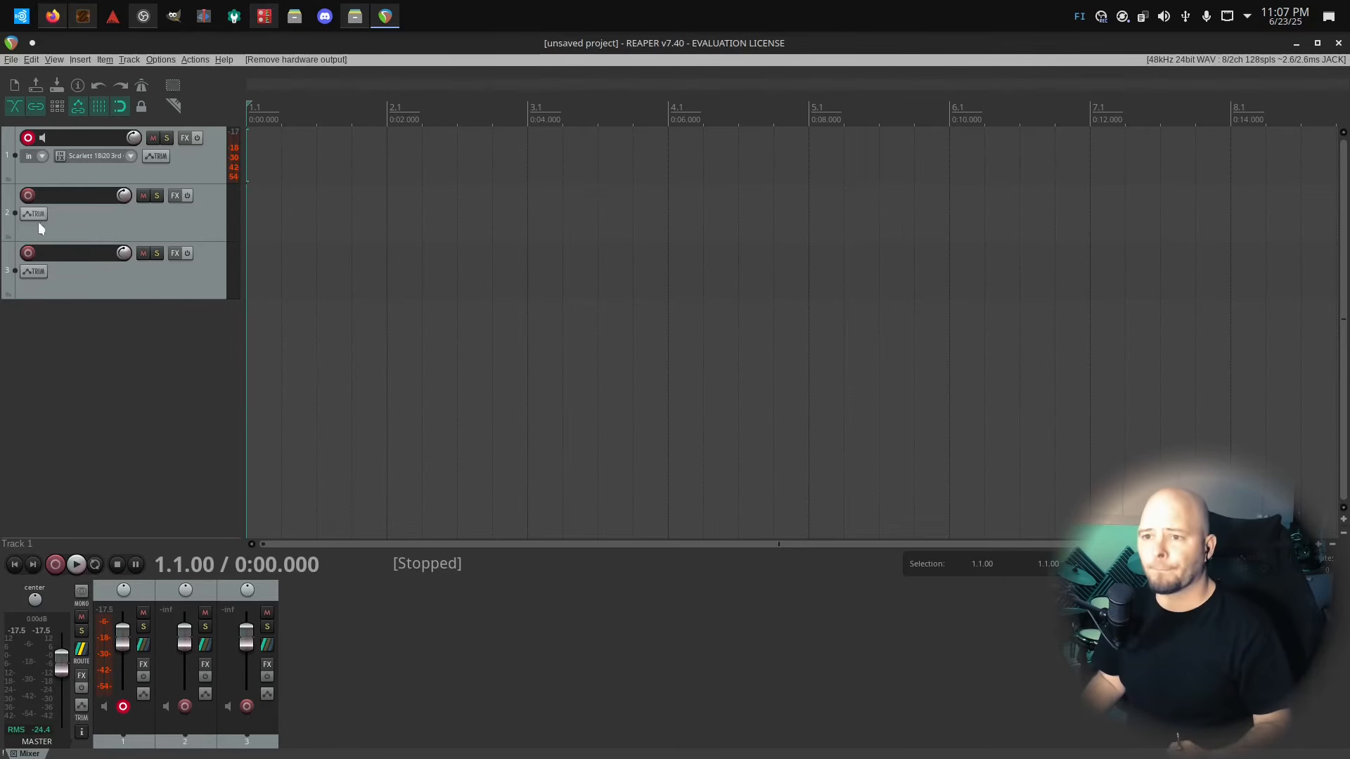
Arm track 2 for recording and disarm it again
{"action": "left_click", "coordinate": [28, 195]}
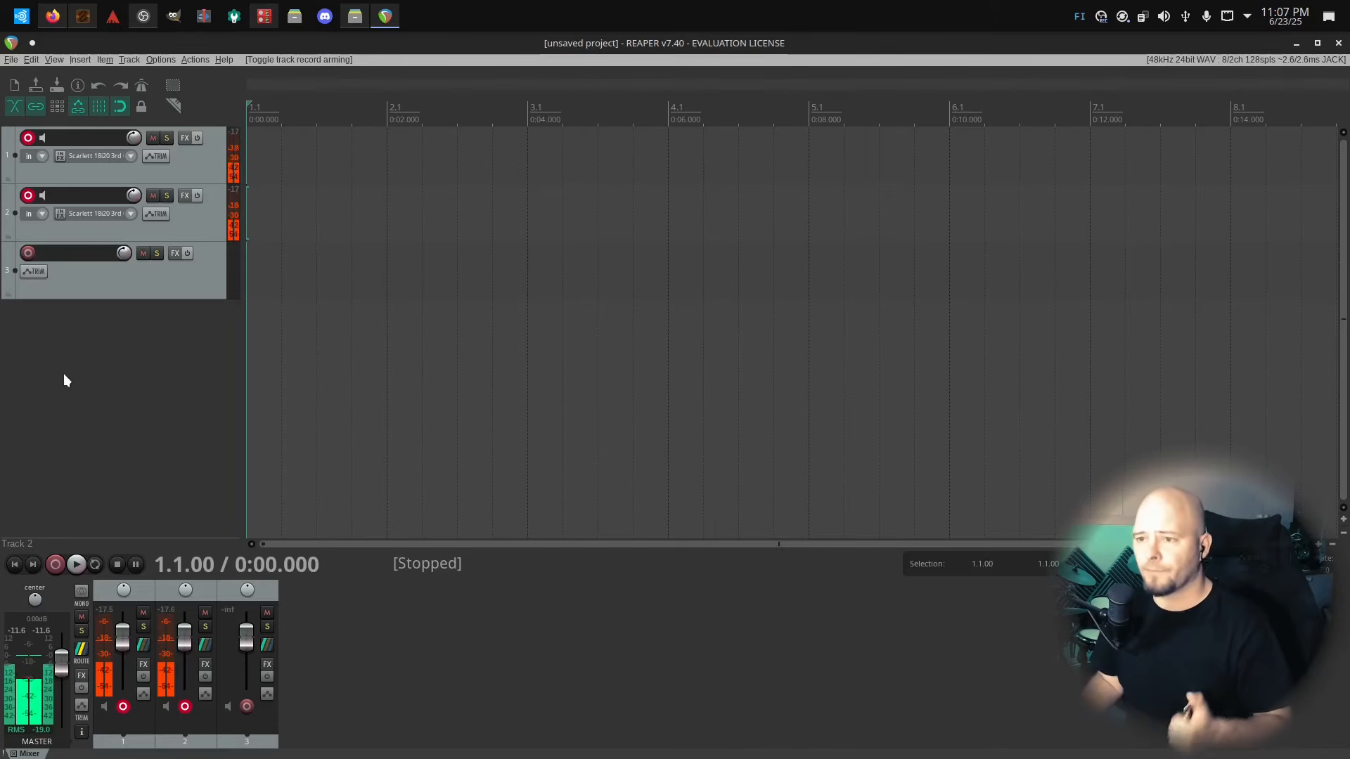
{"action": "left_click", "coordinate": [30, 189]}
{"action": "left_click", "coordinate": [28, 195]}
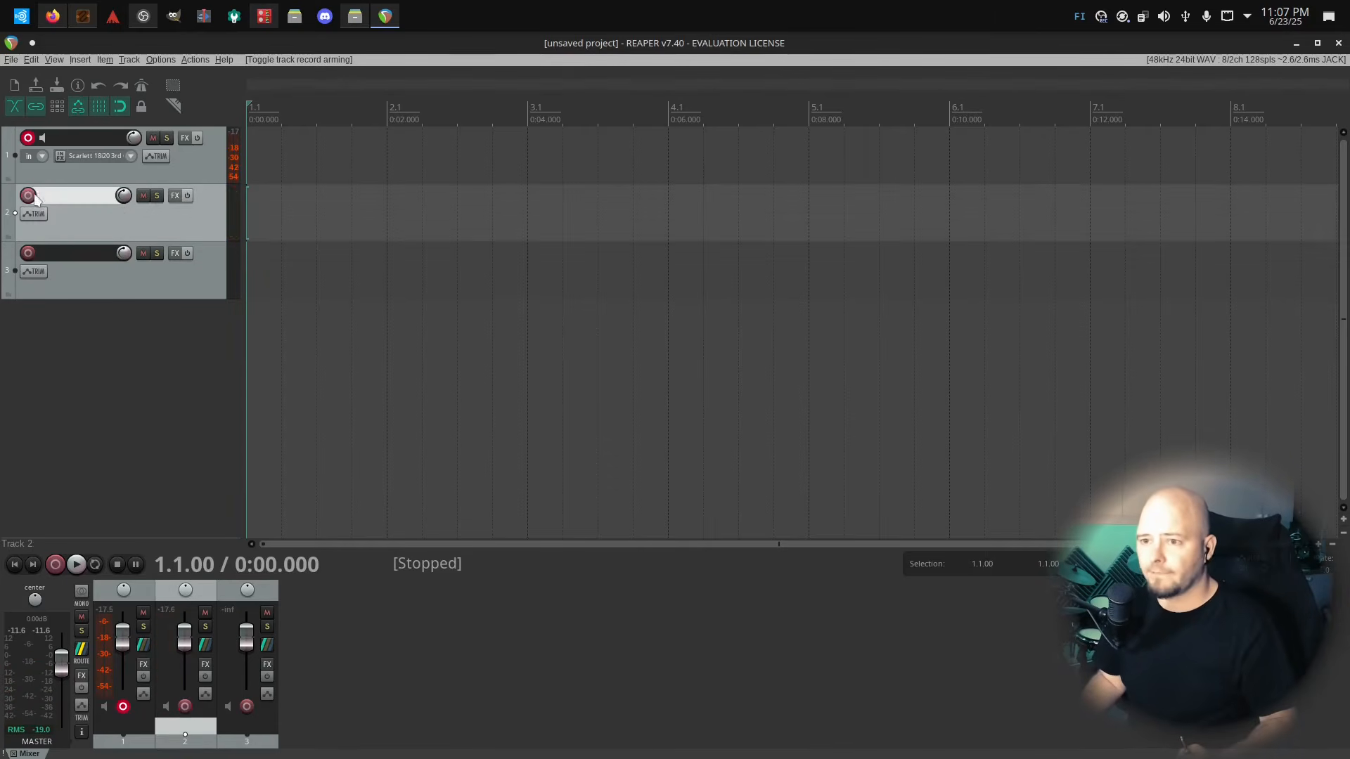
Remove tracks 3 and 2 from the project, keeping only the armed track 1
{"action": "left_click", "coordinate": [190, 407]}
{"action": "left_click", "coordinate": [206, 271]}
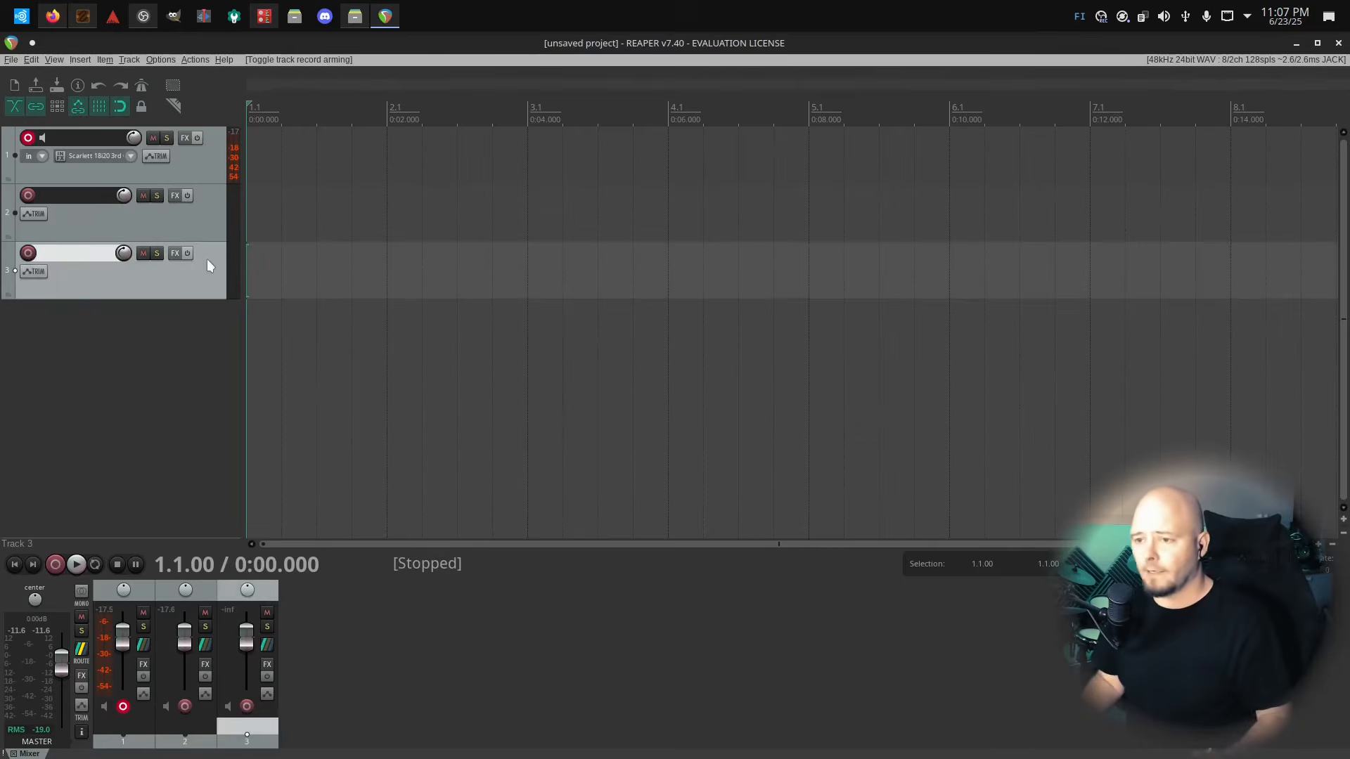
{"action": "left_click", "coordinate": [207, 224]}
{"action": "left_click", "coordinate": [193, 271]}
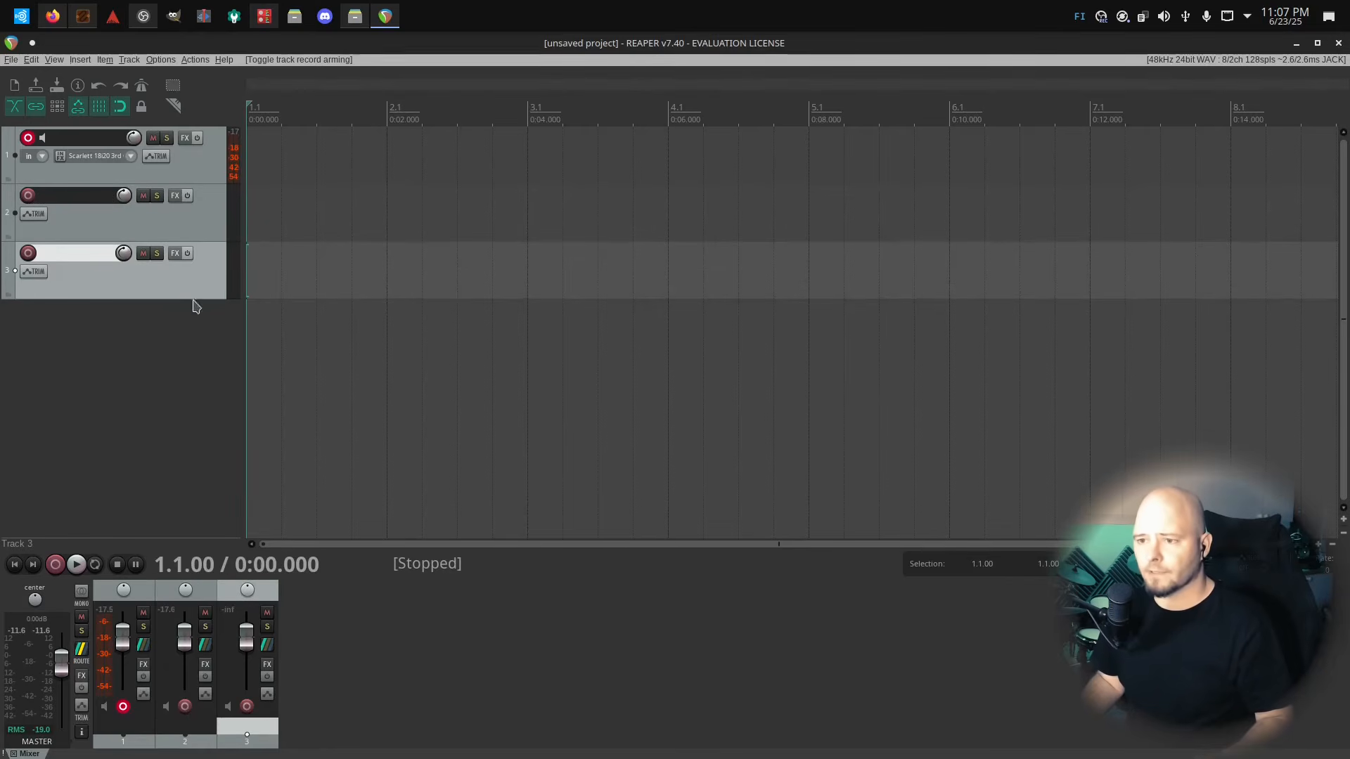
{"action": "right_click", "coordinate": [193, 300]}
{"action": "right_click", "coordinate": [192, 289]}
{"action": "left_click", "coordinate": [192, 289]}
{"action": "right_click", "coordinate": [192, 290]}
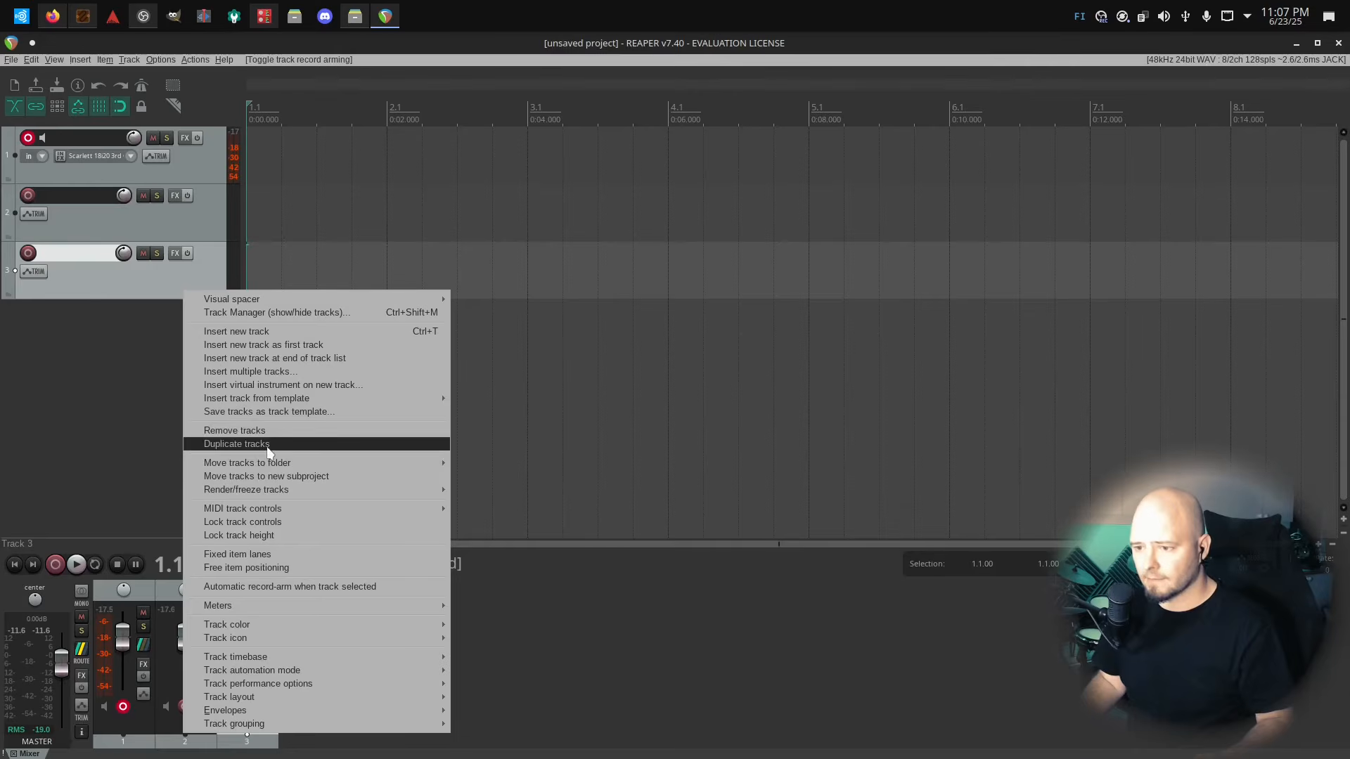
{"action": "left_click", "coordinate": [278, 430]}
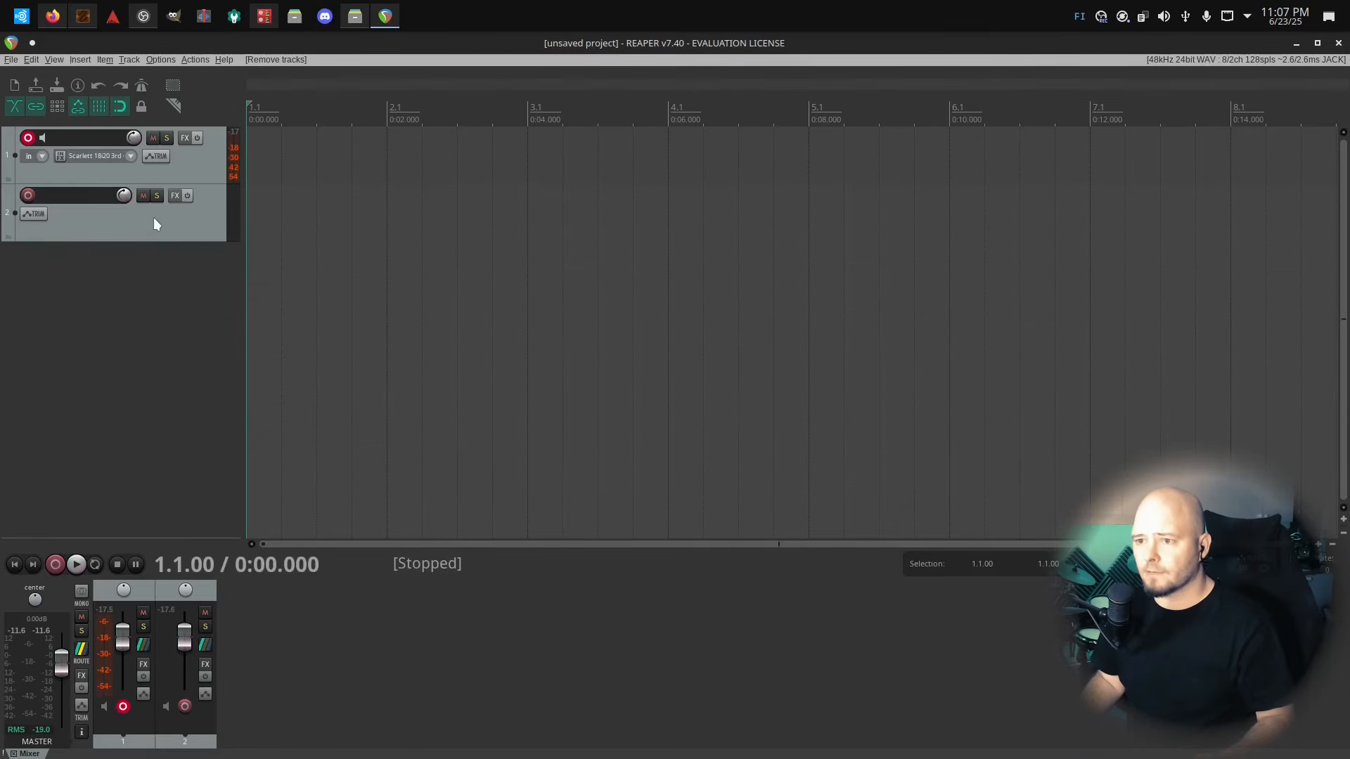
{"action": "right_click", "coordinate": [154, 219]}
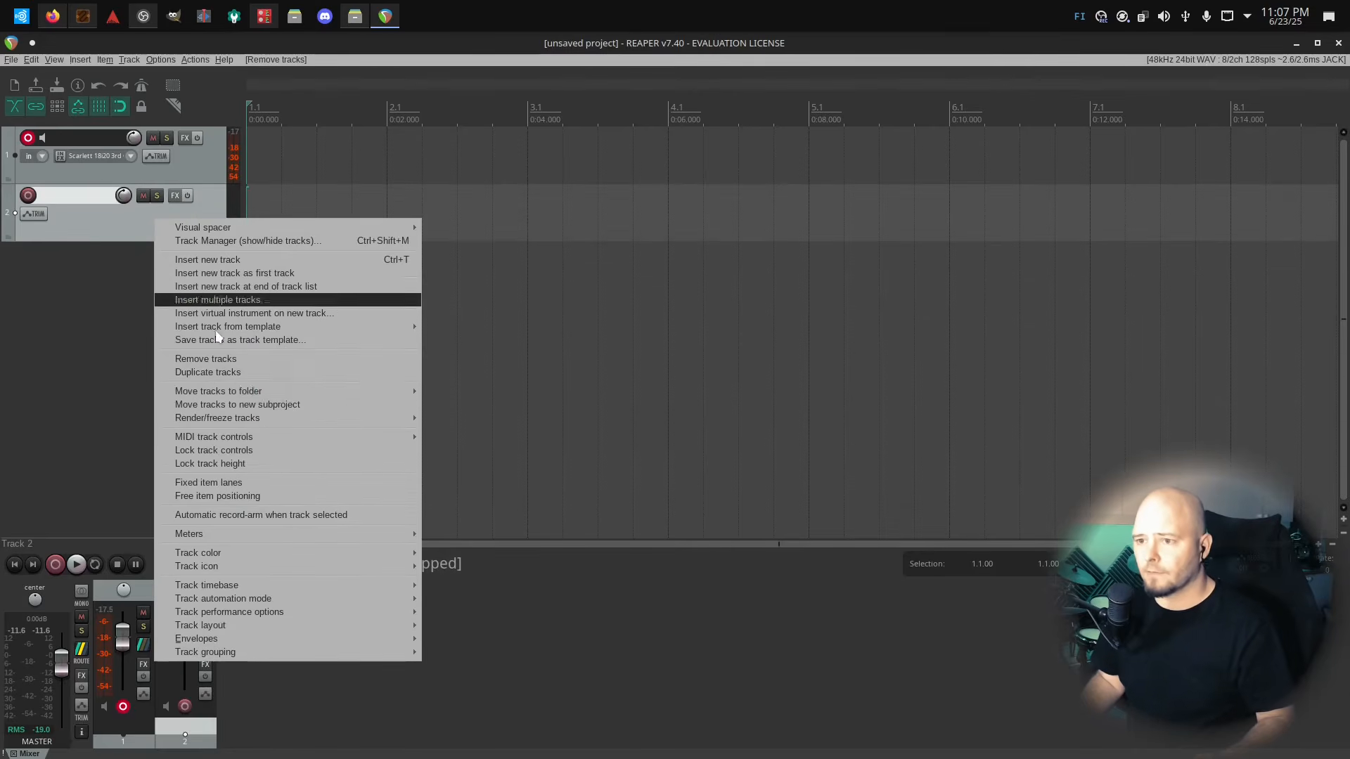
{"action": "left_click", "coordinate": [260, 362]}
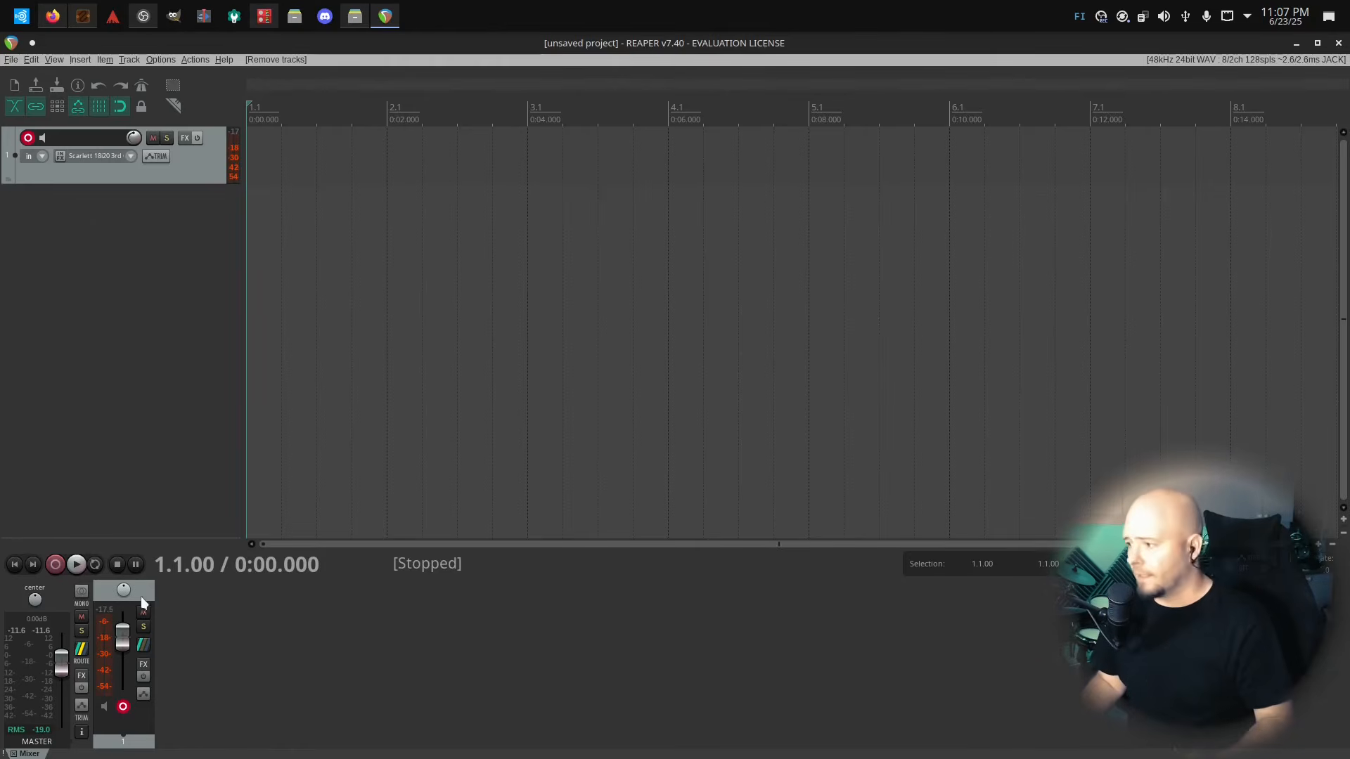
Record a short test take on track 1, stop it, and delete all recorded files
{"action": "left_click", "coordinate": [55, 565]}
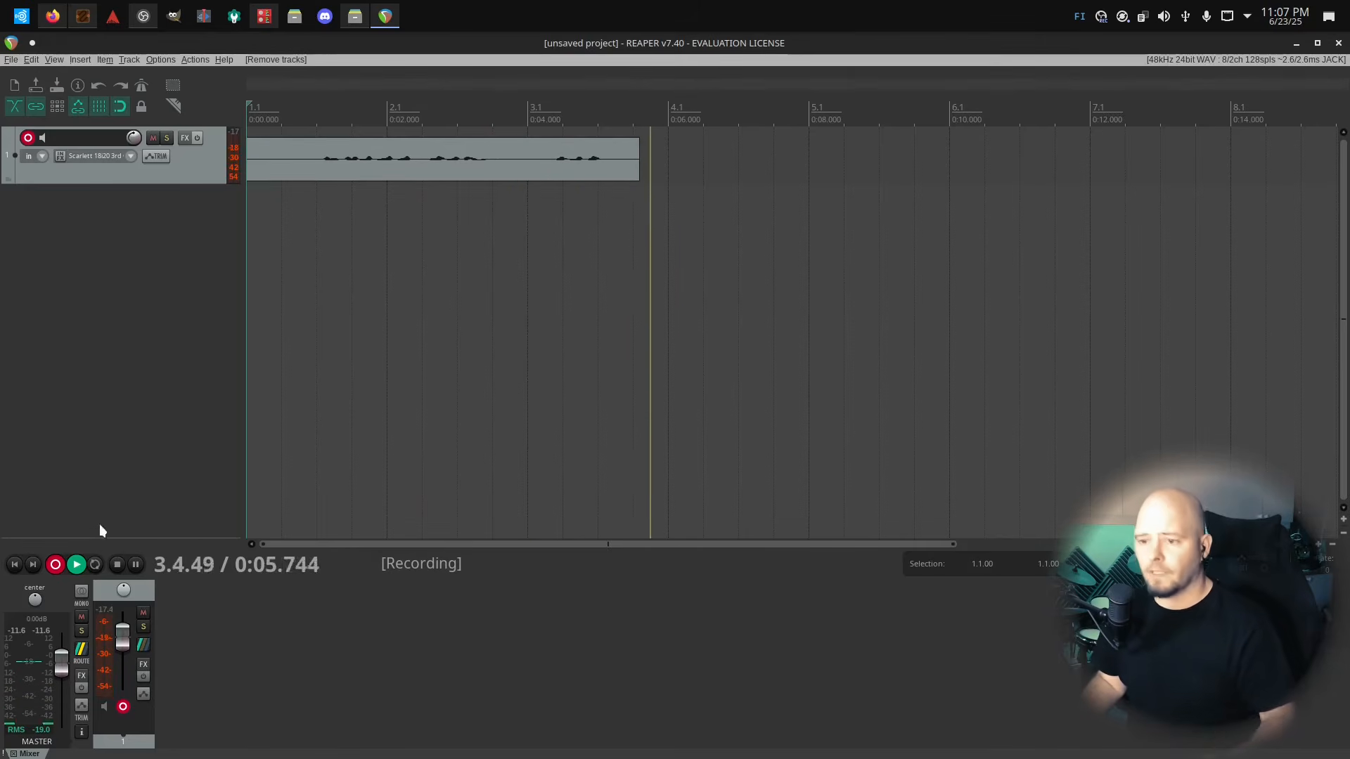
{"action": "left_click", "coordinate": [121, 562]}
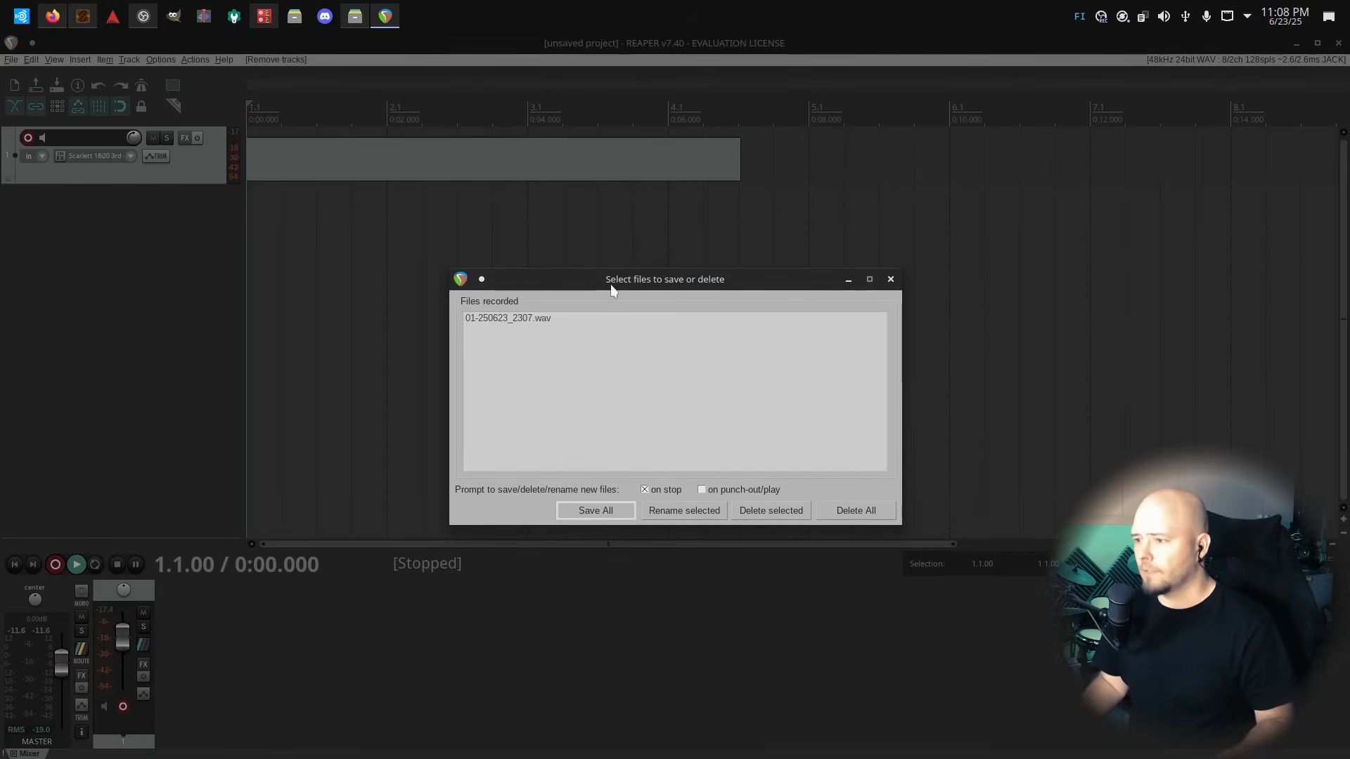
{"action": "left_click_drag", "start_coordinate": [611, 285], "coordinate": [538, 255]}
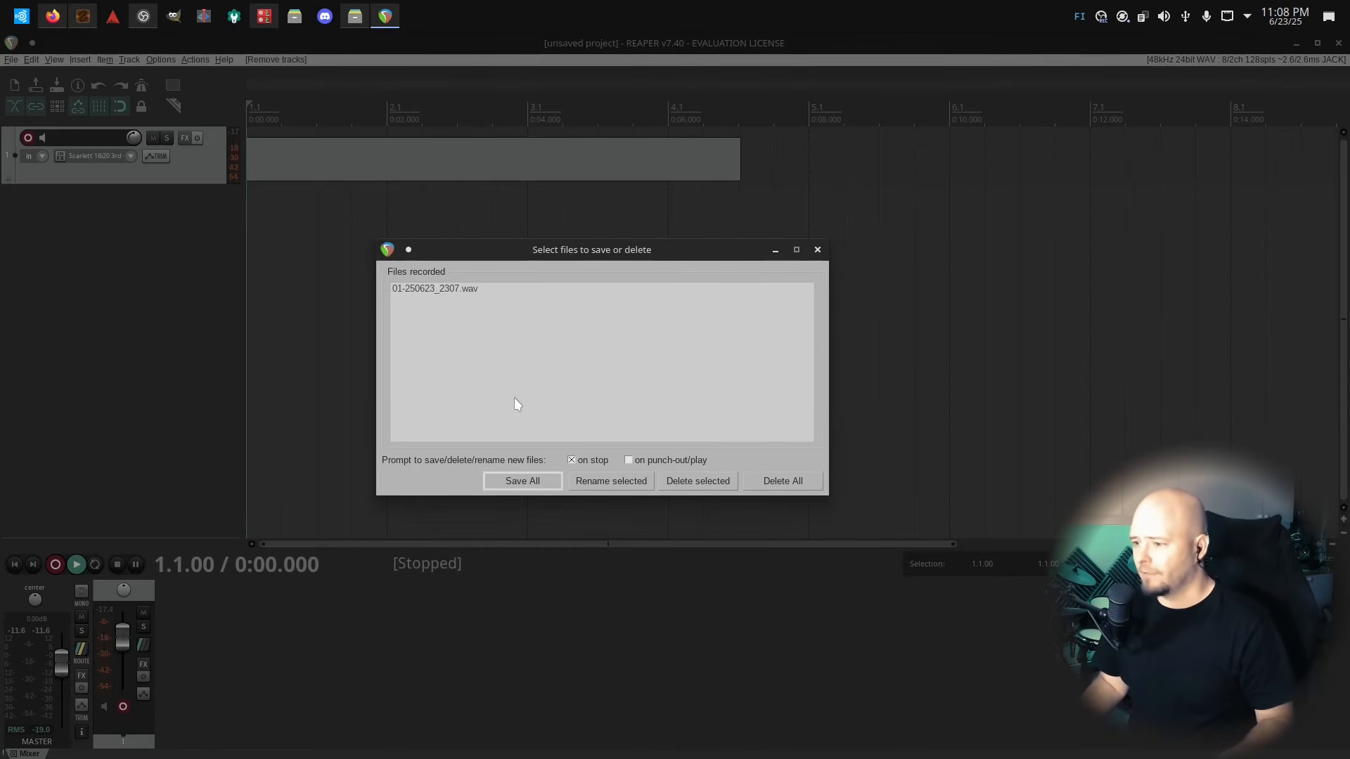
{"action": "left_click_drag", "start_coordinate": [516, 243], "coordinate": [476, 183]}
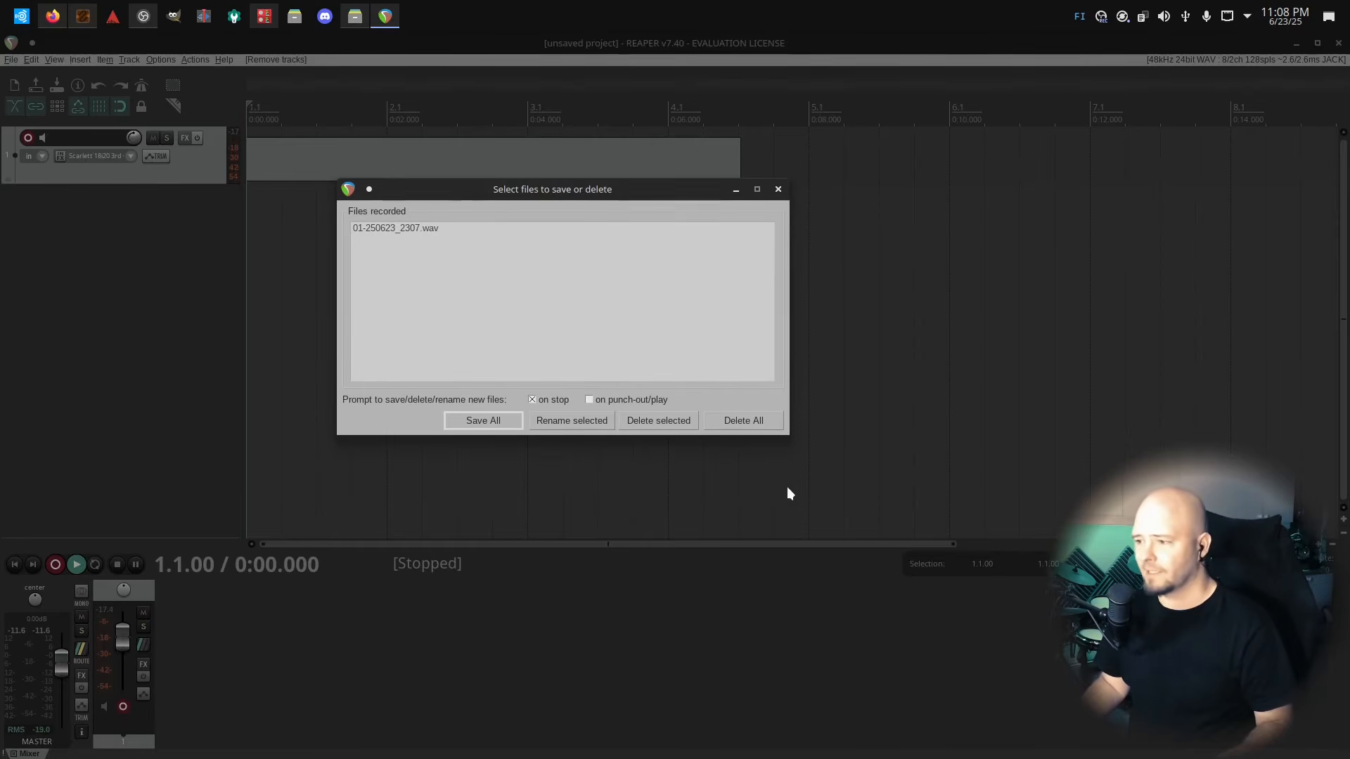
{"action": "left_click", "coordinate": [729, 417]}
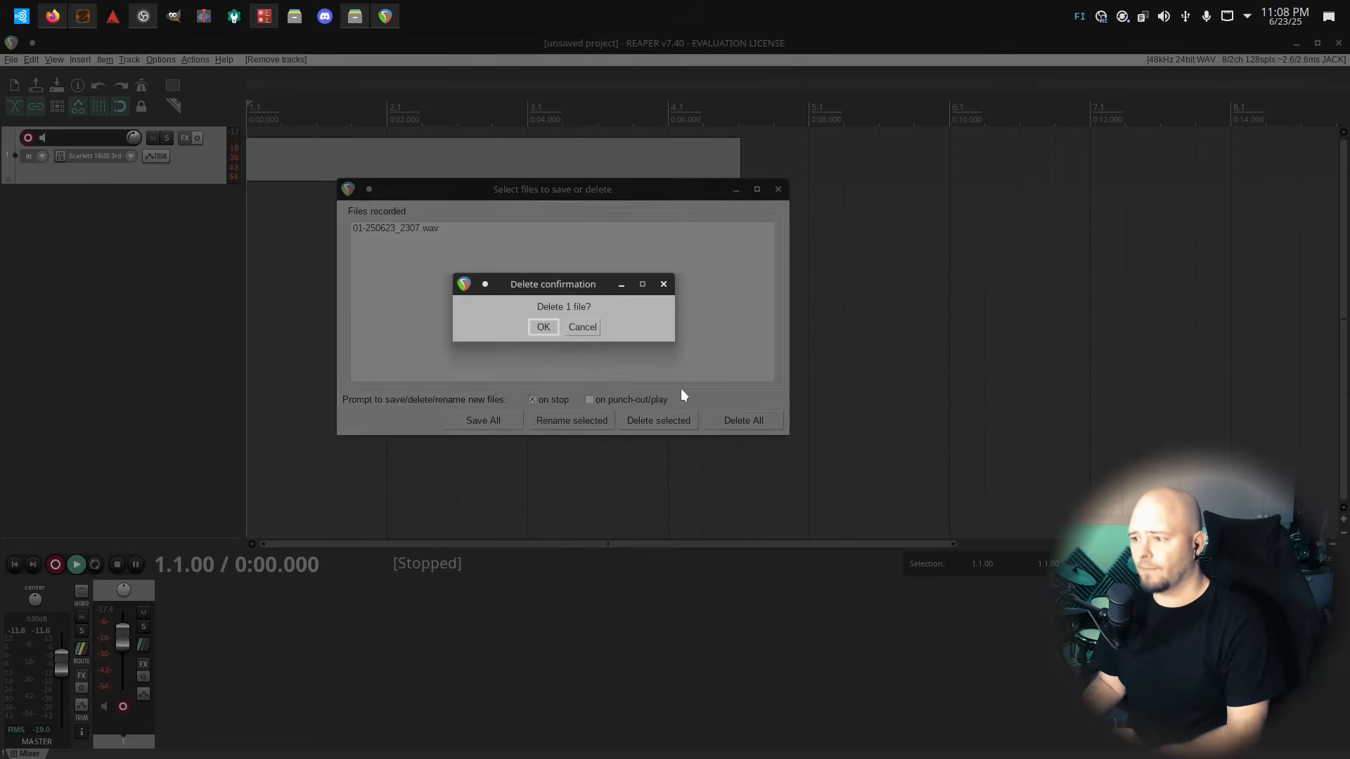
{"action": "left_click", "coordinate": [533, 324]}
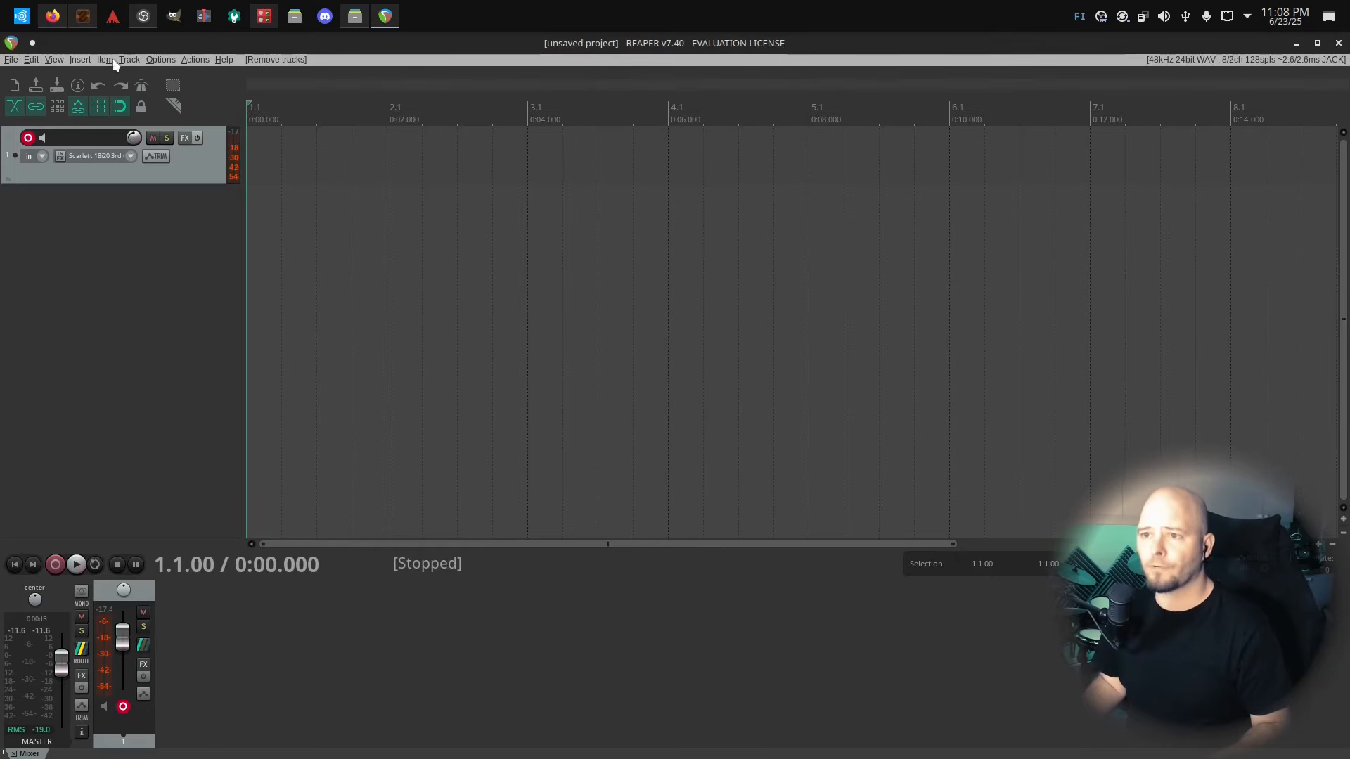
Enable the metronome and start a new recording on track 1
{"action": "left_click", "coordinate": [160, 60]}
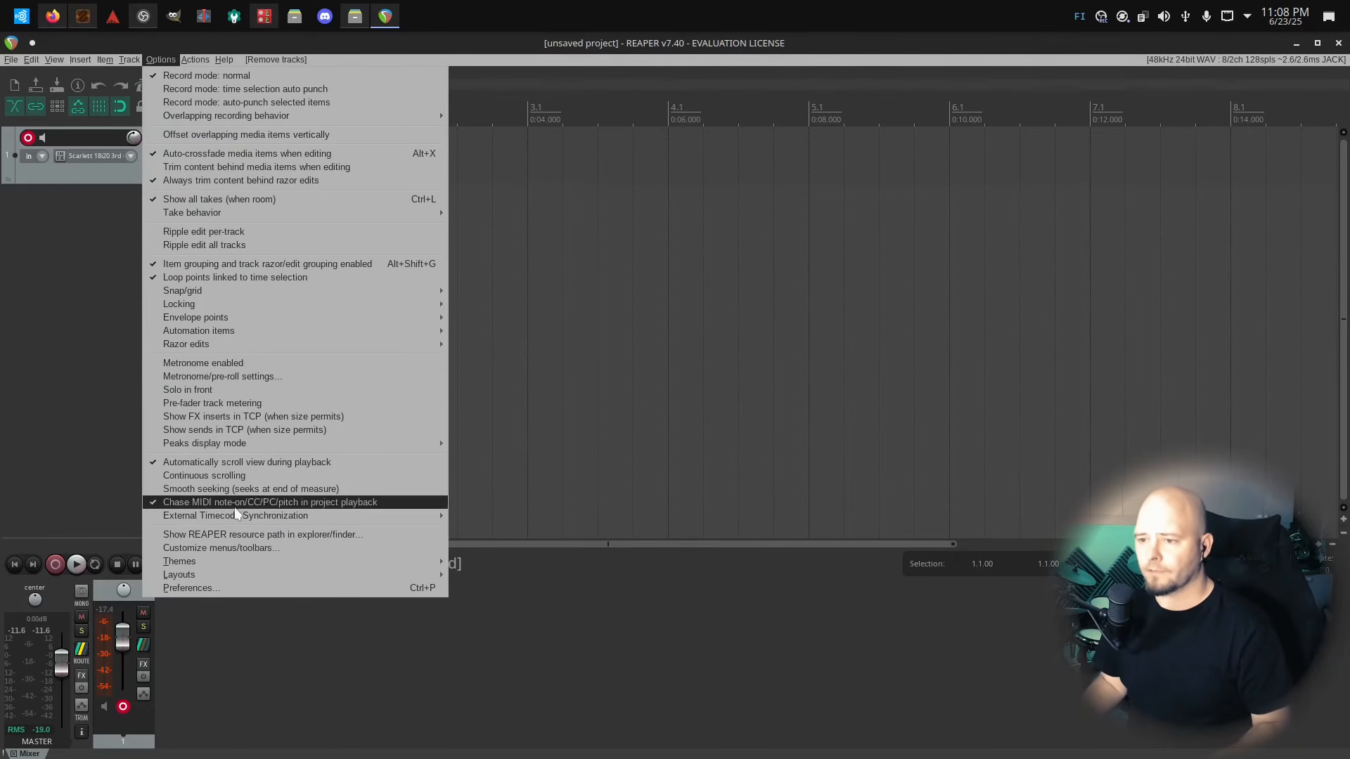
{"action": "left_click", "coordinate": [235, 365]}
{"action": "left_click", "coordinate": [160, 60]}
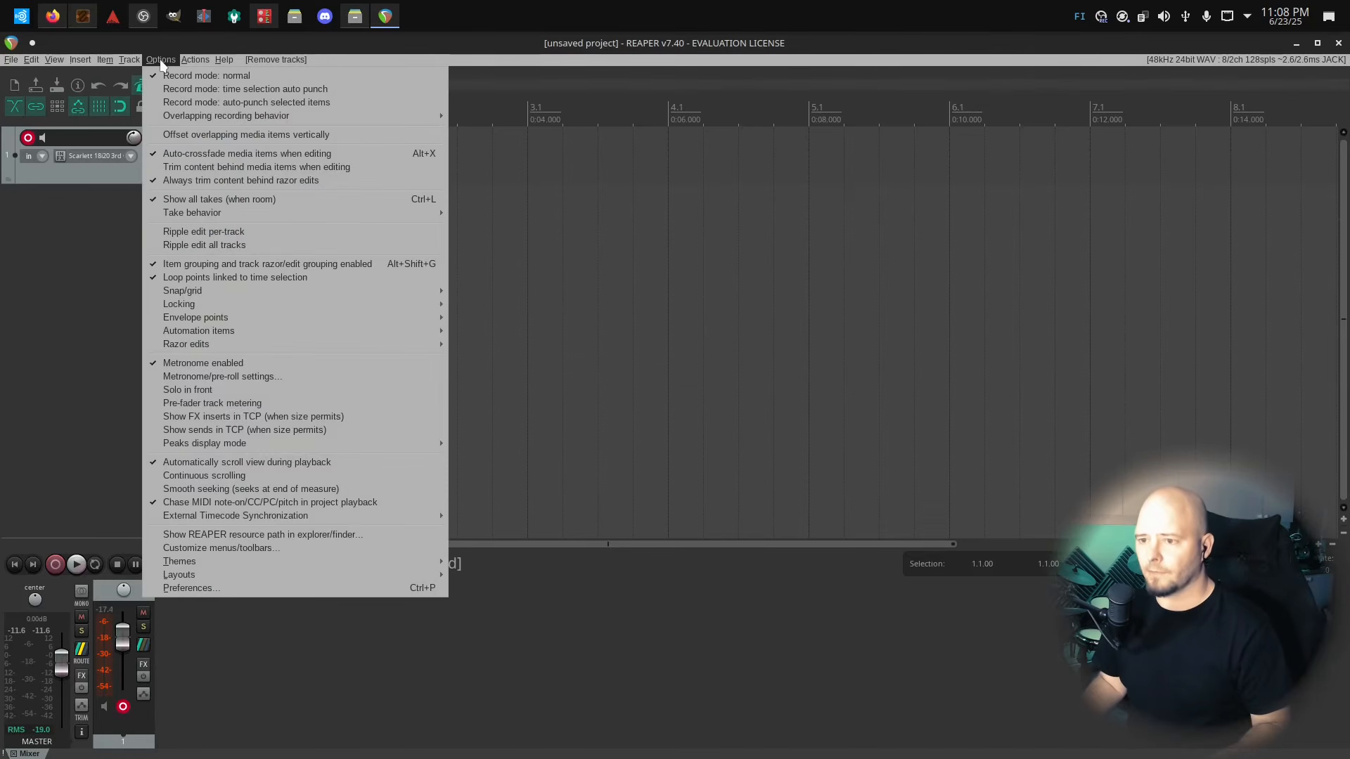
{"action": "left_click", "coordinate": [40, 275]}
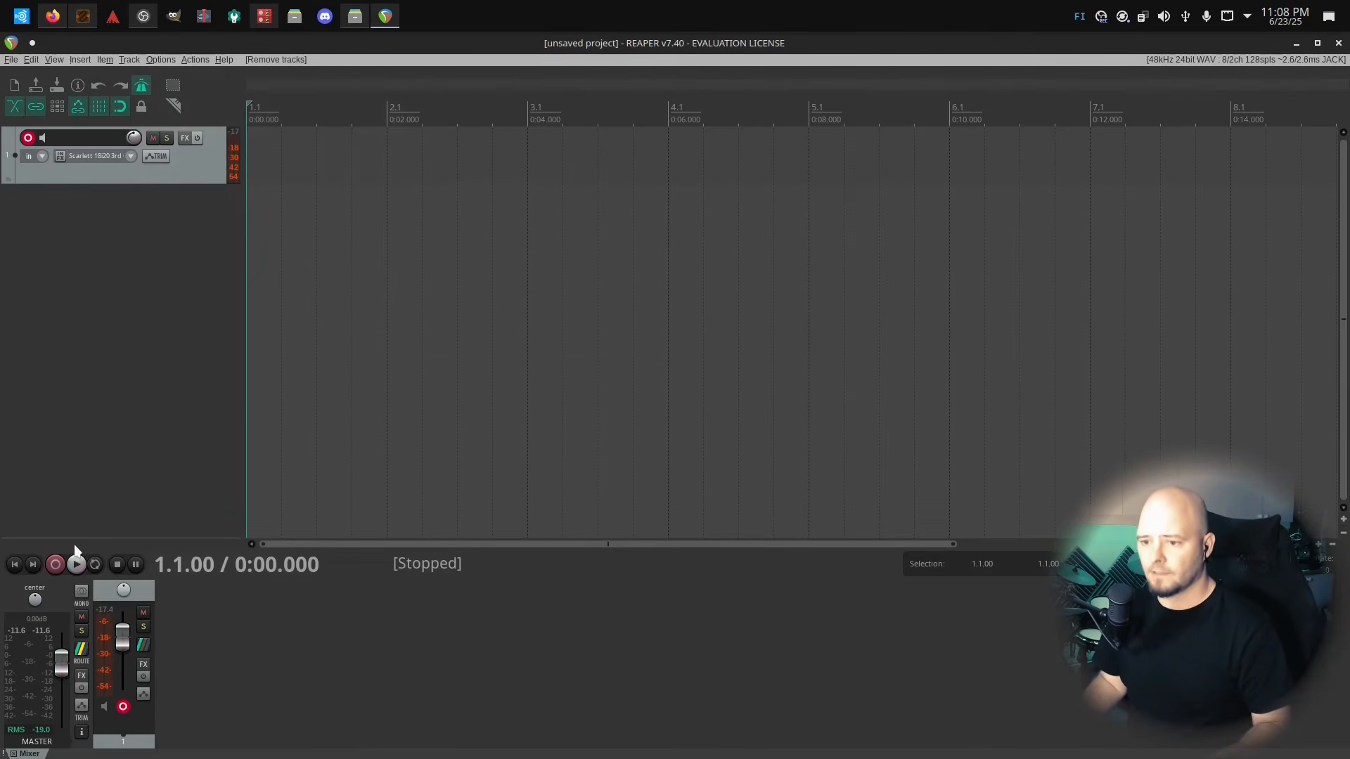
{"action": "left_click", "coordinate": [56, 564]}
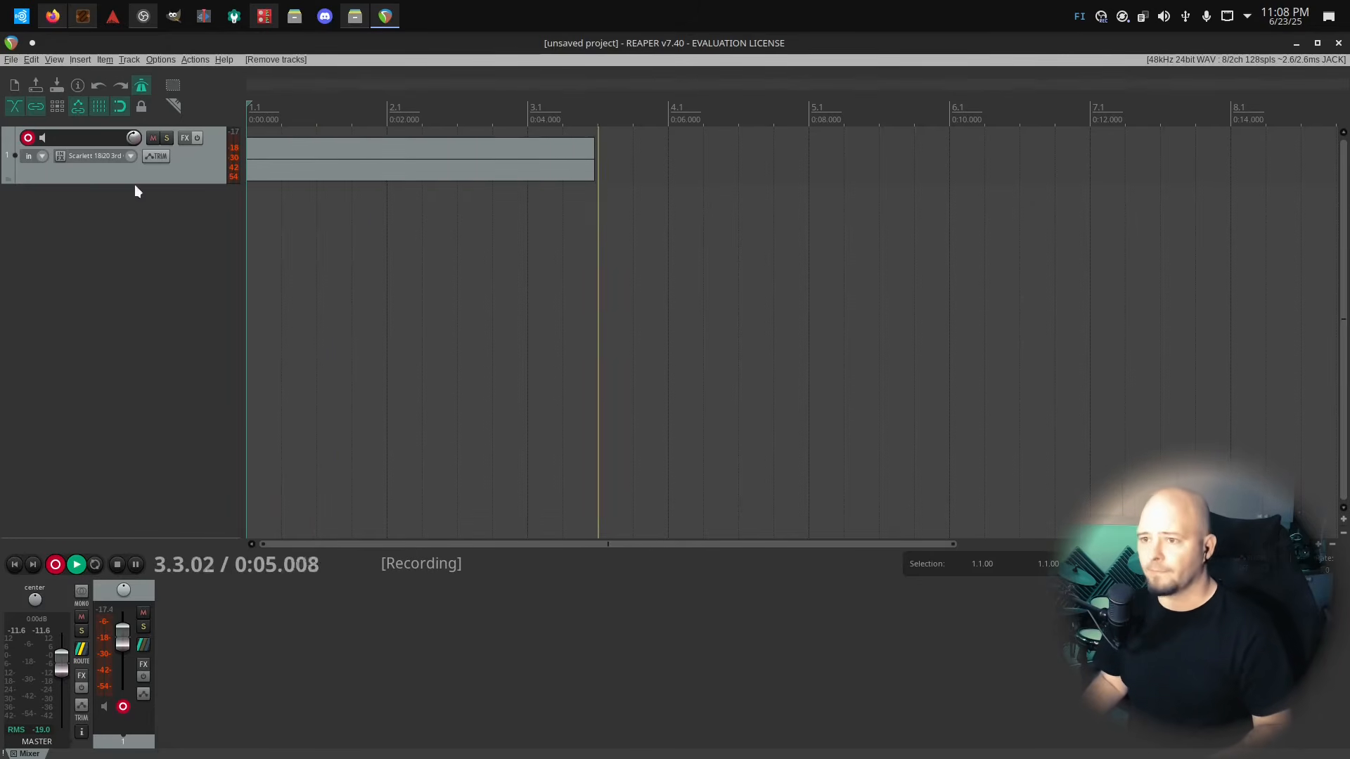
Stop the recording on track 1, delete all its recorded files, and reset the track's peak meter
{"action": "left_click", "coordinate": [117, 564]}
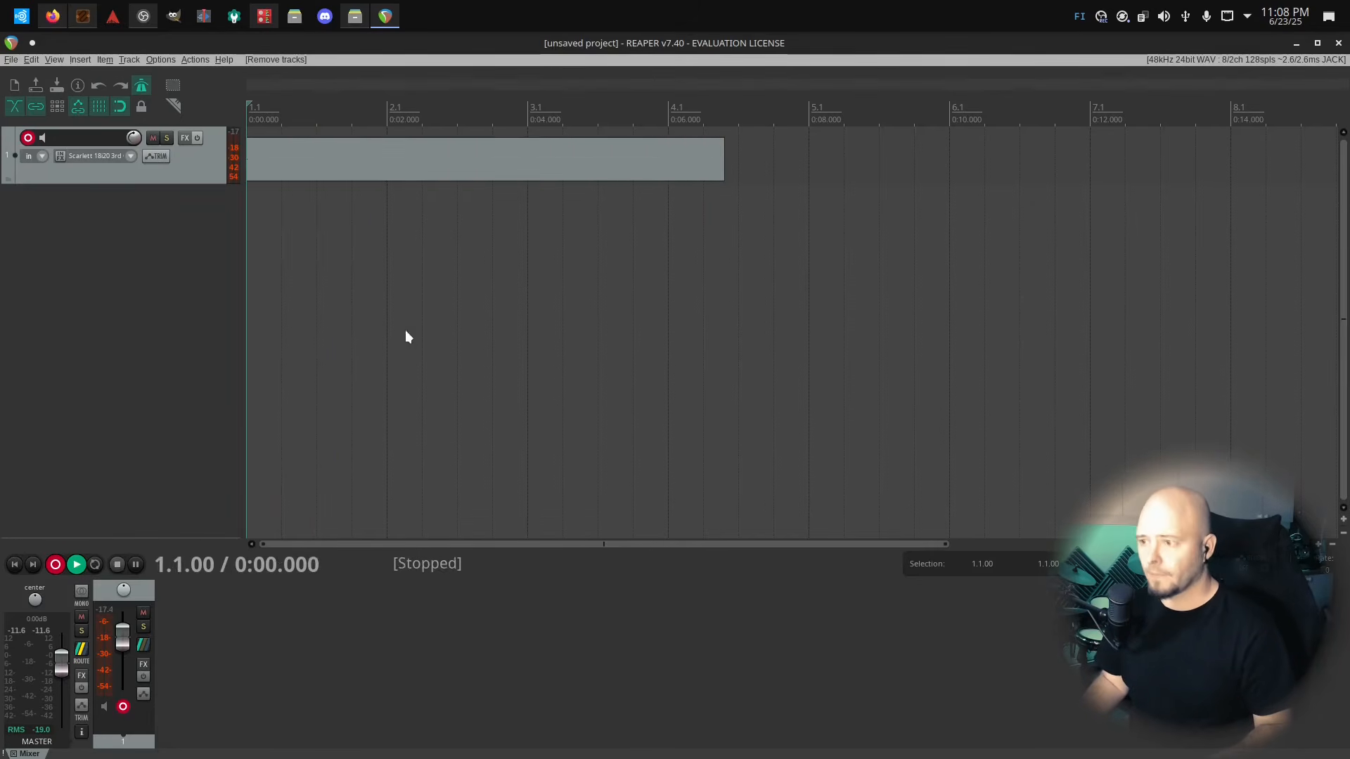
{"action": "left_click", "coordinate": [749, 425]}
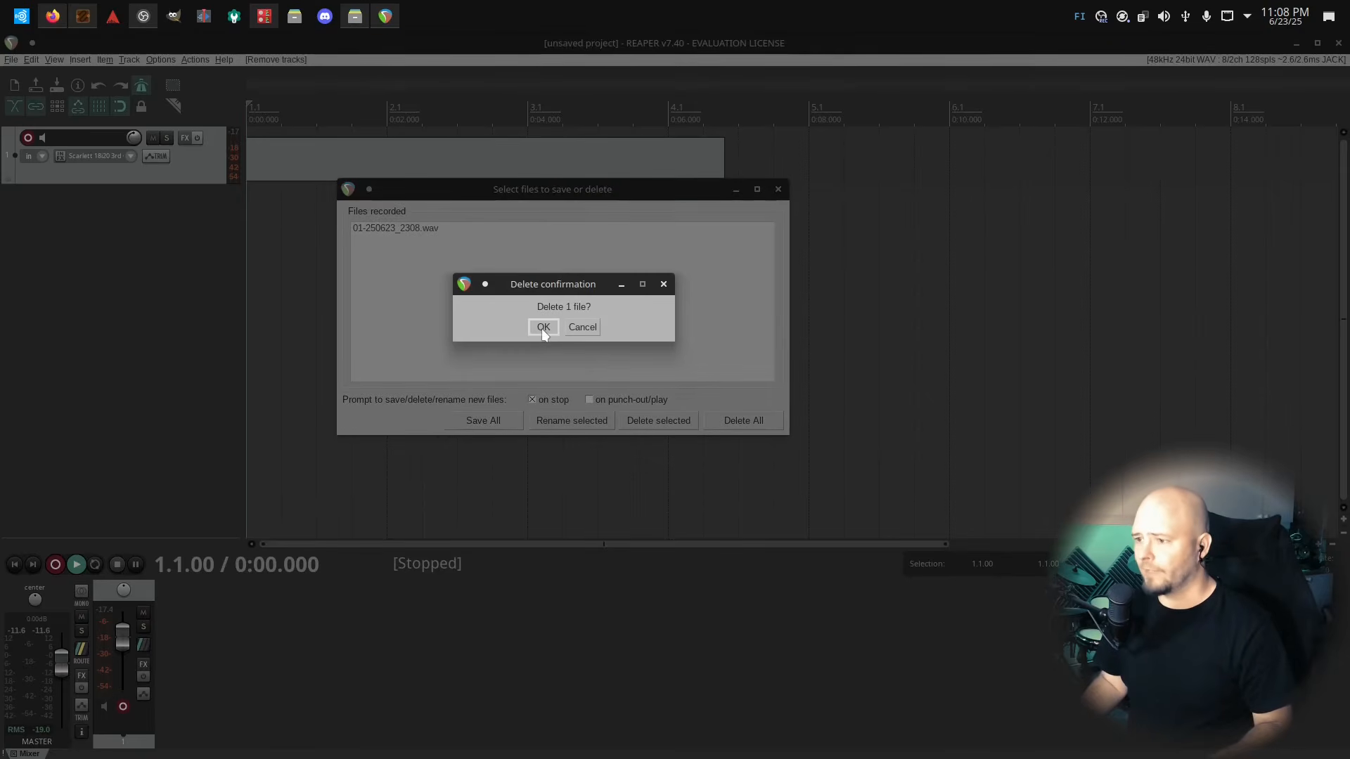
{"action": "left_click", "coordinate": [543, 329]}
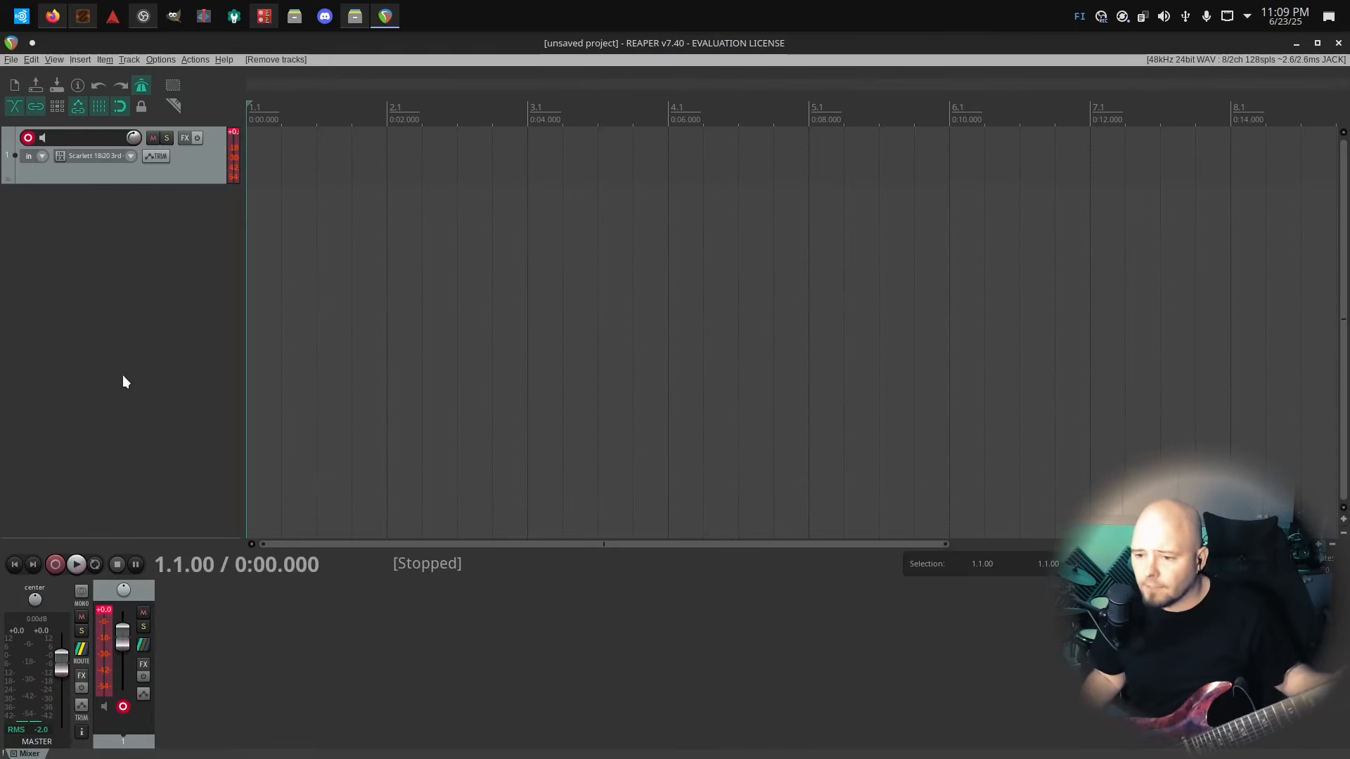
{"action": "left_click", "coordinate": [105, 610]}
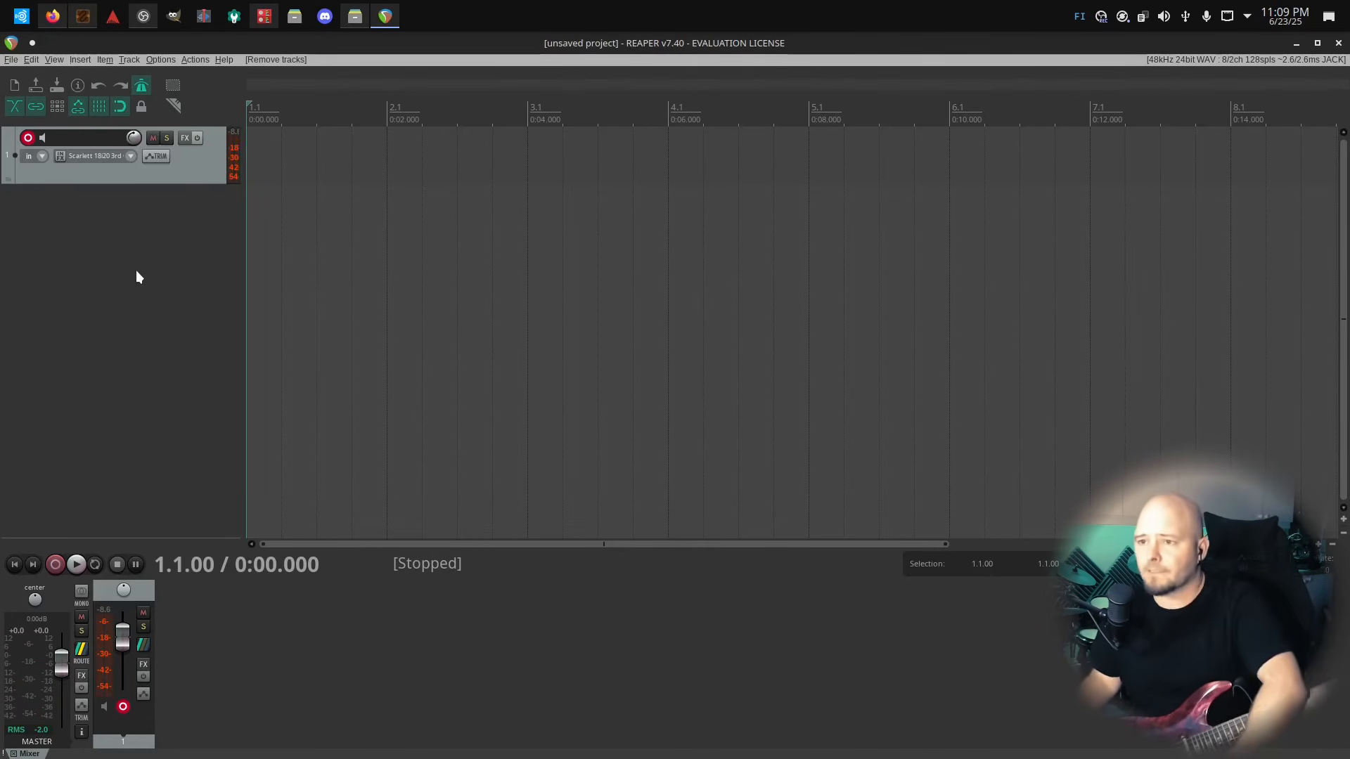
{"action": "left_click", "coordinate": [187, 137]}
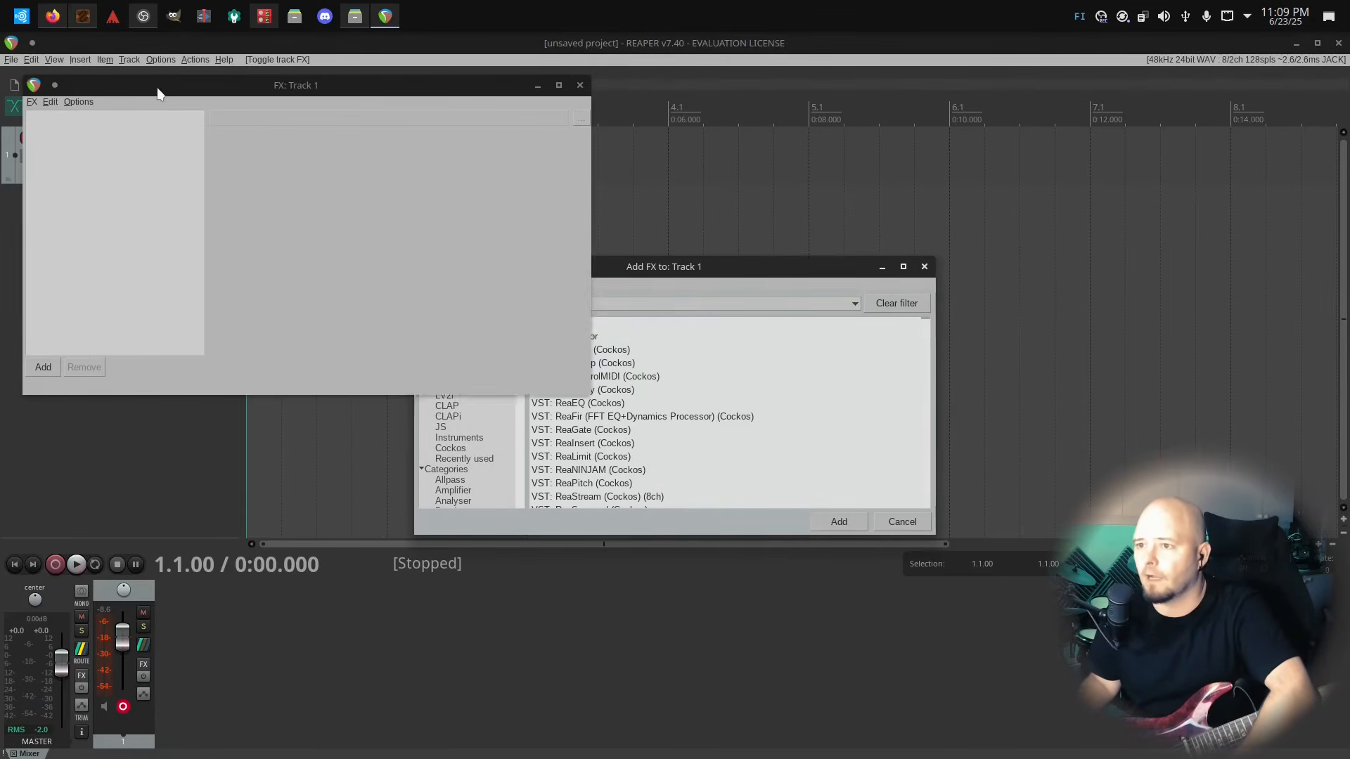
{"action": "left_click_drag", "start_coordinate": [158, 93], "coordinate": [163, 221]}
{"action": "left_click", "coordinate": [584, 213]}
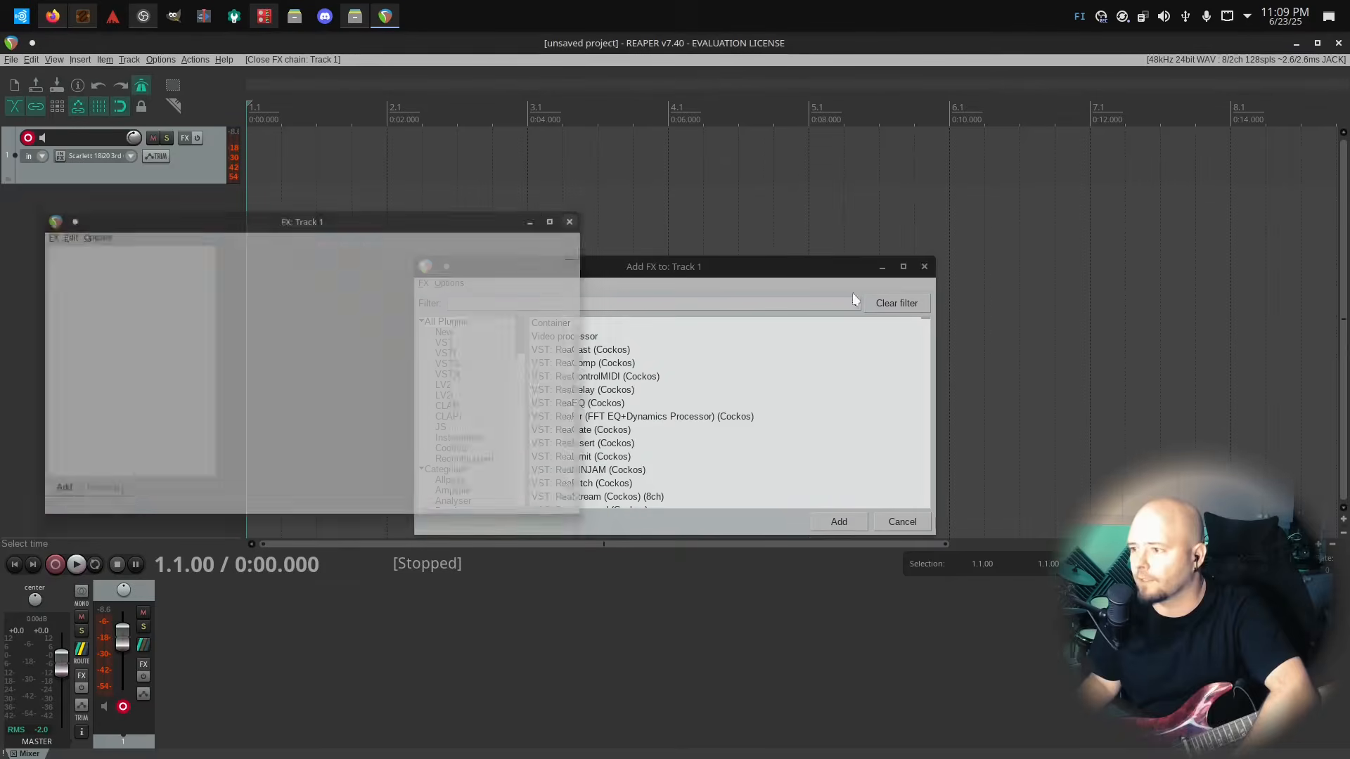
{"action": "left_click", "coordinate": [923, 267]}
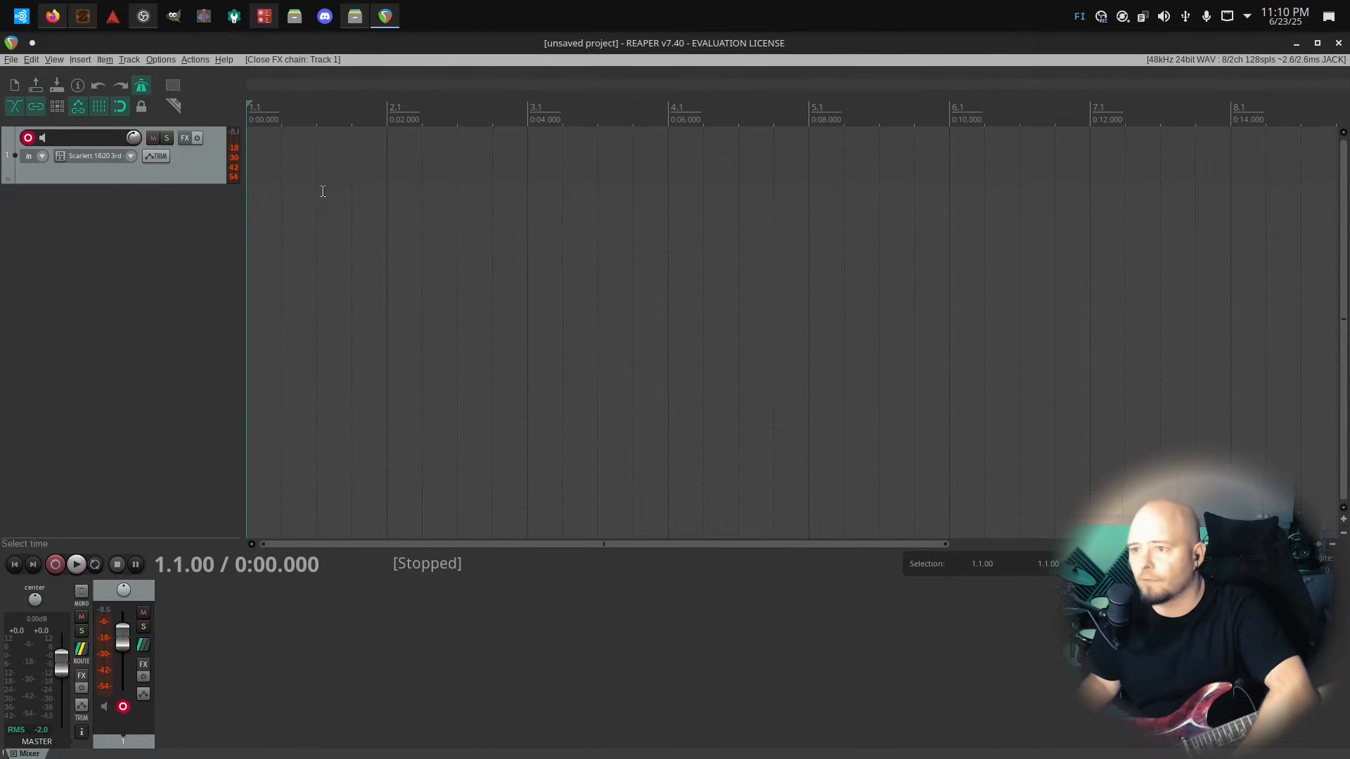
{"action": "left_click", "coordinate": [185, 137]}
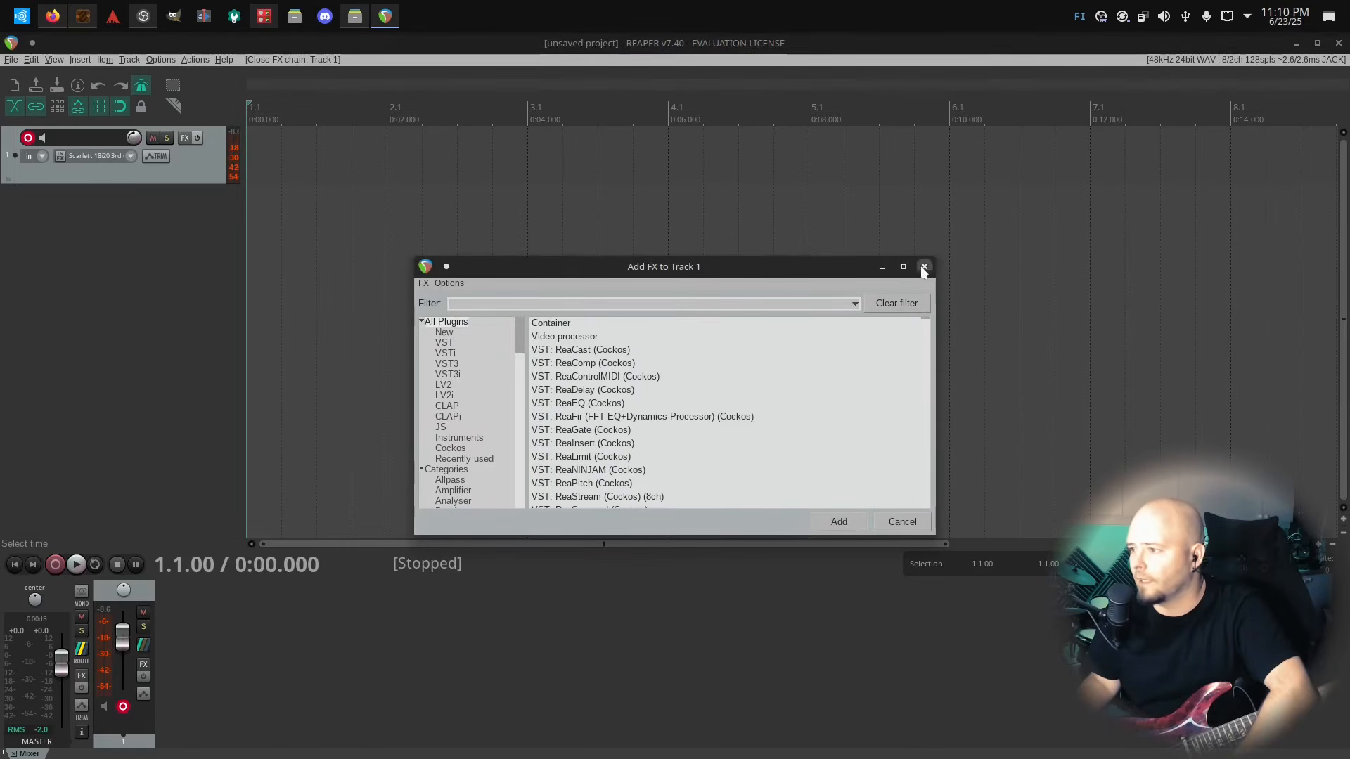
{"action": "left_click", "coordinate": [922, 268]}
{"action": "left_click", "coordinate": [198, 142]}
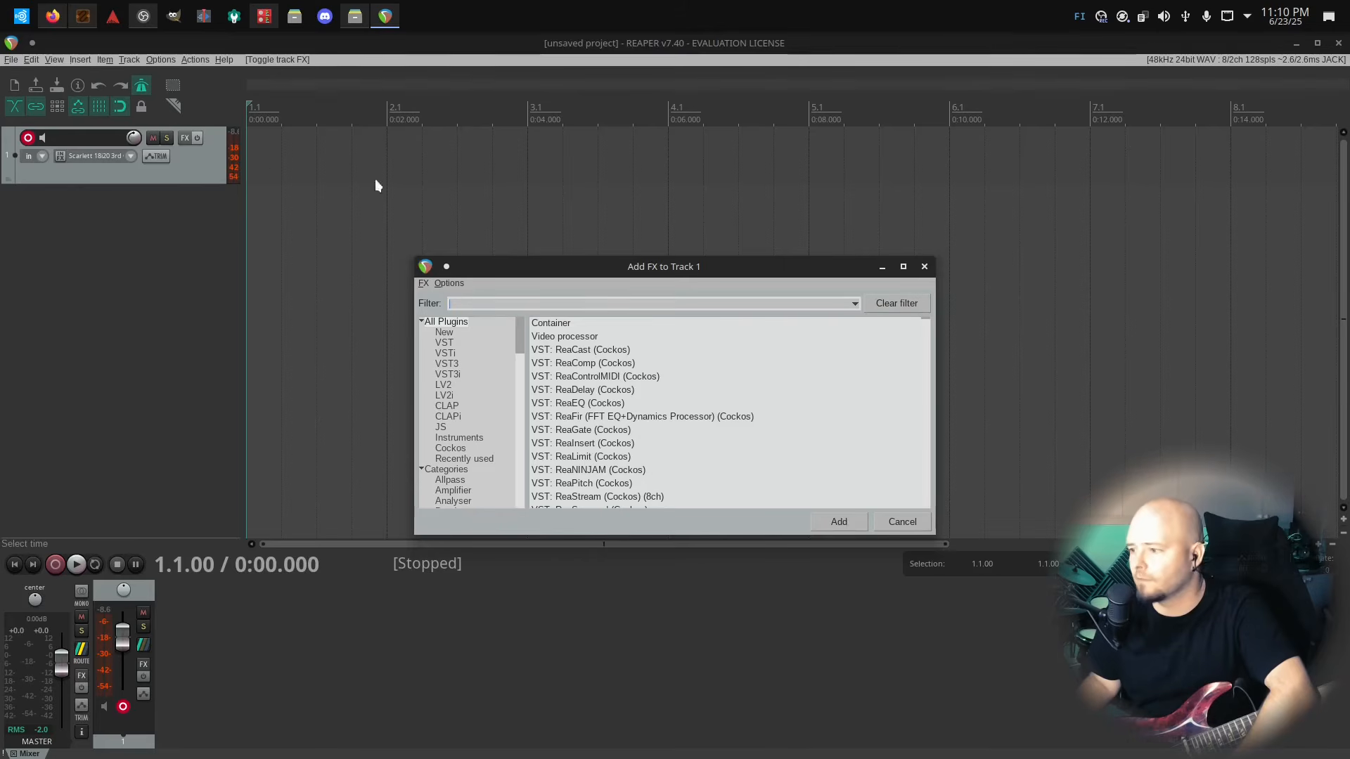
{"action": "left_click", "coordinate": [184, 139]}
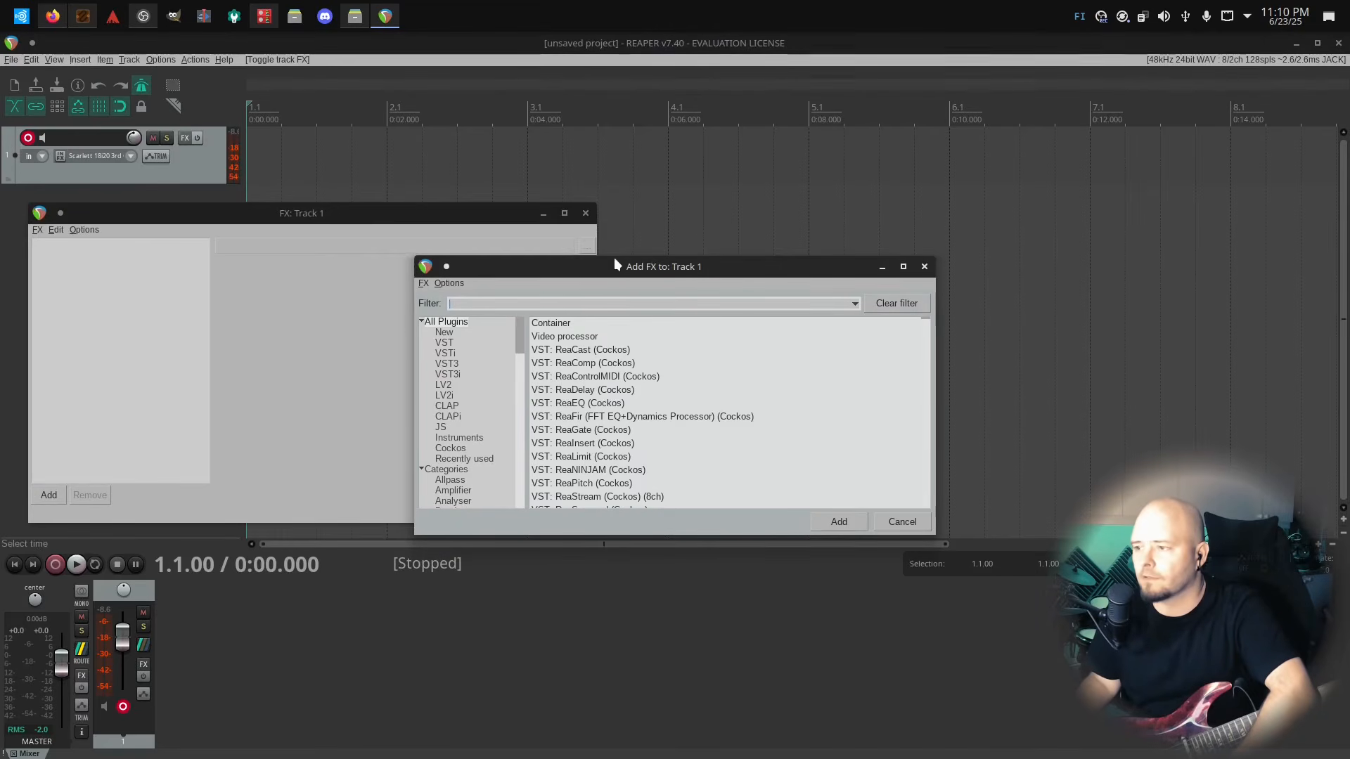
{"action": "left_click", "coordinate": [585, 214]}
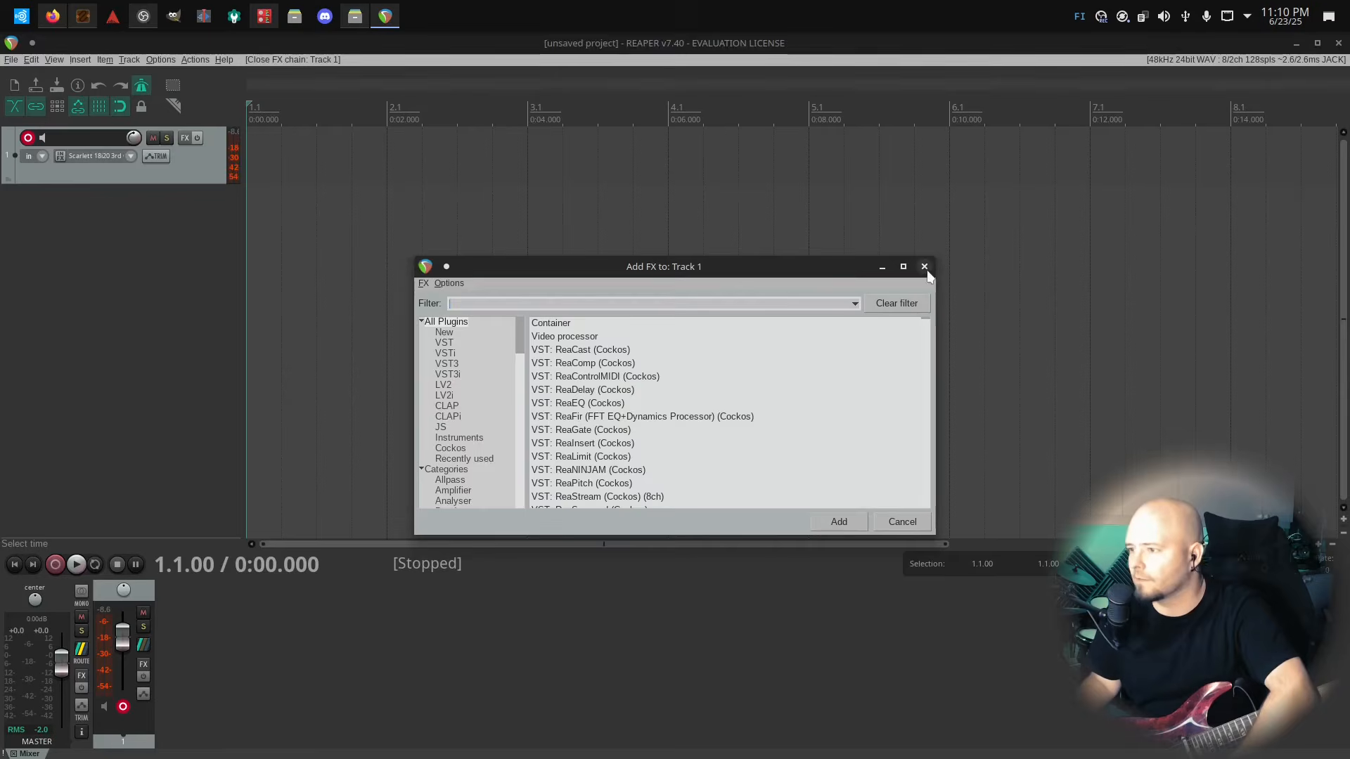
{"action": "left_click", "coordinate": [924, 266]}
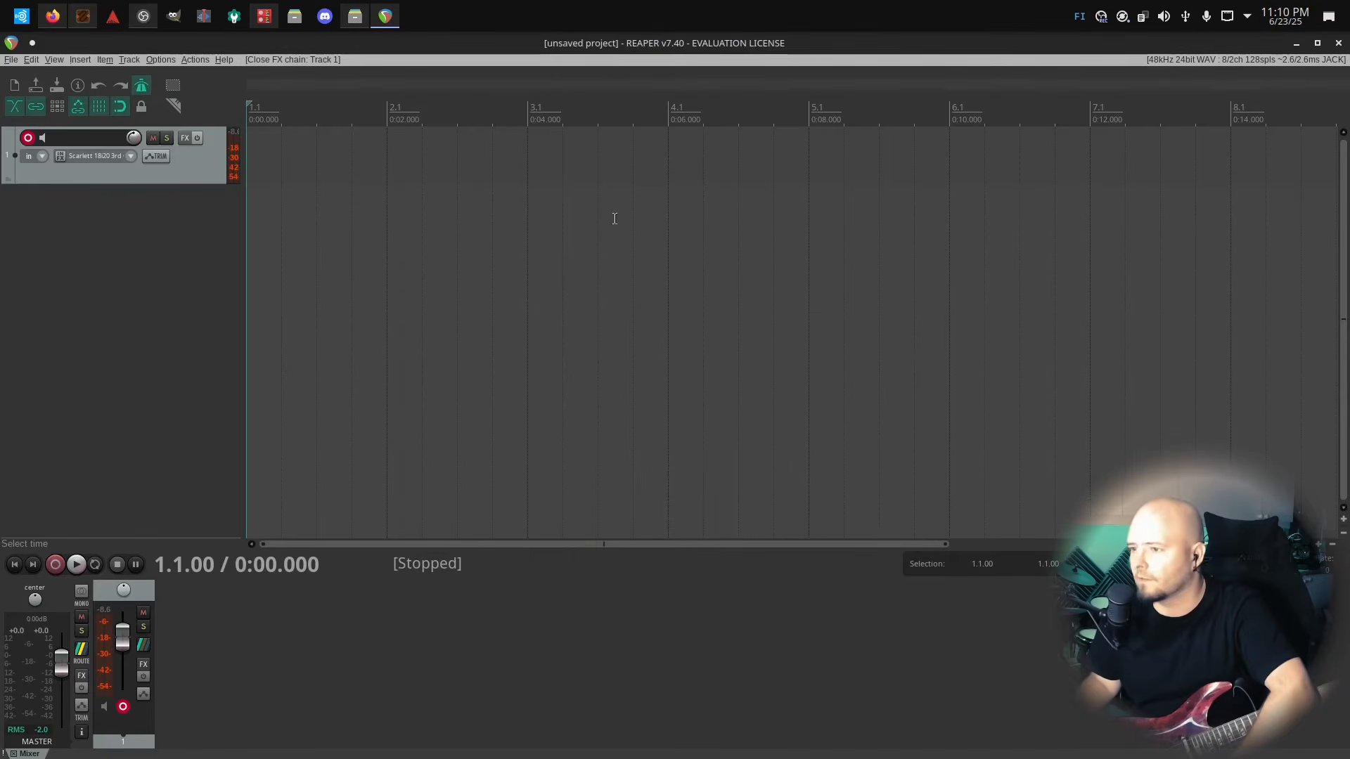
Filter the plugins for "neural", add VST3 NeuralAmpModeler to track 1, and reposition and resize its FX window
{"action": "left_click", "coordinate": [200, 141]}
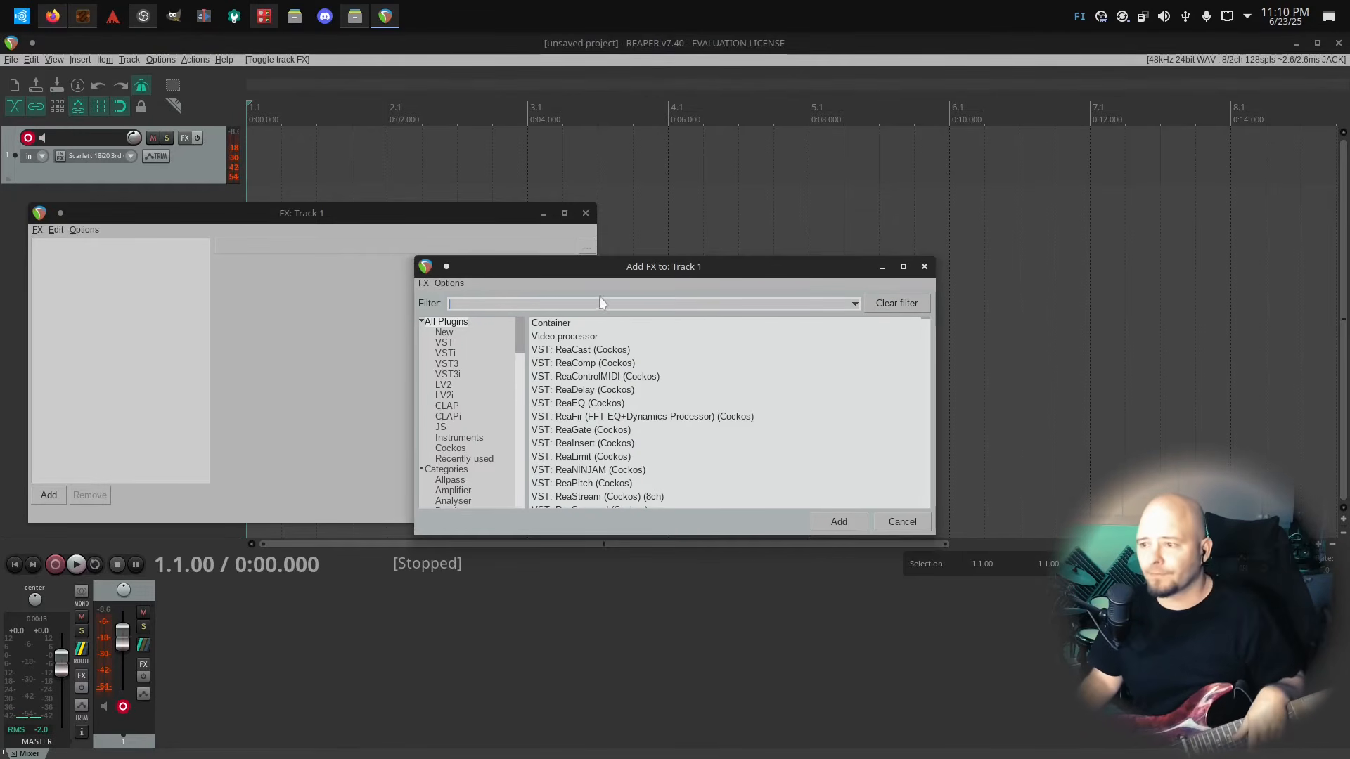
{"action": "left_click_drag", "start_coordinate": [636, 266], "coordinate": [711, 221]}
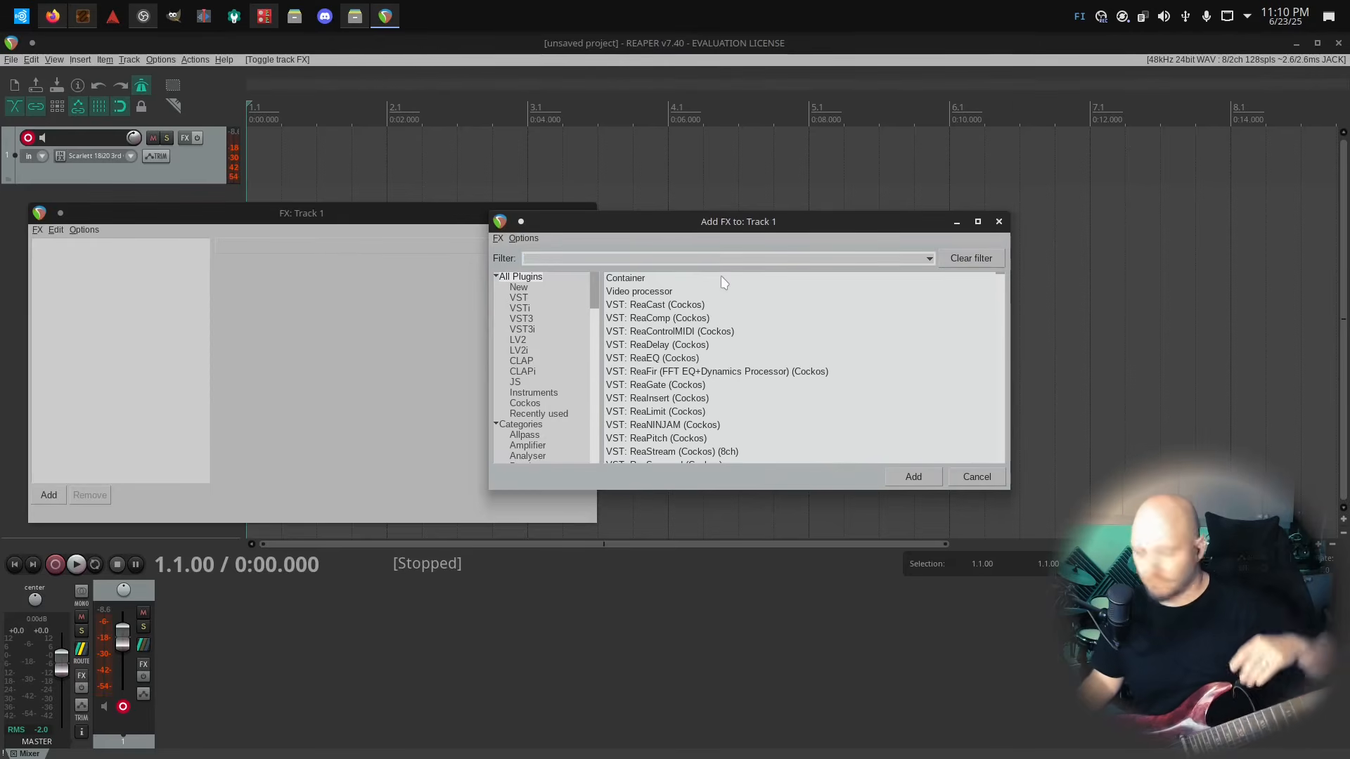
{"action": "type", "text": "neural"}
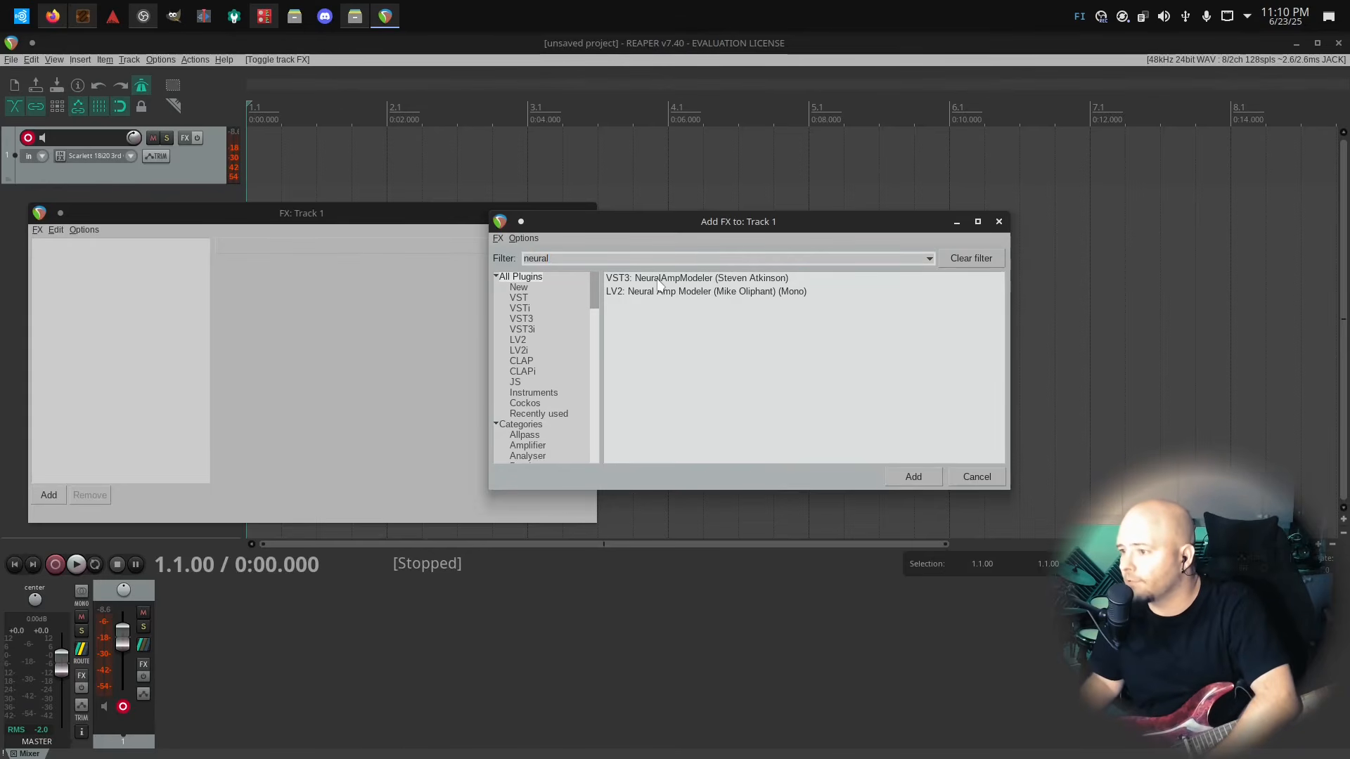
{"action": "left_click", "coordinate": [658, 281]}
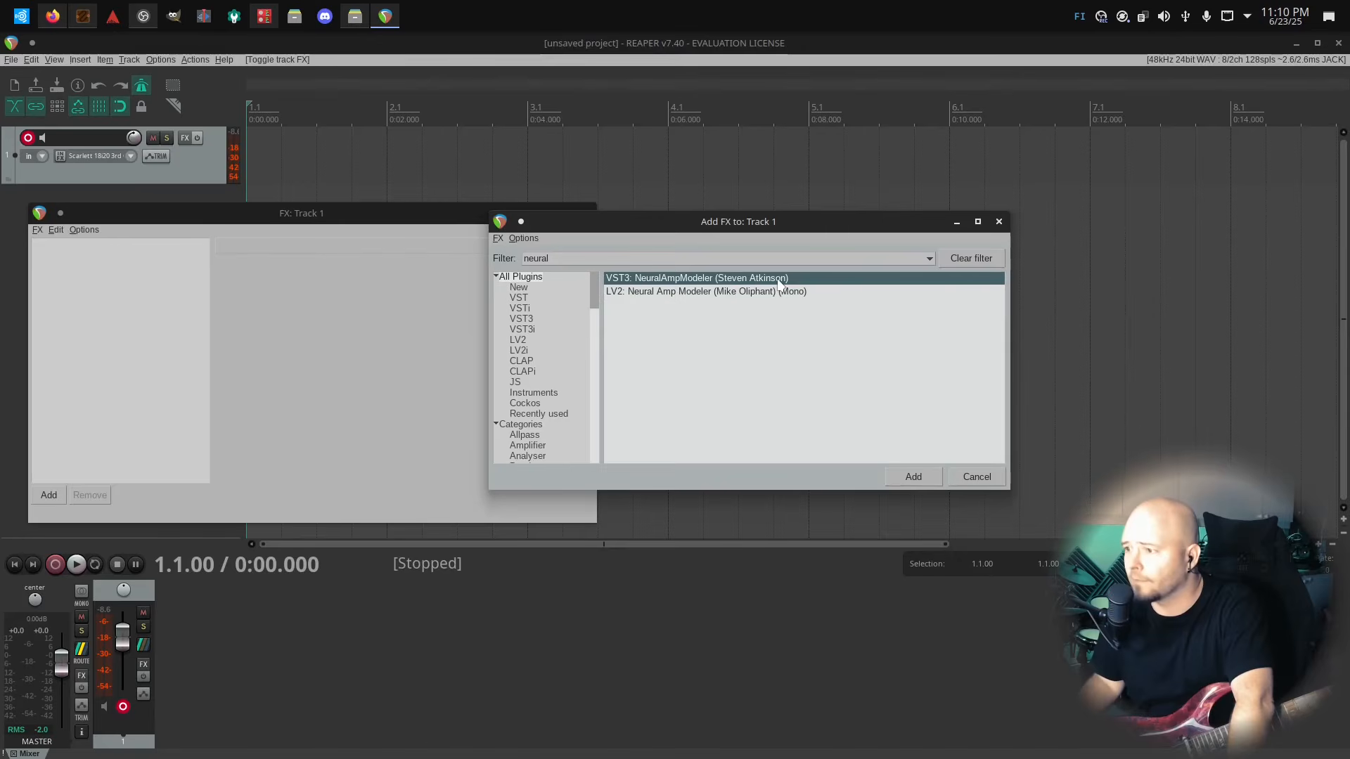
{"action": "double_click", "coordinate": [692, 280]}
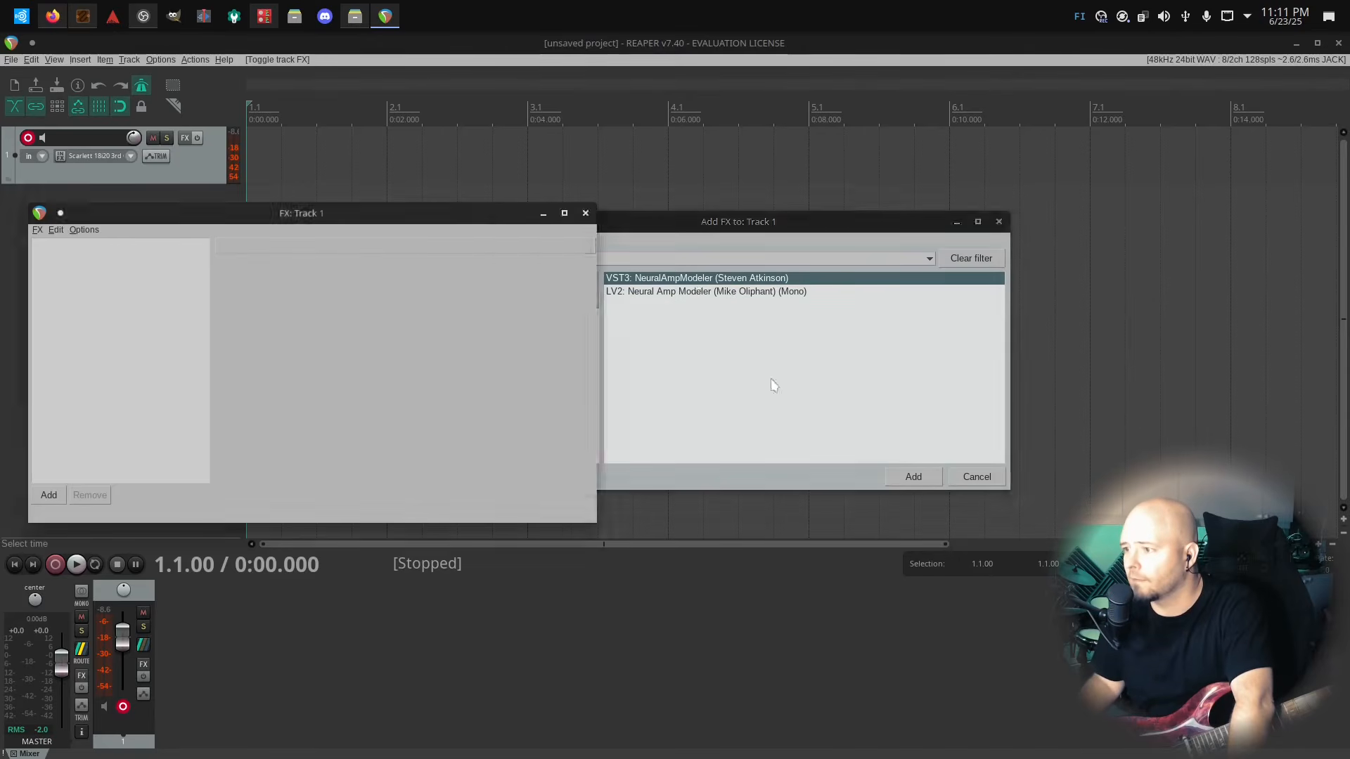
{"action": "left_click_drag", "start_coordinate": [340, 215], "coordinate": [469, 157]}
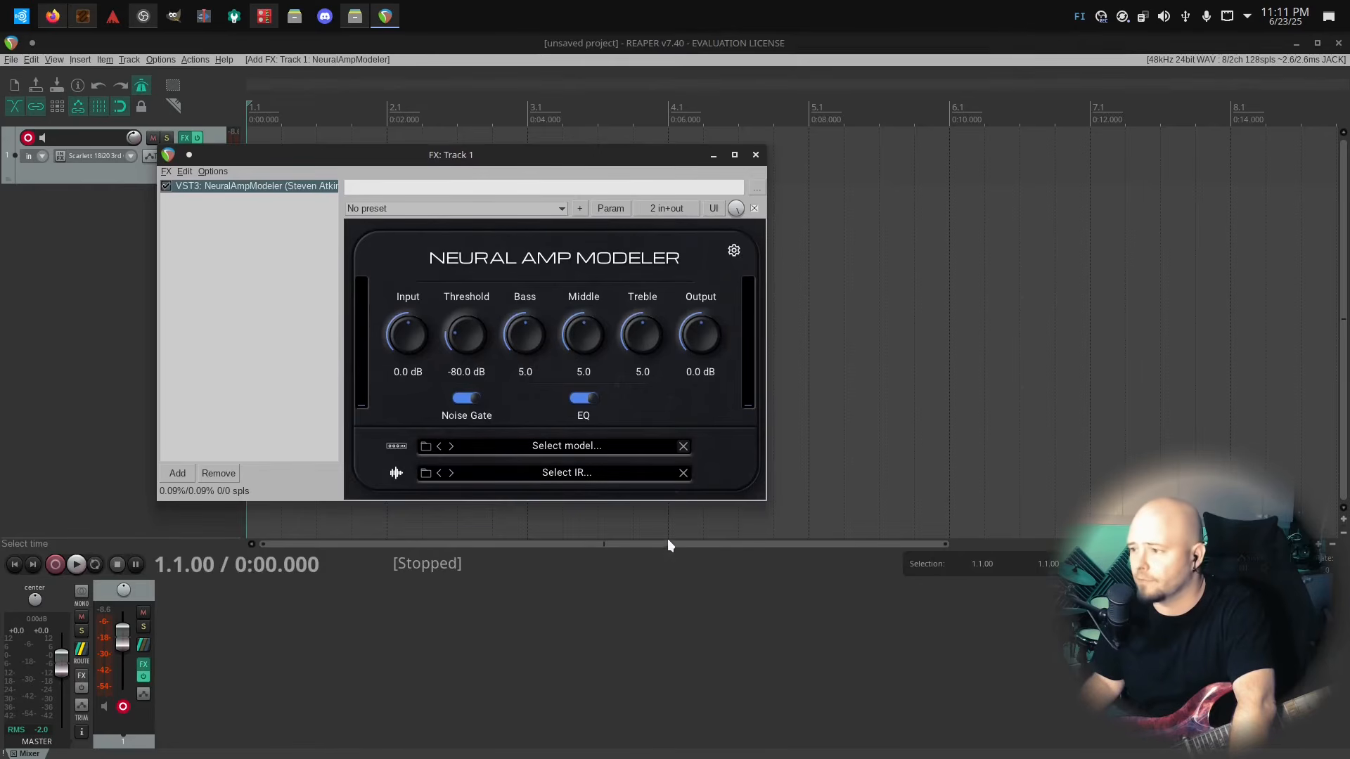
{"action": "left_click_drag", "start_coordinate": [765, 502], "coordinate": [791, 527]}
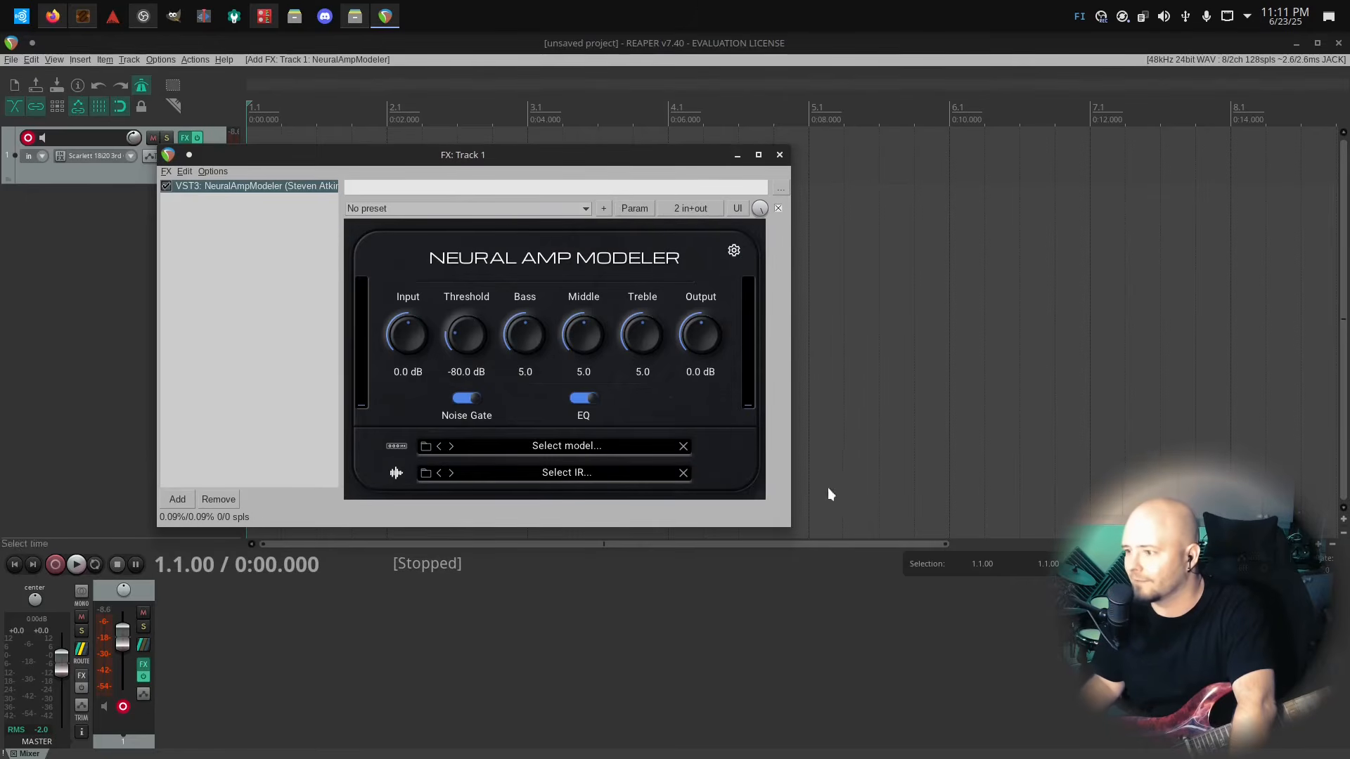
{"action": "left_click_drag", "start_coordinate": [796, 526], "coordinate": [776, 507]}
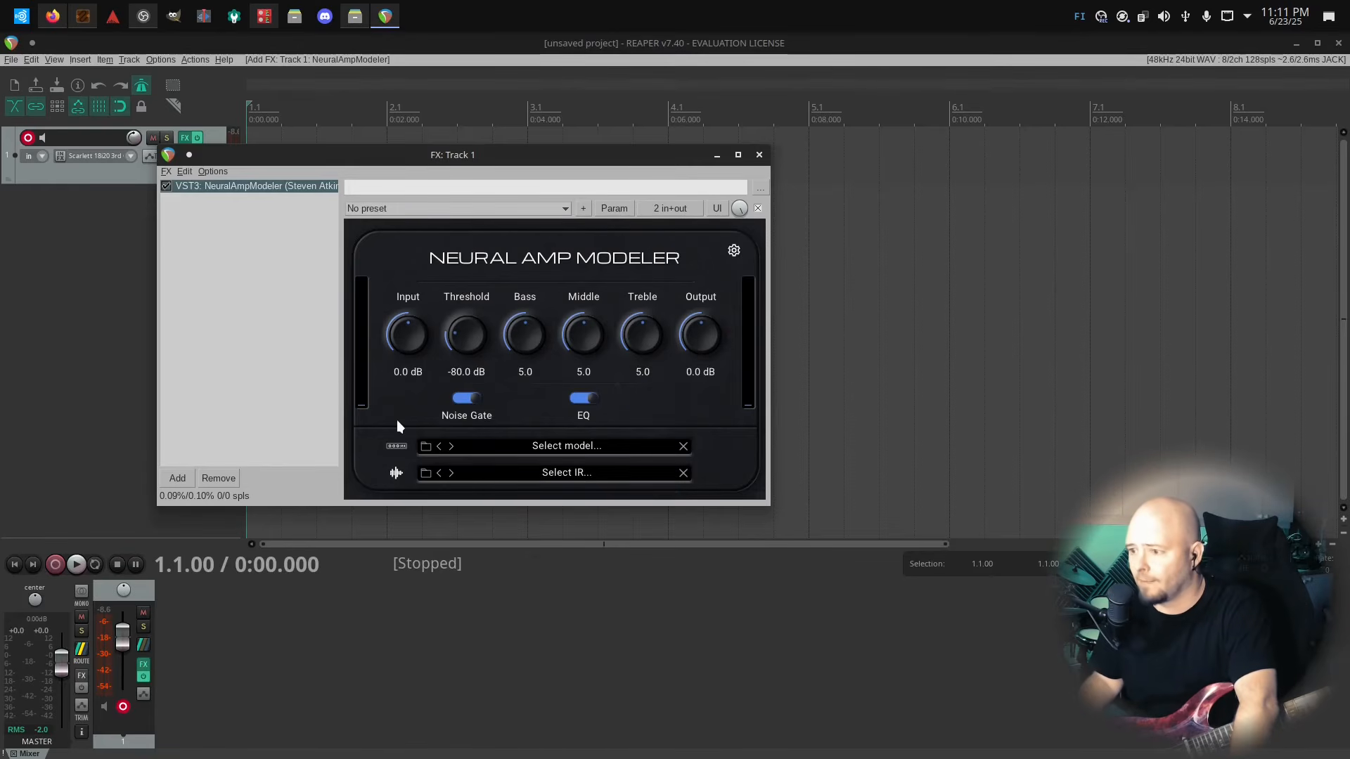
Load the model "Helga B 6505+ Red ch - MXR Drive V2.nam" into Neural Amp Modeler and lower its output to -26.6 dB
{"action": "left_click", "coordinate": [425, 445]}
{"action": "scroll", "coordinate": [444, 284], "scroll_direction": "down", "scroll_amount": 2}
{"action": "left_click", "coordinate": [443, 298]}
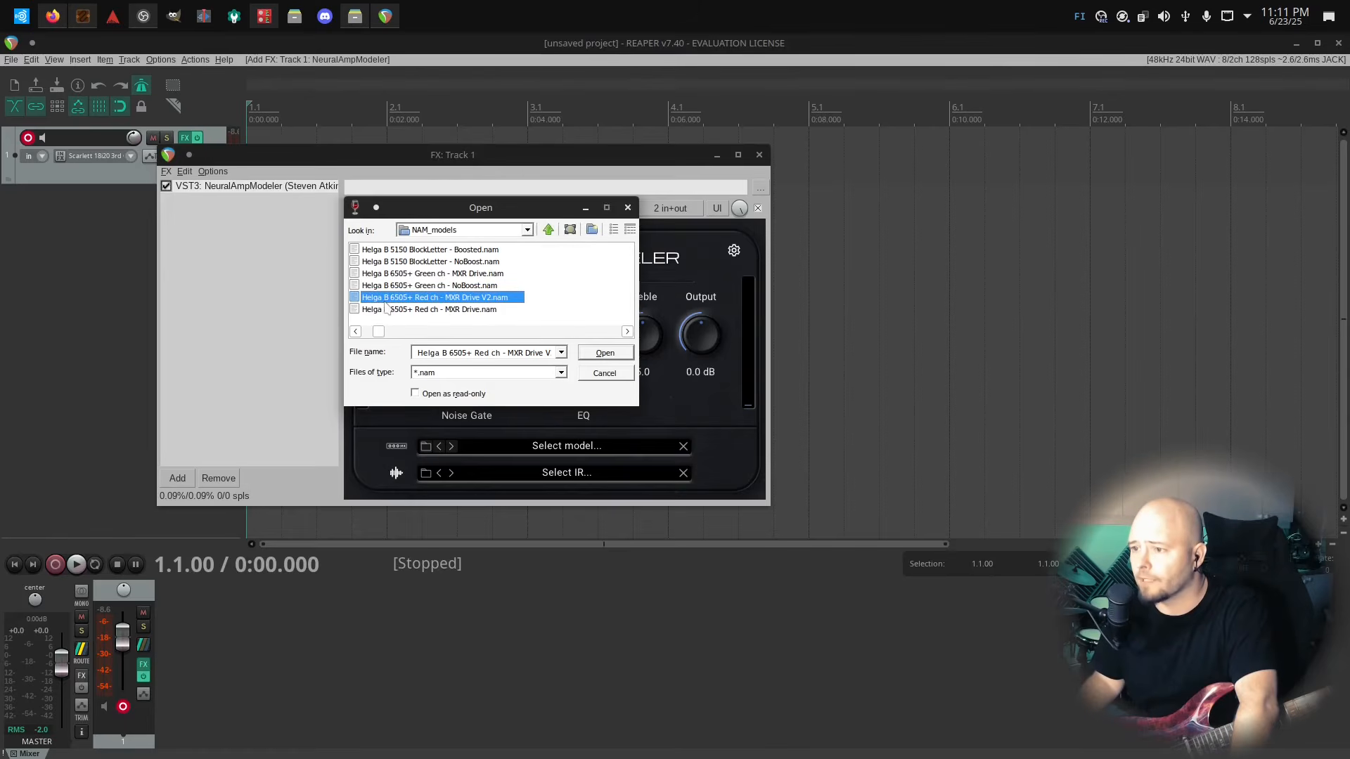
{"action": "double_click", "coordinate": [445, 298]}
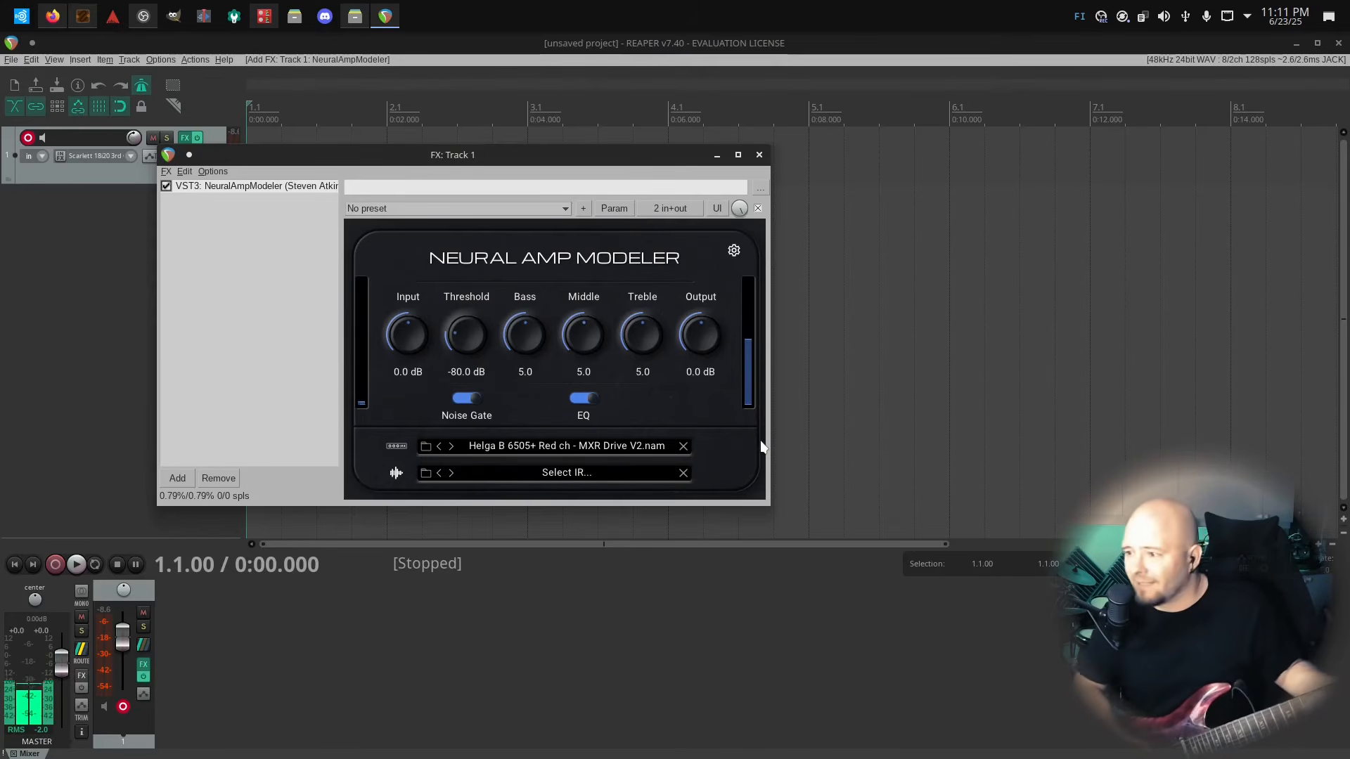
{"action": "left_click_drag", "start_coordinate": [703, 335], "coordinate": [703, 393]}
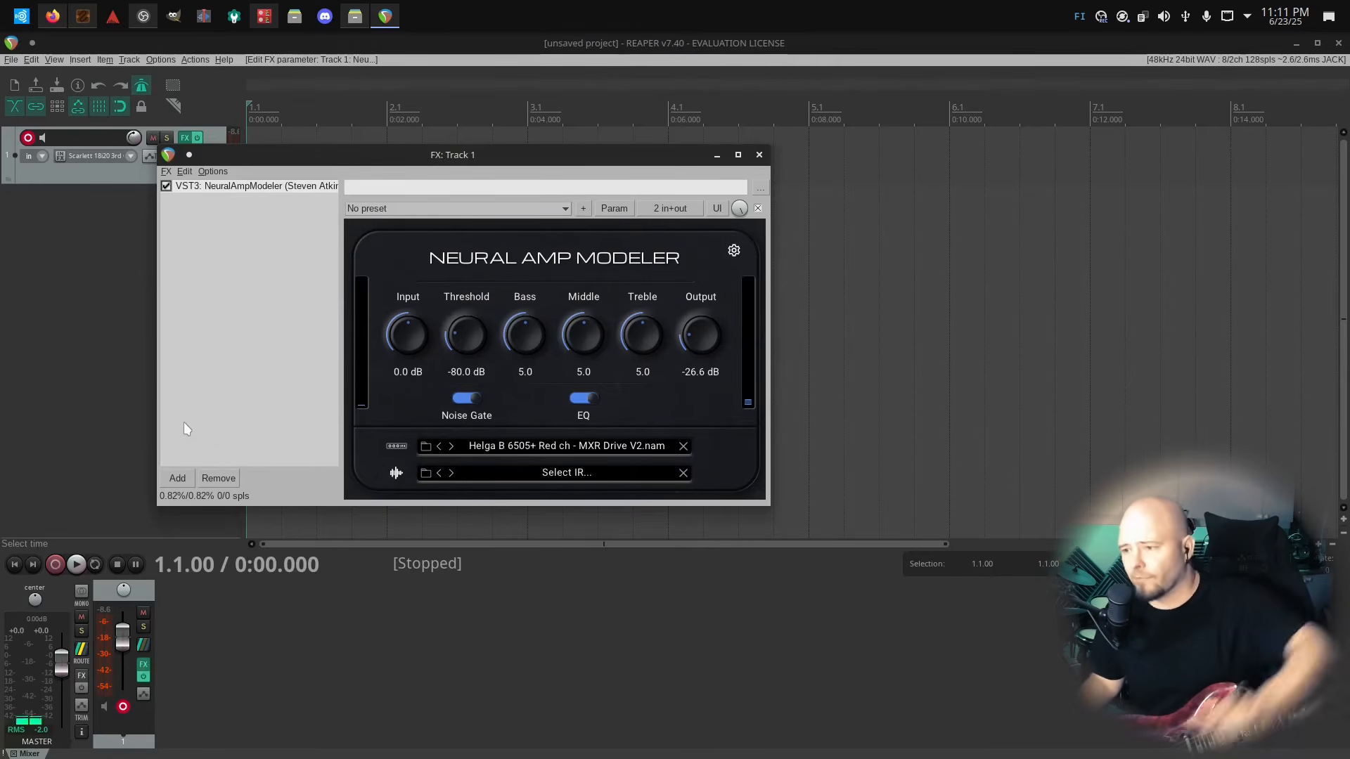
Filter the plugins for "convol" and add LV2 x42 - IR Convolver Mono to track 1's FX chain
{"action": "left_click", "coordinate": [177, 477]}
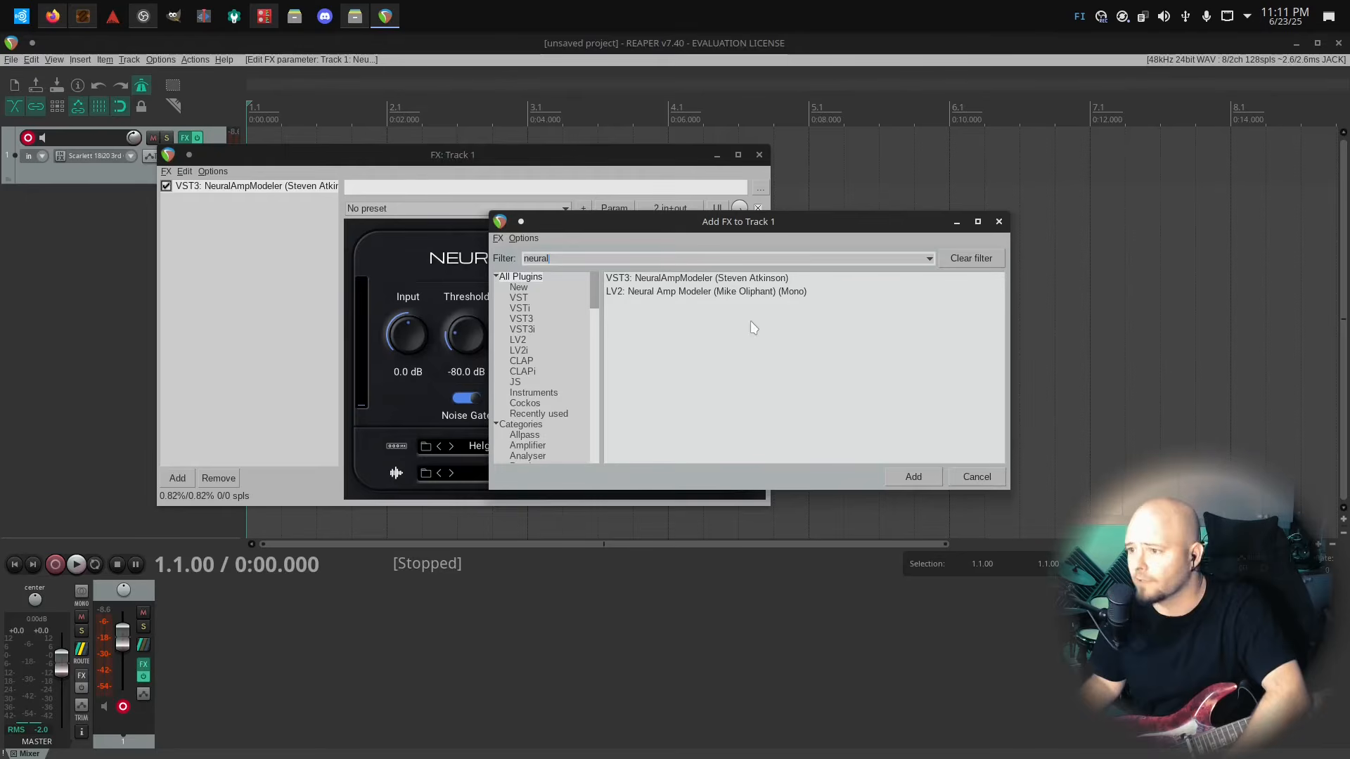
{"action": "key", "text": "BackSpace"}
{"action": "key", "text": "BackSpace"}
{"action": "key", "text": "BackSpace"}
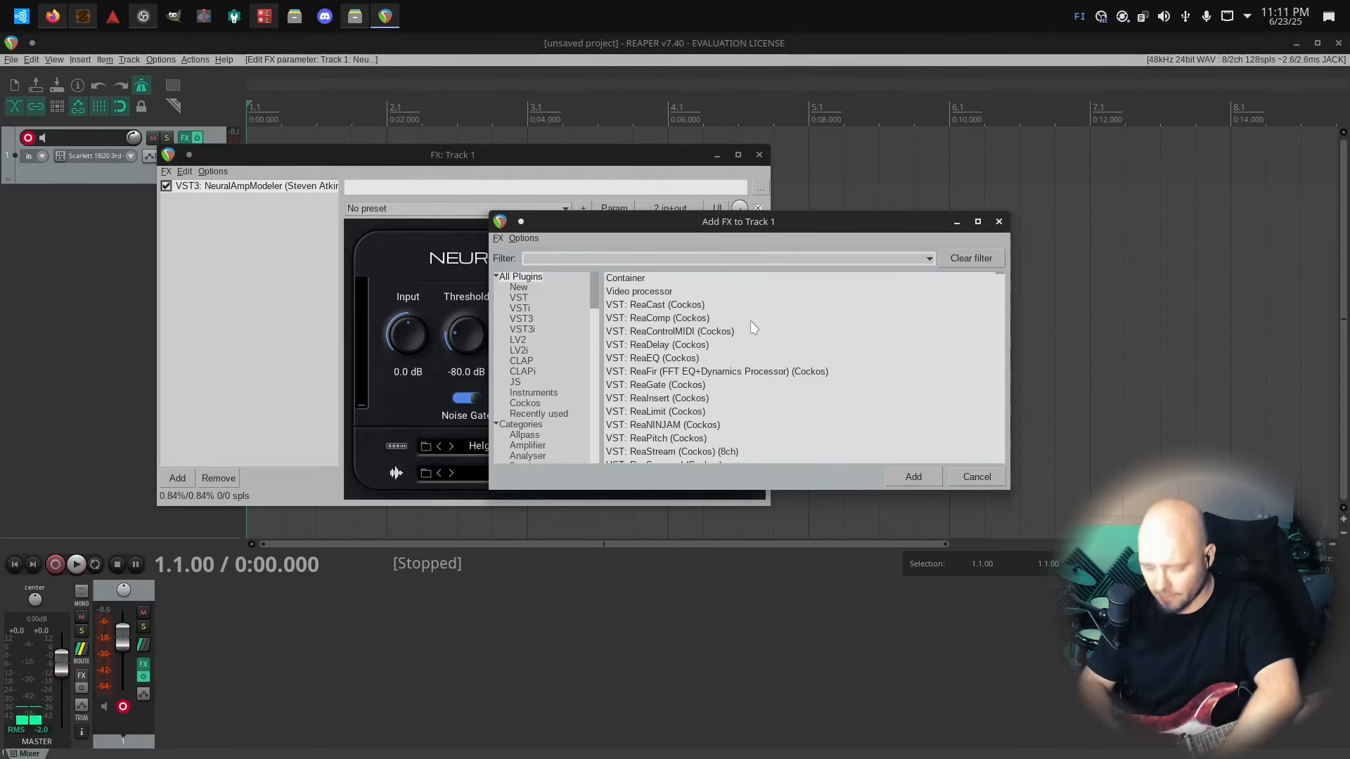
{"action": "type", "text": "convel"}
{"action": "key", "text": "BackSpace"}
{"action": "key", "text": "BackSpace"}
{"action": "type", "text": "ol"}
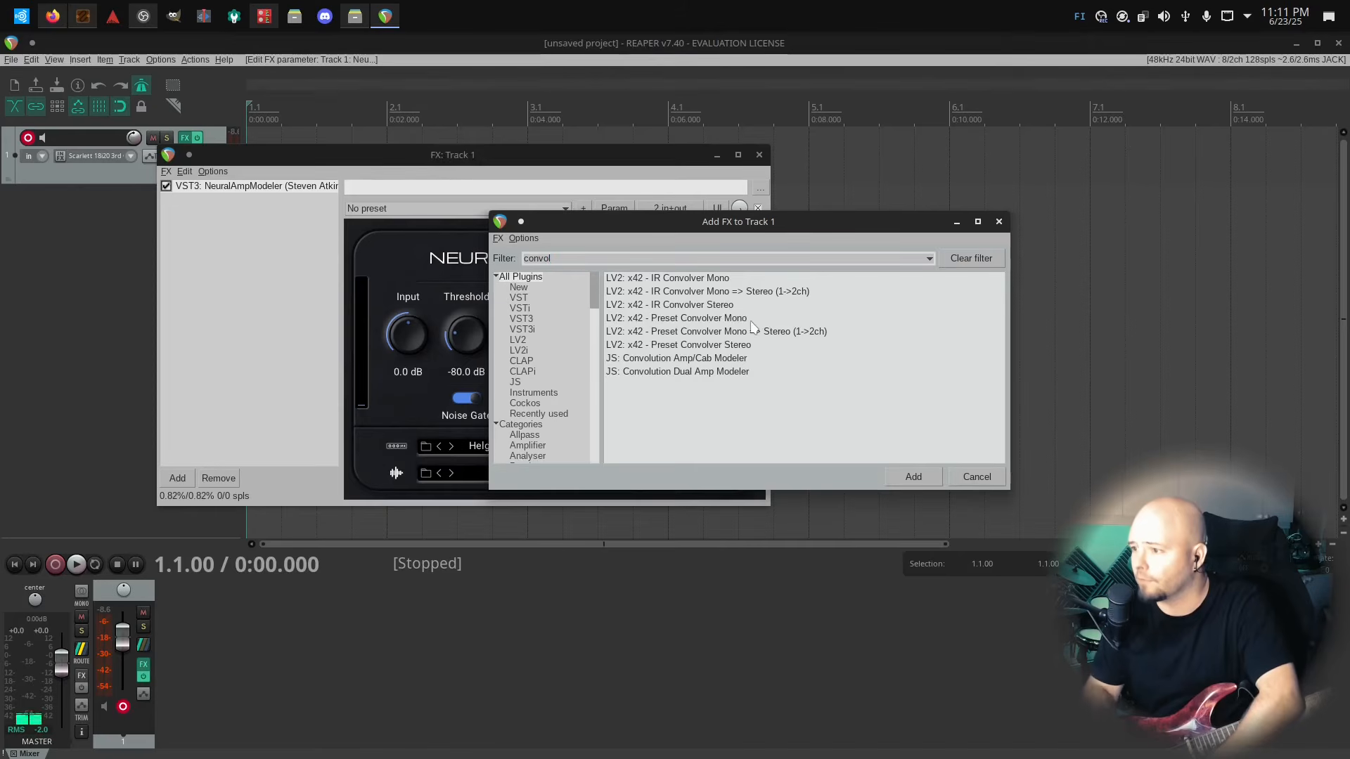
{"action": "left_click", "coordinate": [667, 281]}
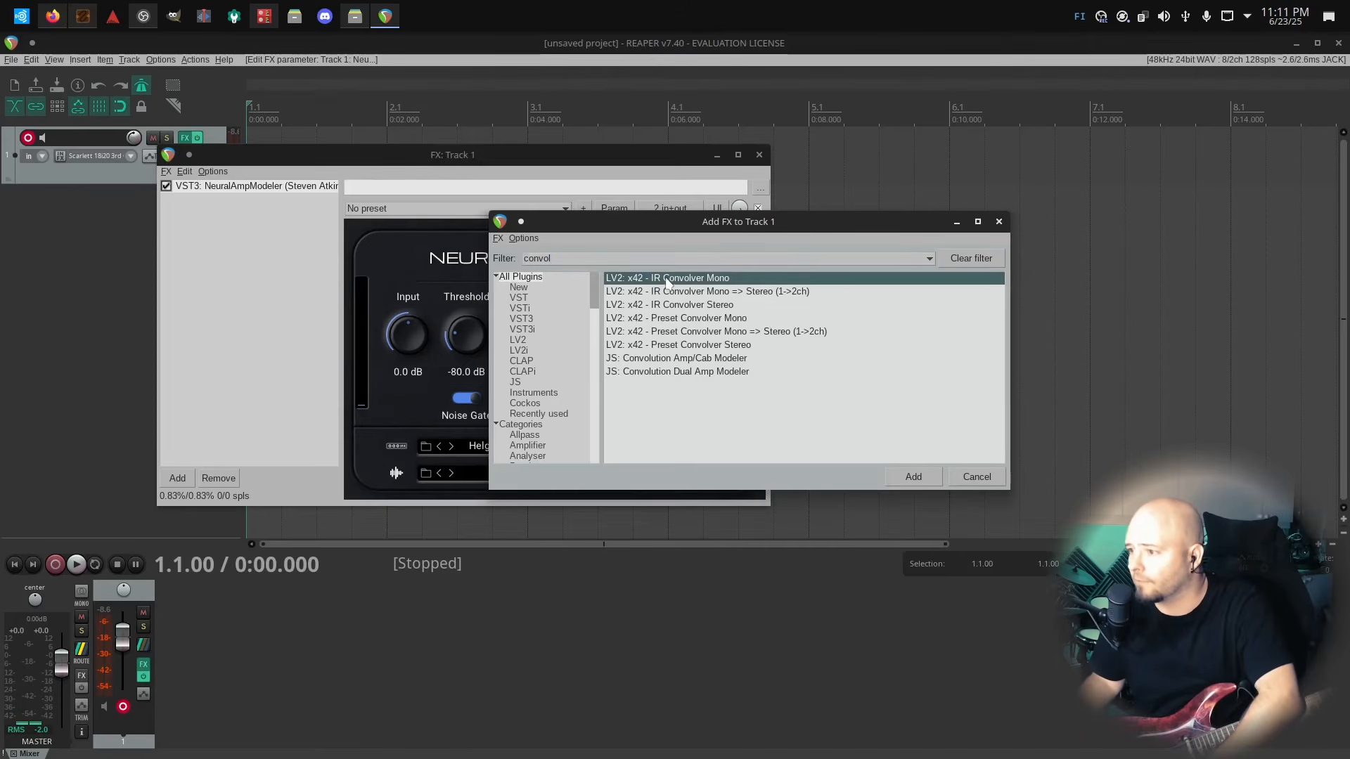
{"action": "double_click", "coordinate": [717, 280]}
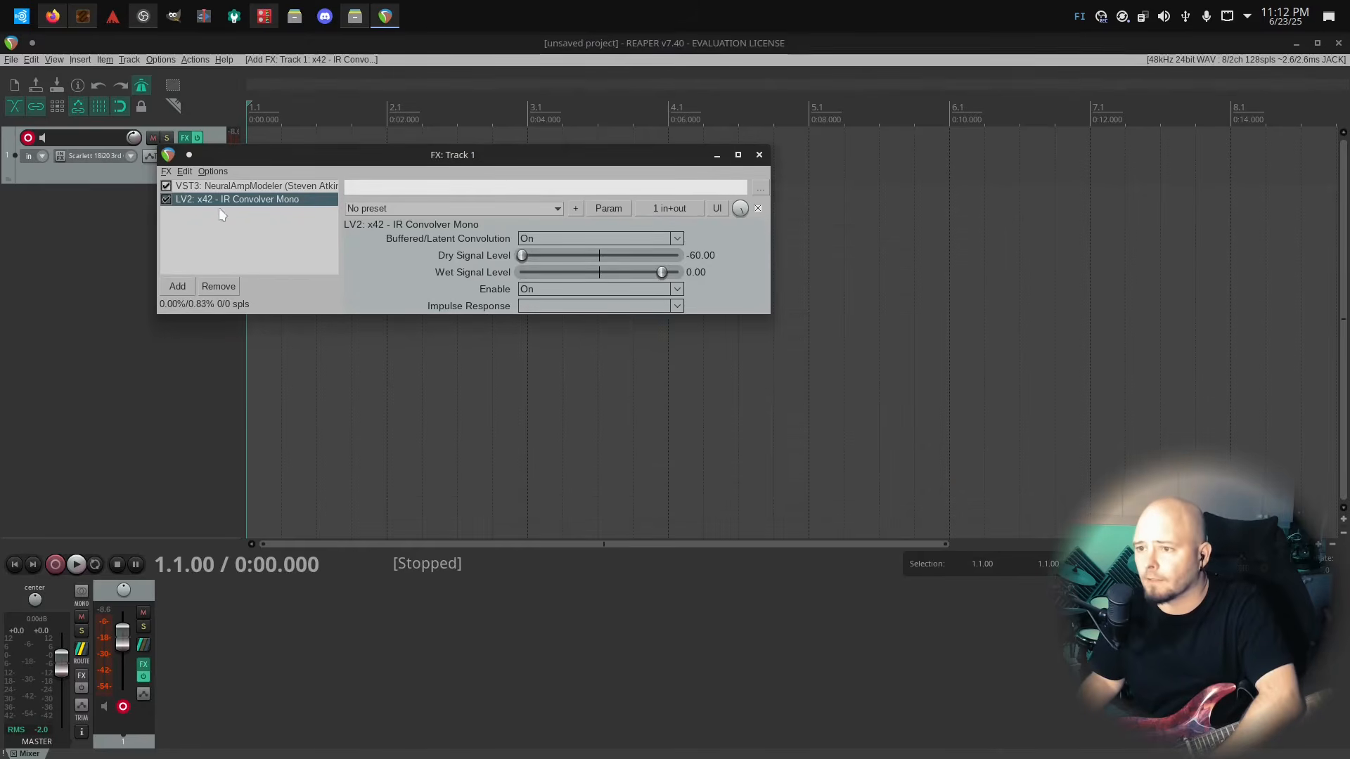
Enlarge and reposition the FX window, set Neural Amp Modeler's output to -28.9 dB, and return to the IR Convolver's settings
{"action": "left_click", "coordinate": [233, 187]}
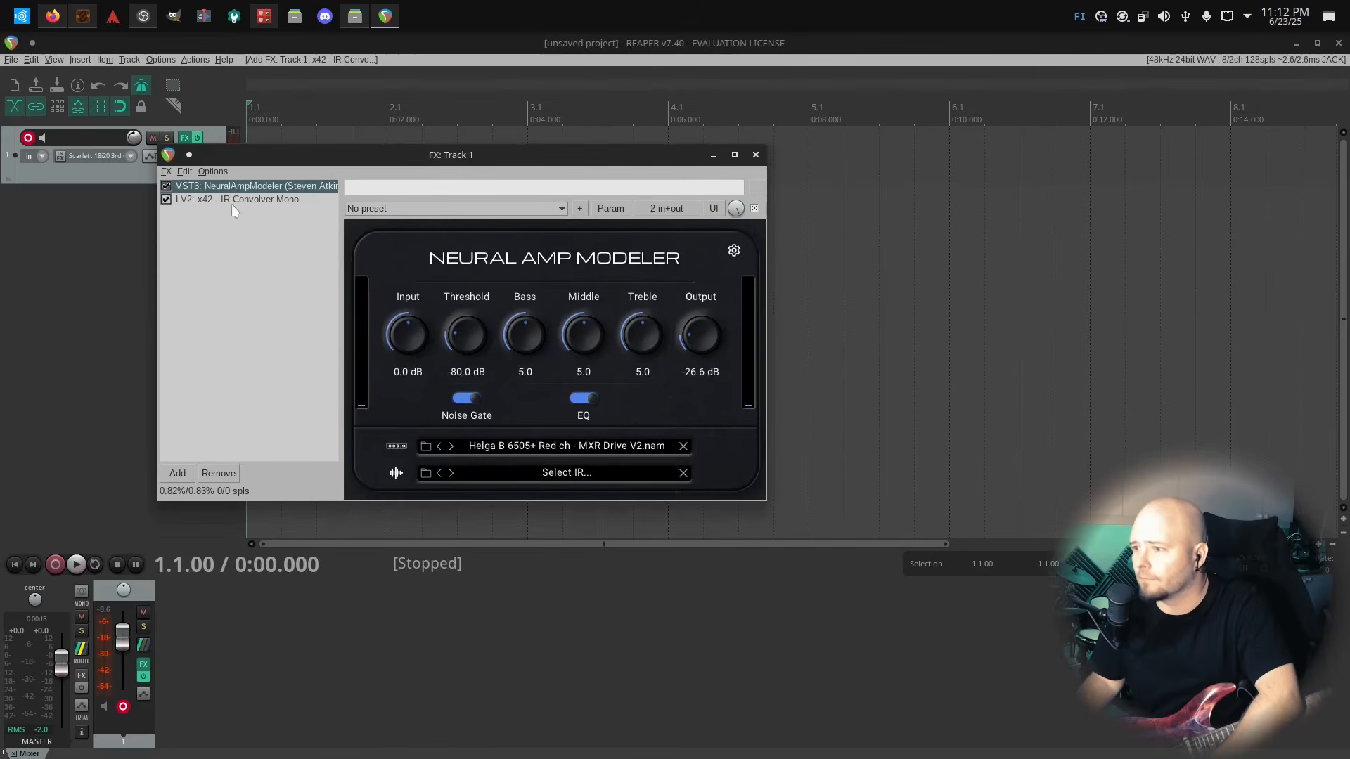
{"action": "left_click", "coordinate": [233, 200]}
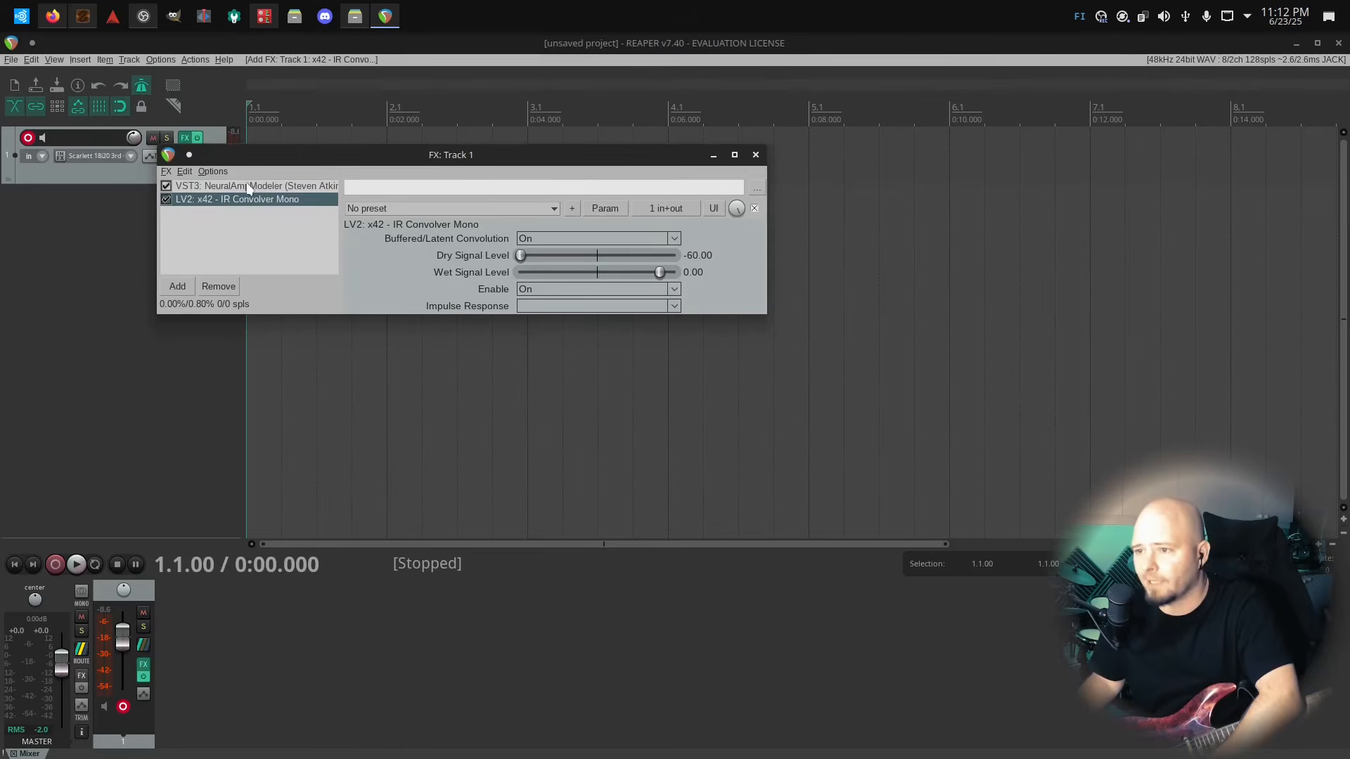
{"action": "left_click", "coordinate": [247, 187]}
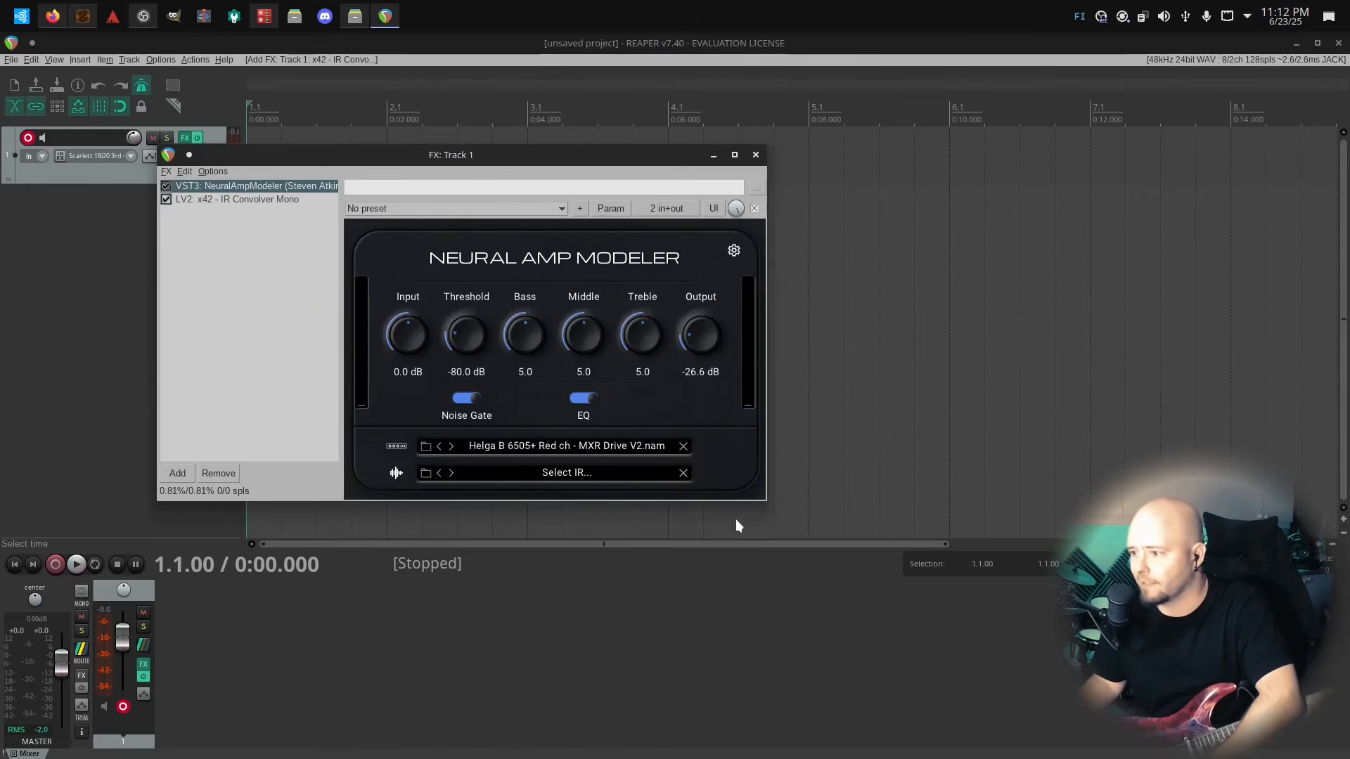
{"action": "left_click_drag", "start_coordinate": [765, 500], "coordinate": [907, 632]}
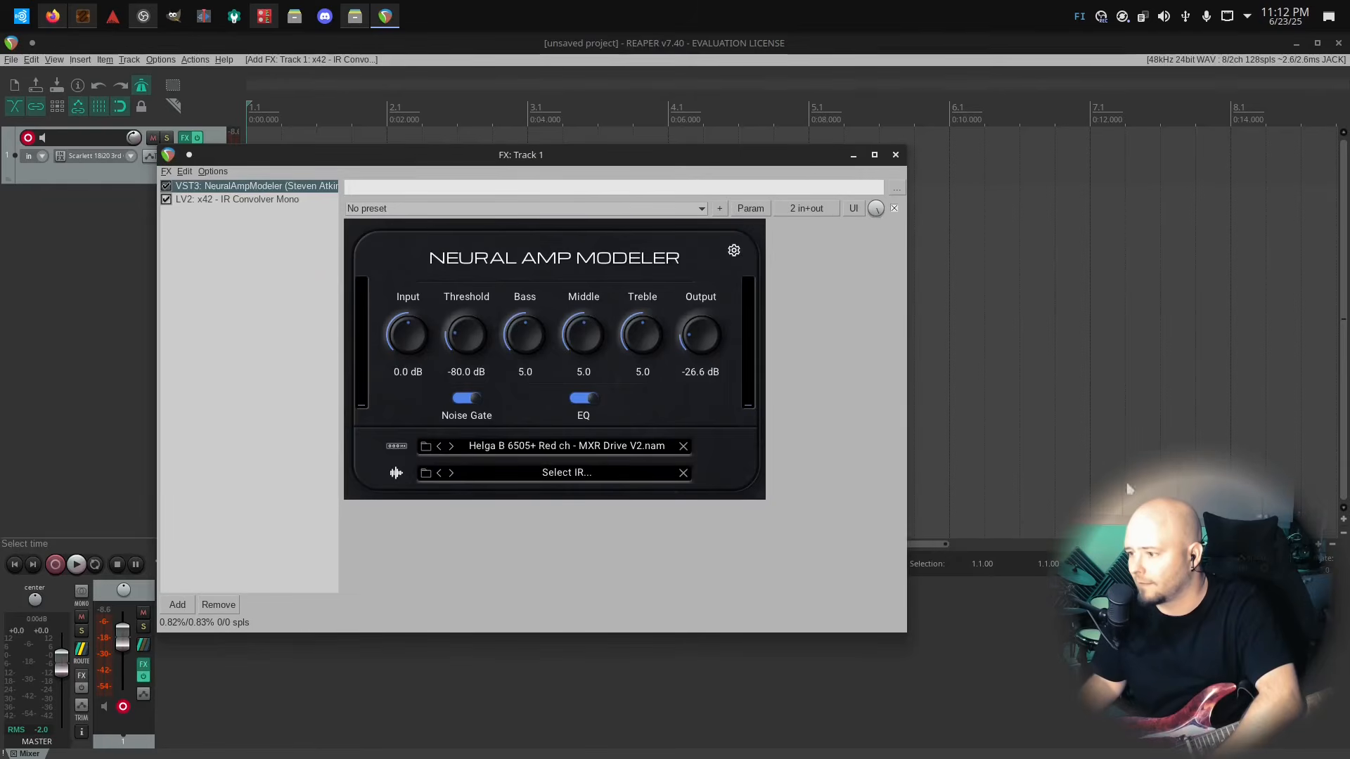
{"action": "left_click_drag", "start_coordinate": [694, 154], "coordinate": [659, 118]}
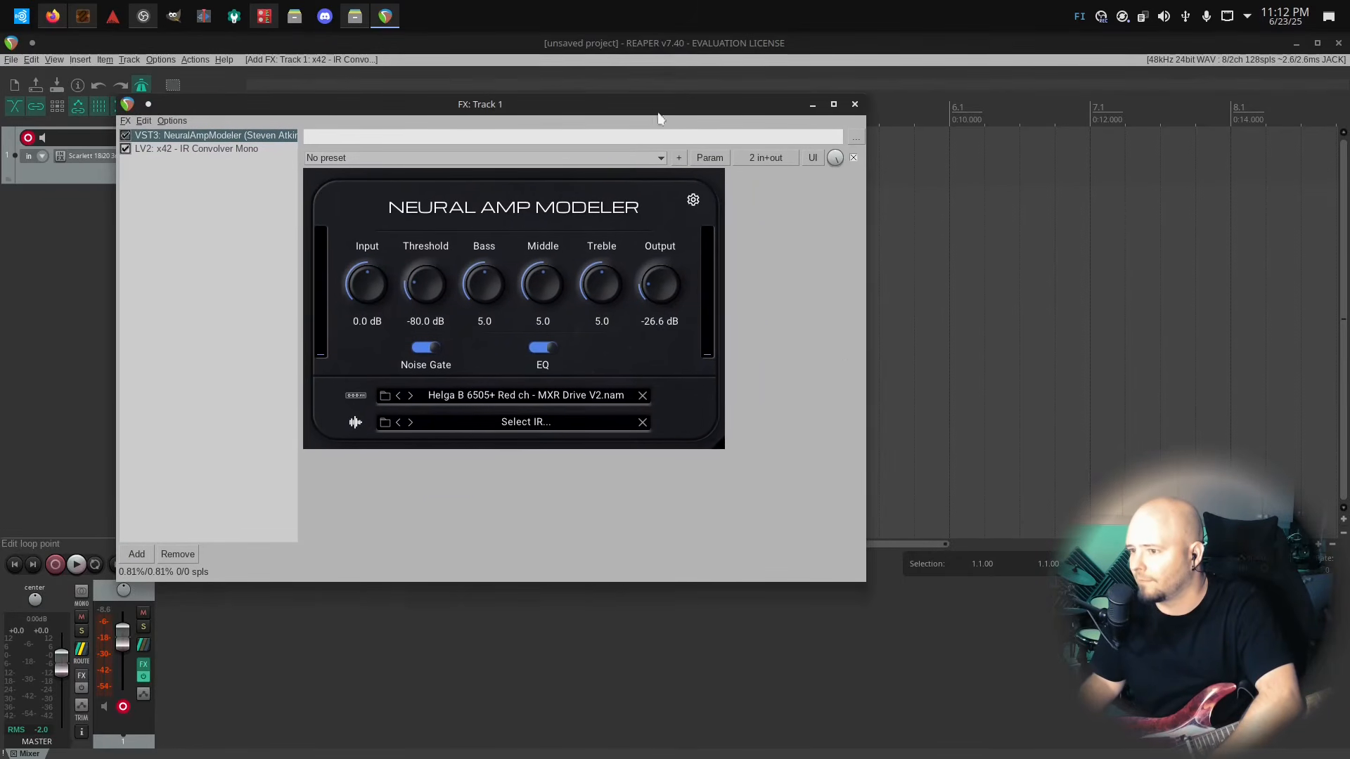
{"action": "left_click_drag", "start_coordinate": [660, 280], "coordinate": [657, 286]}
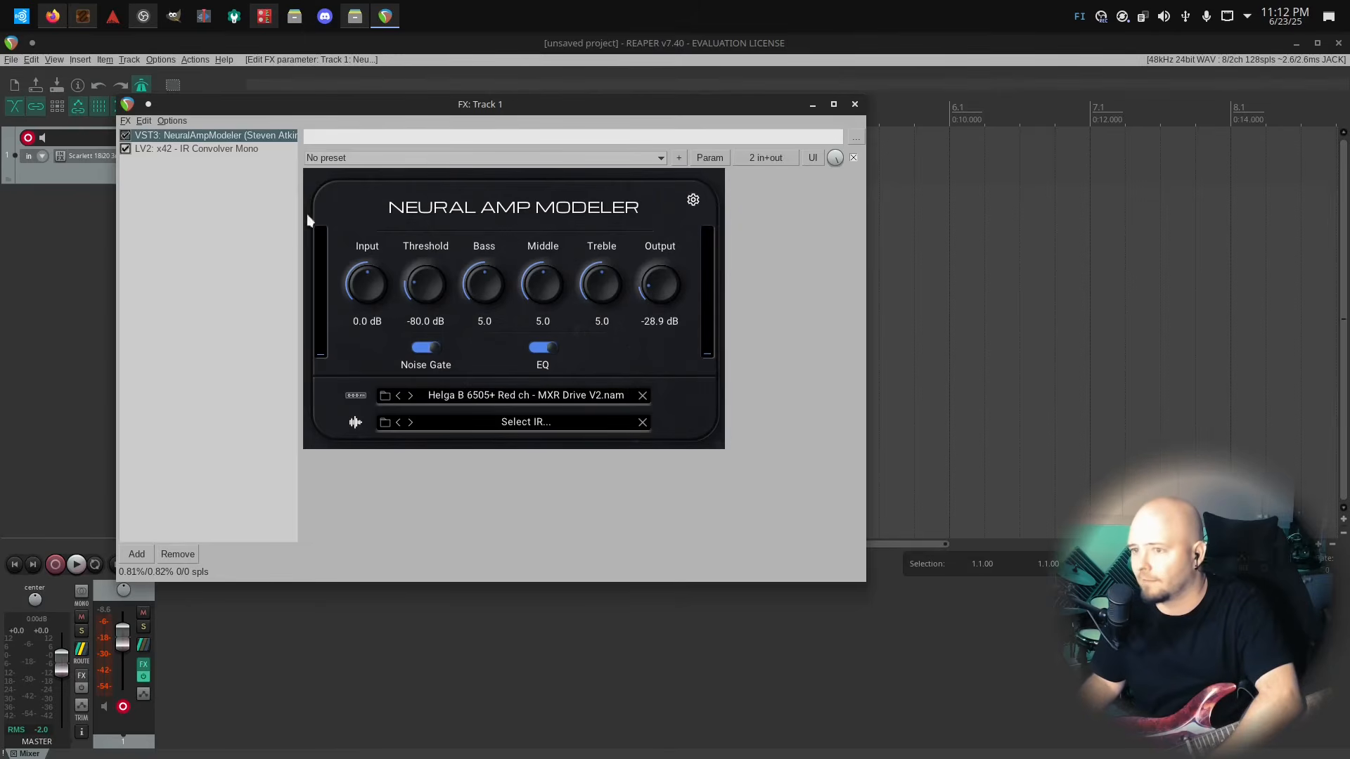
{"action": "left_click", "coordinate": [210, 150]}
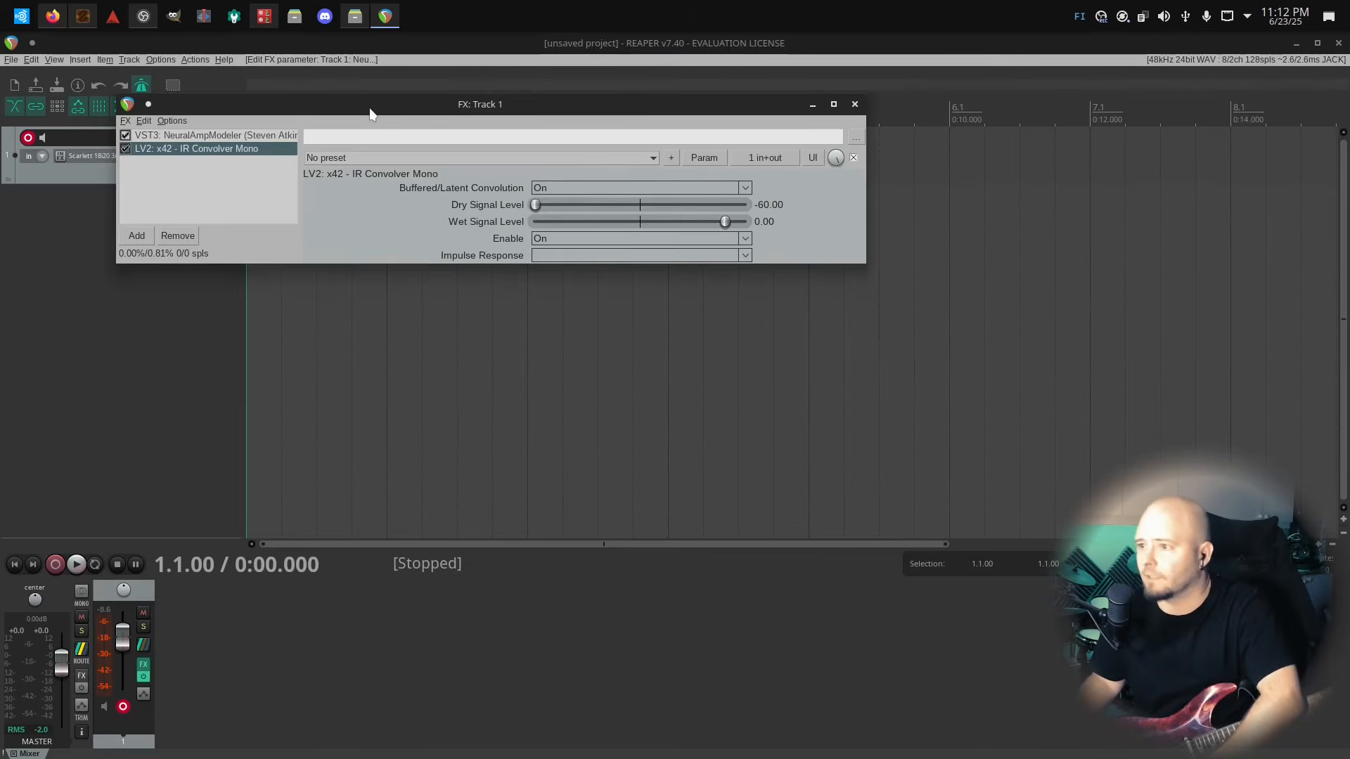
Load the impulse response "GuitarHack Original Between.wav" from Speaker-Cabinets-IRs, folder Original 3 Impulses, into the IR Convolver
{"action": "left_click_drag", "start_coordinate": [370, 112], "coordinate": [508, 253]}
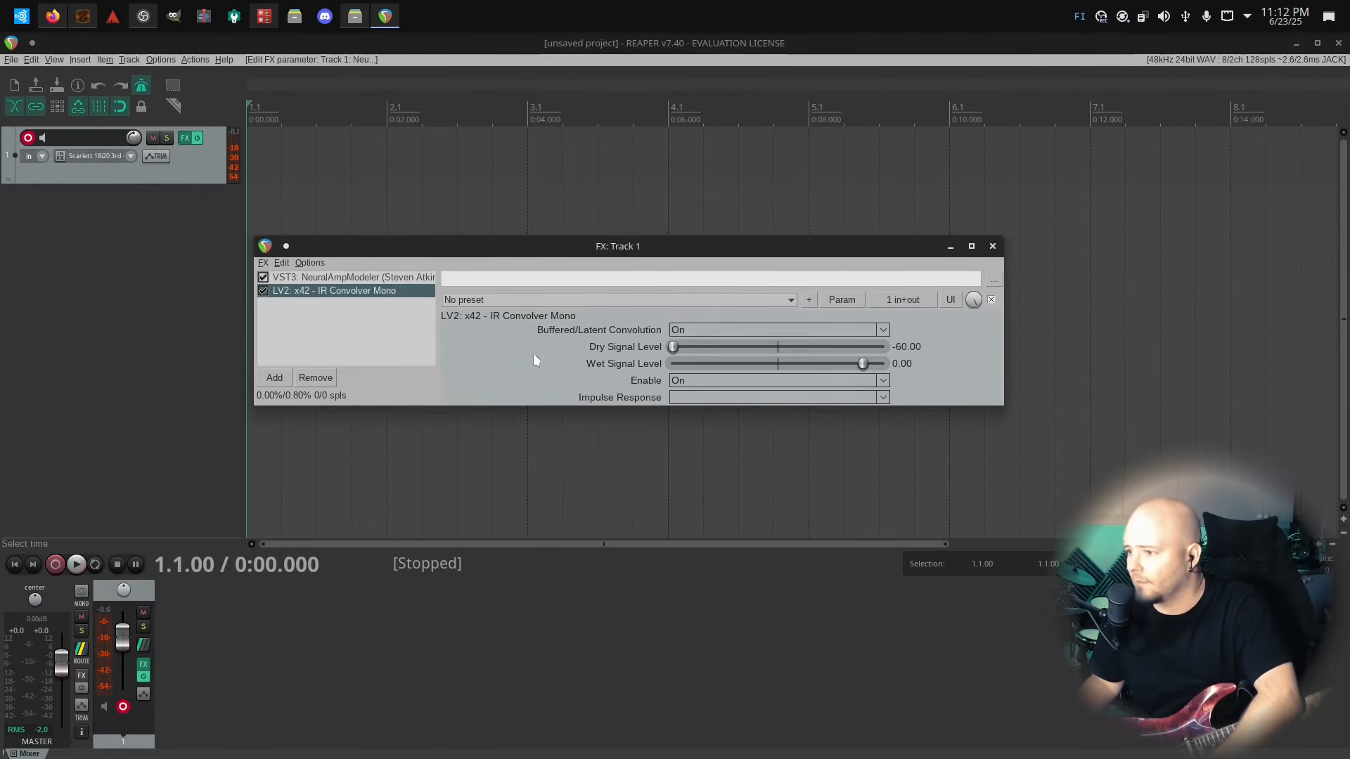
{"action": "left_click", "coordinate": [883, 397]}
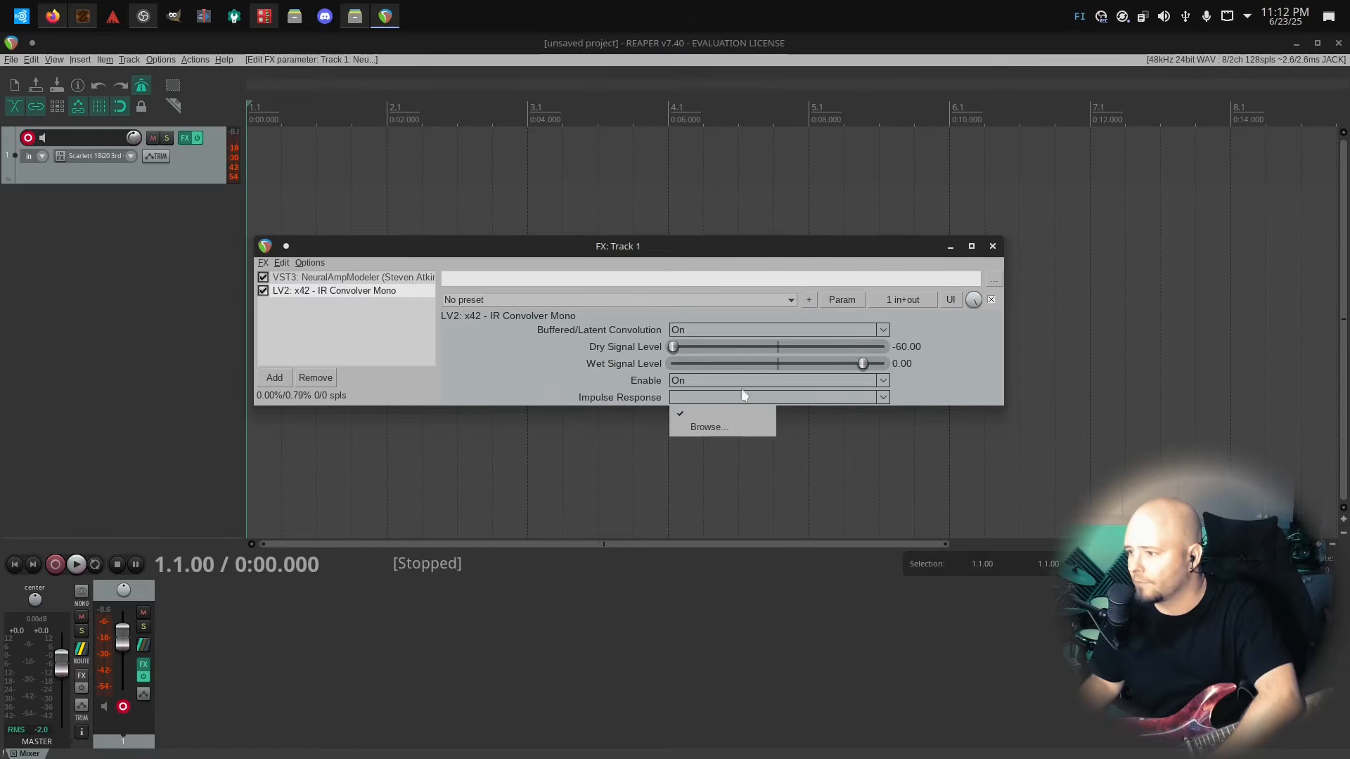
{"action": "left_click", "coordinate": [698, 424]}
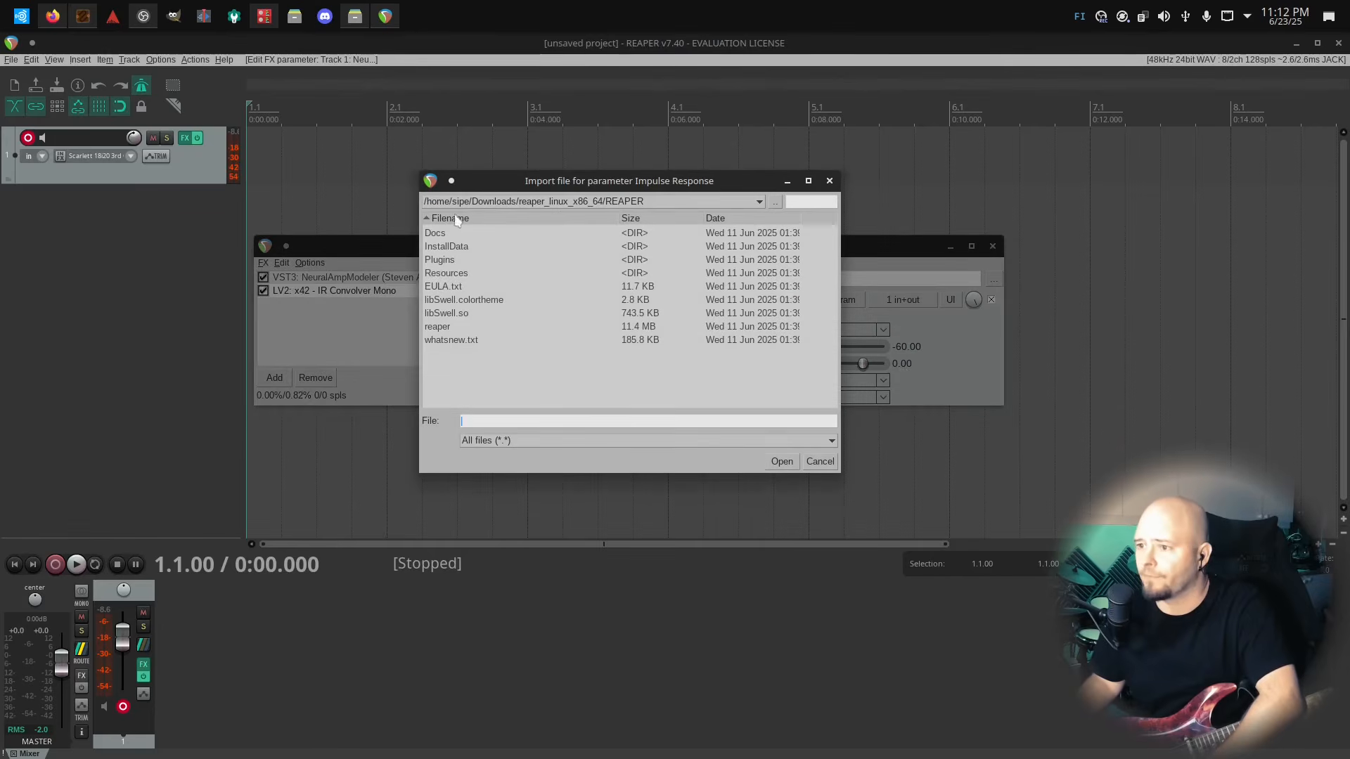
{"action": "left_click", "coordinate": [760, 202]}
{"action": "left_click", "coordinate": [506, 259]}
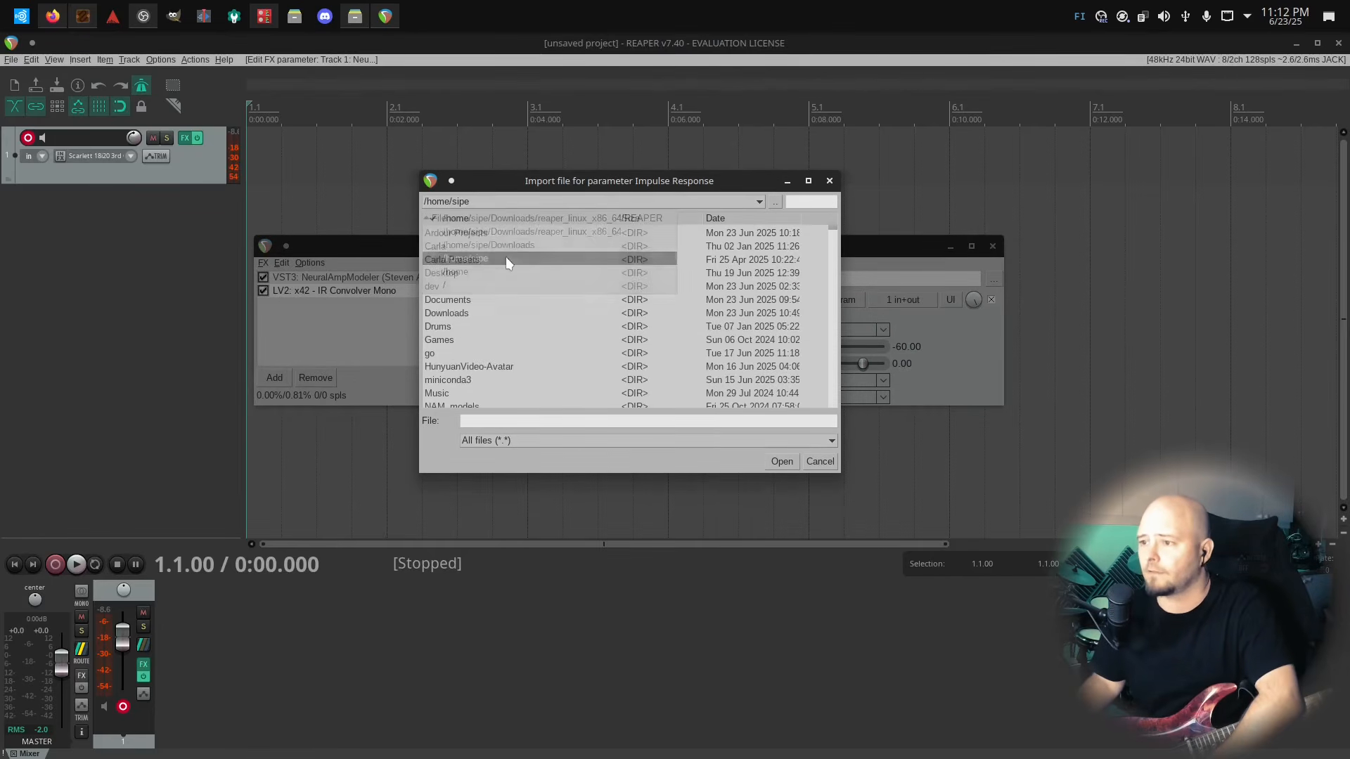
{"action": "scroll", "coordinate": [508, 295], "scroll_direction": "down", "scroll_amount": 5}
{"action": "double_click", "coordinate": [493, 313]}
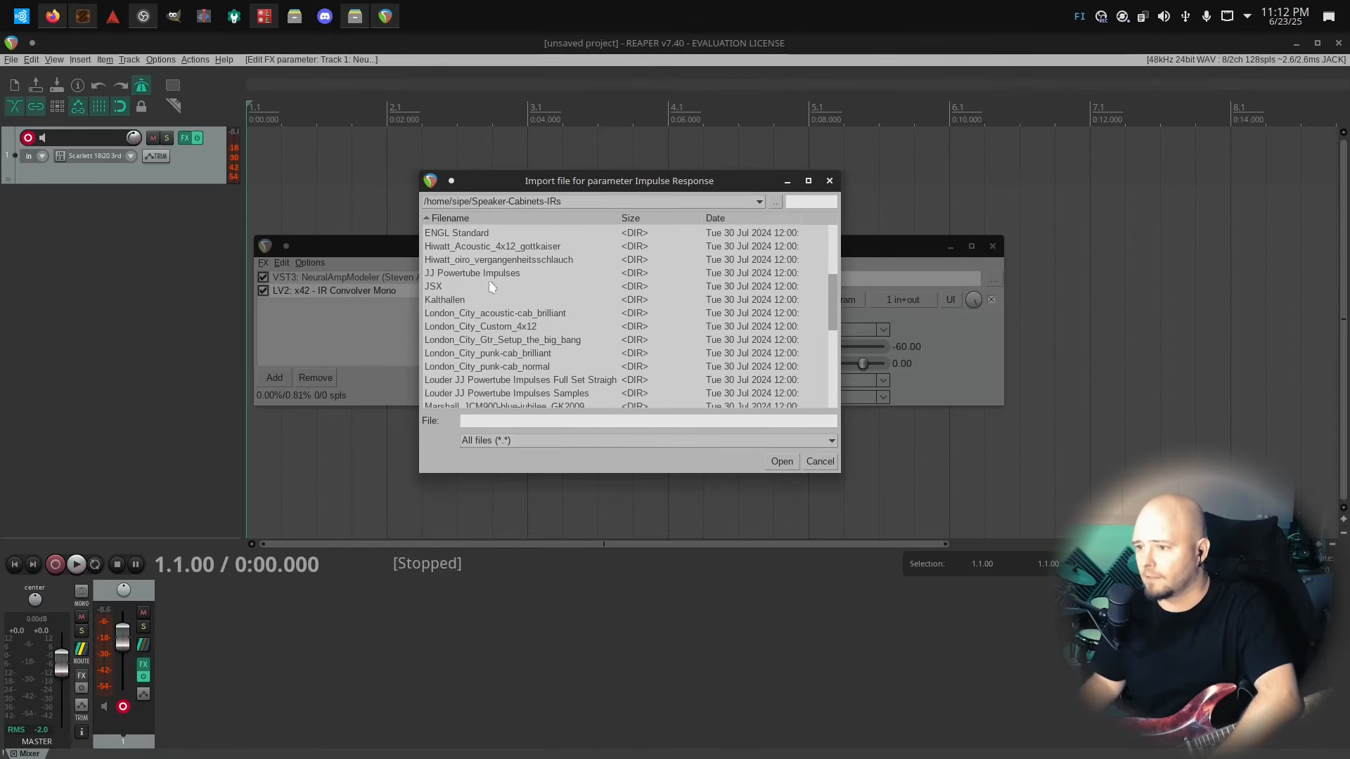
{"action": "scroll", "coordinate": [487, 282], "scroll_direction": "down", "scroll_amount": 3}
{"action": "scroll", "coordinate": [486, 289], "scroll_direction": "down", "scroll_amount": 3}
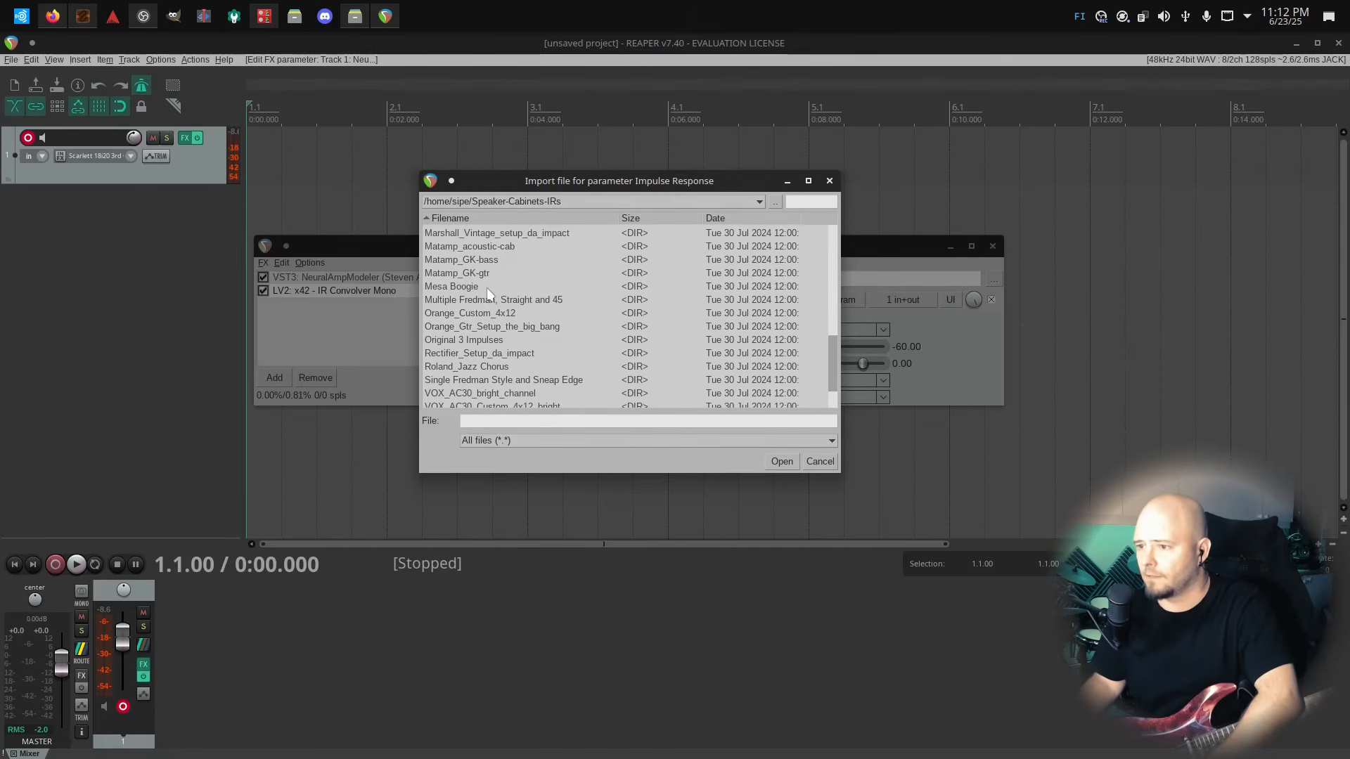
{"action": "double_click", "coordinate": [467, 340]}
{"action": "left_click", "coordinate": [521, 242]}
{"action": "double_click", "coordinate": [528, 233]}
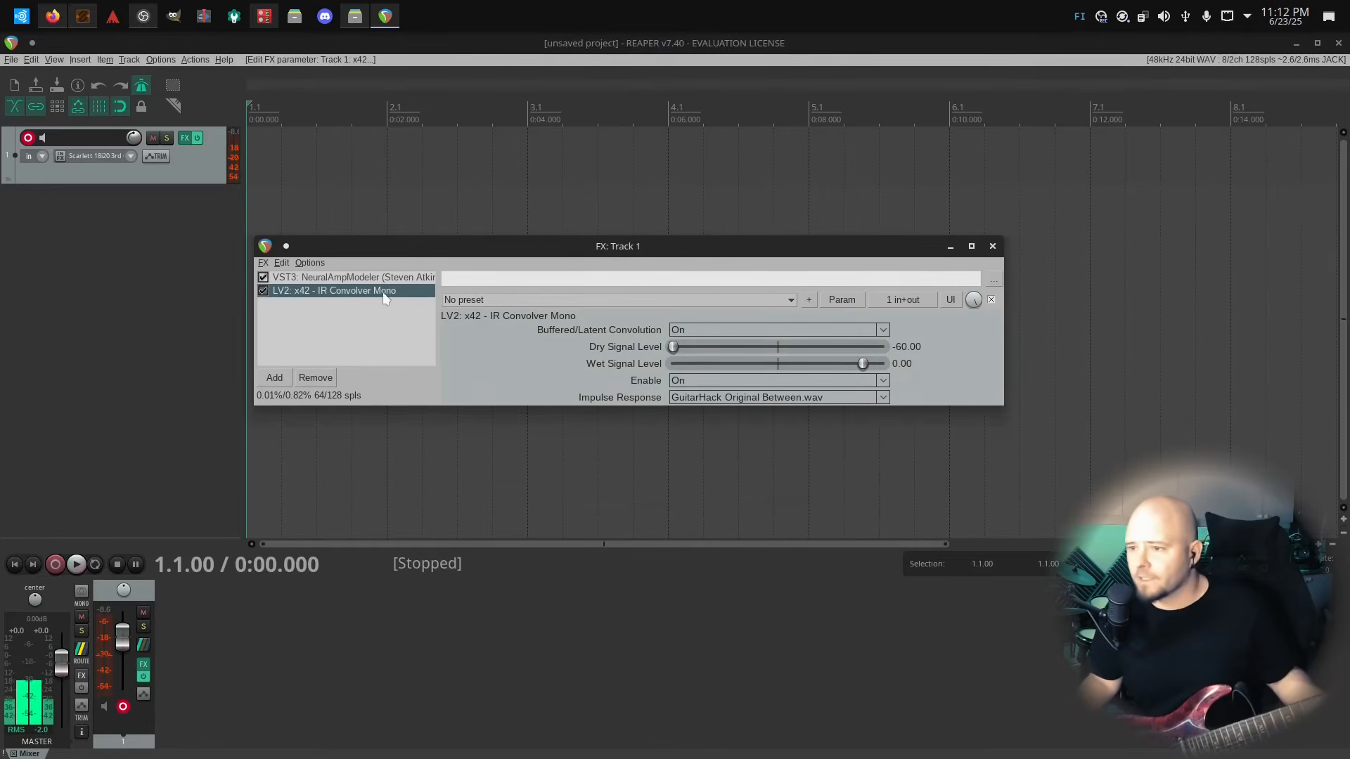
In Neural Amp Modeler, set the gate threshold to -62.3 dB and output to -29.3 dB, comparing the noise gate off and on
{"action": "left_click", "coordinate": [353, 277]}
{"action": "left_click_drag", "start_coordinate": [778, 424], "coordinate": [778, 435]}
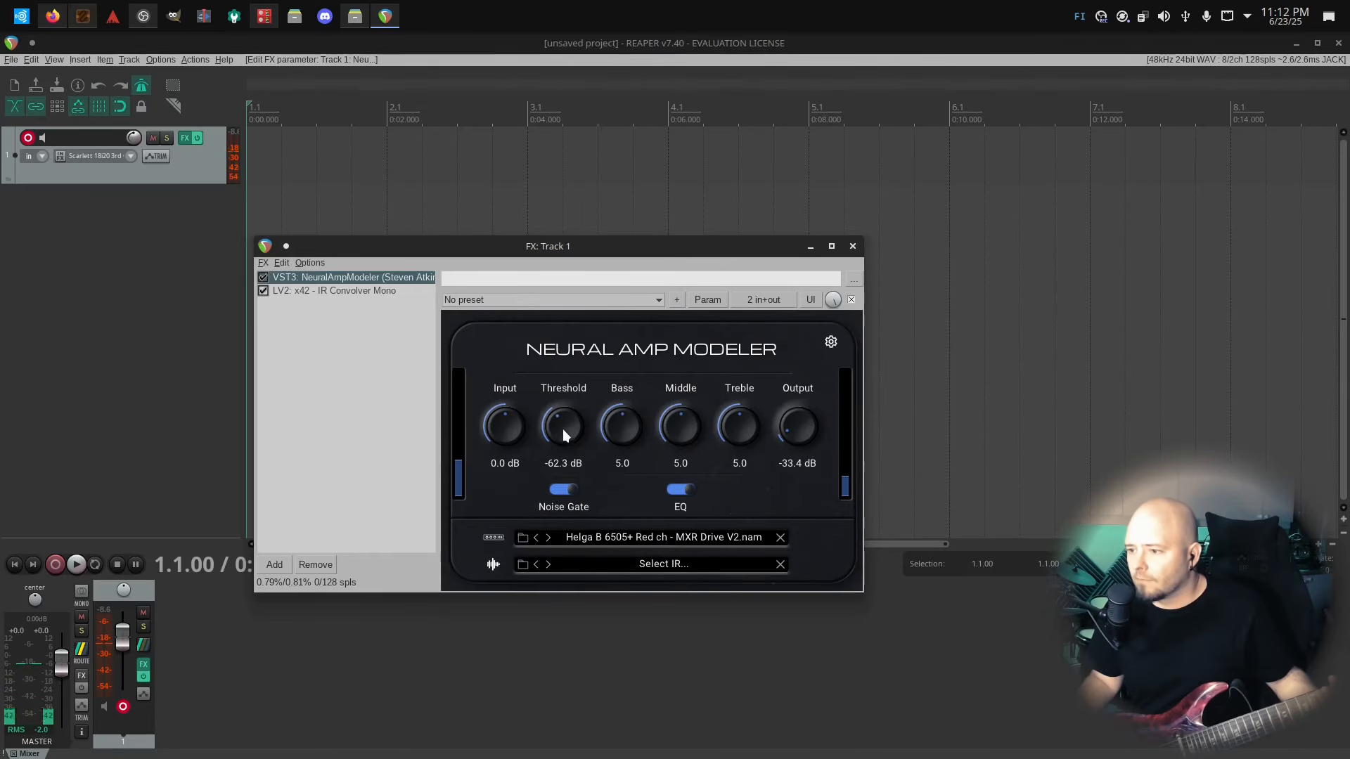
{"action": "left_click", "coordinate": [554, 489]}
{"action": "left_click", "coordinate": [555, 490]}
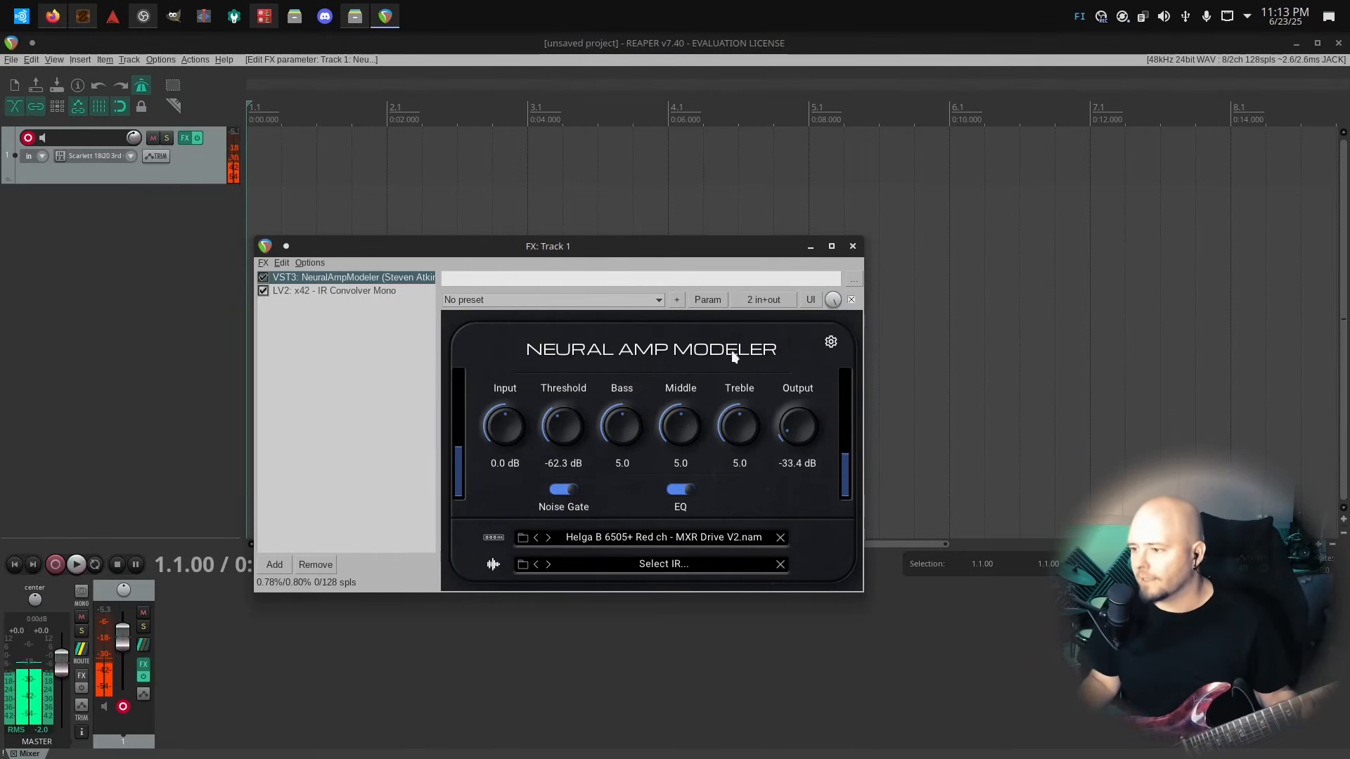
{"action": "left_click_drag", "start_coordinate": [791, 432], "coordinate": [792, 425]}
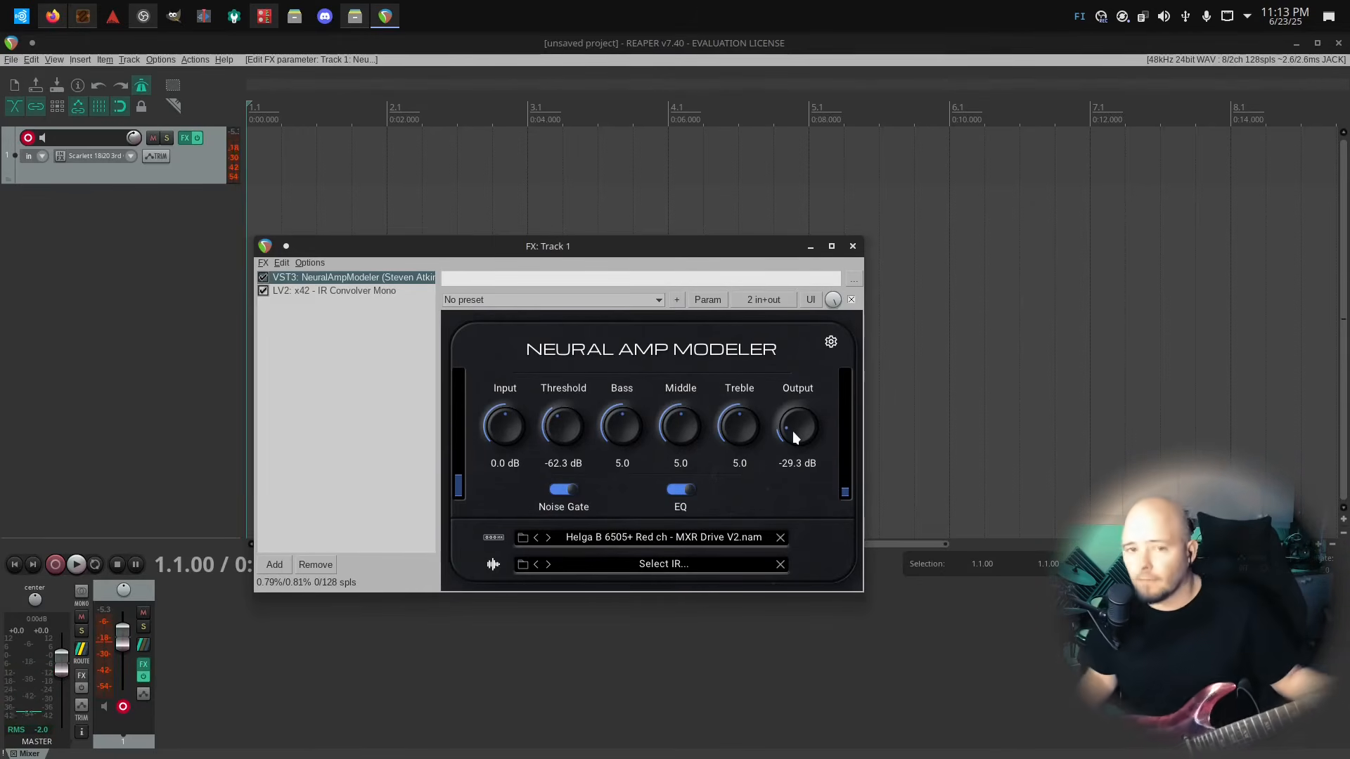
Move the FX window away from the track list and bring up the options for inserting tracks in the empty track area
{"action": "left_click_drag", "start_coordinate": [768, 257], "coordinate": [1028, 162]}
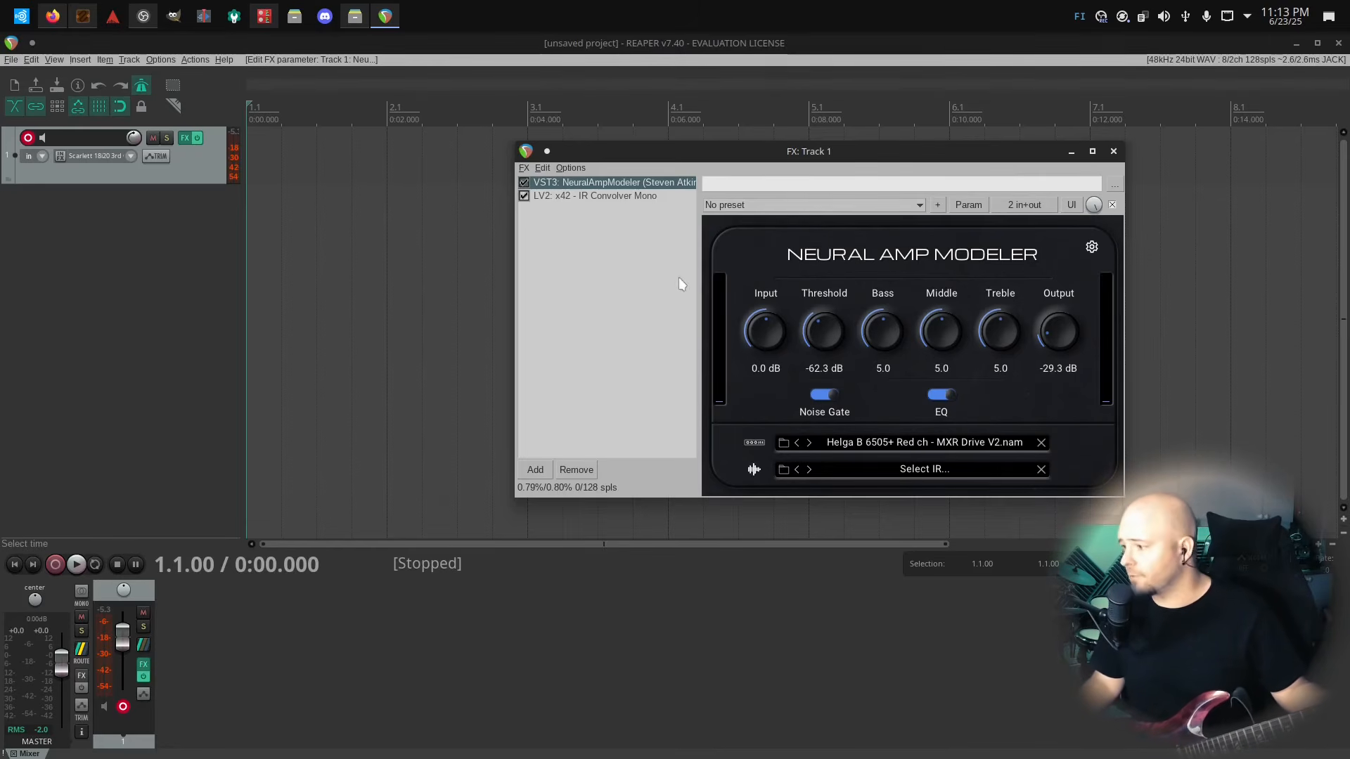
{"action": "left_click", "coordinate": [57, 251]}
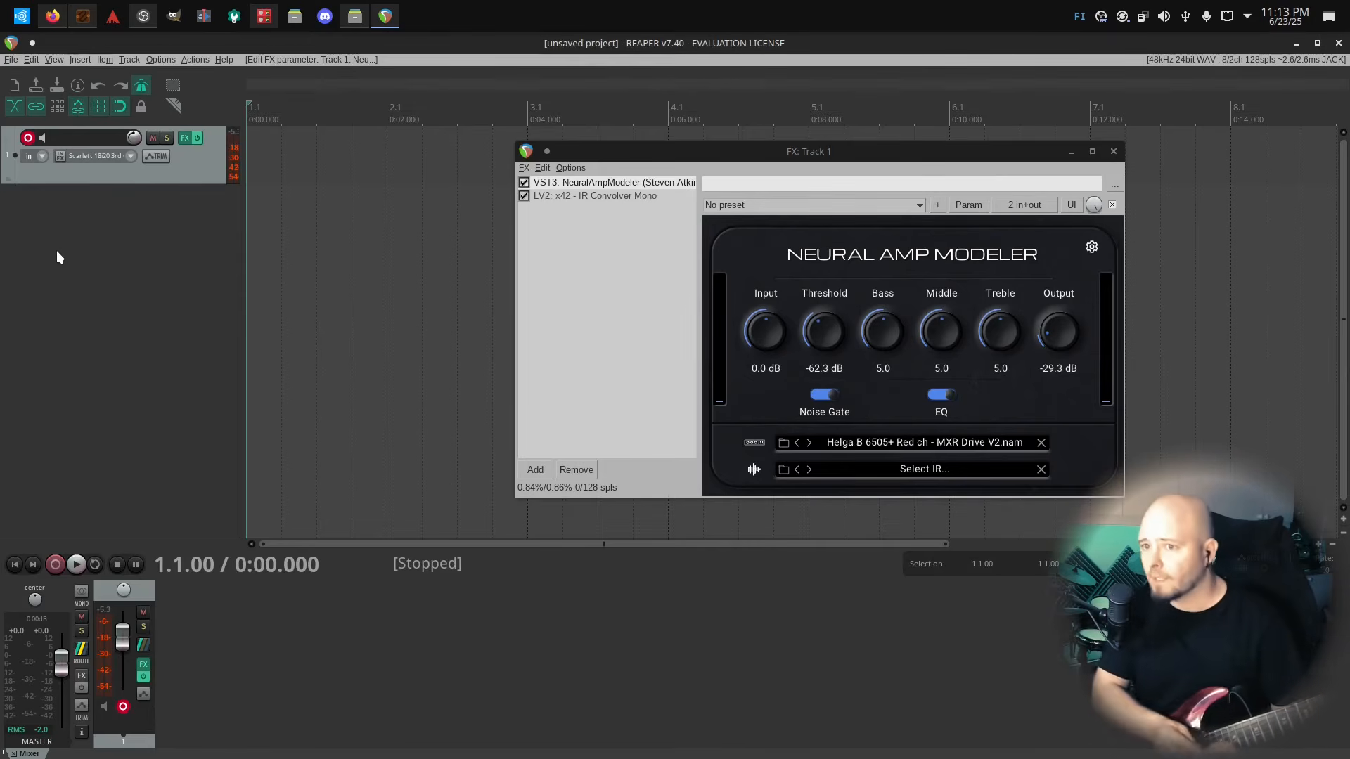
{"action": "left_click", "coordinate": [41, 163]}
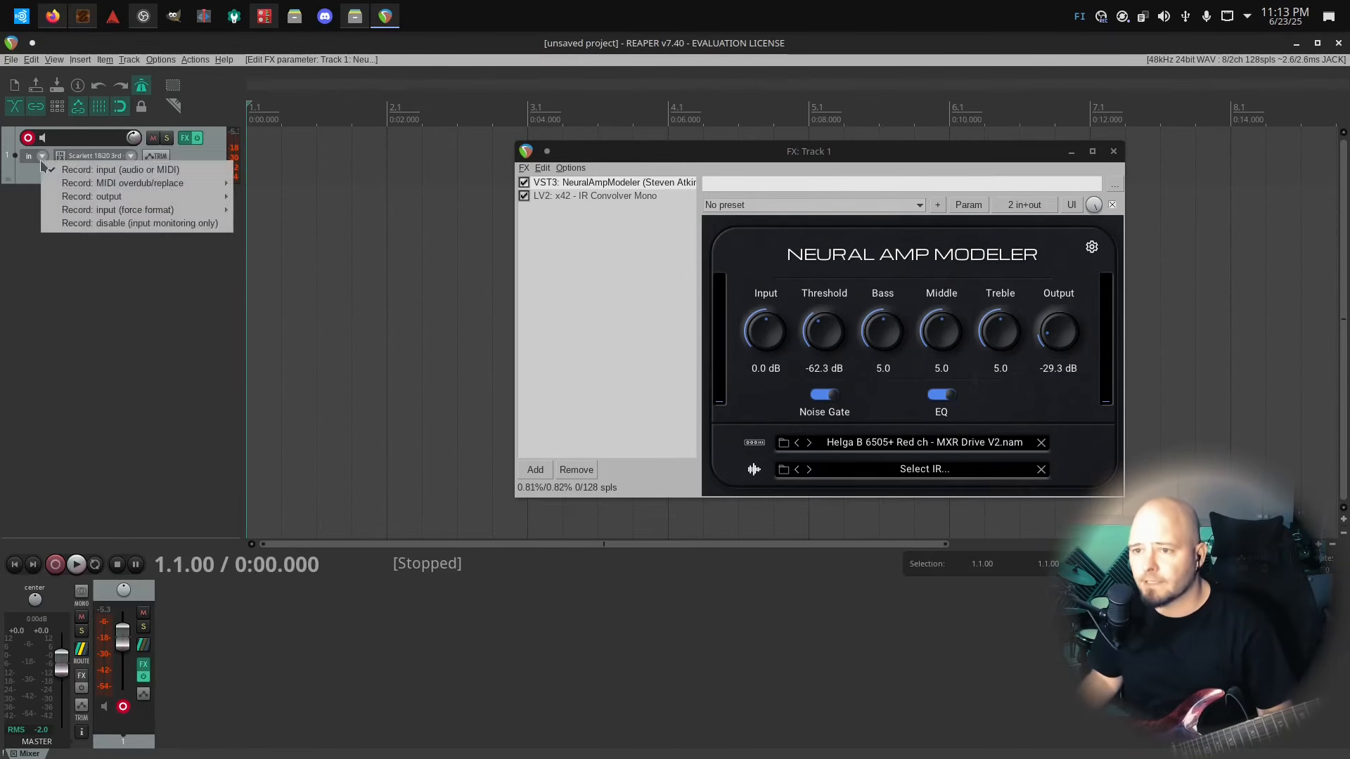
{"action": "left_click", "coordinate": [123, 382]}
{"action": "right_click", "coordinate": [94, 260]}
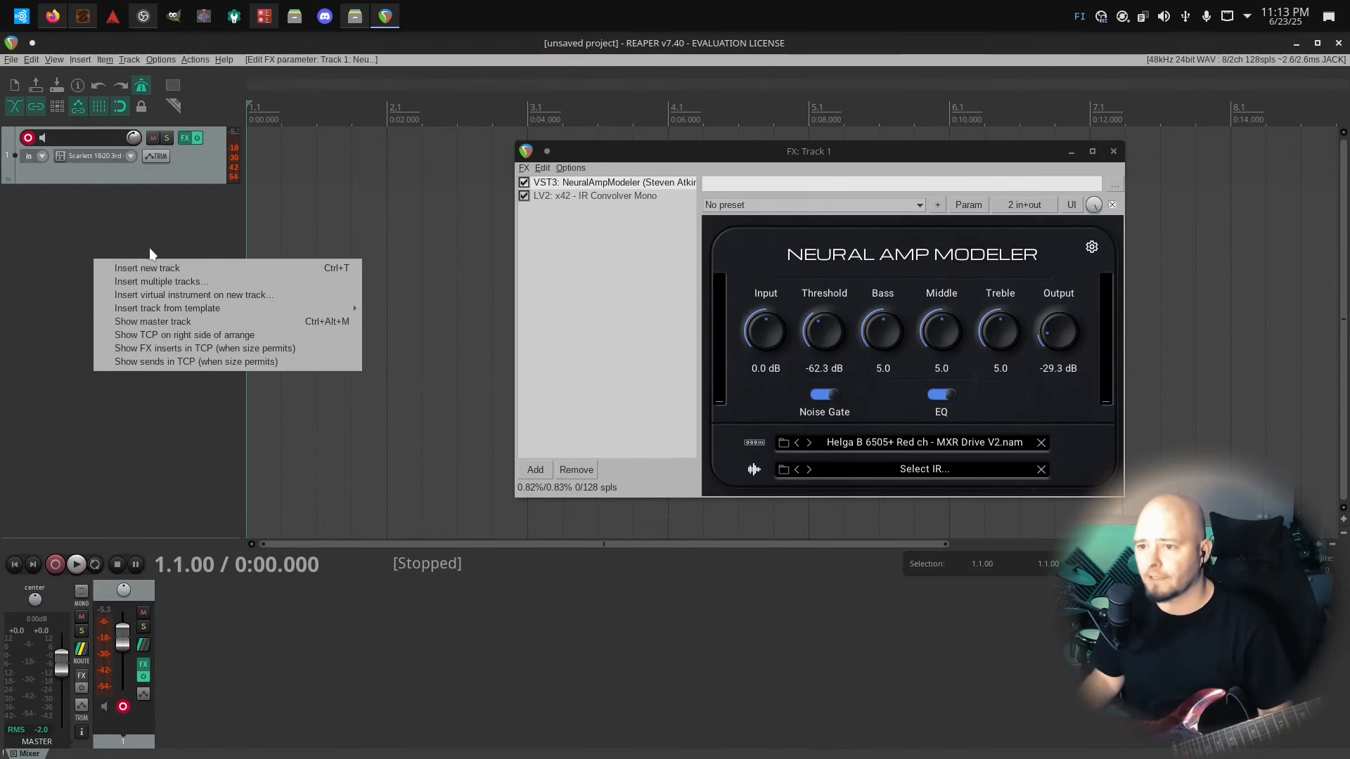
Insert a new track below the amp modeler track and arm it for recording
{"action": "left_click", "coordinate": [176, 272]}
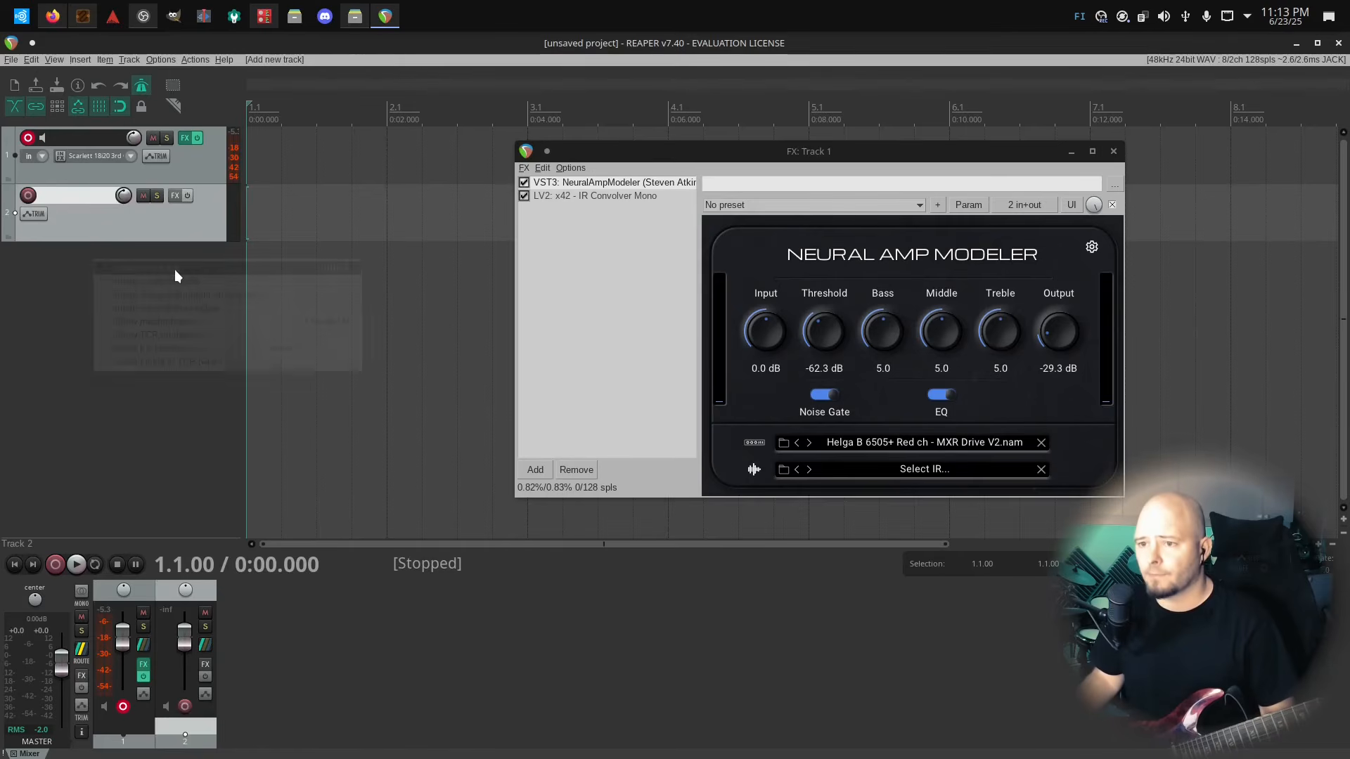
{"action": "left_click", "coordinate": [28, 197]}
{"action": "left_click", "coordinate": [37, 217]}
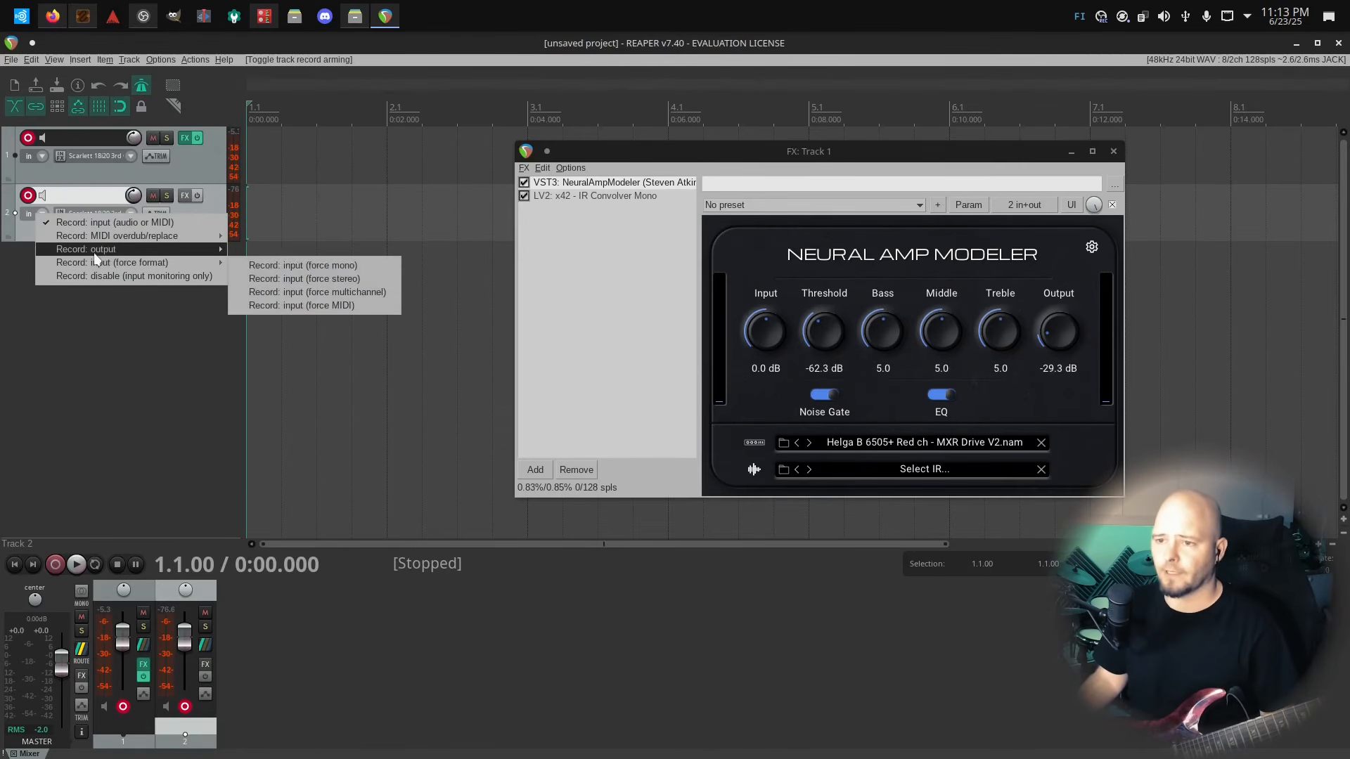
{"action": "mouse_move", "coordinate": [94, 253]}
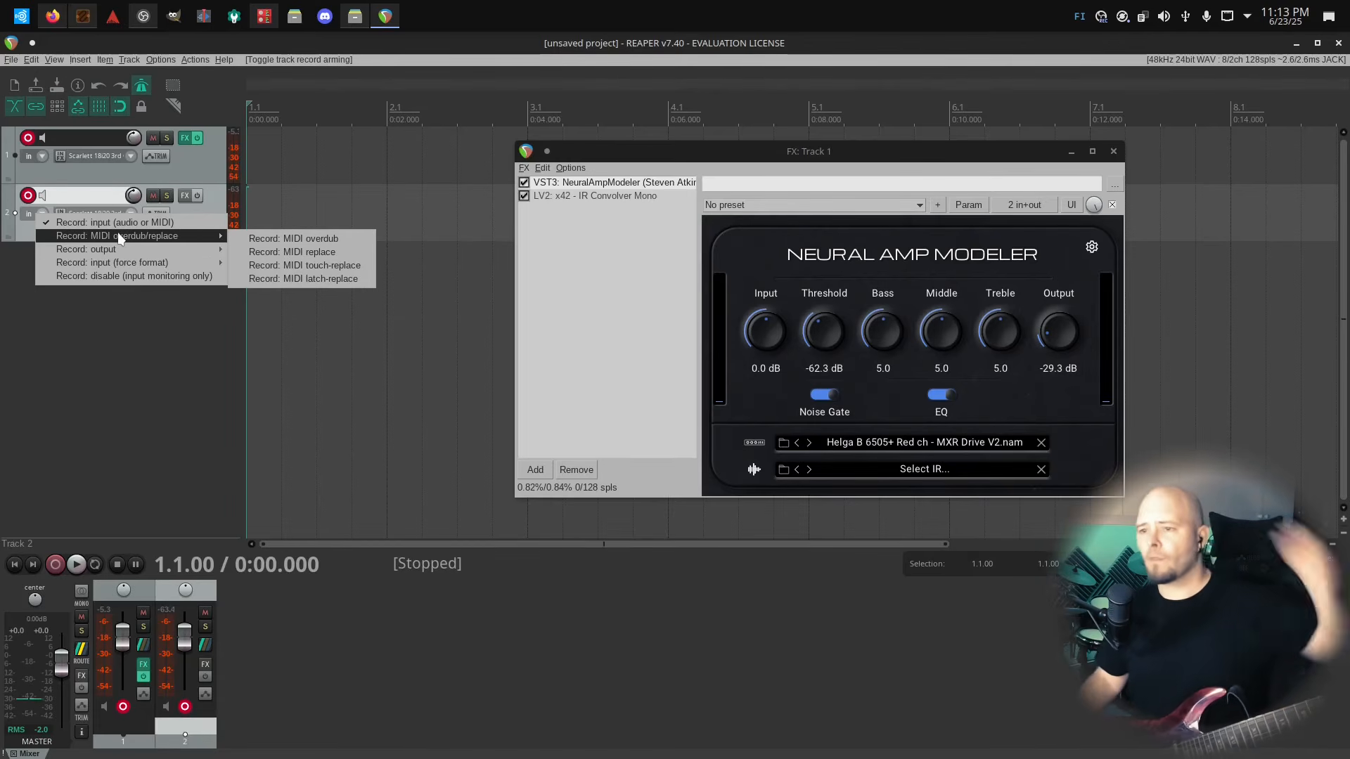
{"action": "left_click", "coordinate": [143, 340]}
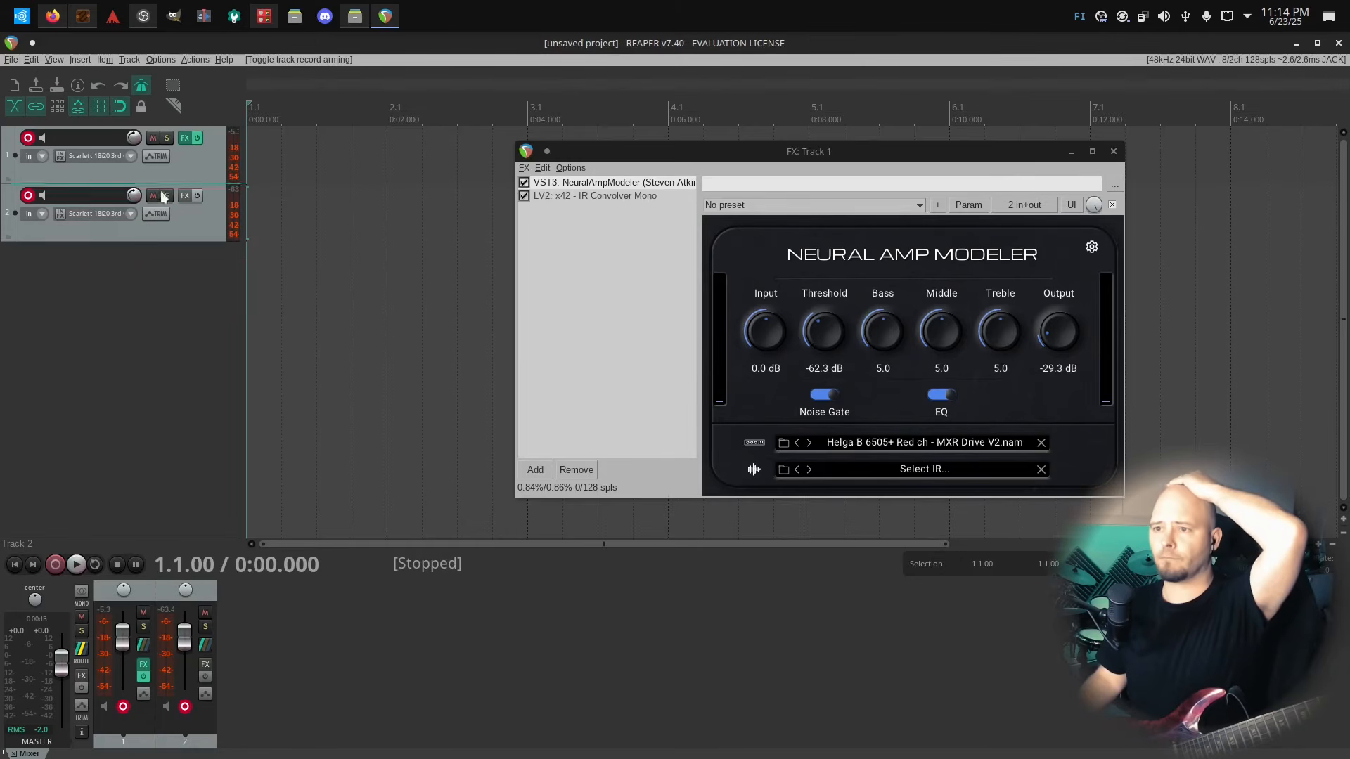
{"action": "left_click", "coordinate": [102, 60]}
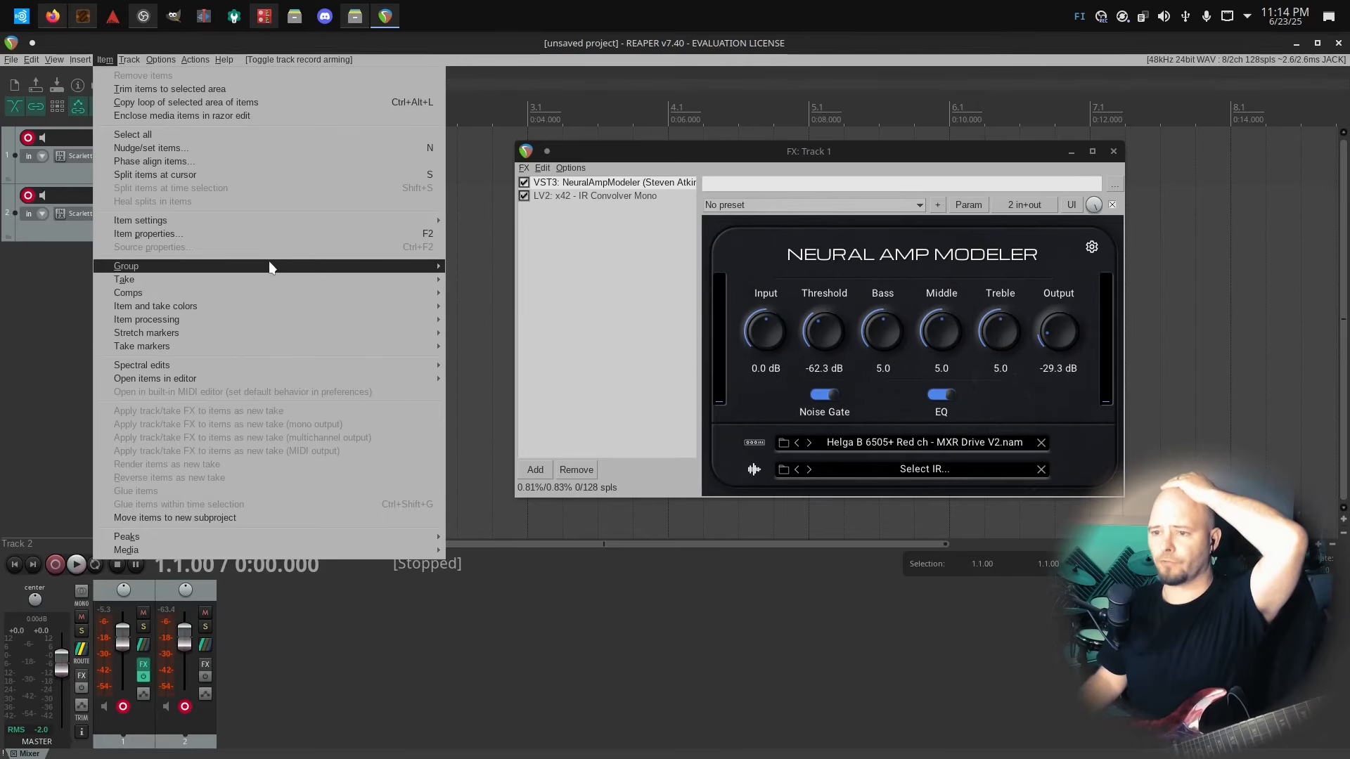
{"action": "mouse_move", "coordinate": [271, 266]}
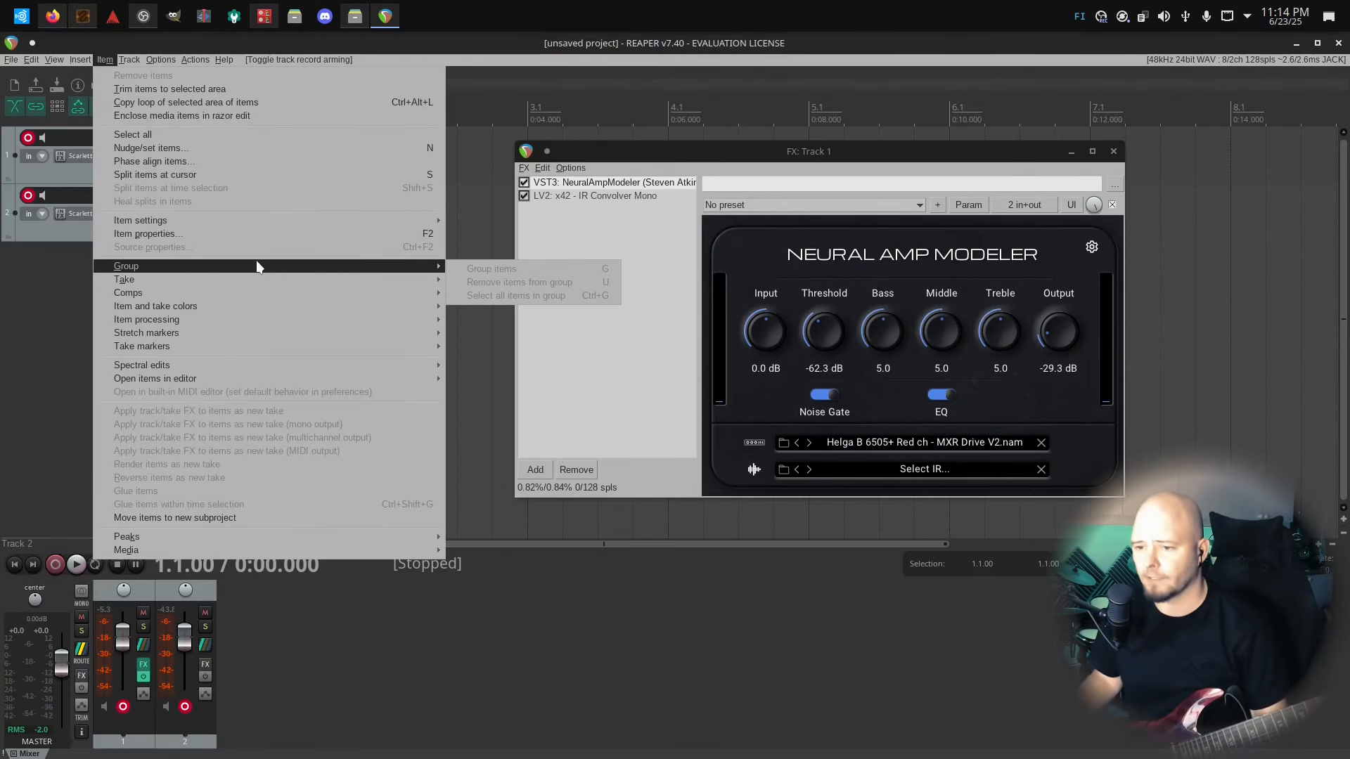
{"action": "left_click", "coordinate": [68, 307]}
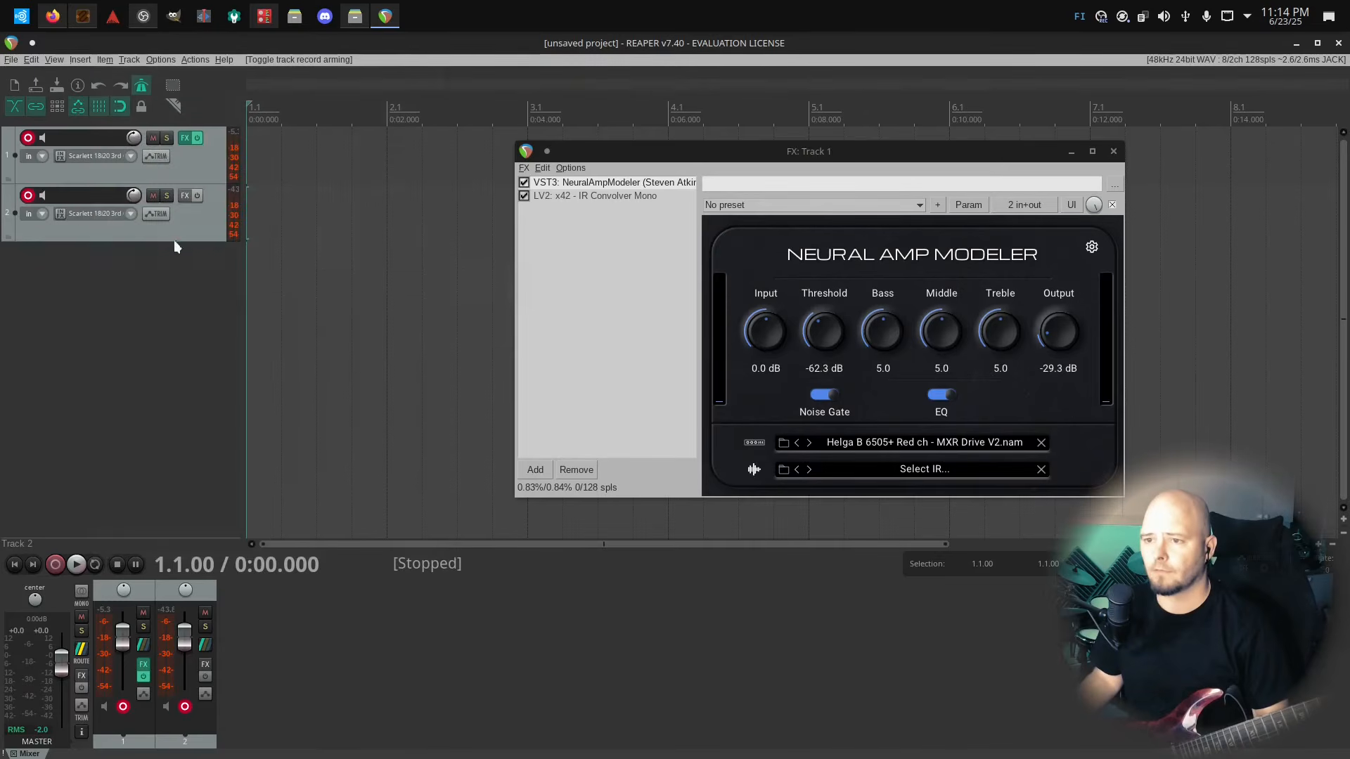
Select both tracks together and move them into a new folder track
{"action": "left_click", "coordinate": [192, 219]}
{"action": "left_click", "coordinate": [185, 162], "text": "ctrl"}
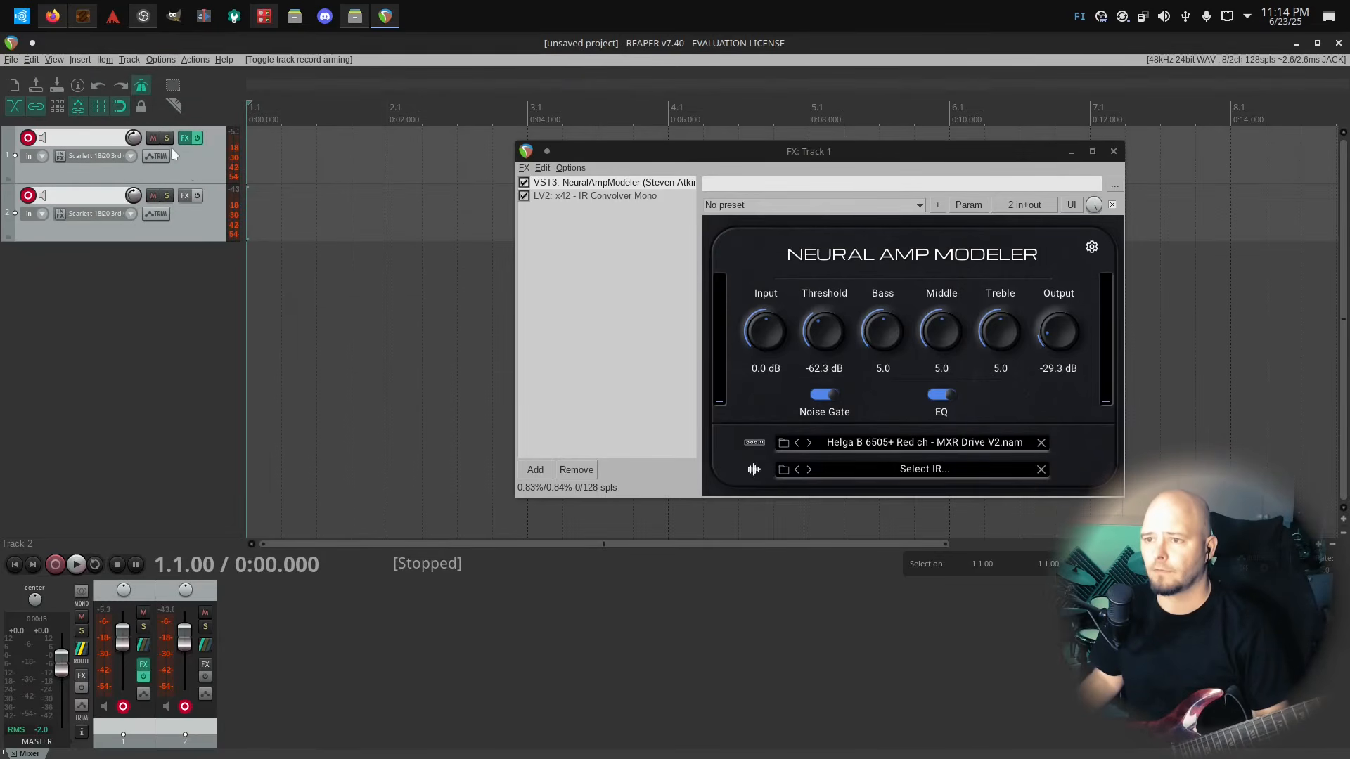
{"action": "left_click", "coordinate": [81, 61]}
{"action": "mouse_move", "coordinate": [105, 60]}
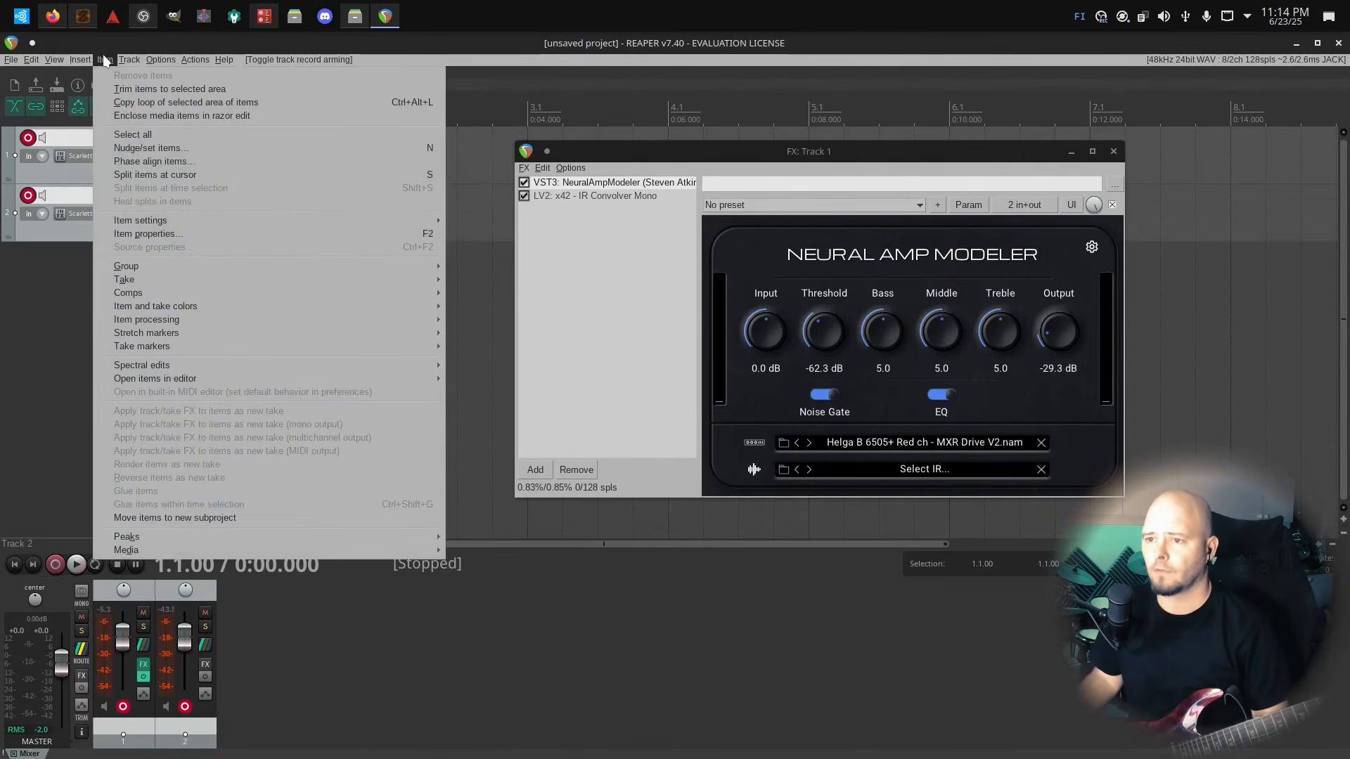
{"action": "mouse_move", "coordinate": [175, 268]}
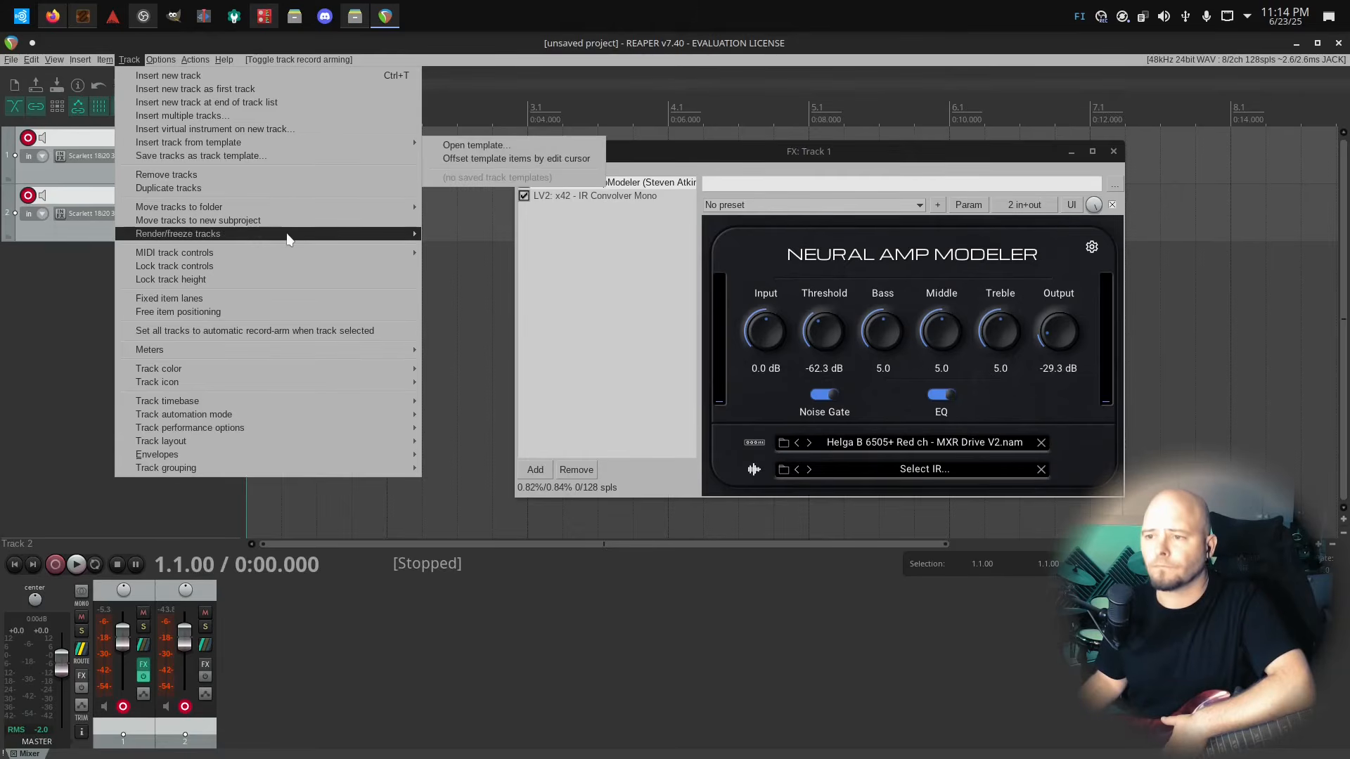
{"action": "mouse_move", "coordinate": [287, 237]}
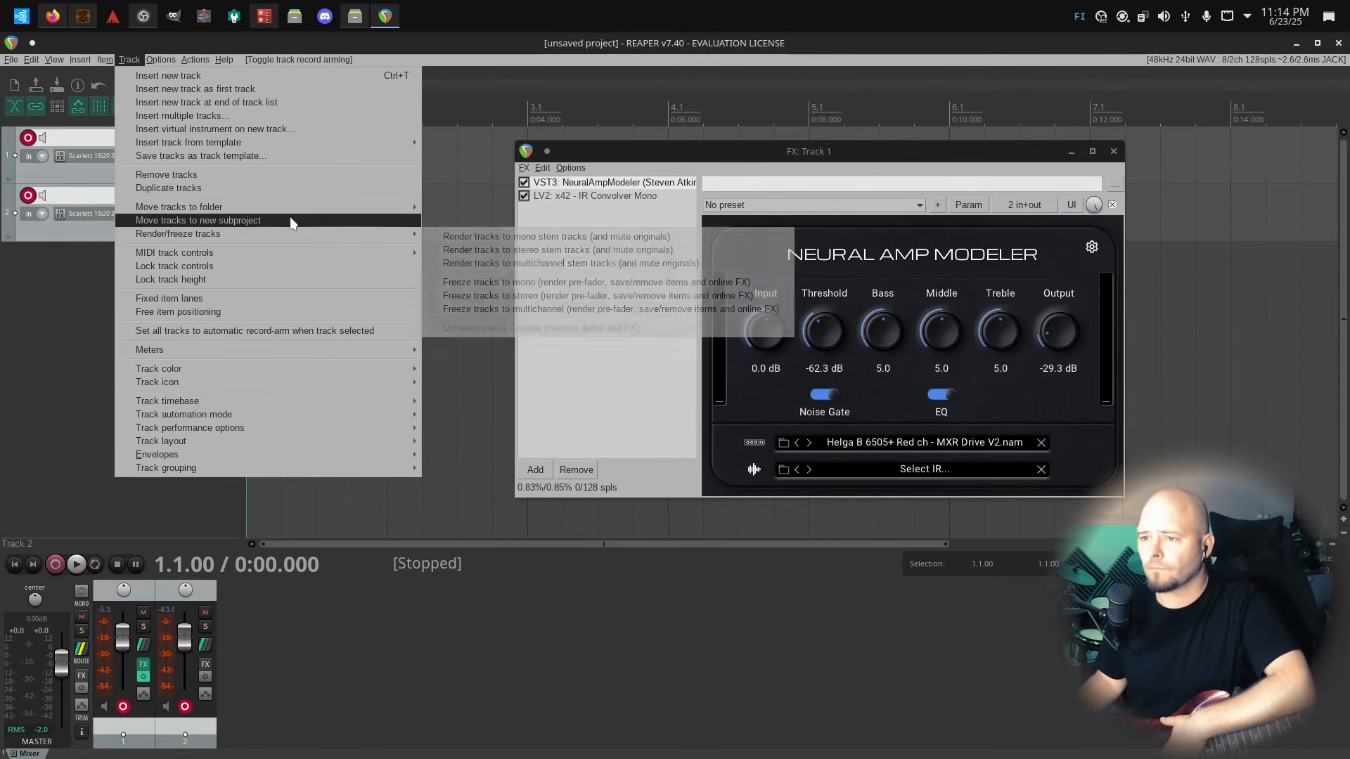
{"action": "mouse_move", "coordinate": [299, 211]}
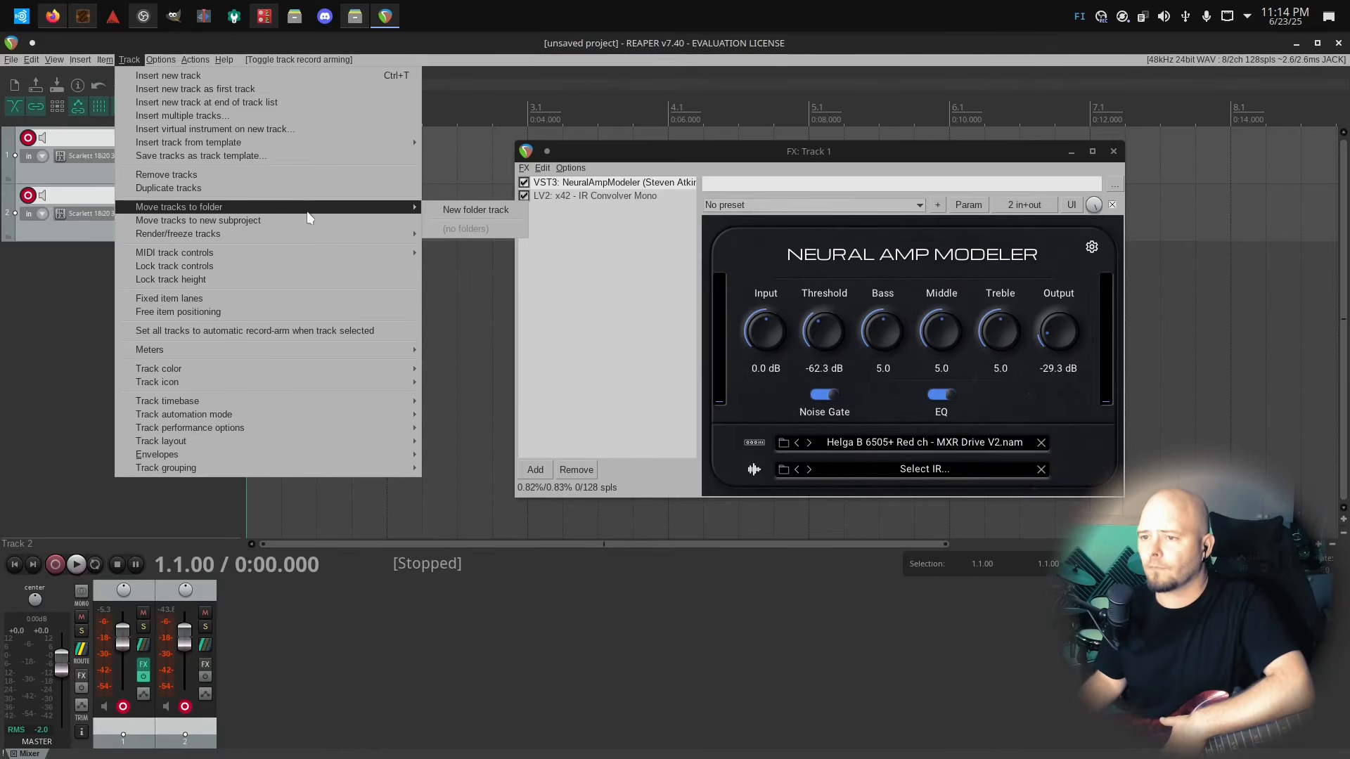
{"action": "mouse_move", "coordinate": [263, 211]}
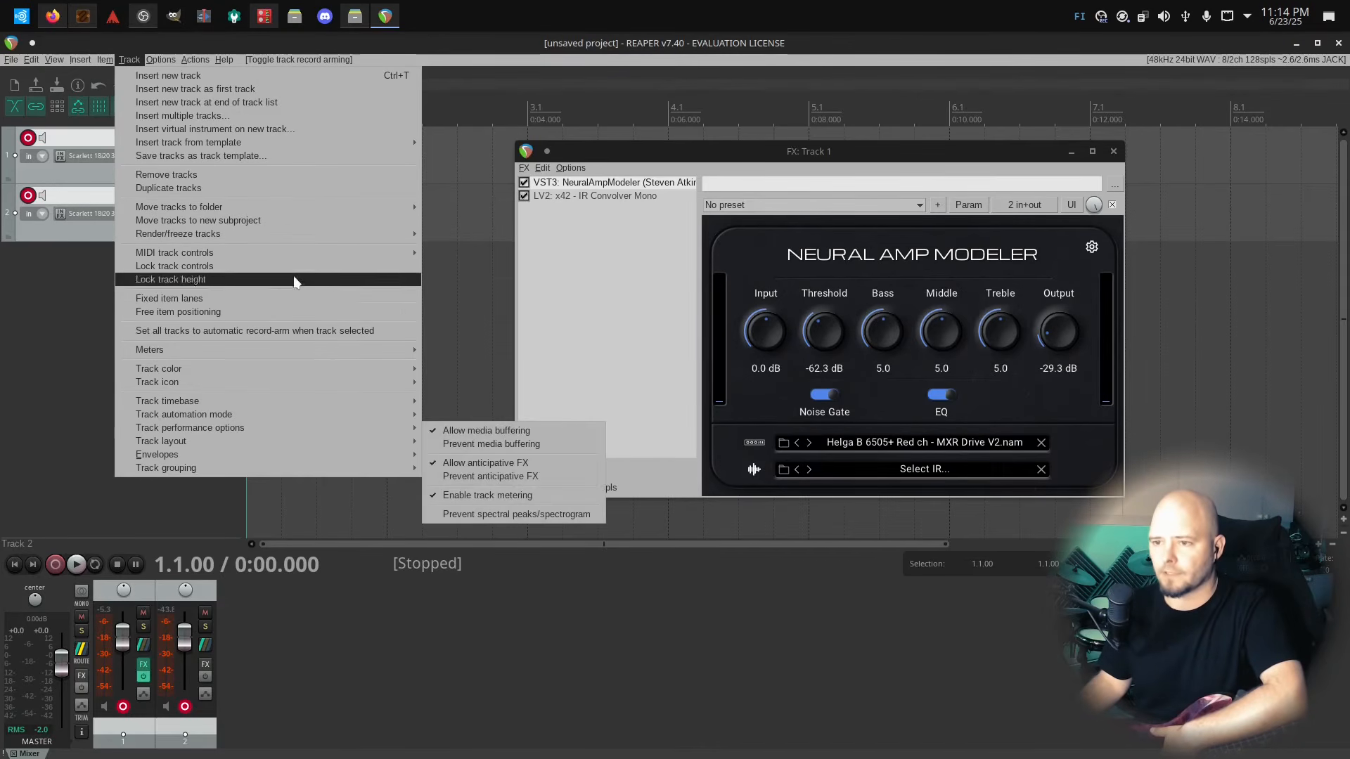
{"action": "mouse_move", "coordinate": [344, 206]}
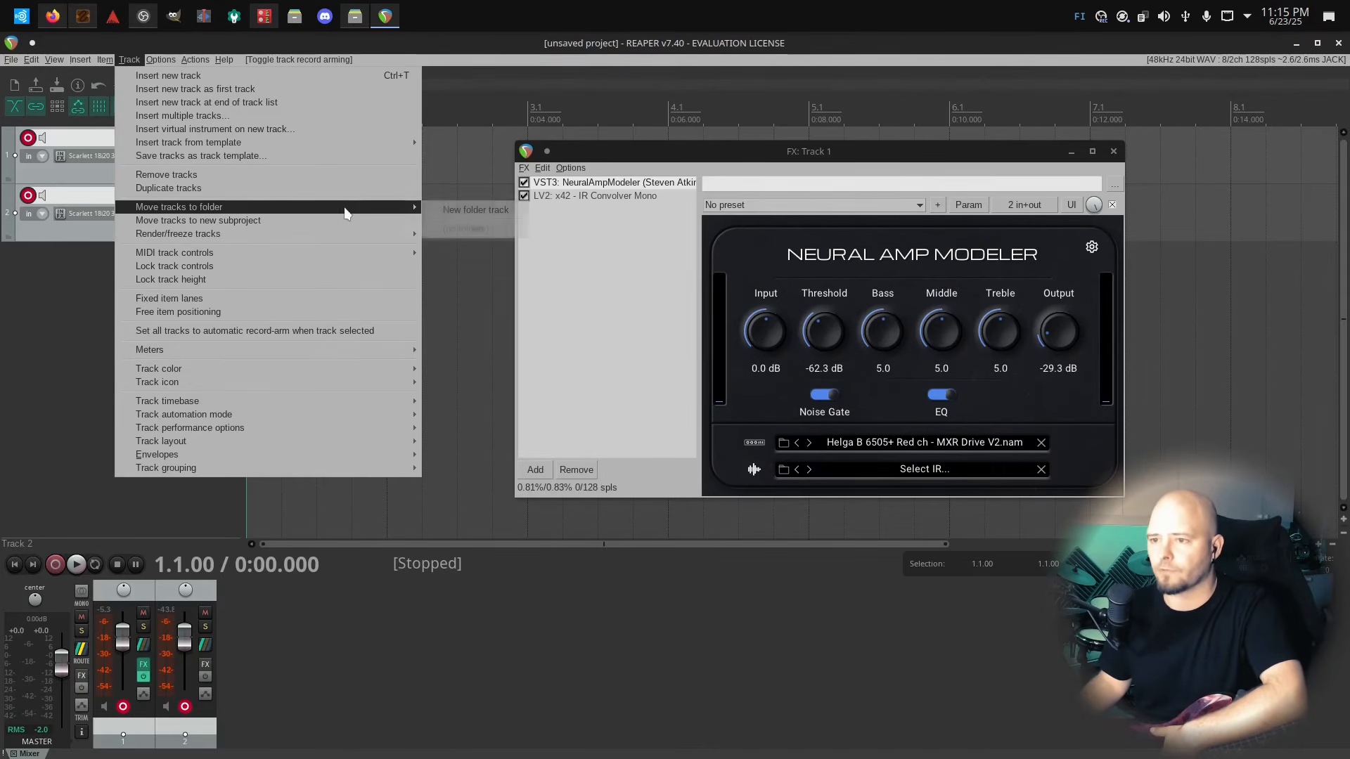
{"action": "left_click", "coordinate": [485, 211]}
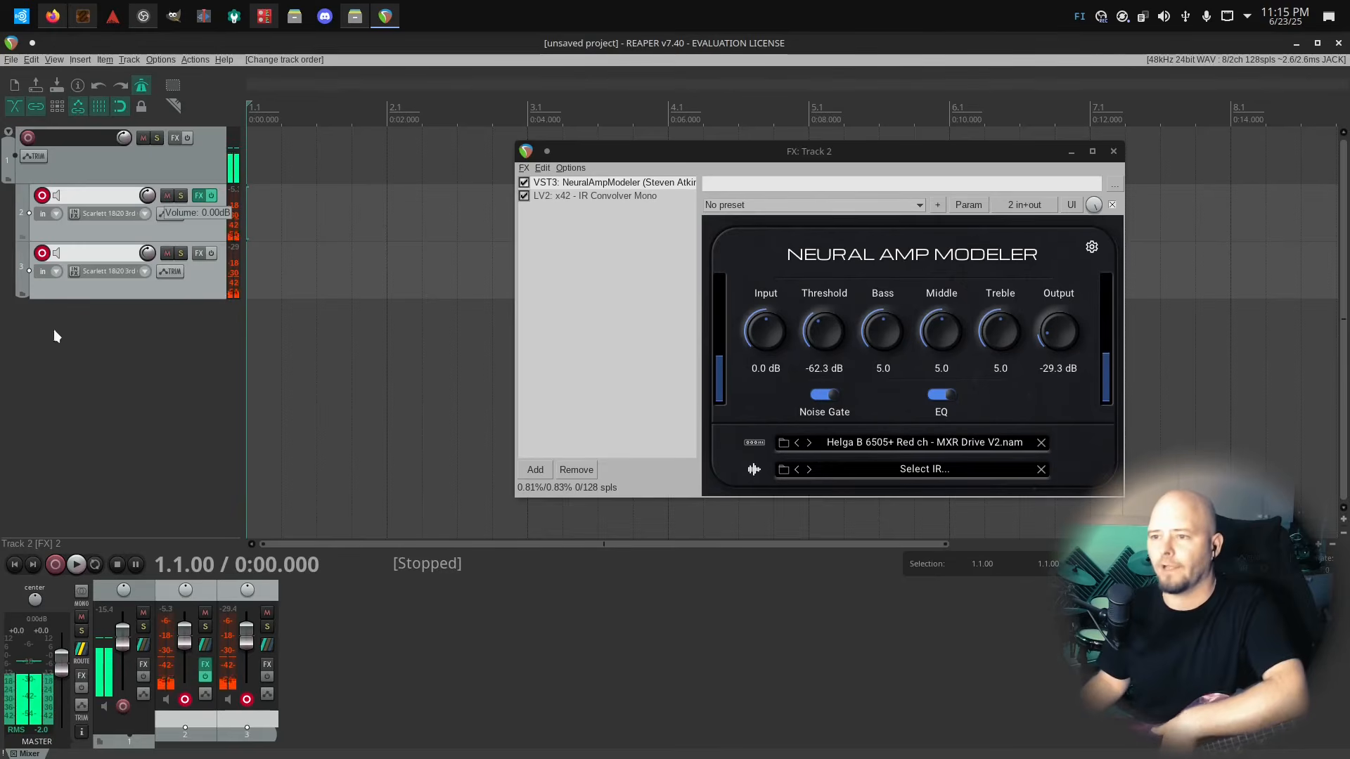
{"action": "left_click", "coordinate": [147, 165]}
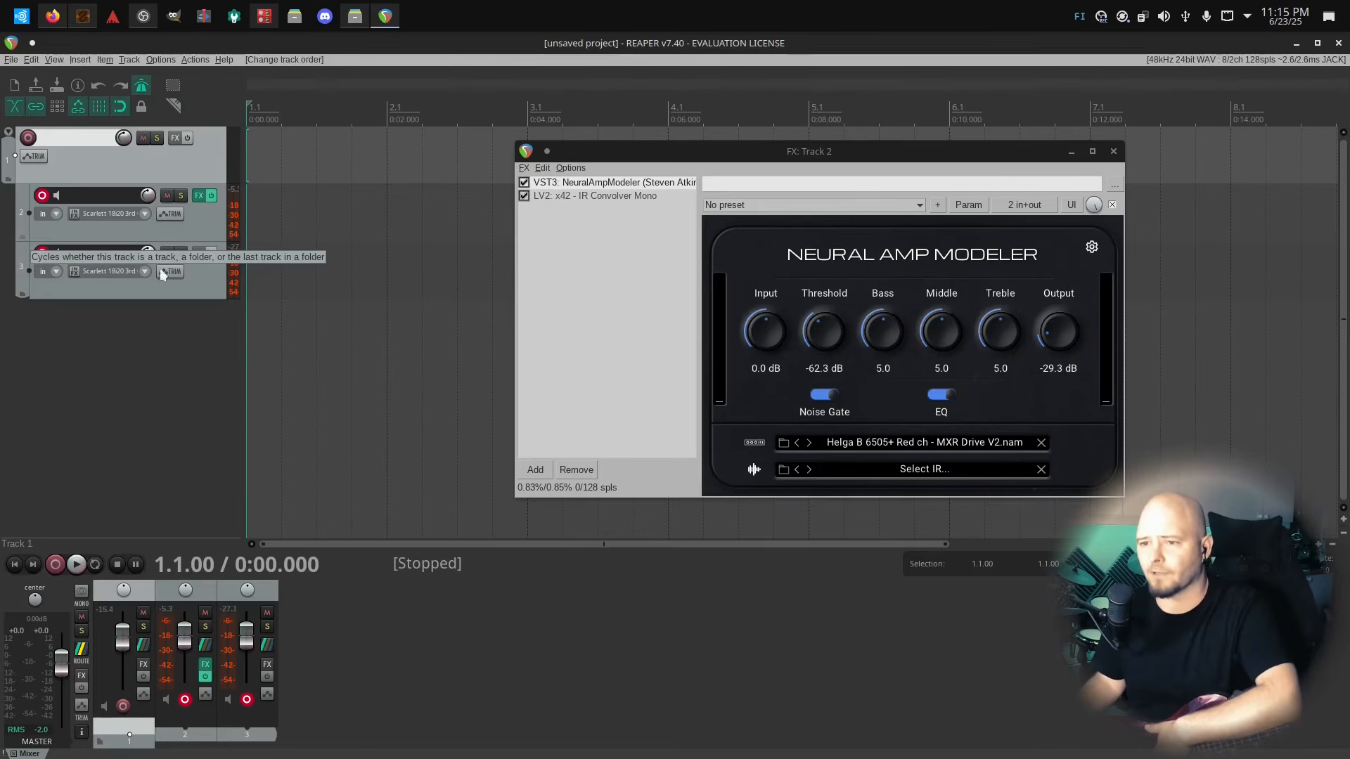
{"action": "left_click", "coordinate": [201, 355]}
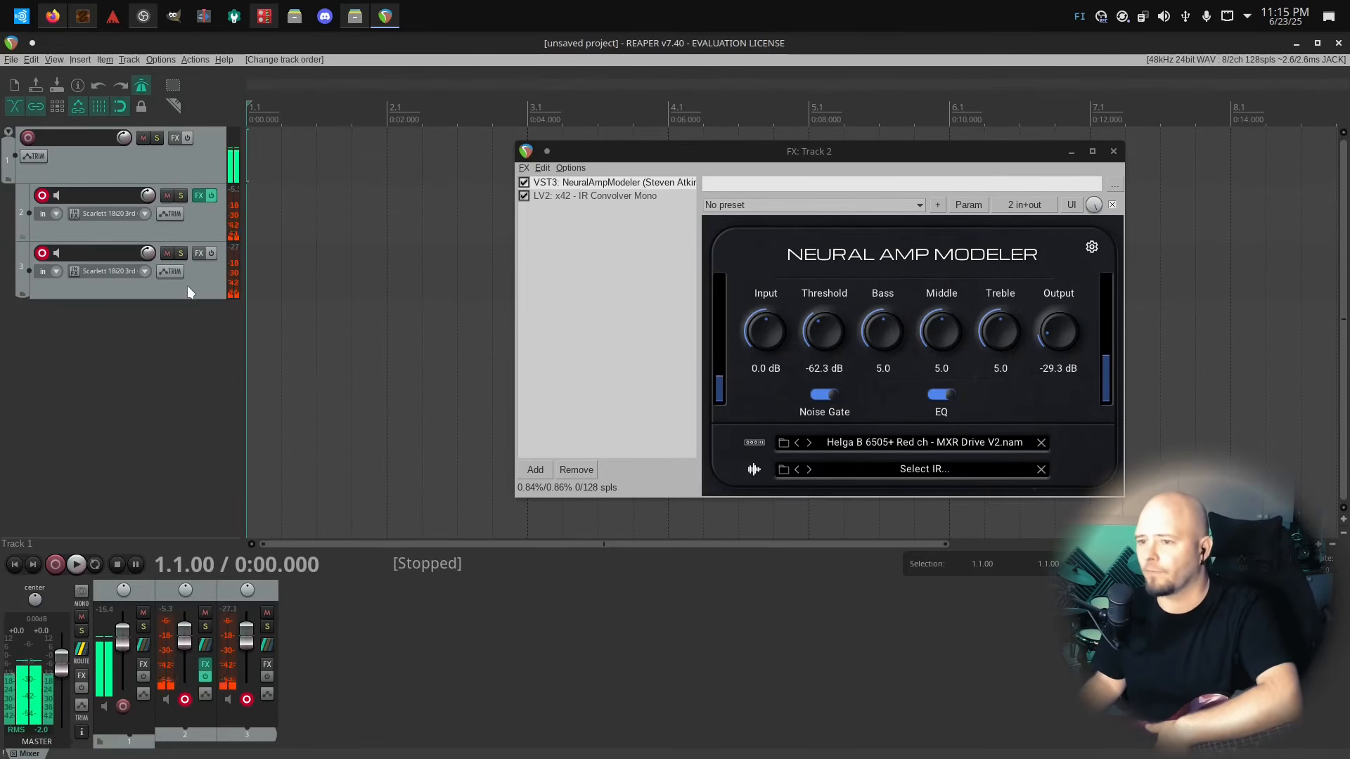
{"action": "left_click", "coordinate": [100, 280]}
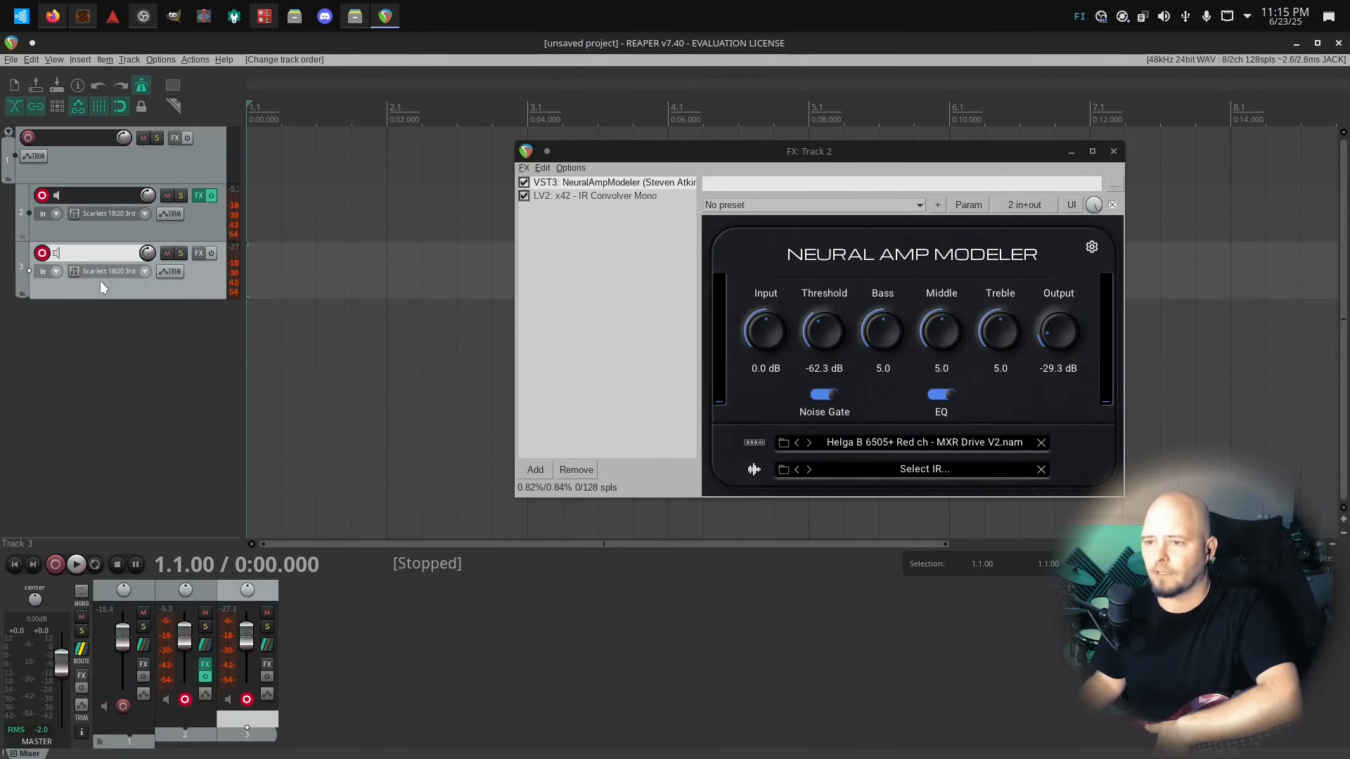
Pan track 2 to the left and track 3 to 100% right, and solo track 3
{"action": "left_click", "coordinate": [217, 222]}
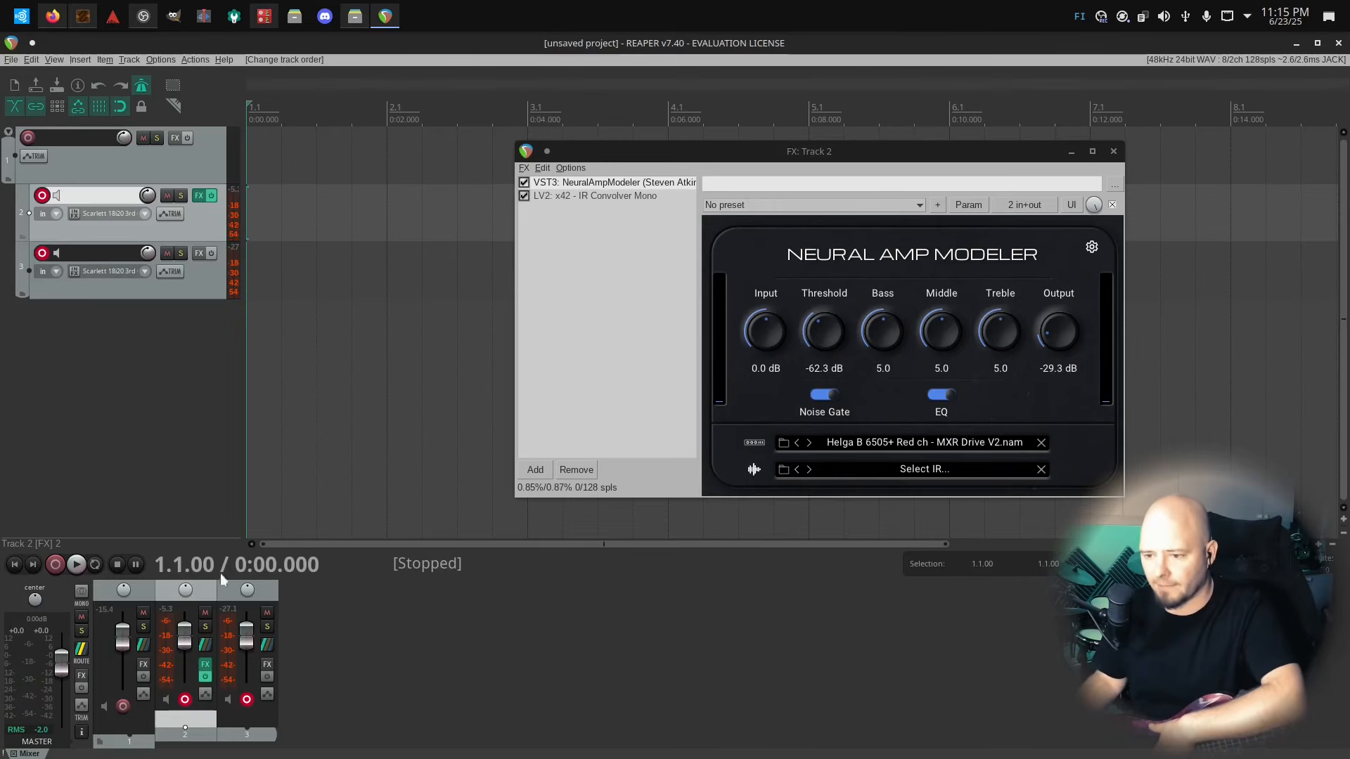
{"action": "left_click_drag", "start_coordinate": [186, 589], "coordinate": [186, 655]}
{"action": "mouse_move", "coordinate": [248, 591]}
{"action": "left_mouse_down"}
{"action": "mouse_move", "coordinate": [247, 556]}
{"action": "mouse_move", "coordinate": [247, 592]}
{"action": "left_mouse_up"}
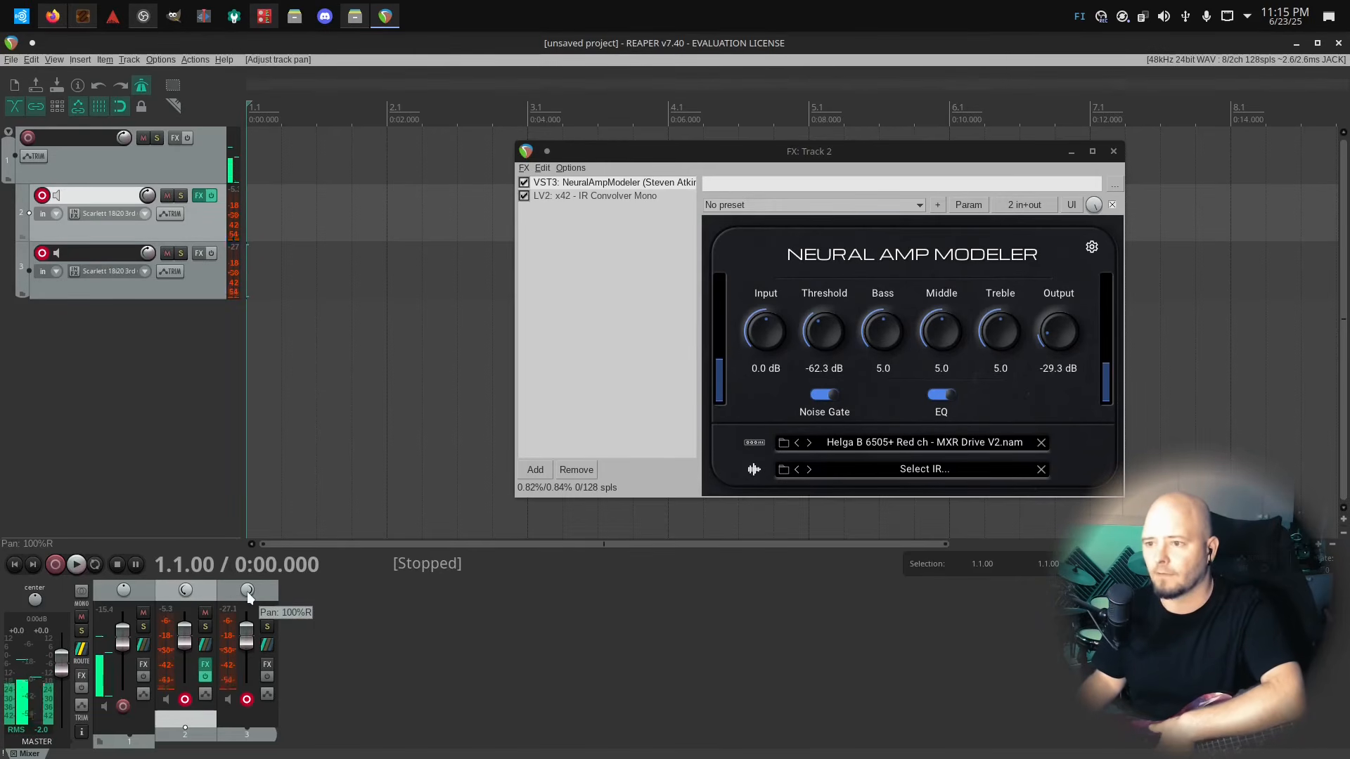
{"action": "left_click", "coordinate": [182, 255]}
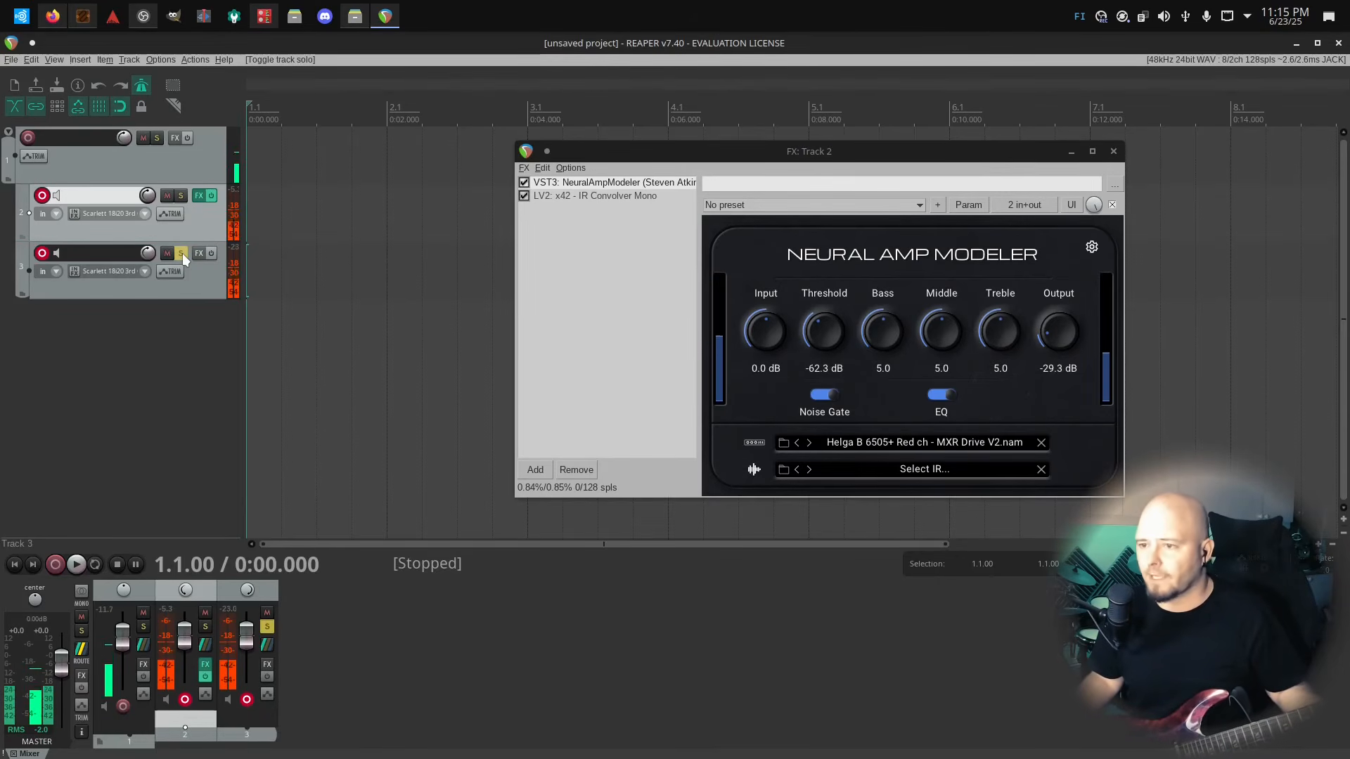
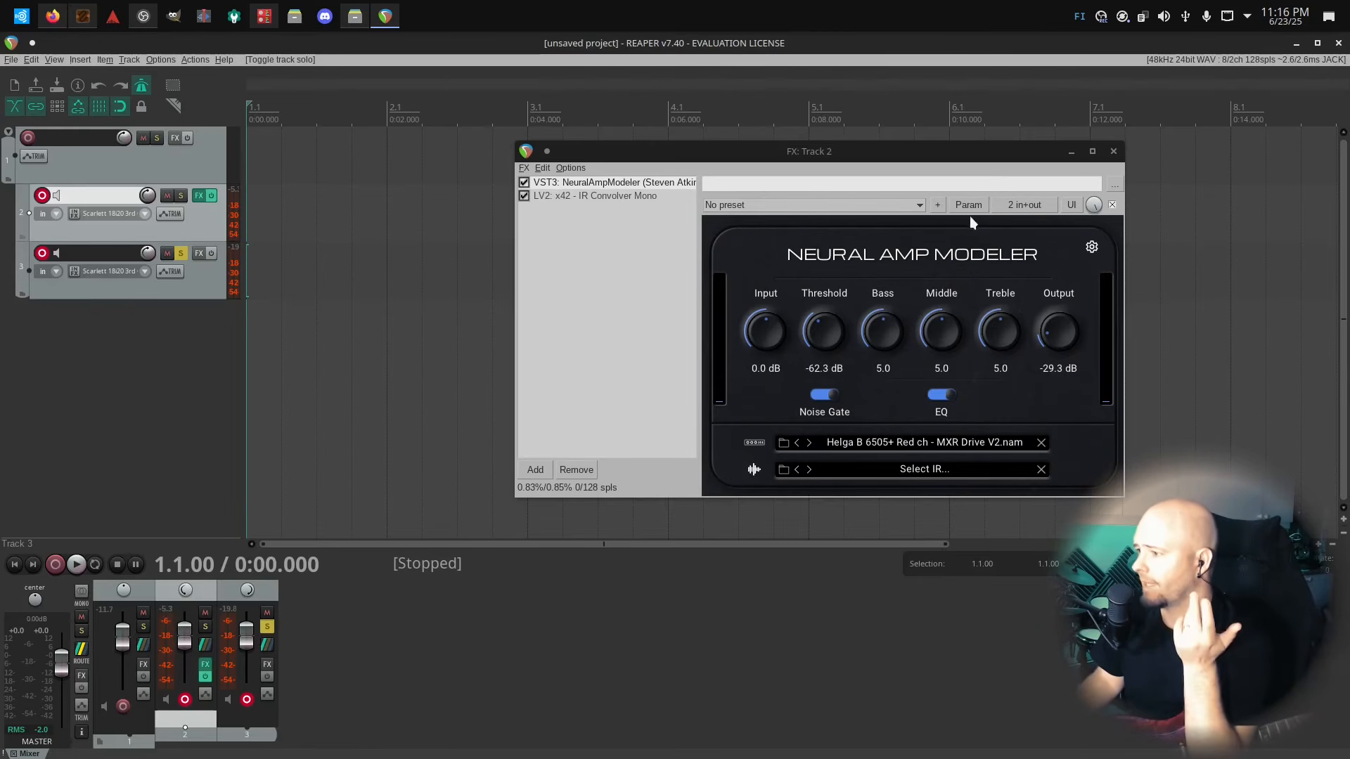
{"action": "left_click", "coordinate": [1113, 185]}
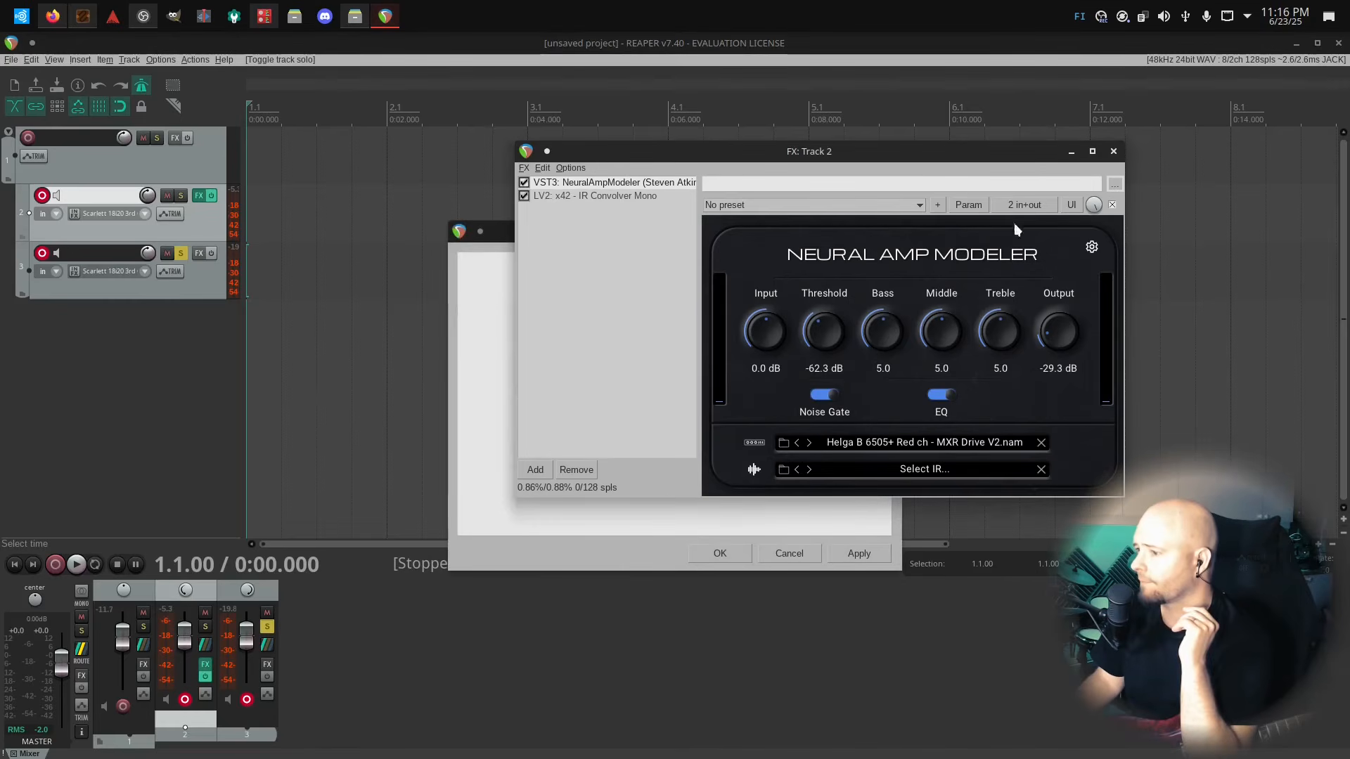
{"action": "left_click_drag", "start_coordinate": [489, 233], "coordinate": [432, 255]}
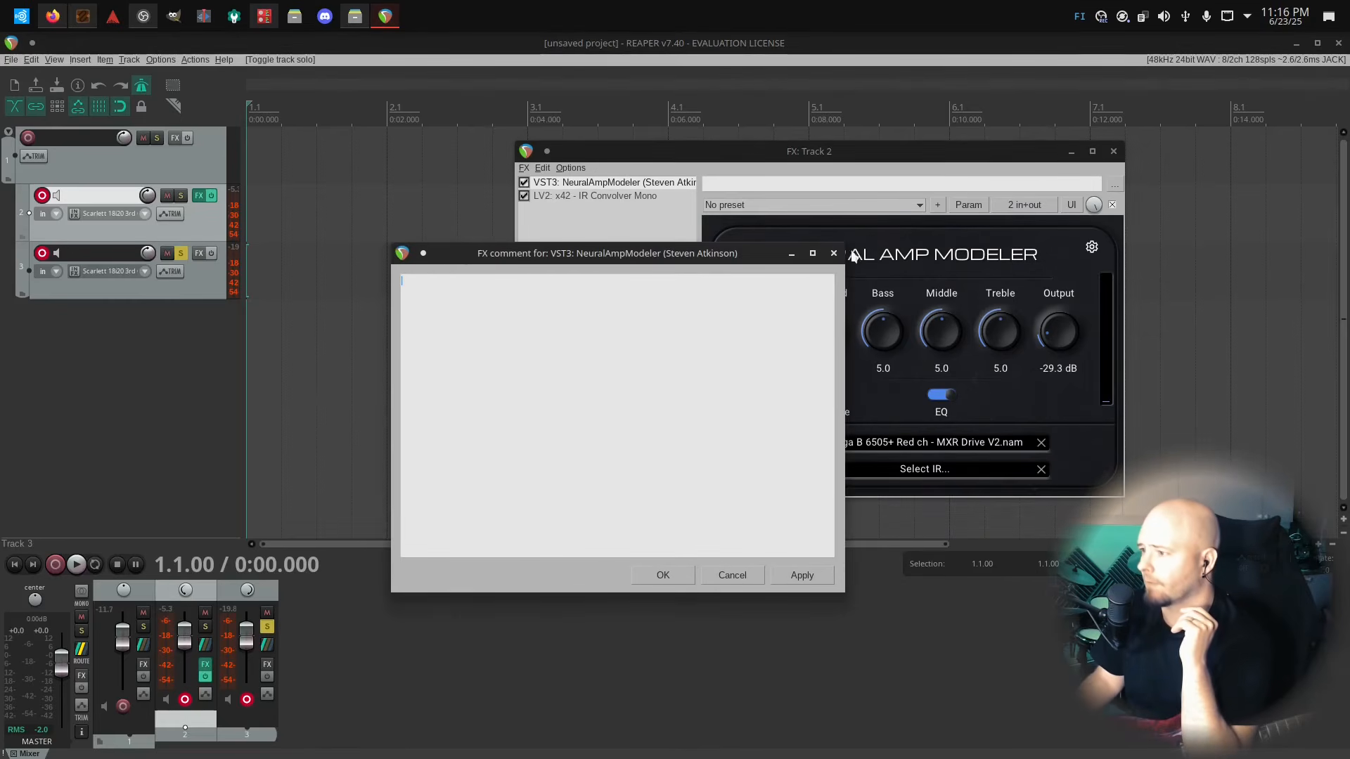
{"action": "left_click", "coordinate": [833, 254]}
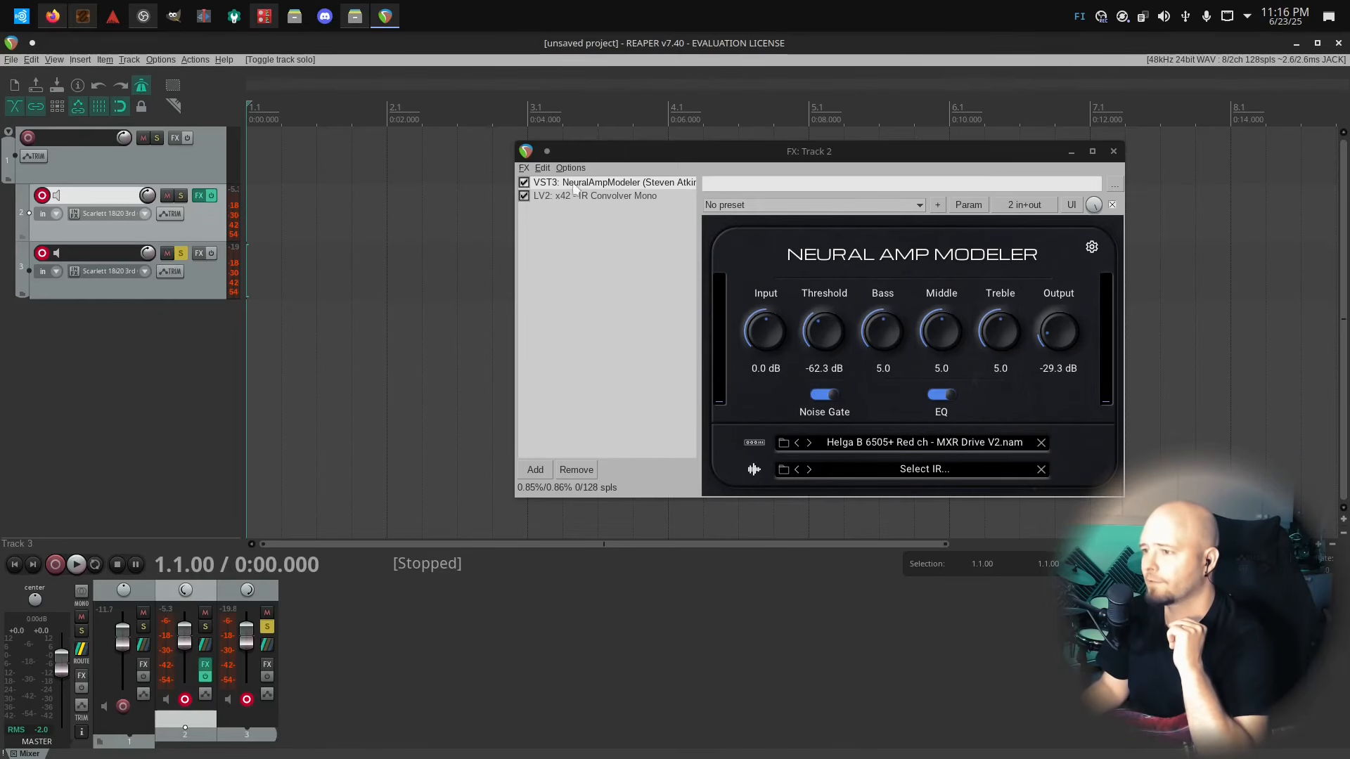
{"action": "left_click", "coordinate": [543, 169]}
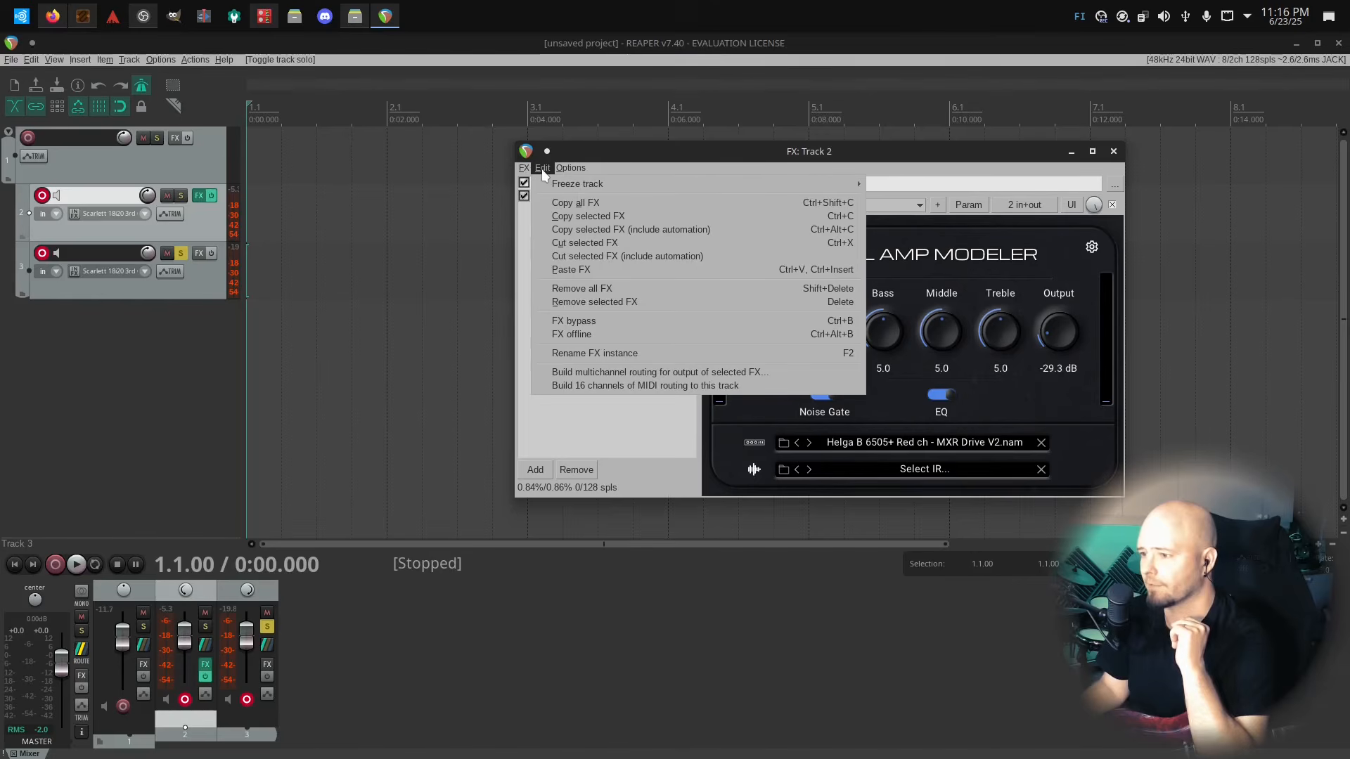
{"action": "mouse_move", "coordinate": [561, 168]}
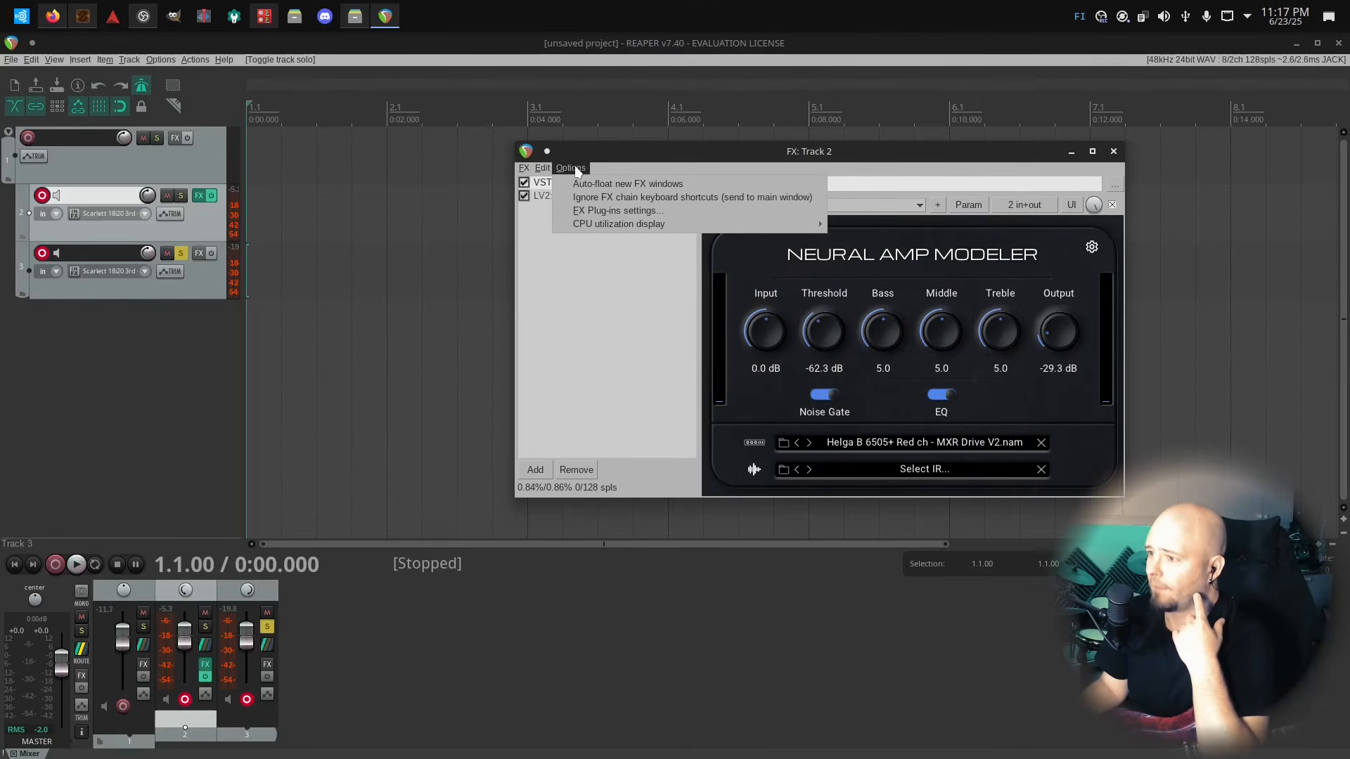
{"action": "left_click", "coordinate": [599, 440]}
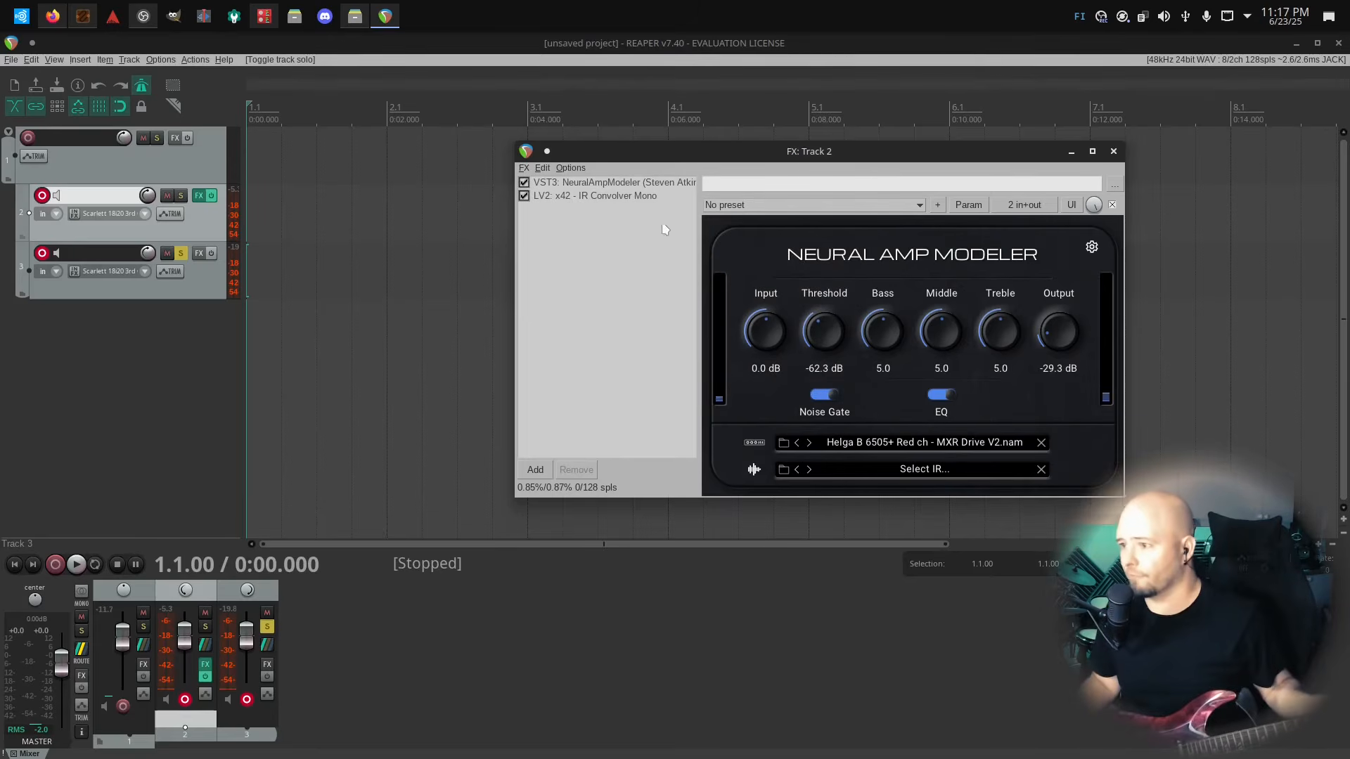
Examine the IR Convolver and NeuralAmpModeler settings in track 2's FX chain, including the modeler's plain parameter view
{"action": "left_click", "coordinate": [609, 186]}
{"action": "left_click", "coordinate": [608, 197]}
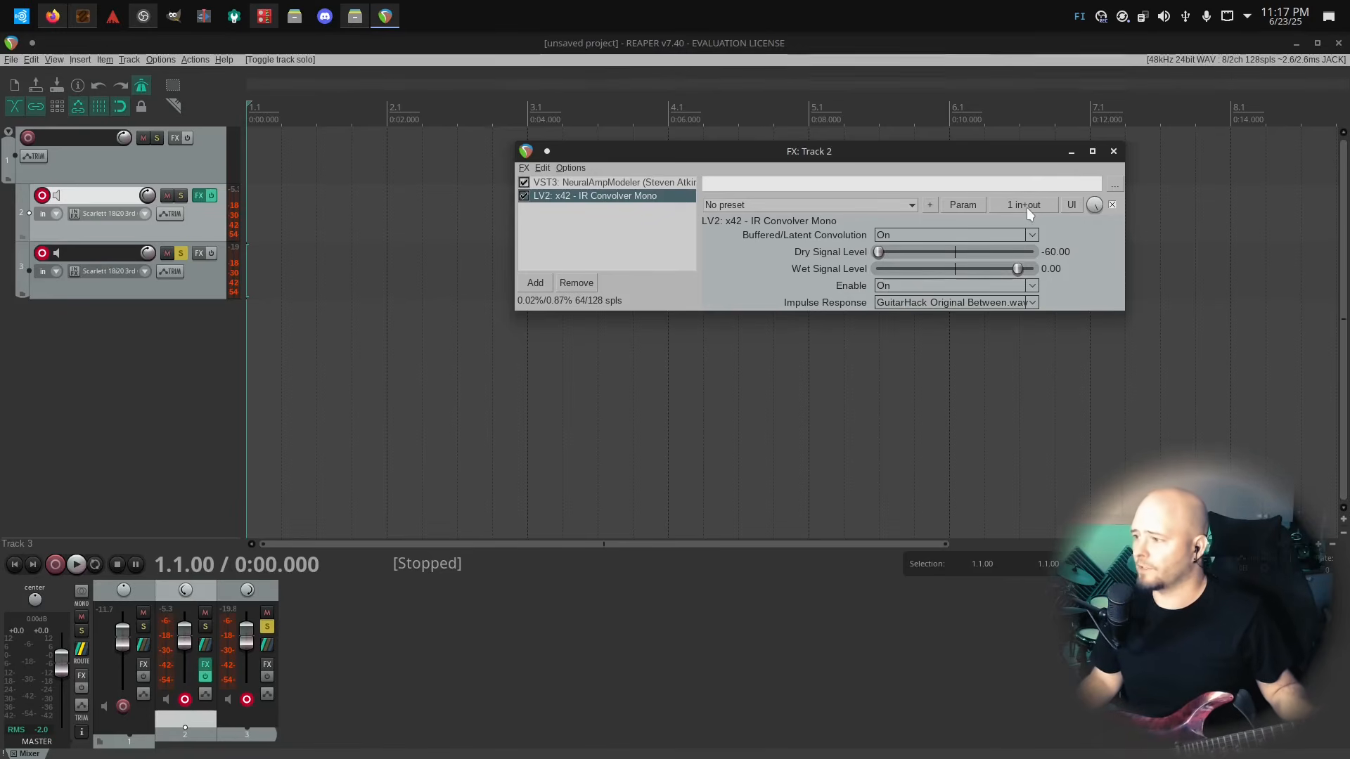
{"action": "left_click", "coordinate": [651, 183]}
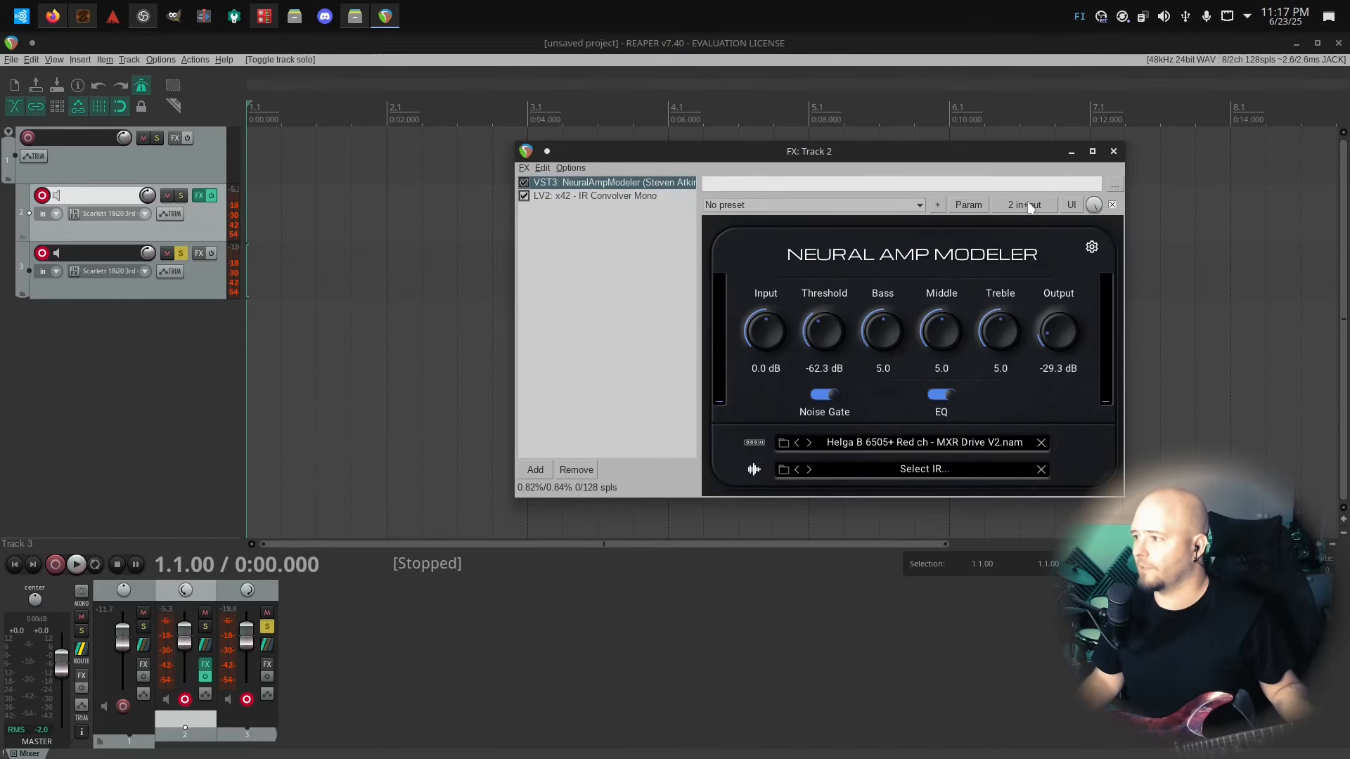
{"action": "left_click", "coordinate": [1074, 206]}
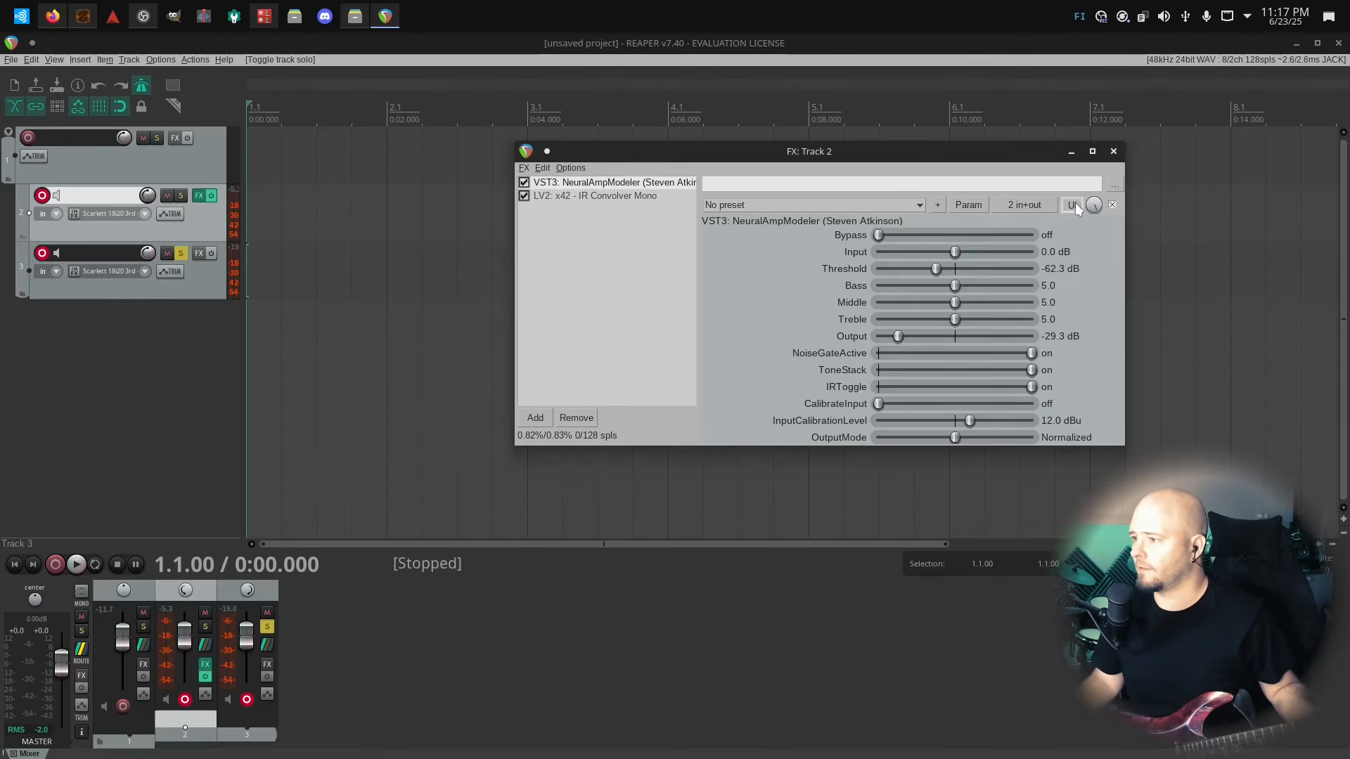
{"action": "left_click", "coordinate": [1074, 204]}
Examine NeuralAmpModeler's channel pin mapping in track 2's FX chain, plus its VST audio and MIDI input and output routing options
{"action": "left_click", "coordinate": [1036, 209]}
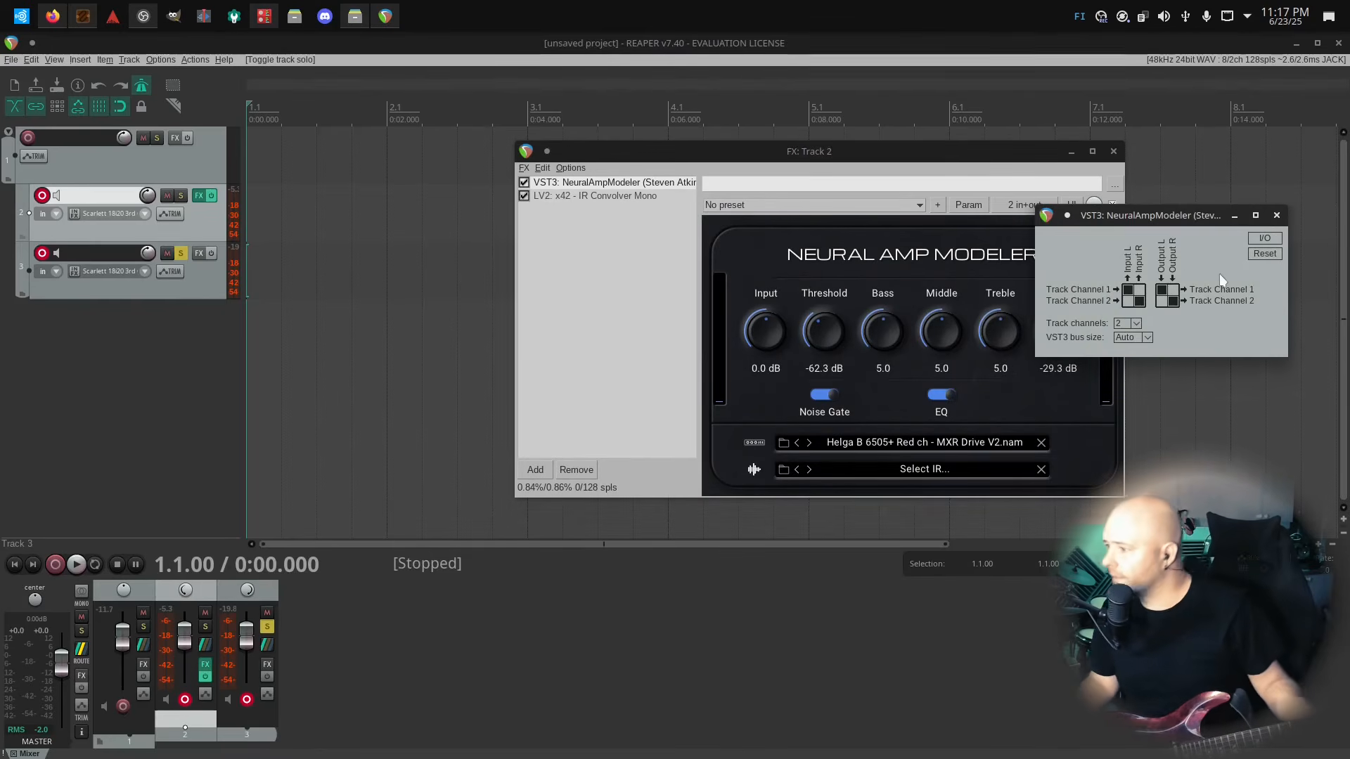
{"action": "left_click_drag", "start_coordinate": [1138, 216], "coordinate": [959, 232]}
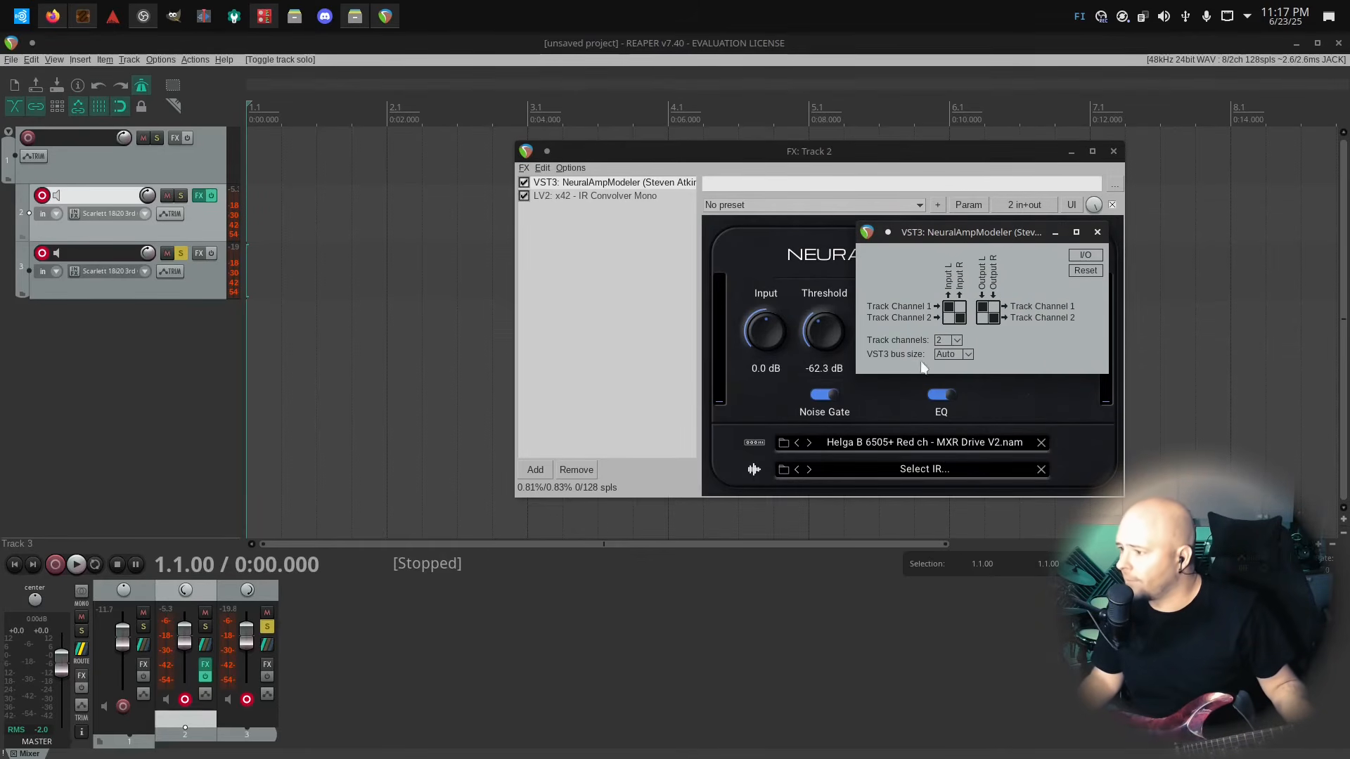
{"action": "left_click", "coordinate": [1087, 257]}
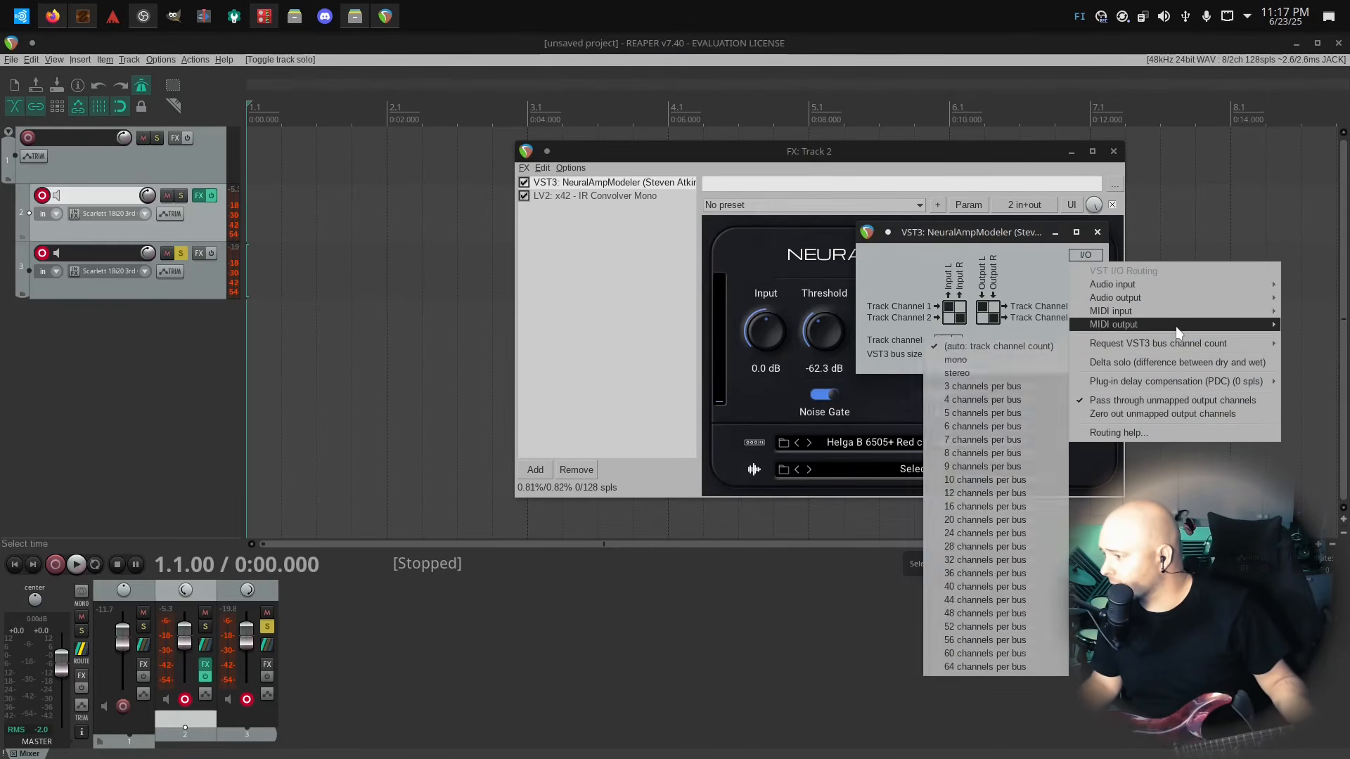
{"action": "mouse_move", "coordinate": [1177, 328]}
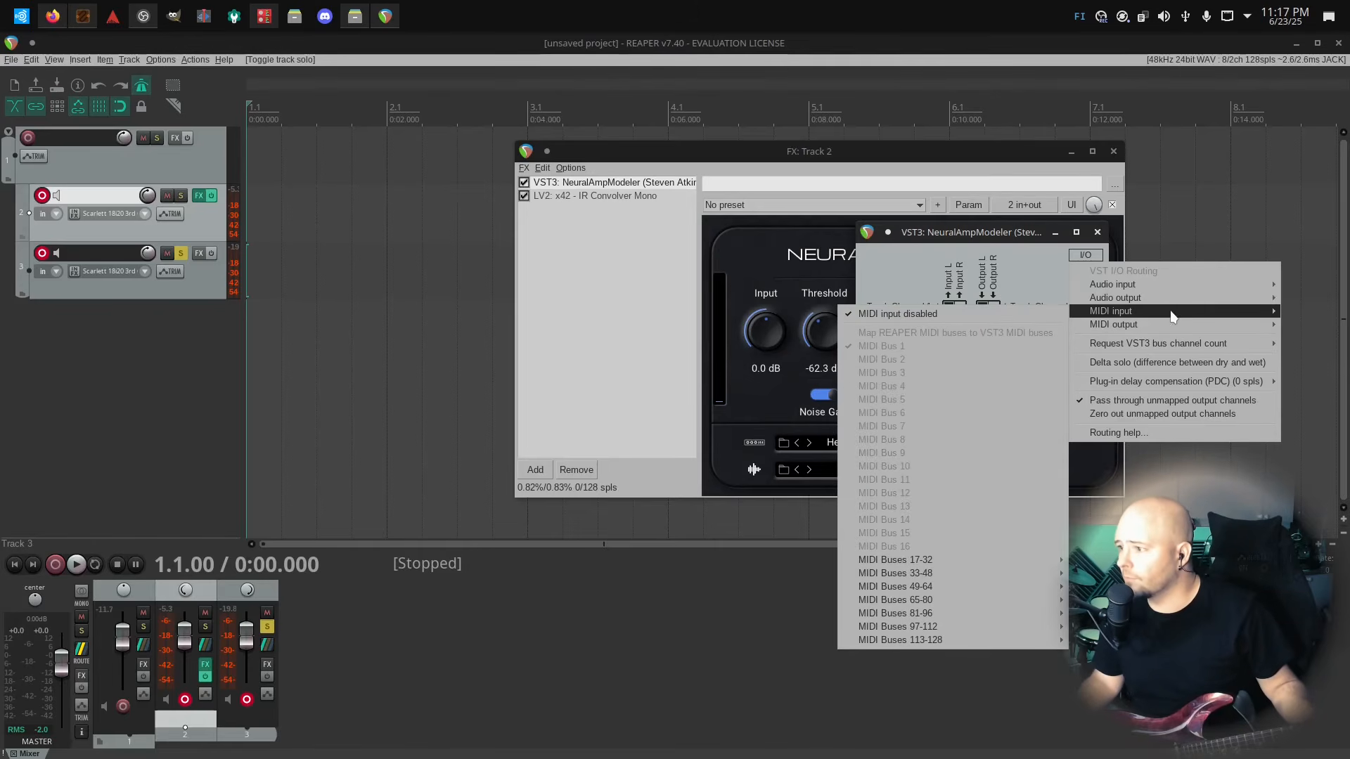
{"action": "mouse_move", "coordinate": [1150, 301]}
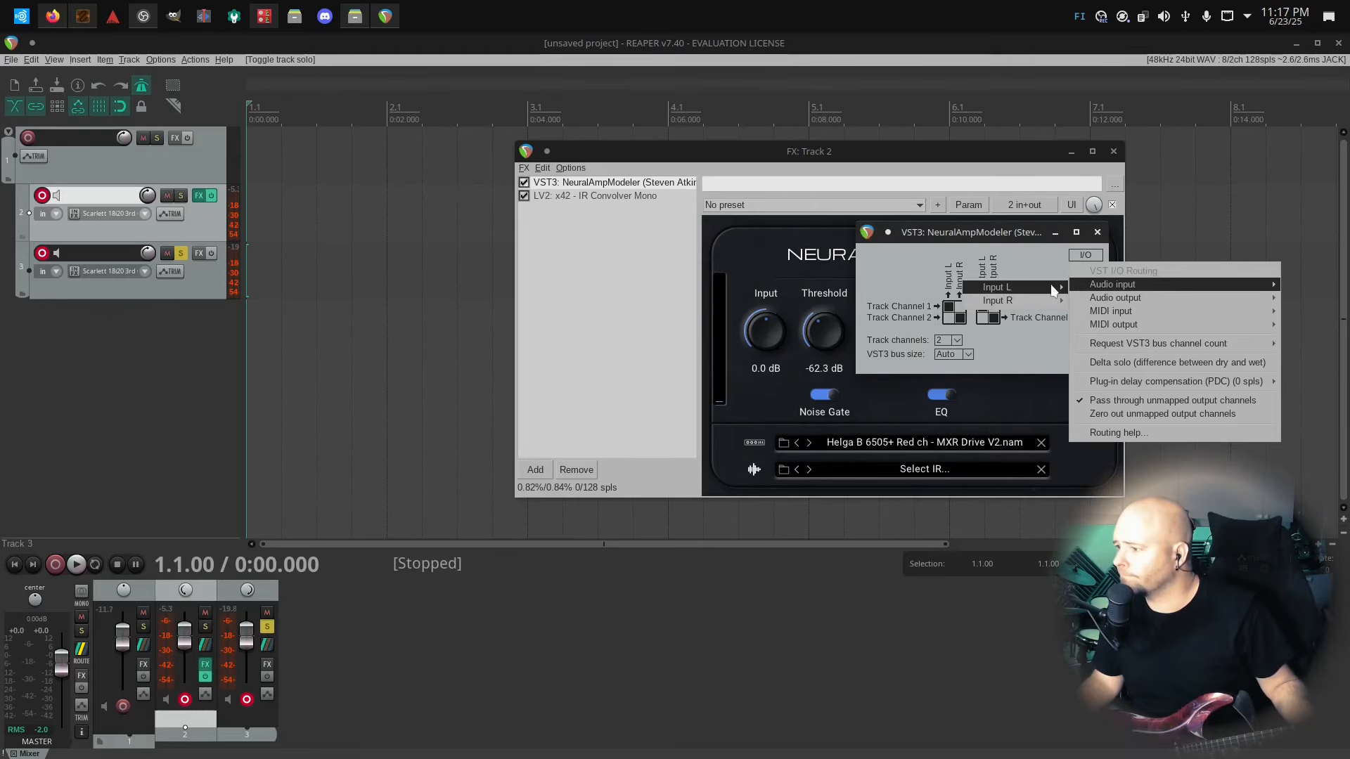
{"action": "mouse_move", "coordinate": [1054, 289]}
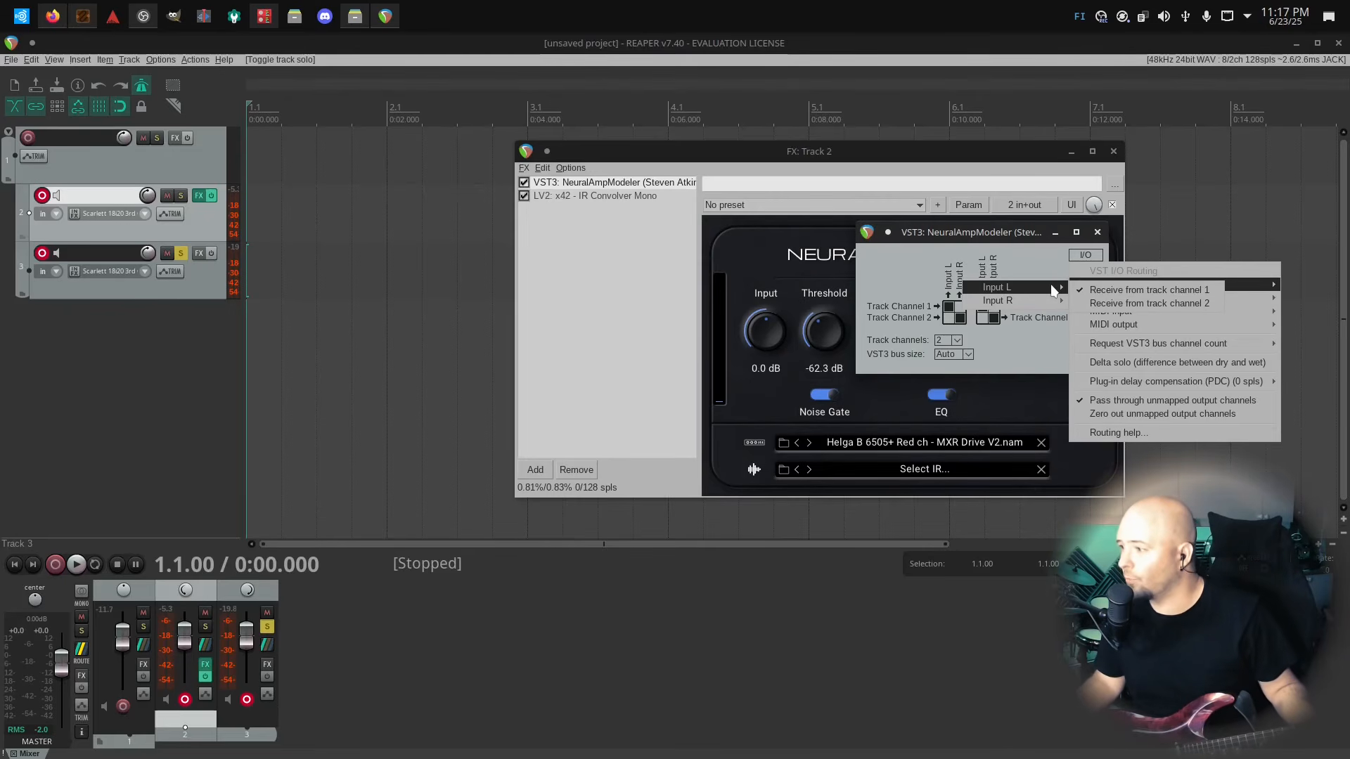
{"action": "mouse_move", "coordinate": [1275, 301]}
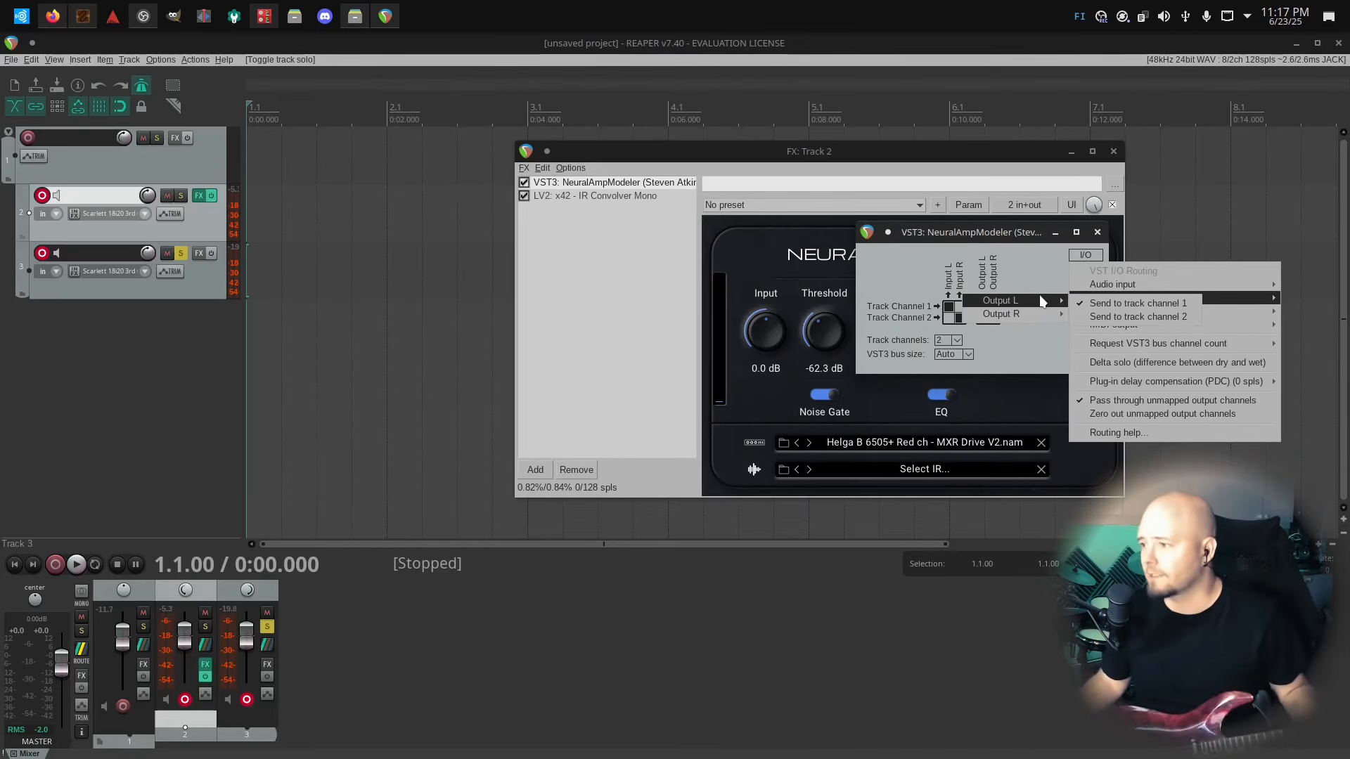
{"action": "left_click", "coordinate": [644, 308]}
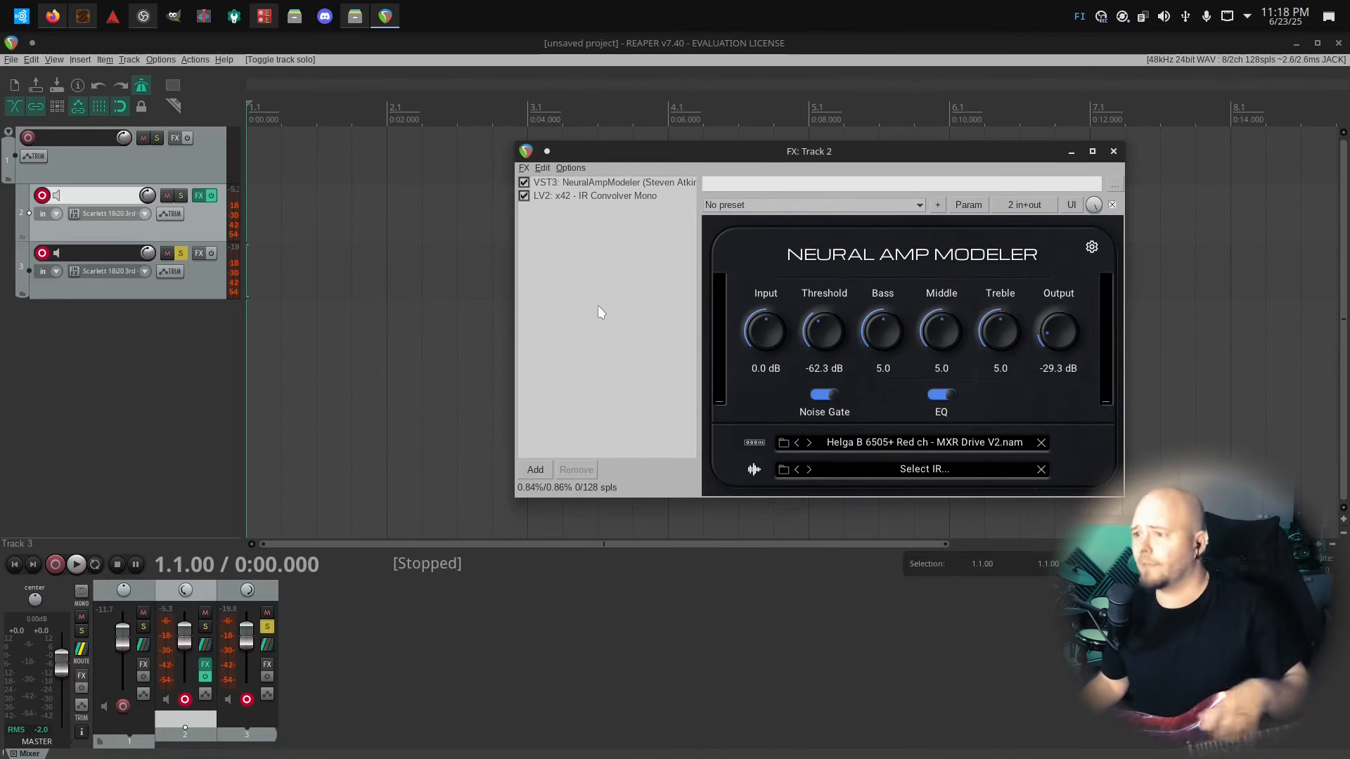
Copy both NeuralAmpModeler and the x42 IR Convolver Mono from track 2's FX chain
{"action": "left_click", "coordinate": [601, 184]}
{"action": "left_click", "coordinate": [596, 196], "text": "shift"}
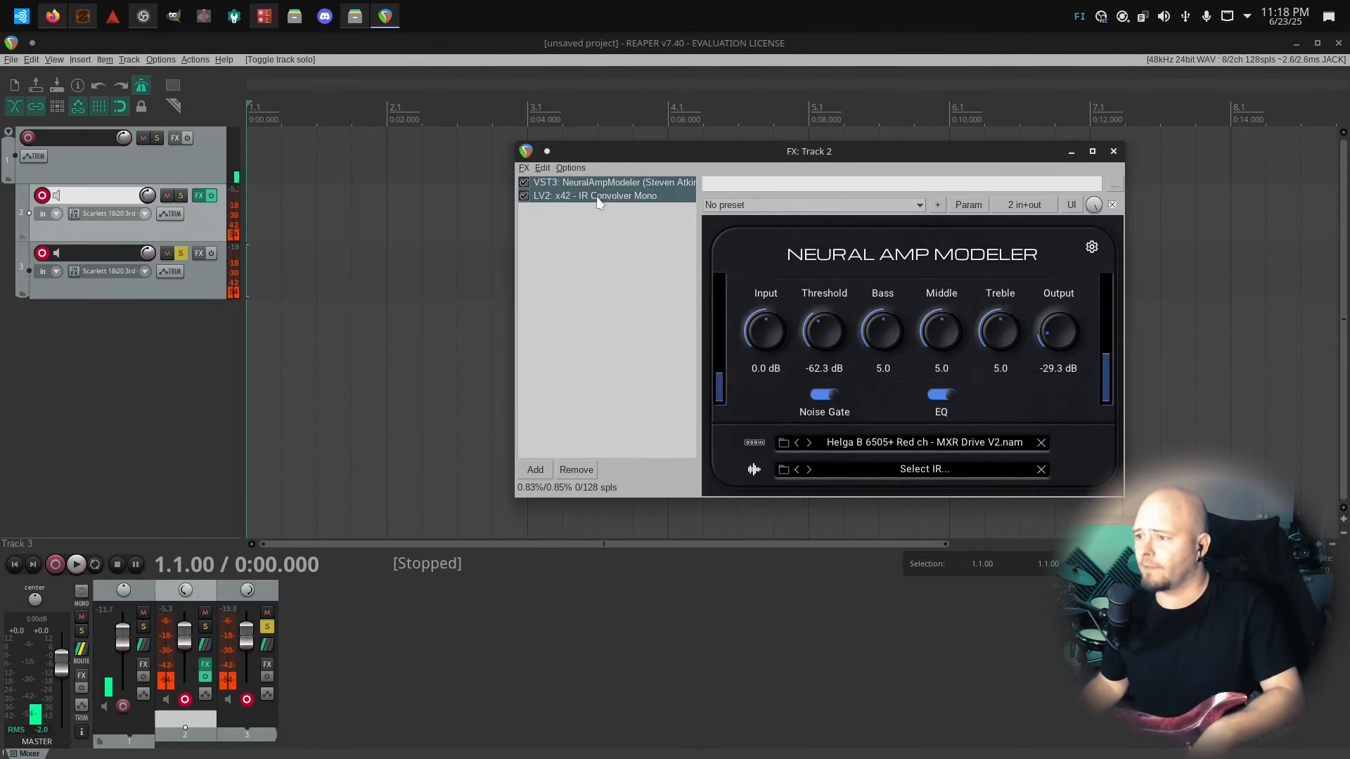
{"action": "right_click", "coordinate": [596, 197]}
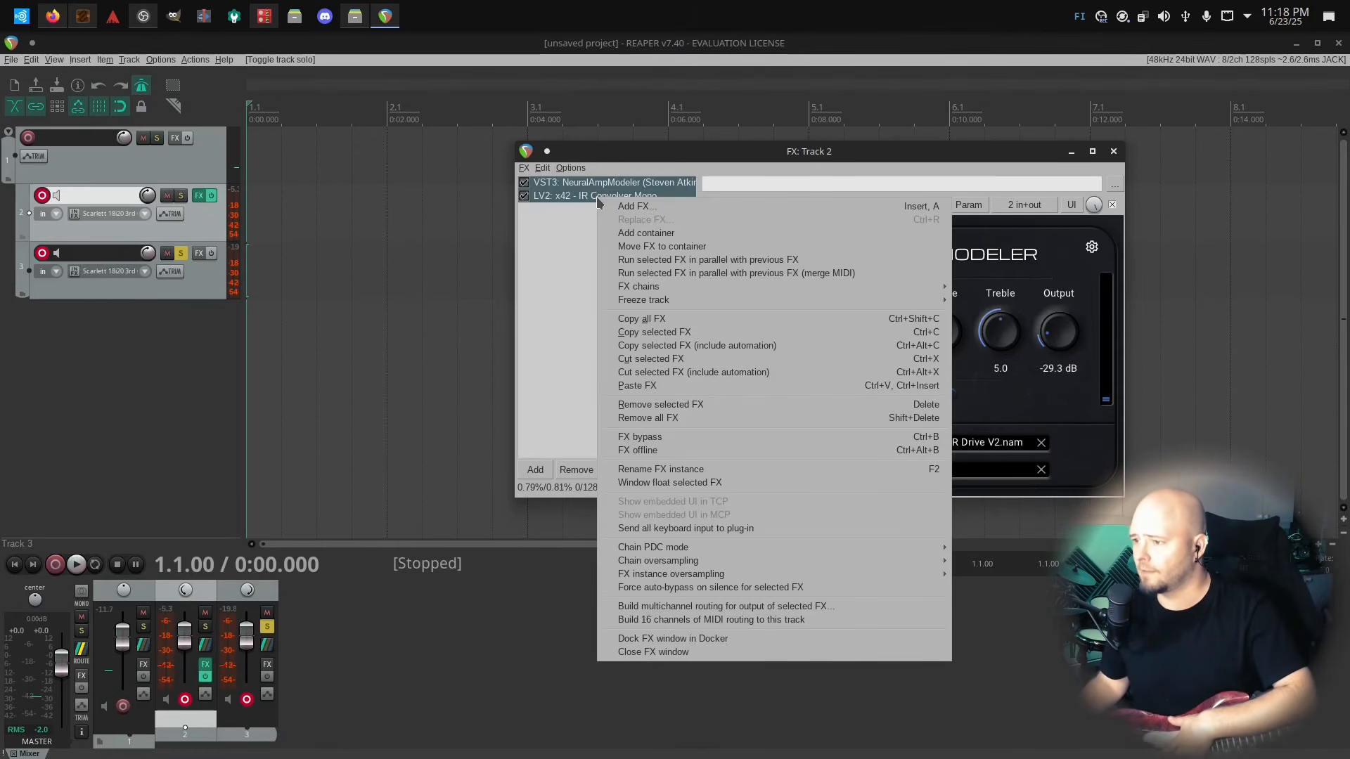
{"action": "left_click", "coordinate": [703, 322]}
Paste the copied amp modeler and convolver into the FX chain of the folder track, track 1
{"action": "left_click", "coordinate": [176, 170]}
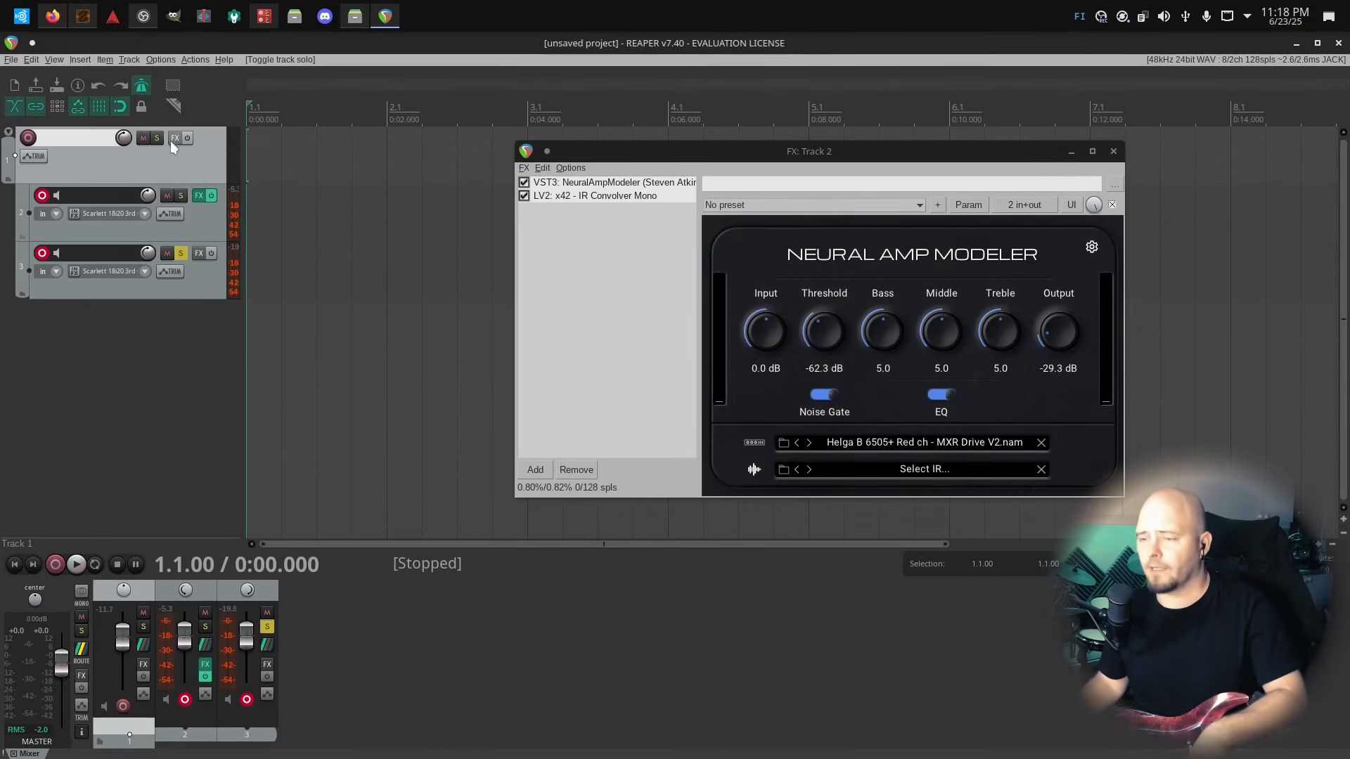
{"action": "left_click", "coordinate": [175, 137]}
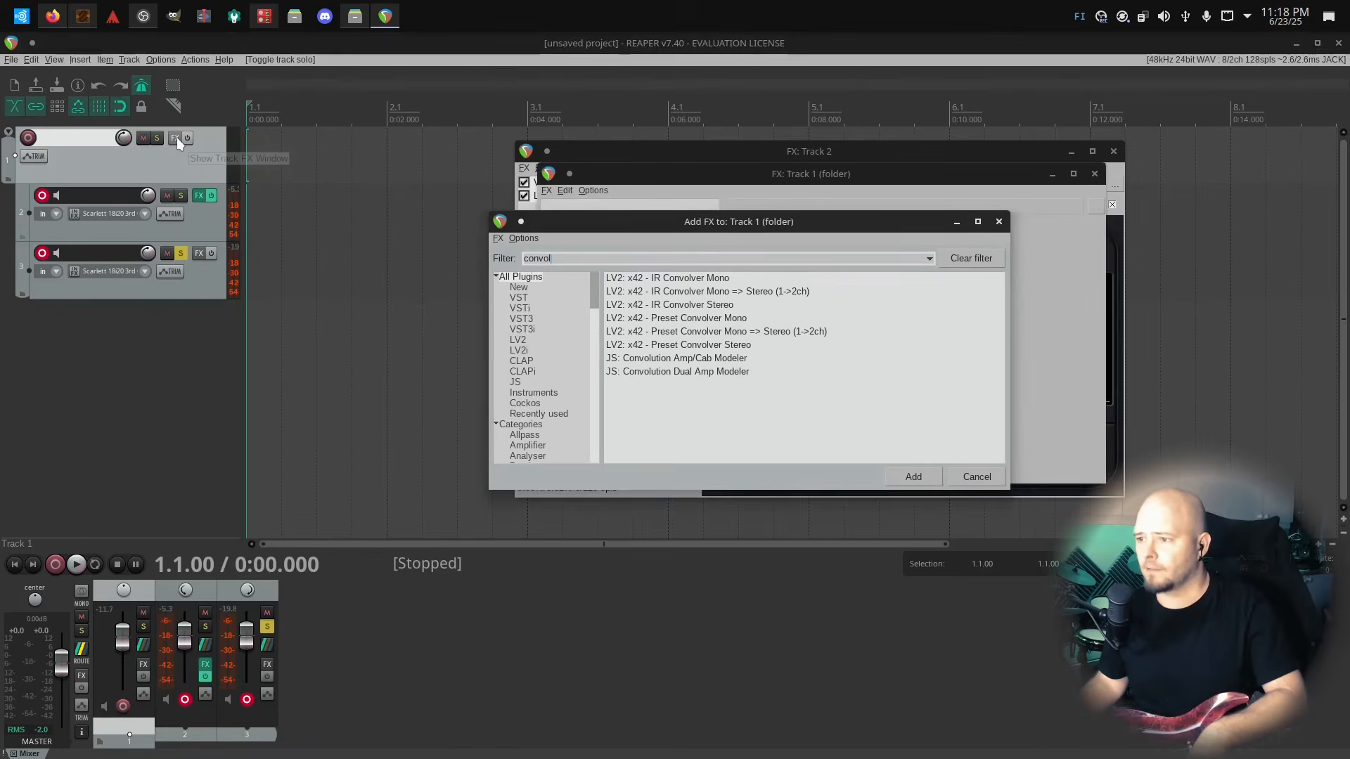
{"action": "left_click_drag", "start_coordinate": [652, 163], "coordinate": [440, 187]}
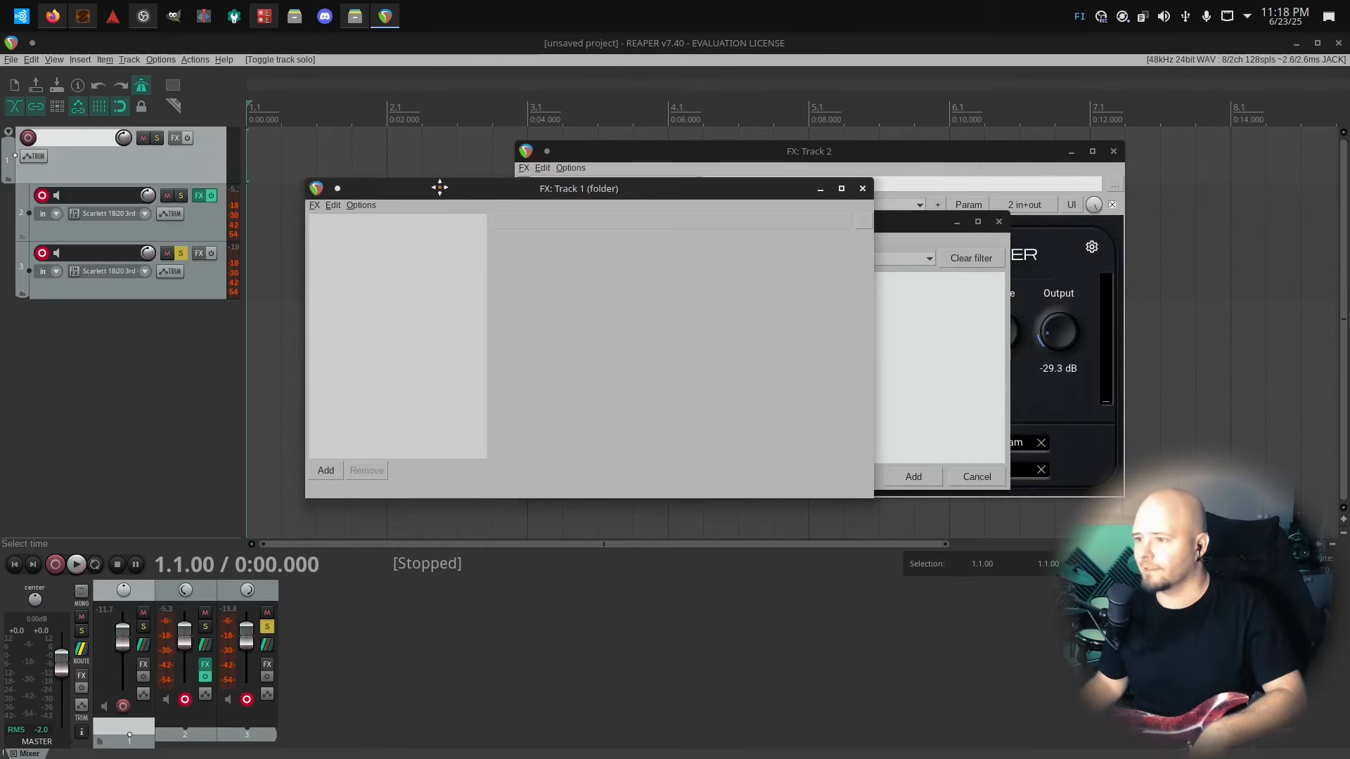
{"action": "right_click", "coordinate": [345, 237]}
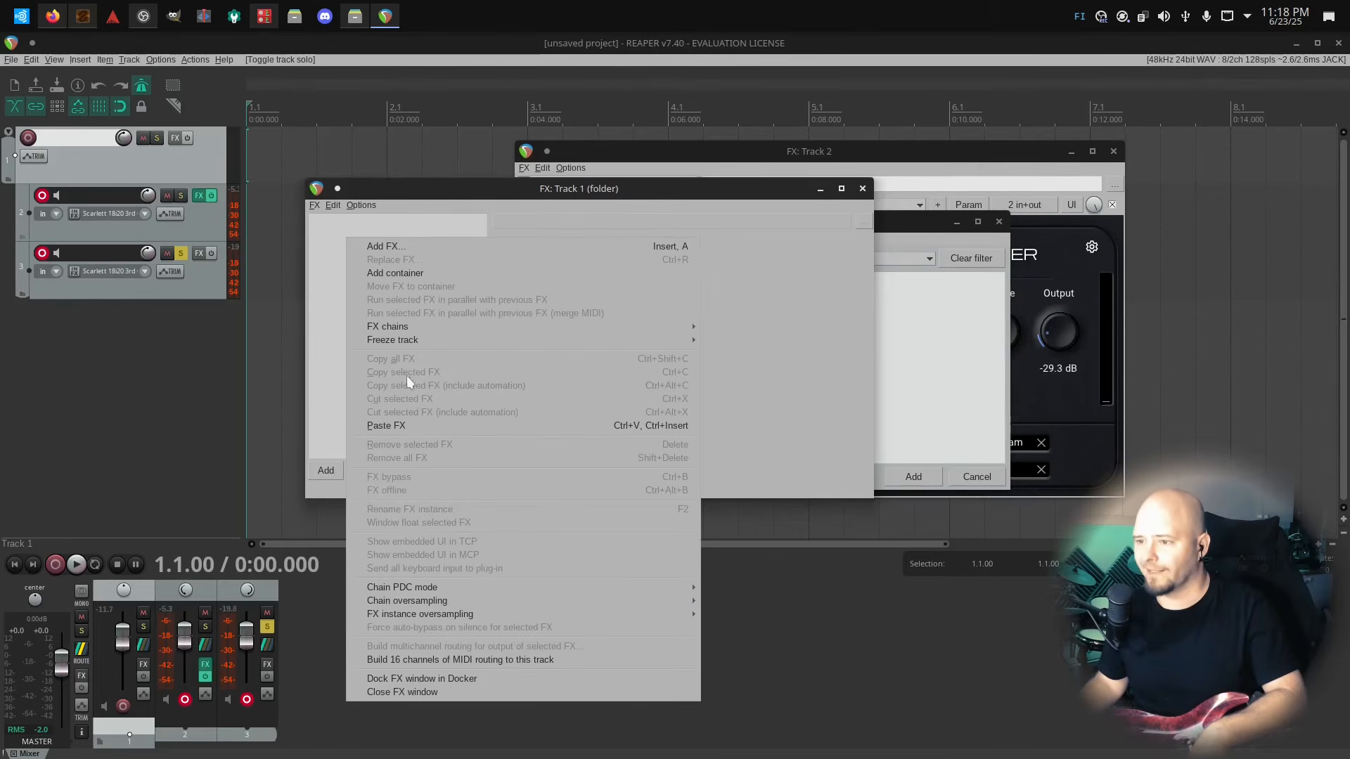
{"action": "left_click", "coordinate": [413, 426]}
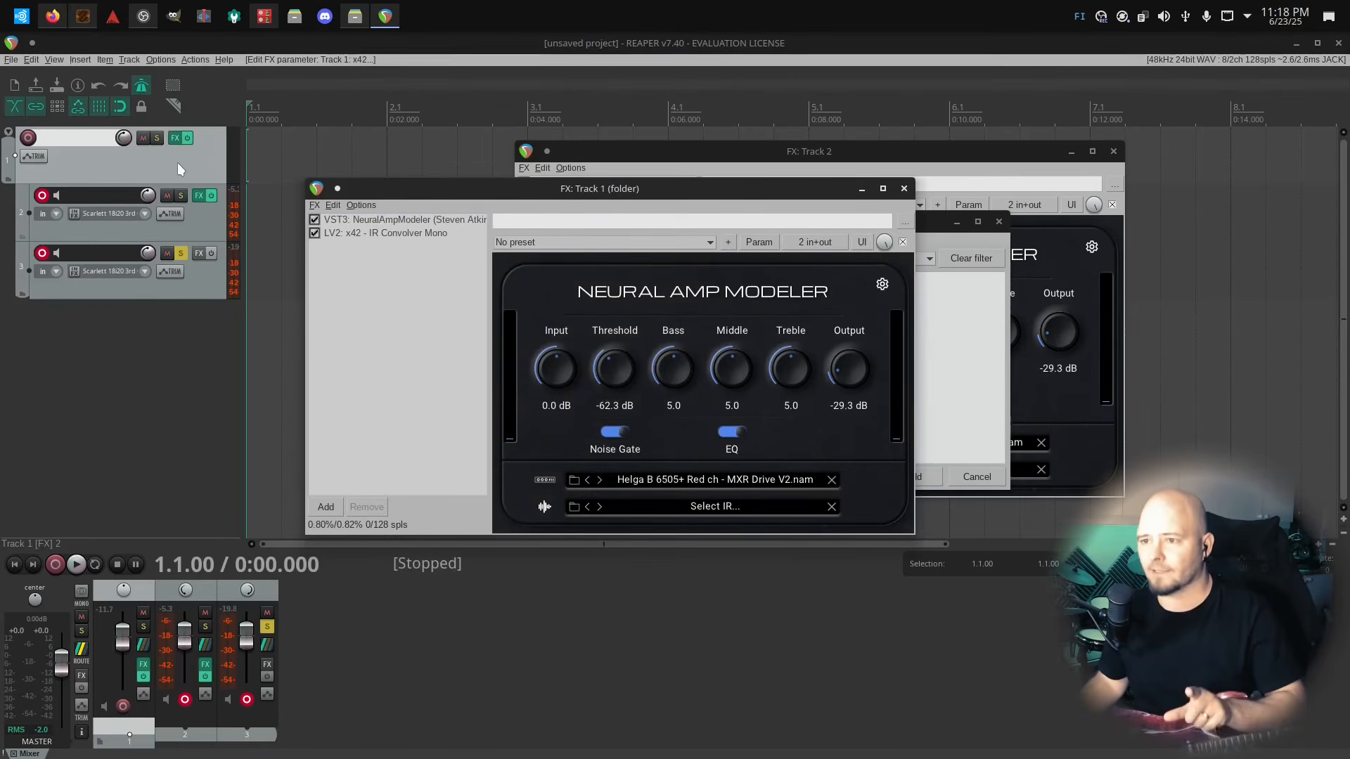
Dismiss the plug-in browser, remove both plug-ins from track 2's FX chain and close that chain's window
{"action": "left_click_drag", "start_coordinate": [385, 196], "coordinate": [905, 264]}
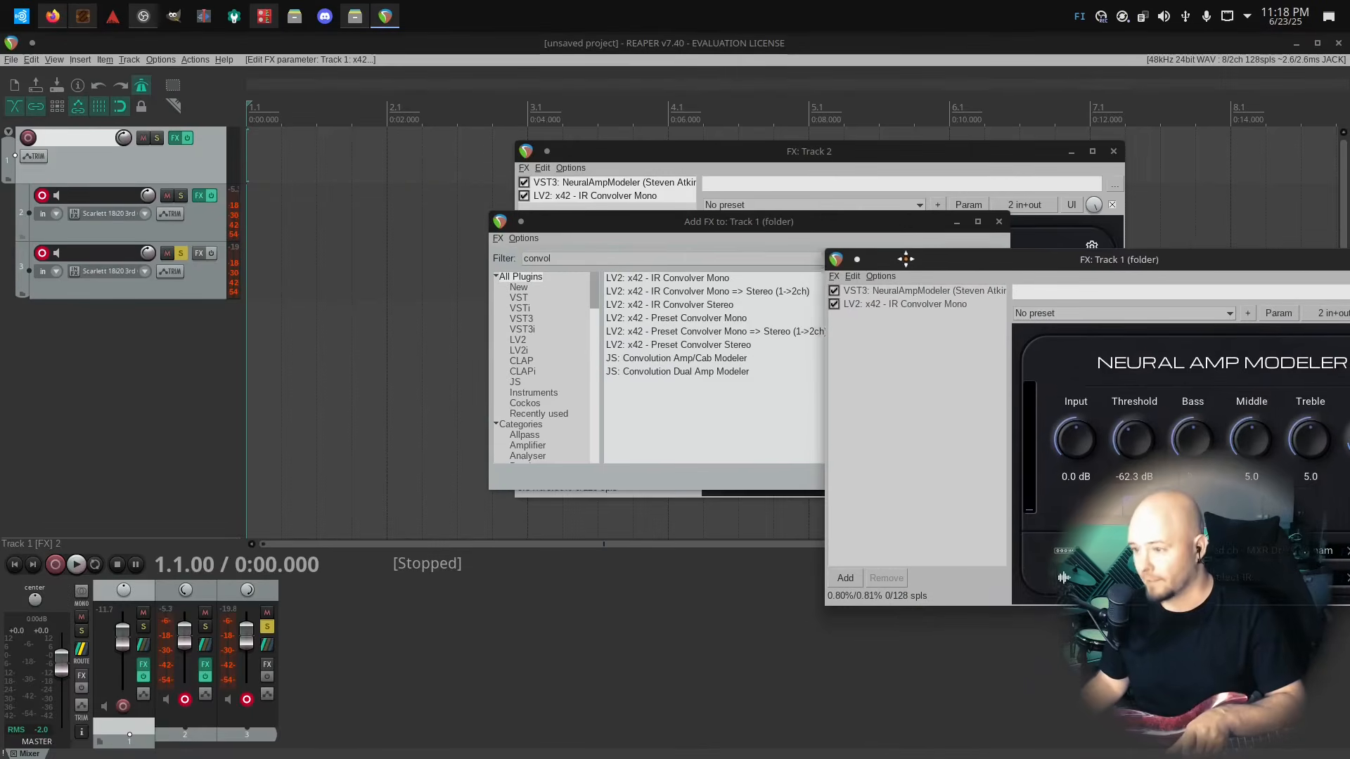
{"action": "left_click_drag", "start_coordinate": [620, 234], "coordinate": [401, 270]}
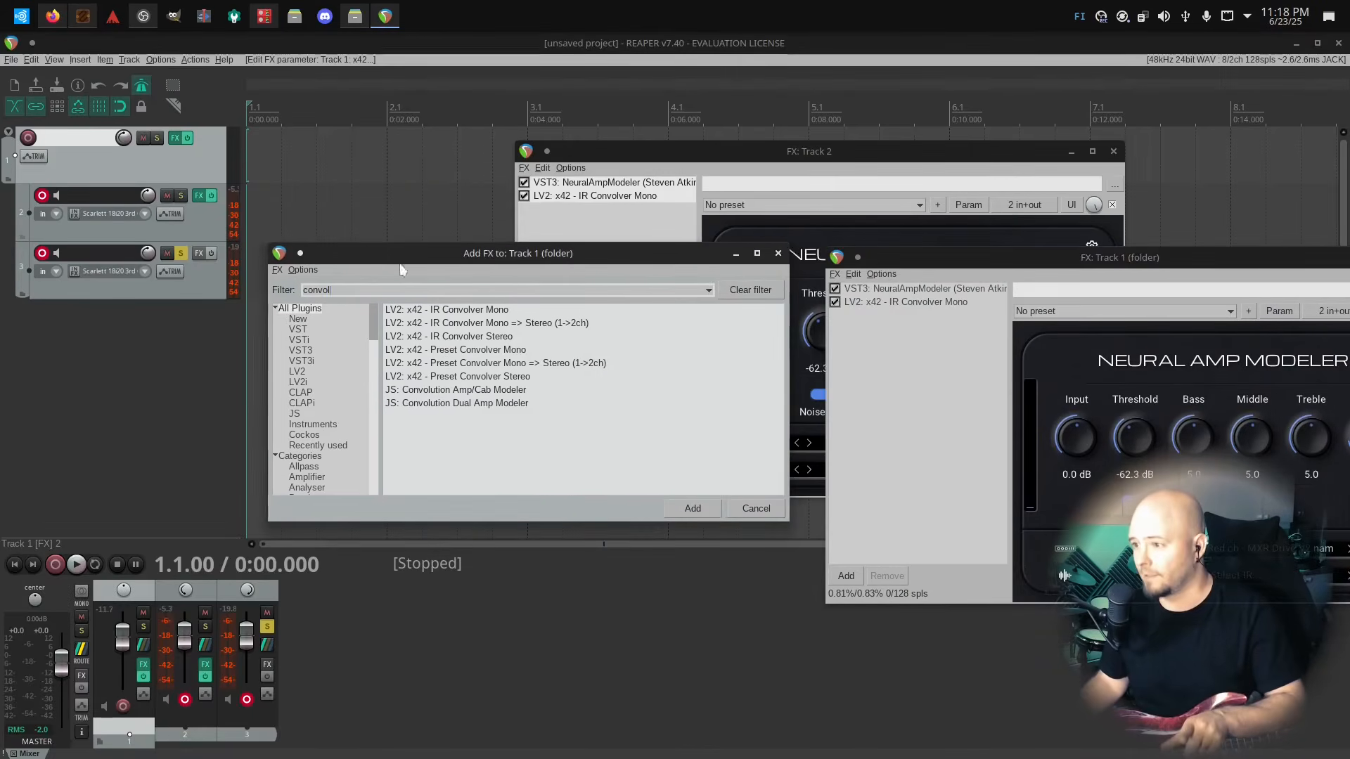
{"action": "left_click", "coordinate": [779, 253]}
{"action": "left_click", "coordinate": [609, 224]}
{"action": "left_click", "coordinate": [613, 196]}
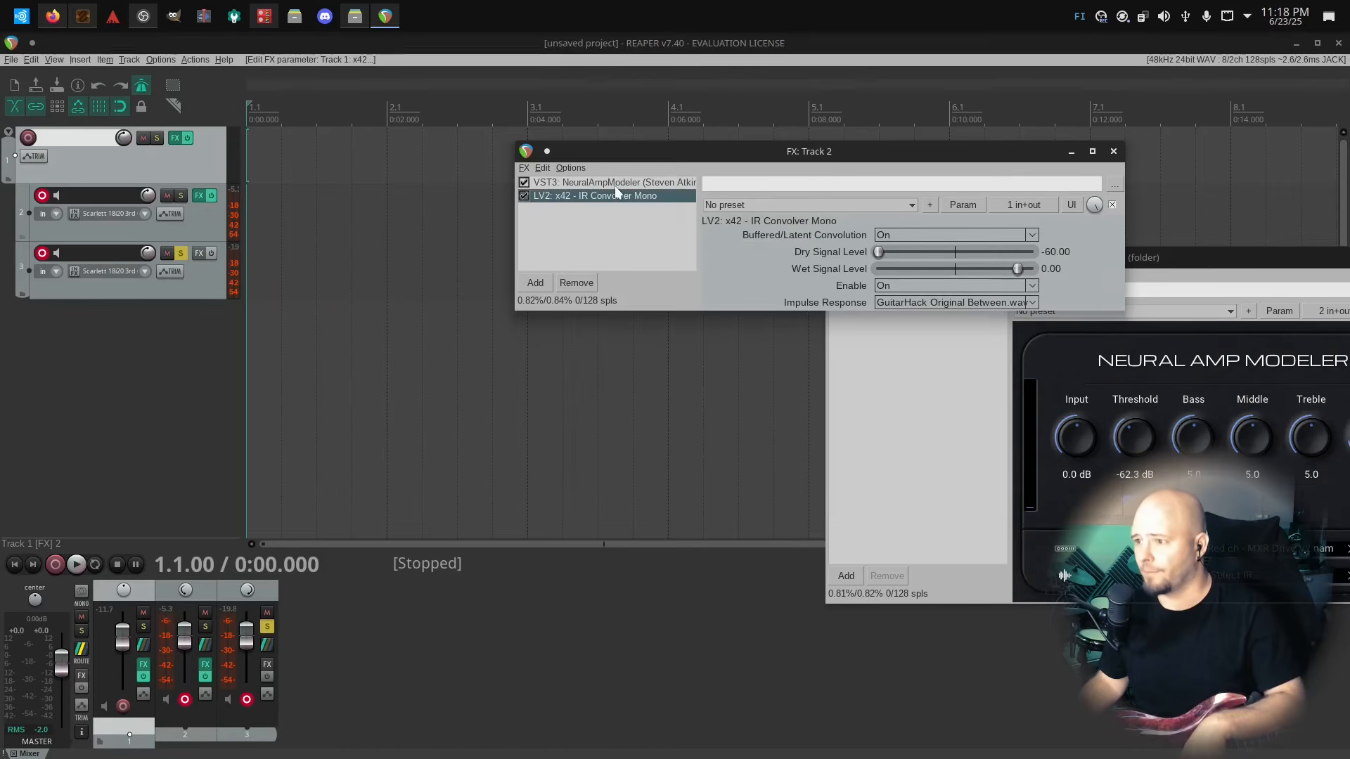
{"action": "left_click", "coordinate": [615, 186], "text": "shift"}
{"action": "left_click", "coordinate": [576, 283]}
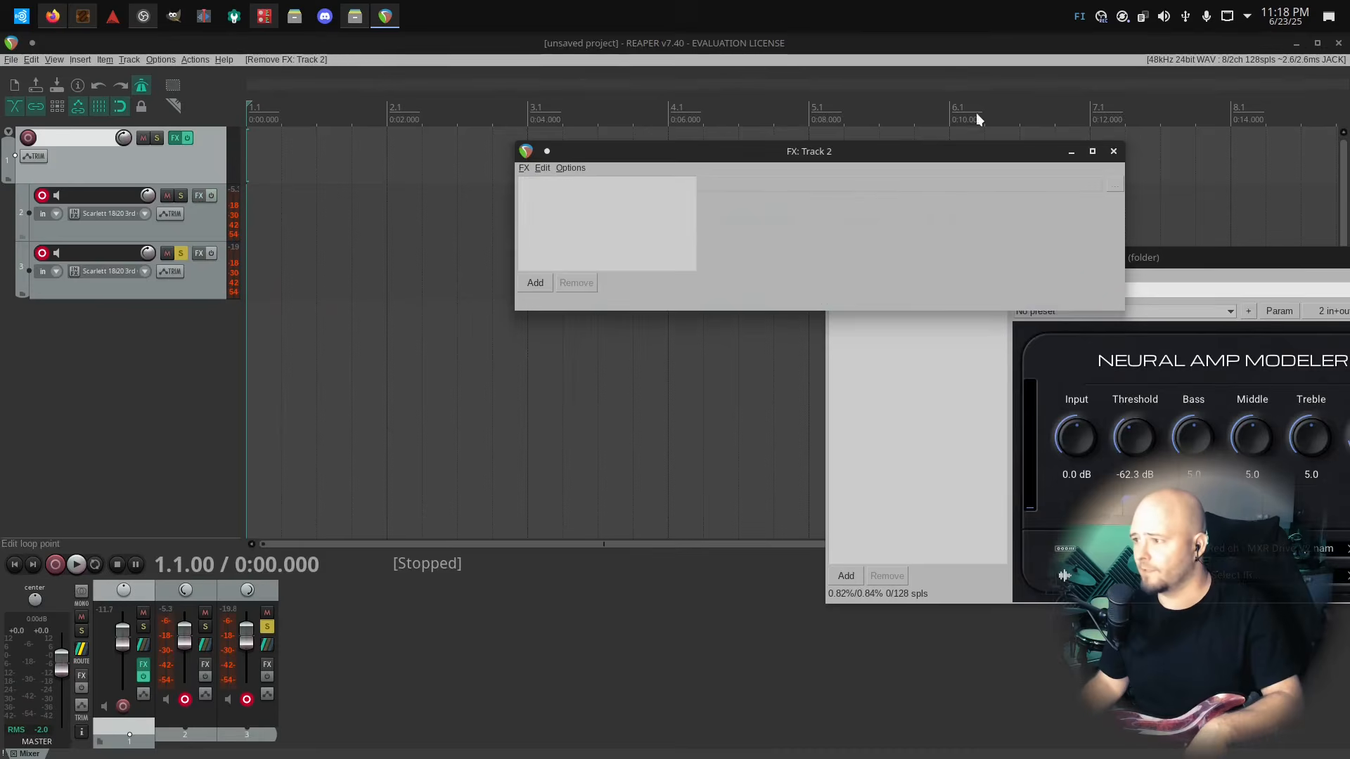
{"action": "left_click", "coordinate": [1113, 151]}
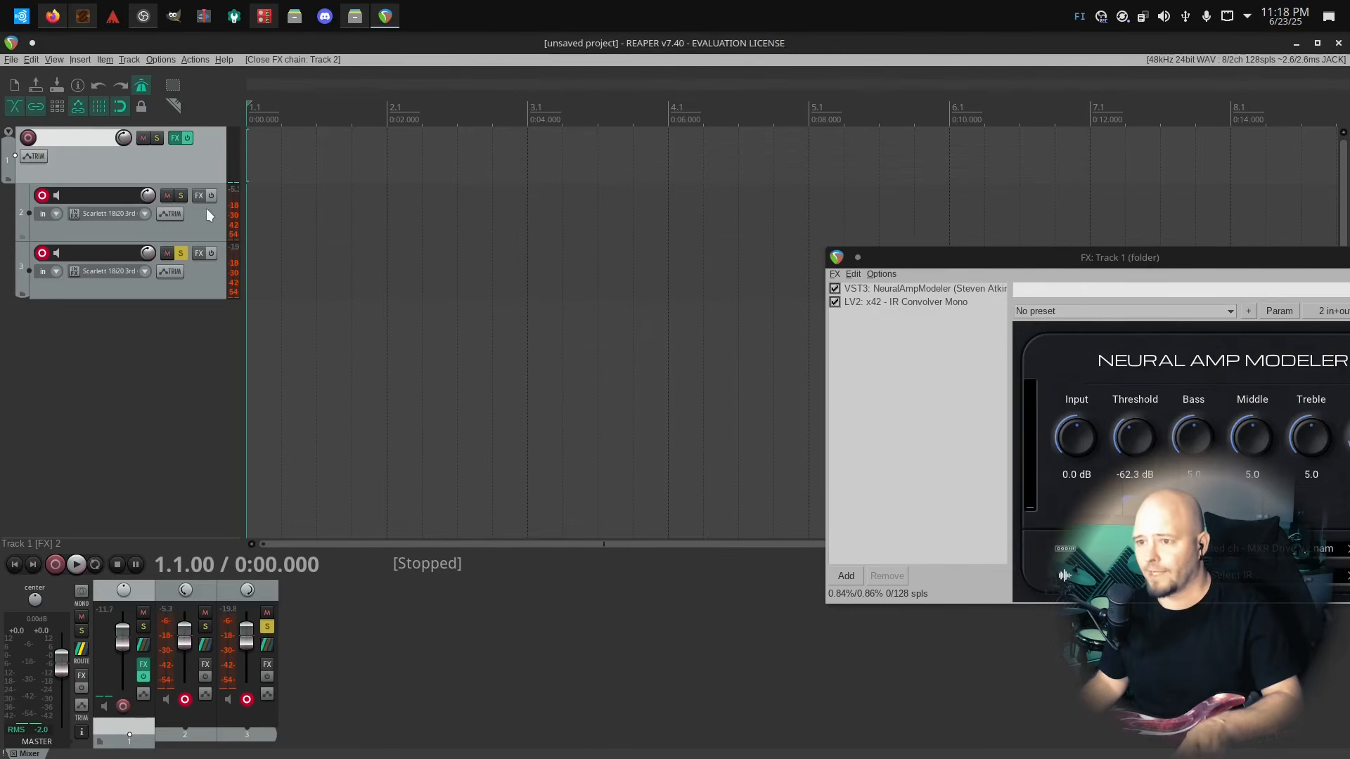
Show the IR Convolver Mono settings in the folder track's FX chain and turn off solo on track 3
{"action": "left_click_drag", "start_coordinate": [1057, 257], "coordinate": [568, 182]}
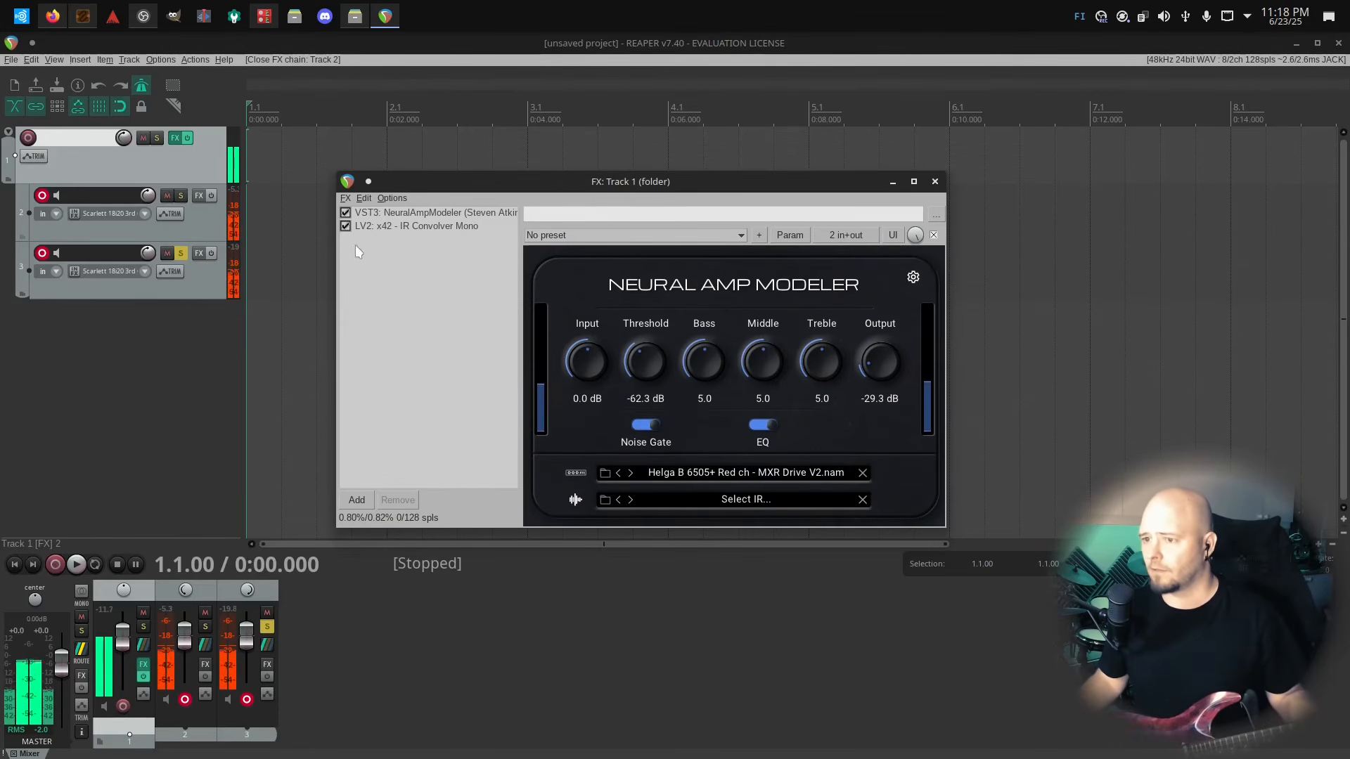
{"action": "left_click", "coordinate": [447, 226]}
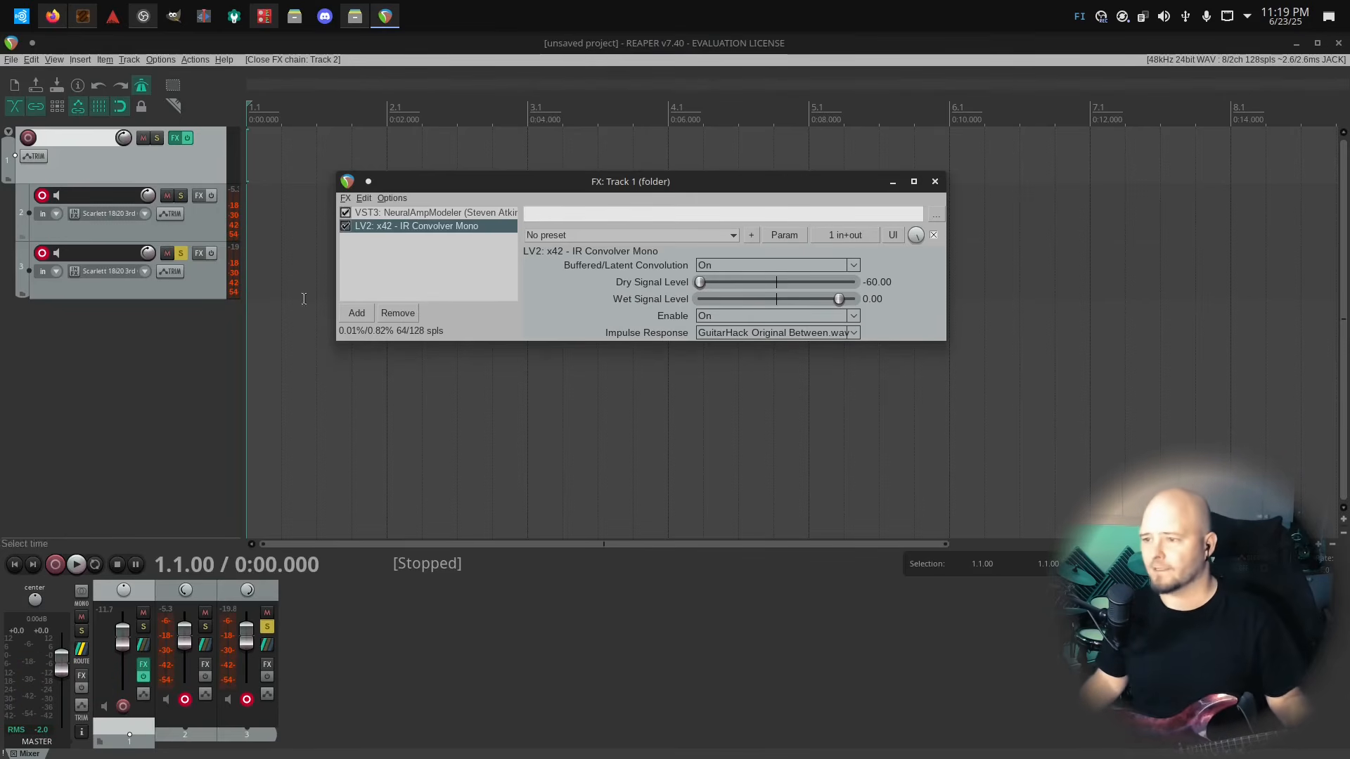
{"action": "left_click", "coordinate": [180, 254]}
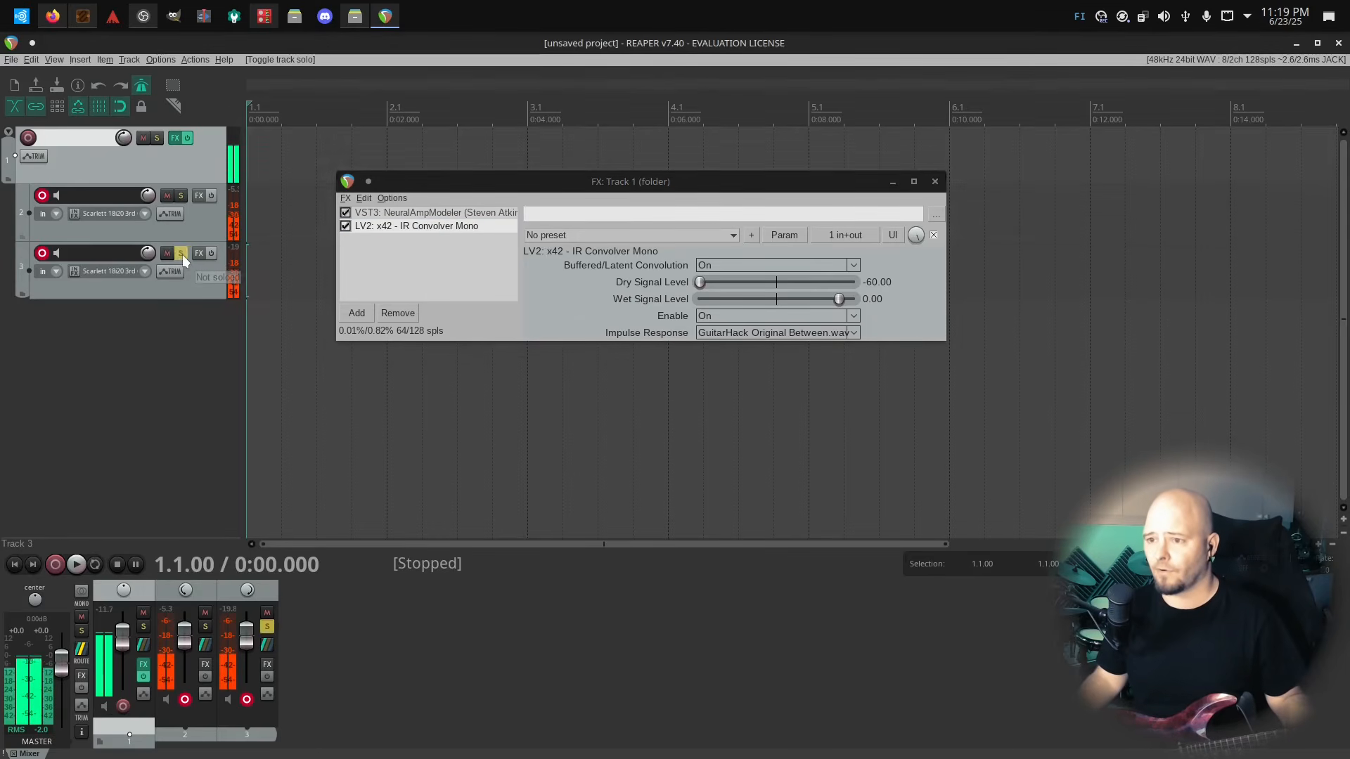
{"action": "left_click", "coordinate": [180, 254]}
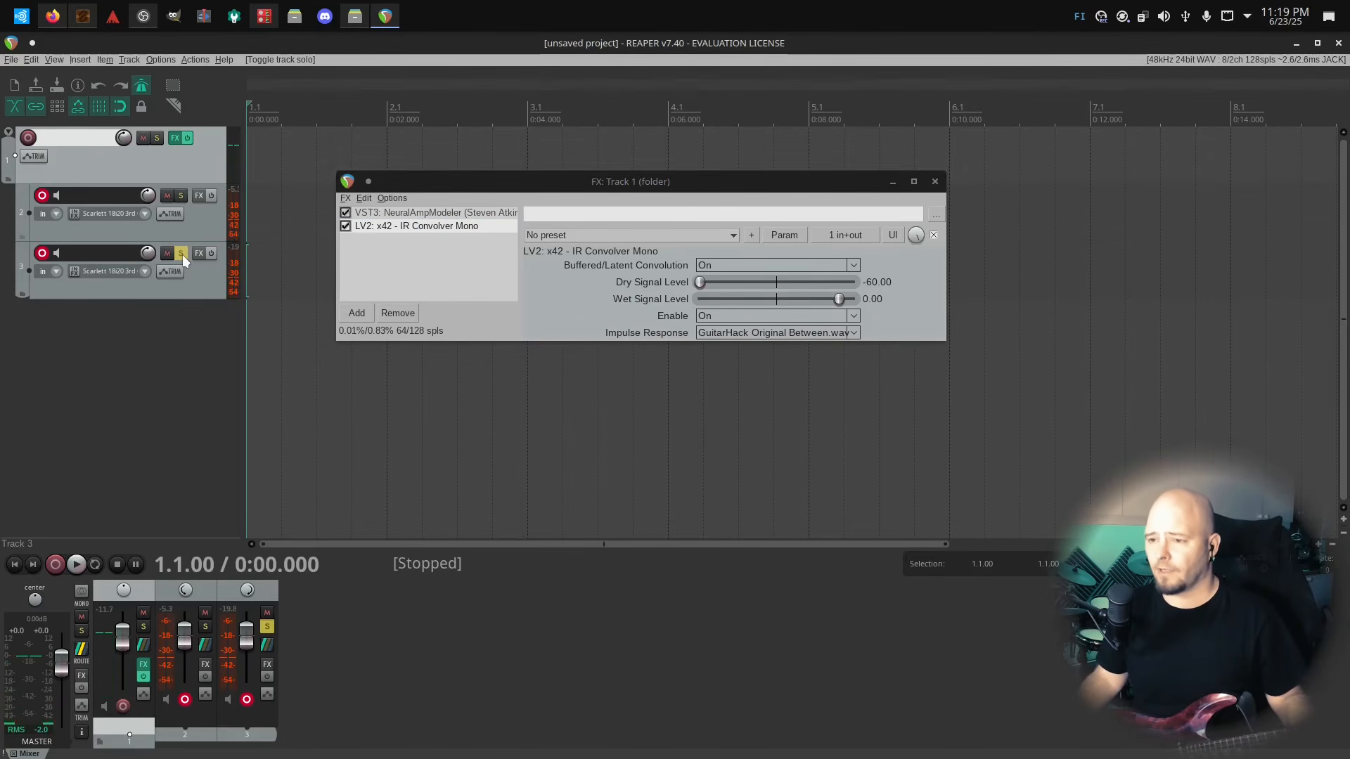
{"action": "left_click", "coordinate": [181, 254]}
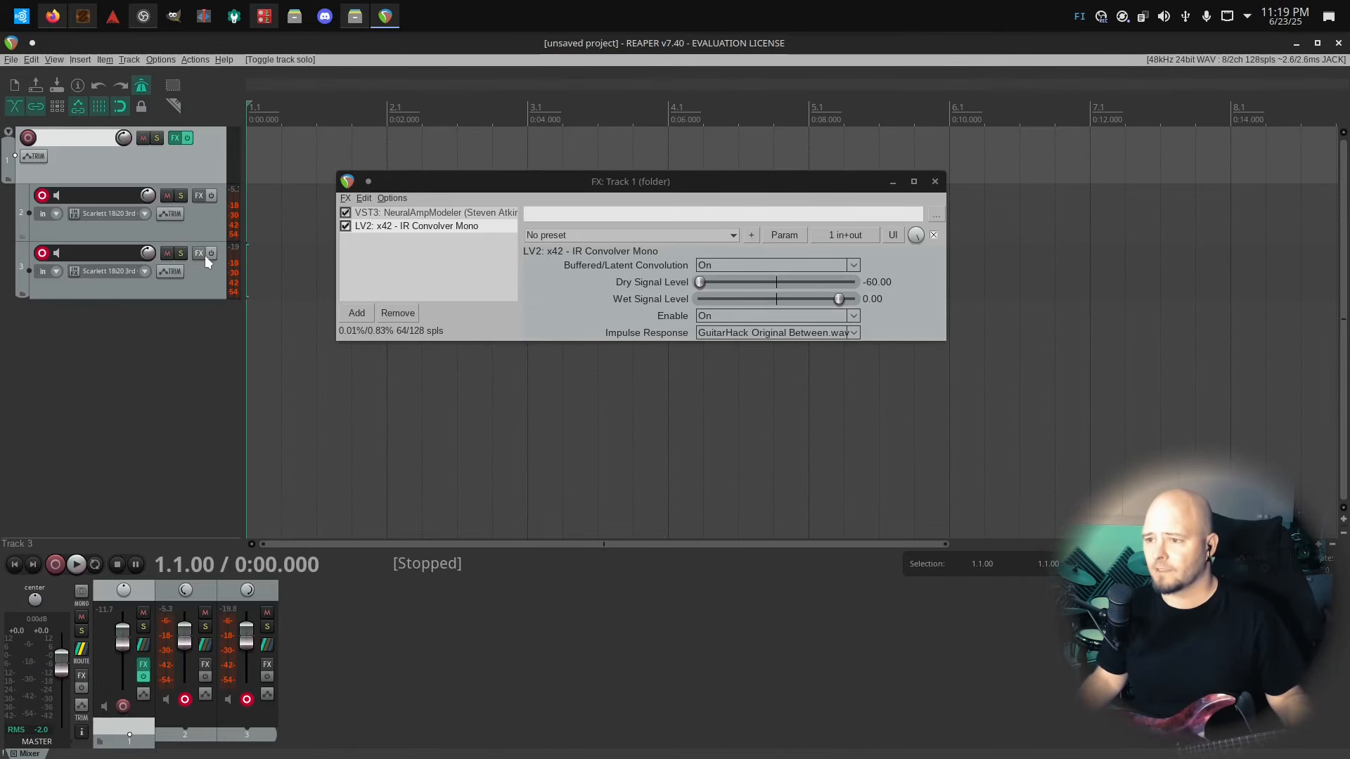
Replace the x42 IR Convolver Mono with the x42 IR Convolver Stereo in the folder track's FX chain
{"action": "left_click", "coordinate": [450, 226]}
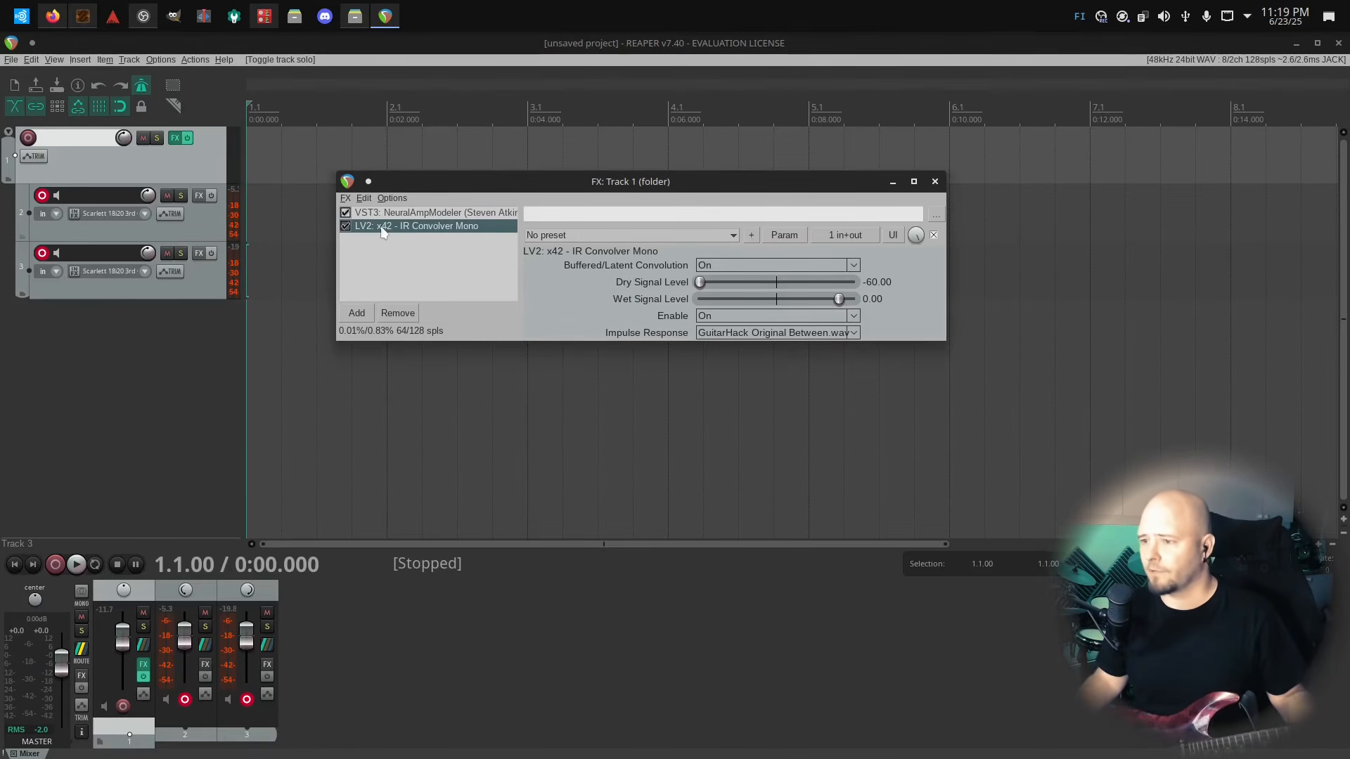
{"action": "left_click", "coordinate": [356, 313]}
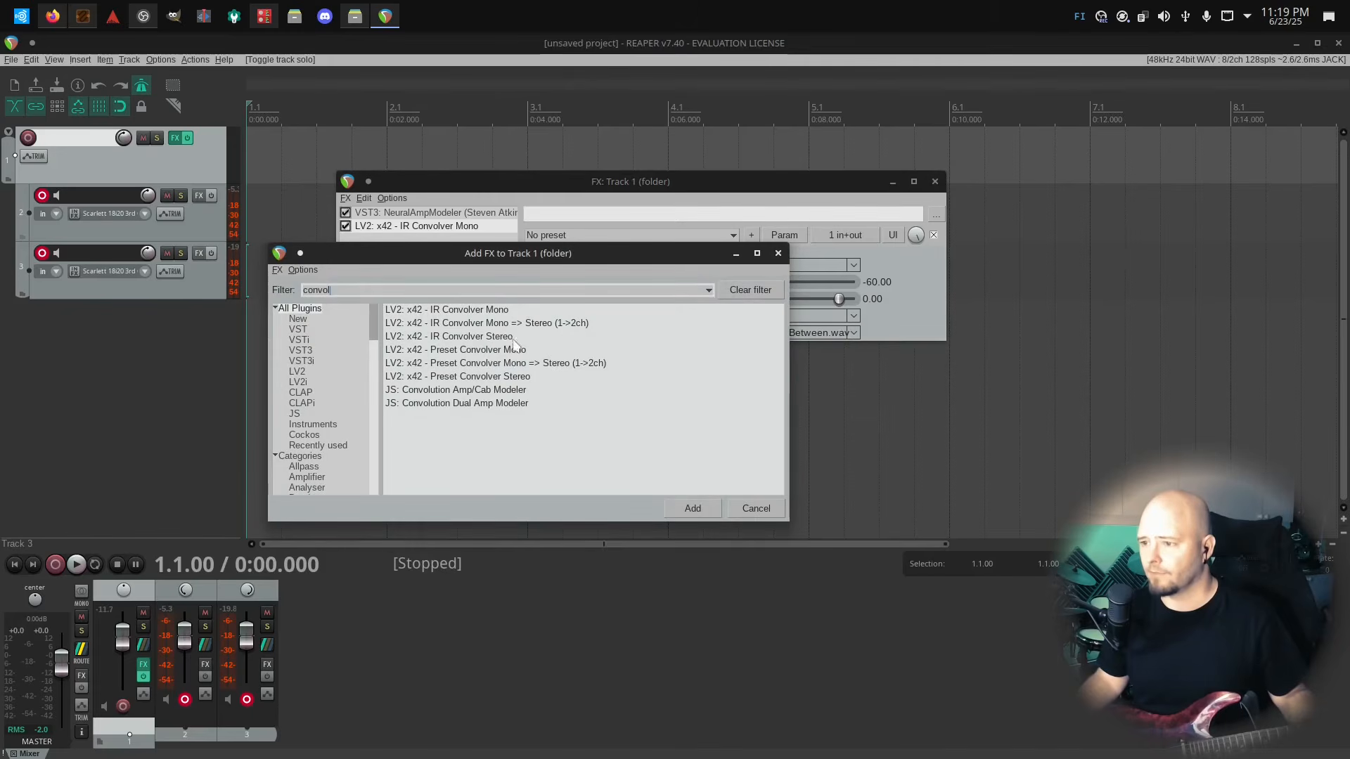
{"action": "left_click", "coordinate": [515, 341]}
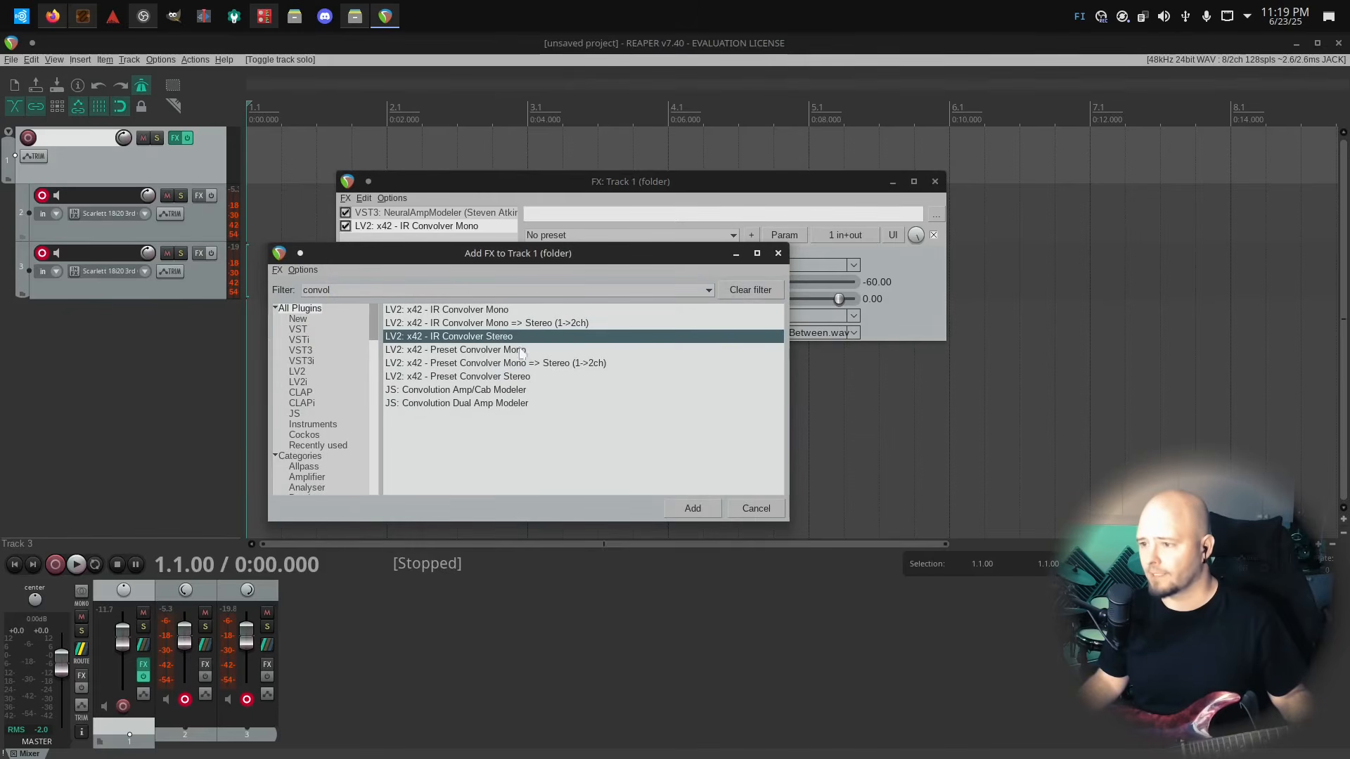
{"action": "left_click", "coordinate": [702, 503]}
{"action": "left_click", "coordinate": [380, 228]}
{"action": "right_click", "coordinate": [380, 231]}
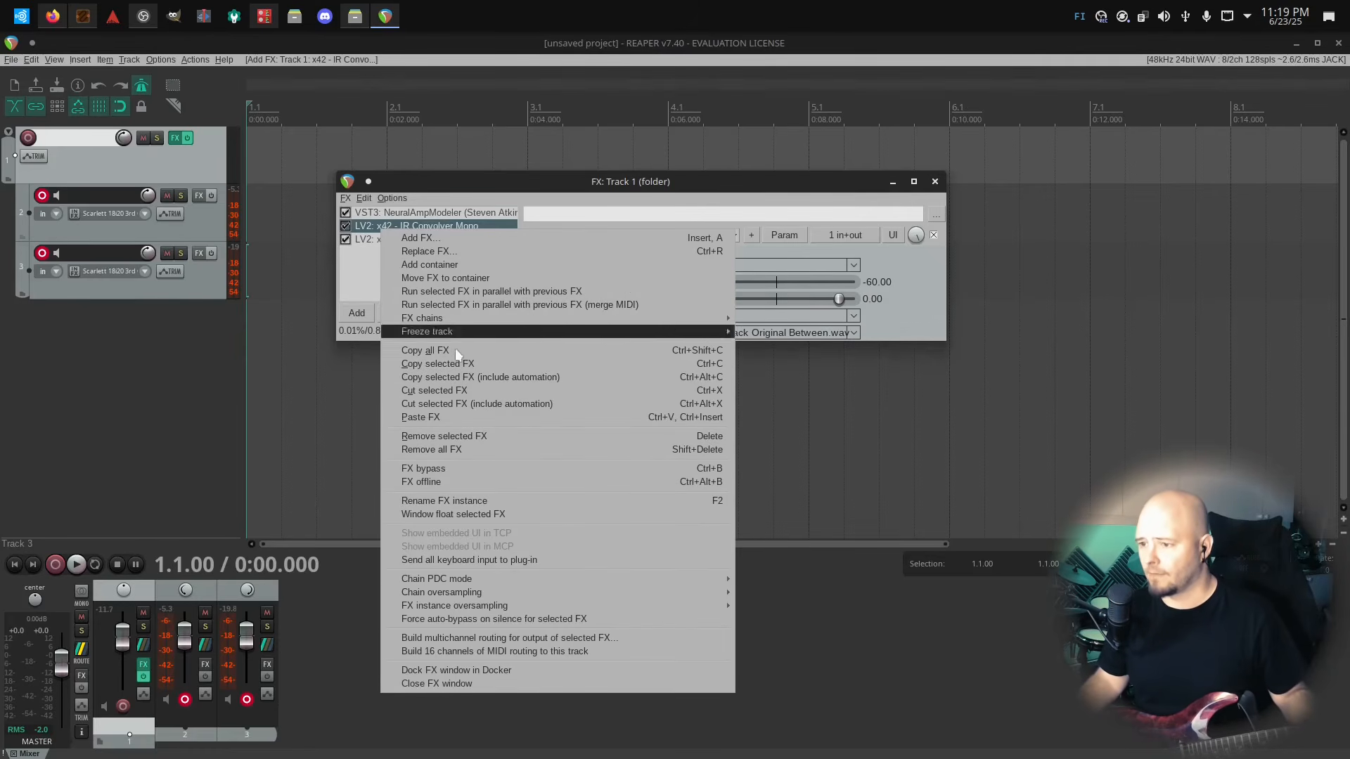
{"action": "left_click", "coordinate": [464, 436]}
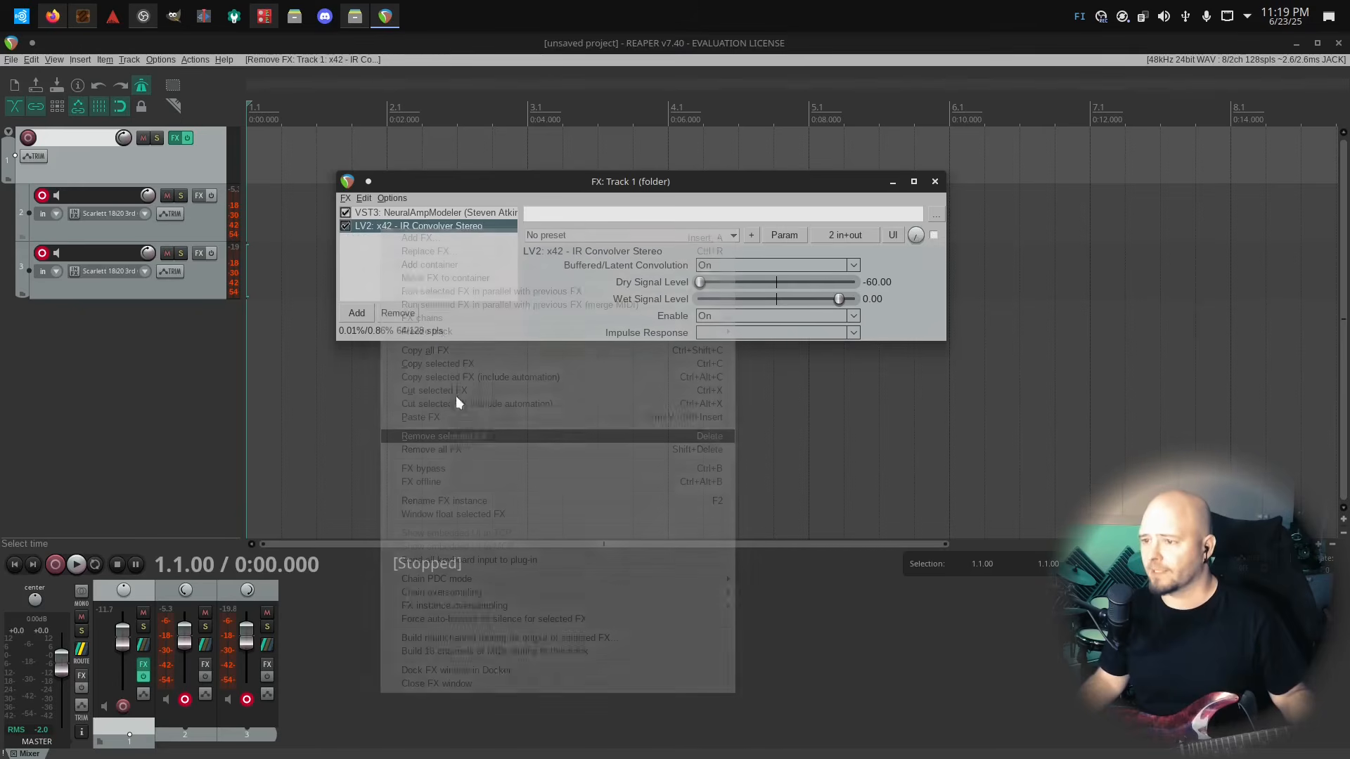
{"action": "left_click", "coordinate": [429, 274]}
{"action": "left_click", "coordinate": [428, 228]}
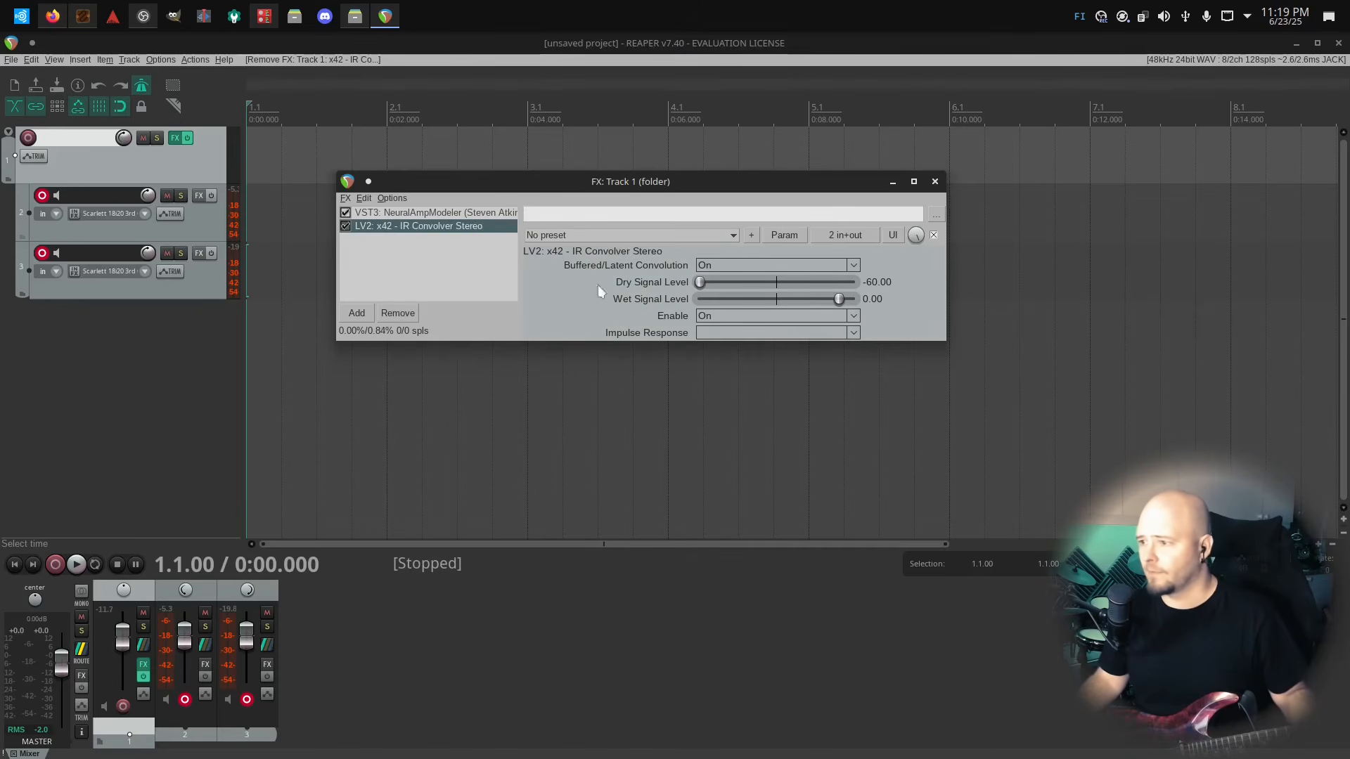
Load GuitarHack Original Between.wav from the Speaker-Cabinets-IRs/Original 3 Impulses folder as the impulse response of the IR Convolver Stereo
{"action": "left_click", "coordinate": [853, 334]}
{"action": "left_click", "coordinate": [724, 364]}
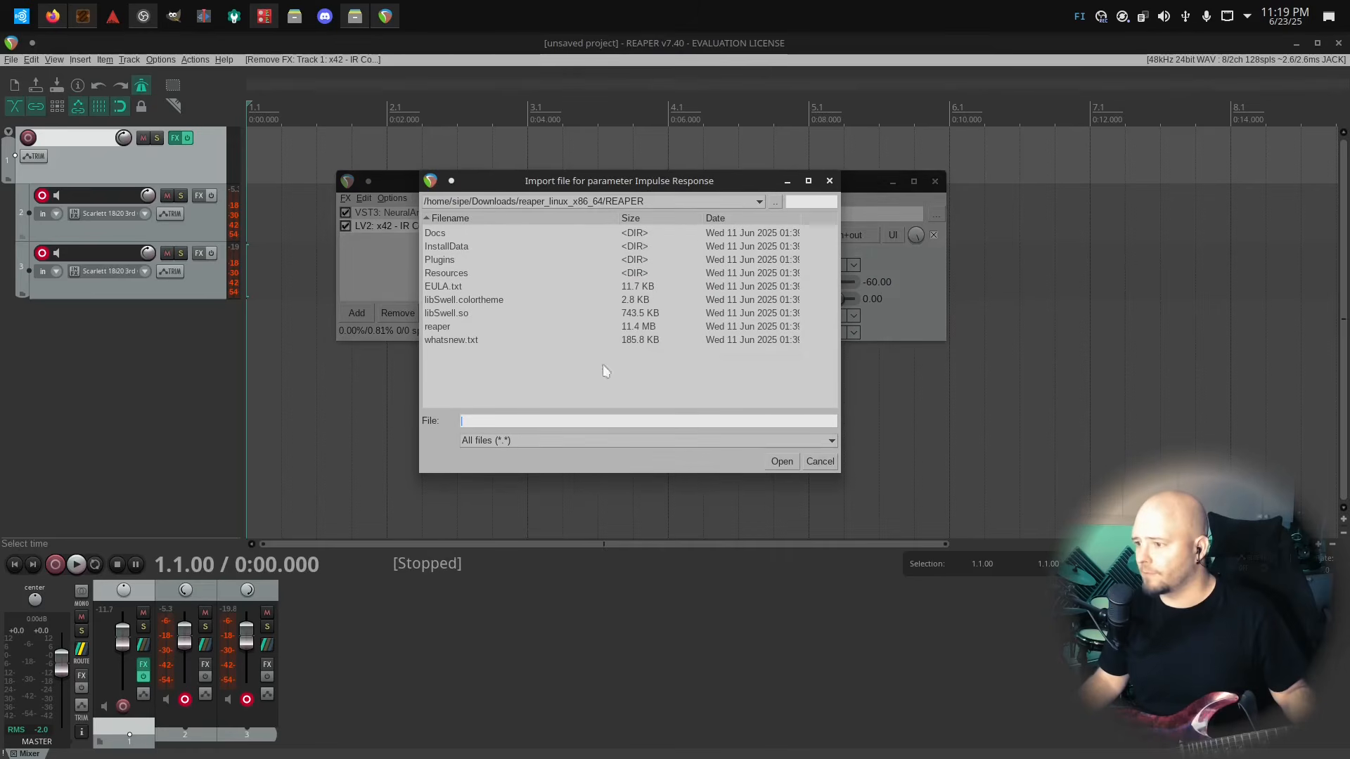
{"action": "left_click", "coordinate": [741, 202]}
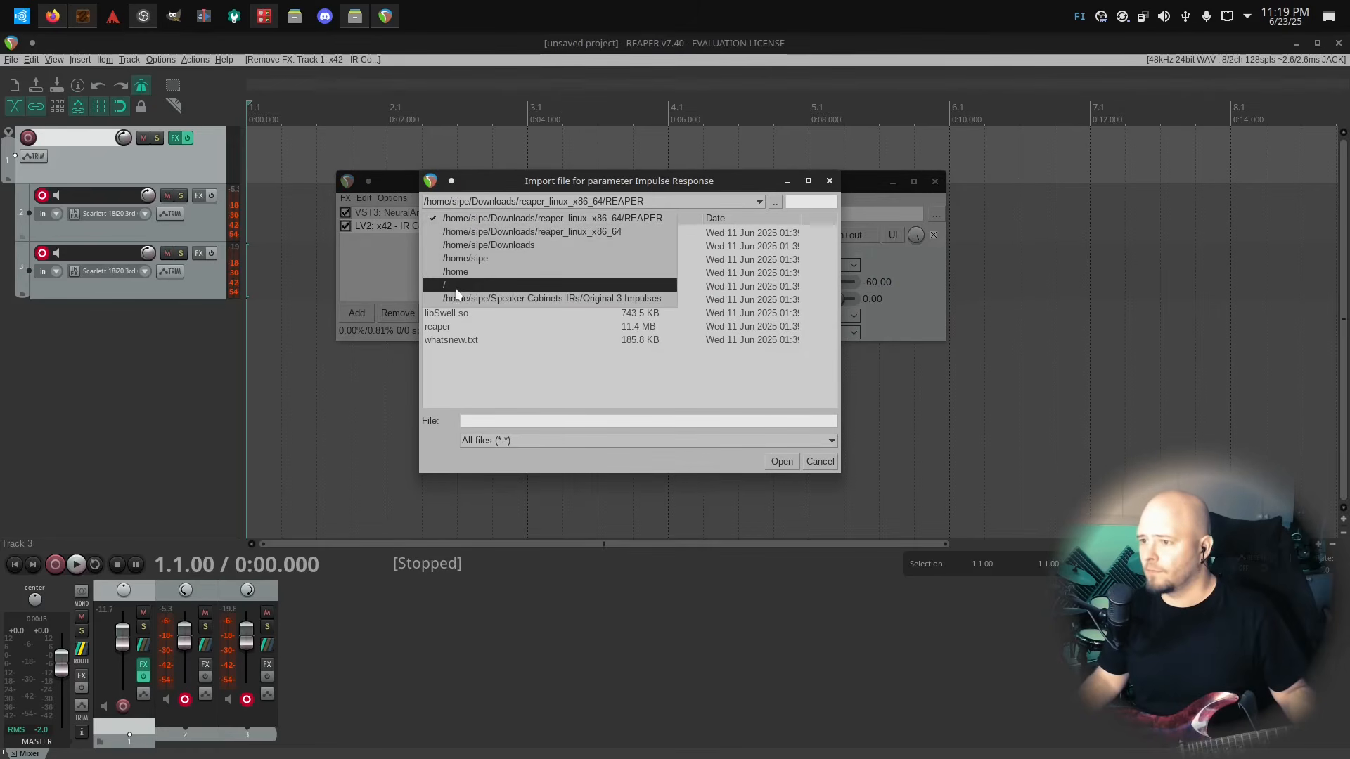
{"action": "left_click", "coordinate": [507, 258]}
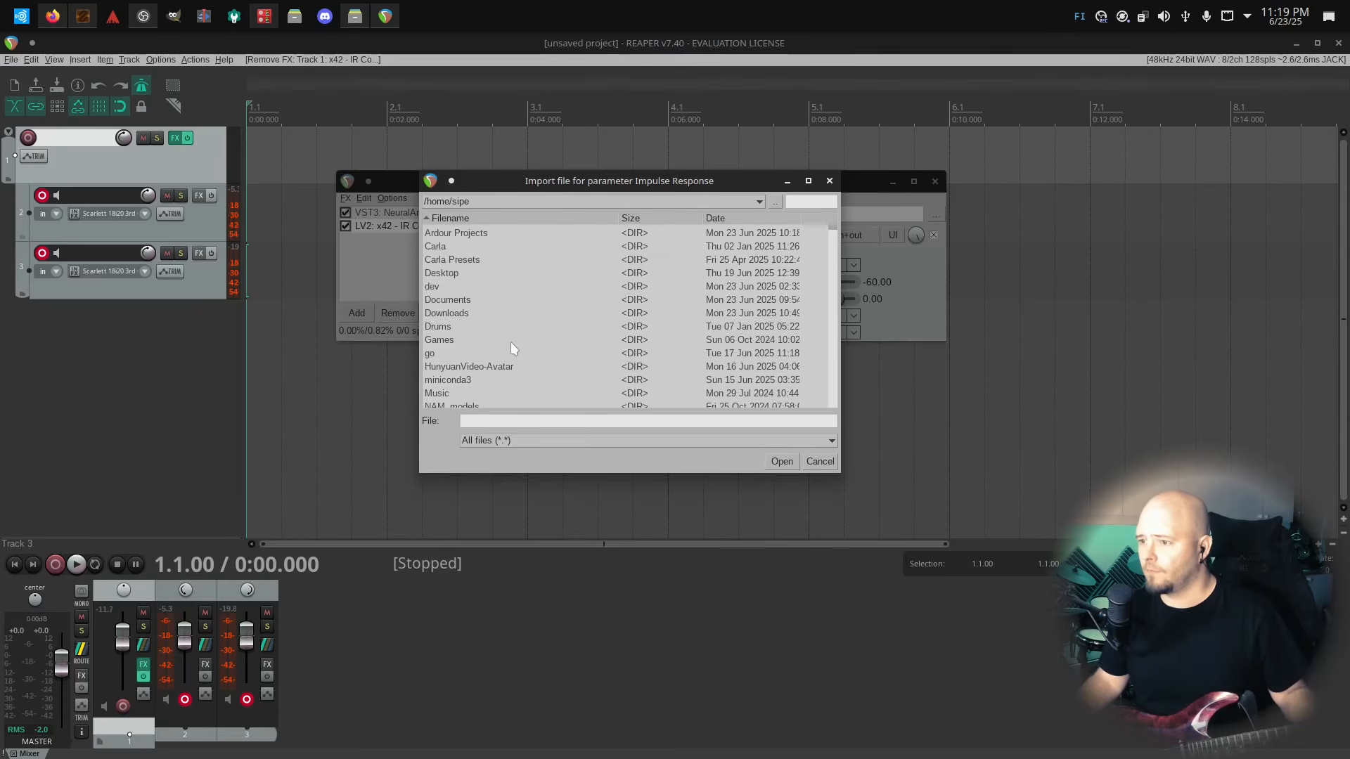
{"action": "left_click", "coordinate": [759, 204]}
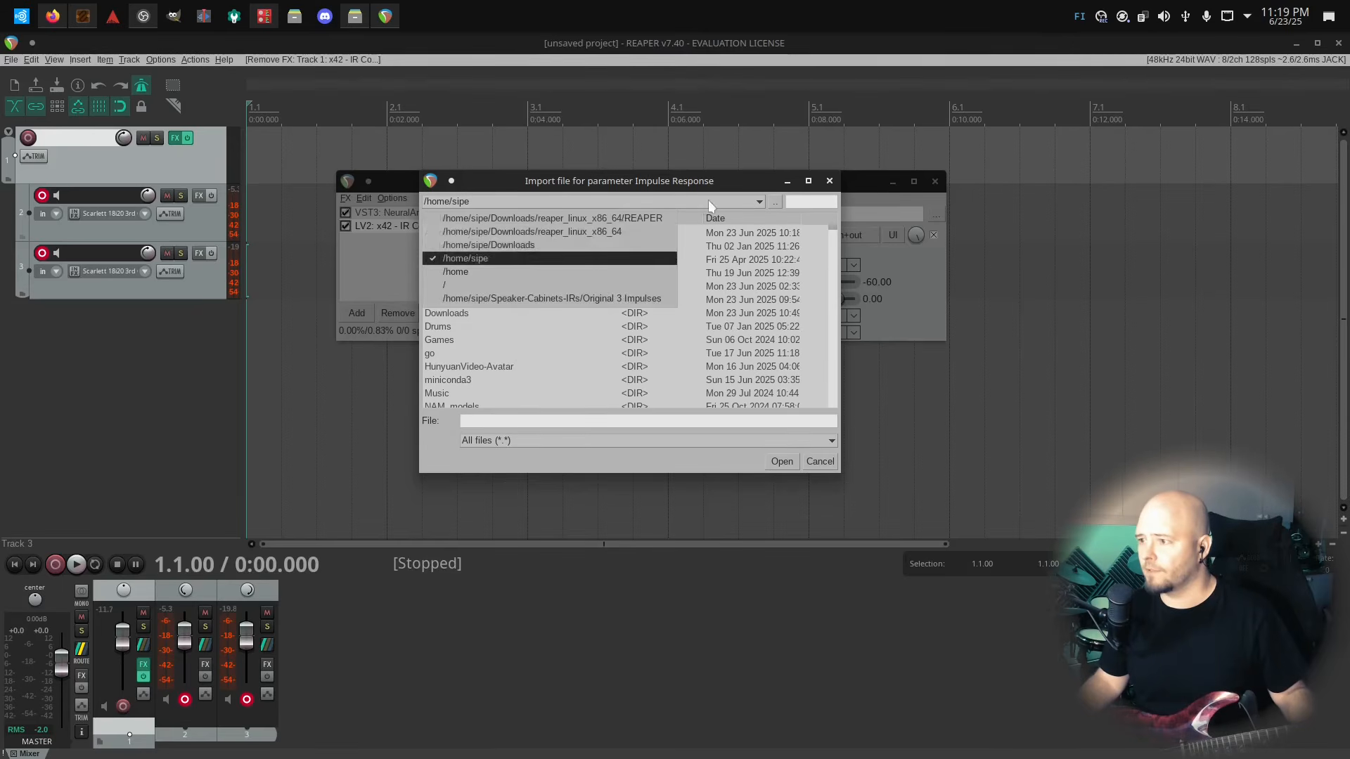
{"action": "left_click", "coordinate": [589, 295]}
{"action": "left_click", "coordinate": [555, 235]}
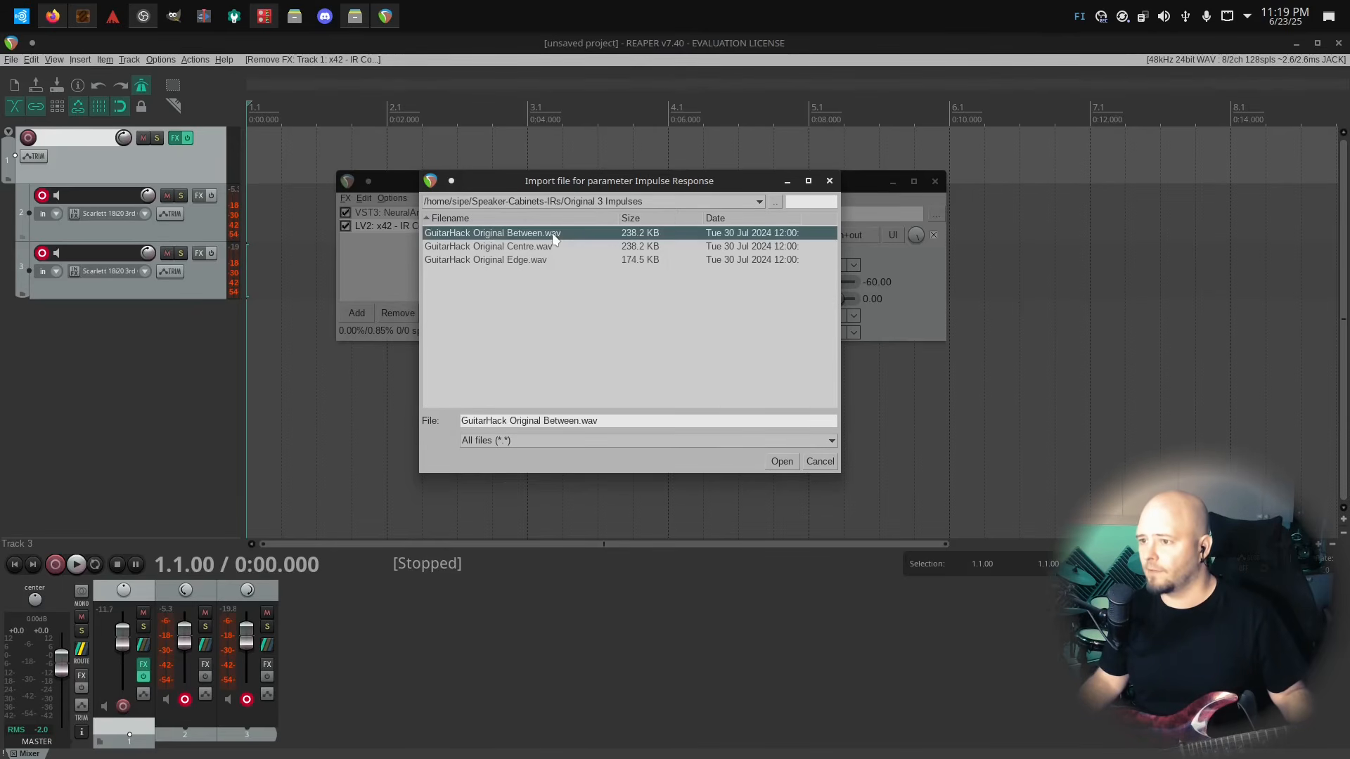
{"action": "left_click", "coordinate": [782, 461]}
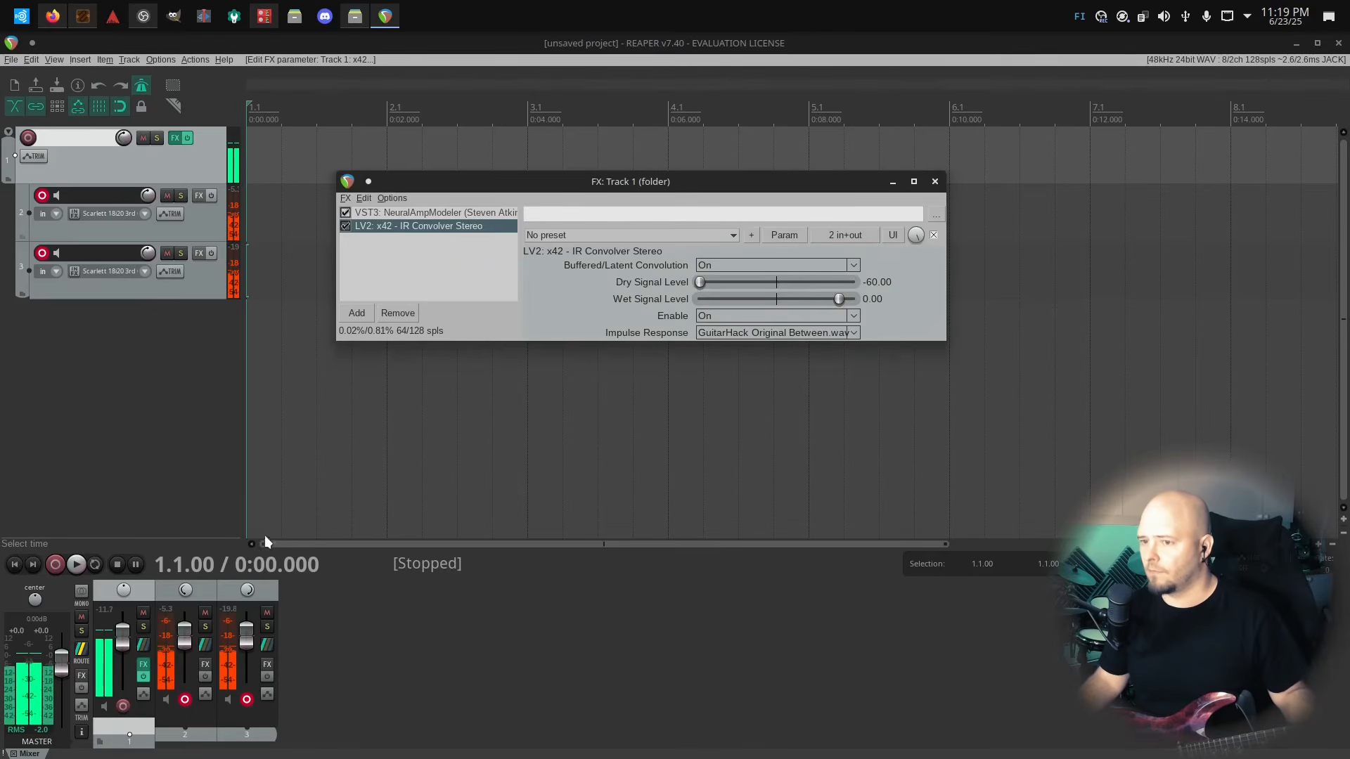
Solo track 3 briefly to compare it with the full folder output, and turn its solo off again
{"action": "left_click", "coordinate": [184, 254]}
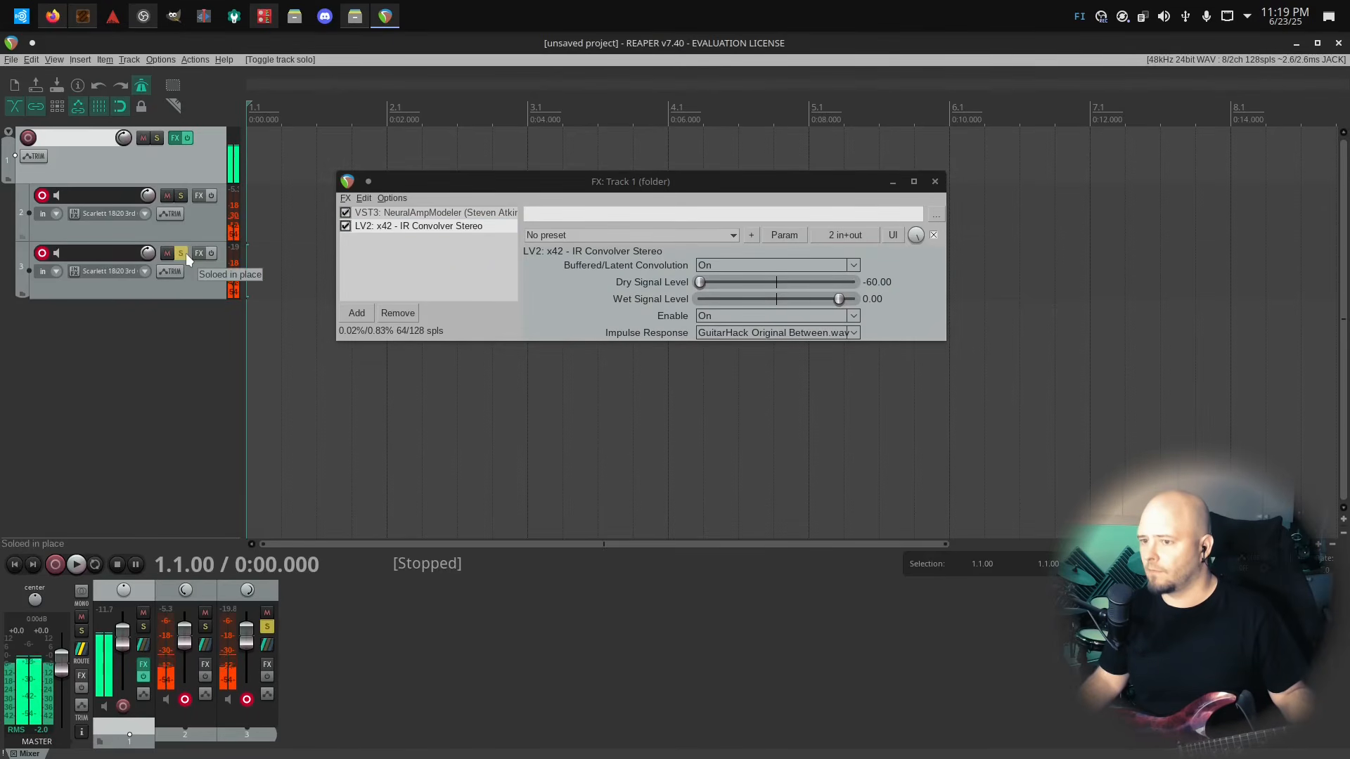
{"action": "left_click", "coordinate": [184, 253]}
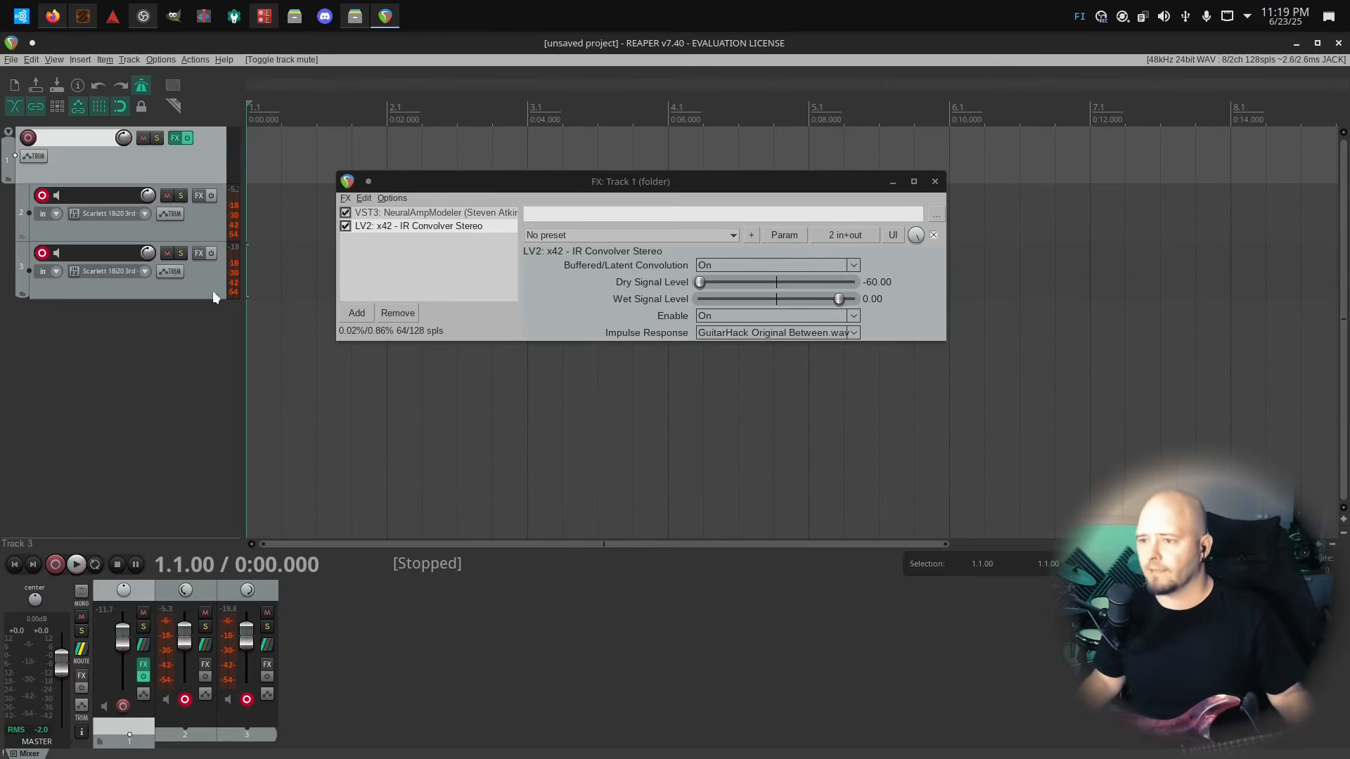
Show Neural Amp Modeler in the folder track's FX chain, check its input calibration and output mode settings, and close the settings page
{"action": "left_click", "coordinate": [455, 217]}
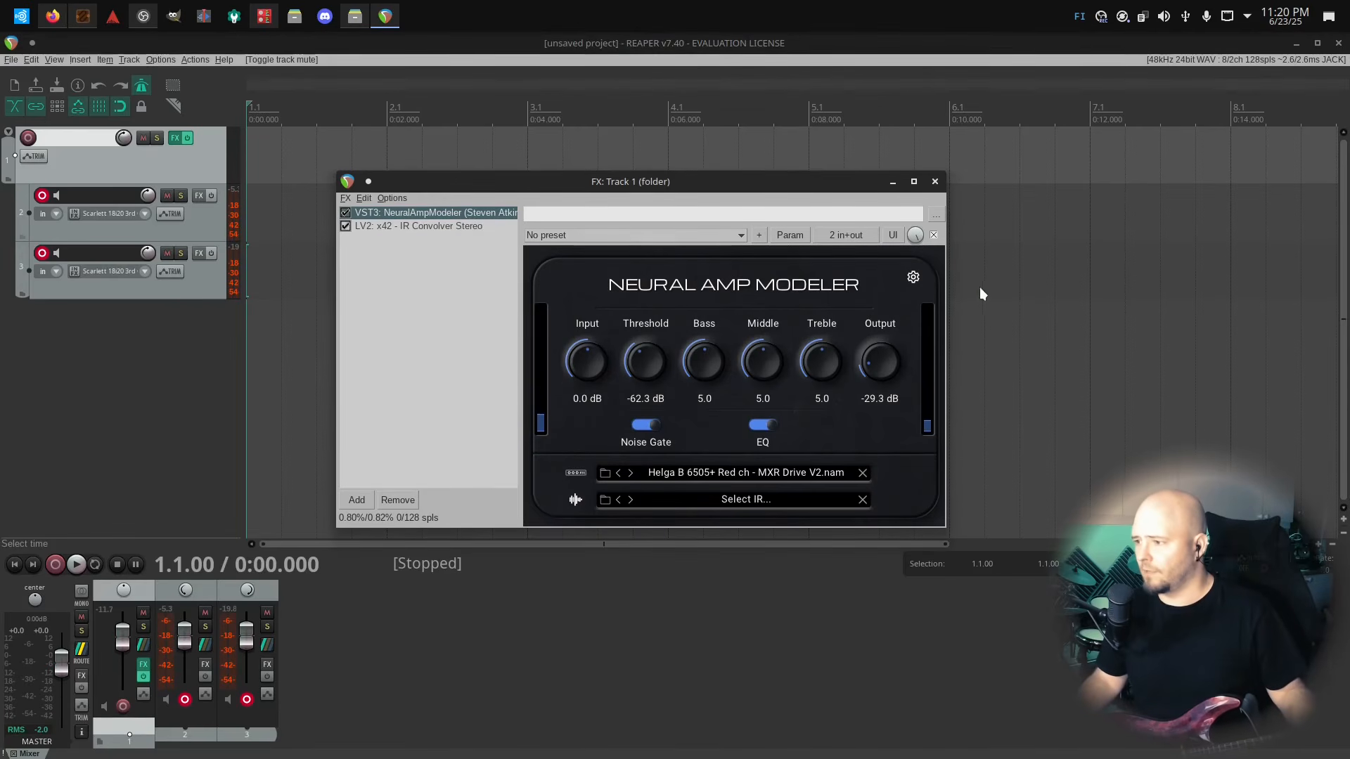
{"action": "left_click", "coordinate": [912, 276]}
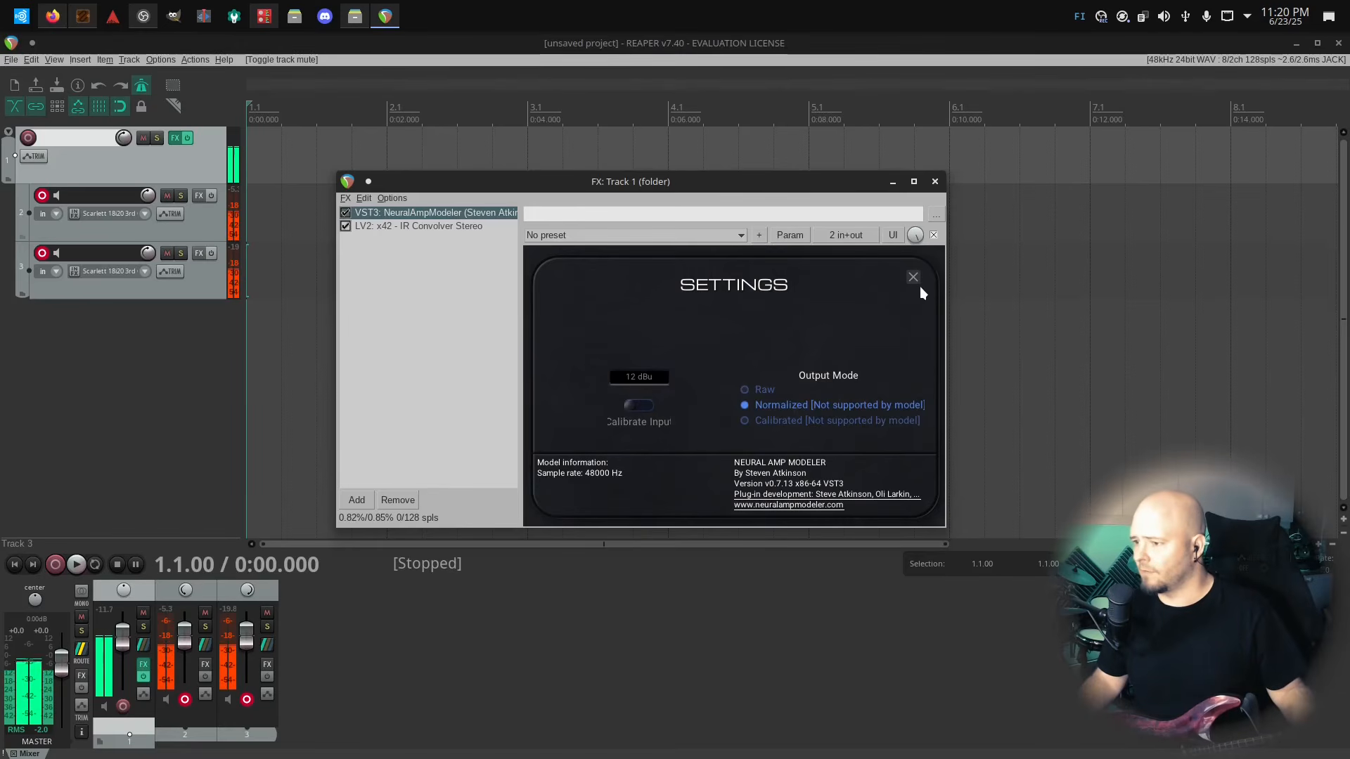
{"action": "left_click", "coordinate": [918, 277]}
{"action": "left_click", "coordinate": [914, 278]}
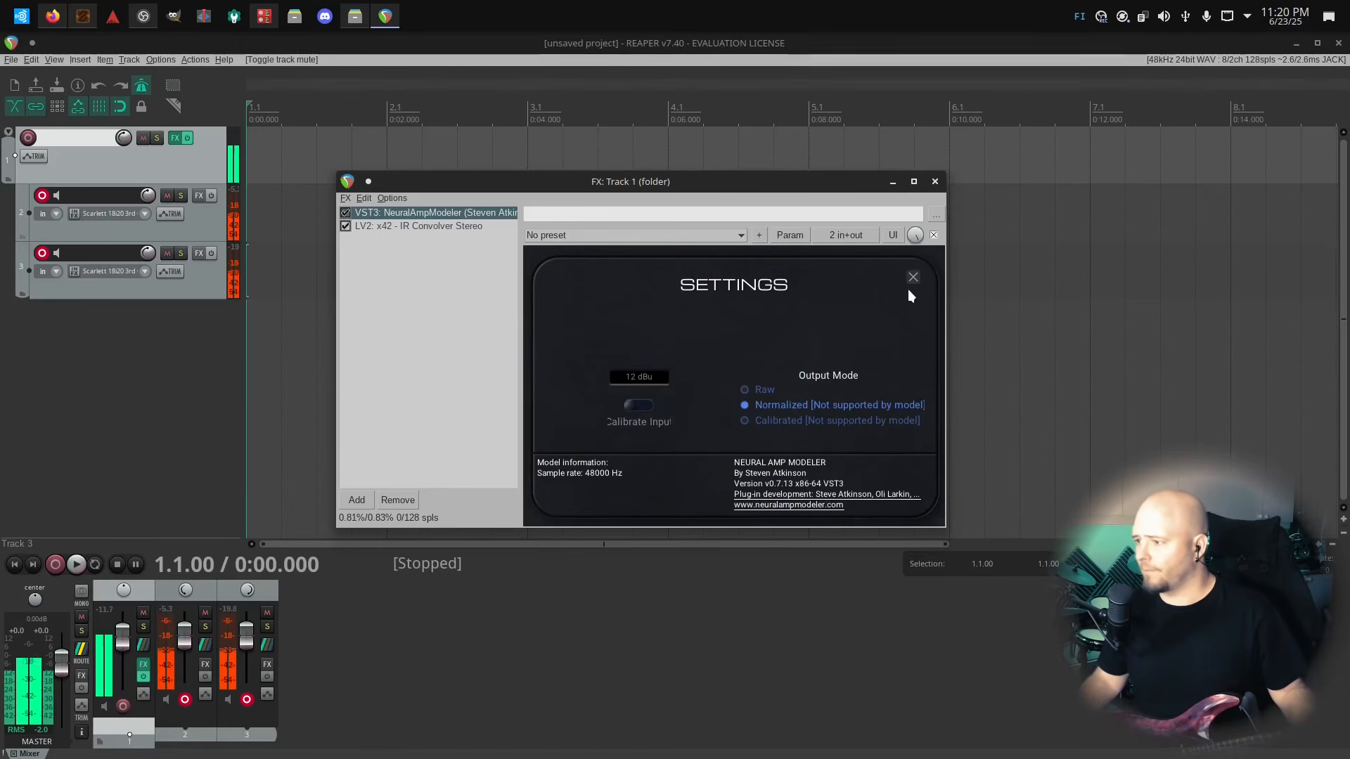
{"action": "left_click", "coordinate": [909, 280]}
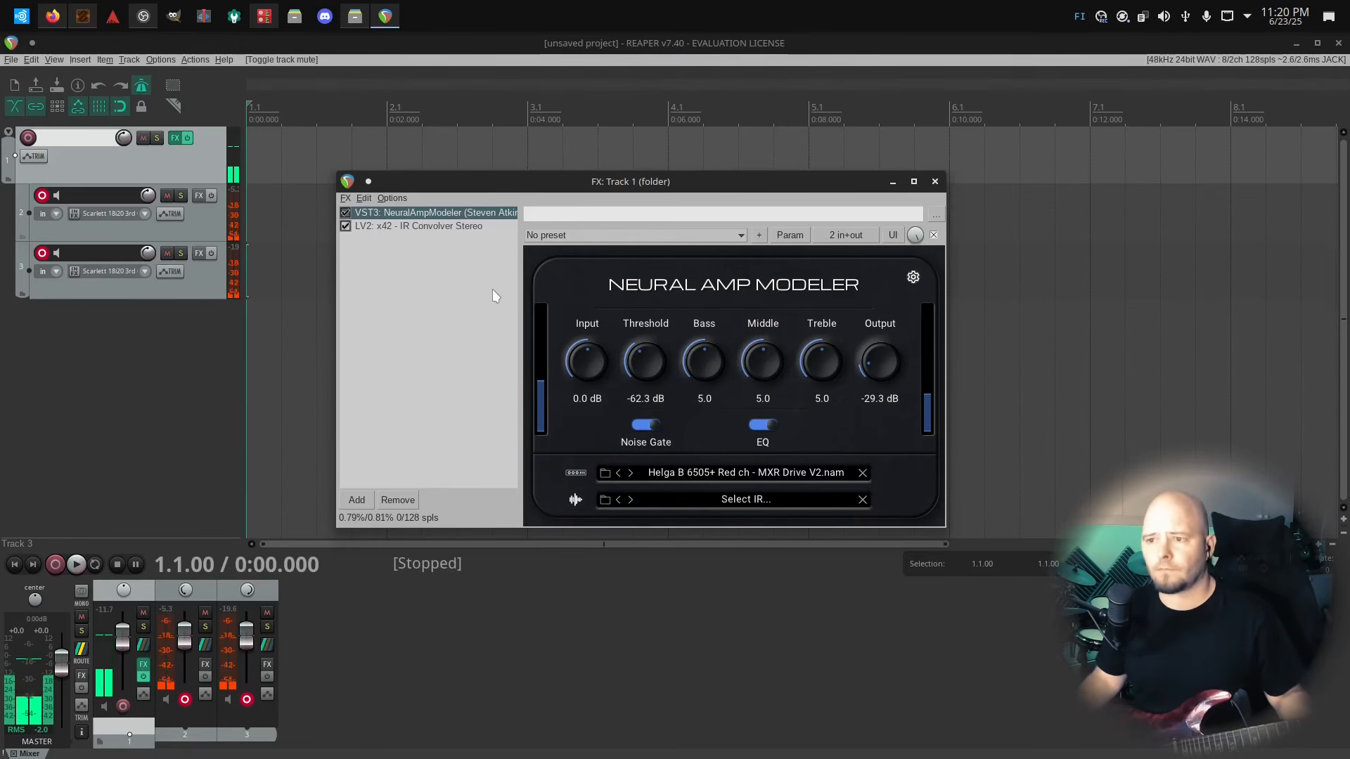
Bypass both plug-ins in the folder track's FX chain and compare the folder output with track 3 muted and unmuted
{"action": "left_click", "coordinate": [170, 252]}
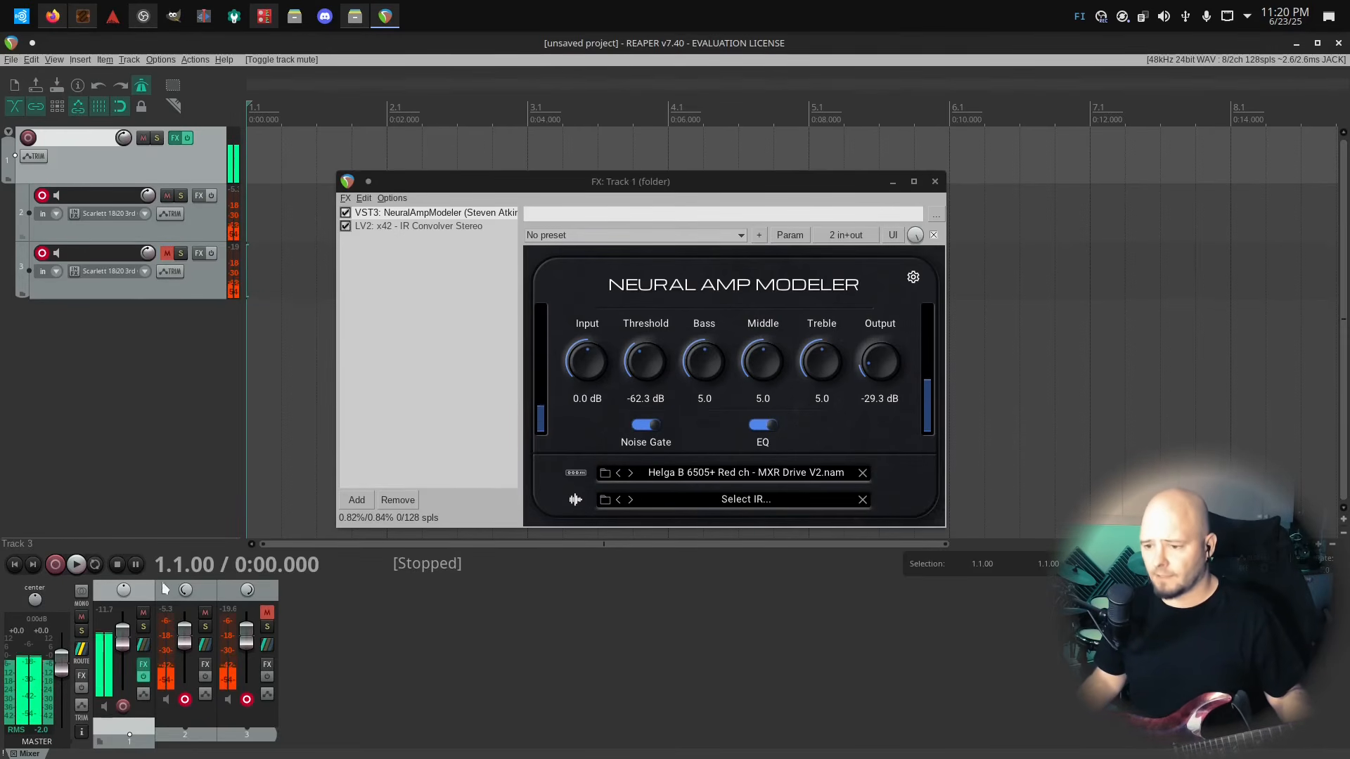
{"action": "mouse_move", "coordinate": [185, 596]}
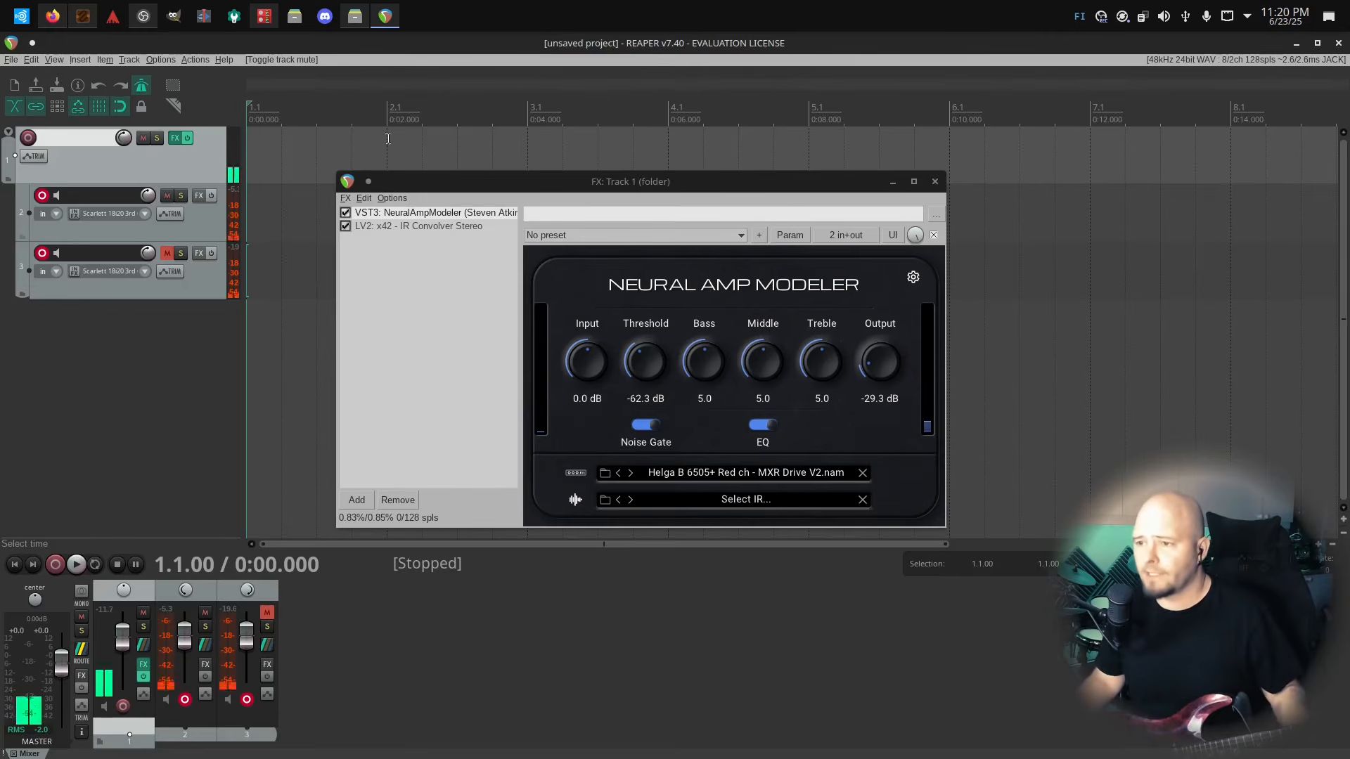
{"action": "left_click", "coordinate": [345, 227]}
{"action": "left_click", "coordinate": [345, 213]}
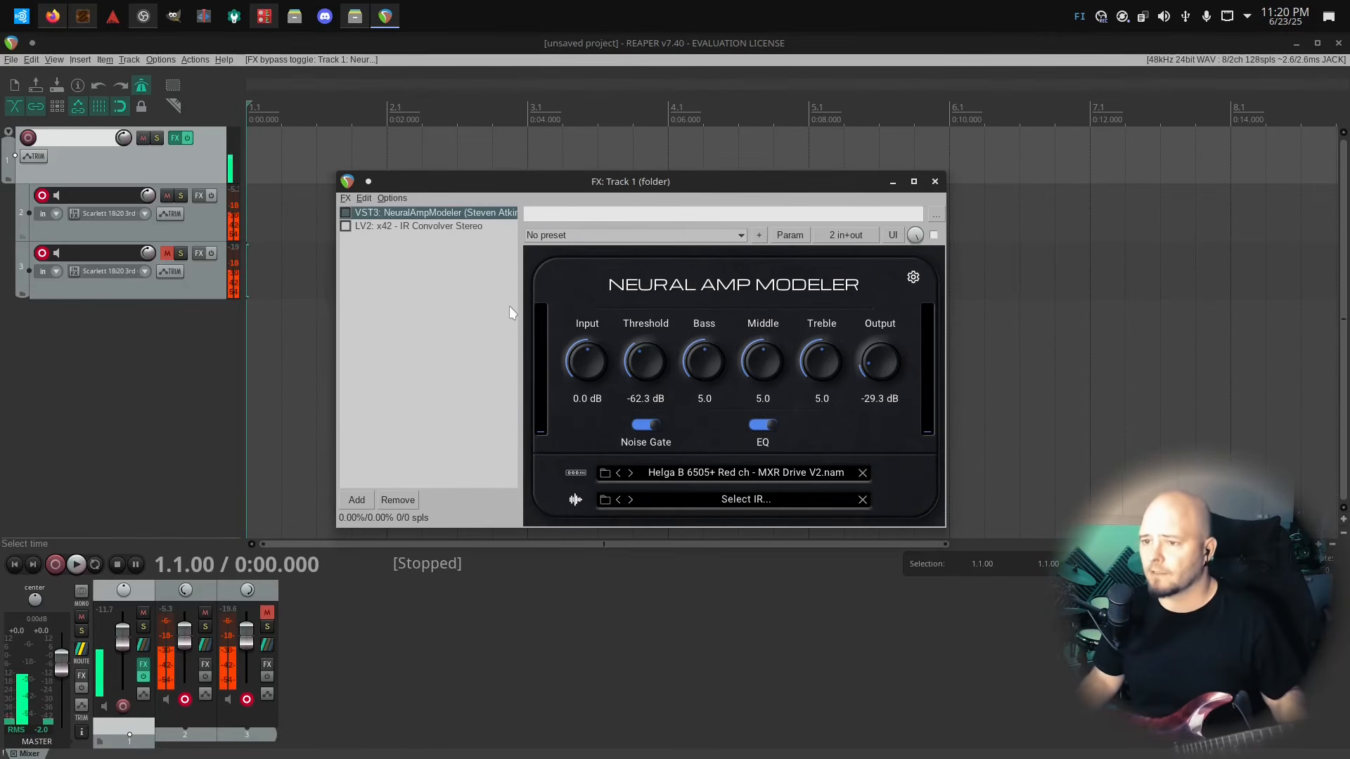
{"action": "left_click", "coordinate": [165, 253]}
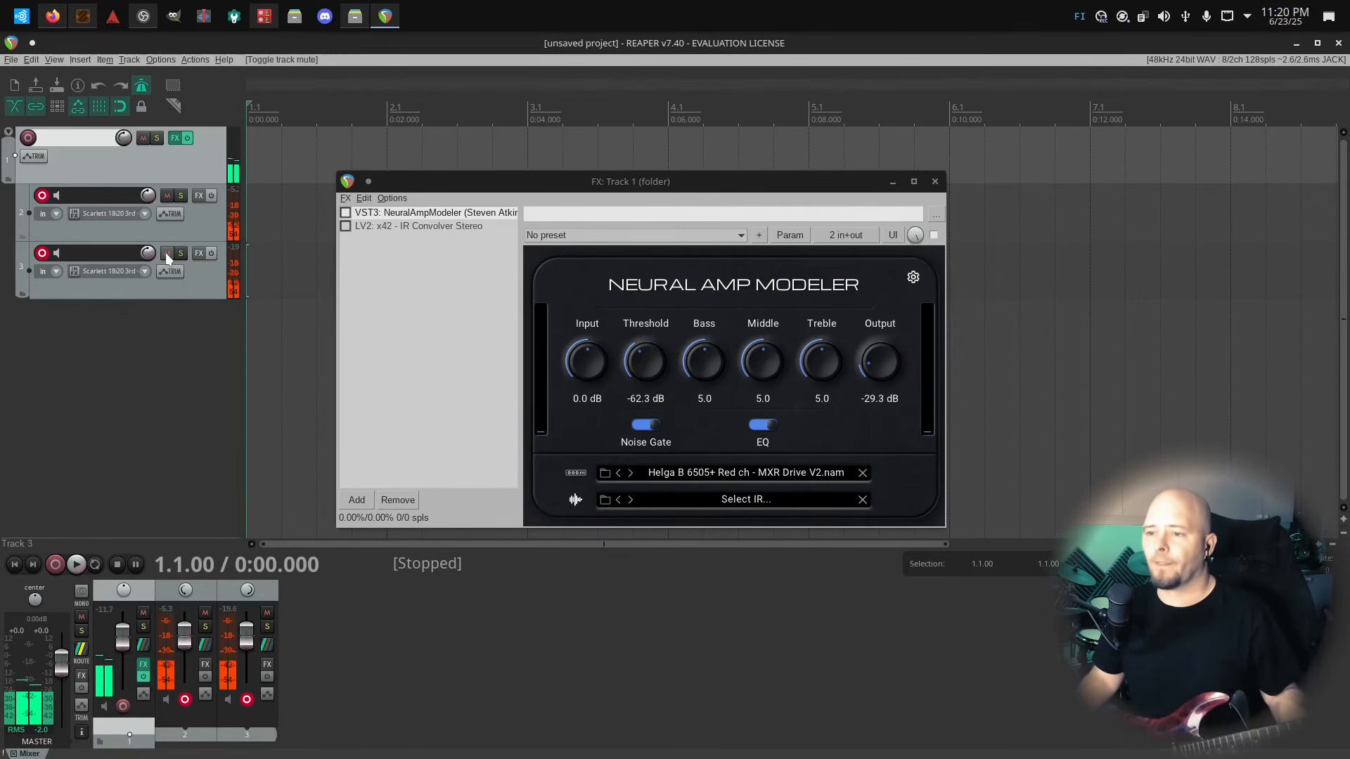
{"action": "left_click", "coordinate": [168, 256]}
{"action": "left_click", "coordinate": [167, 255]}
{"action": "left_click", "coordinate": [167, 254]}
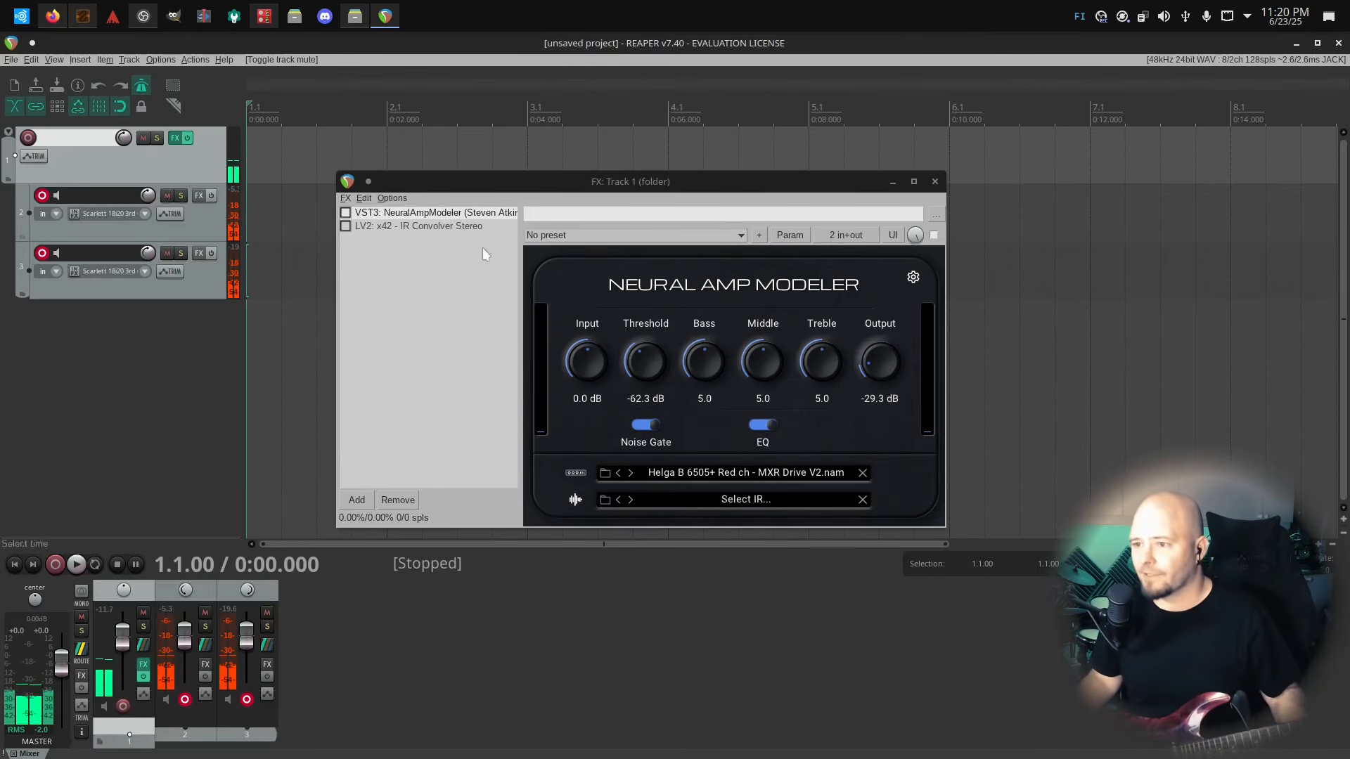
Enable only Neural Amp Modeler in the folder track's FX chain and toggle track 3's mute to compare the output
{"action": "left_click", "coordinate": [346, 212]}
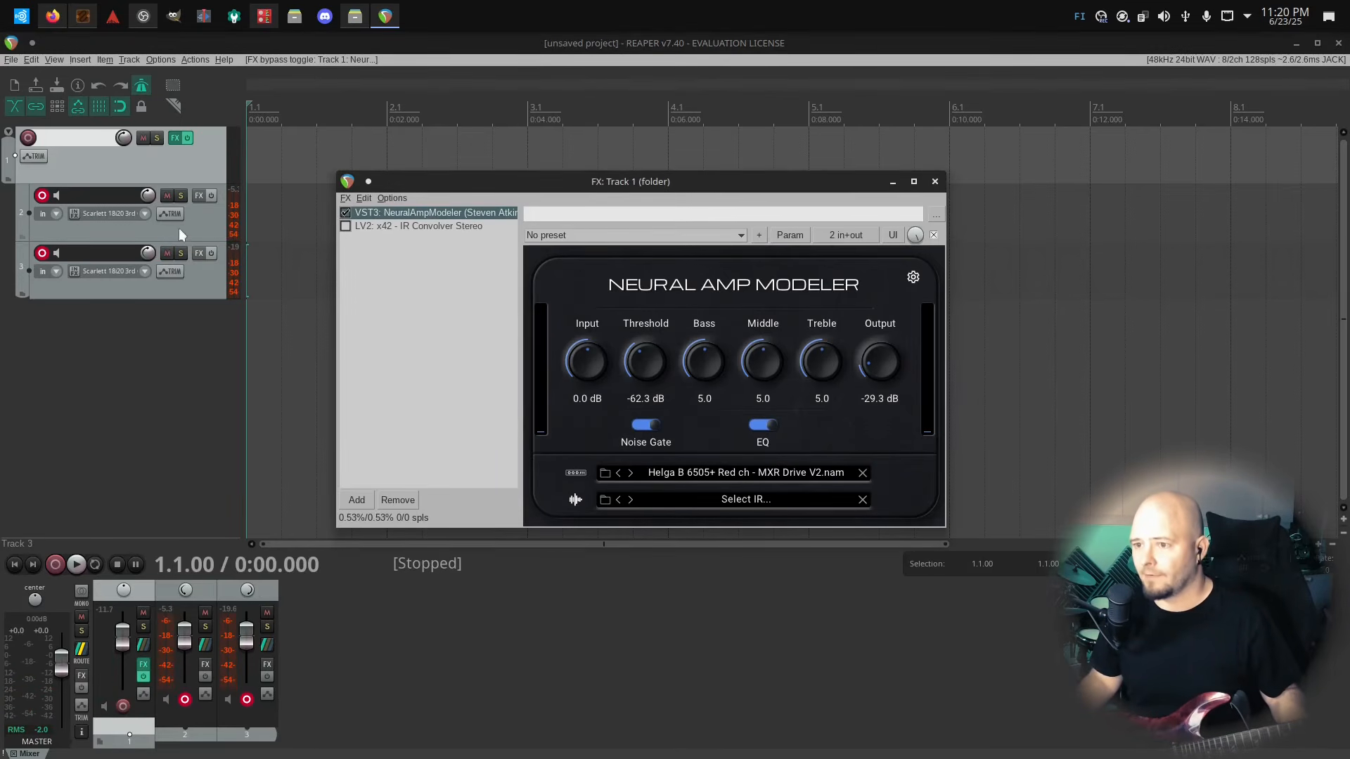
{"action": "left_click", "coordinate": [167, 253]}
{"action": "left_click", "coordinate": [170, 253]}
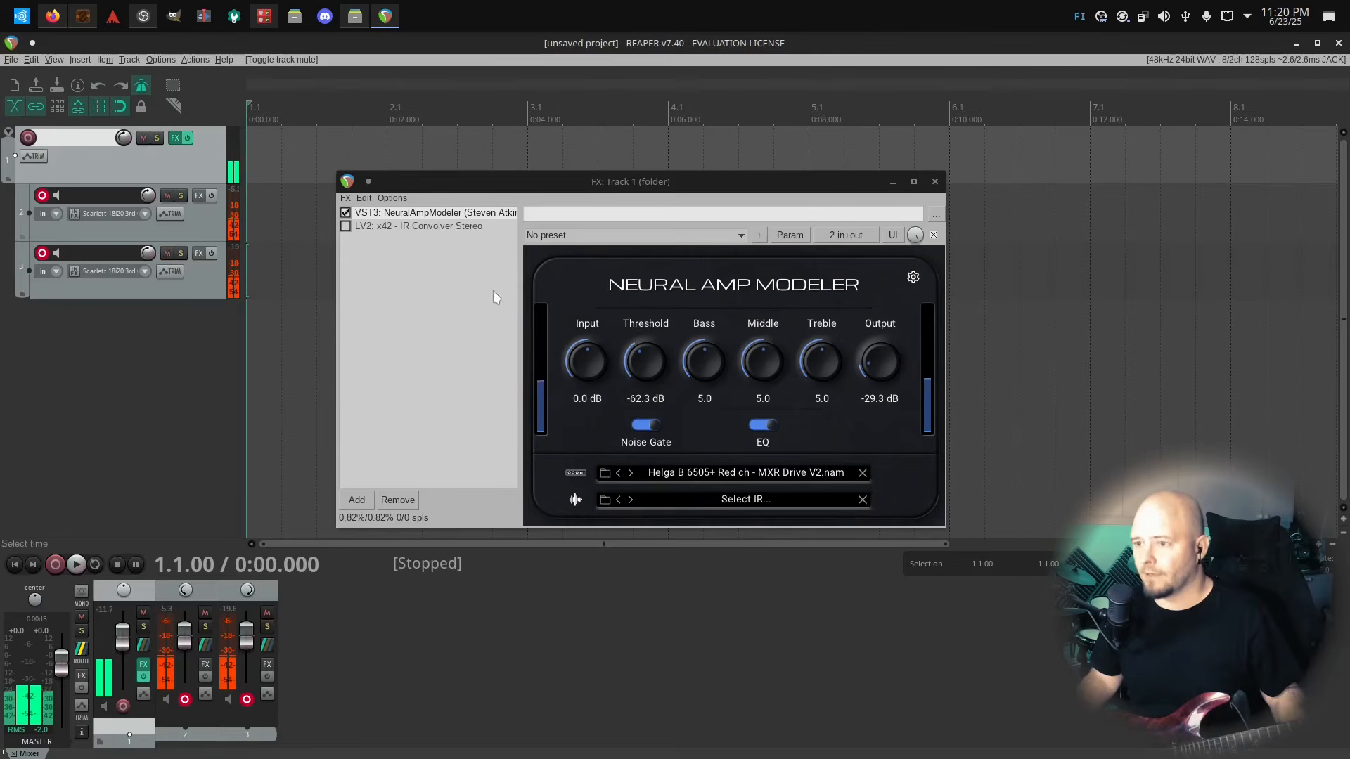
Test the folder track with only the IR Convolver Stereo enabled by toggling track 3's mute, and re-enable Neural Amp Modeler
{"action": "left_click", "coordinate": [345, 213]}
{"action": "left_click", "coordinate": [345, 226]}
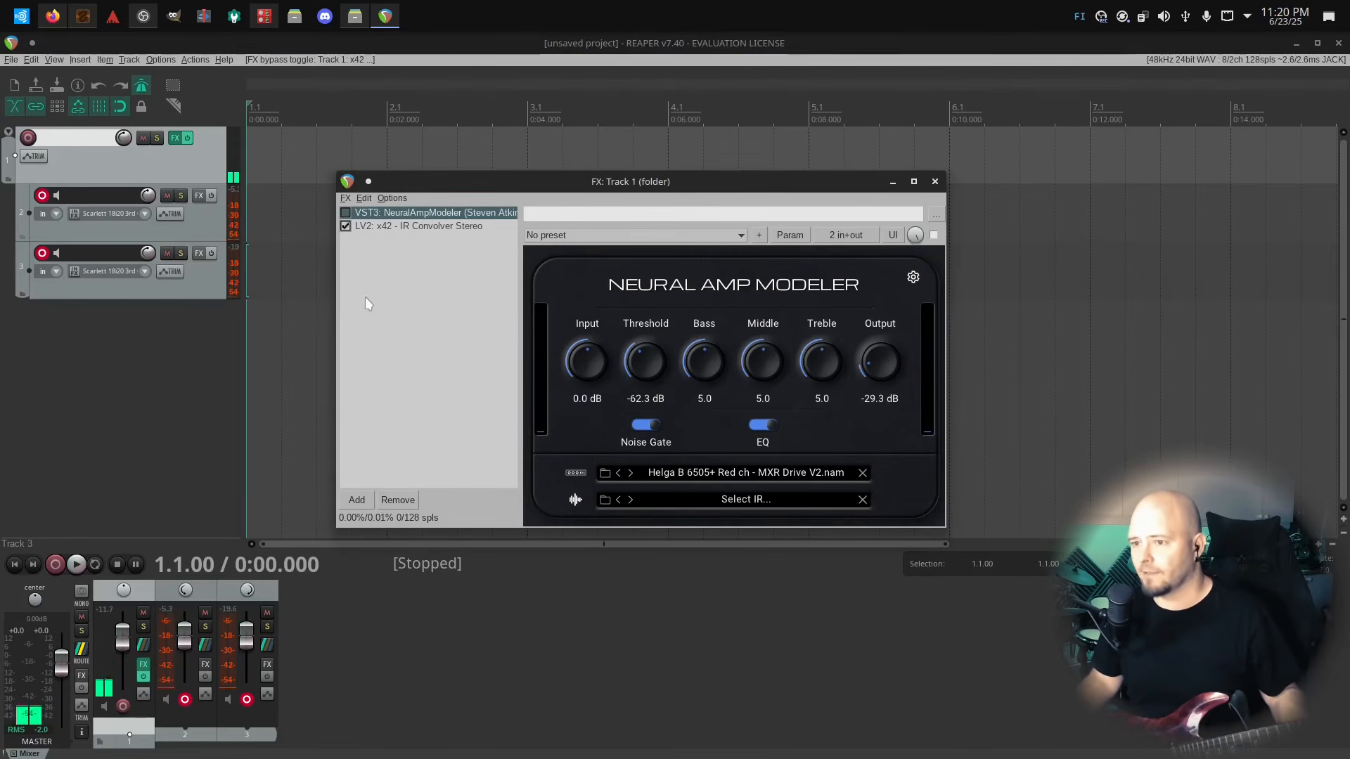
{"action": "left_click", "coordinate": [167, 253]}
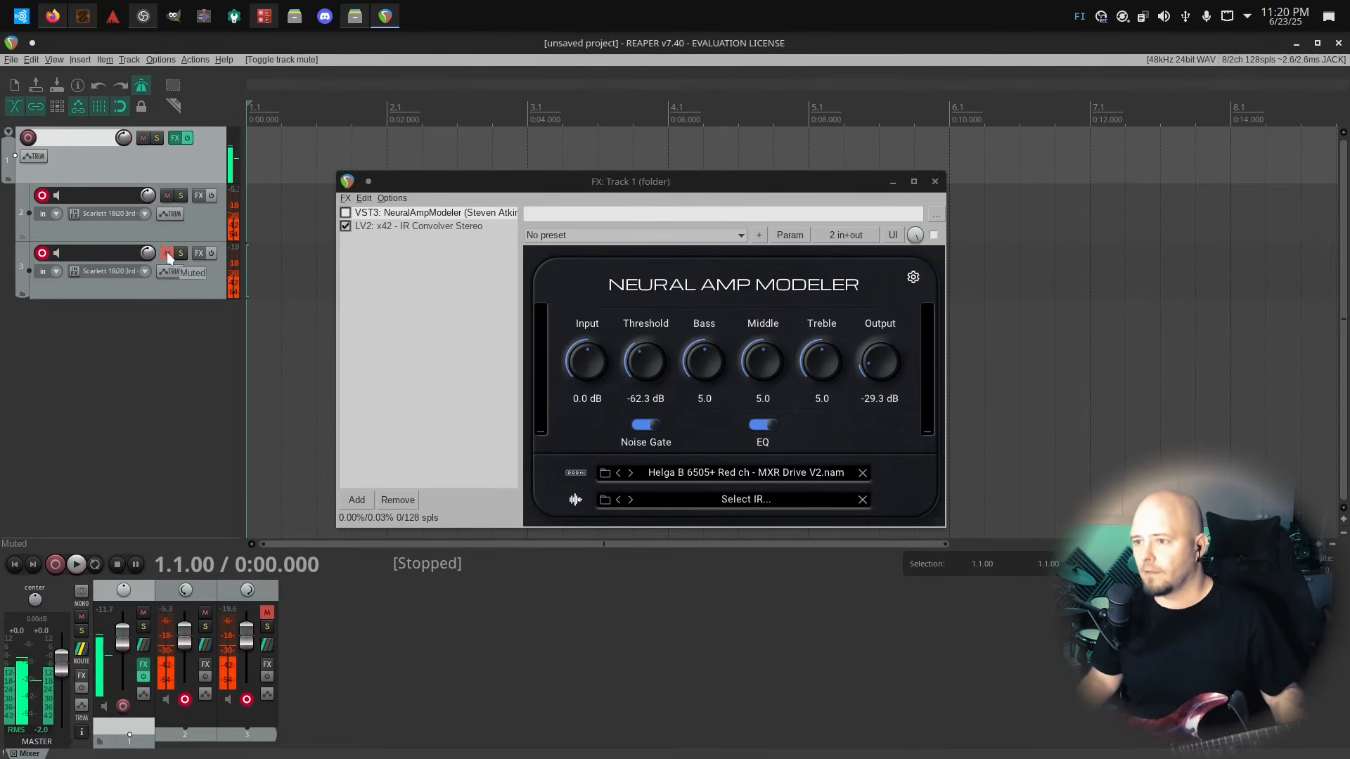
{"action": "left_click", "coordinate": [167, 252]}
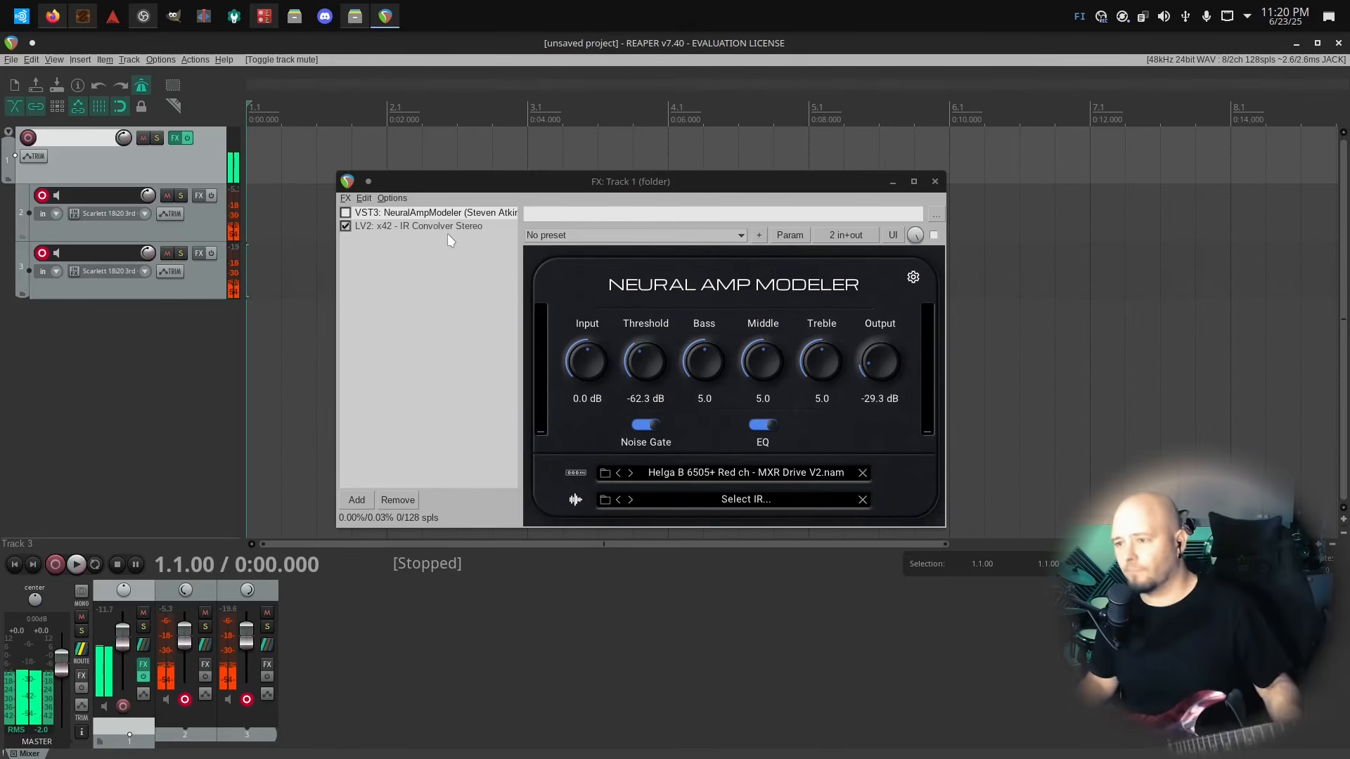
{"action": "left_click", "coordinate": [382, 213]}
{"action": "left_click", "coordinate": [346, 213]}
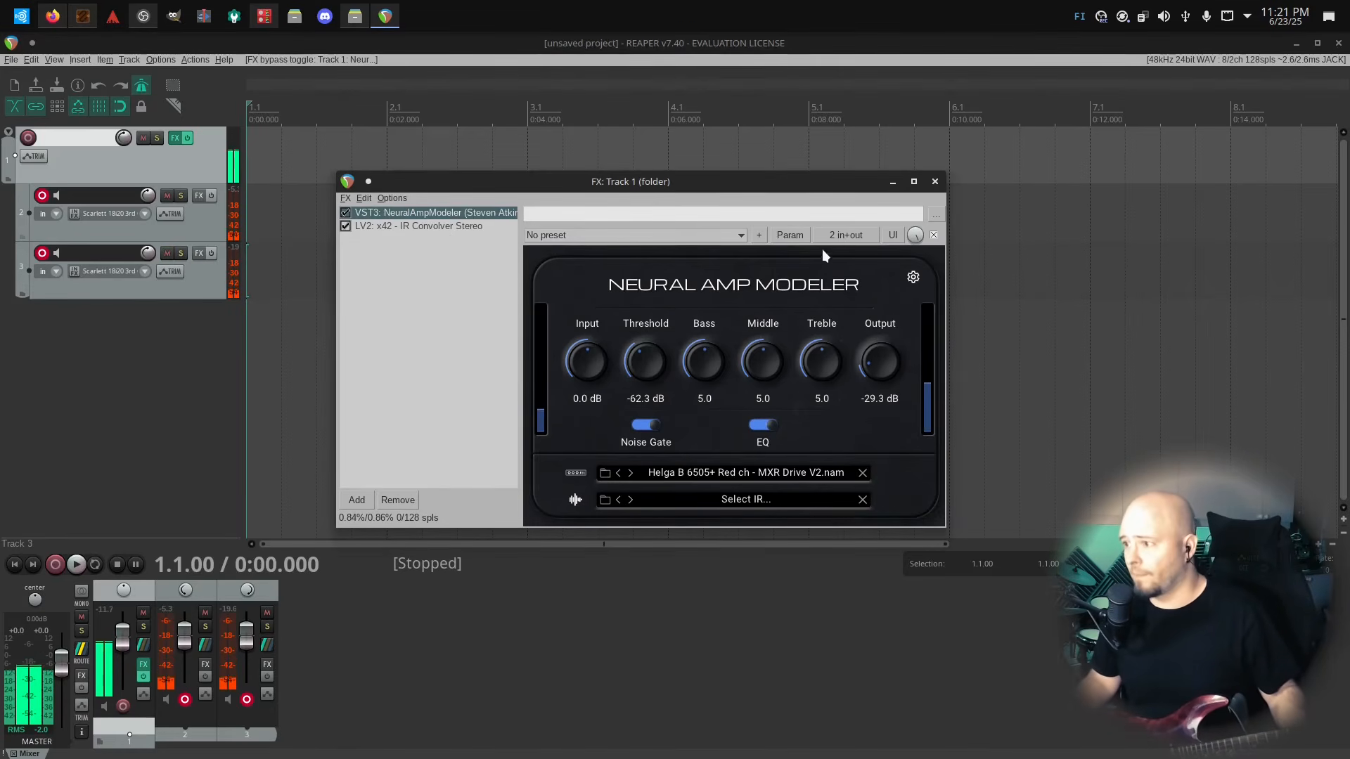
Inspect the input and output channel routing of Neural Amp Modeler on the folder track and close the routing window
{"action": "left_click", "coordinate": [868, 237]}
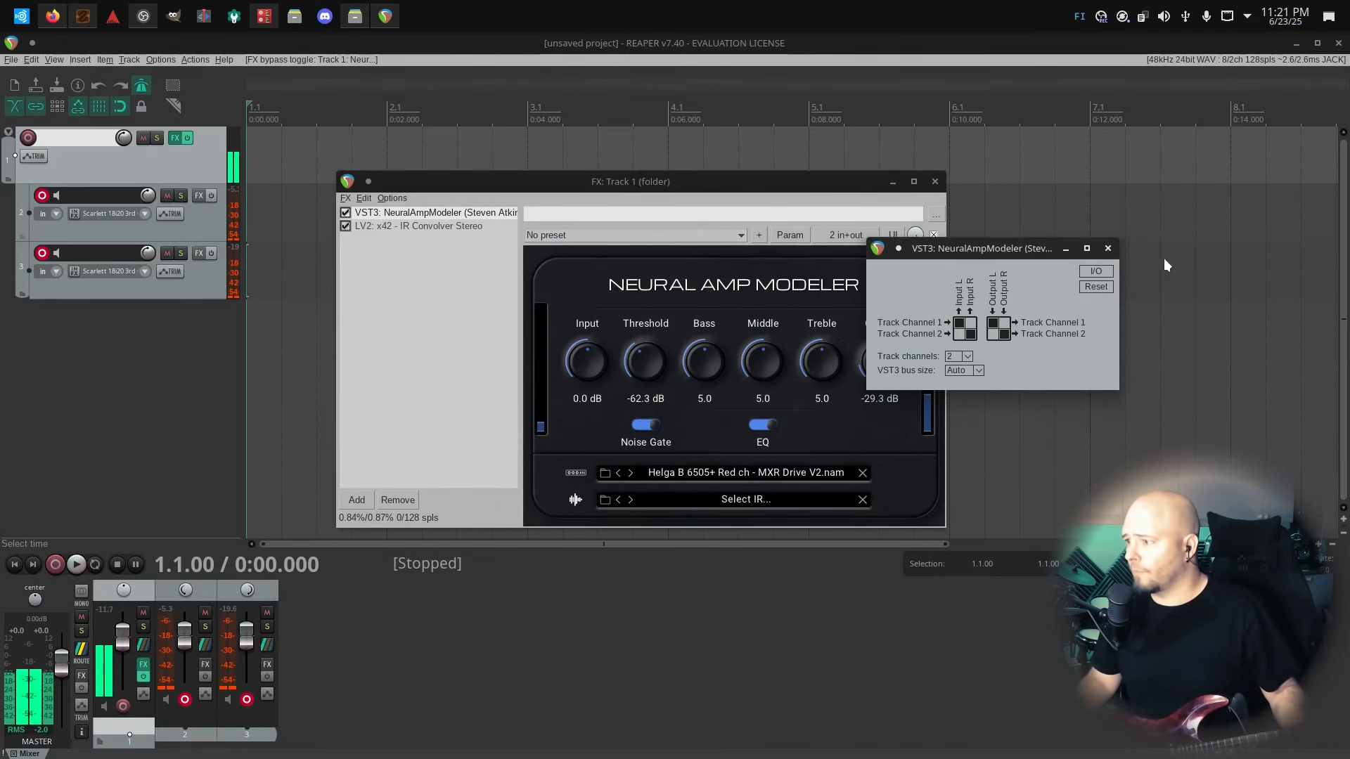
{"action": "left_click", "coordinate": [1108, 249]}
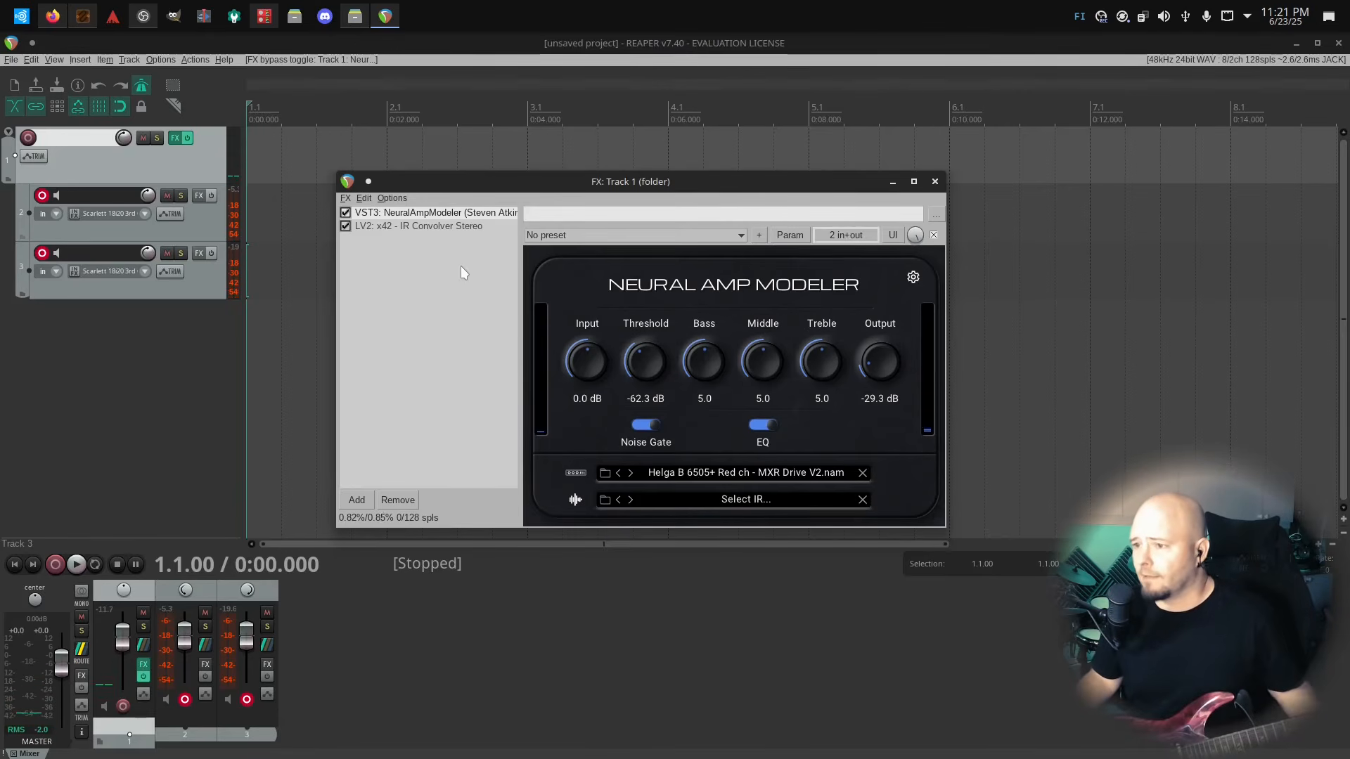
Move Neural Amp Modeler from the folder track's FX chain into track 2's FX chain by cutting and pasting it
{"action": "left_click", "coordinate": [431, 212]}
{"action": "right_click", "coordinate": [430, 212]}
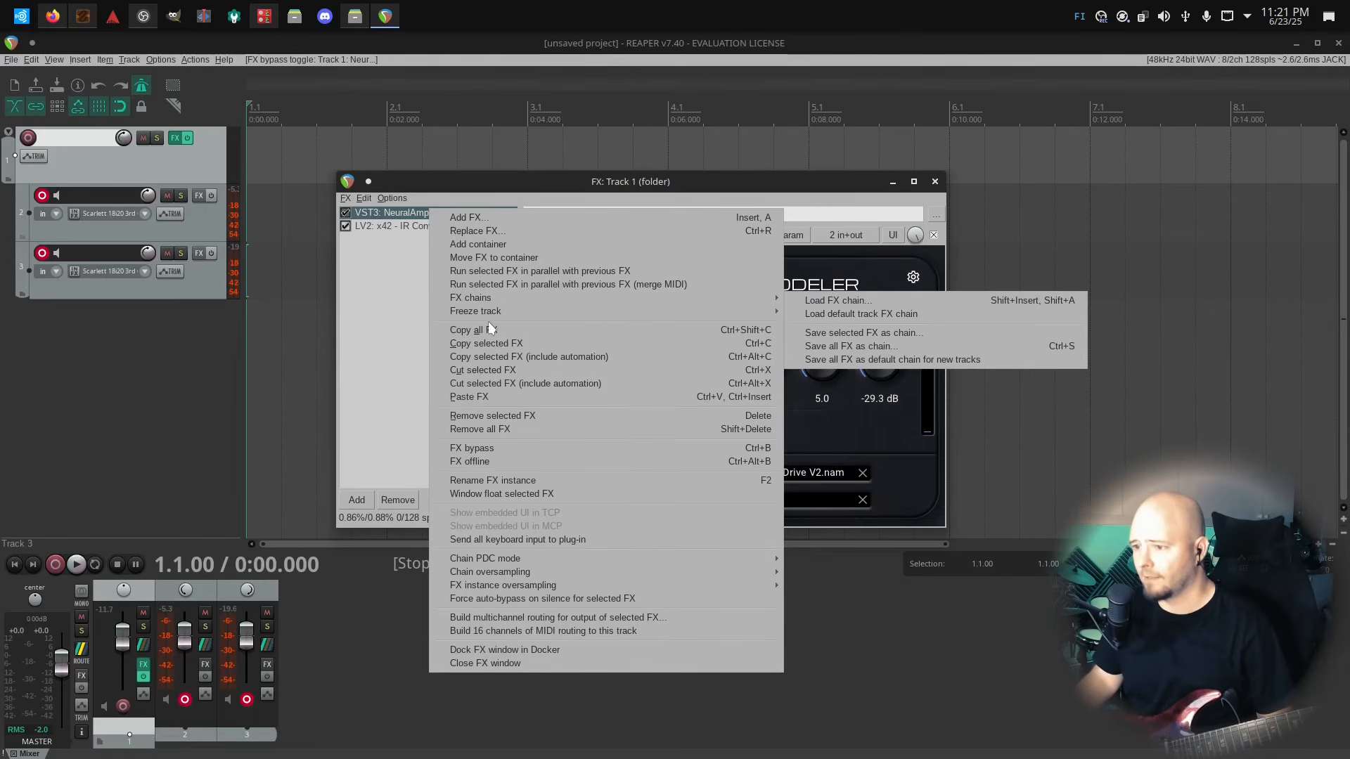
{"action": "left_click", "coordinate": [466, 371]}
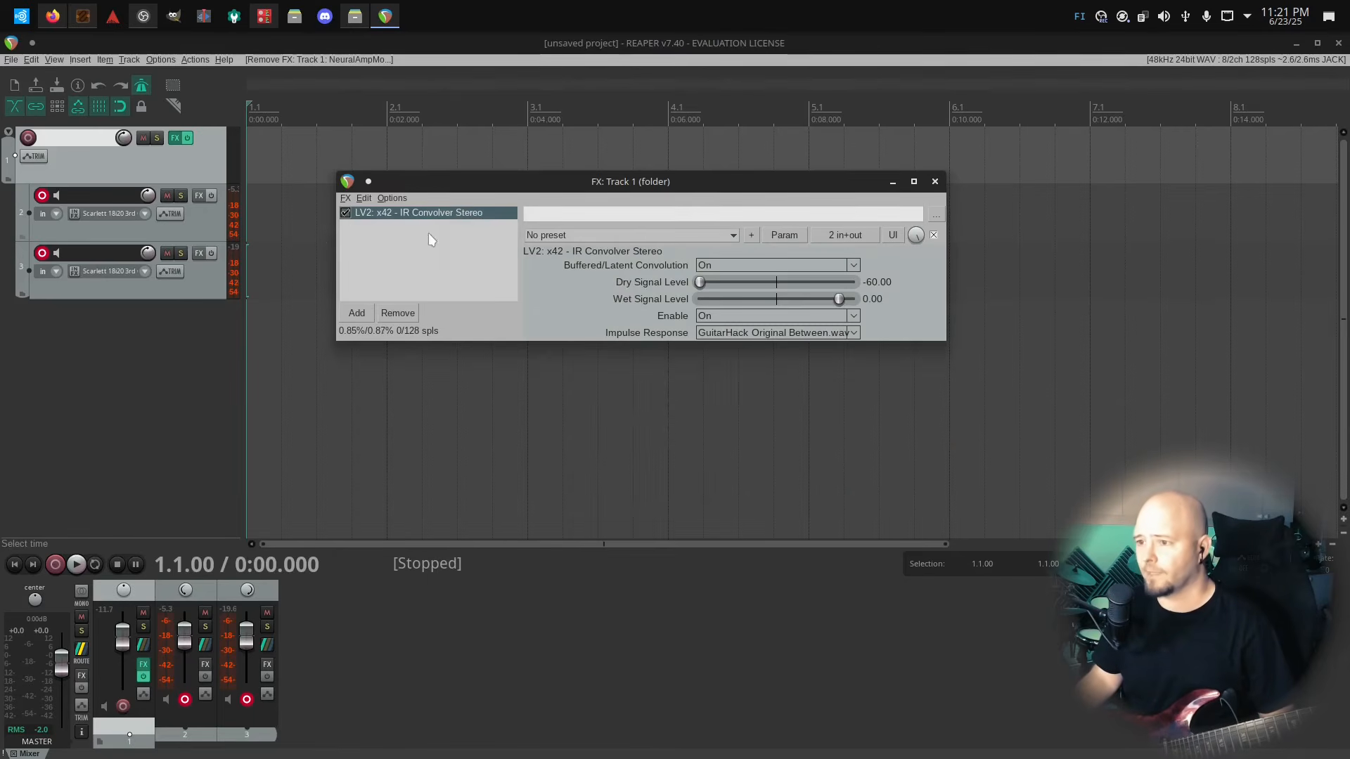
{"action": "left_click", "coordinate": [201, 196]}
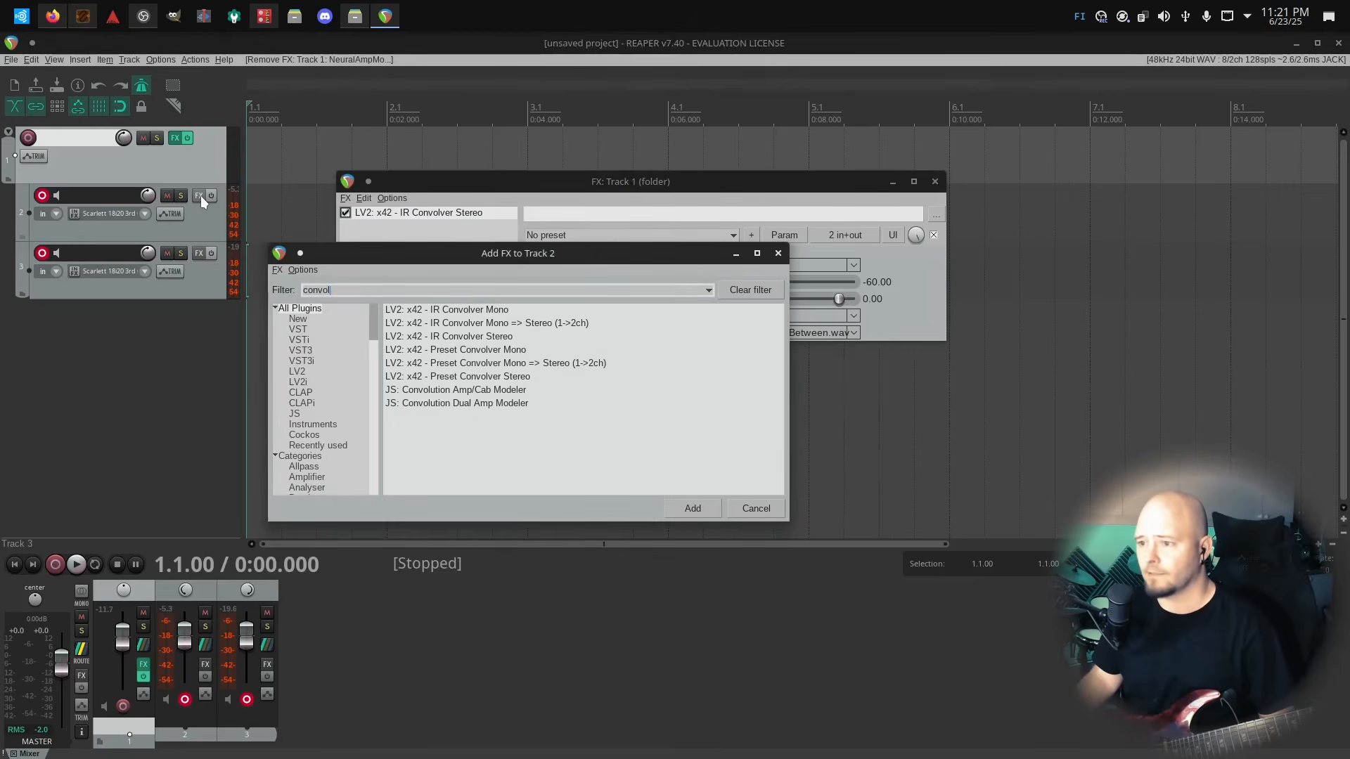
{"action": "right_click", "coordinate": [616, 231]}
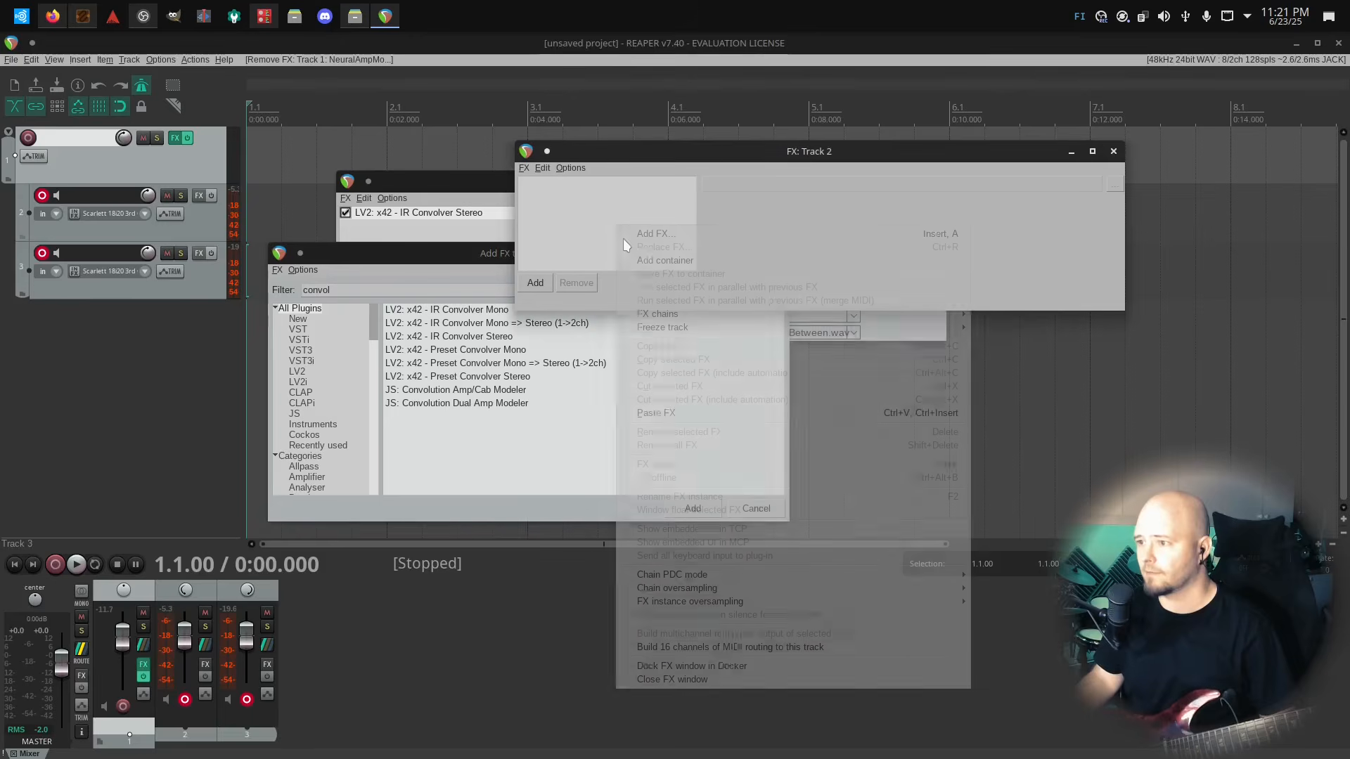
{"action": "left_click", "coordinate": [688, 419]}
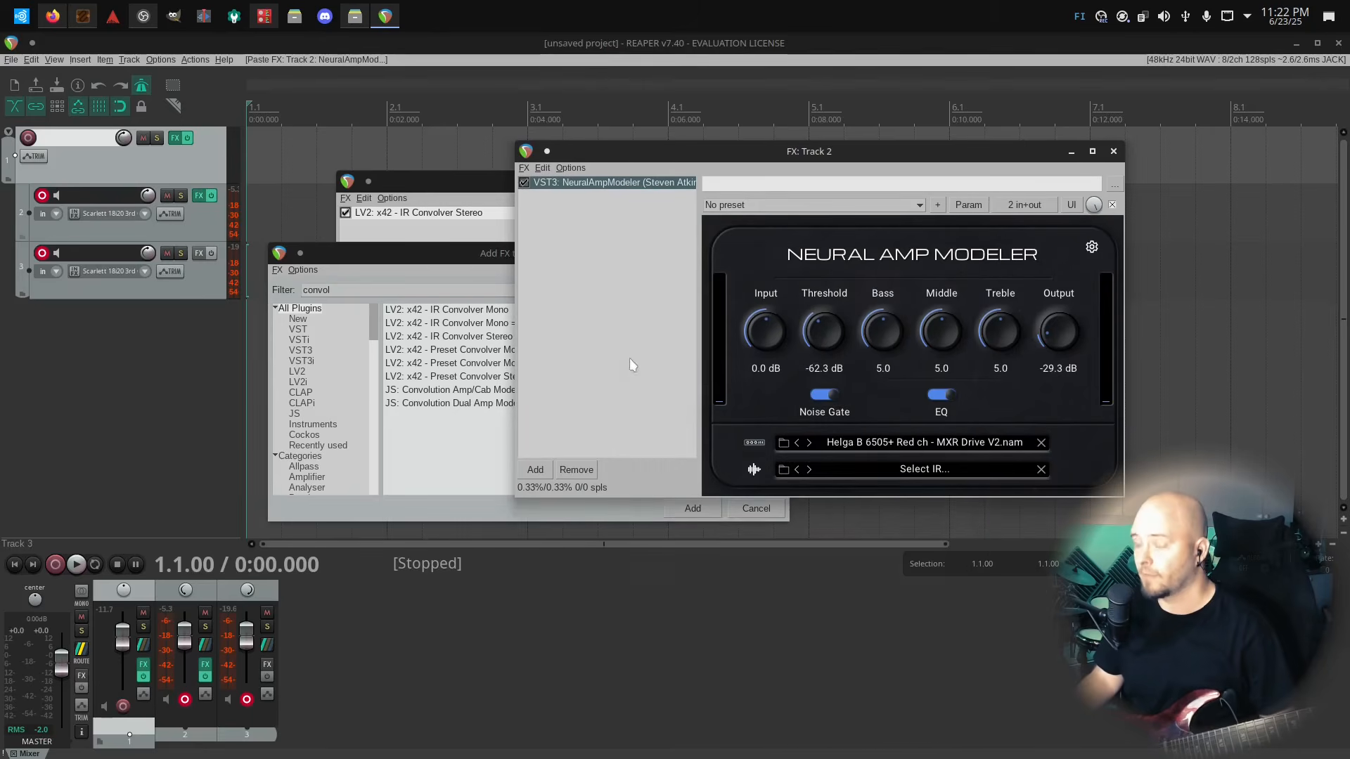
Paste the cut Neural Amp Modeler into track 3's FX chain as well and move that chain's window clear of track 2's
{"action": "left_click", "coordinate": [198, 254]}
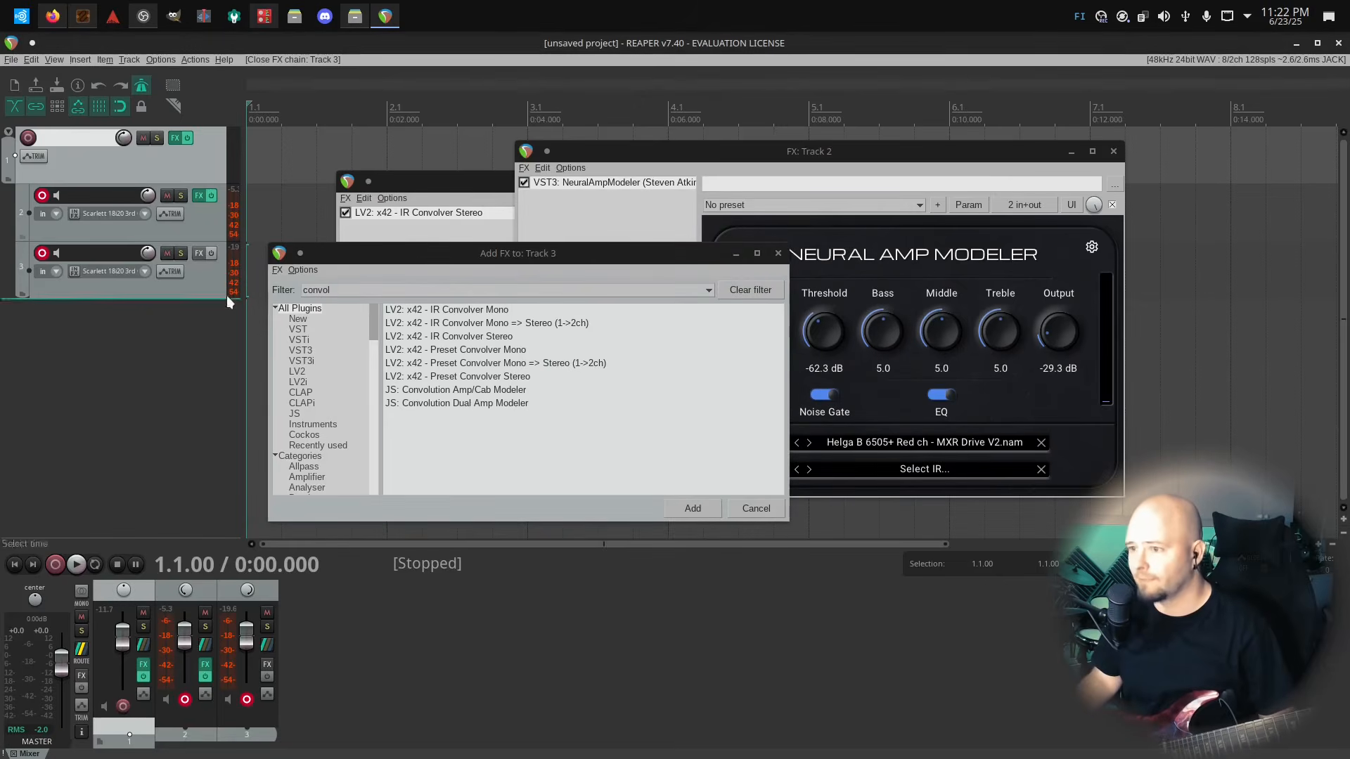
{"action": "left_click", "coordinate": [206, 253]}
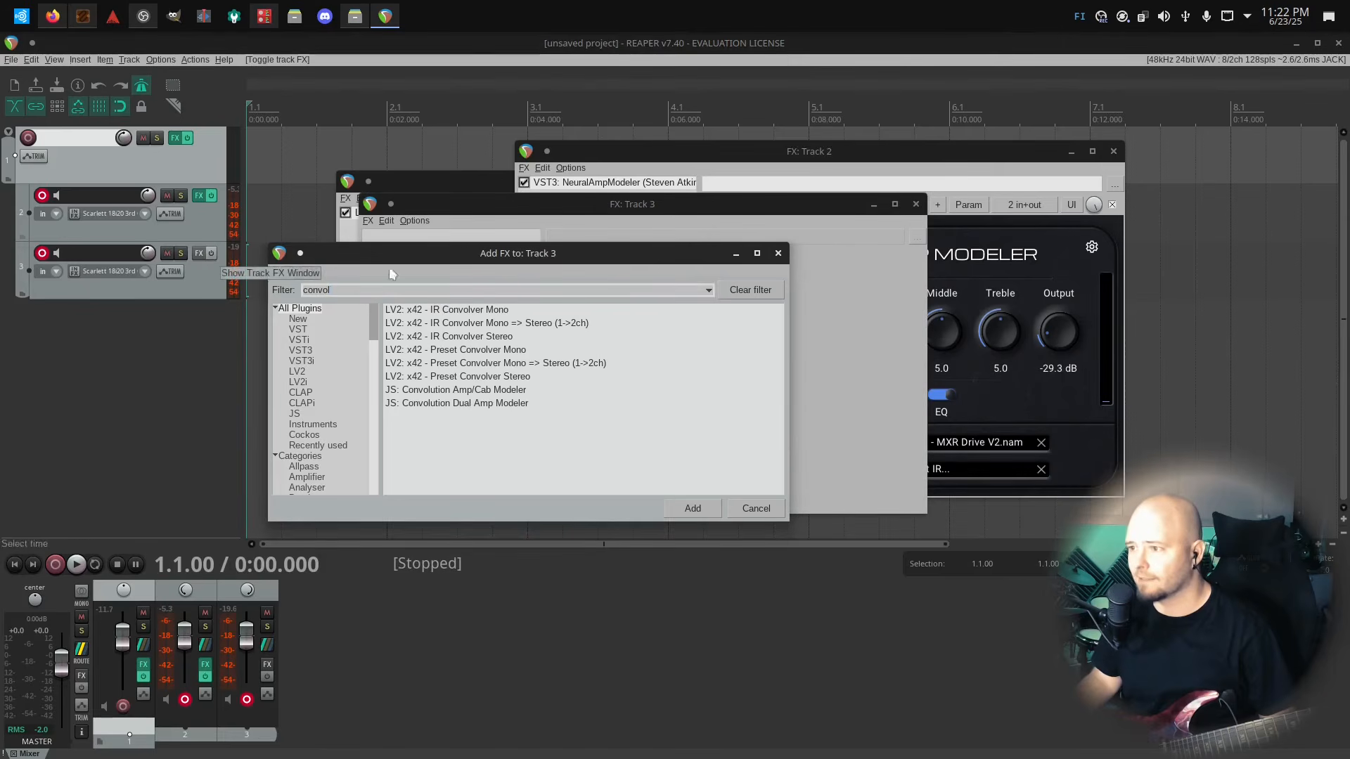
{"action": "left_click_drag", "start_coordinate": [470, 207], "coordinate": [428, 269]}
{"action": "right_click", "coordinate": [416, 355]}
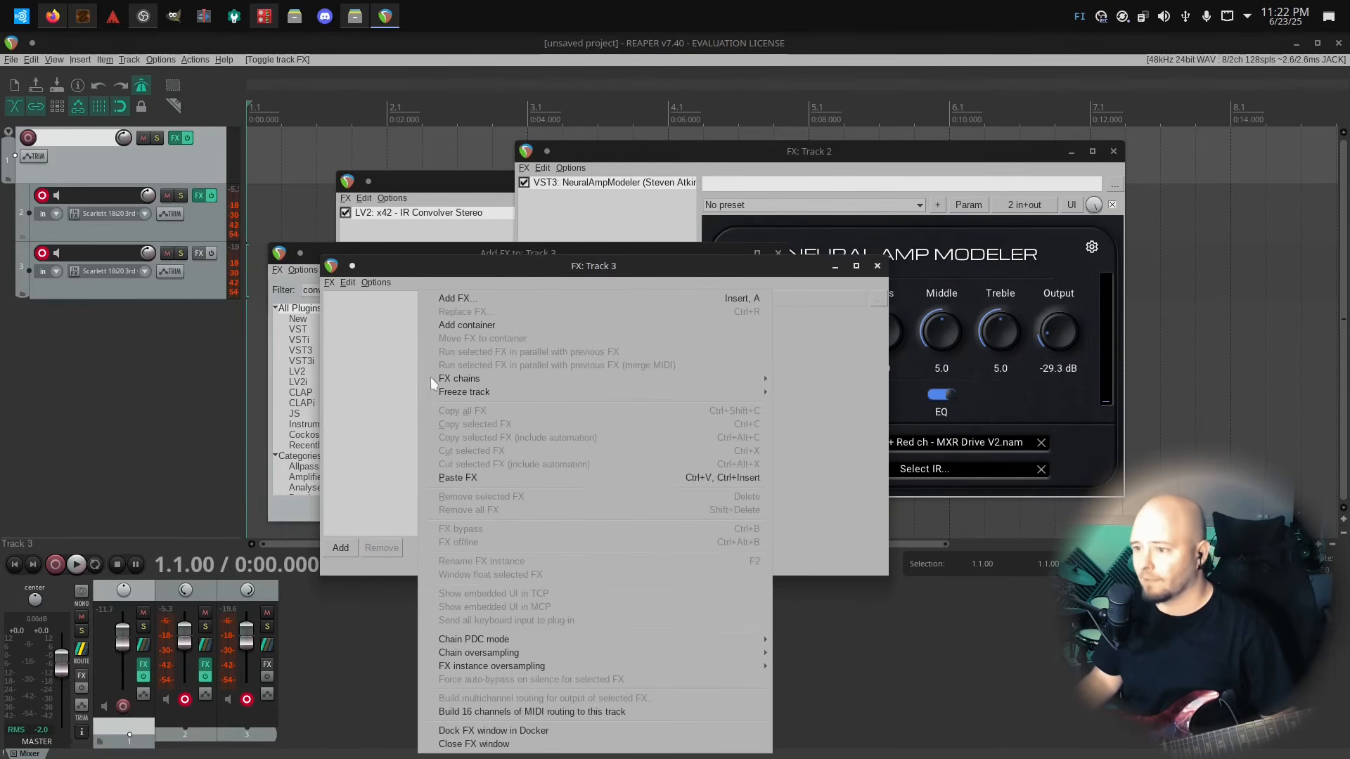
{"action": "left_click", "coordinate": [458, 478]}
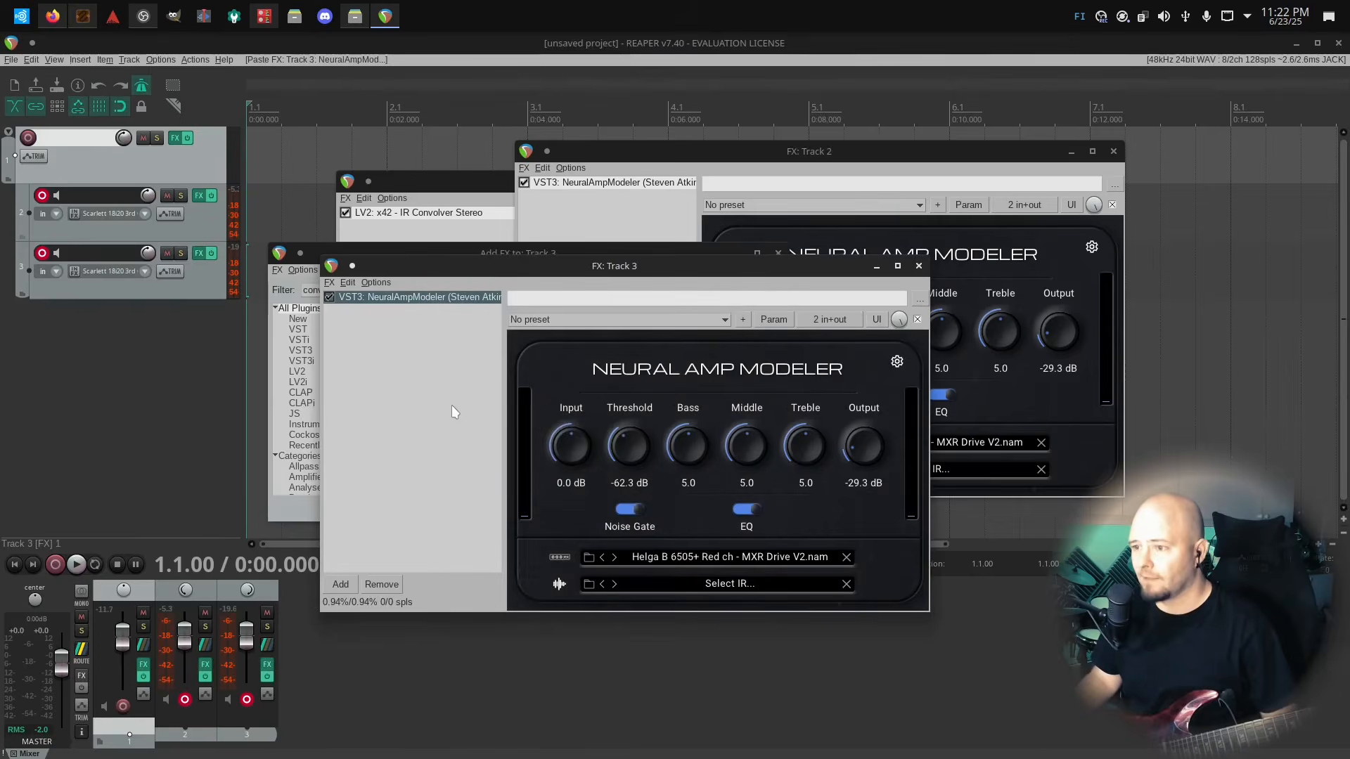
{"action": "left_click_drag", "start_coordinate": [470, 267], "coordinate": [679, 390]}
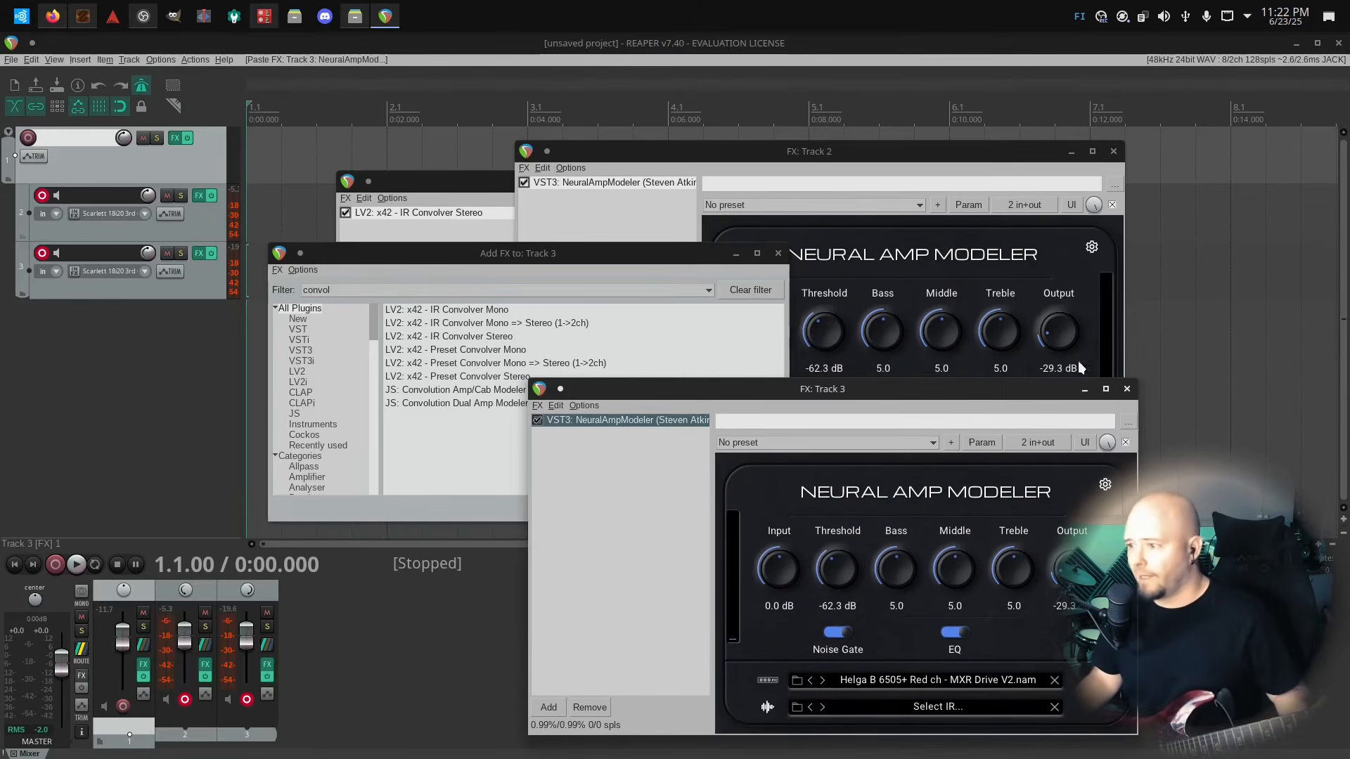
Close the Add FX window, test the folder track's IR Convolver Stereo by toggling track 3's mute, and close the folder's FX chain
{"action": "left_click", "coordinate": [778, 254]}
{"action": "left_click", "coordinate": [415, 231]}
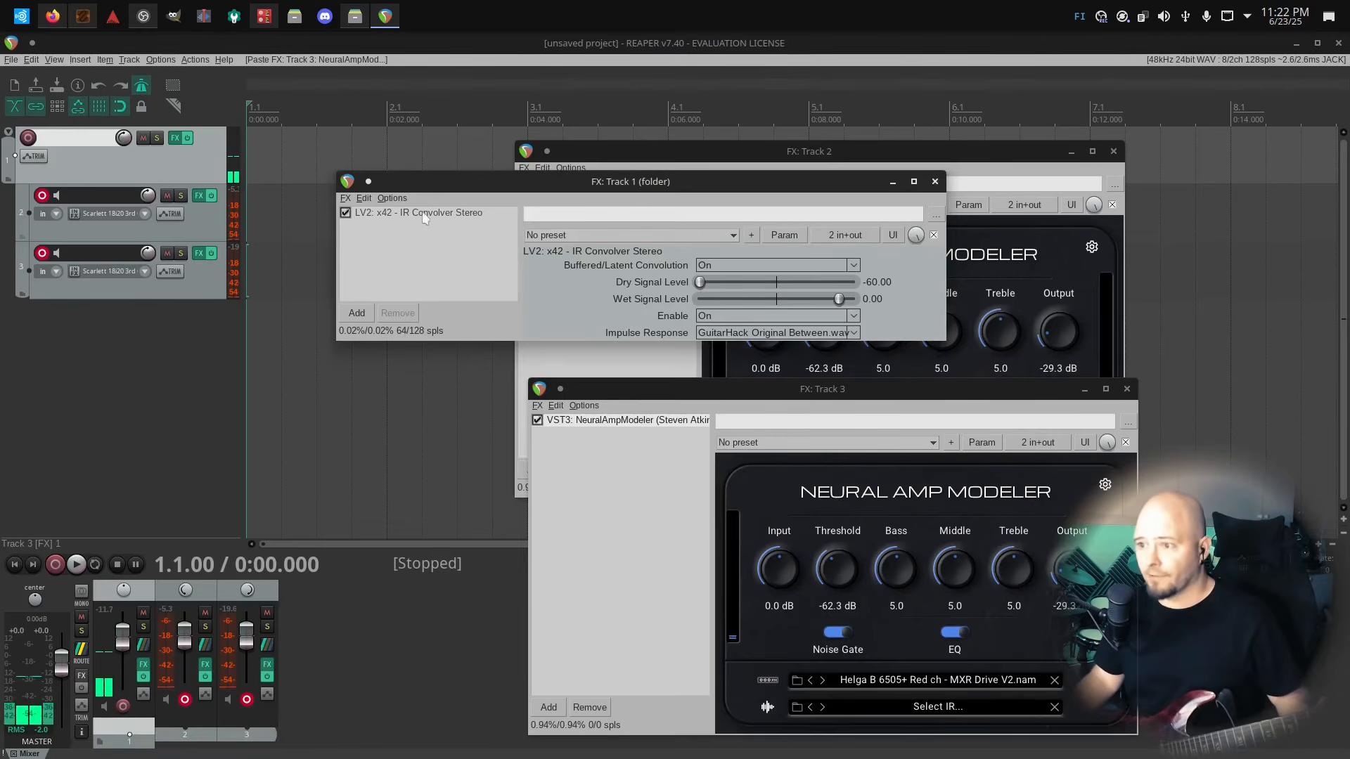
{"action": "left_click", "coordinate": [169, 254]}
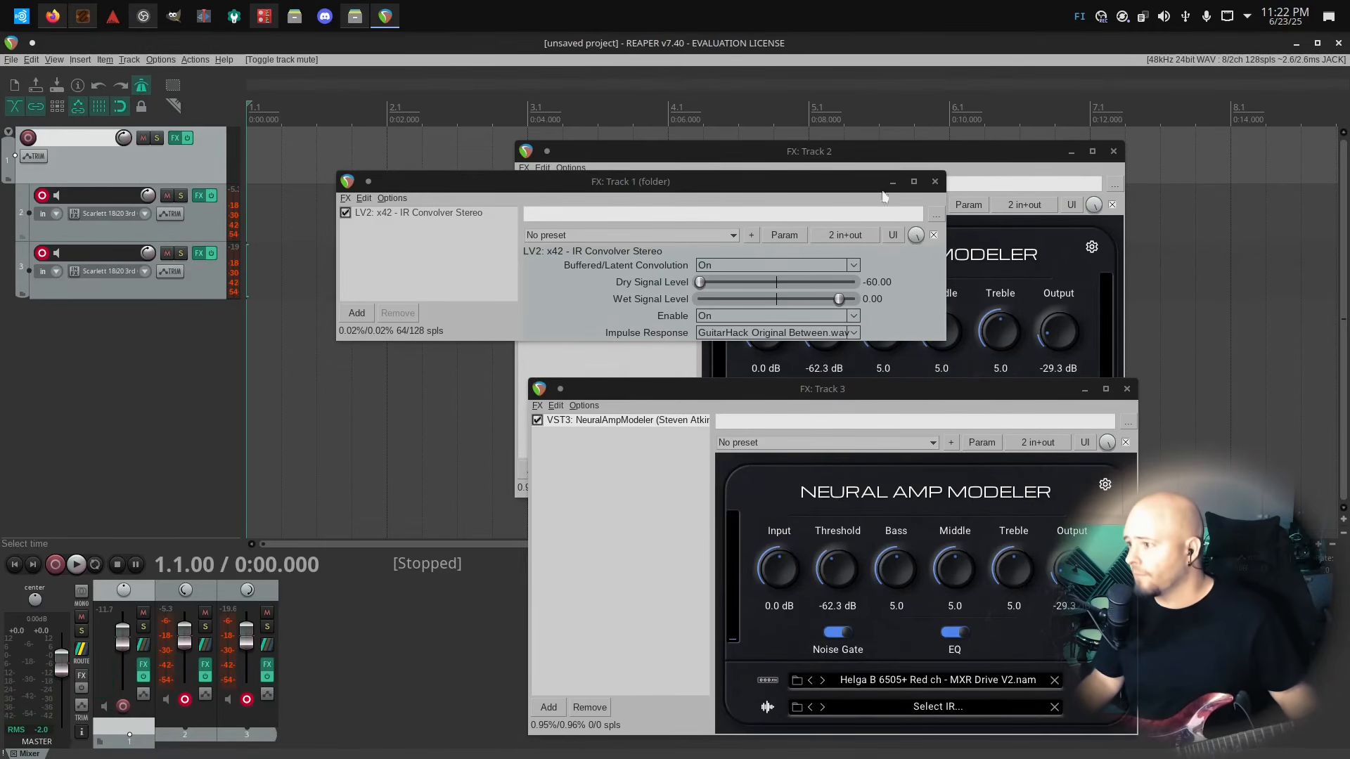
{"action": "left_click", "coordinate": [935, 183]}
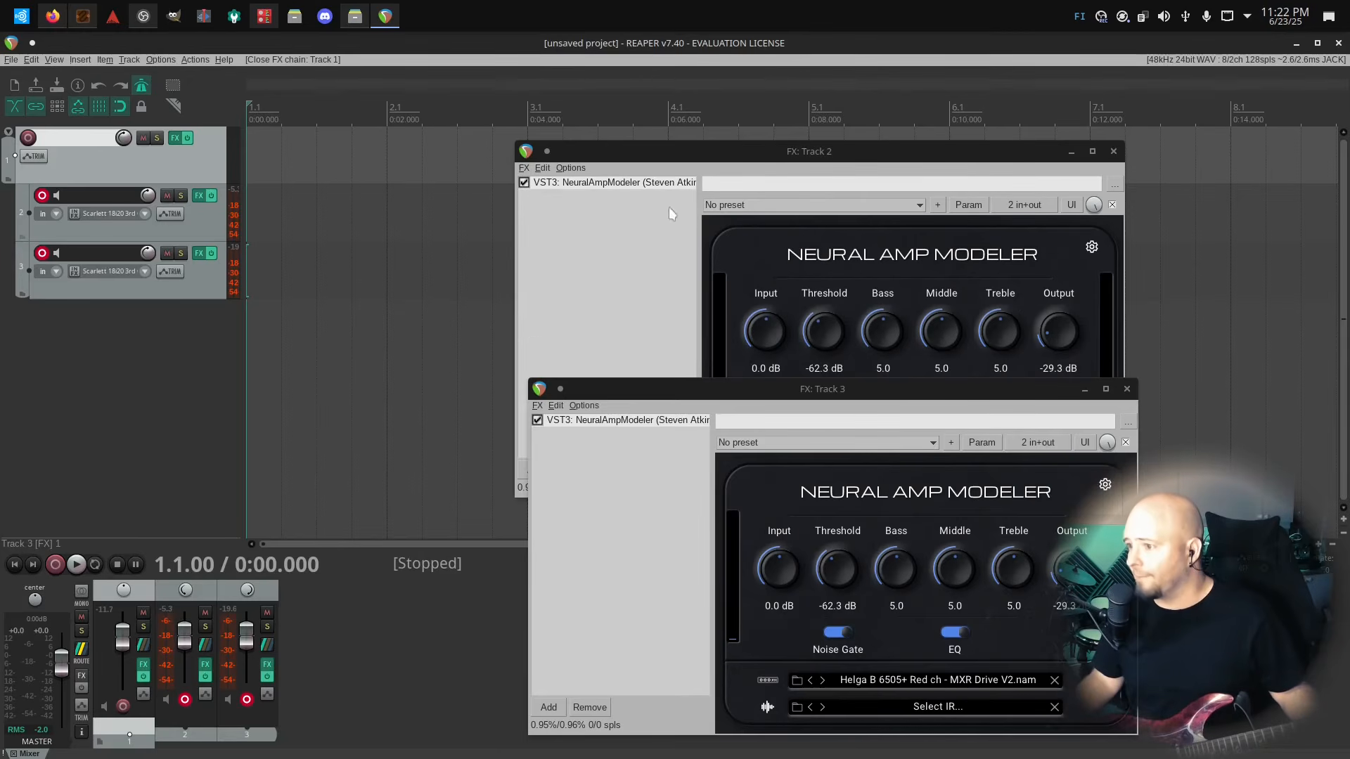
Arrange the FX windows of tracks 2 and 3 side by side to compare their Neural Amp Modeler settings
{"action": "left_click_drag", "start_coordinate": [593, 152], "coordinate": [341, 156]}
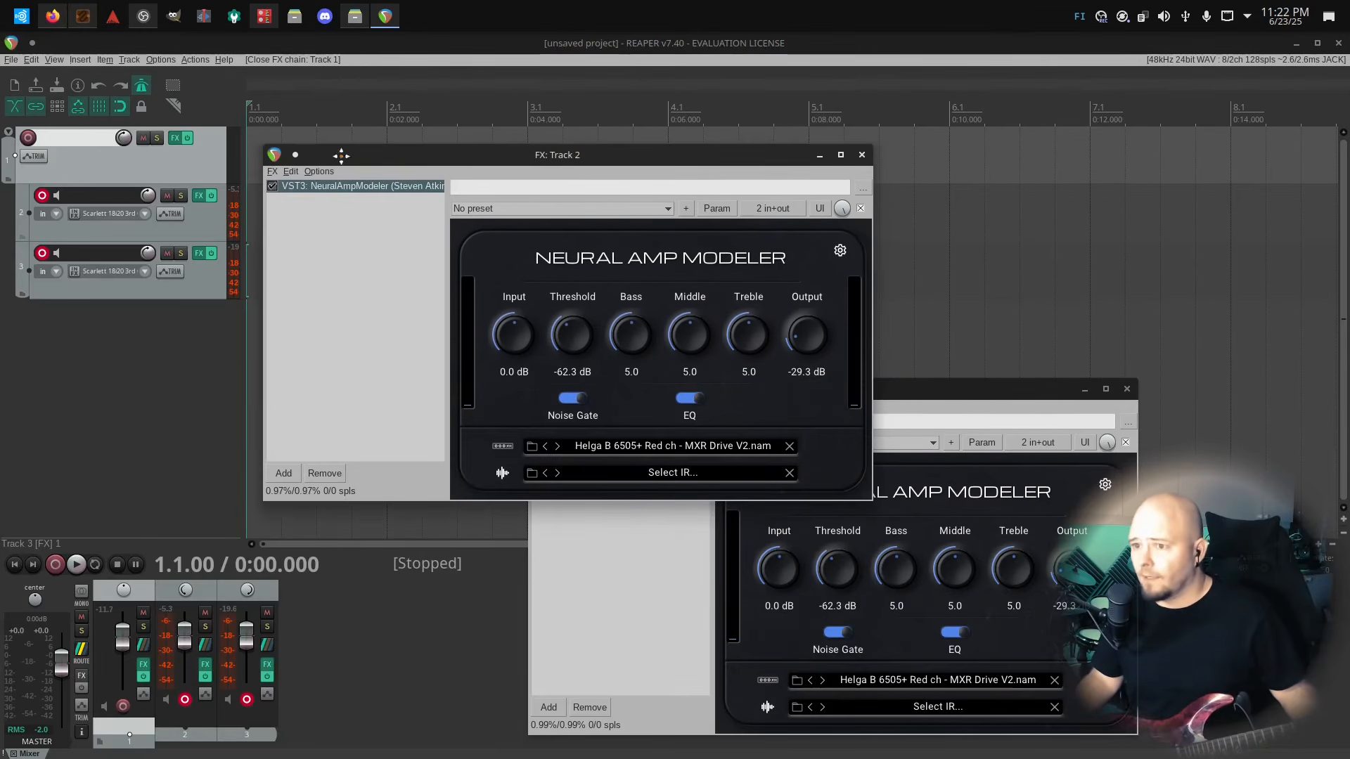
{"action": "left_click_drag", "start_coordinate": [942, 389], "coordinate": [1127, 223]}
{"action": "left_click_drag", "start_coordinate": [602, 151], "coordinate": [523, 128]}
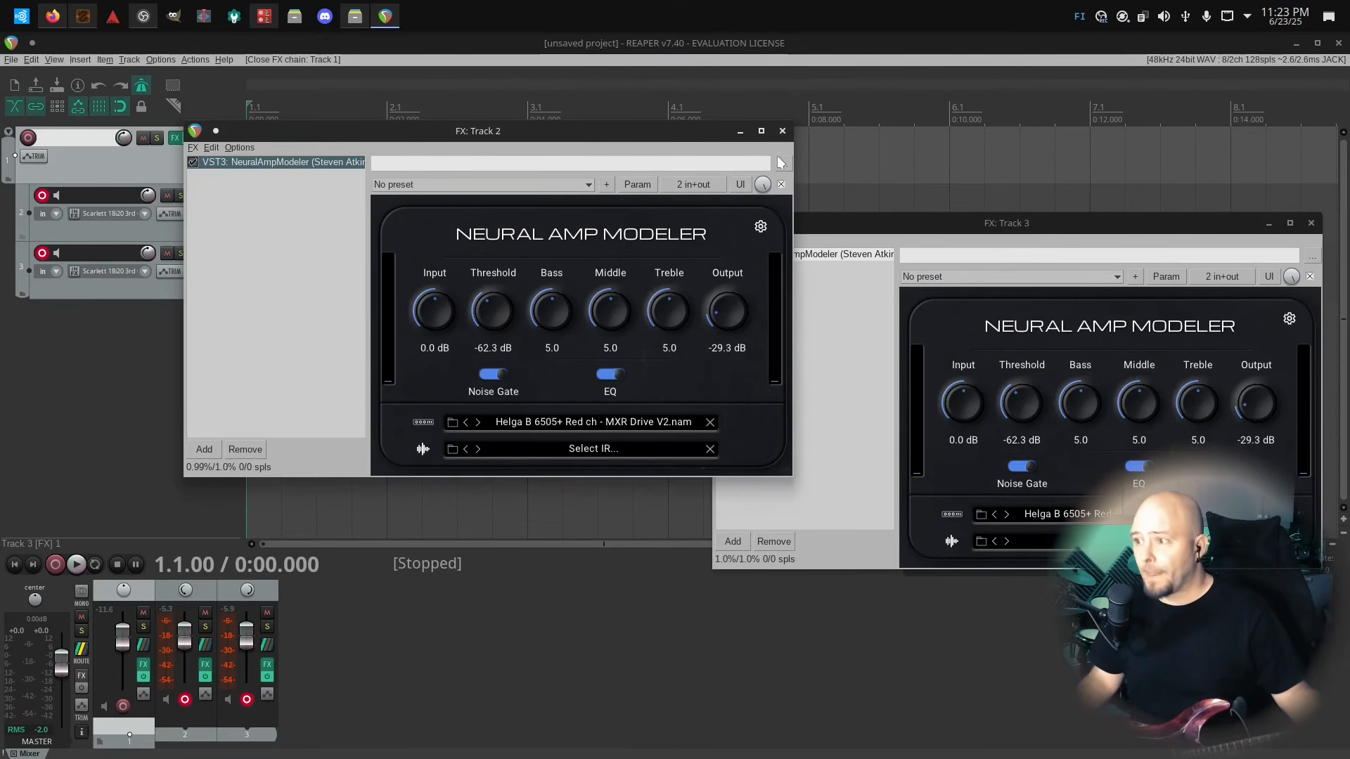
Check the plain parameter view of track 2's Neural Amp Modeler, restore its graphical view, and close both tracks' FX chains
{"action": "left_click", "coordinate": [740, 185]}
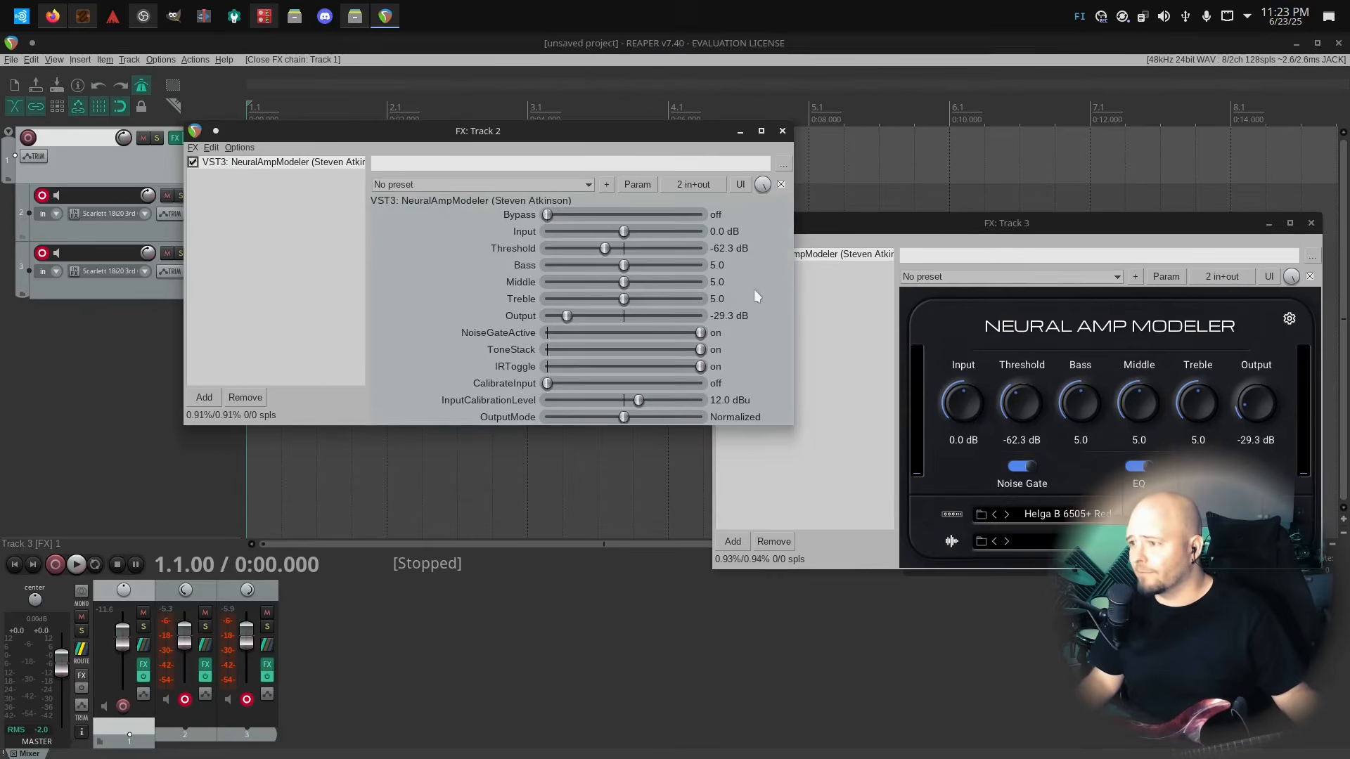
{"action": "left_click", "coordinate": [741, 184]}
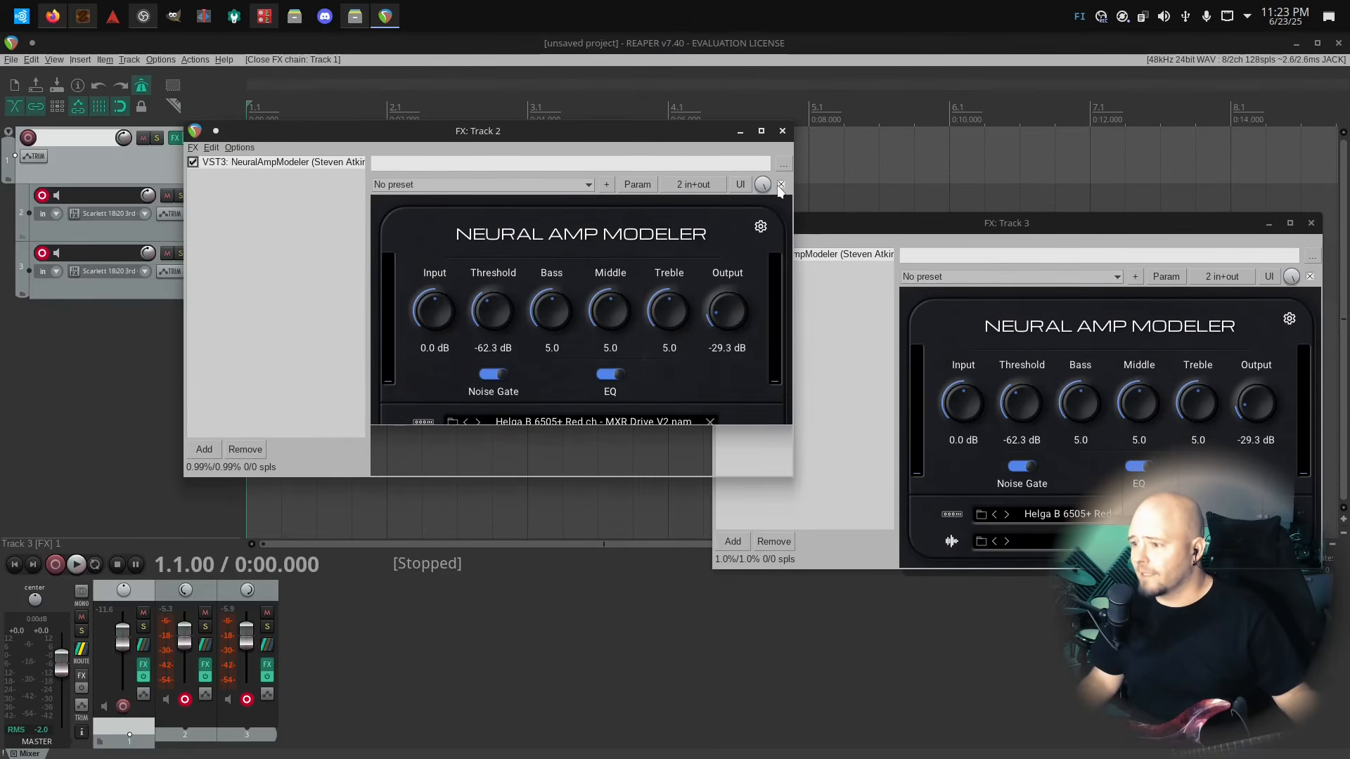
{"action": "left_click", "coordinate": [782, 132]}
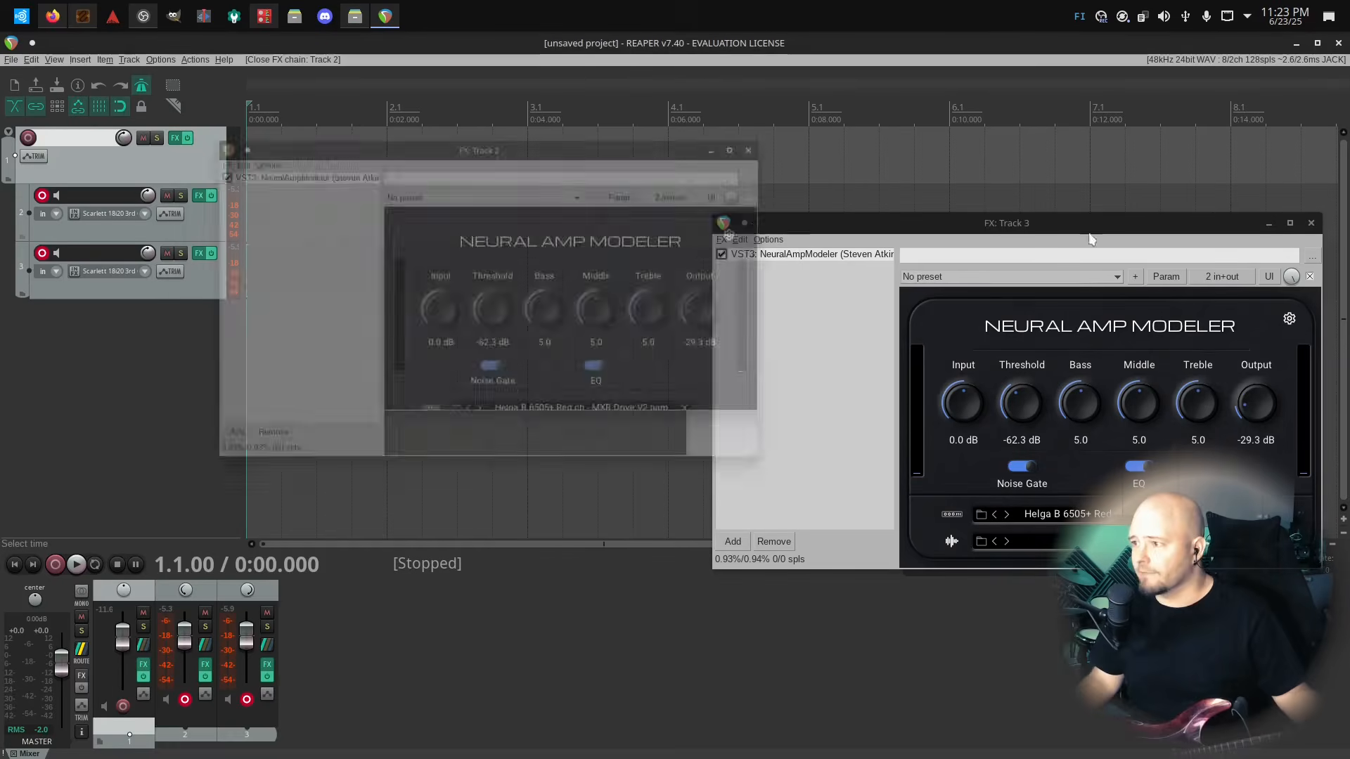
{"action": "left_click", "coordinate": [1311, 223]}
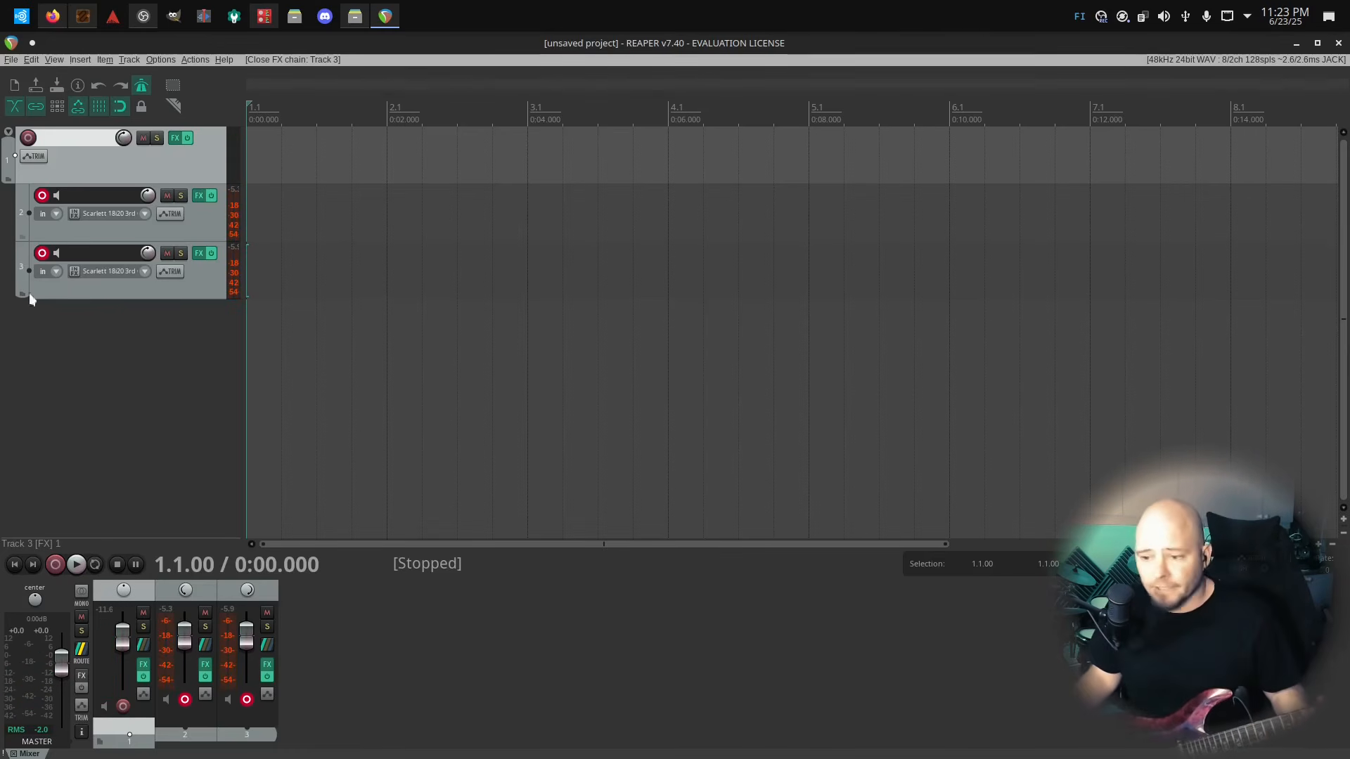
Disarm track 3, record a guitar take of about 26 seconds on track 2 from the project start, and save it
{"action": "left_click", "coordinate": [42, 253]}
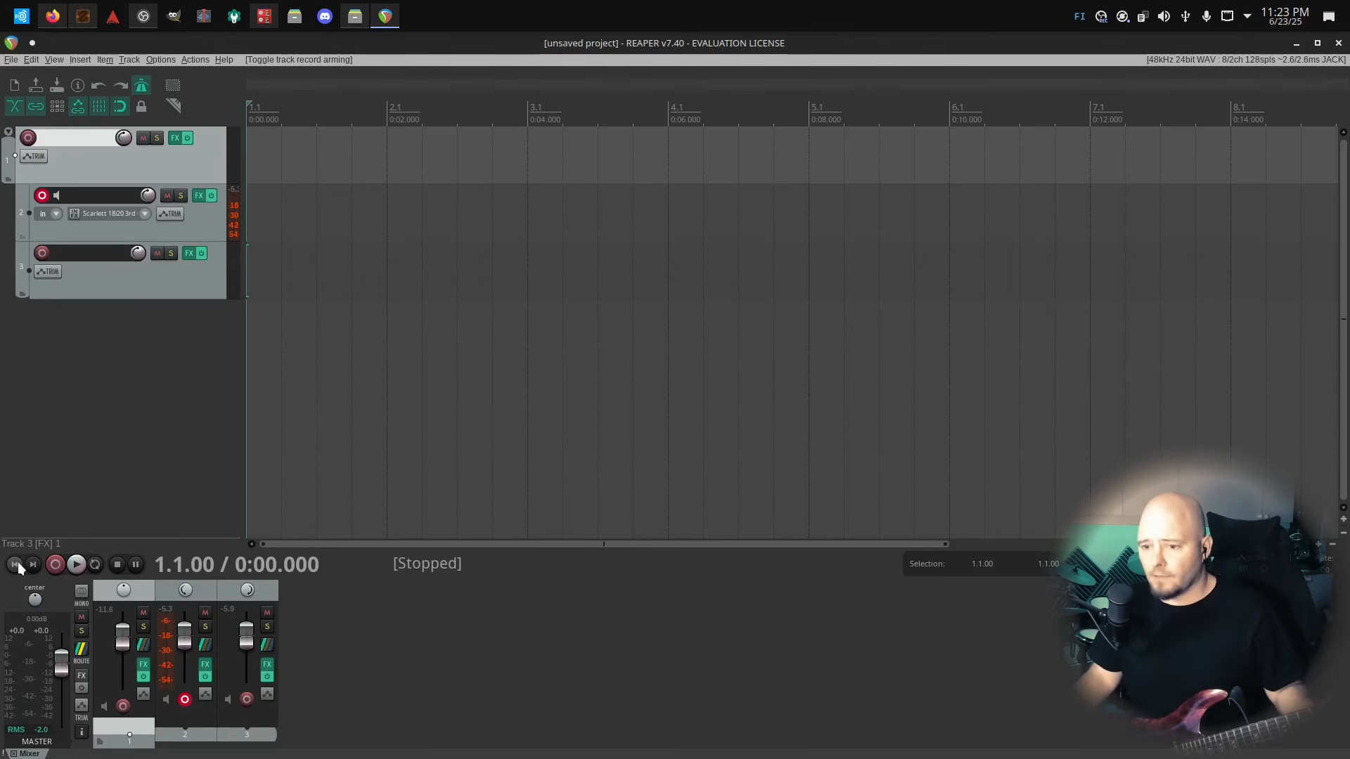
{"action": "left_click", "coordinate": [56, 564]}
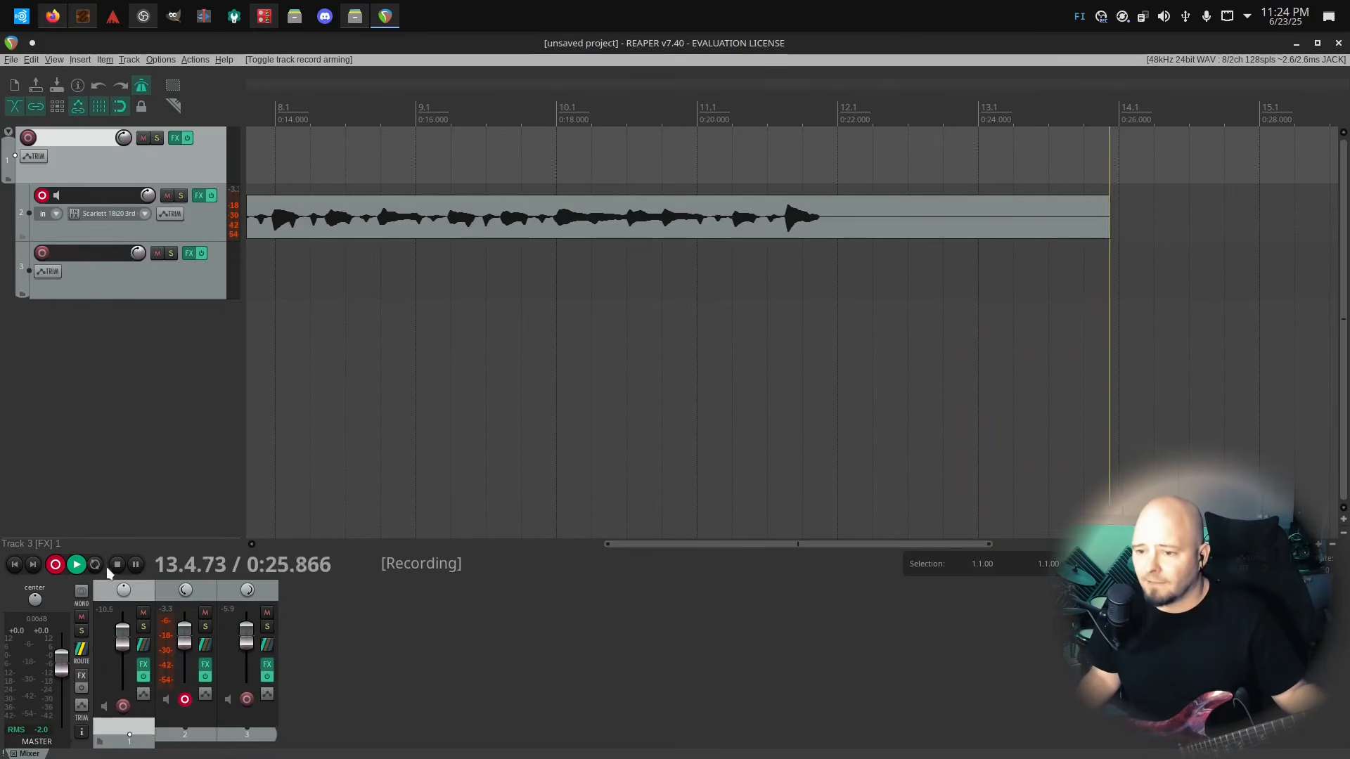
{"action": "key", "text": "space"}
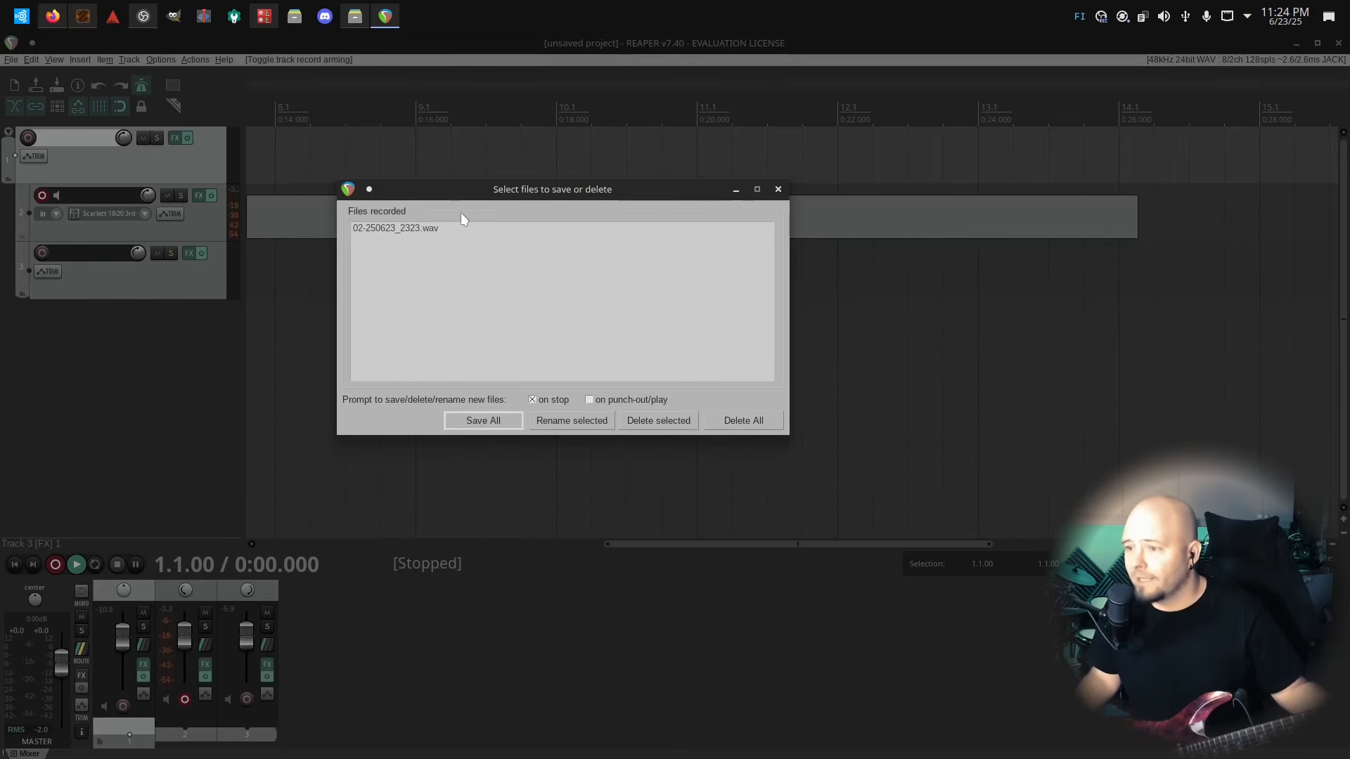
{"action": "left_click_drag", "start_coordinate": [457, 187], "coordinate": [416, 220]}
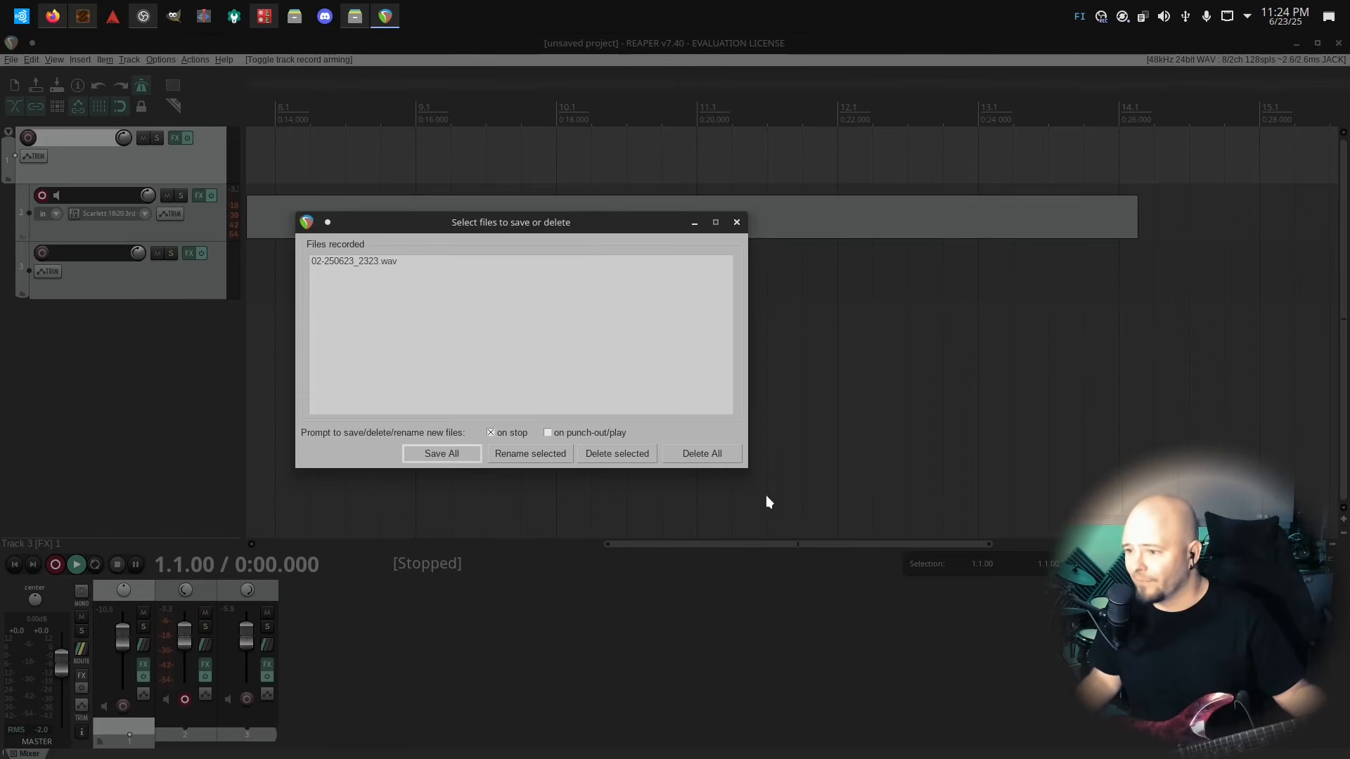
{"action": "left_click", "coordinate": [452, 454]}
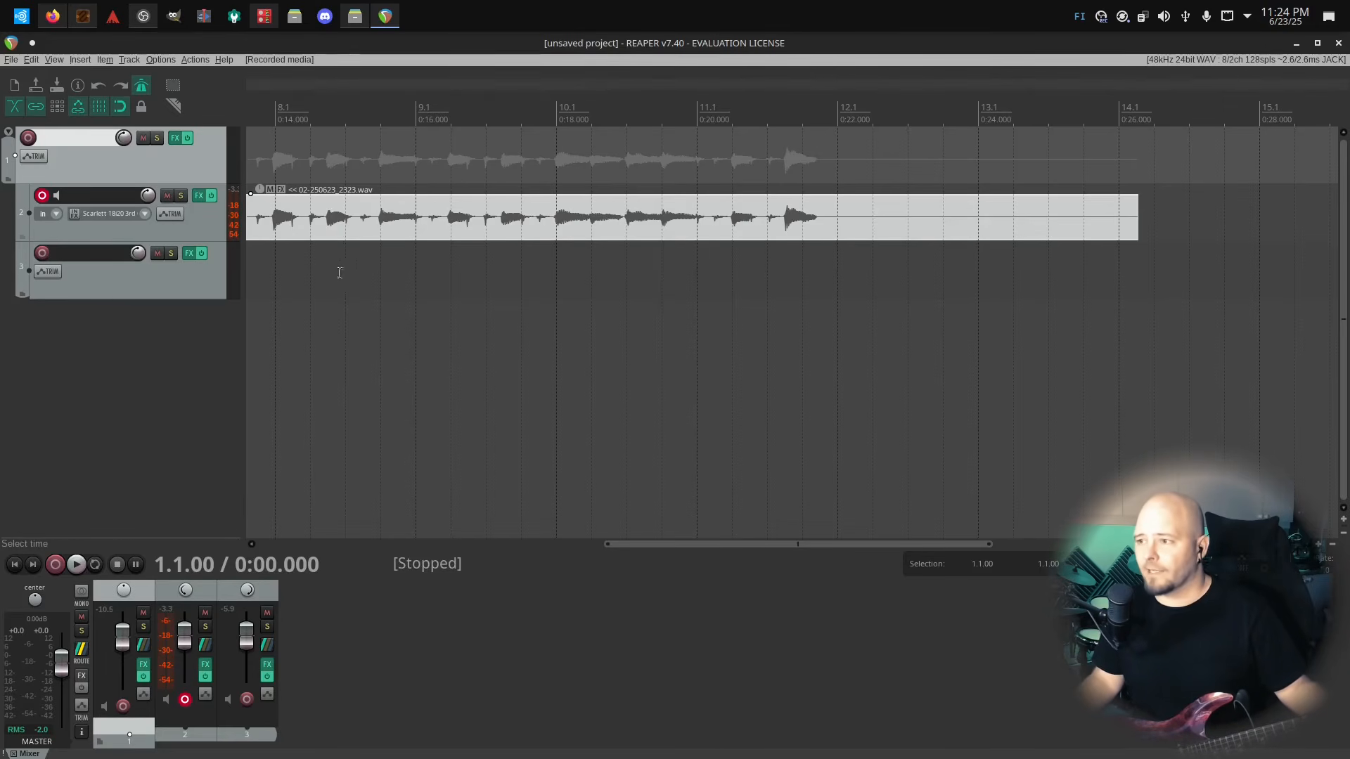
Arm track 3 instead of track 2, record a second guitar take from the project start, and save it
{"action": "left_click", "coordinate": [190, 278]}
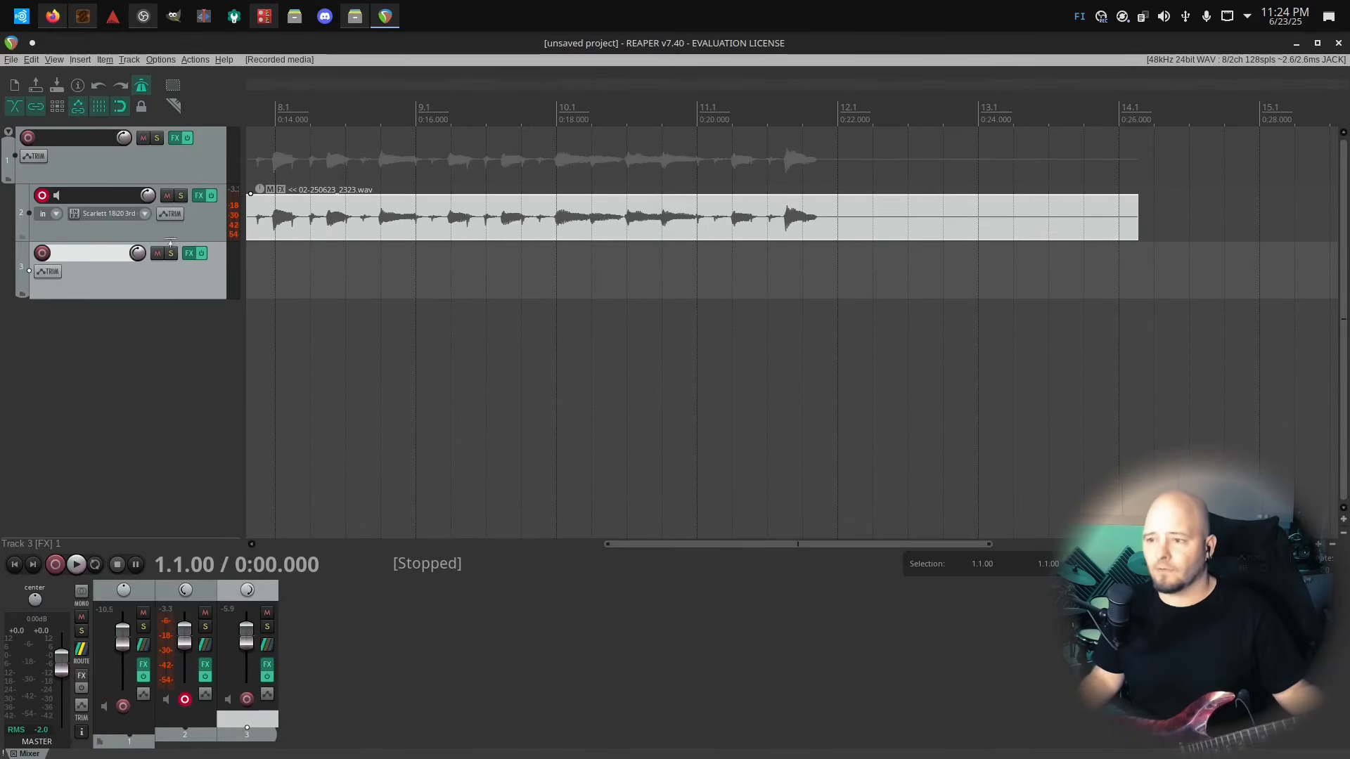
{"action": "left_click", "coordinate": [43, 195]}
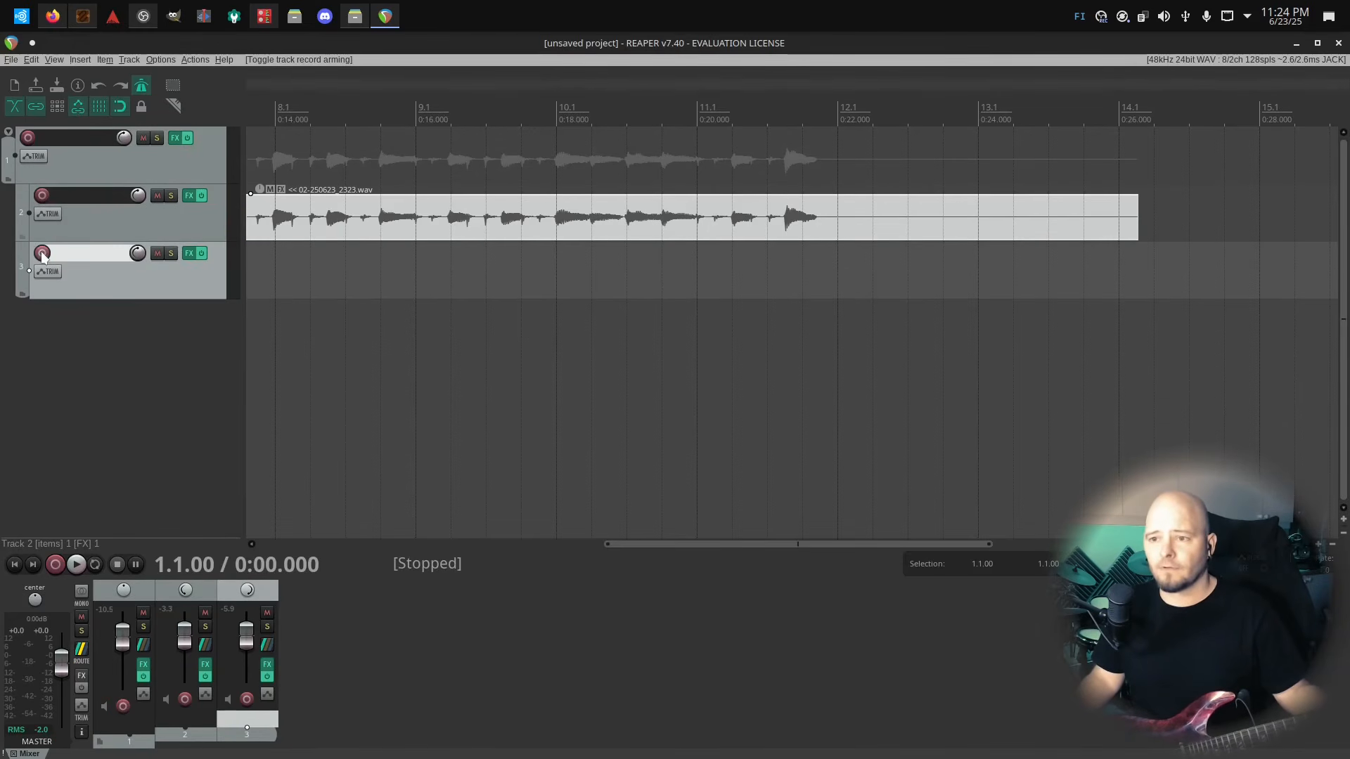
{"action": "left_click", "coordinate": [43, 255]}
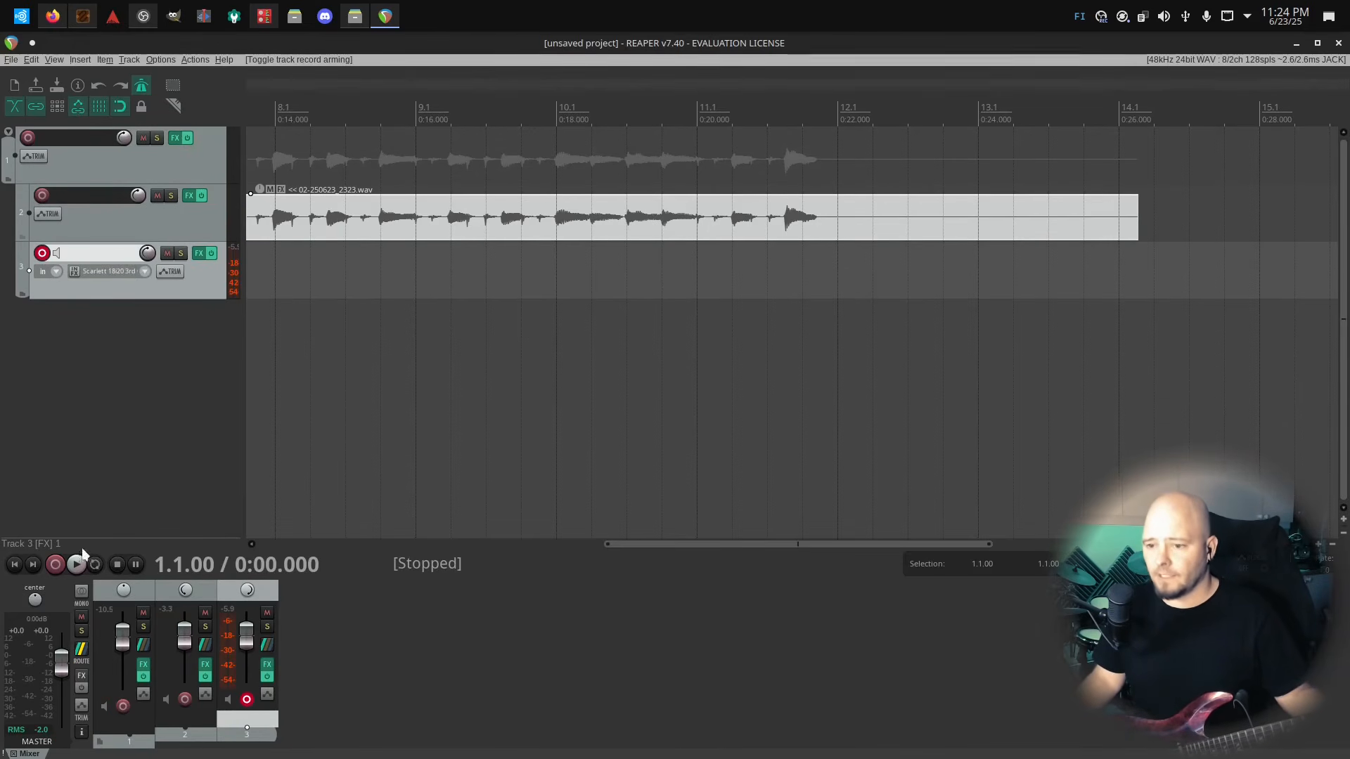
{"action": "left_click", "coordinate": [14, 564]}
{"action": "left_click", "coordinate": [56, 565]}
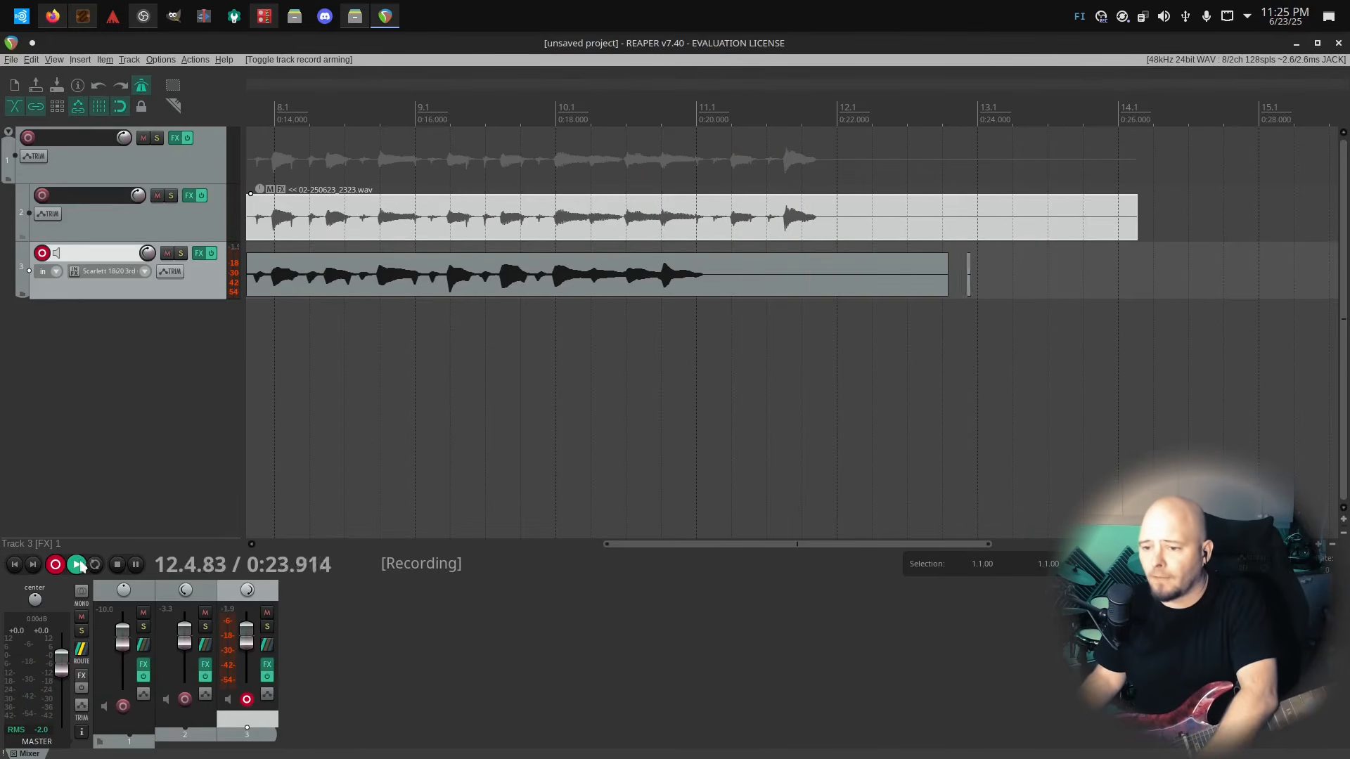
{"action": "left_click", "coordinate": [117, 565]}
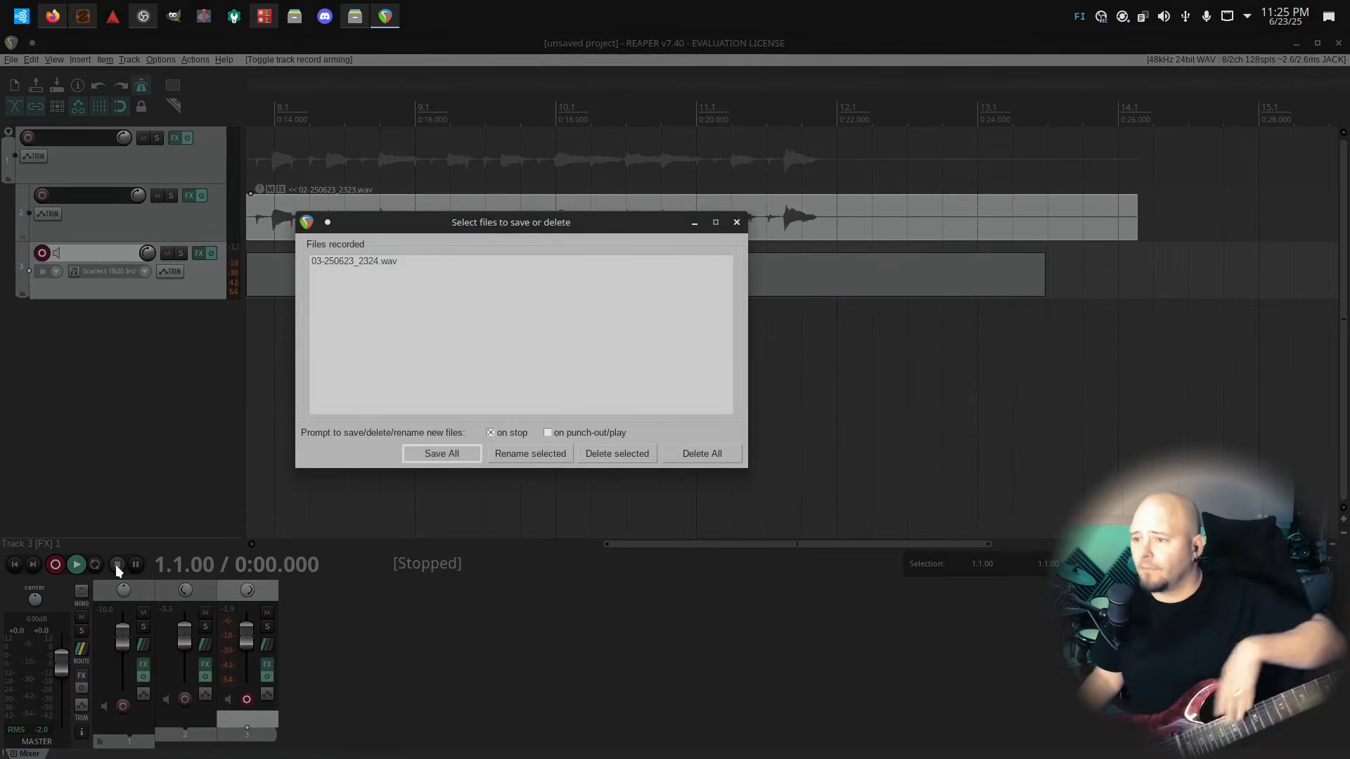
{"action": "left_click", "coordinate": [441, 454]}
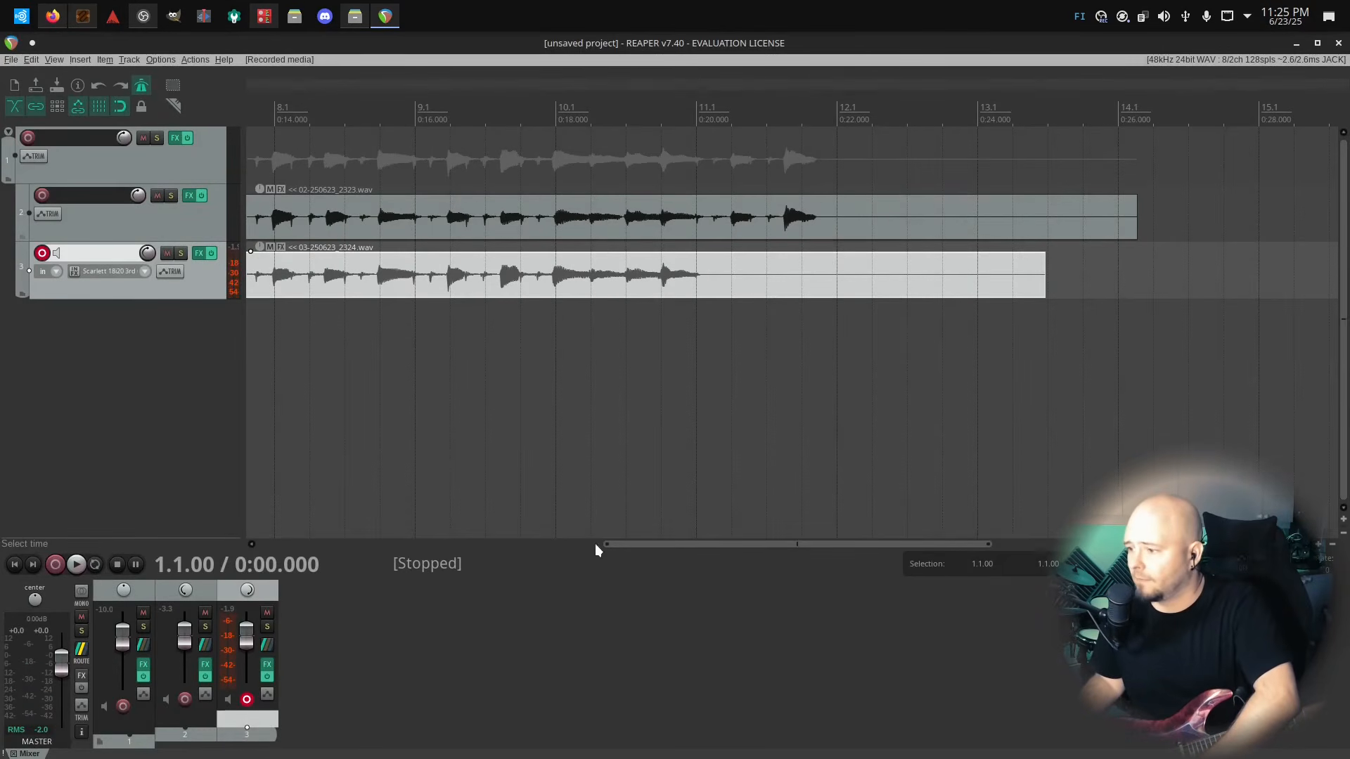
Make a time selection from 6.2.00 to 8.2.00 and place the edit cursor at 5.1.00
{"action": "left_click_drag", "start_coordinate": [311, 114], "coordinate": [517, 121]}
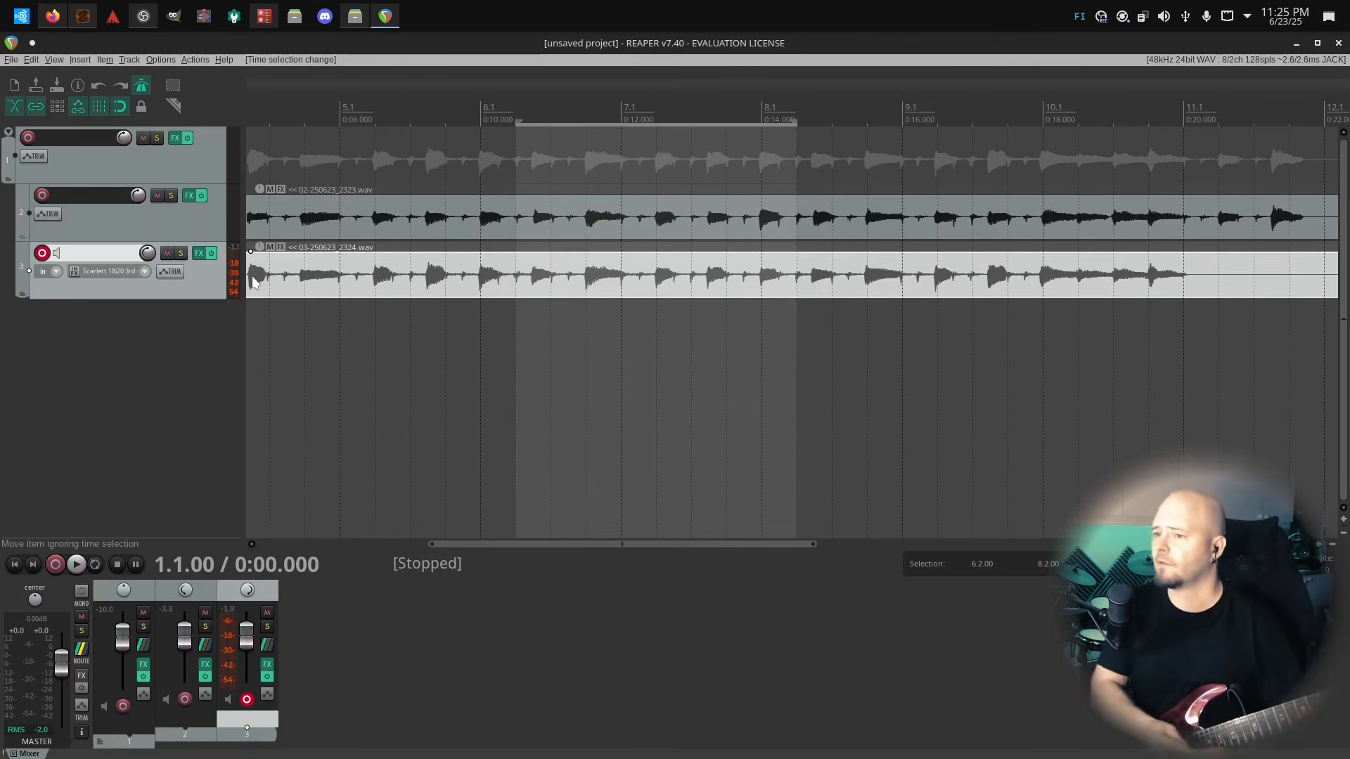
{"action": "left_click", "coordinate": [340, 178]}
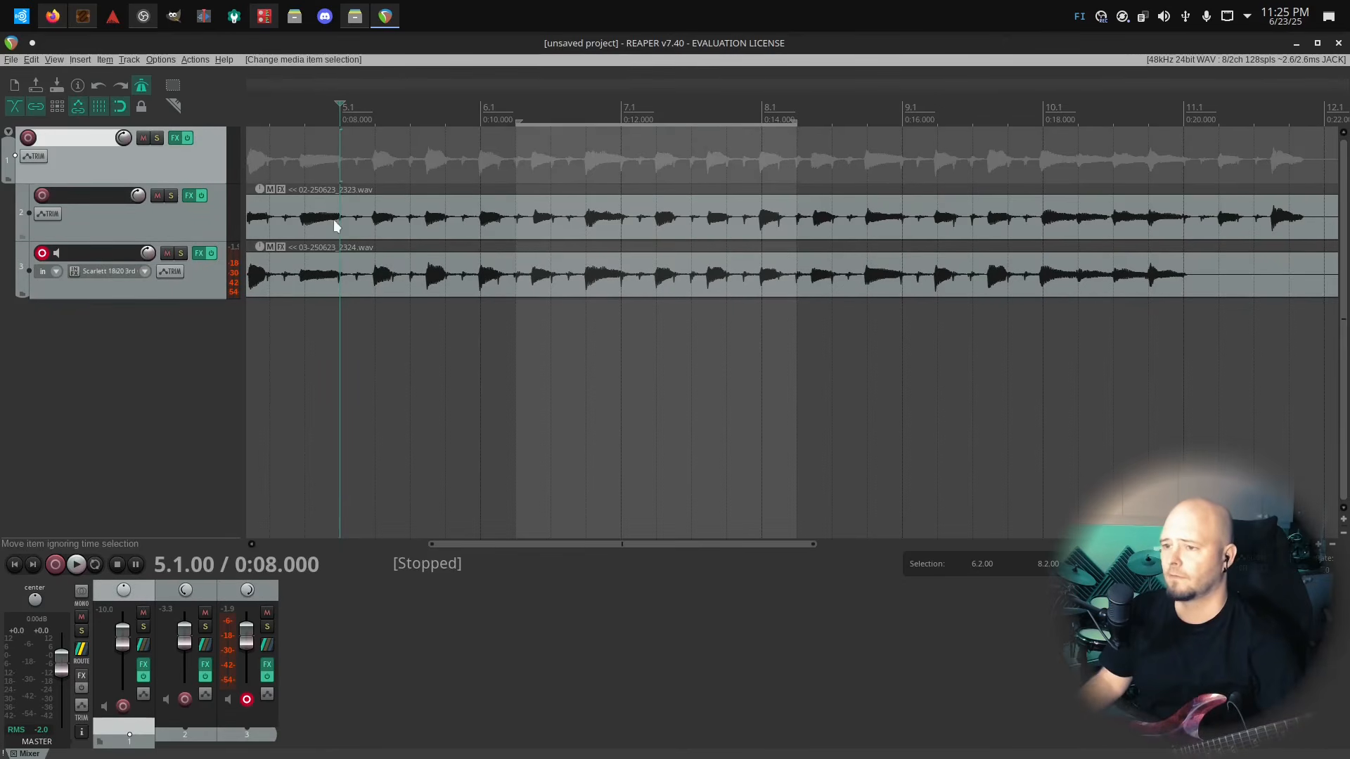
Examine the waveforms of the two recorded guitar takes along the timeline, from the project start past bar 6
{"action": "left_click_drag", "start_coordinate": [478, 542], "coordinate": [346, 489]}
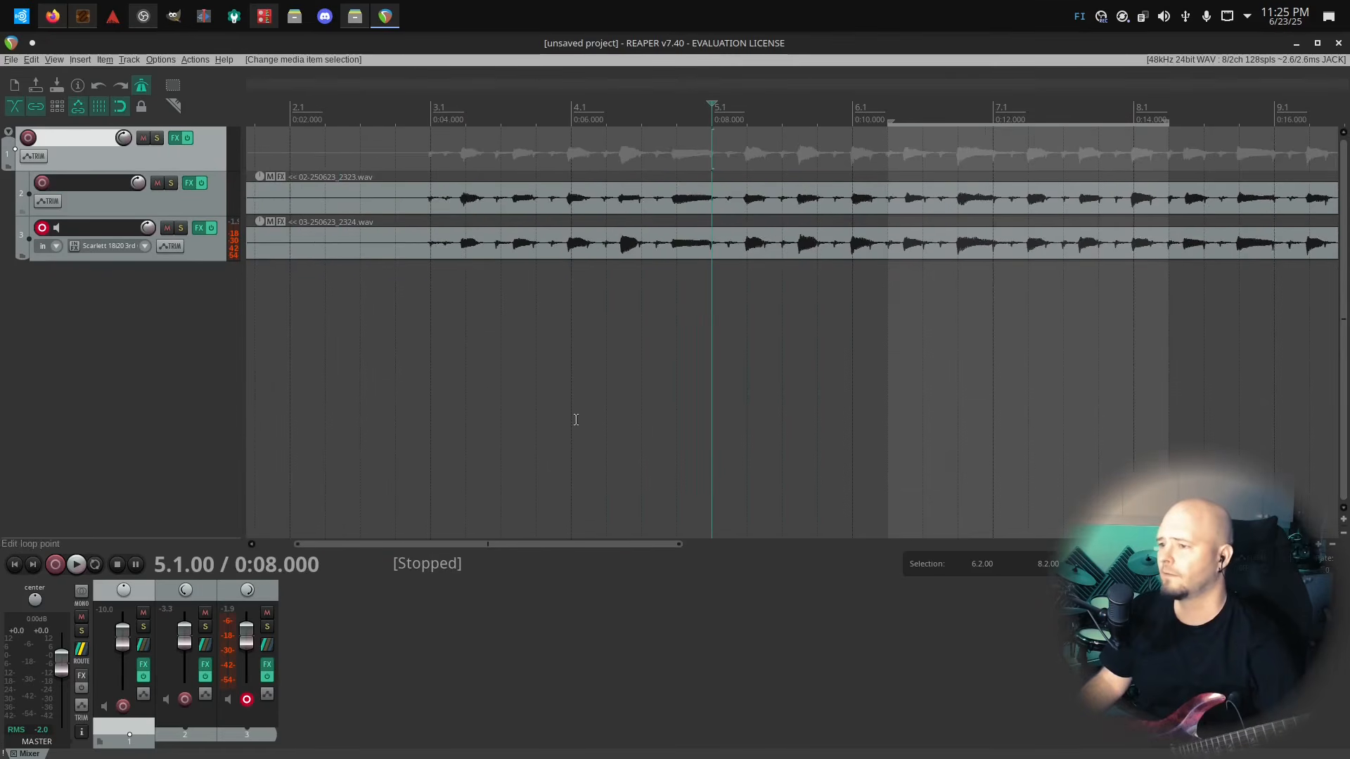
{"action": "scroll", "coordinate": [546, 403], "scroll_direction": "up", "scroll_amount": 2}
{"action": "left_click_drag", "start_coordinate": [536, 544], "coordinate": [246, 464]}
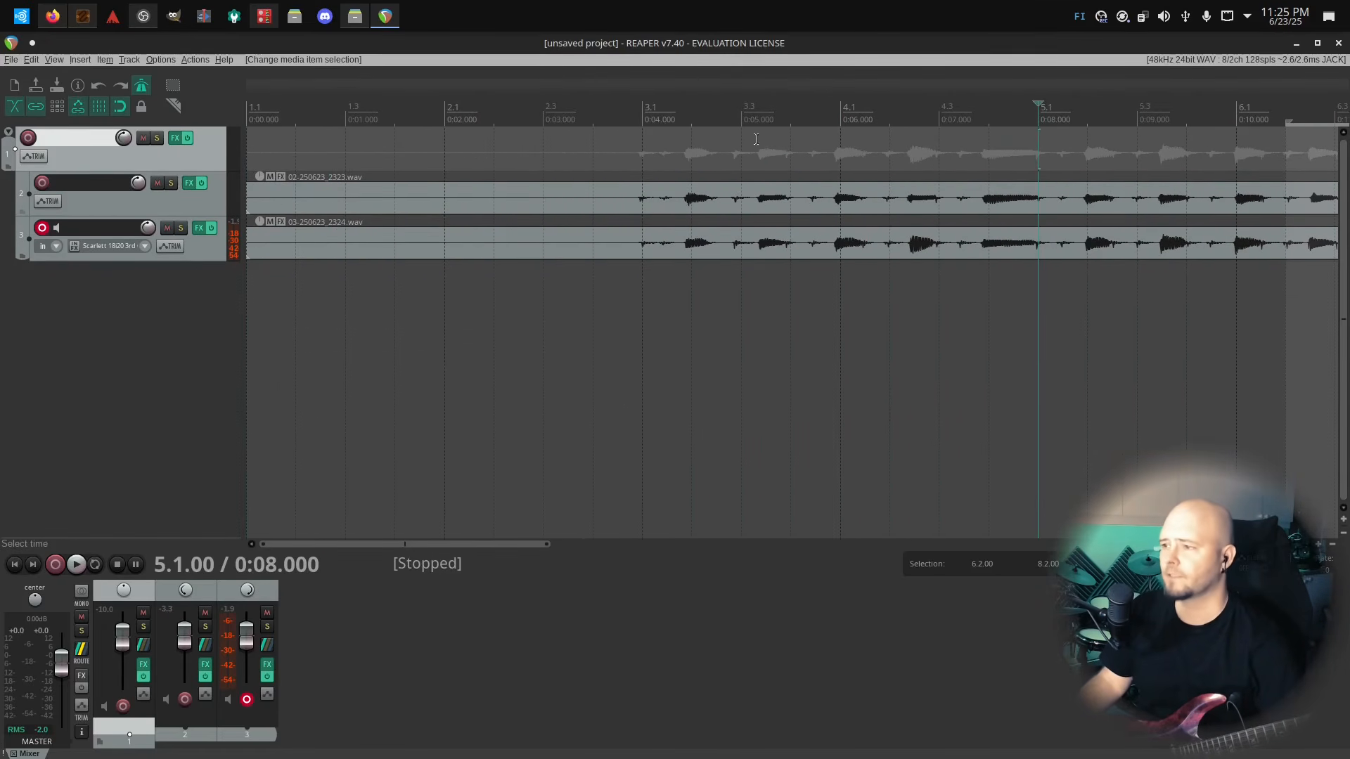
{"action": "right_click", "coordinate": [303, 144]}
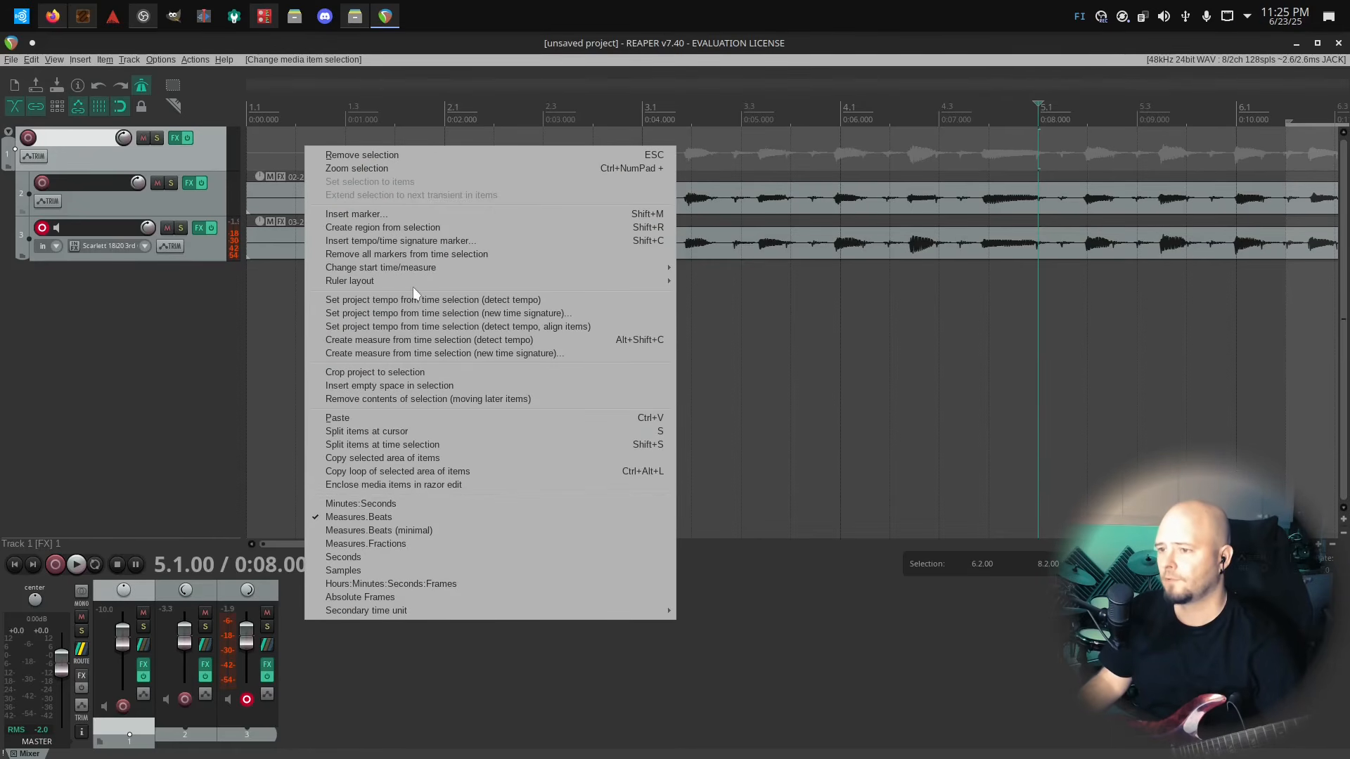
{"action": "left_click", "coordinate": [133, 384]}
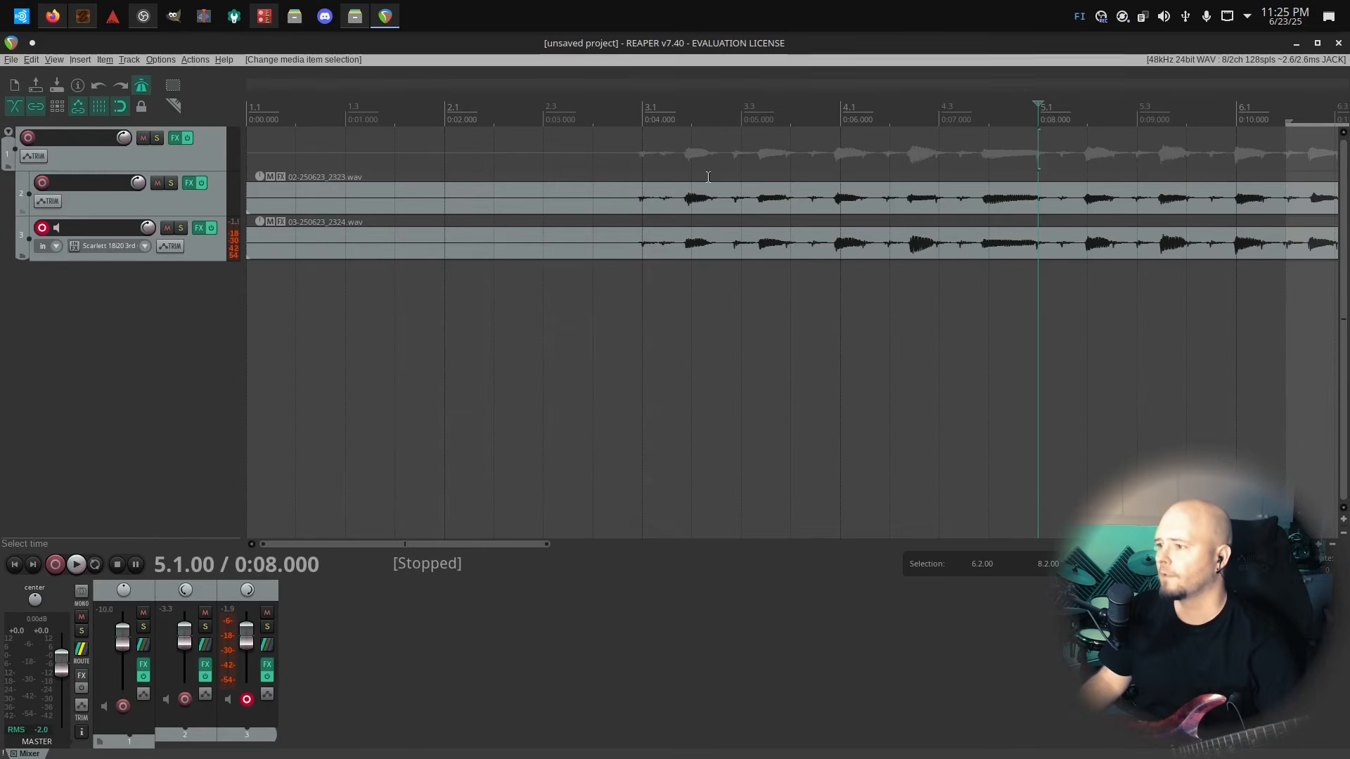
{"action": "scroll", "coordinate": [745, 170], "scroll_direction": "up", "scroll_amount": 2}
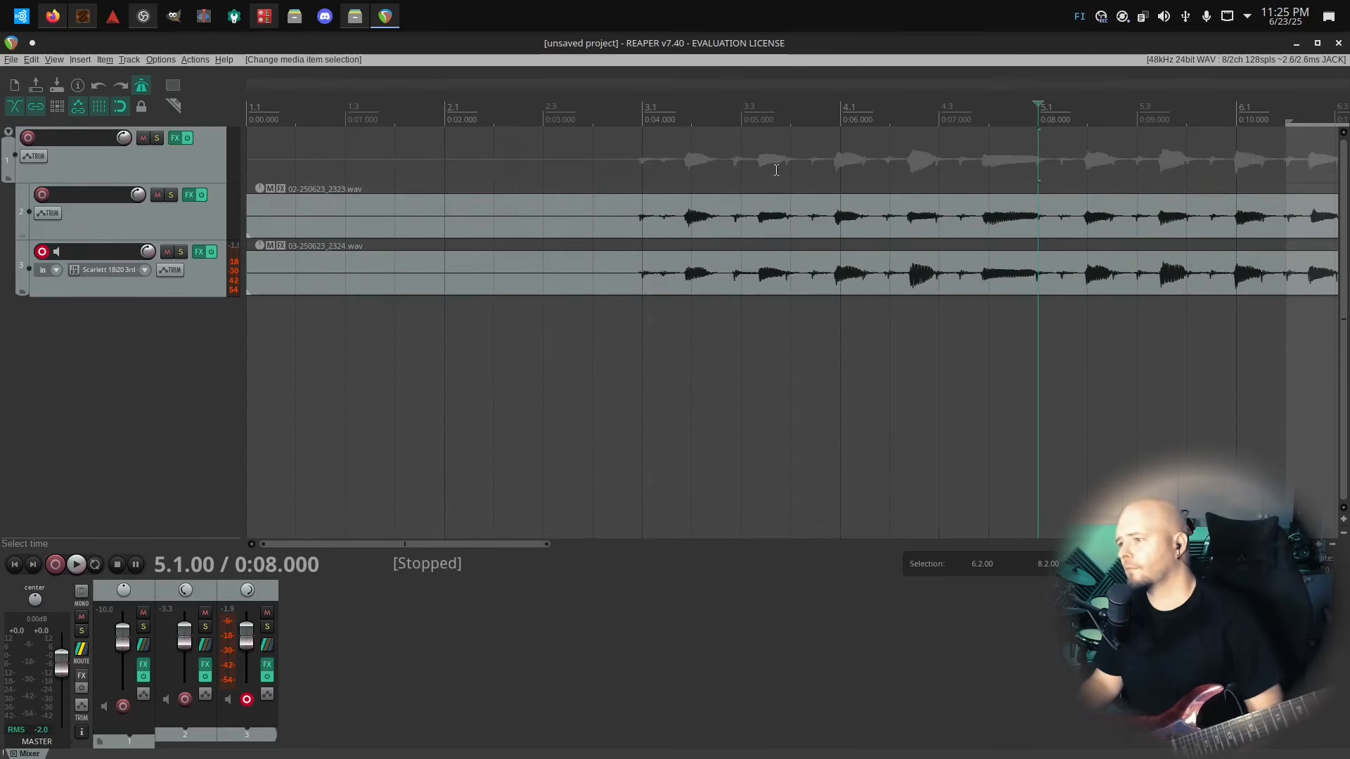
{"action": "scroll", "coordinate": [776, 170], "scroll_direction": "up", "scroll_amount": 1}
{"action": "scroll", "coordinate": [592, 318], "scroll_direction": "up", "scroll_amount": 3}
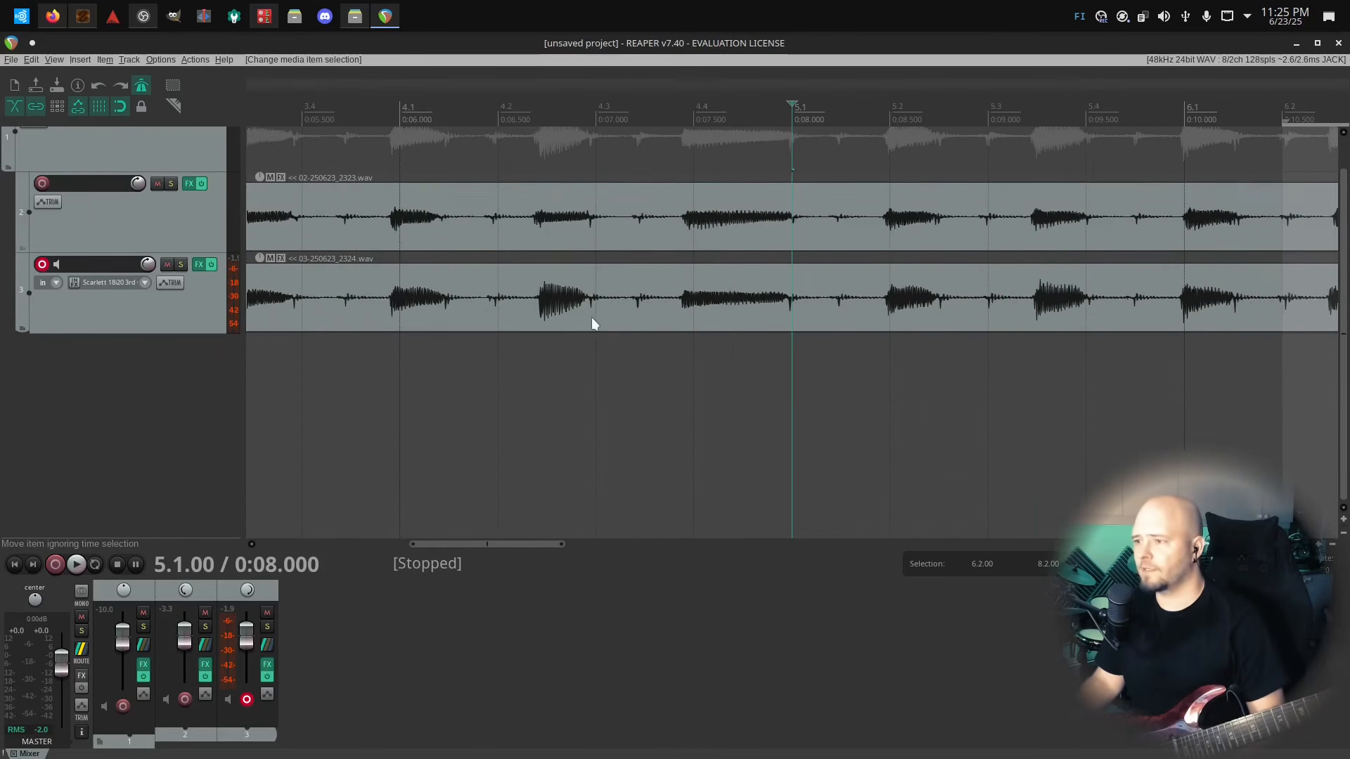
{"action": "mouse_move", "coordinate": [508, 543]}
{"action": "left_mouse_down"}
{"action": "mouse_move", "coordinate": [365, 558]}
{"action": "mouse_move", "coordinate": [504, 551]}
{"action": "left_mouse_up"}
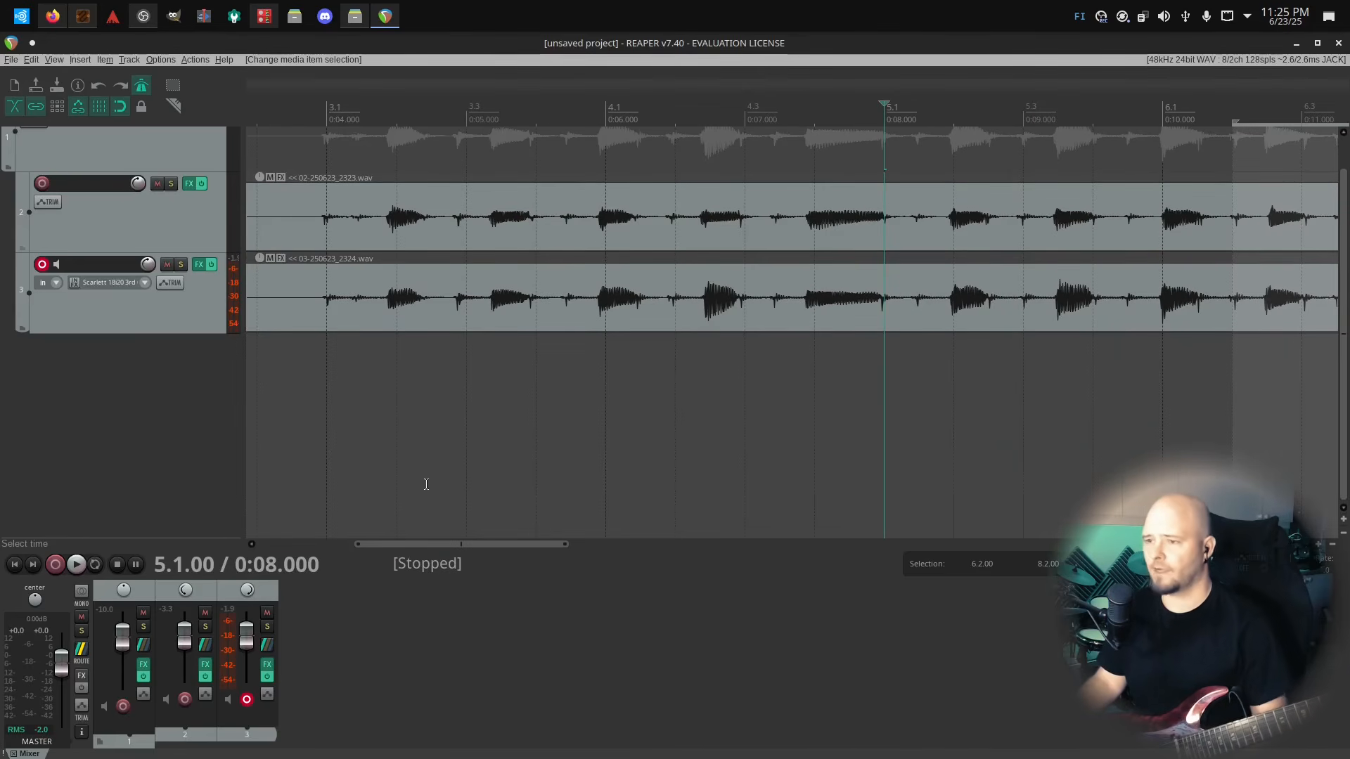
{"action": "scroll", "coordinate": [408, 316], "scroll_direction": "up", "scroll_amount": 1}
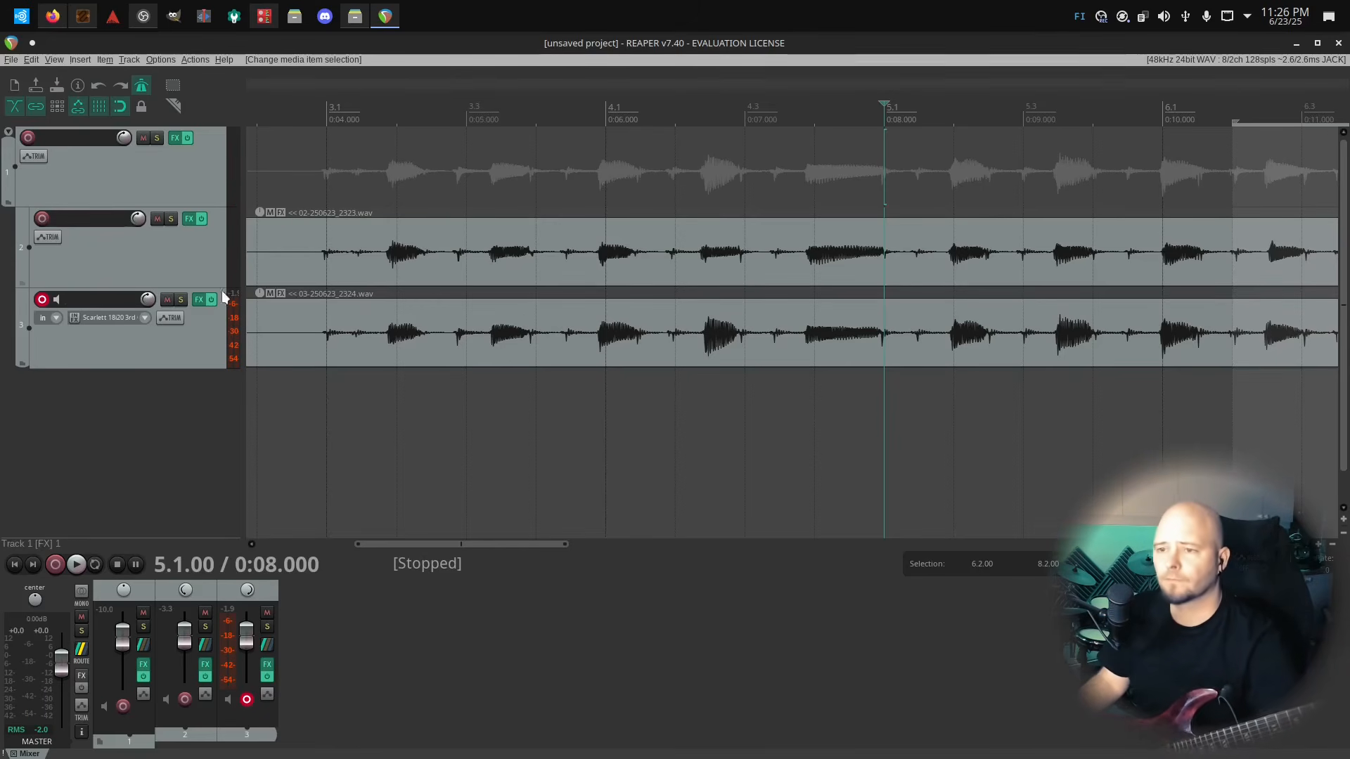
Disarm track 3, arm the folder track for recording, and set its record mode to input with forced stereo
{"action": "left_click", "coordinate": [40, 303]}
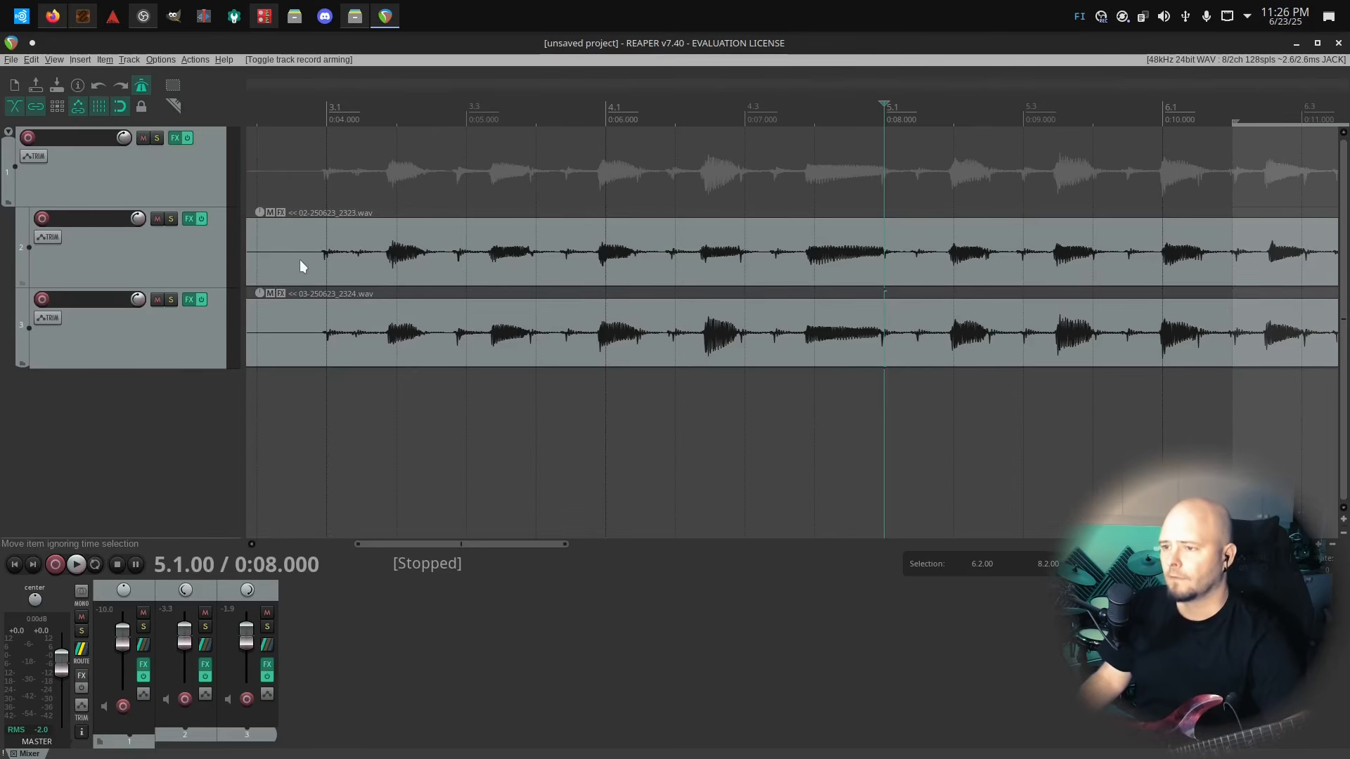
{"action": "left_click", "coordinate": [56, 180]}
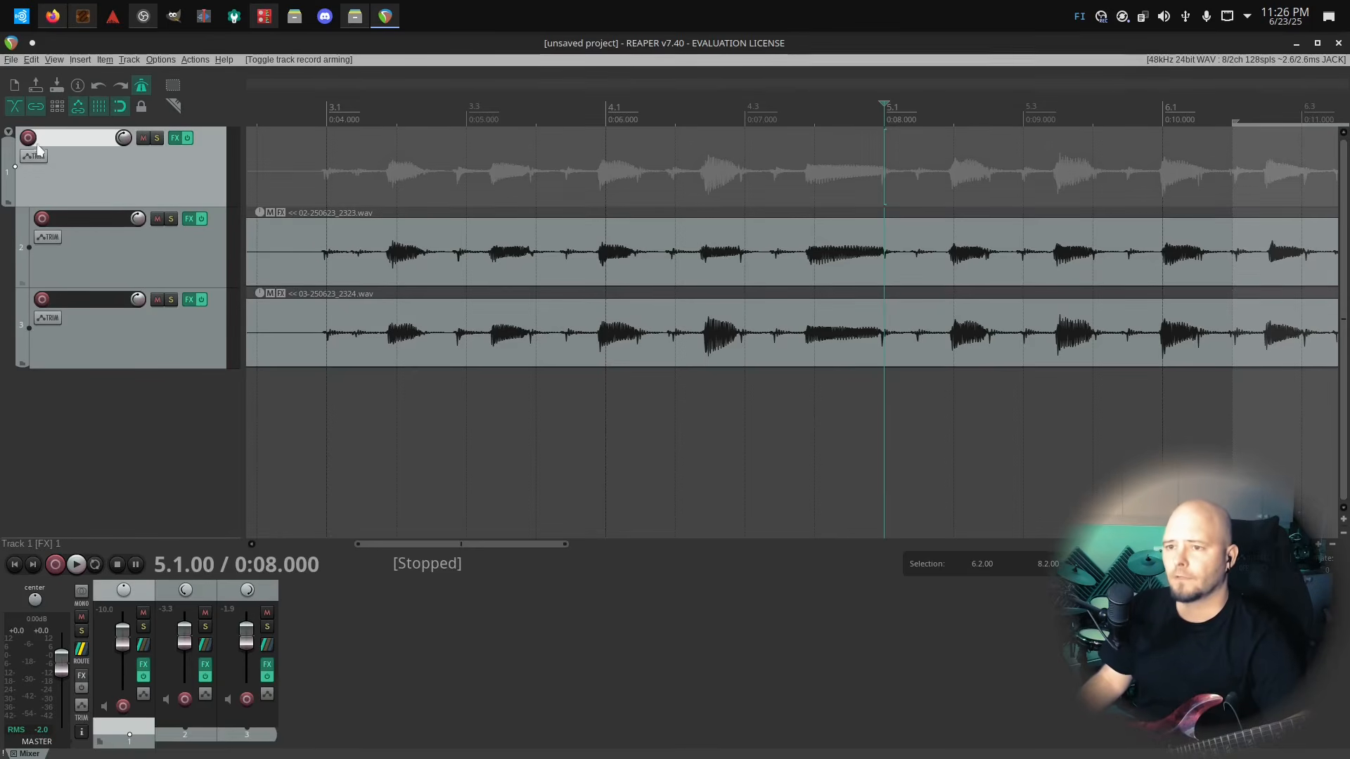
{"action": "left_click", "coordinate": [29, 139]}
{"action": "left_click", "coordinate": [41, 157]}
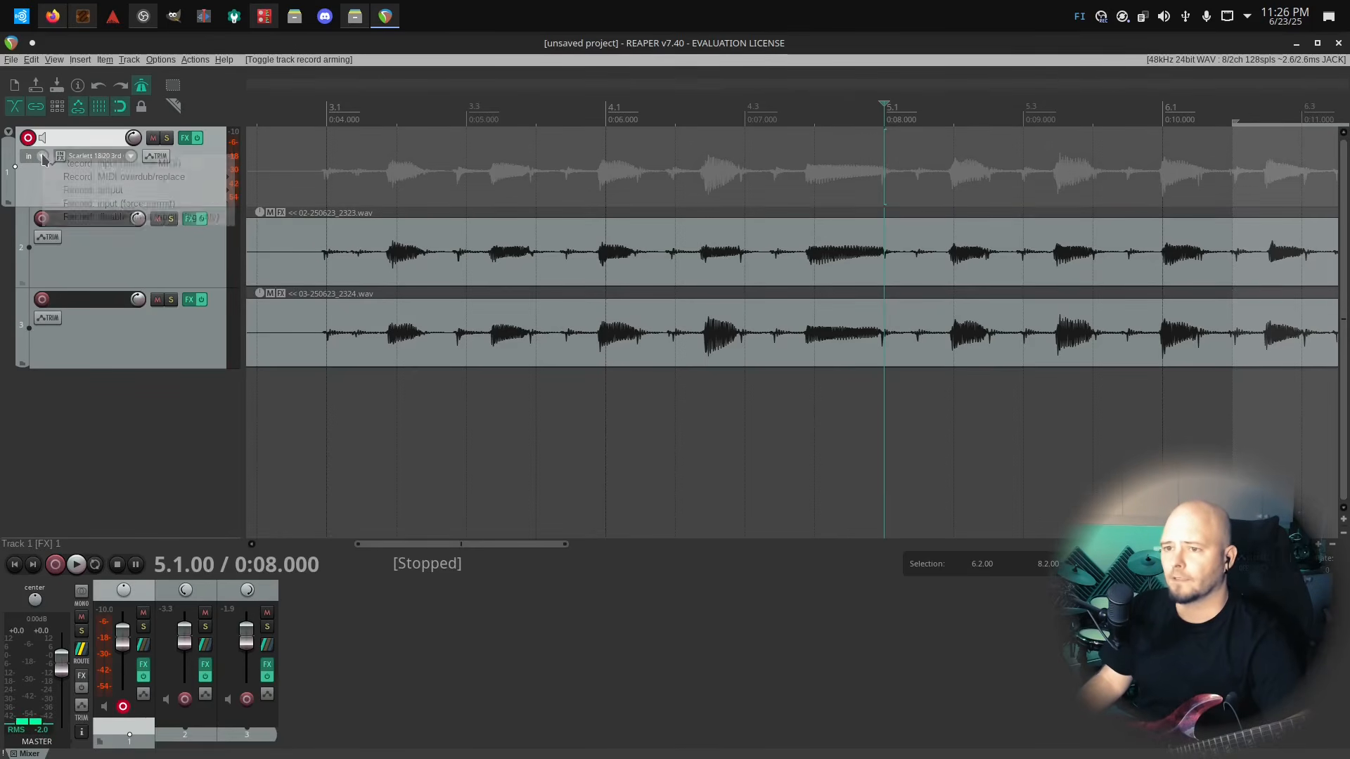
{"action": "mouse_move", "coordinate": [111, 209]}
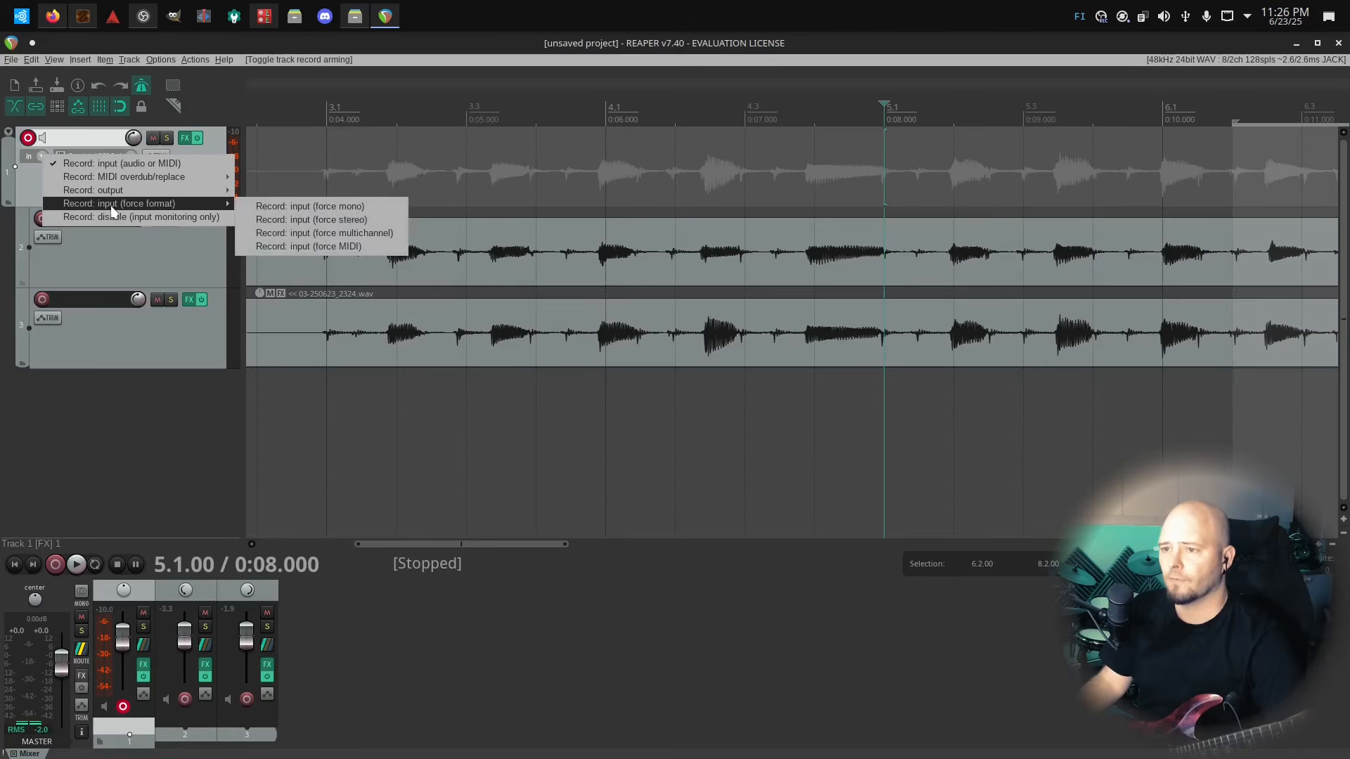
{"action": "left_click", "coordinate": [390, 221]}
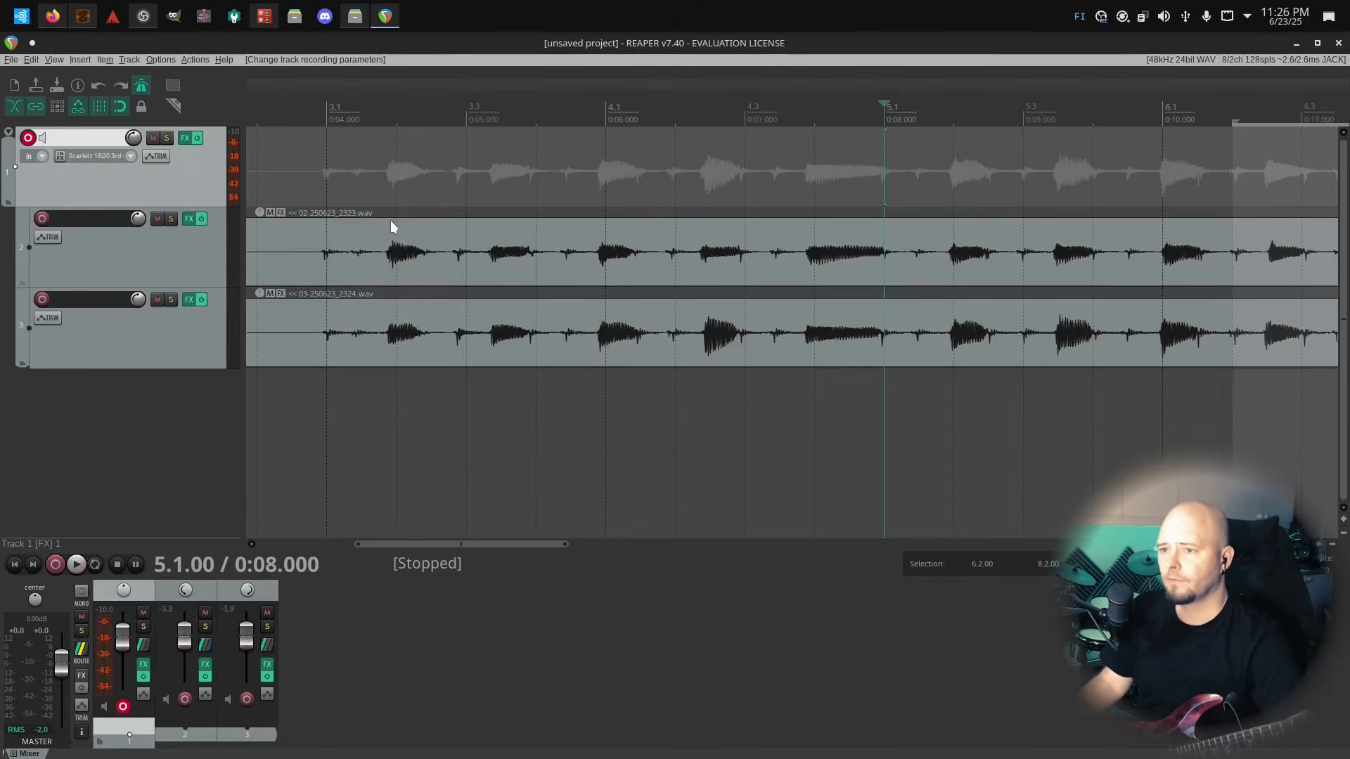
Check the folder track's record-mode and input choices, then set its record mode to input (audio or MIDI)
{"action": "left_click", "coordinate": [44, 157]}
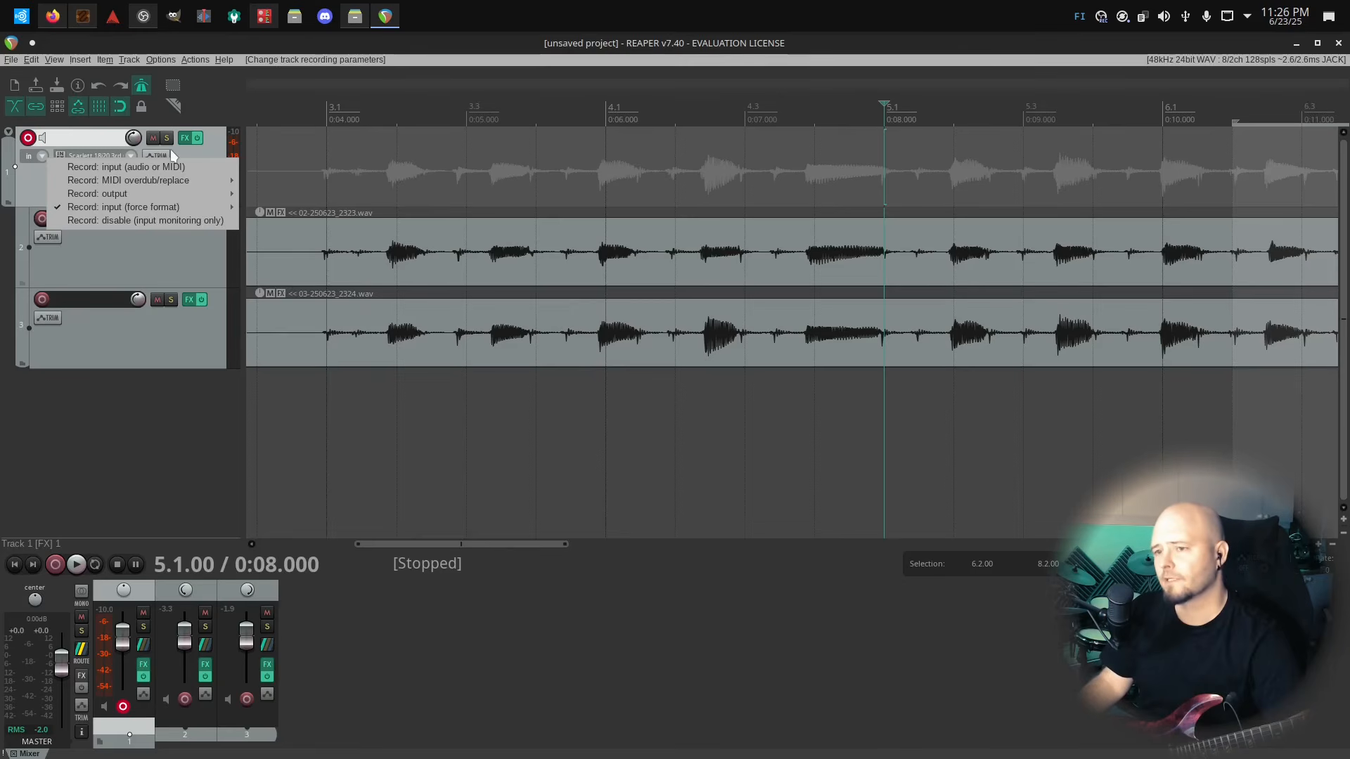
{"action": "mouse_move", "coordinate": [150, 196]}
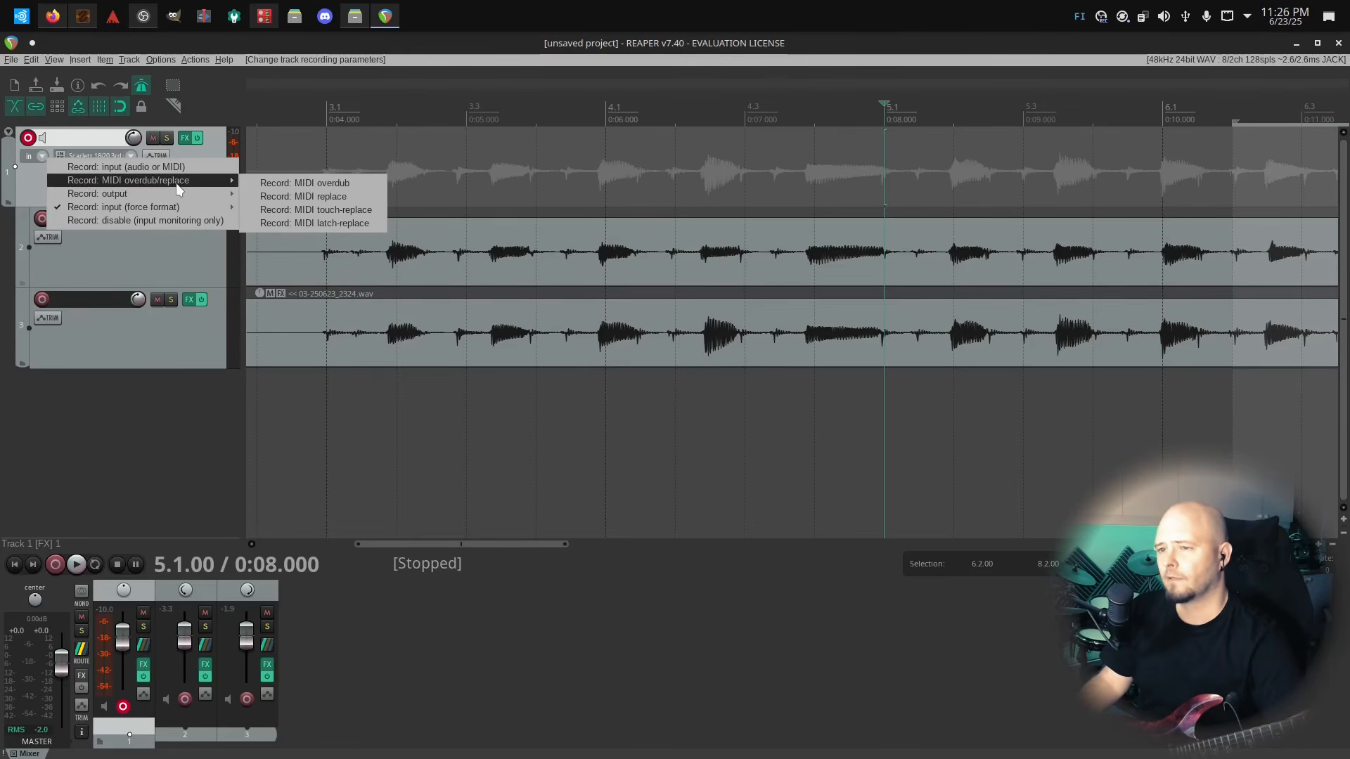
{"action": "left_click", "coordinate": [105, 166]}
{"action": "left_click", "coordinate": [119, 154]}
{"action": "mouse_move", "coordinate": [130, 162]}
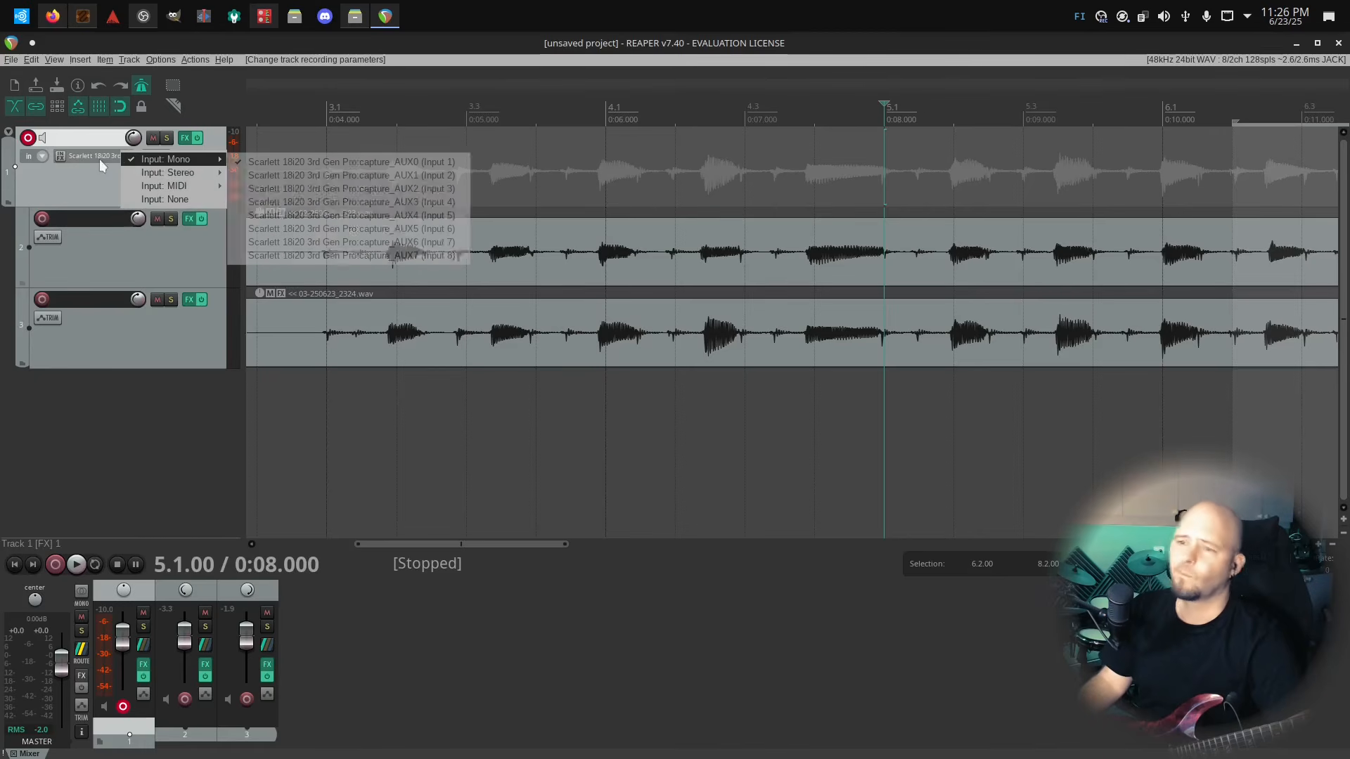
{"action": "left_click", "coordinate": [64, 174]}
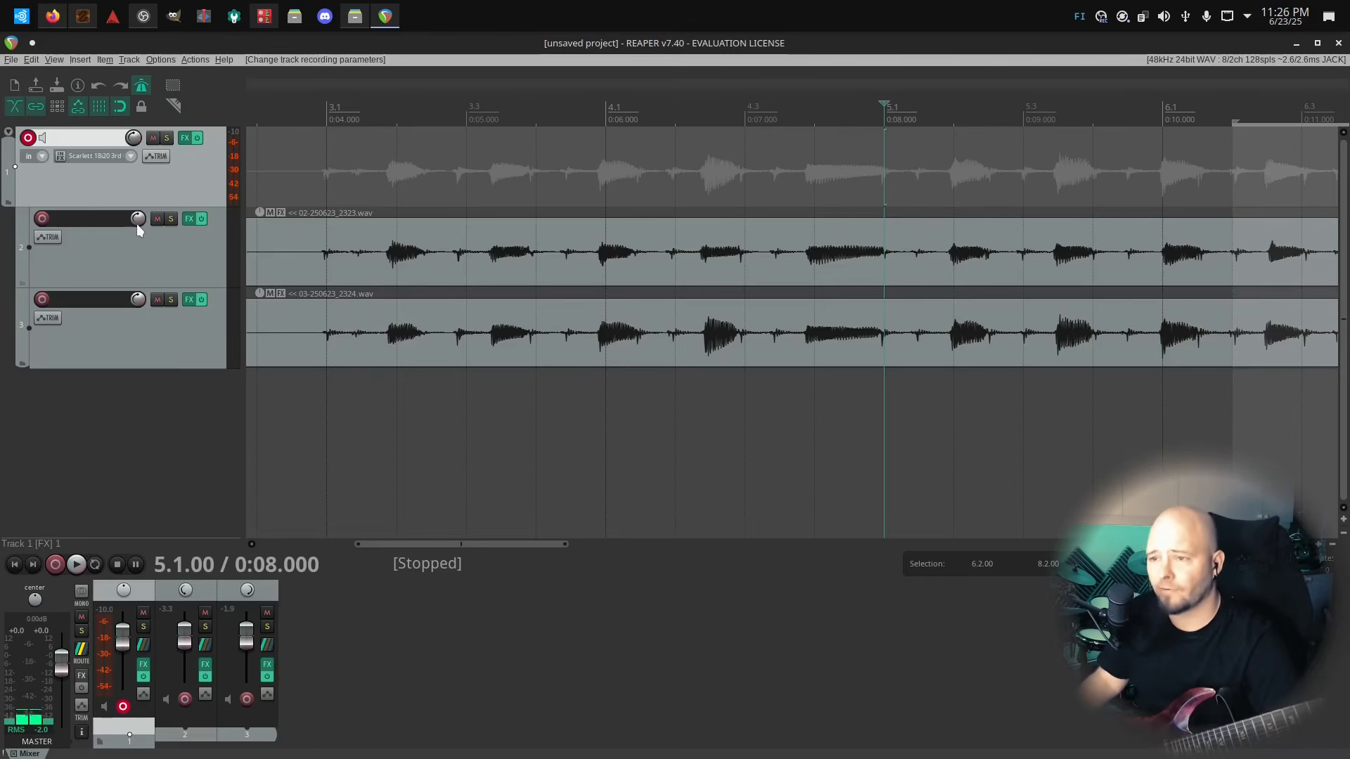
{"action": "left_click", "coordinate": [41, 161]}
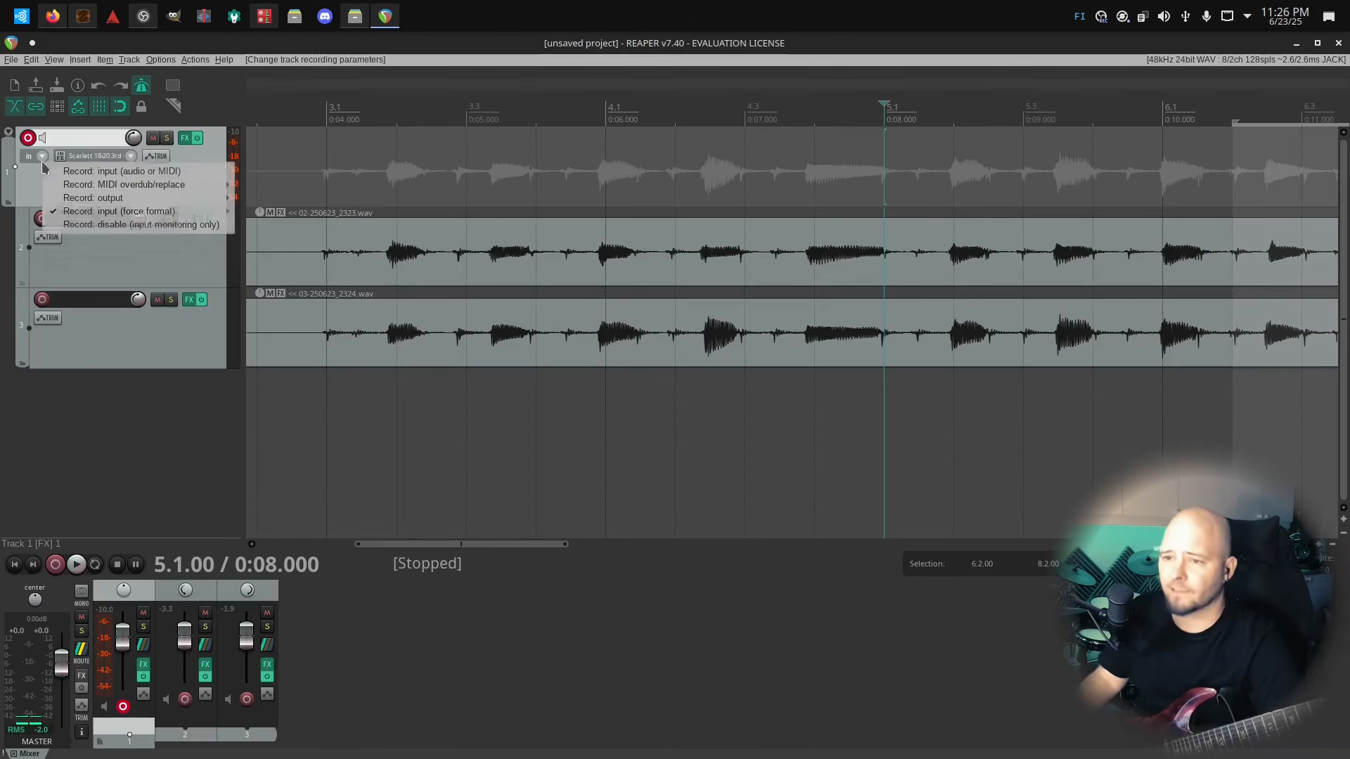
{"action": "left_click", "coordinate": [84, 173]}
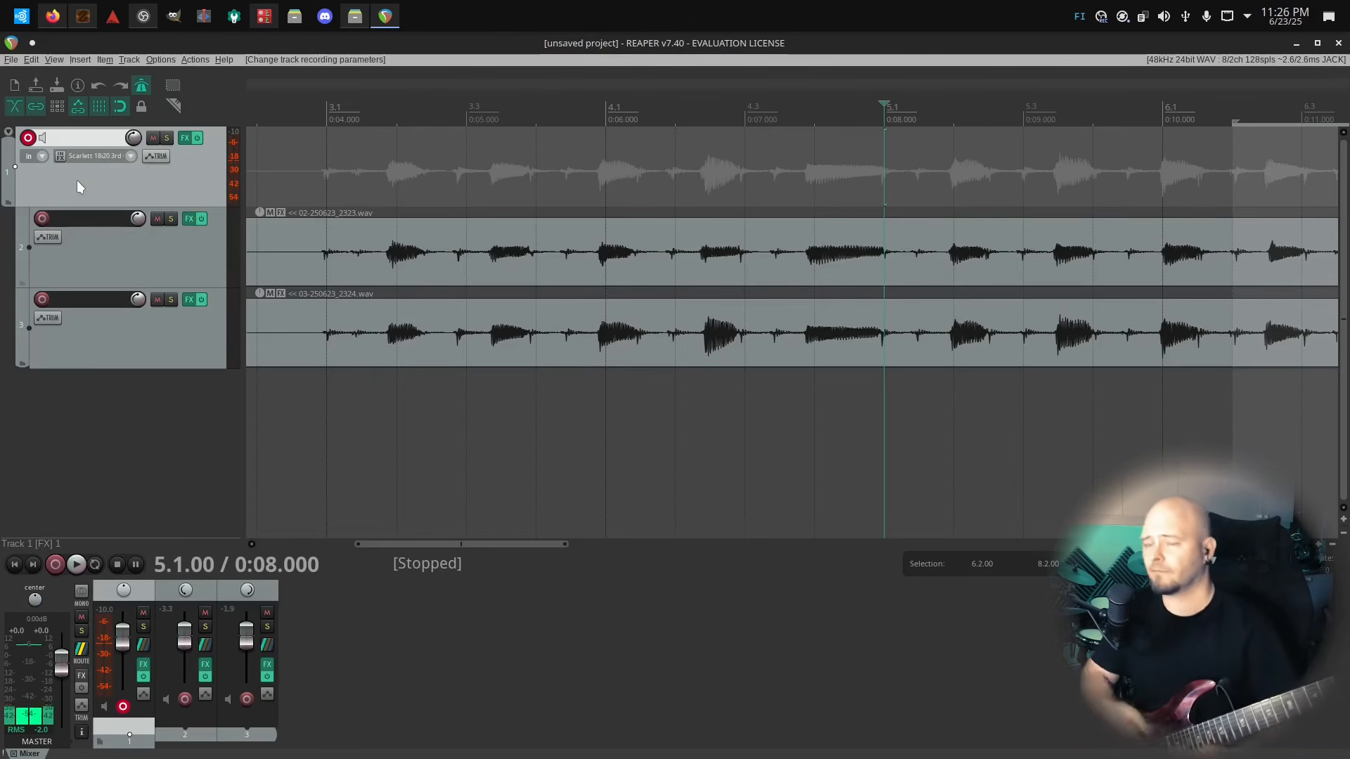
Record a short test take on the folder track from 5.1.00, save it, and play the project from 5.3.00
{"action": "left_click", "coordinate": [49, 570]}
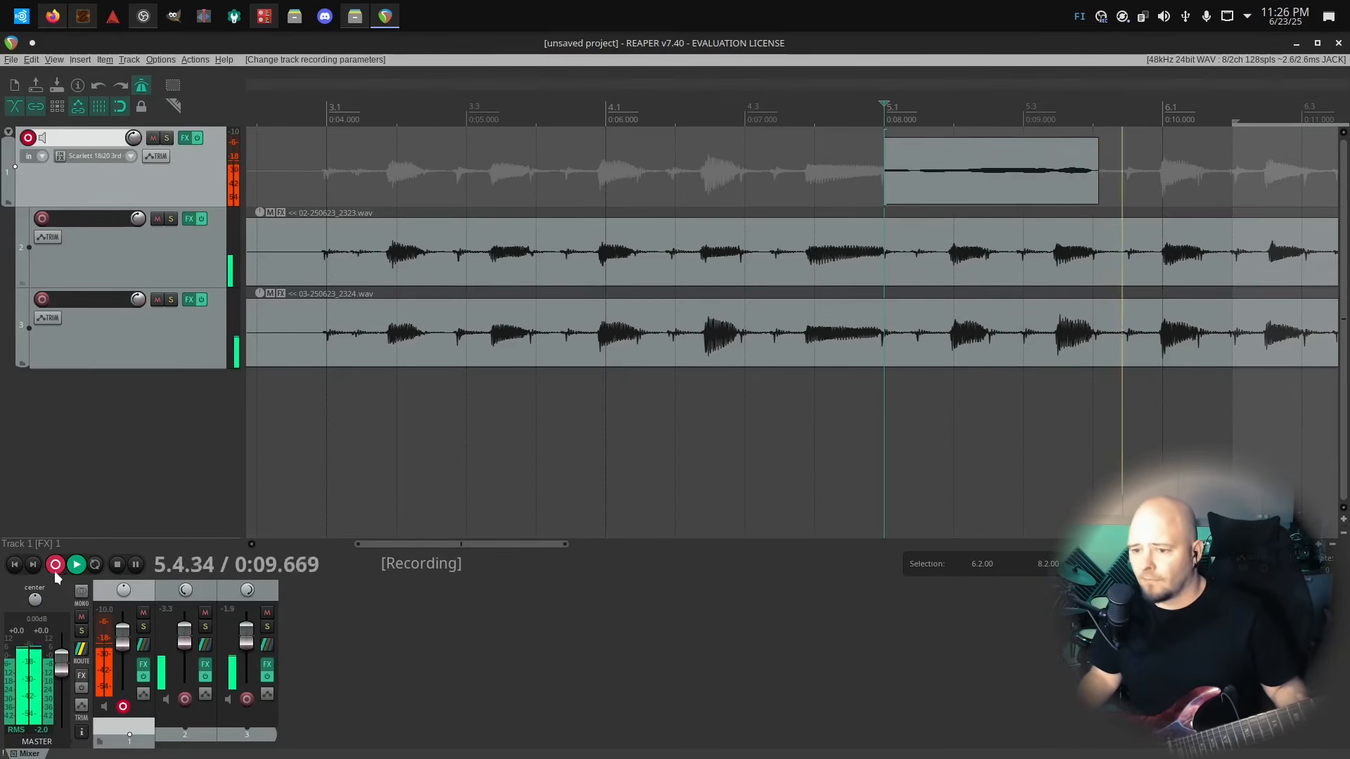
{"action": "left_click", "coordinate": [116, 565]}
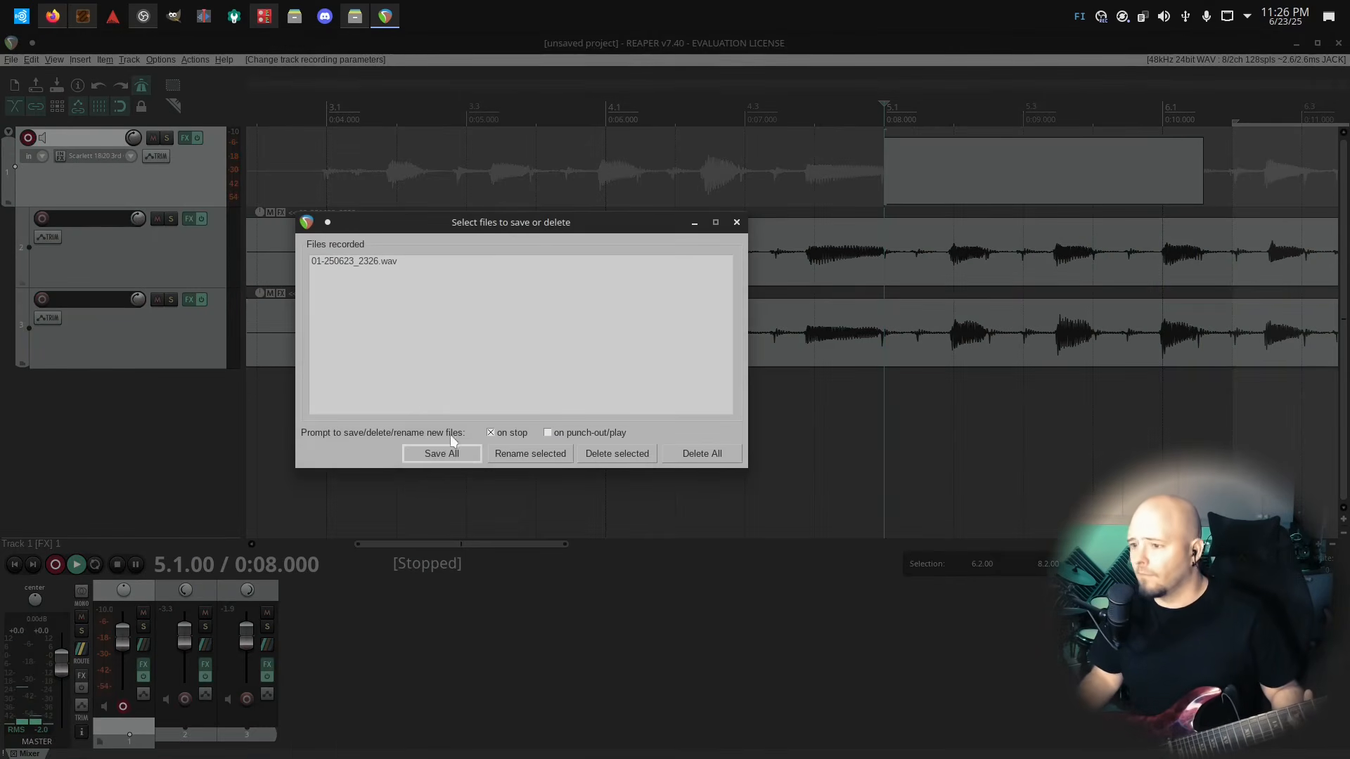
{"action": "left_click", "coordinate": [446, 454]}
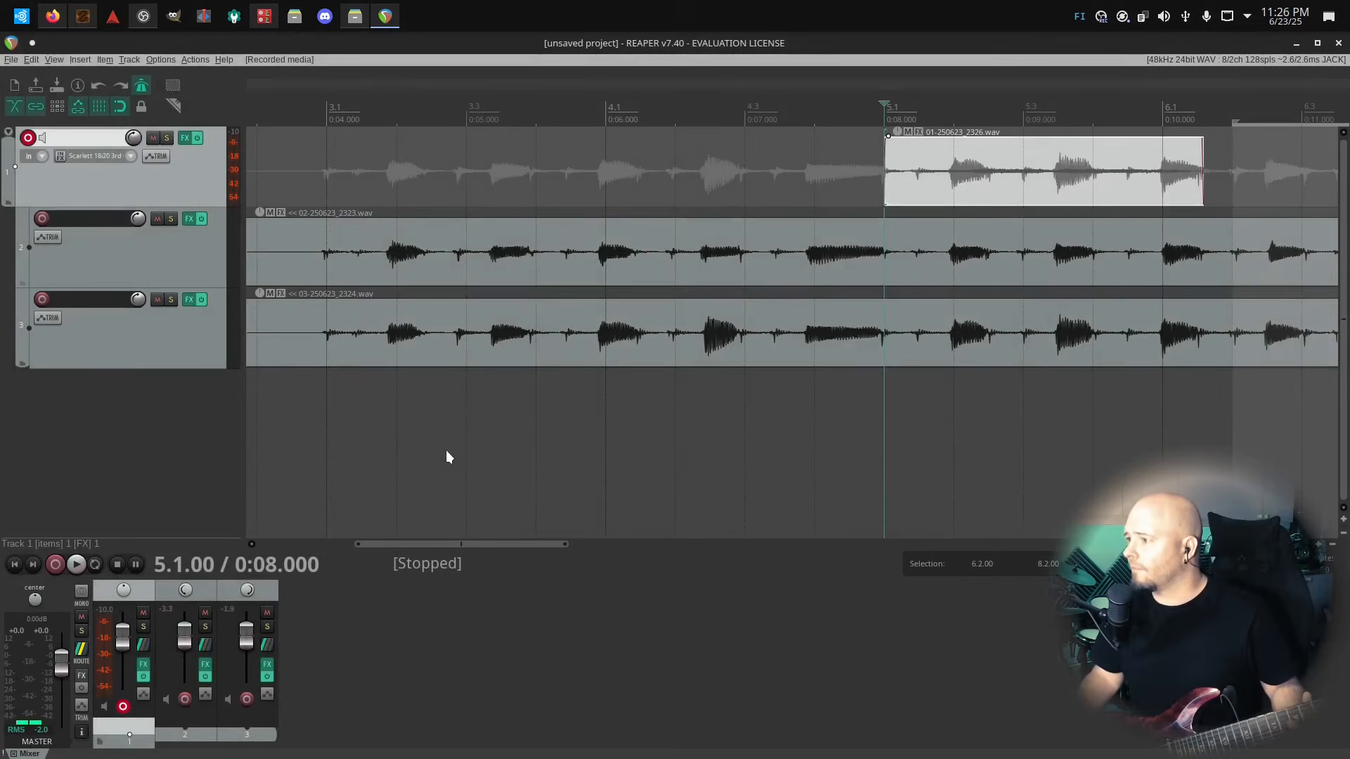
{"action": "left_click", "coordinate": [993, 149]}
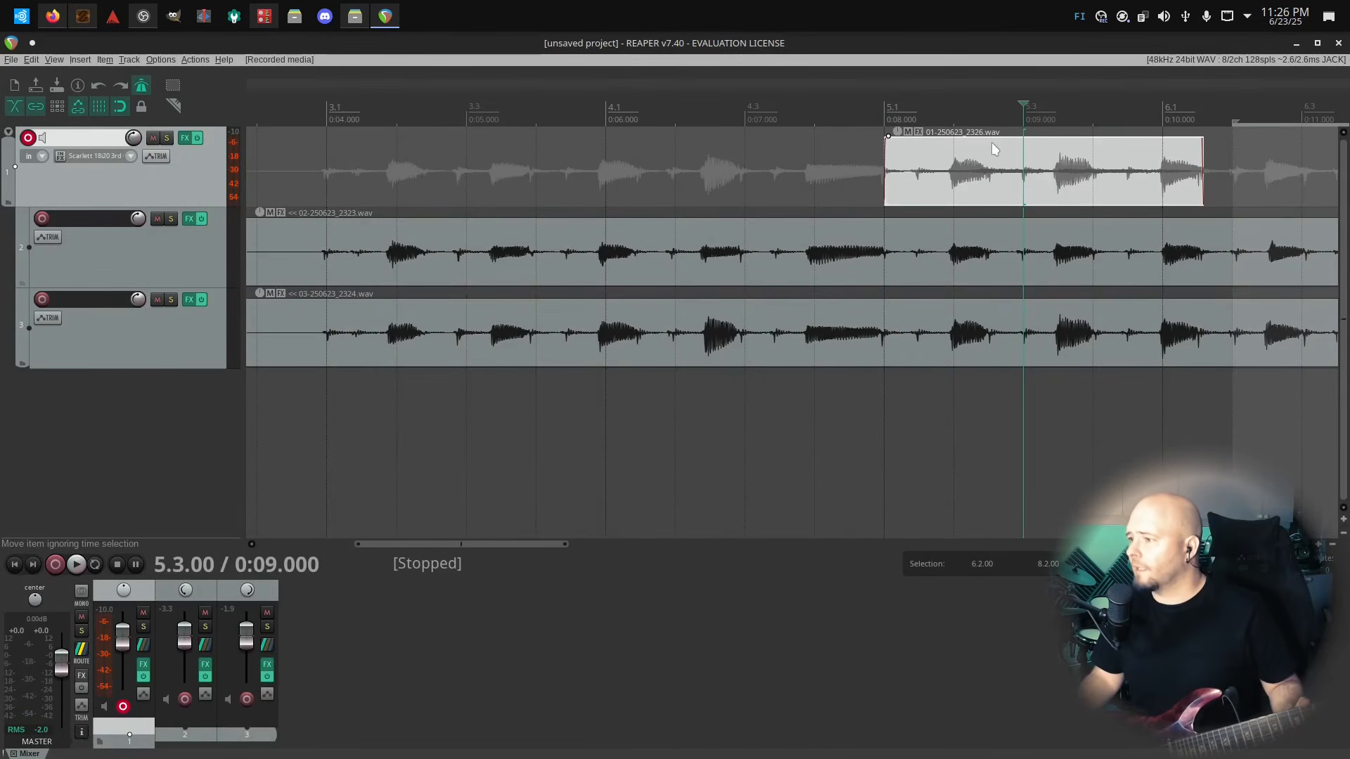
{"action": "key", "text": "space"}
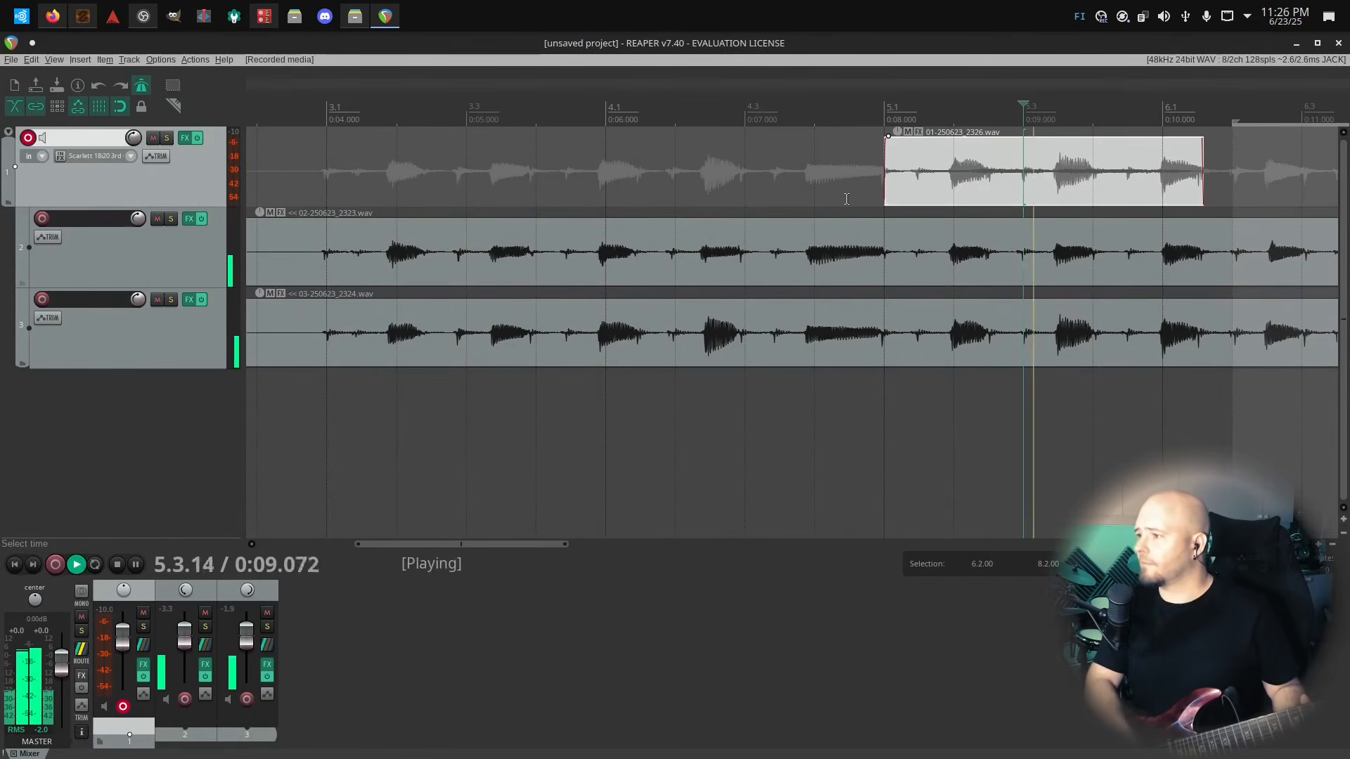
{"action": "key", "text": "space"}
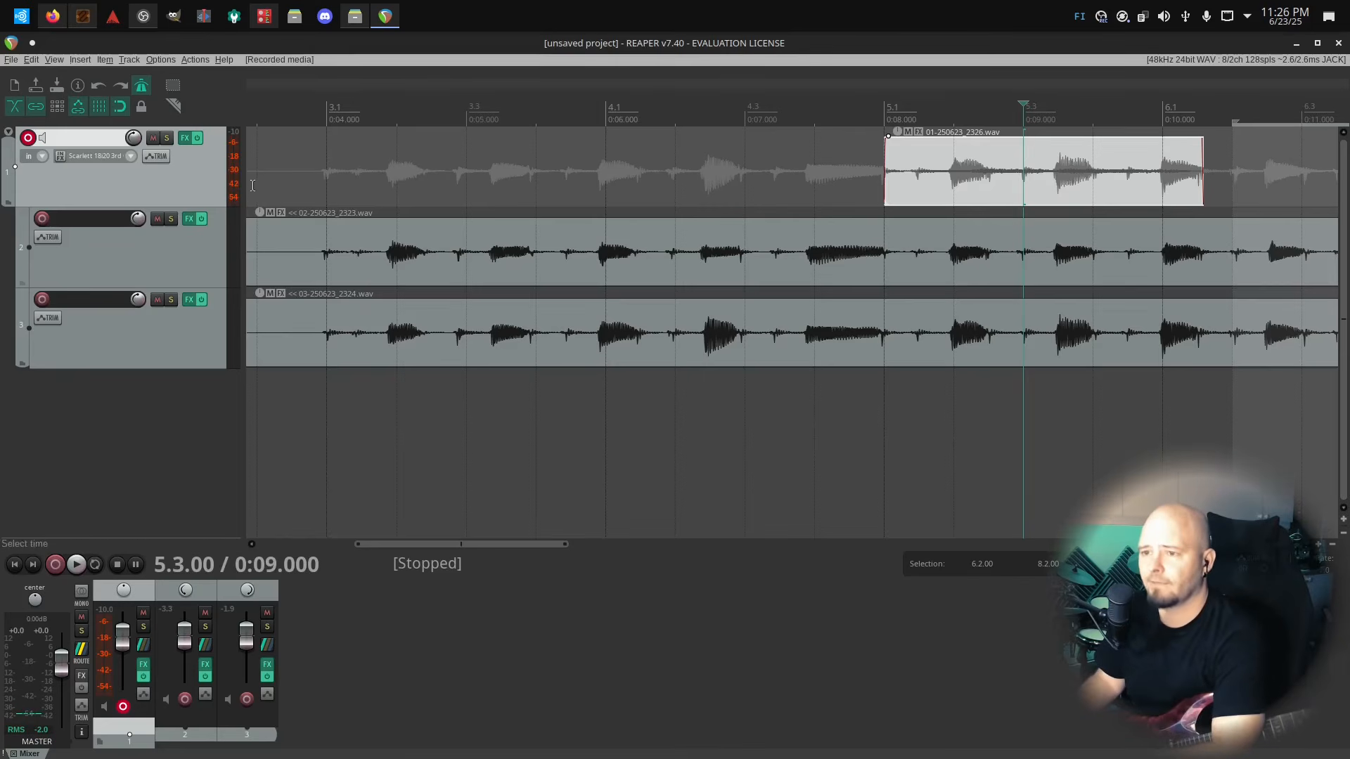
Select the test recording on the folder track and delete it
{"action": "left_click", "coordinate": [188, 264]}
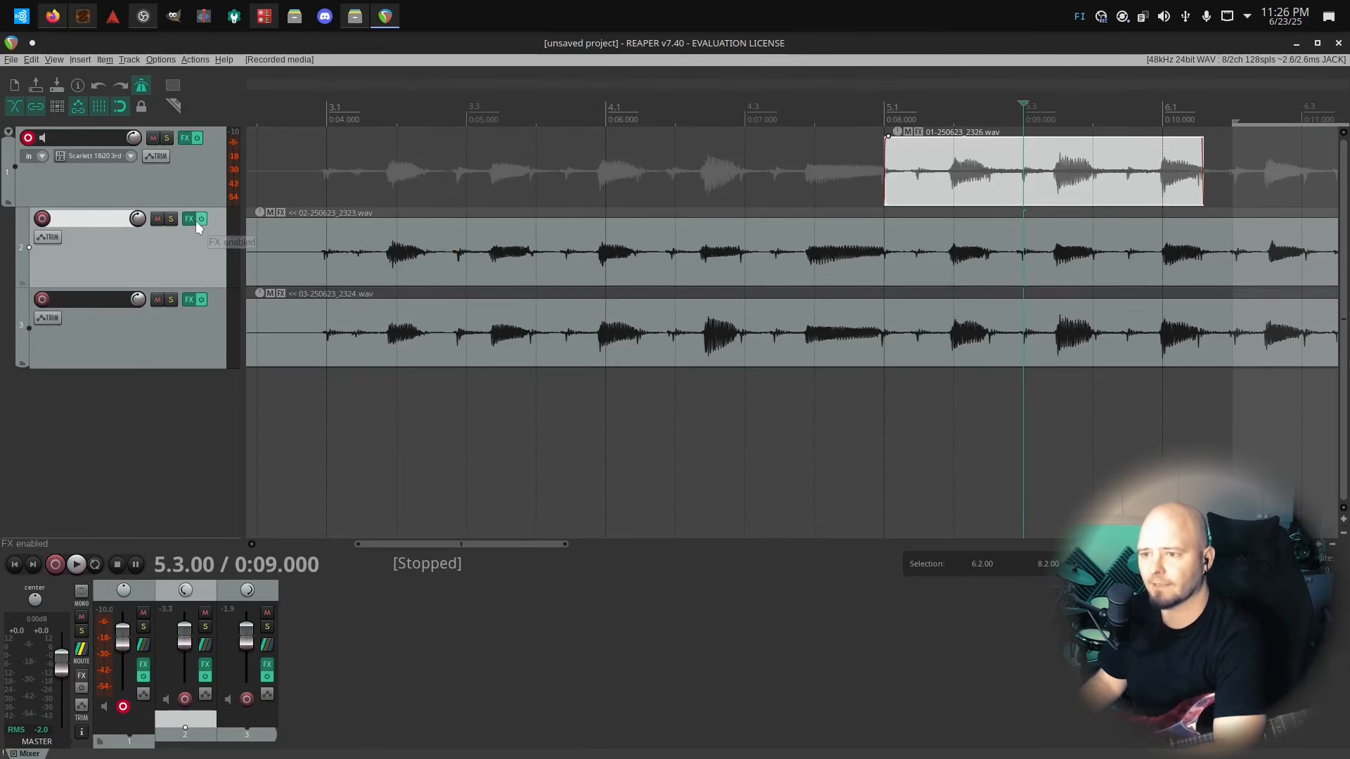
{"action": "left_click", "coordinate": [991, 162]}
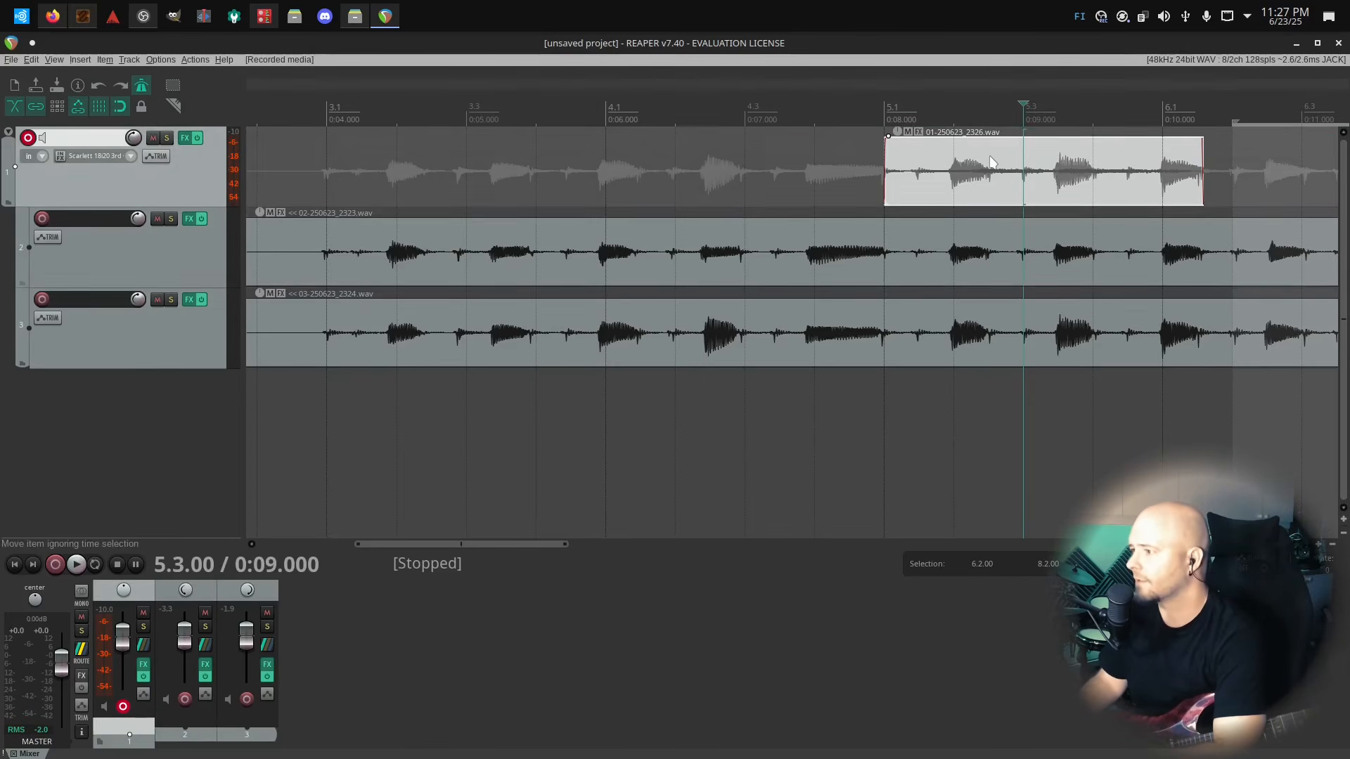
{"action": "left_click", "coordinate": [971, 156]}
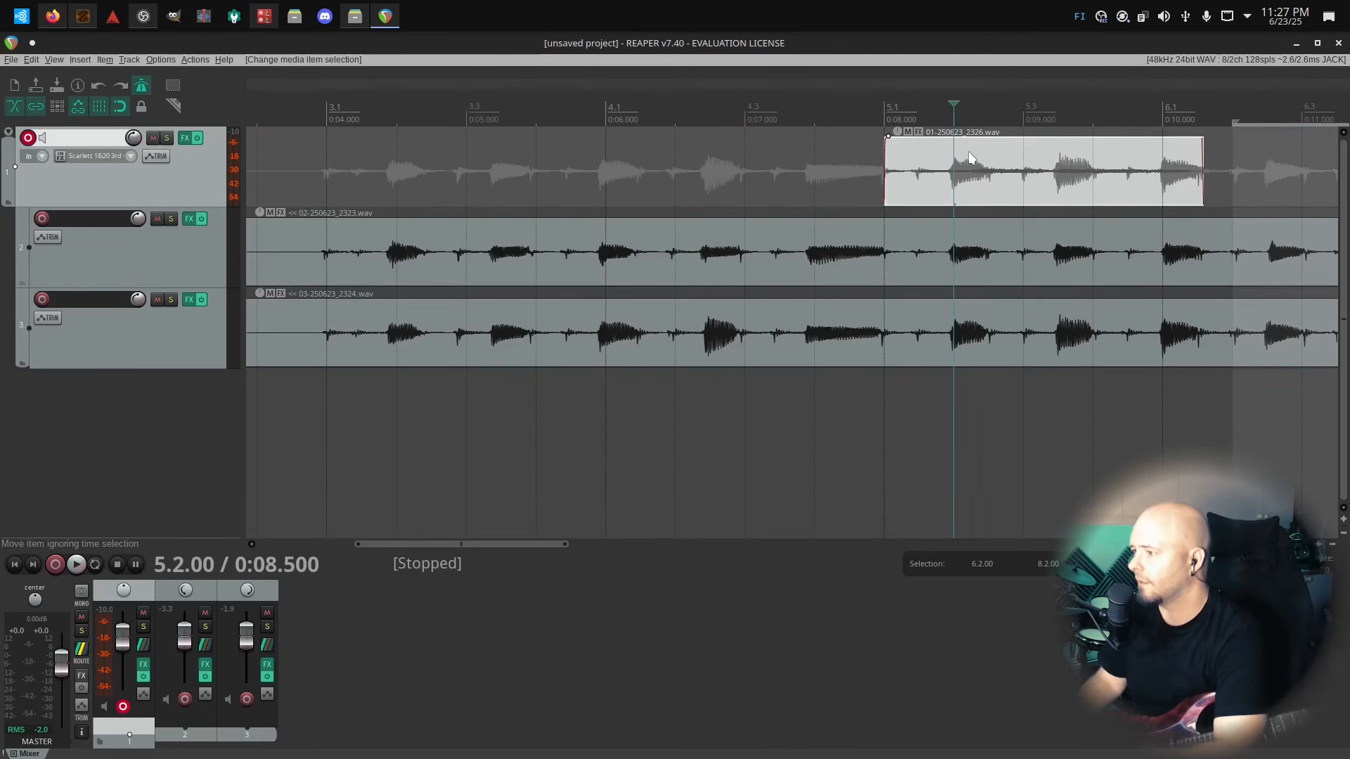
{"action": "key", "text": "Delete"}
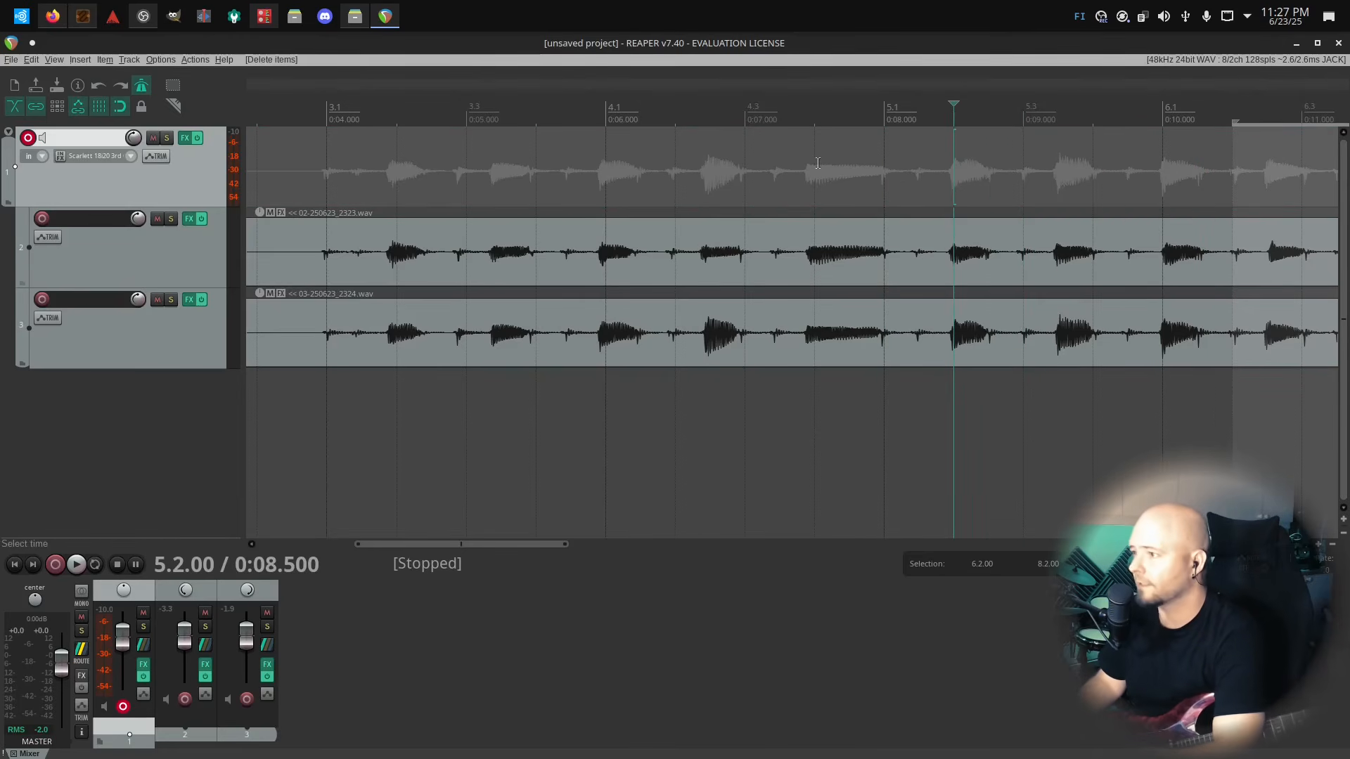
Make a time selection from 1.1.00 to 3.2.00 and place the edit cursor at 3.4.00
{"action": "scroll", "coordinate": [691, 275], "scroll_direction": "down", "scroll_amount": 5}
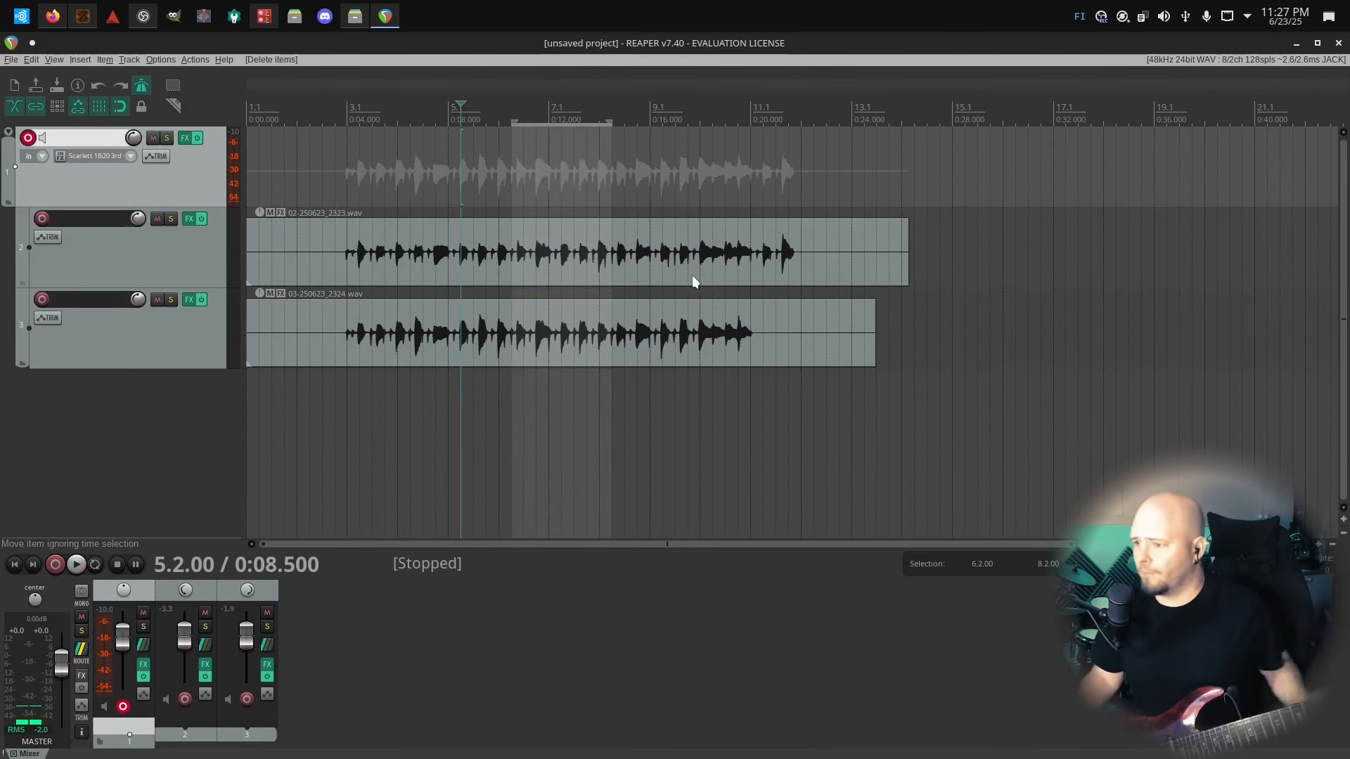
{"action": "left_click_drag", "start_coordinate": [359, 120], "coordinate": [252, 119]}
{"action": "left_click", "coordinate": [385, 121]}
{"action": "left_click", "coordinate": [204, 462]}
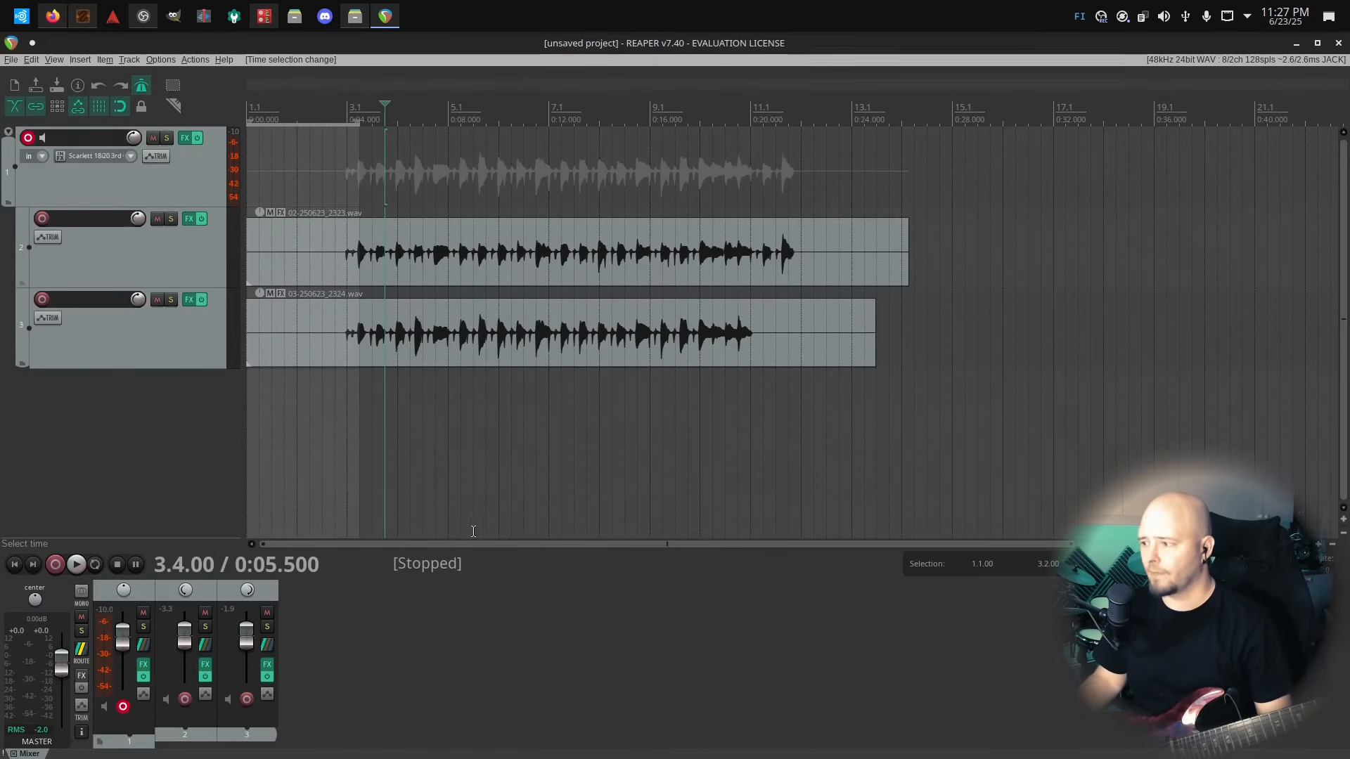
{"action": "left_click", "coordinate": [171, 192]}
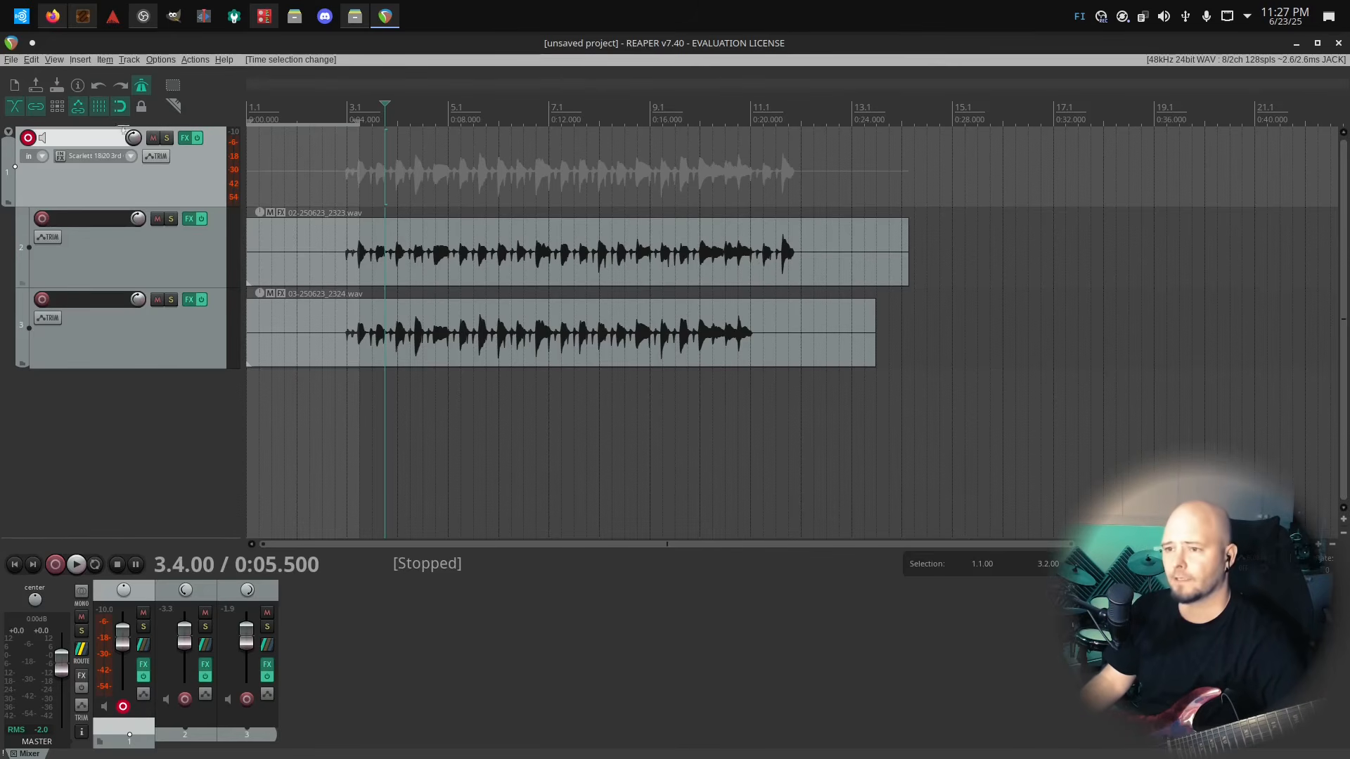
Trim the end of track 2's guitar take to 13.2.00 and increase the folder track's height
{"action": "left_click", "coordinate": [284, 232]}
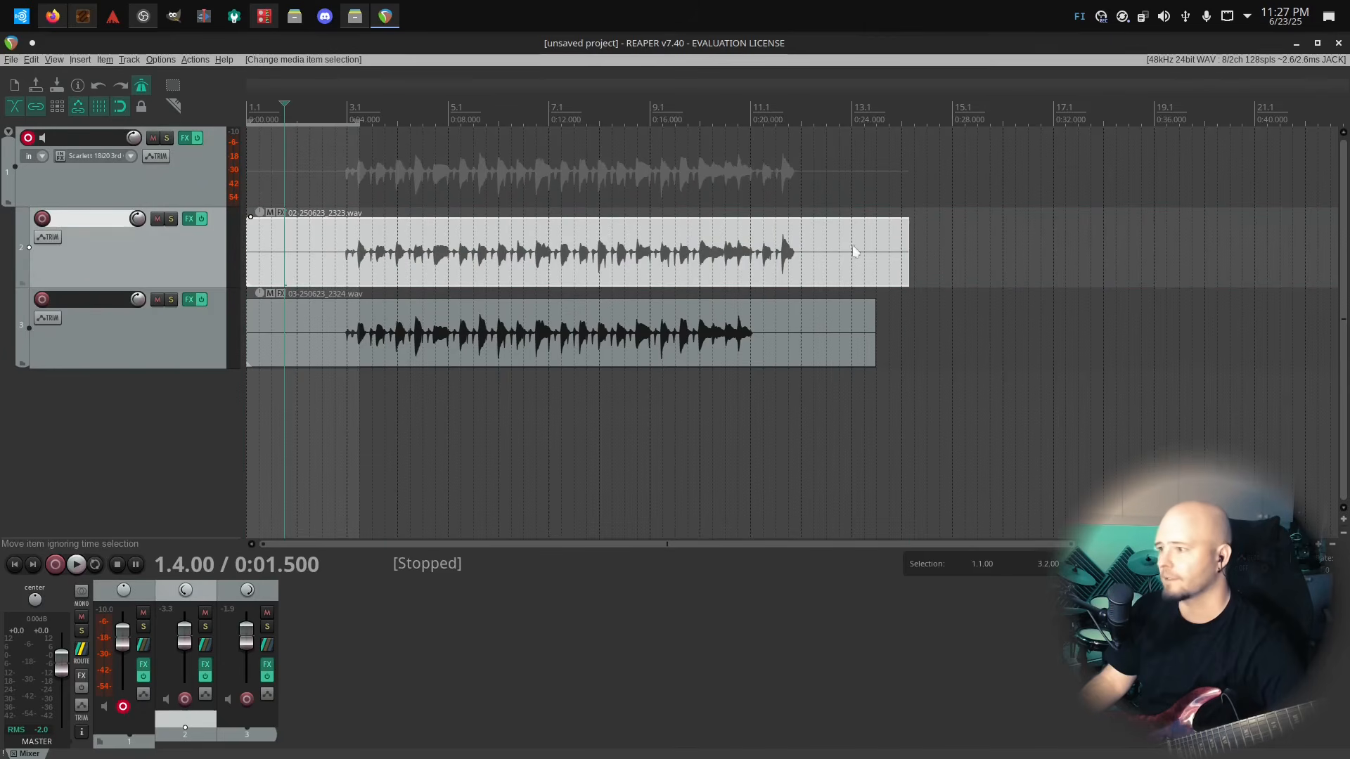
{"action": "left_click_drag", "start_coordinate": [905, 238], "coordinate": [339, 228]}
{"action": "left_click_drag", "start_coordinate": [522, 264], "coordinate": [864, 274]}
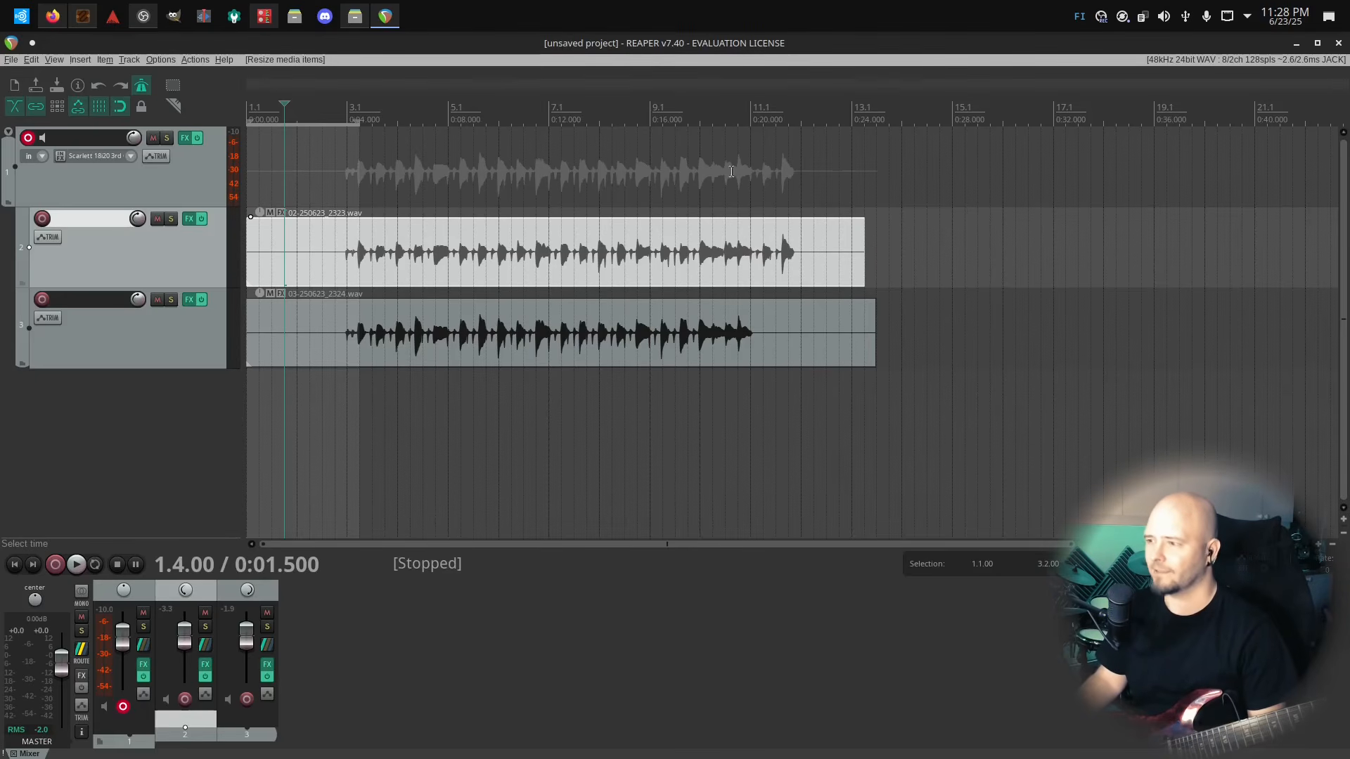
{"action": "left_click_drag", "start_coordinate": [232, 208], "coordinate": [236, 242]}
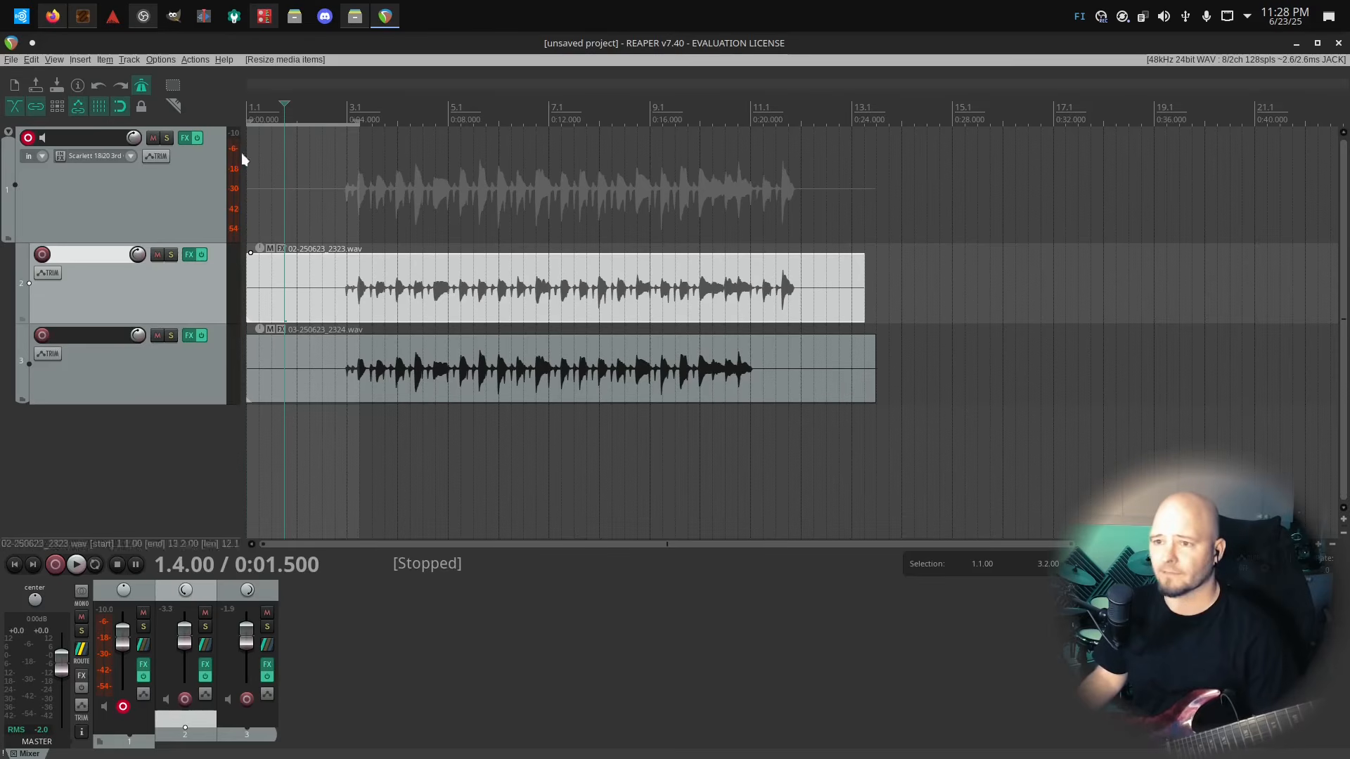
Play both guitar takes from 1.4.00 and look through the available track commands and general options
{"action": "key", "text": "space"}
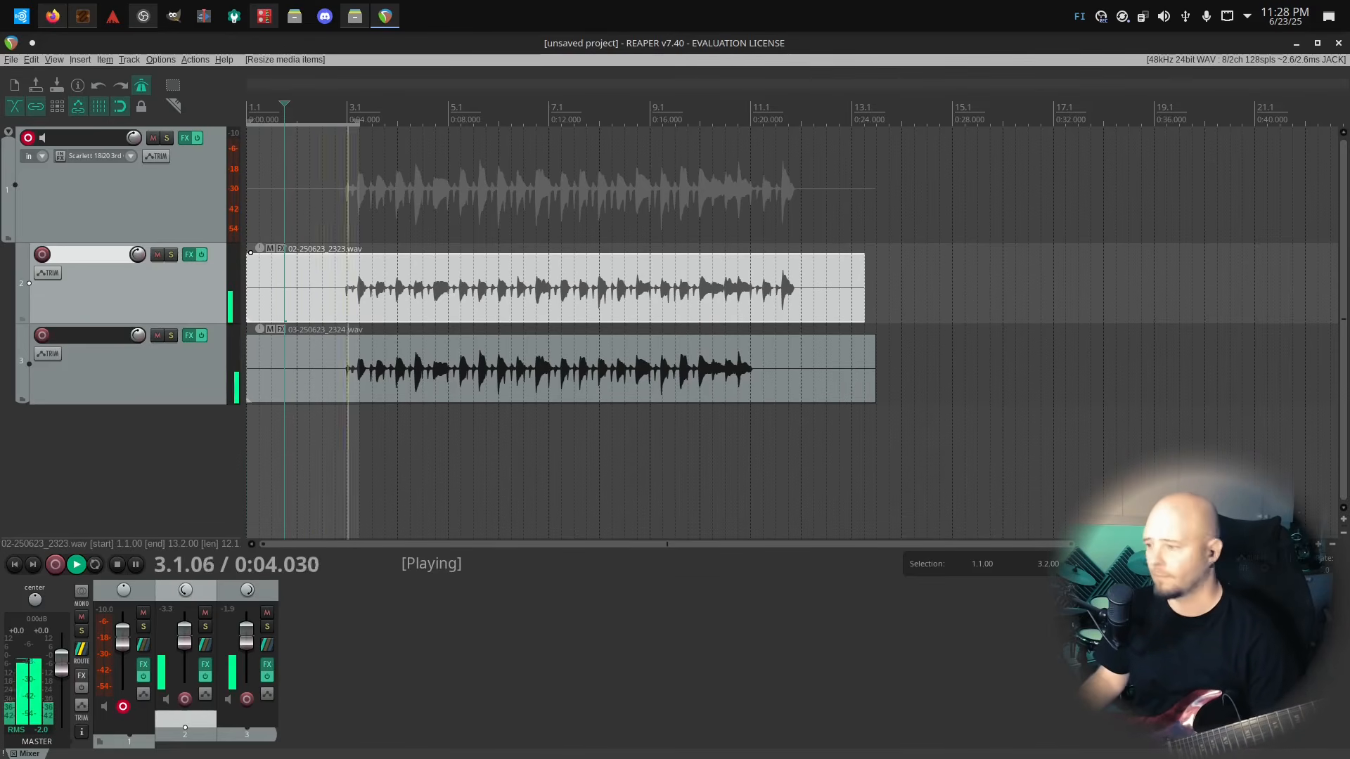
{"action": "left_click", "coordinate": [151, 60]}
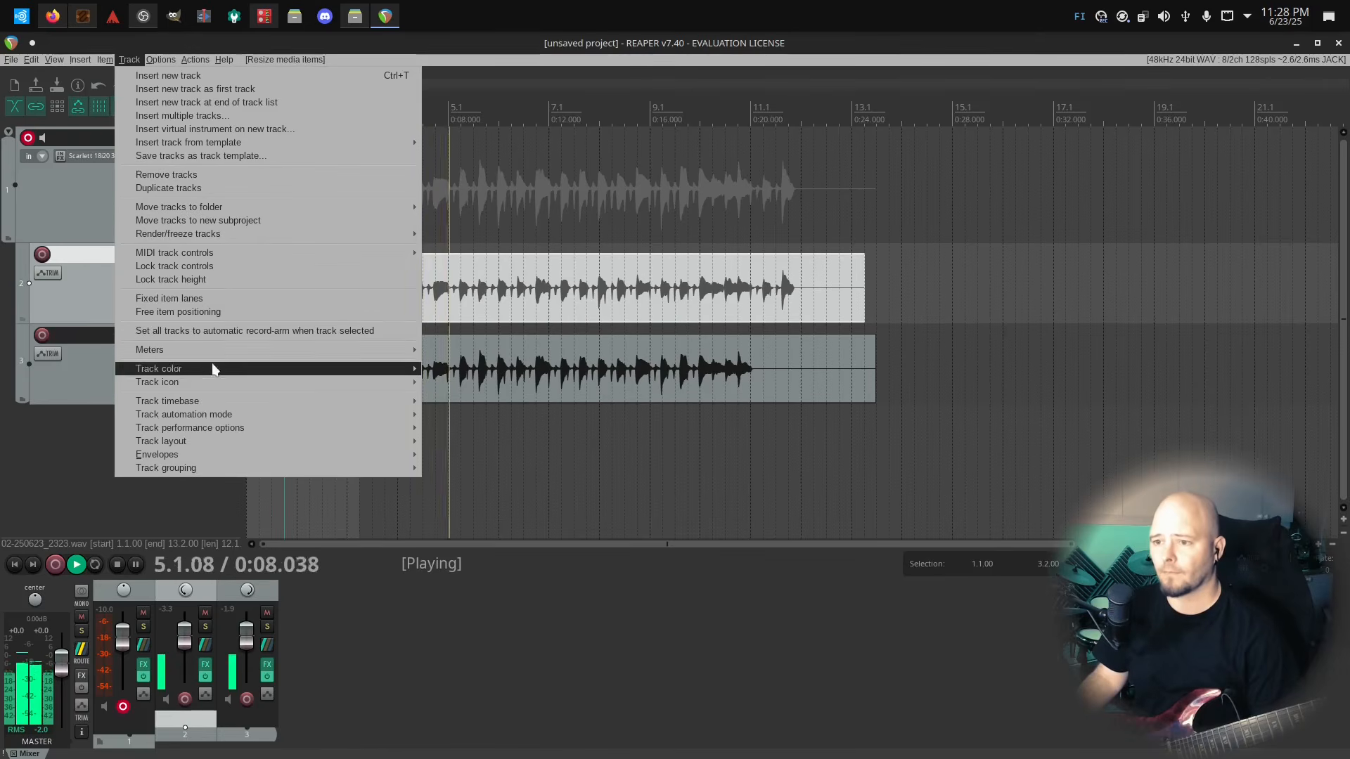
{"action": "mouse_move", "coordinate": [202, 208]}
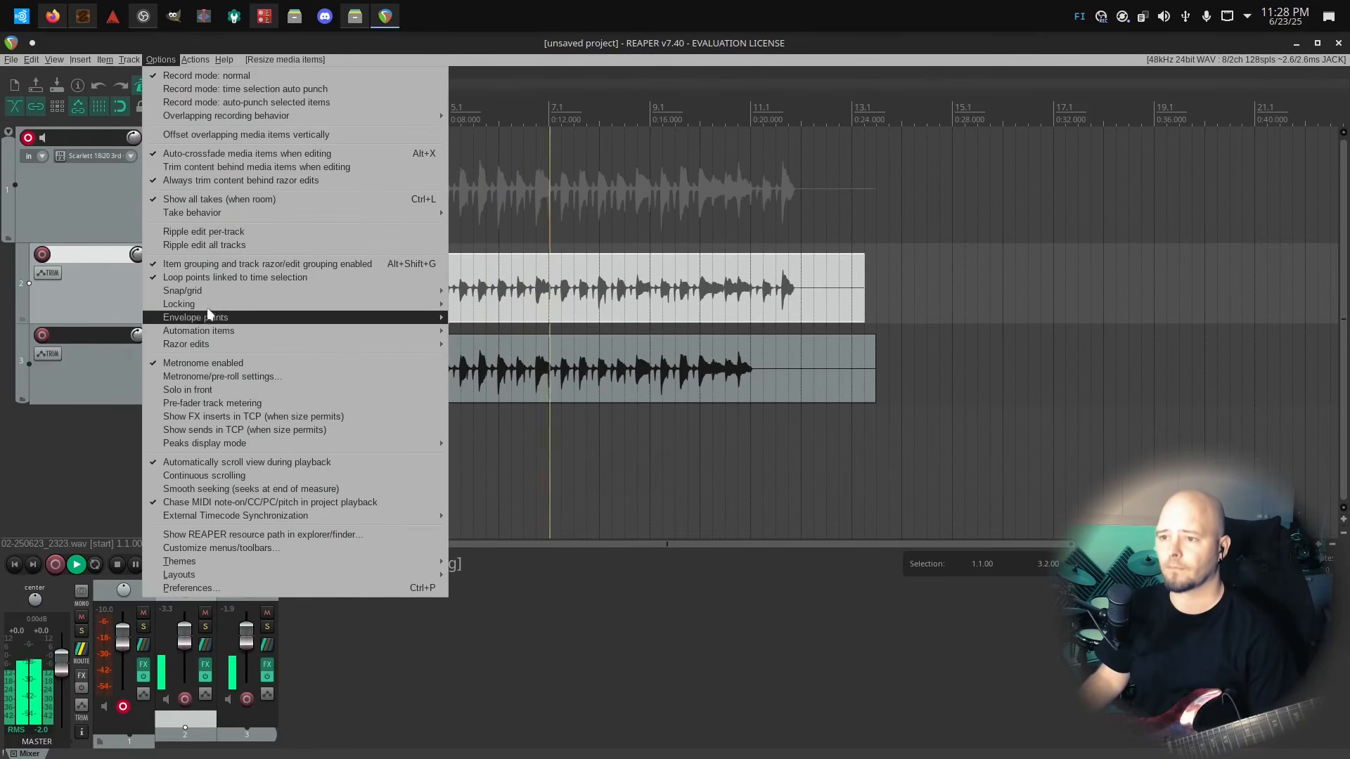
{"action": "left_click", "coordinate": [520, 497]}
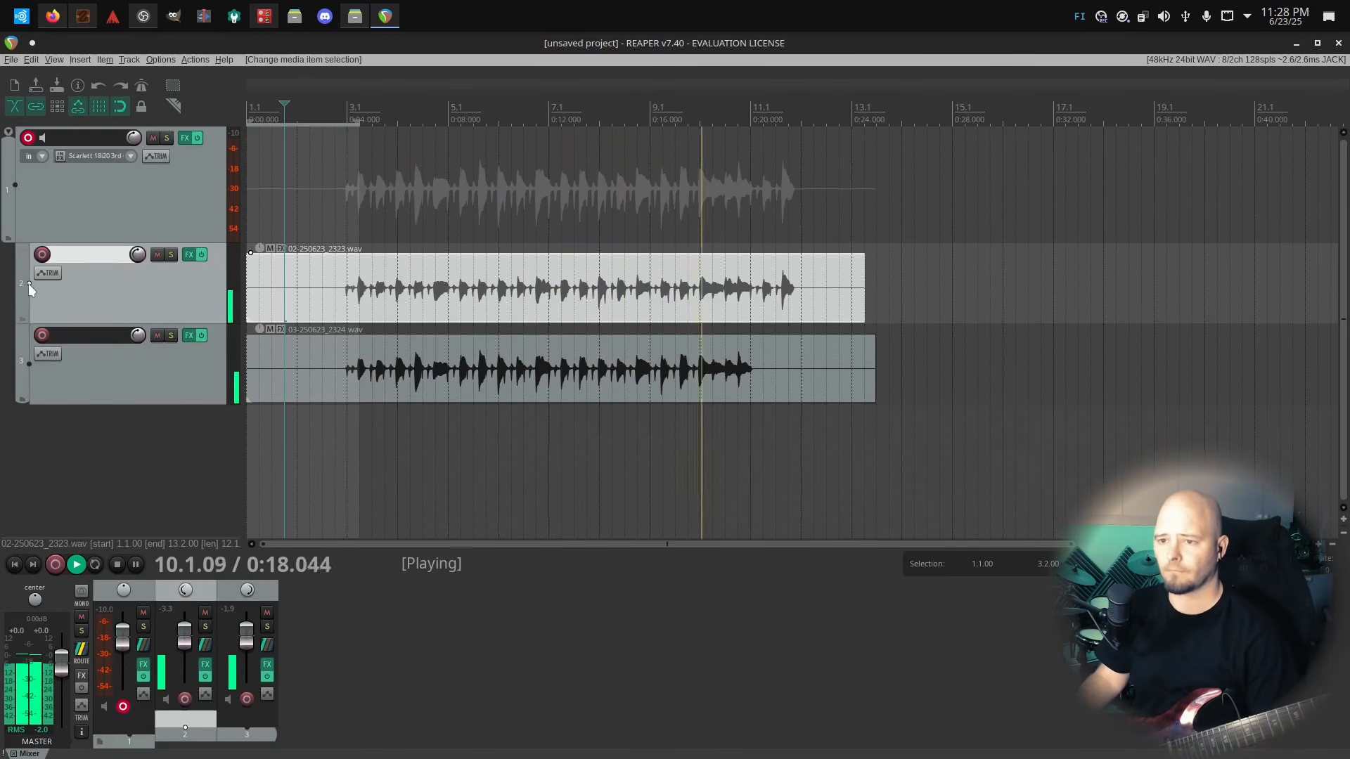
{"action": "left_click", "coordinate": [21, 359]}
{"action": "right_click", "coordinate": [21, 357]}
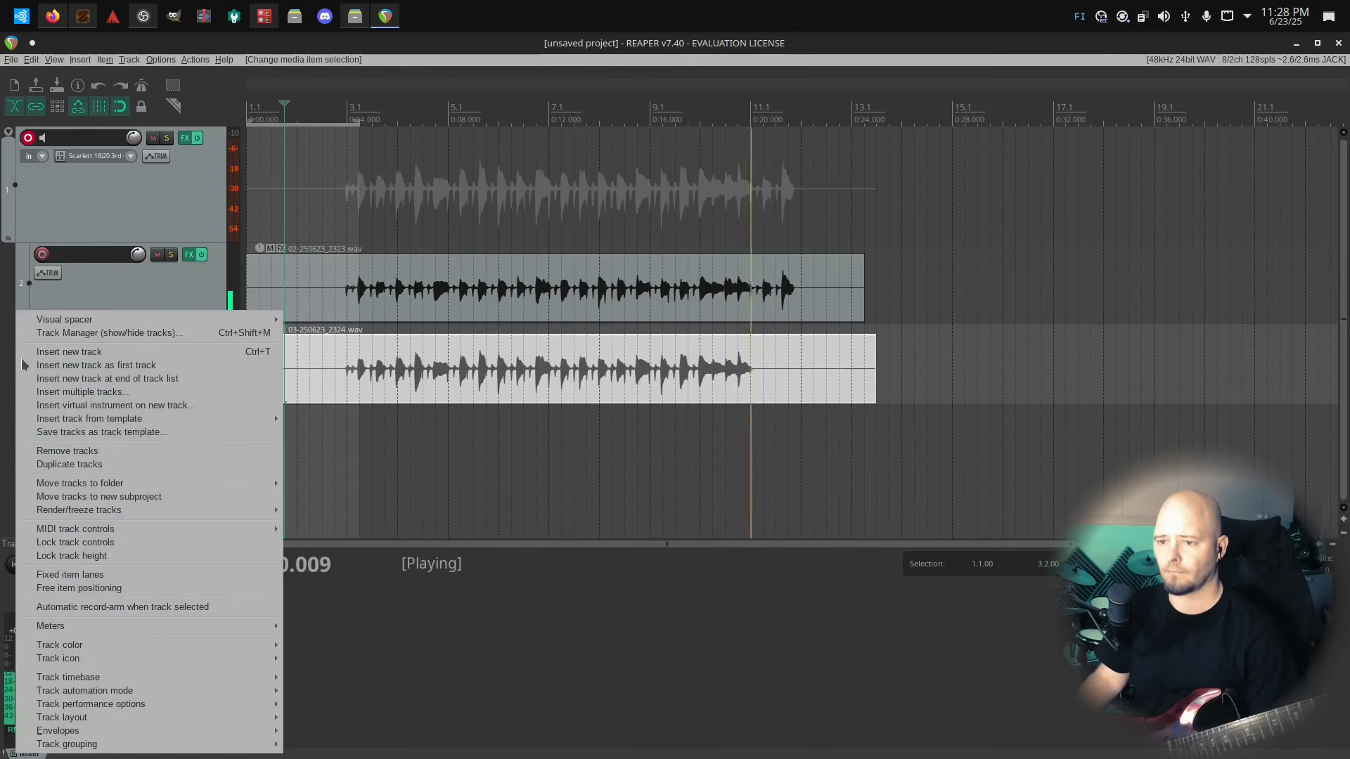
{"action": "left_click", "coordinate": [158, 230]}
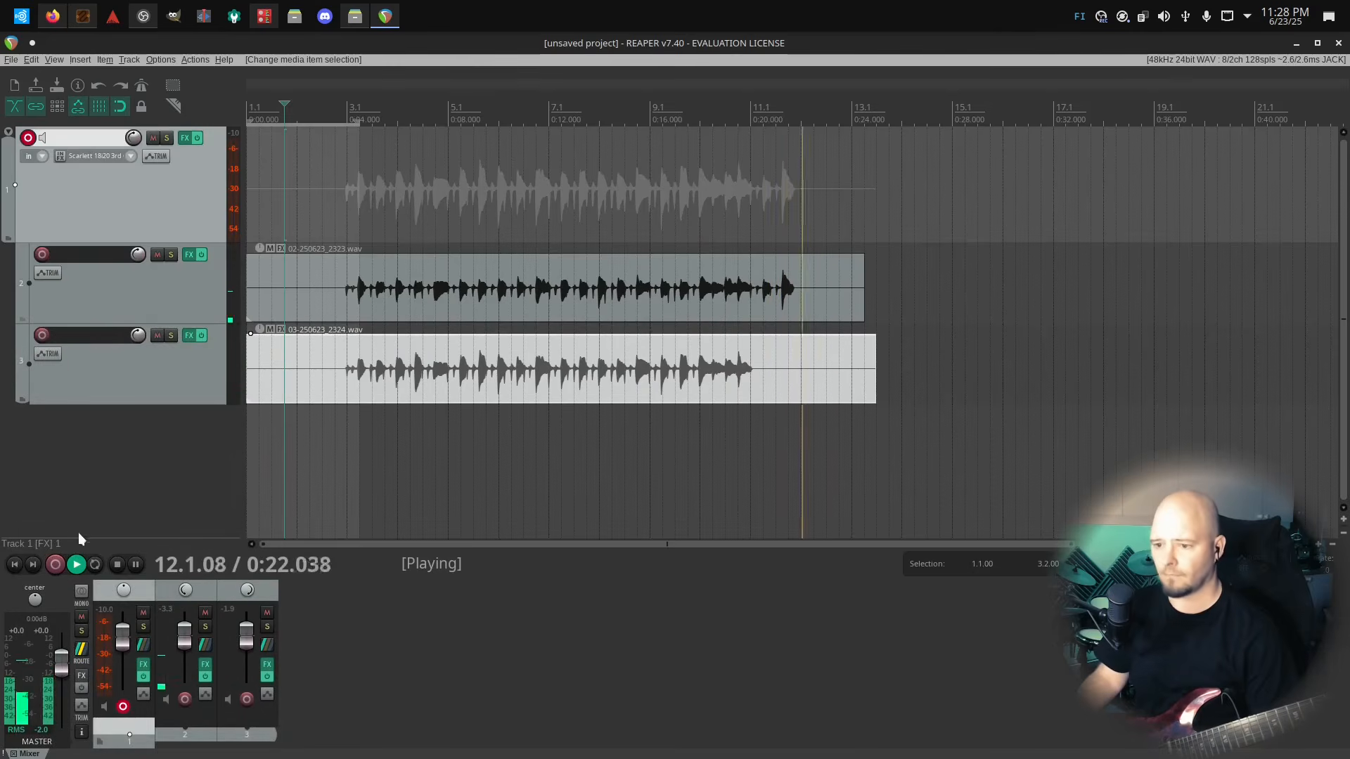
{"action": "key", "text": "space"}
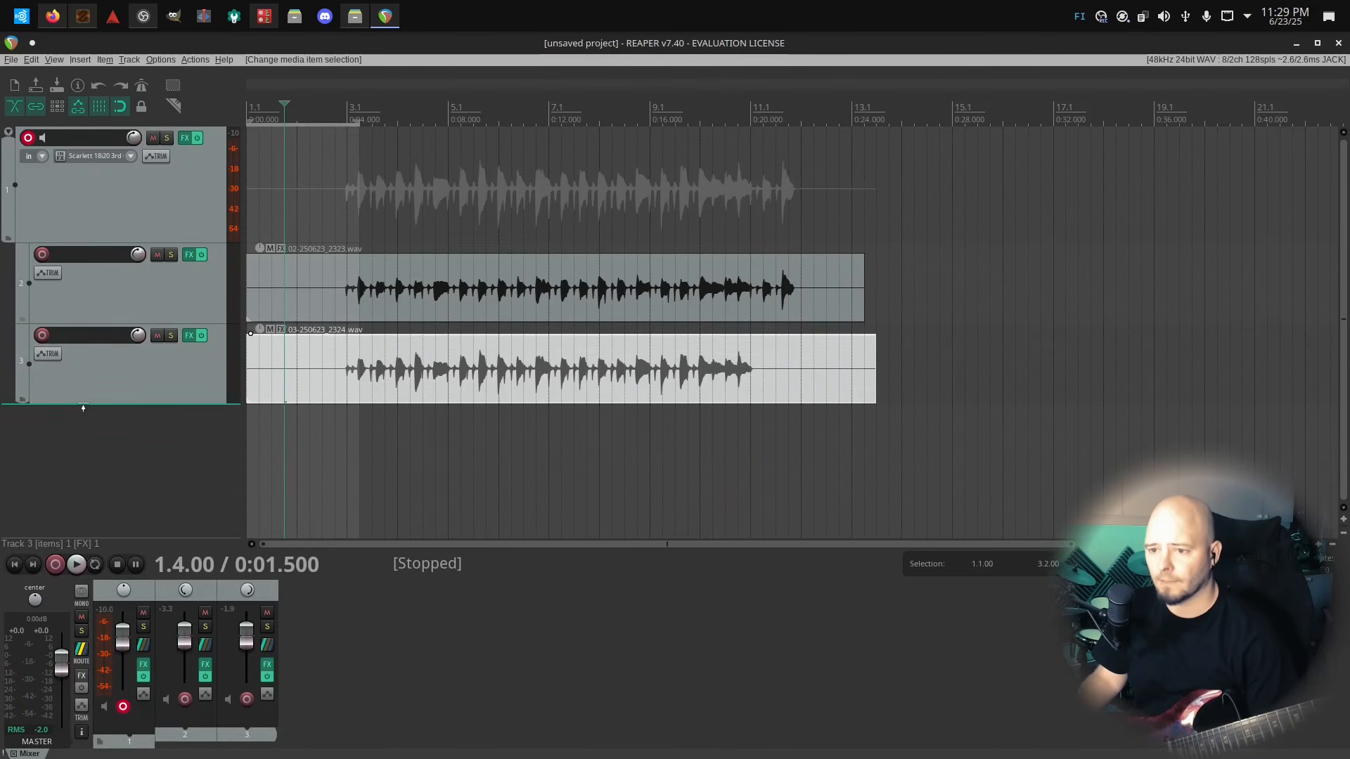
{"action": "left_click", "coordinate": [108, 382]}
{"action": "left_click", "coordinate": [118, 279]}
{"action": "left_click", "coordinate": [125, 392]}
{"action": "left_click", "coordinate": [109, 307]}
{"action": "left_click", "coordinate": [137, 196]}
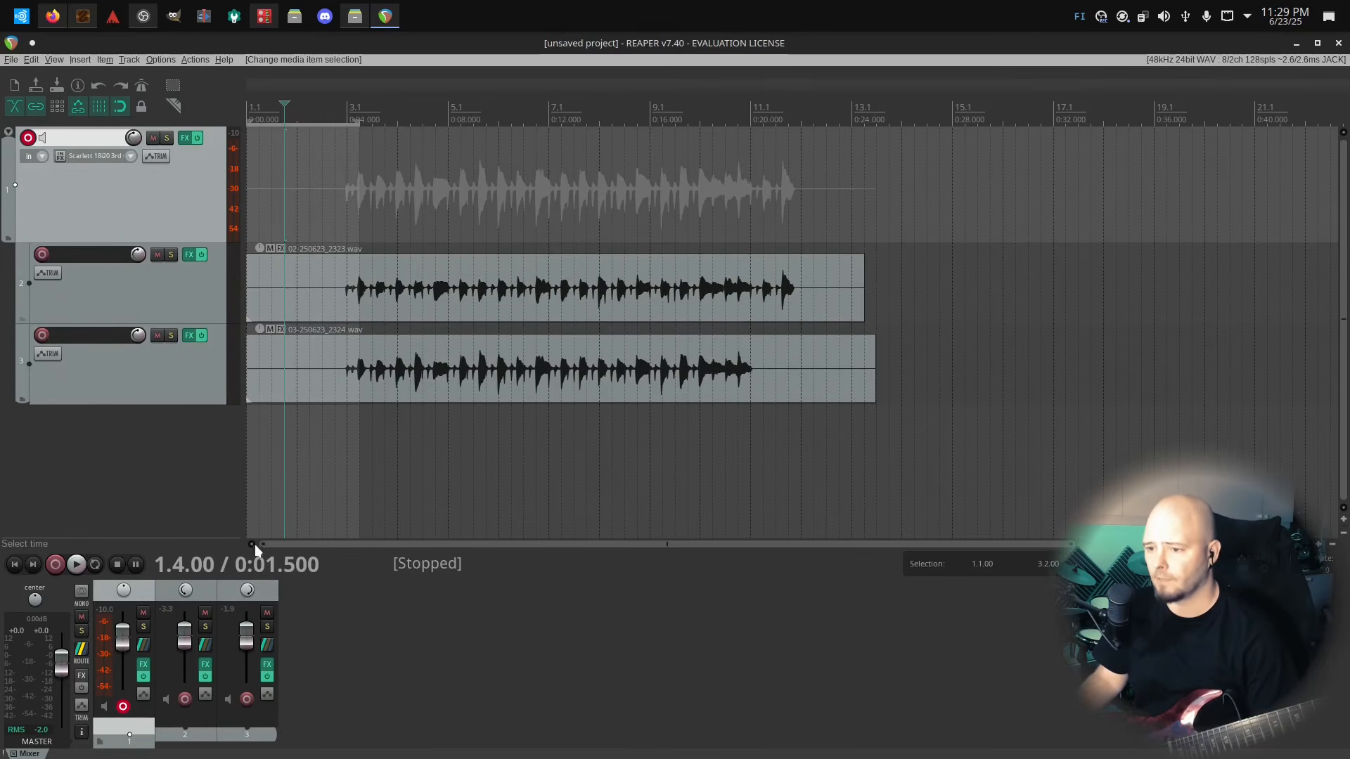
{"action": "left_click", "coordinate": [647, 673]}
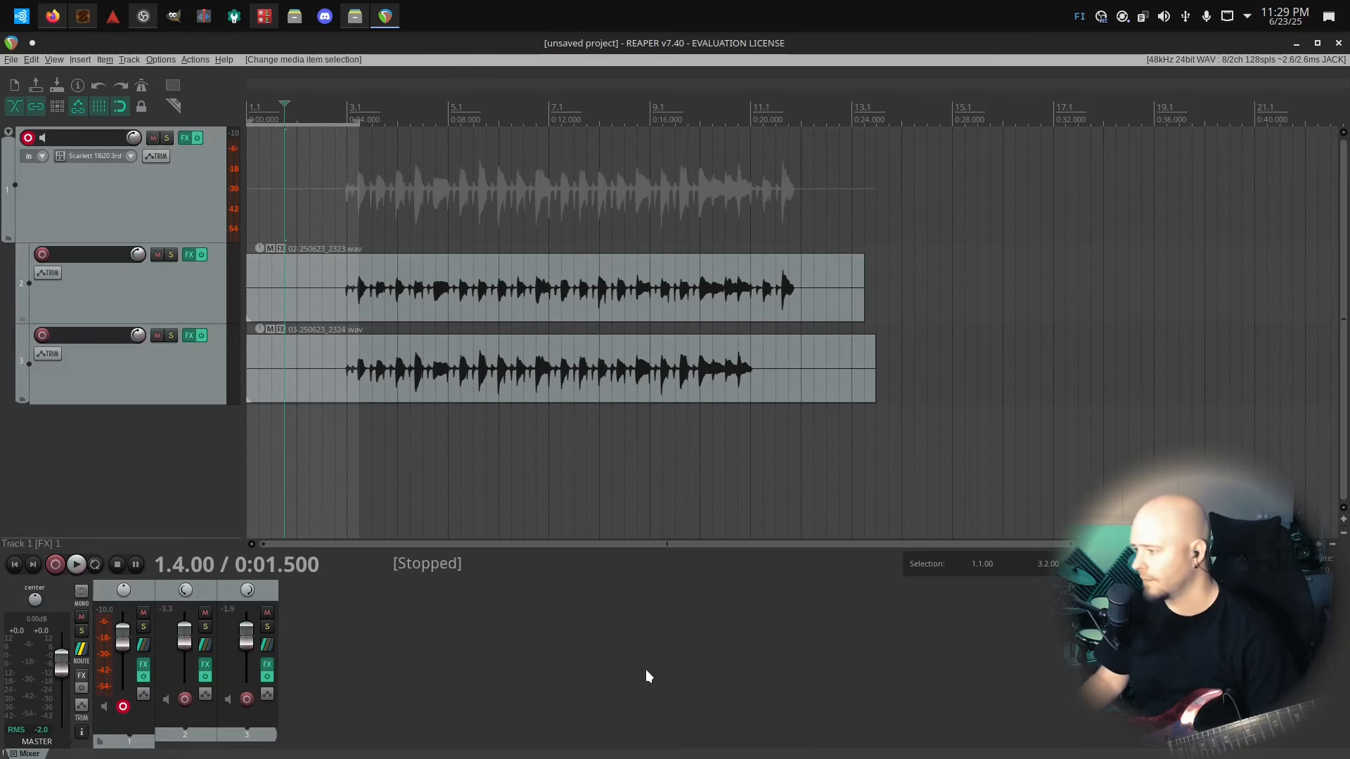
Show the master track in a separate window, enlarge it to reveal its FX inserts, and reposition it over the tracks
{"action": "right_click", "coordinate": [361, 628]}
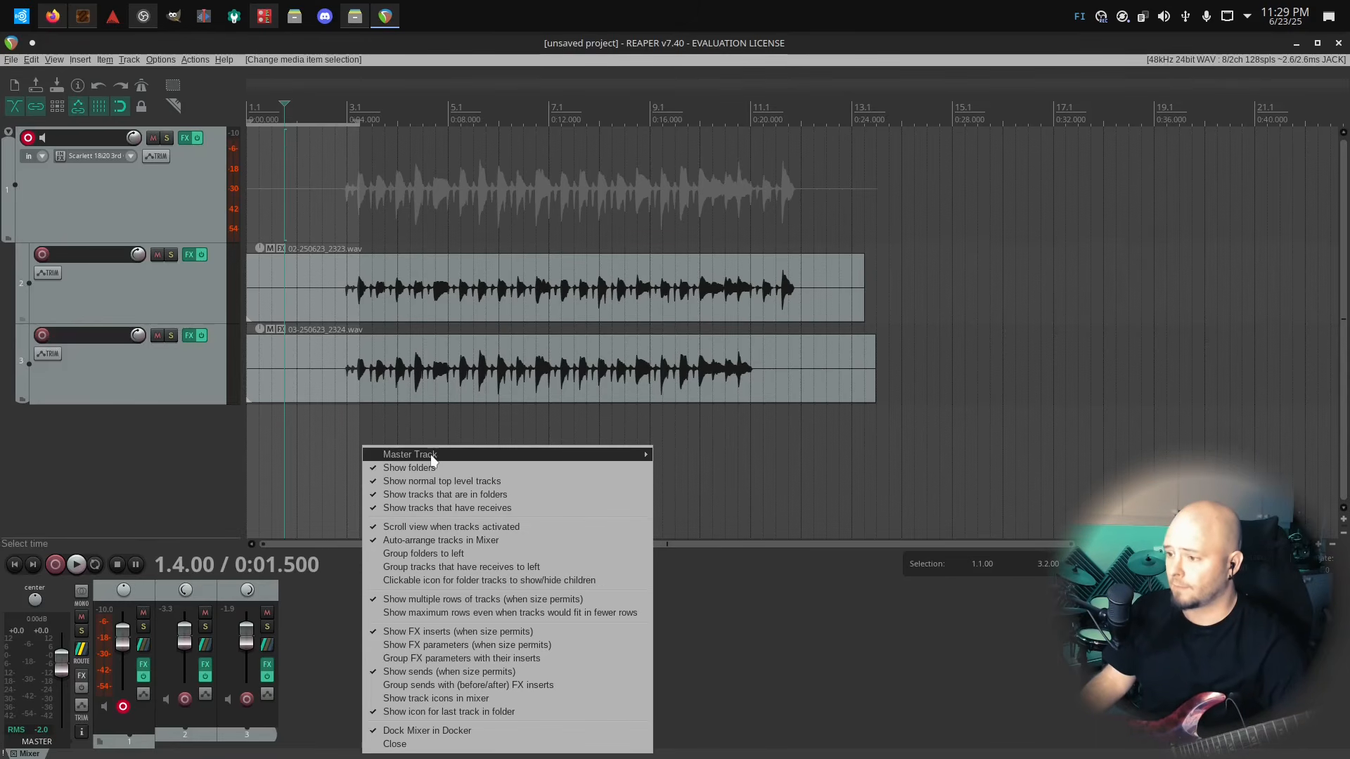
{"action": "mouse_move", "coordinate": [432, 459]}
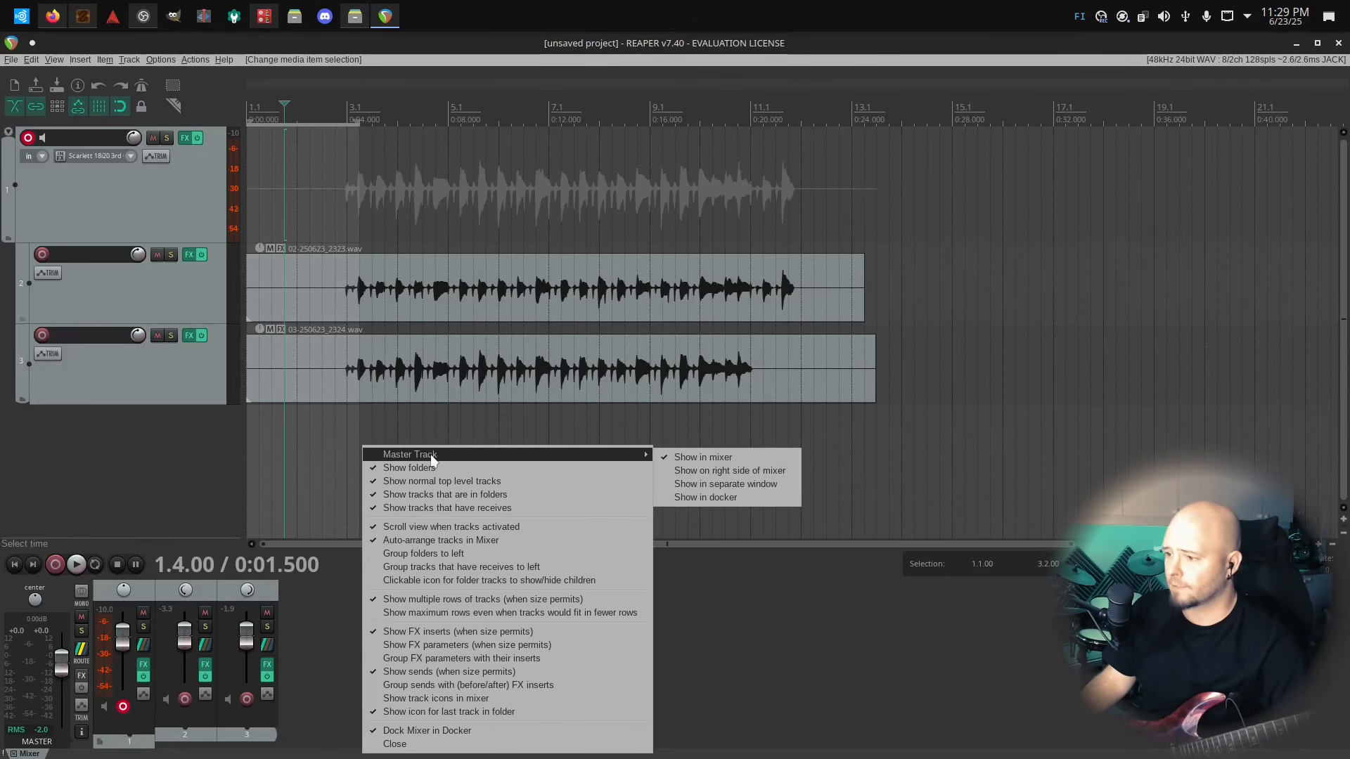
{"action": "left_click", "coordinate": [757, 486]}
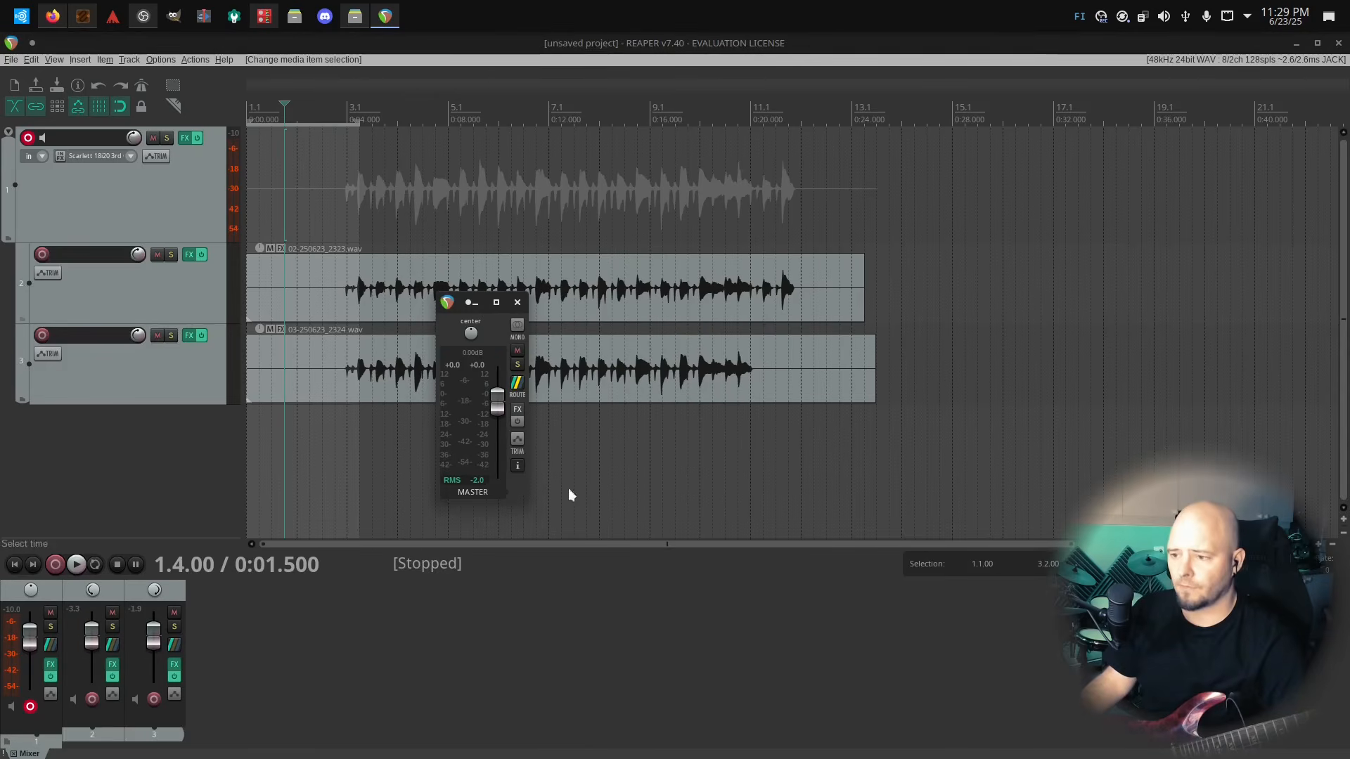
{"action": "left_click_drag", "start_coordinate": [527, 500], "coordinate": [734, 575]}
{"action": "left_click_drag", "start_coordinate": [569, 311], "coordinate": [426, 300]}
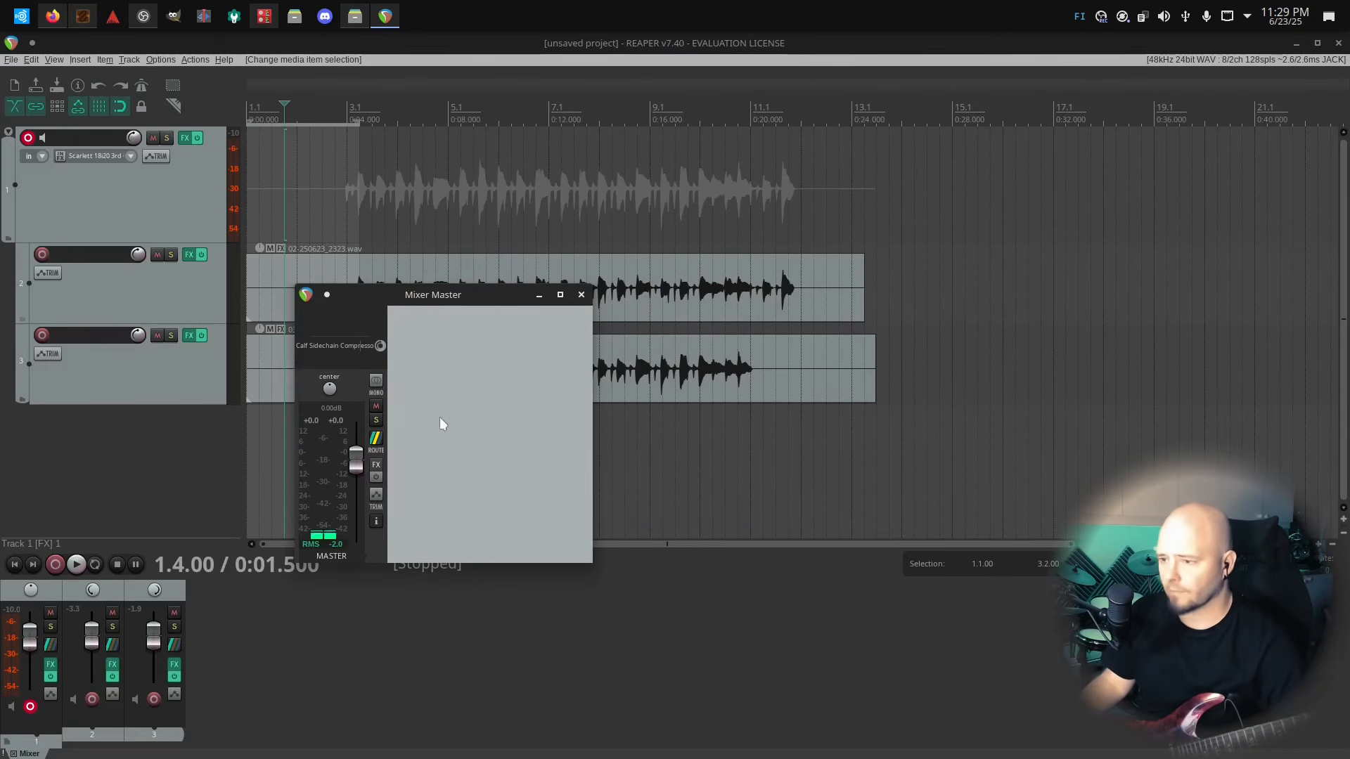
Show the master track in the mixer instead of in its separate window
{"action": "right_click", "coordinate": [223, 654]}
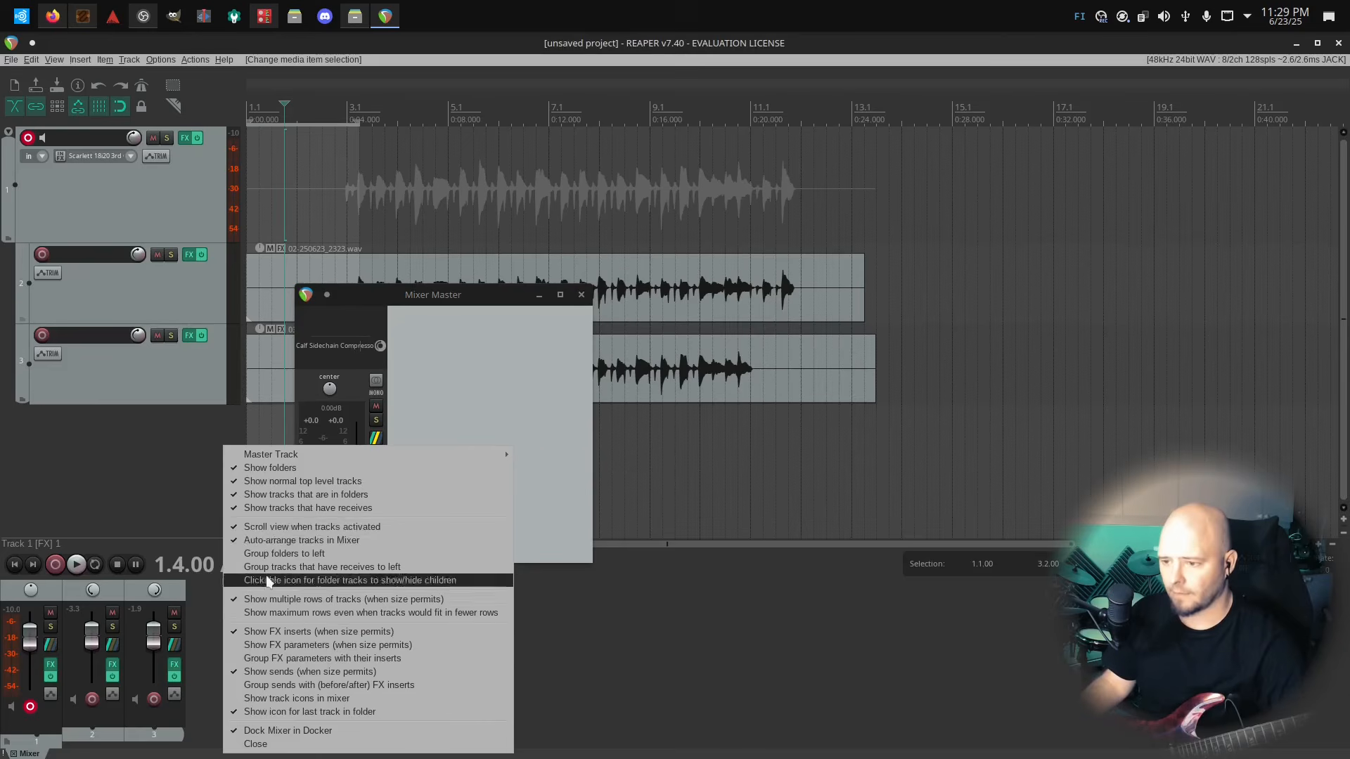
{"action": "mouse_move", "coordinate": [356, 457]}
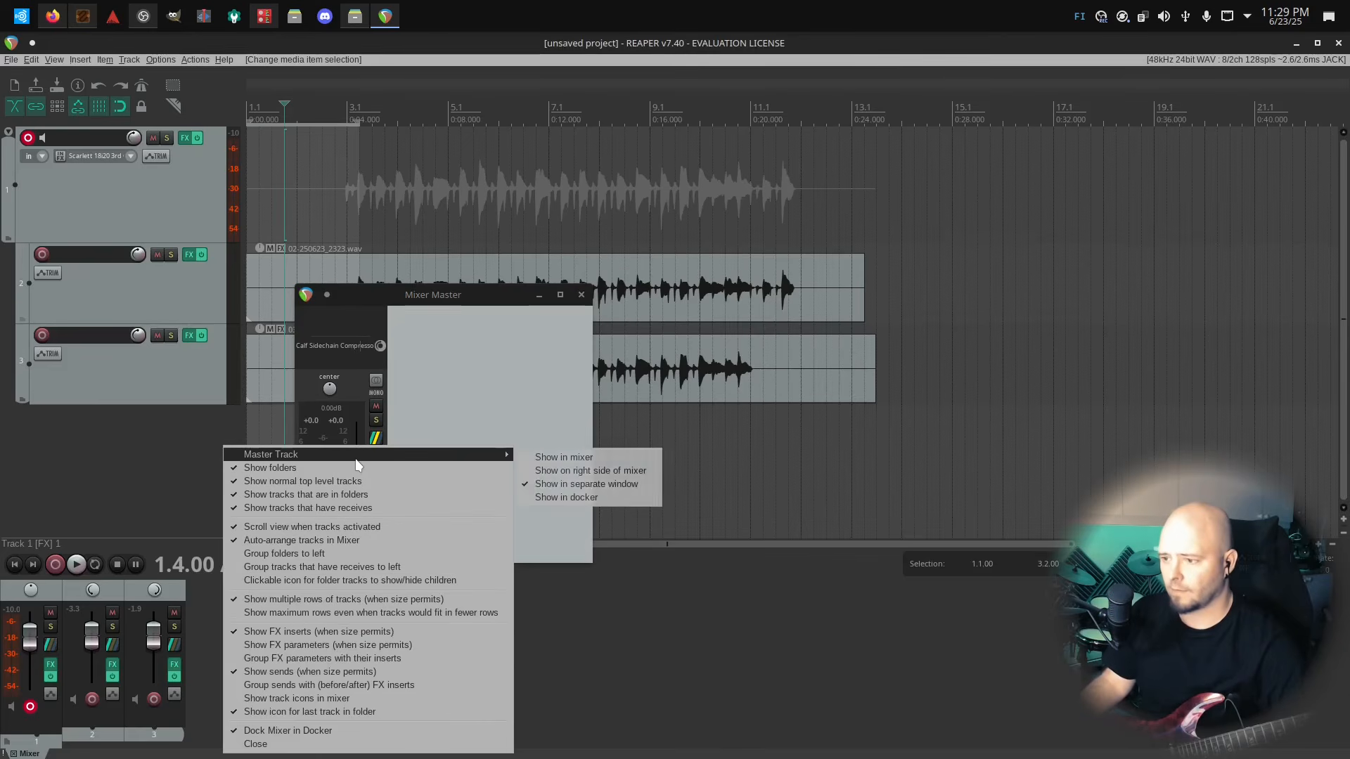
{"action": "left_click", "coordinate": [570, 459]}
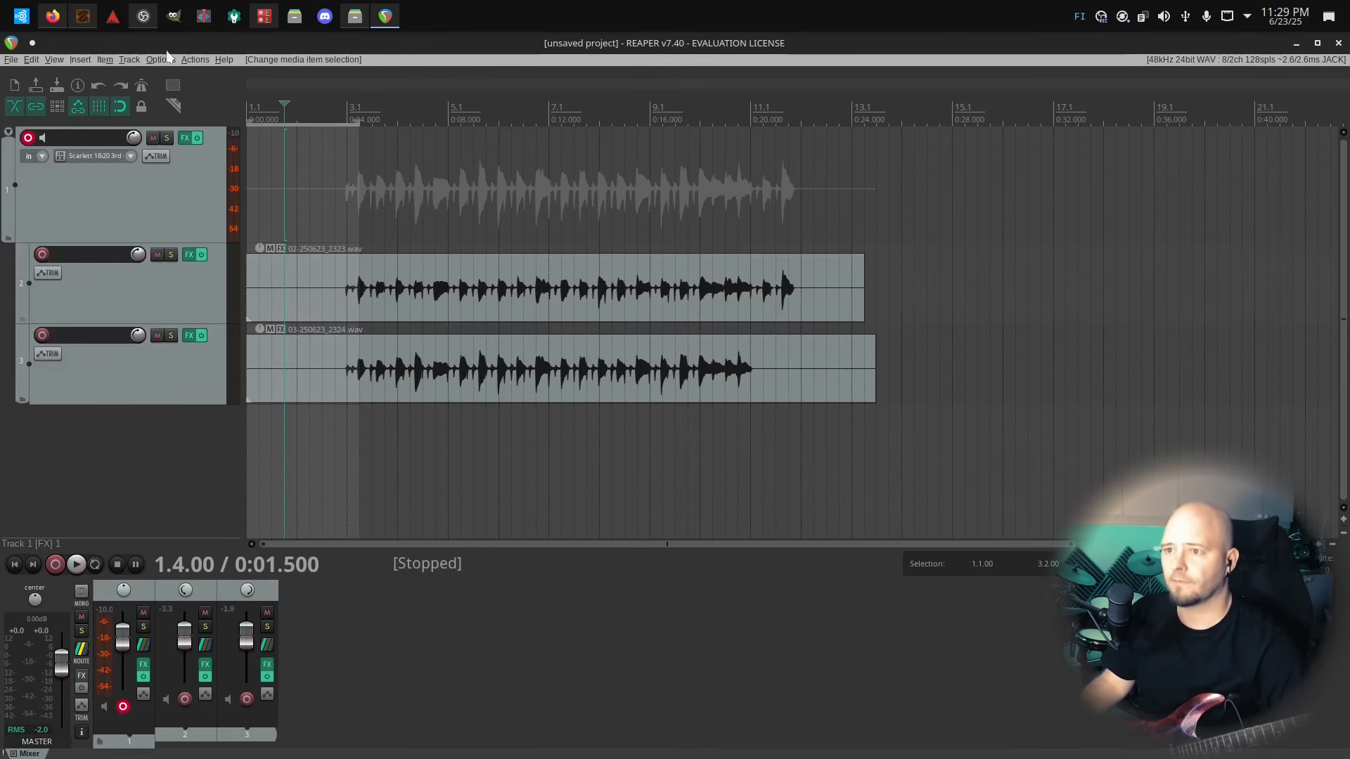
Float the mixer master in its own window, and open and close the monitoring FX chain without adding an effect
{"action": "left_click", "coordinate": [55, 61]}
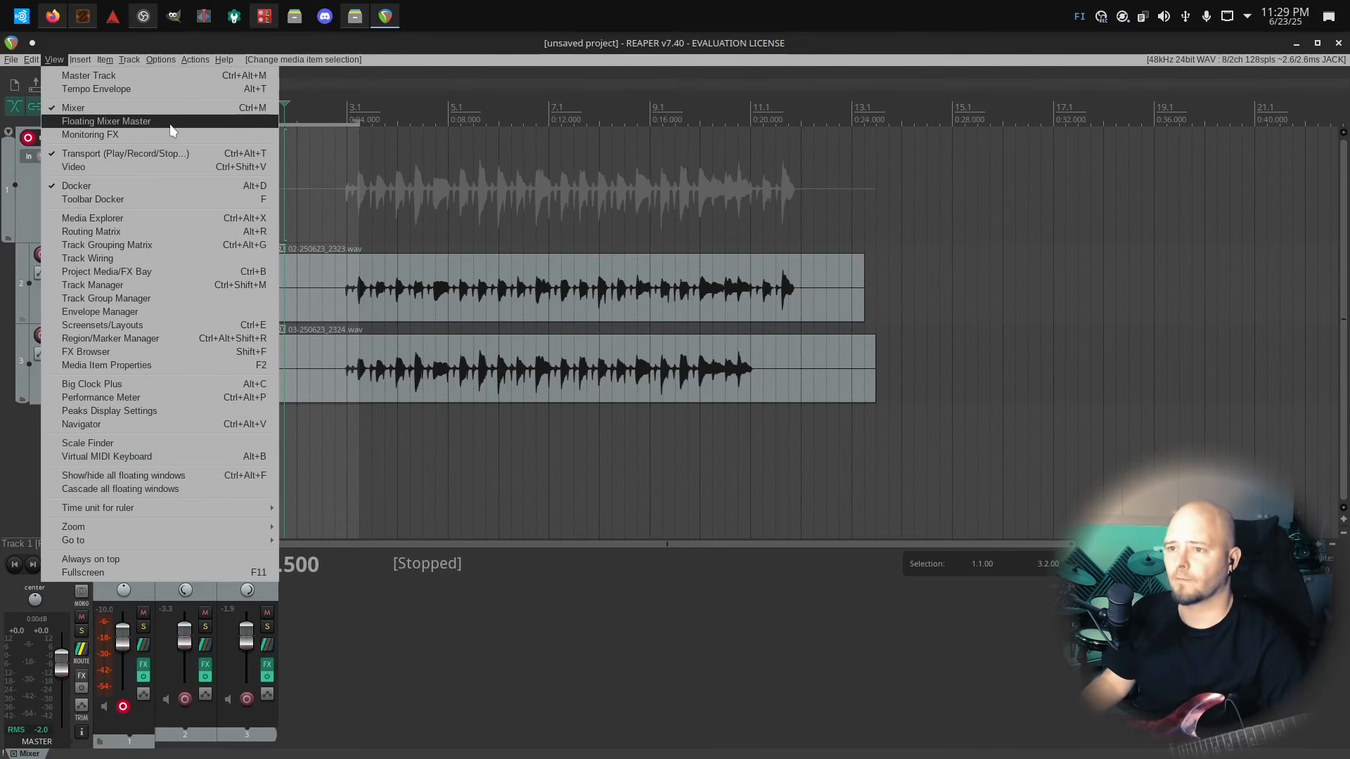
{"action": "left_click", "coordinate": [171, 123]}
{"action": "left_click", "coordinate": [77, 61]}
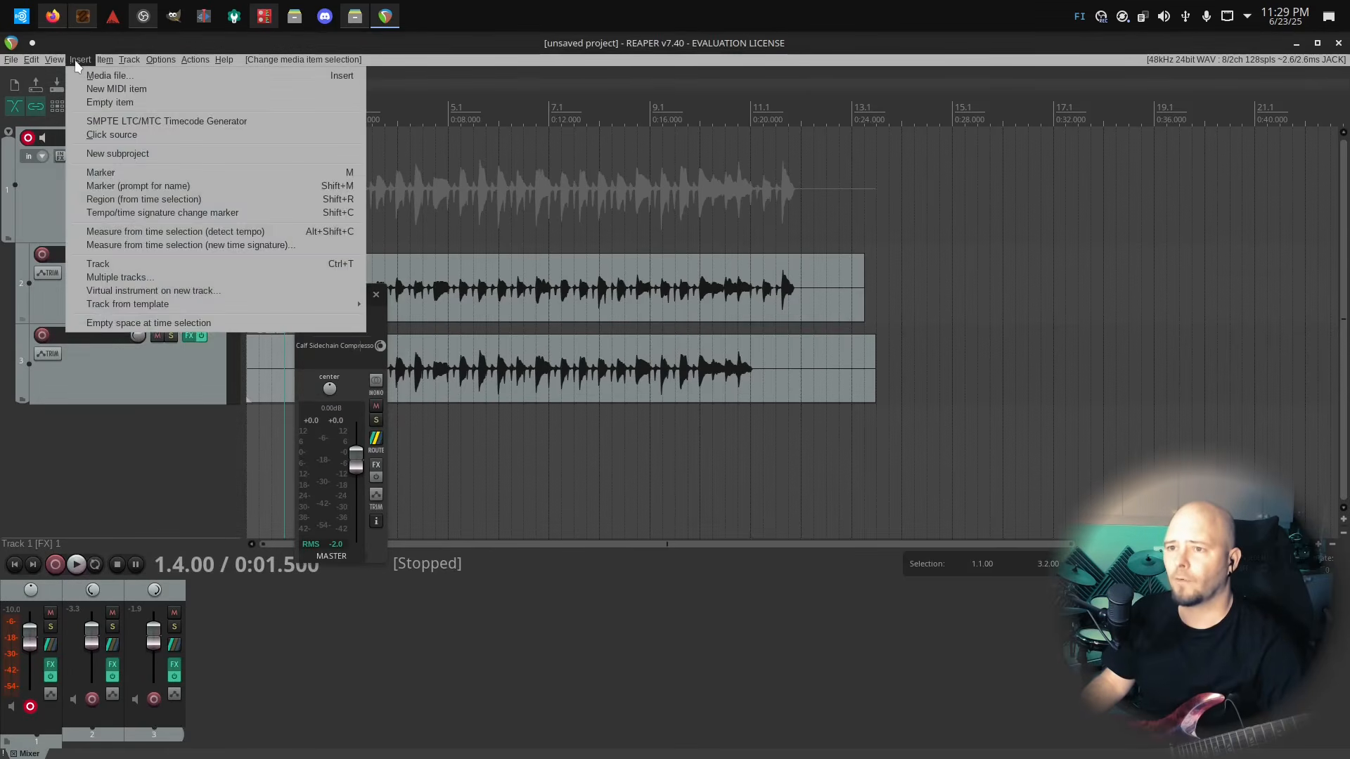
{"action": "mouse_move", "coordinate": [55, 61]}
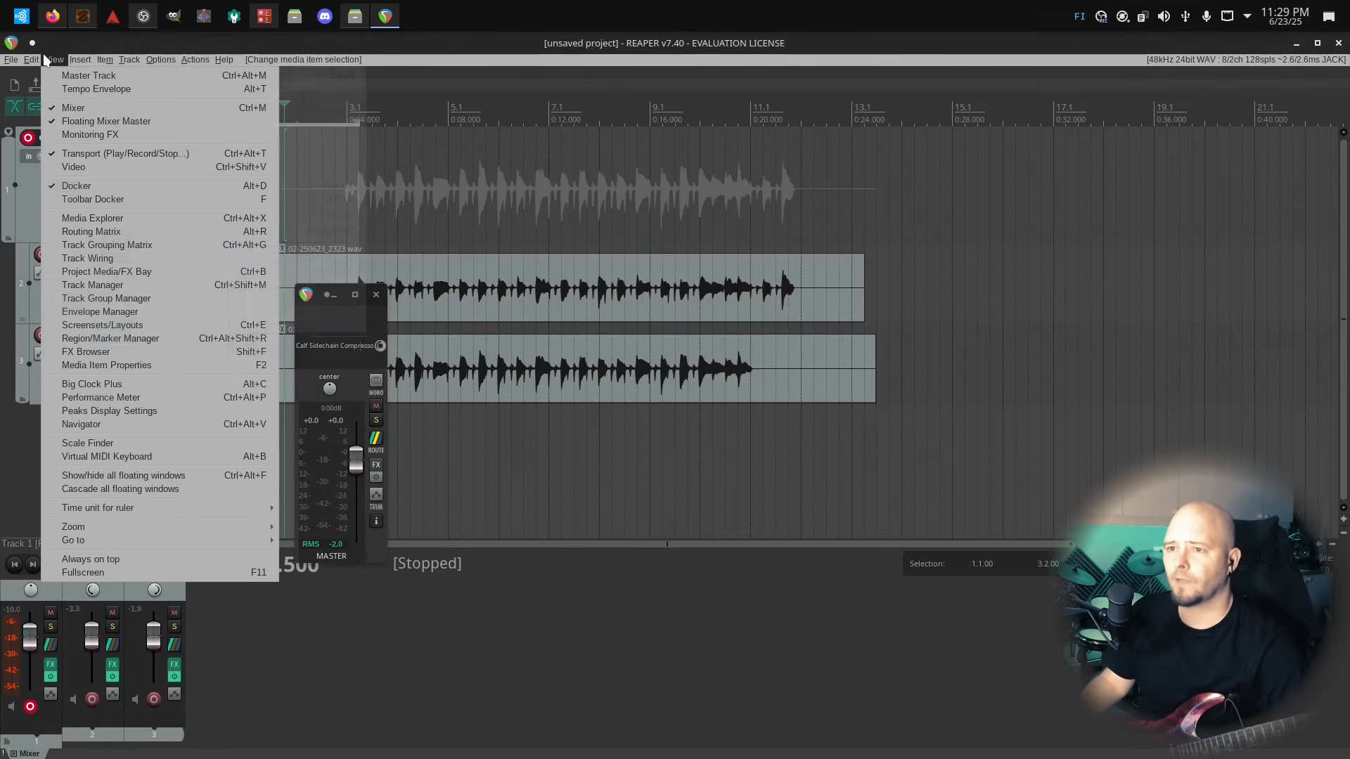
{"action": "left_click", "coordinate": [122, 135]}
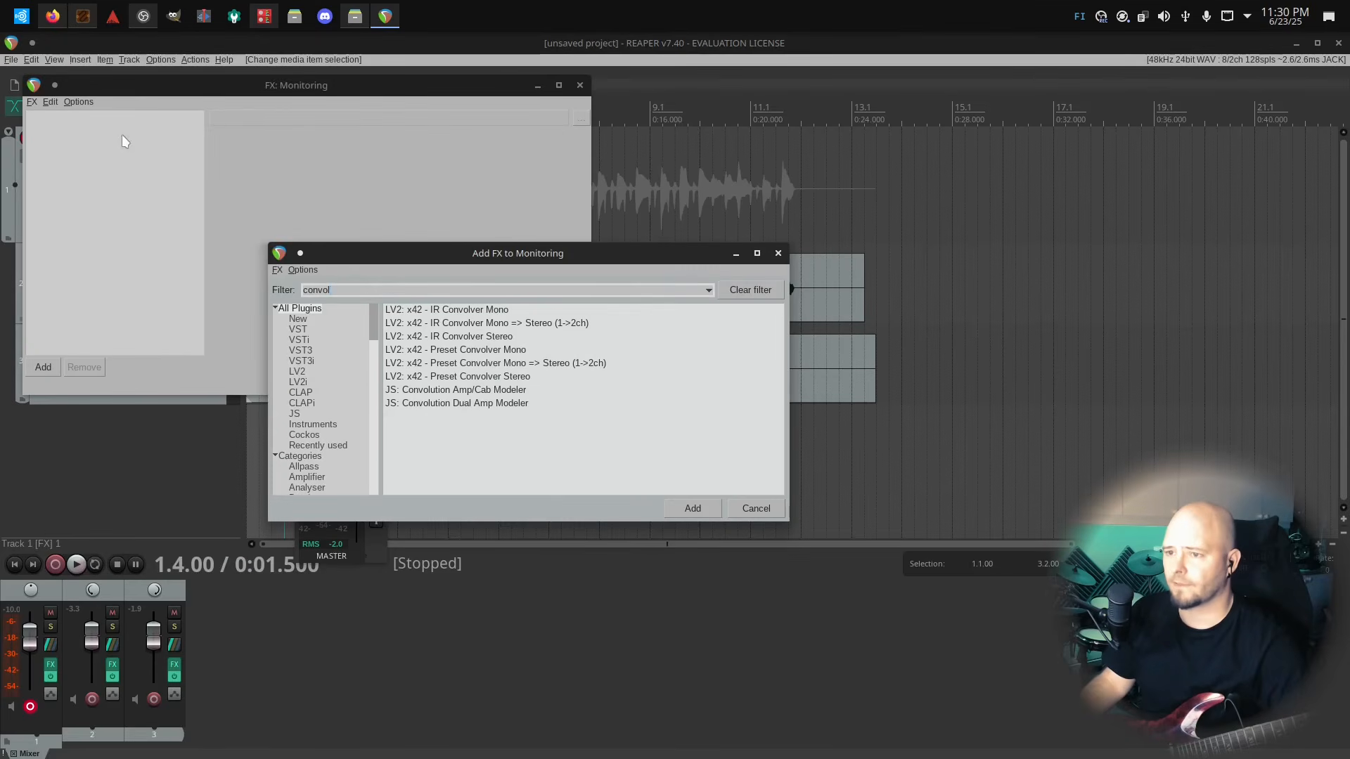
{"action": "left_click", "coordinate": [776, 512]}
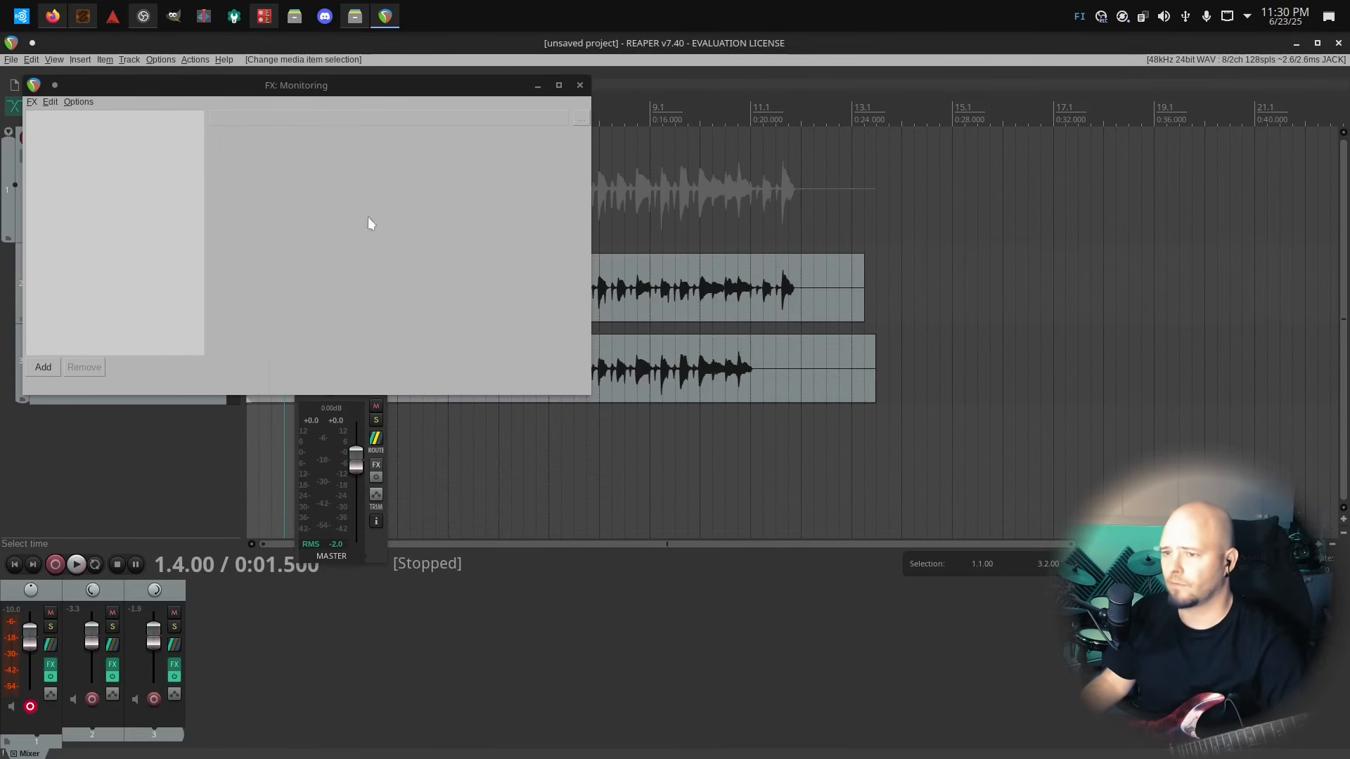
{"action": "left_click", "coordinate": [580, 85]}
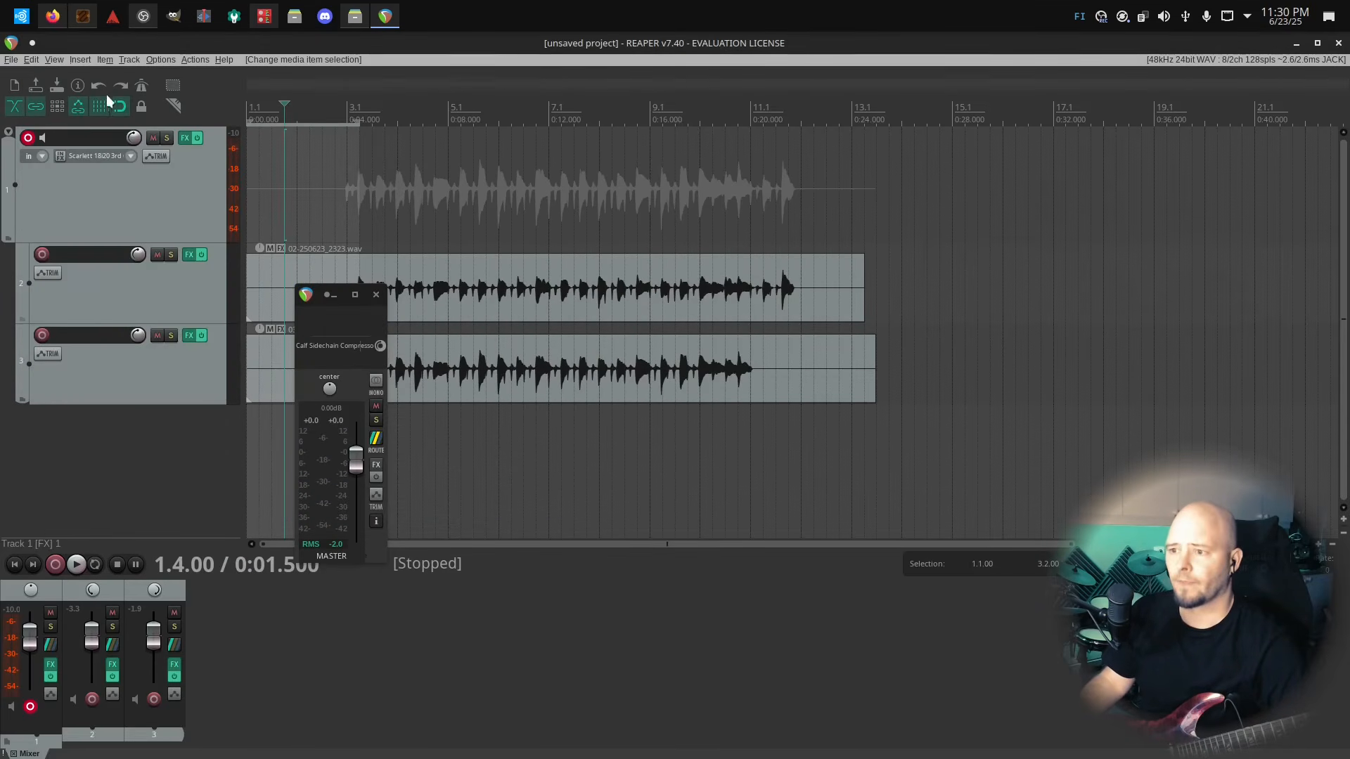
Open the routing matrix in an enlarged docked area and move the floating master window clear of its grid
{"action": "left_click", "coordinate": [80, 60]}
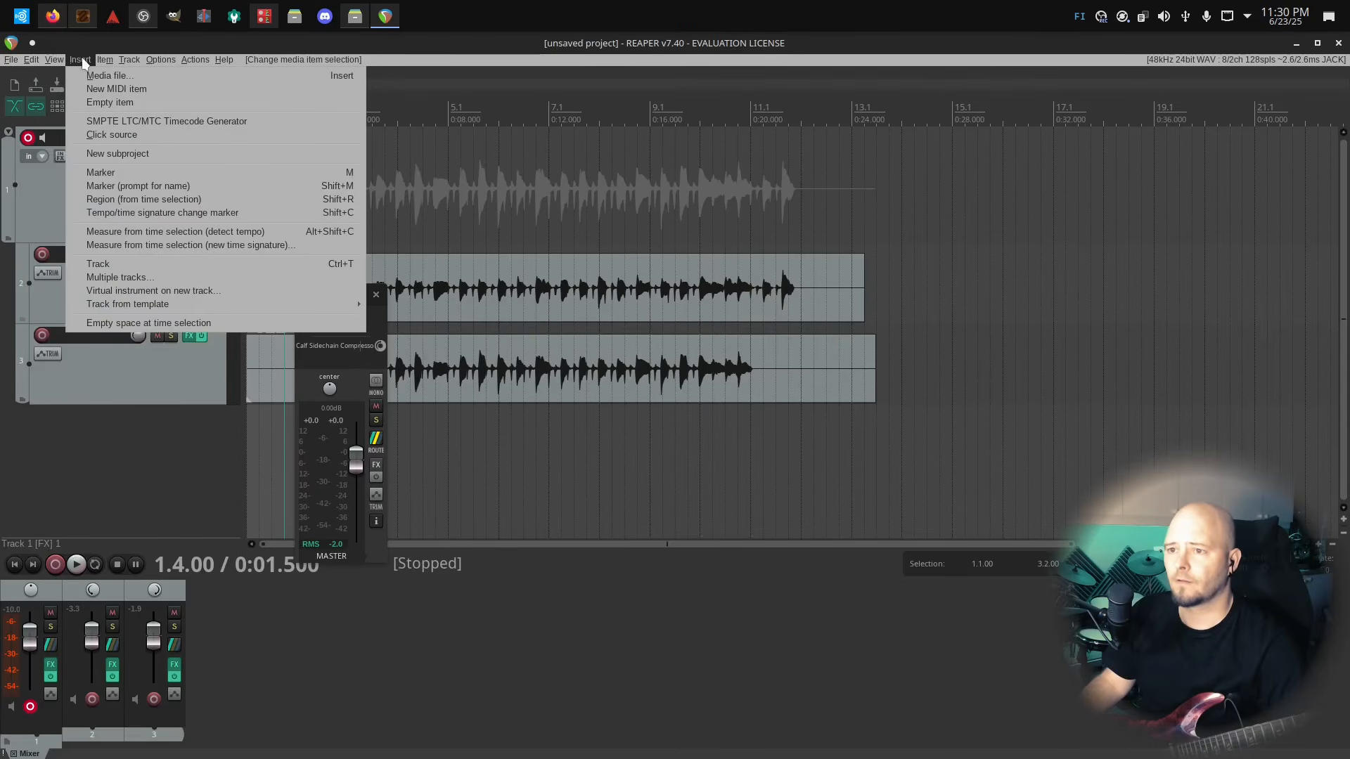
{"action": "mouse_move", "coordinate": [45, 63]}
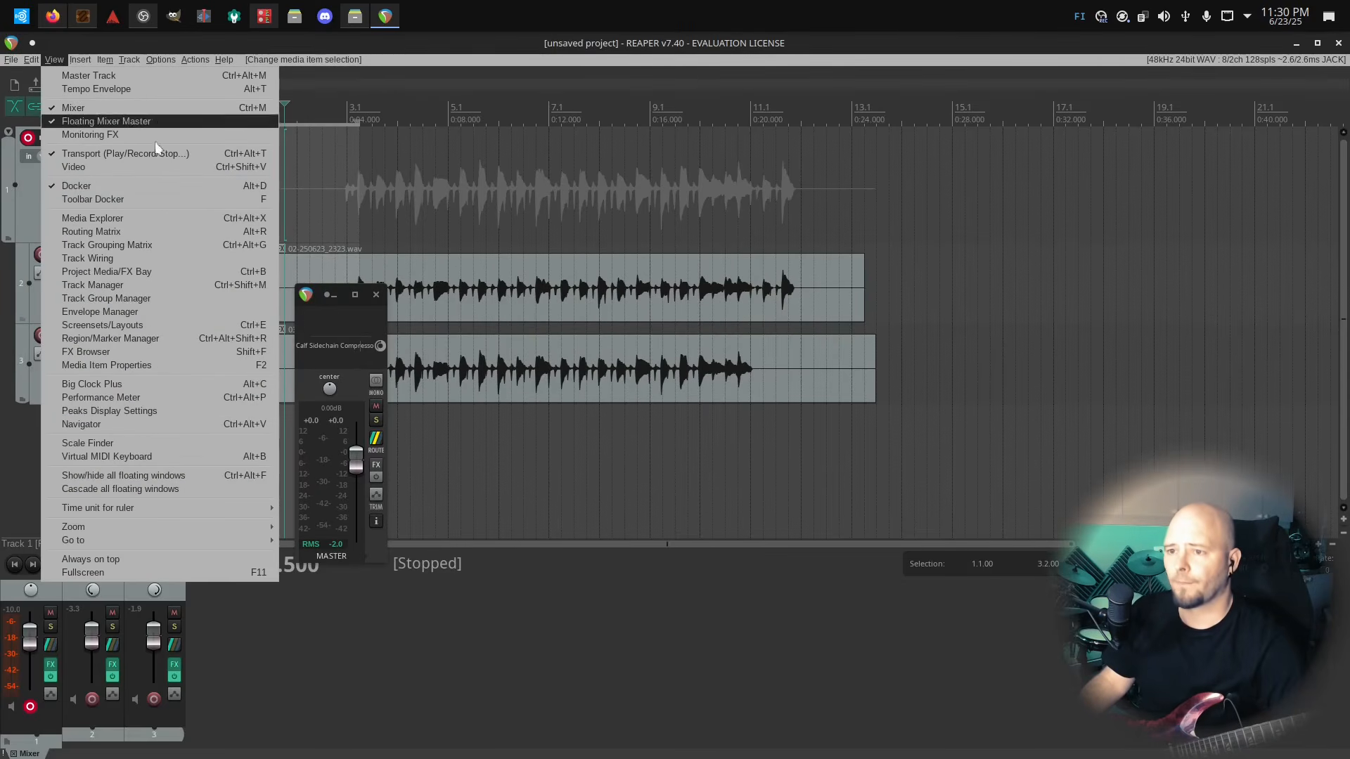
{"action": "left_click", "coordinate": [156, 232]}
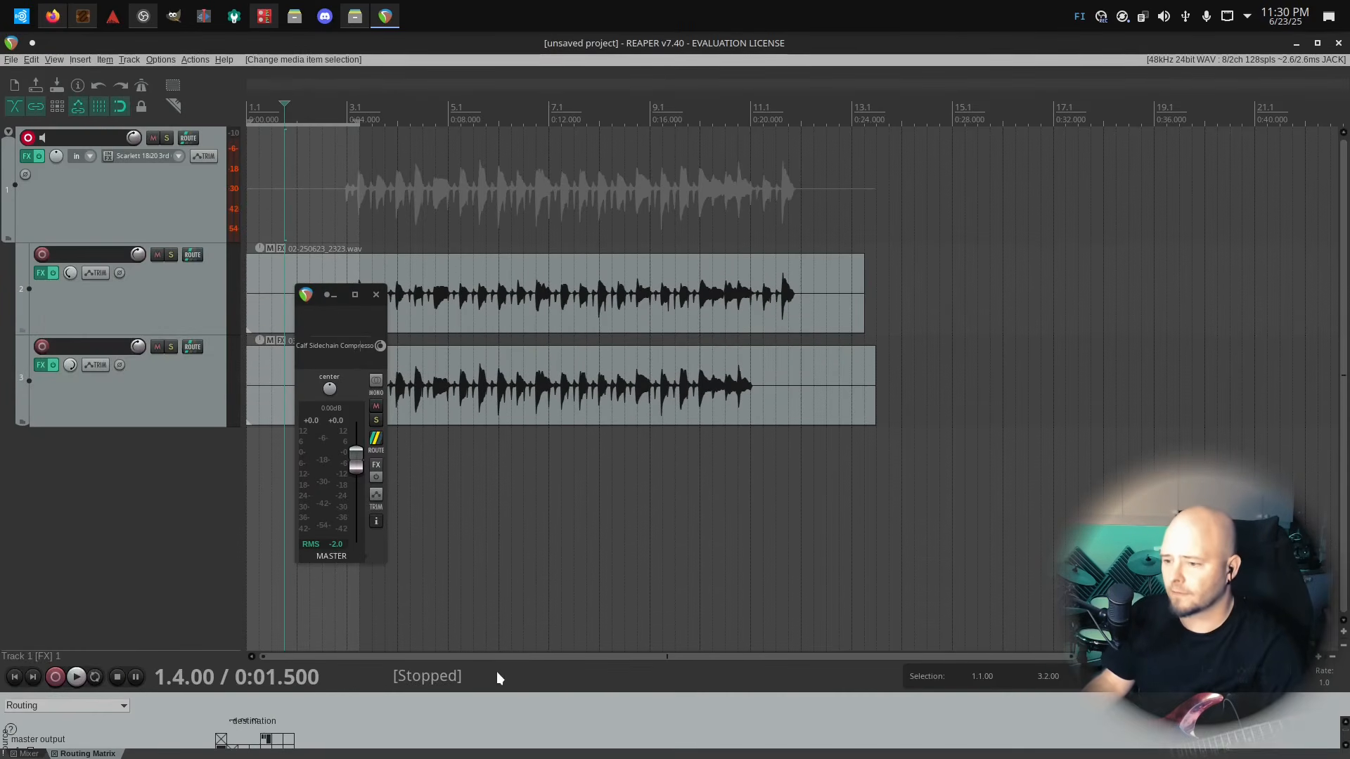
{"action": "left_click_drag", "start_coordinate": [497, 695], "coordinate": [547, 177]}
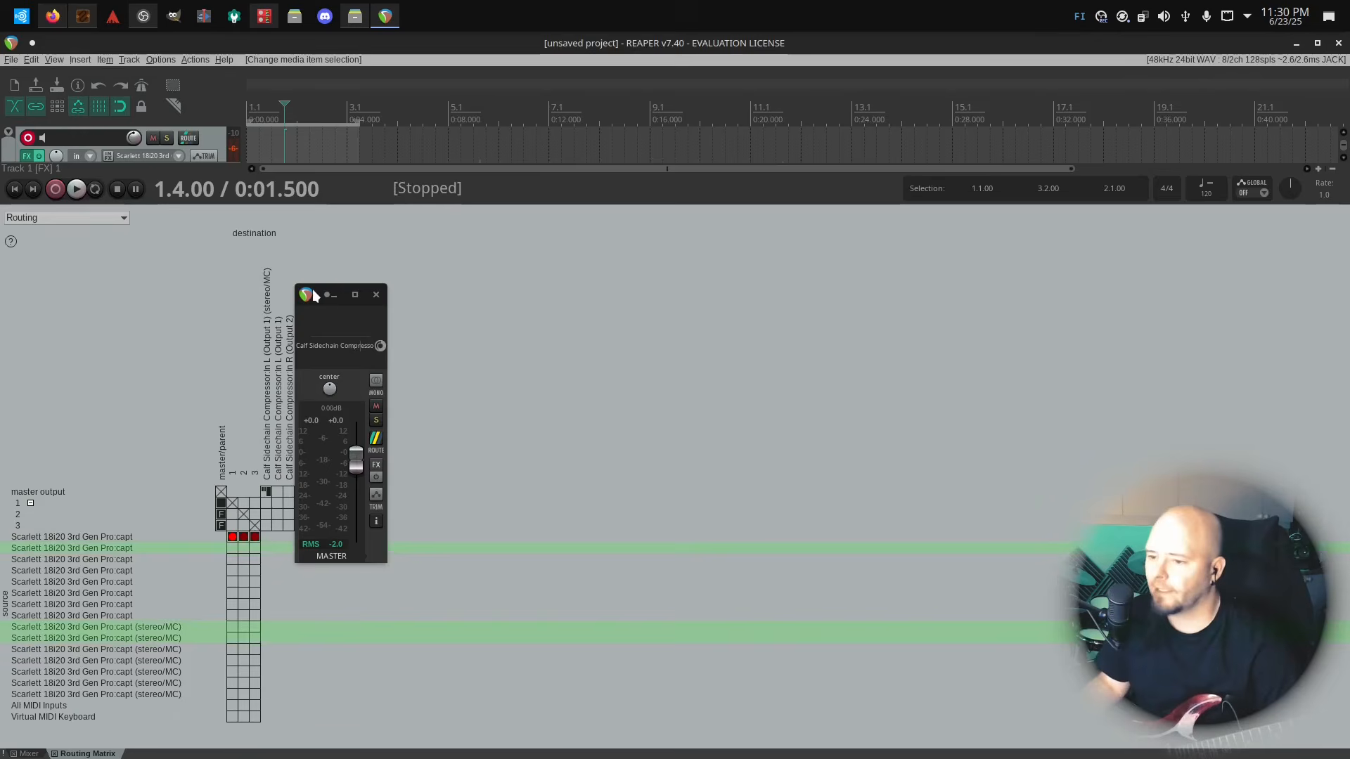
{"action": "left_click_drag", "start_coordinate": [314, 295], "coordinate": [769, 294]}
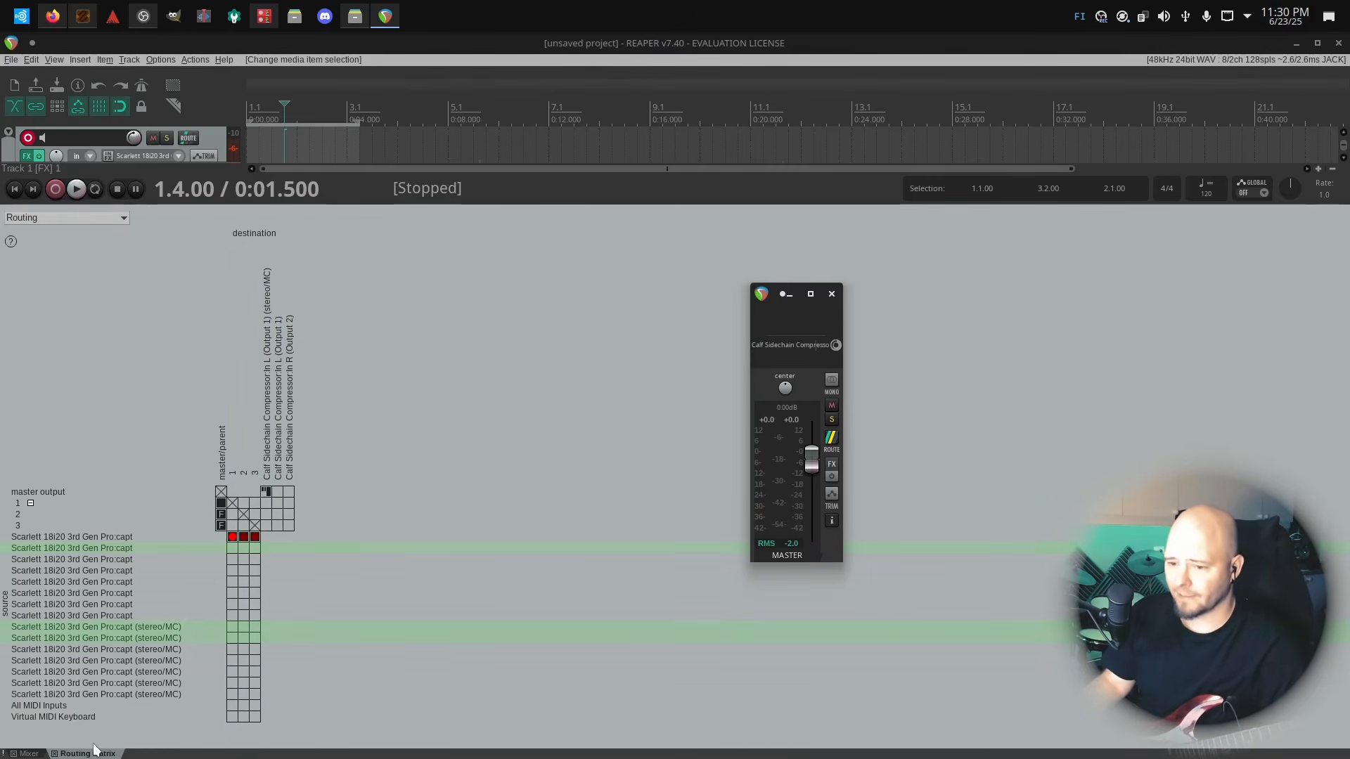
Close the routing matrix and return the floating master to the mixer
{"action": "left_click", "coordinate": [28, 753]}
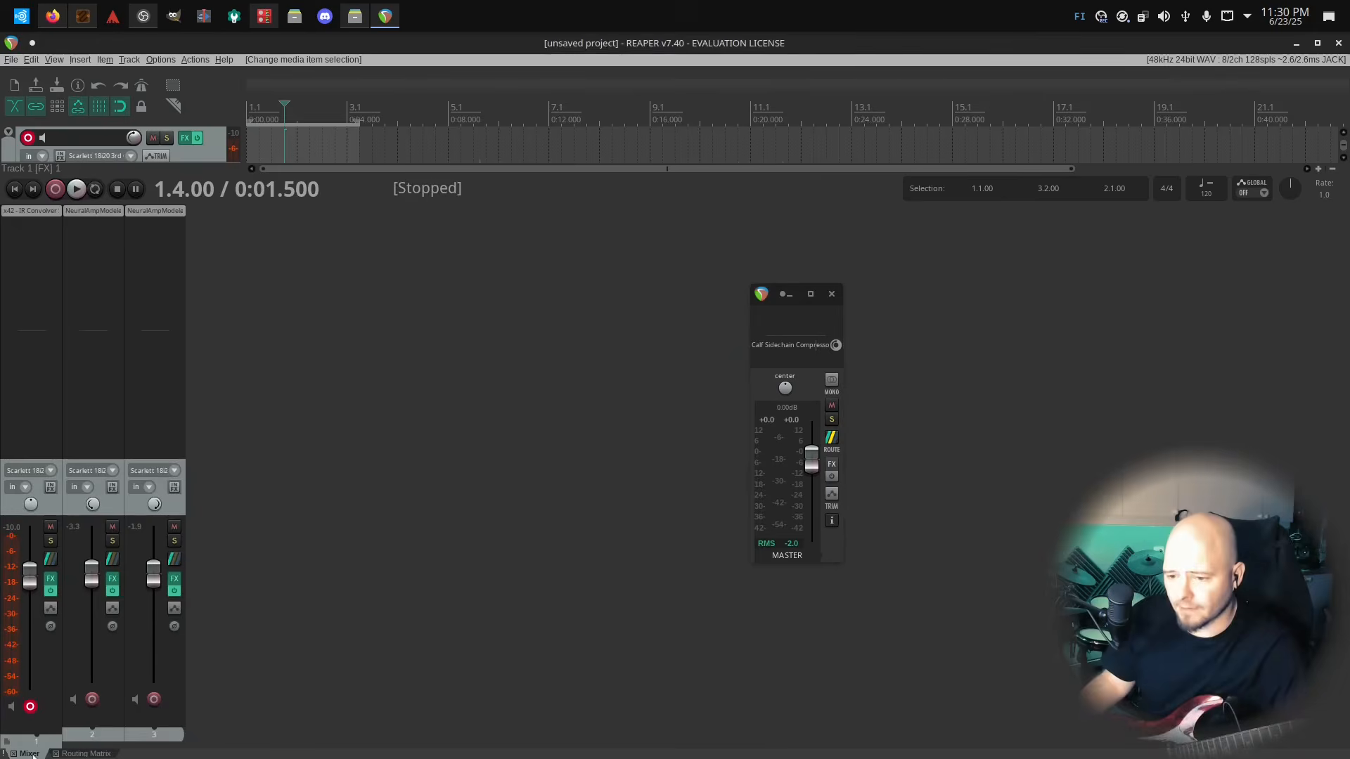
{"action": "left_click", "coordinate": [82, 753]}
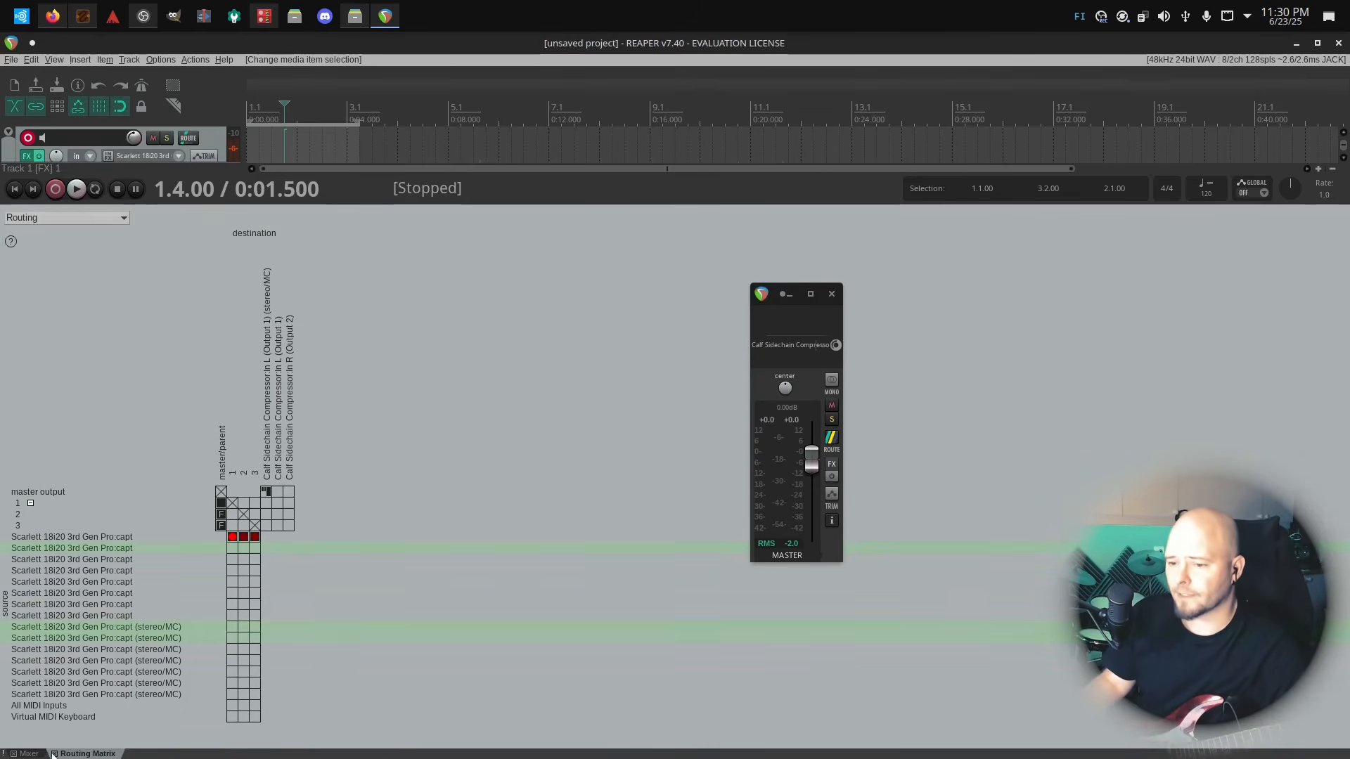
{"action": "left_click", "coordinate": [54, 754]}
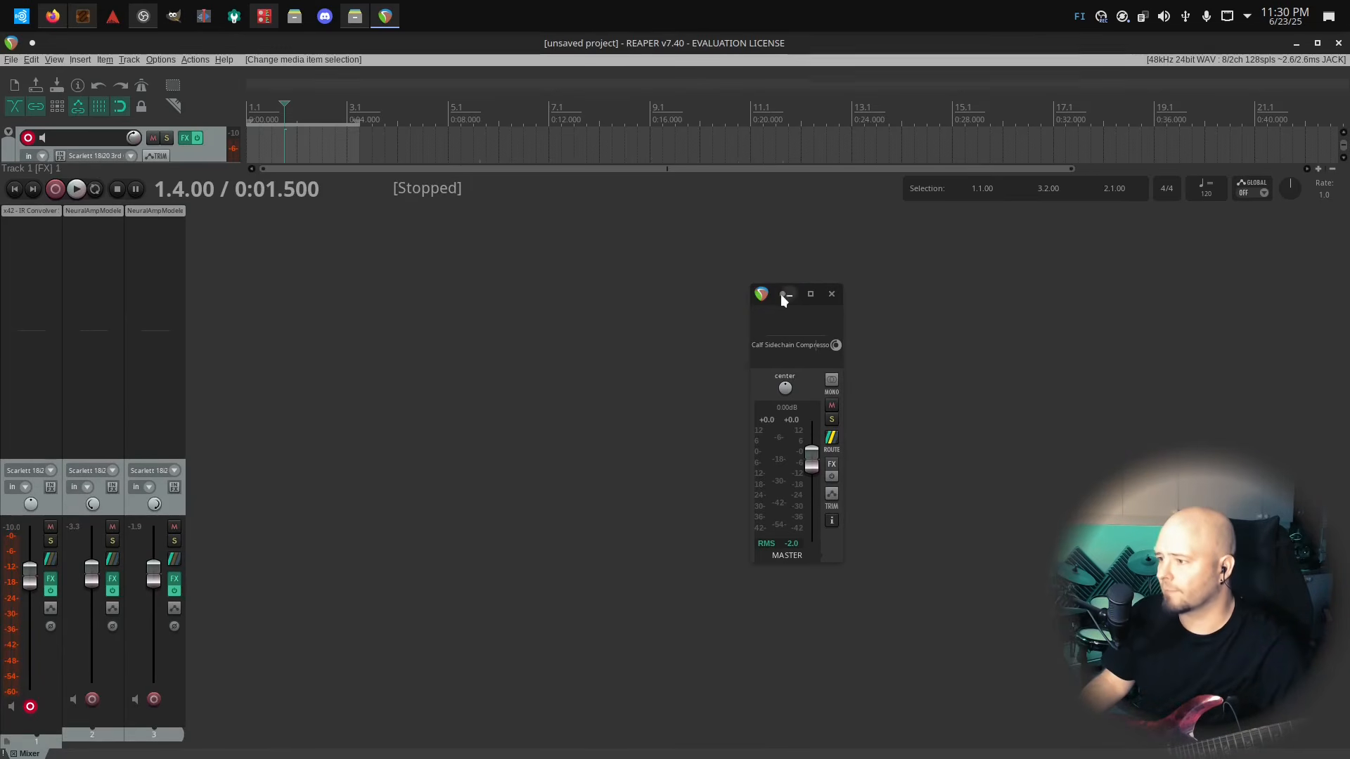
{"action": "left_click", "coordinate": [55, 59]}
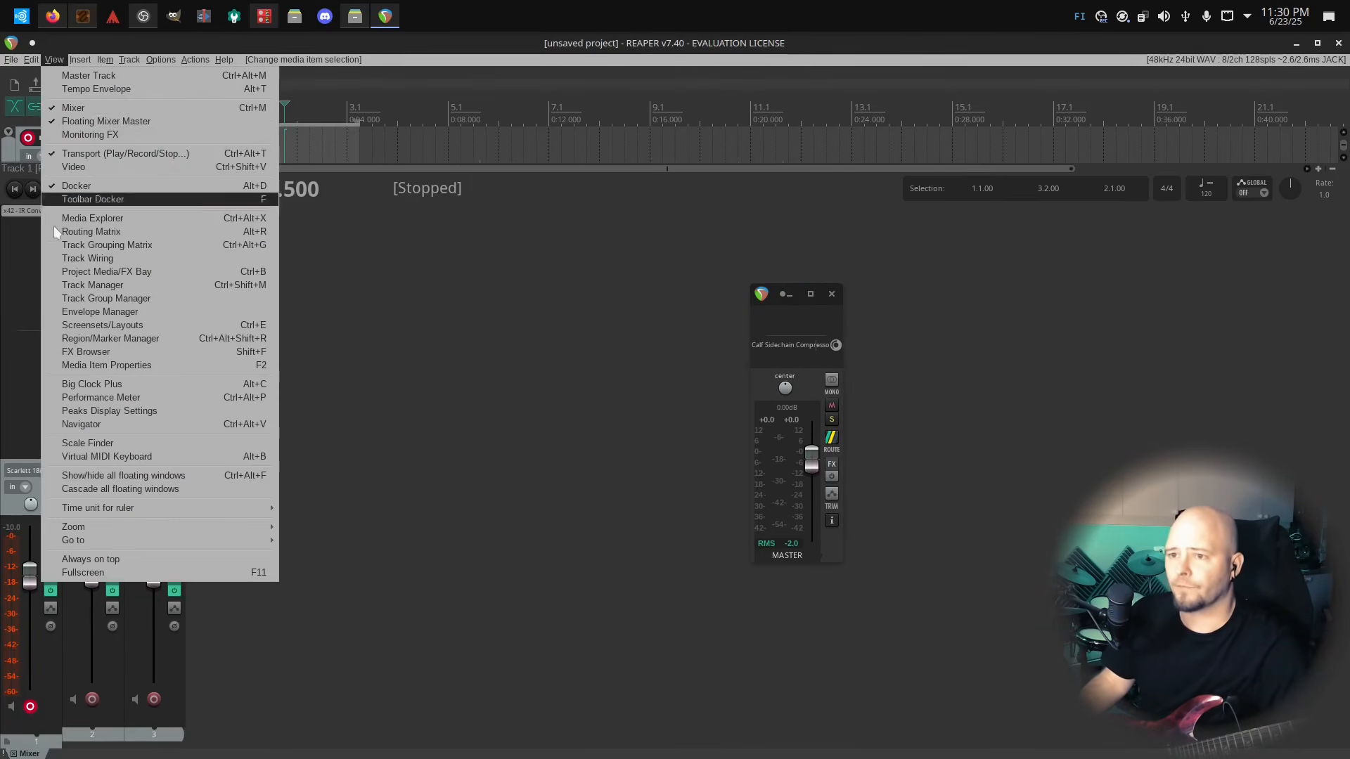
{"action": "left_click", "coordinate": [118, 122]}
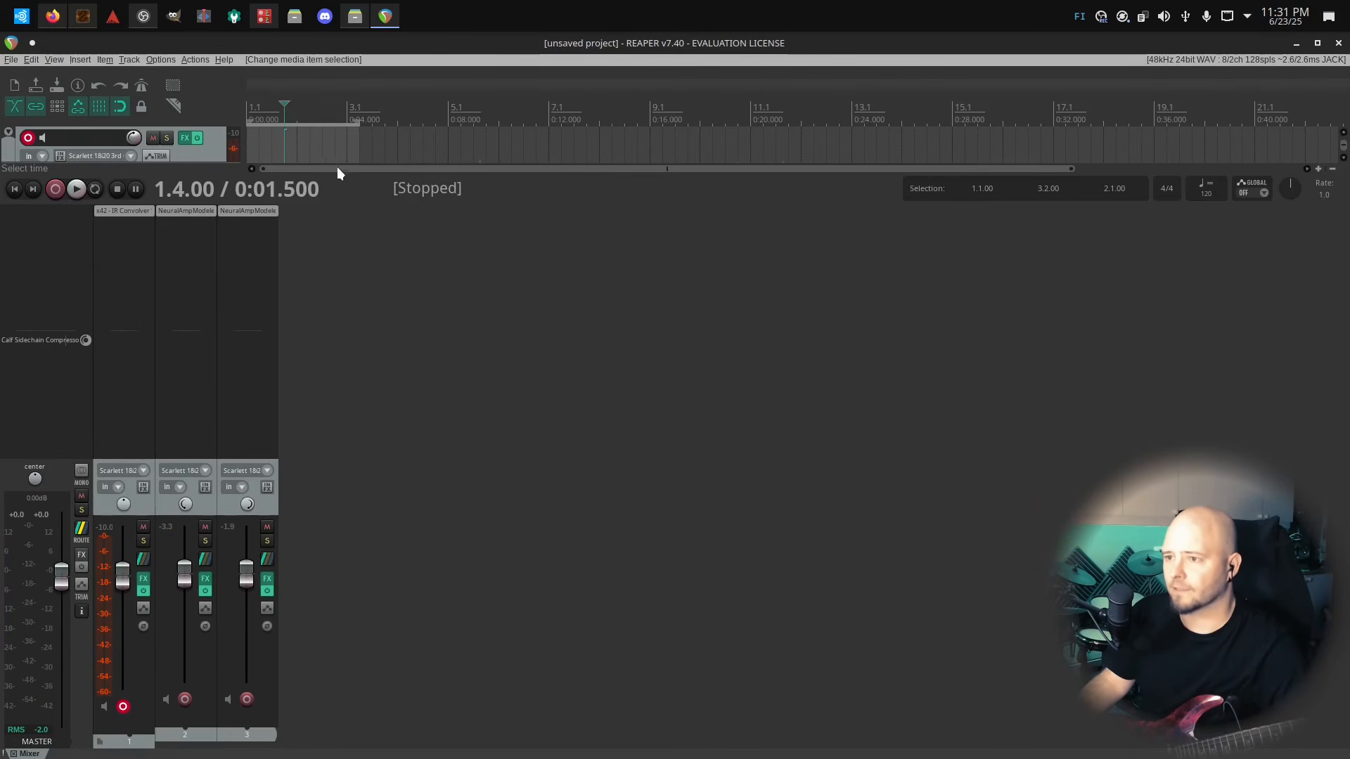
Make a time selection from 1.1.00 to 2.2.00 and play the guitar takes from 1.4.00
{"action": "mouse_move", "coordinate": [335, 205]}
{"action": "left_mouse_down"}
{"action": "mouse_move", "coordinate": [302, 316]}
{"action": "mouse_move", "coordinate": [305, 650]}
{"action": "mouse_move", "coordinate": [348, 189]}
{"action": "left_mouse_up"}
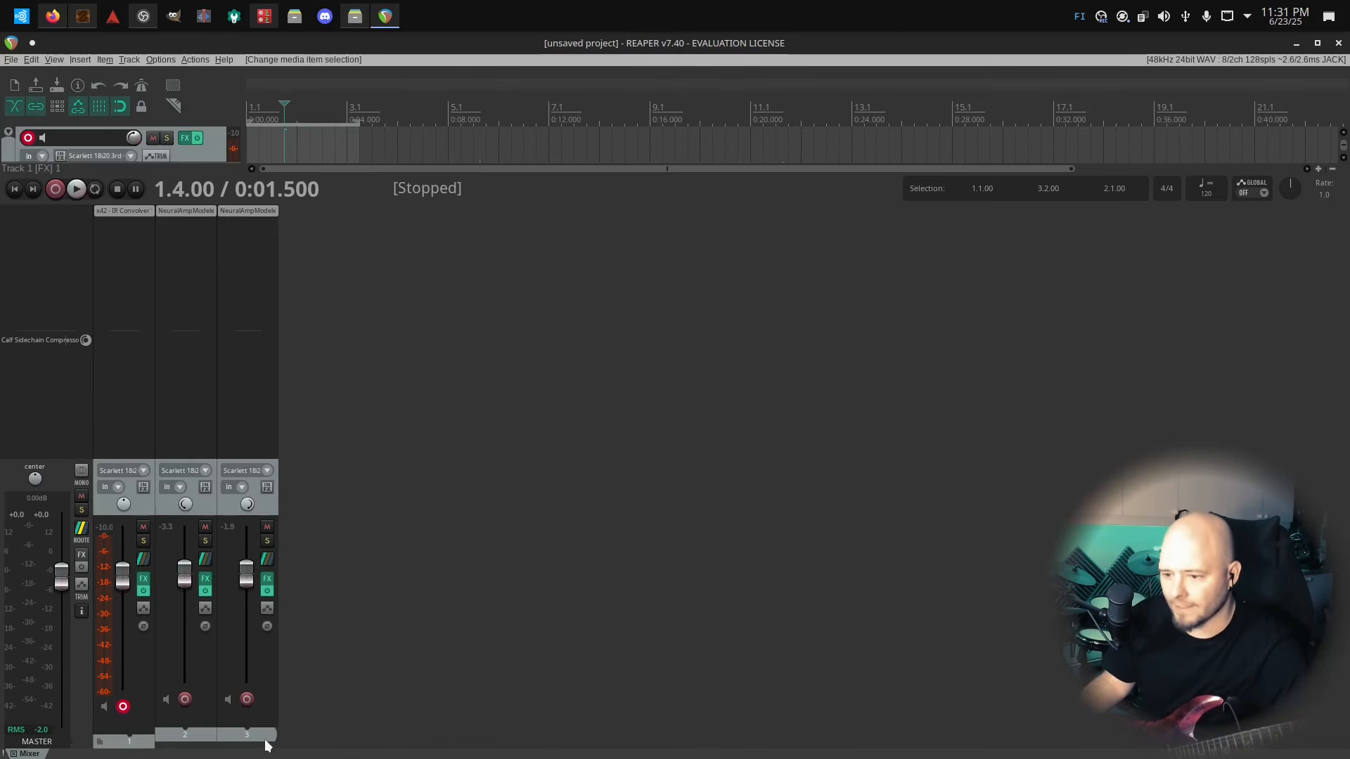
{"action": "left_click_drag", "start_coordinate": [308, 109], "coordinate": [241, 112]}
{"action": "key", "text": "space"}
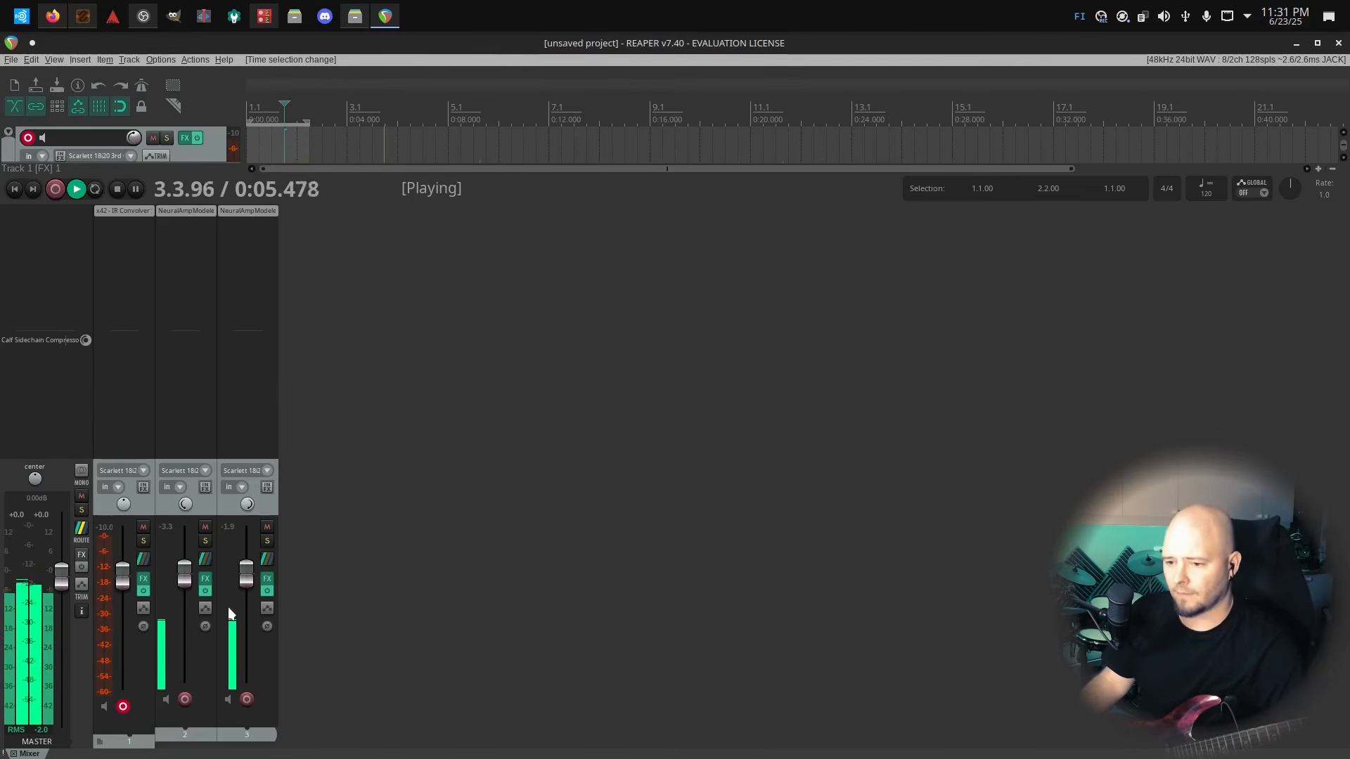
Disarm recording on folder track 1 and set track 3's volume to -0.71 dB
{"action": "left_click", "coordinate": [124, 706]}
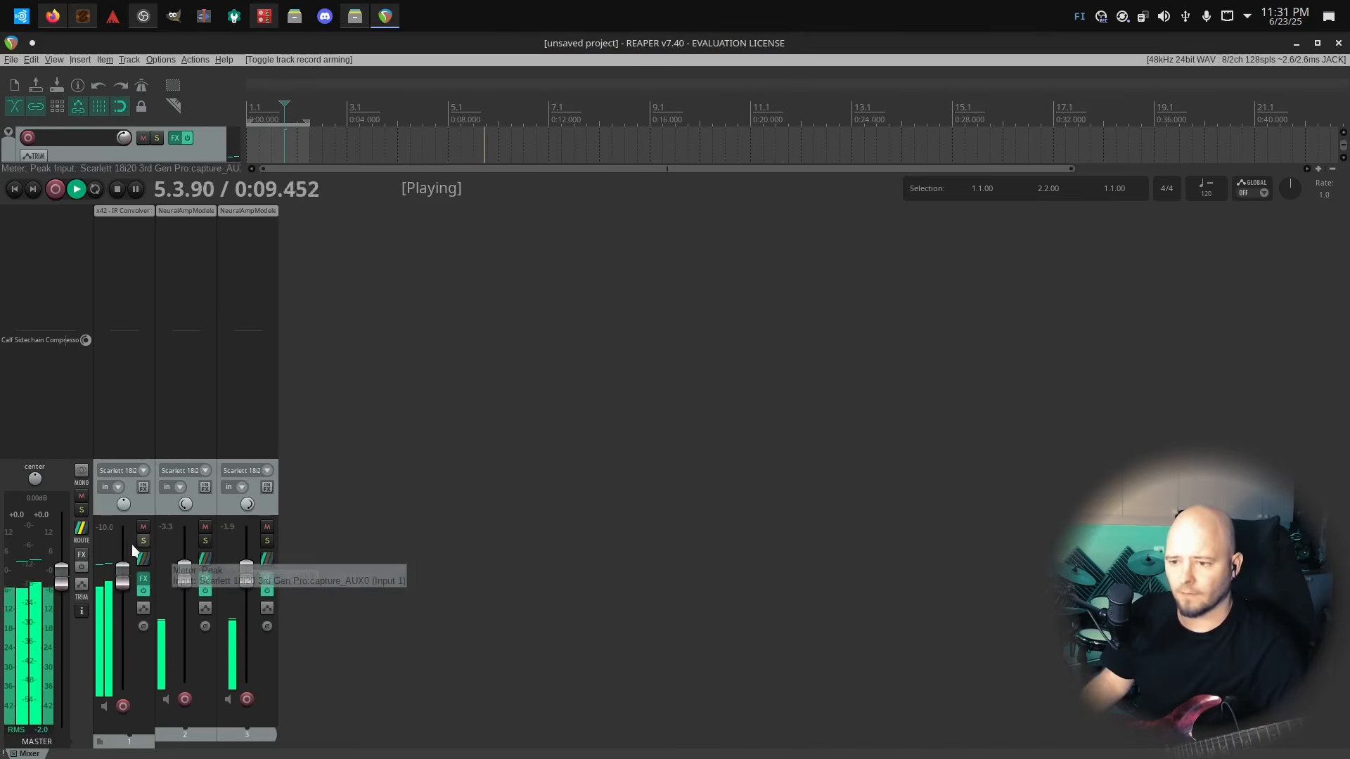
{"action": "mouse_move", "coordinate": [246, 571]}
{"action": "left_mouse_down"}
{"action": "mouse_move", "coordinate": [245, 662]}
{"action": "mouse_move", "coordinate": [238, 551]}
{"action": "mouse_move", "coordinate": [231, 579]}
{"action": "left_mouse_up"}
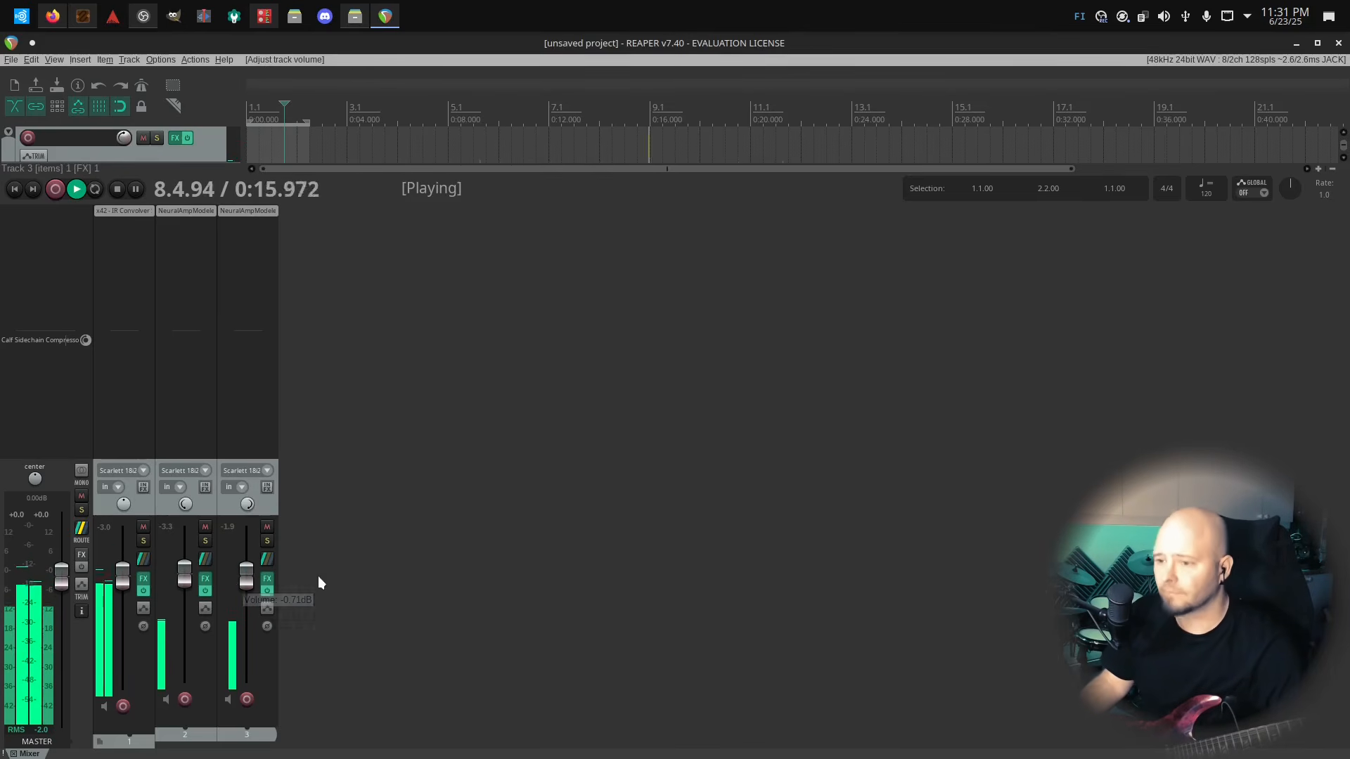
Examine track 3's routing settings during playback, close them, and stop playback
{"action": "left_click", "coordinate": [270, 558]}
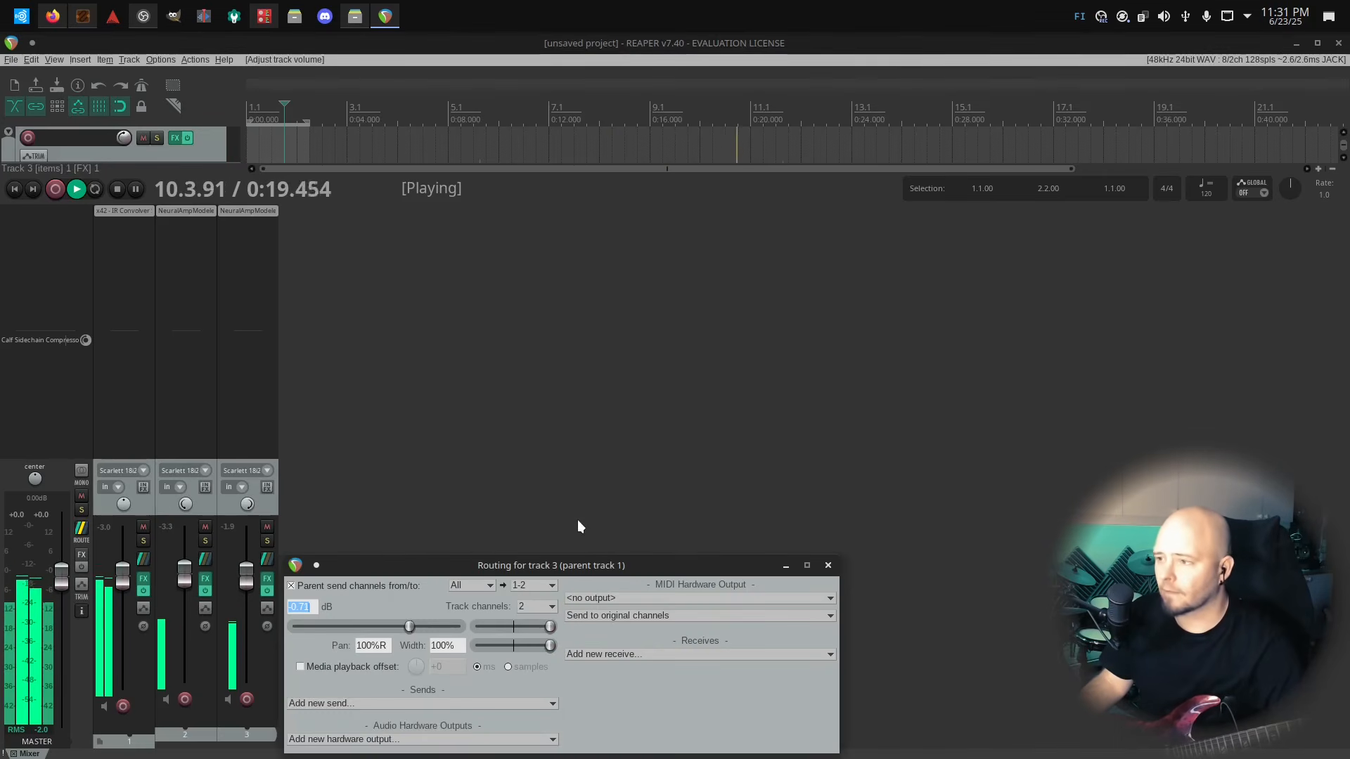
{"action": "left_click_drag", "start_coordinate": [499, 567], "coordinate": [558, 335]}
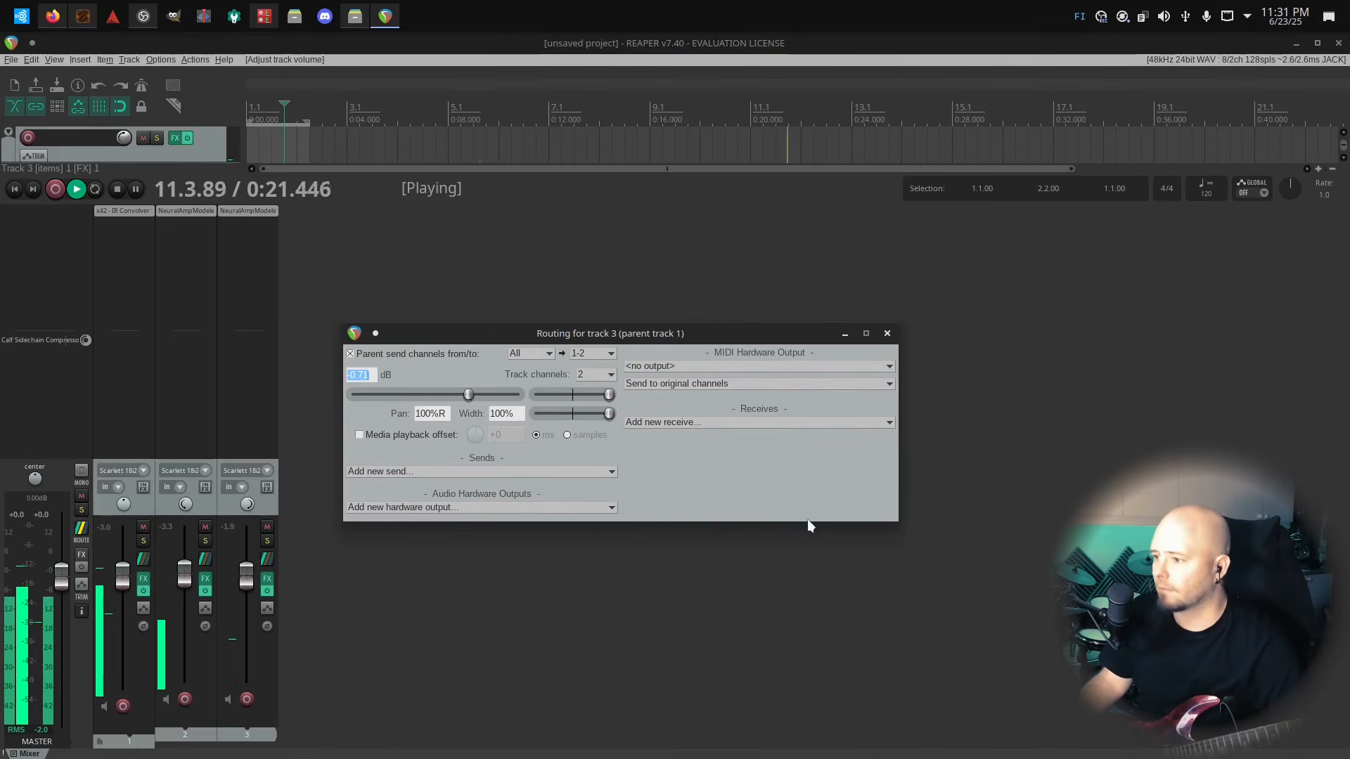
{"action": "left_click", "coordinate": [887, 333]}
{"action": "key", "text": "space"}
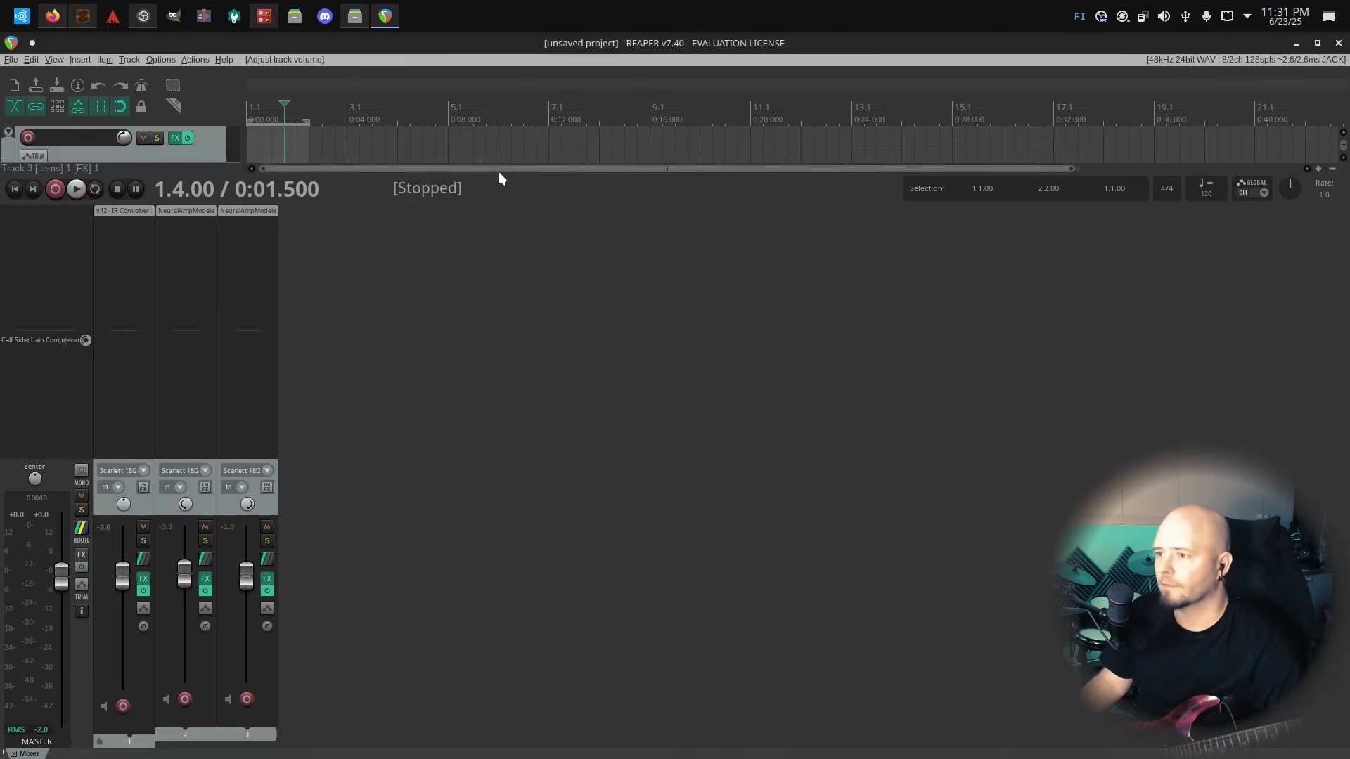
Make a time selection from 3.1.00 to 11.1.00 across the guitar takes and play it on repeat
{"action": "left_click_drag", "start_coordinate": [487, 206], "coordinate": [458, 533]}
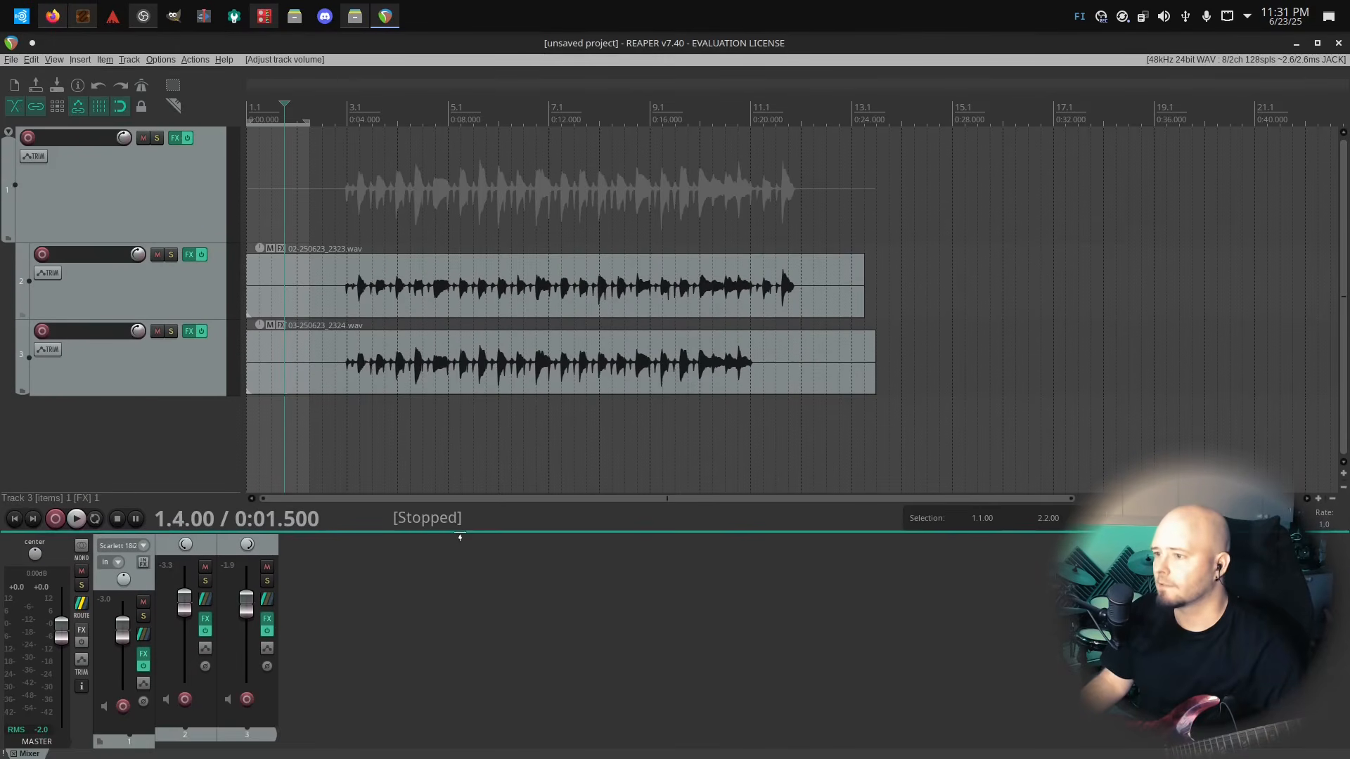
{"action": "left_click_drag", "start_coordinate": [347, 128], "coordinate": [753, 142]}
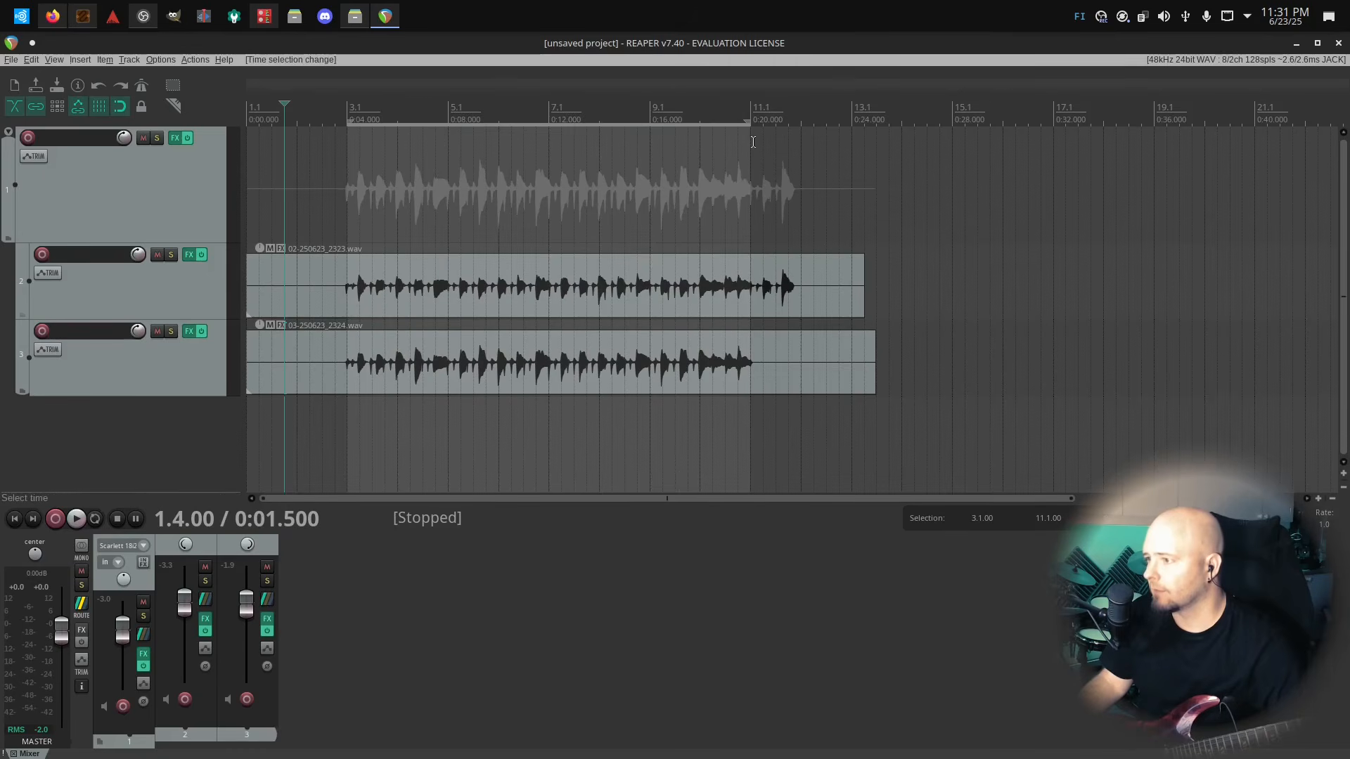
{"action": "right_click", "coordinate": [642, 121]}
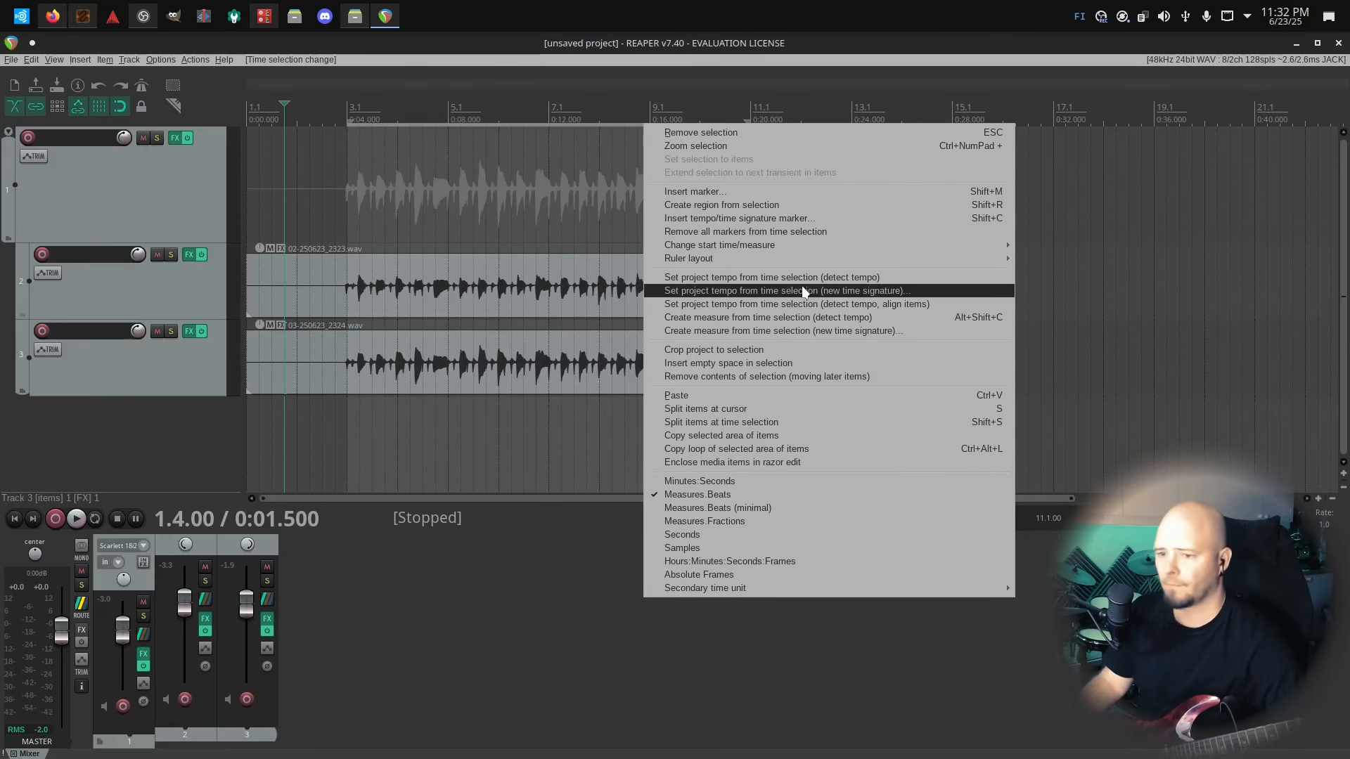
{"action": "left_click", "coordinate": [96, 519]}
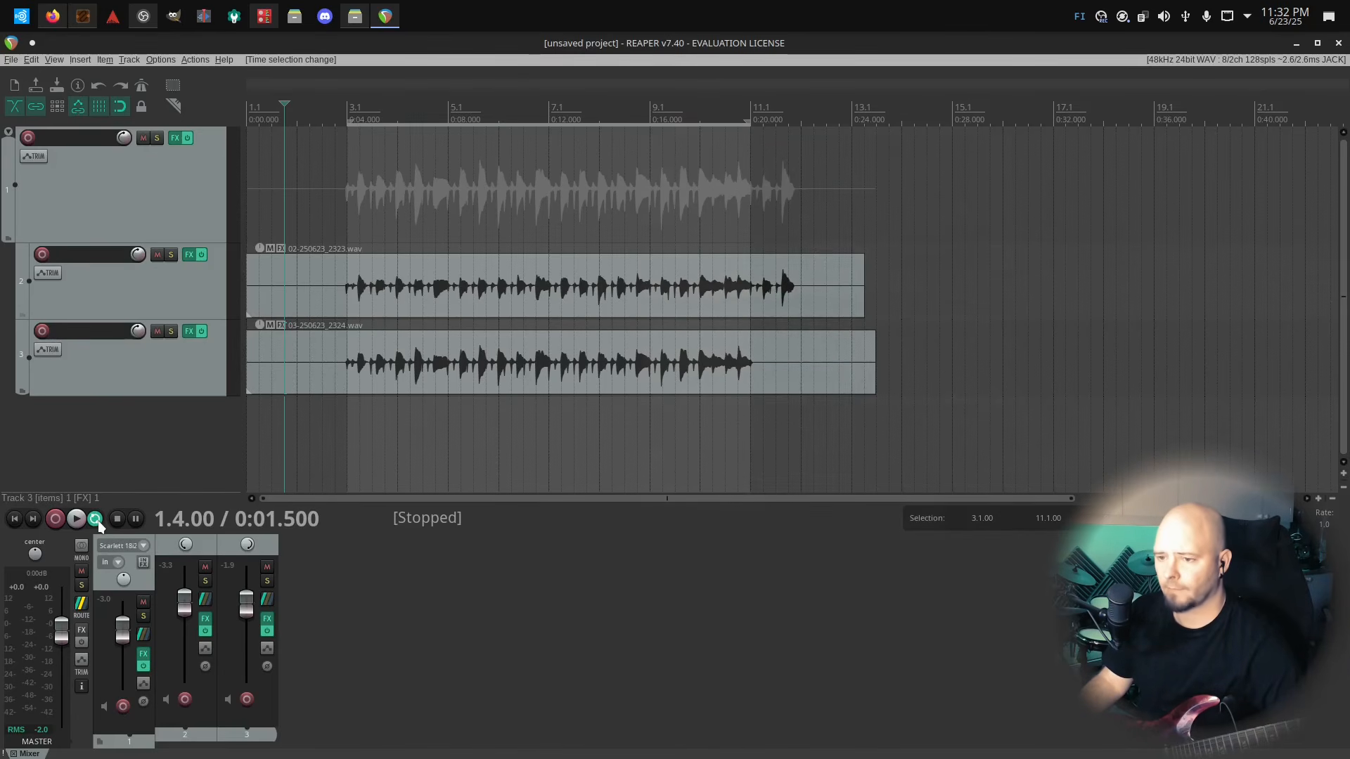
{"action": "left_click", "coordinate": [77, 519]}
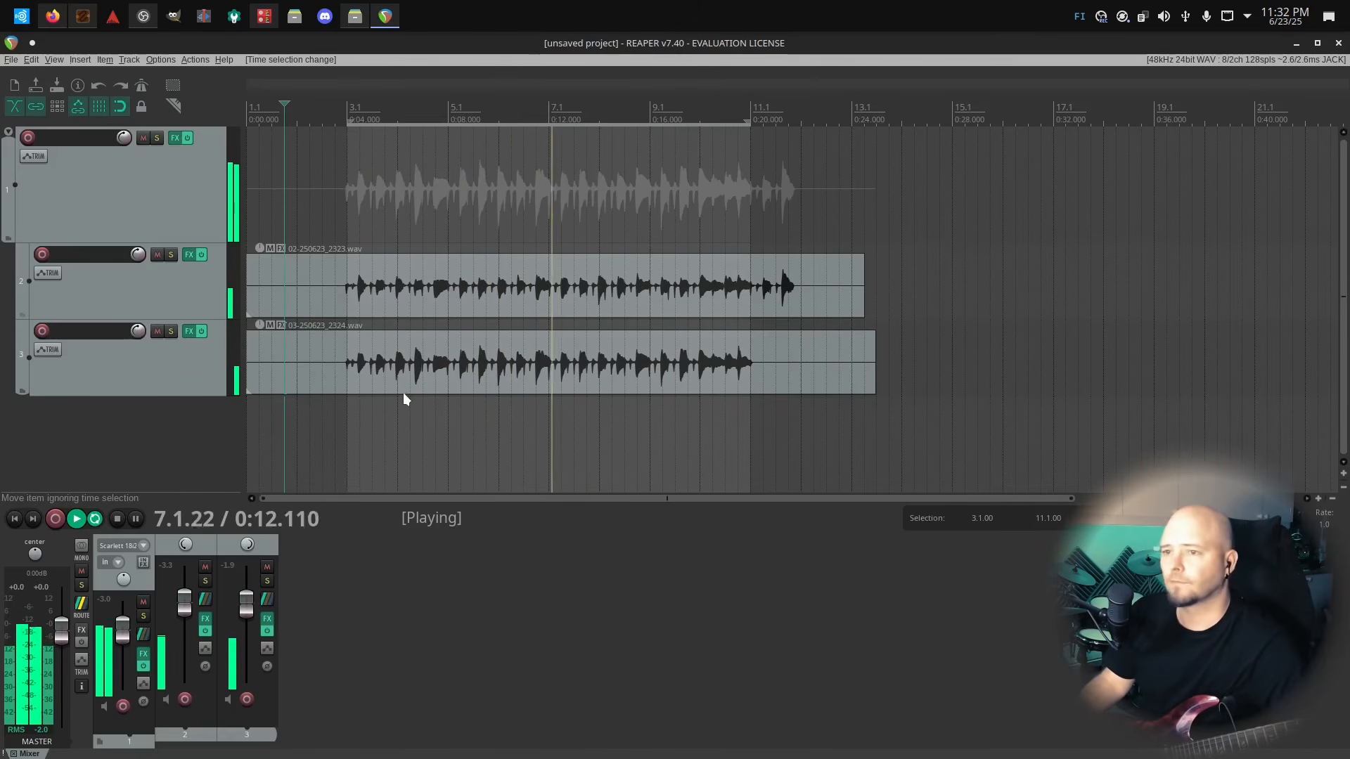
Cycle ripple editing through its modes back to off, and stop the looped playback
{"action": "left_click", "coordinate": [58, 106]}
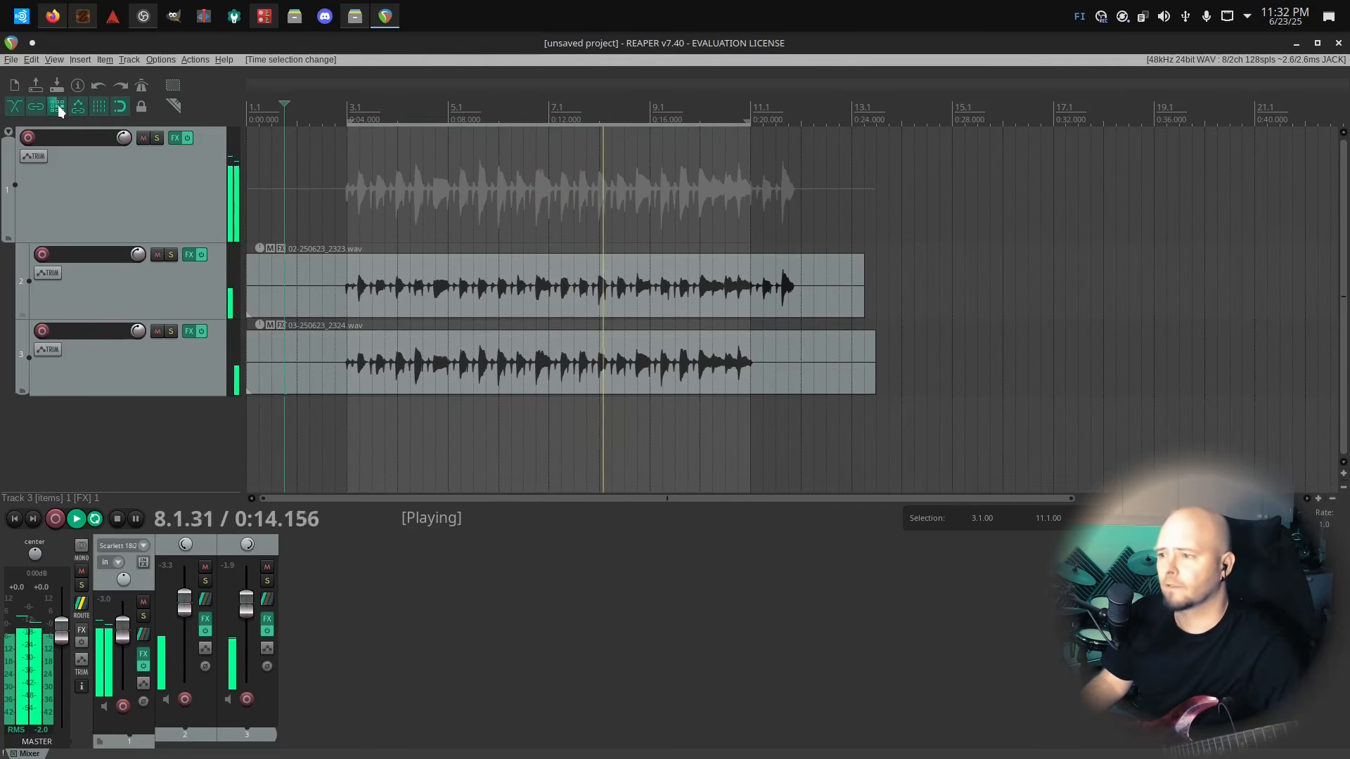
{"action": "left_click", "coordinate": [58, 106]}
{"action": "left_click", "coordinate": [57, 107]}
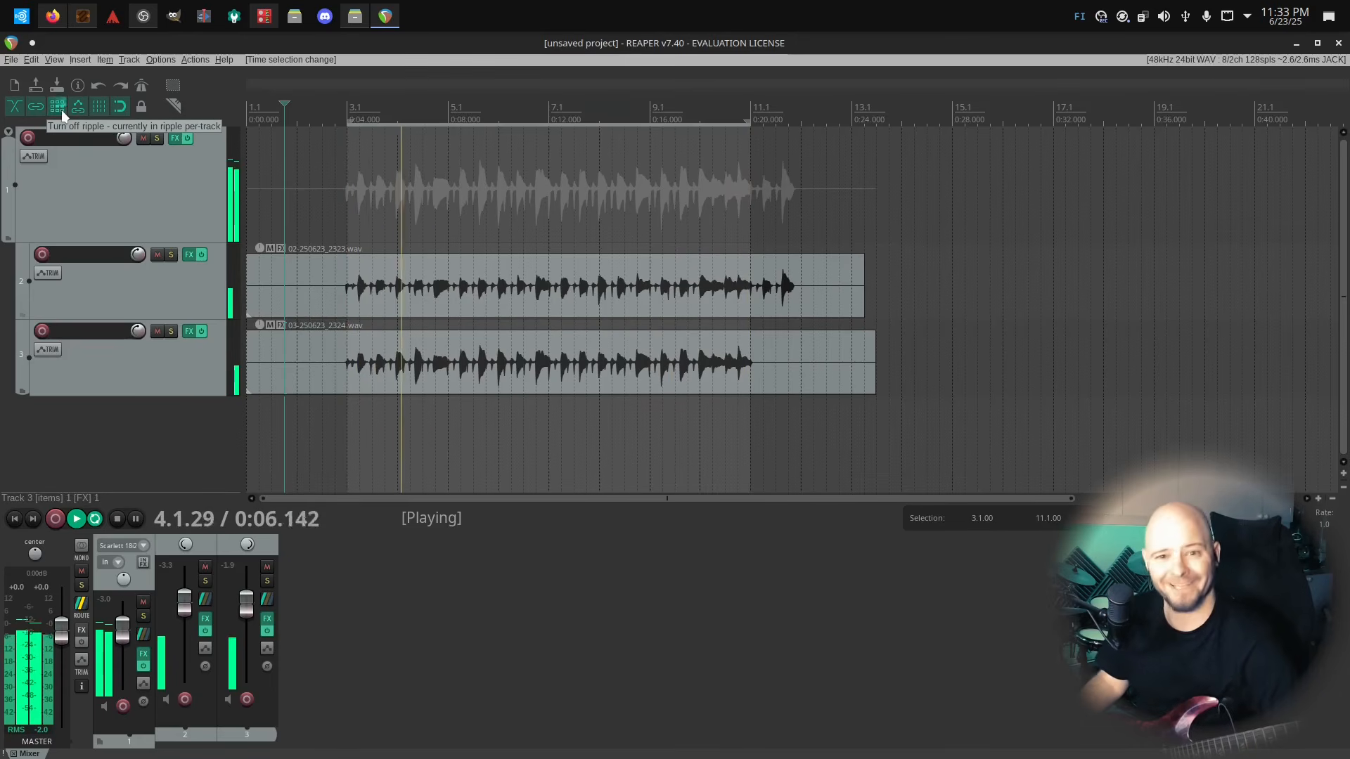
{"action": "left_click", "coordinate": [57, 107]}
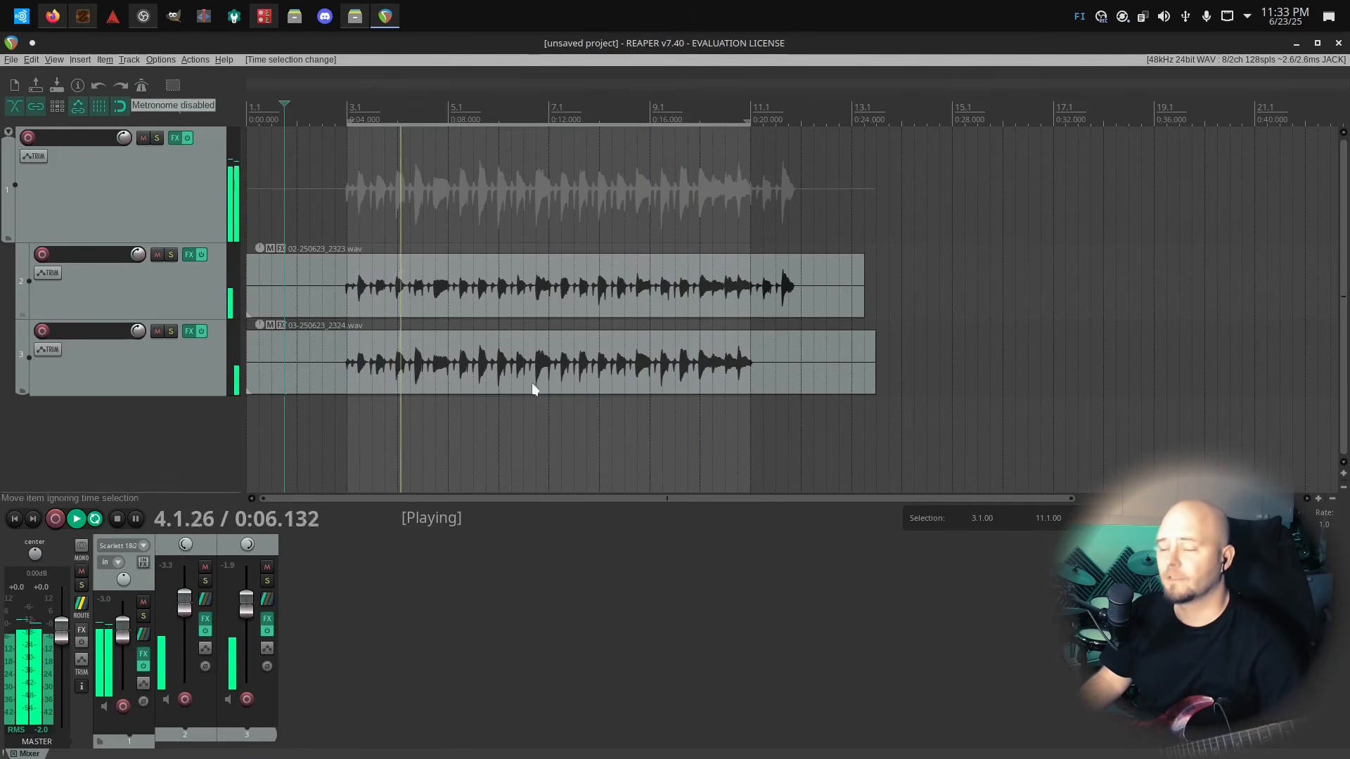
{"action": "key", "text": "space"}
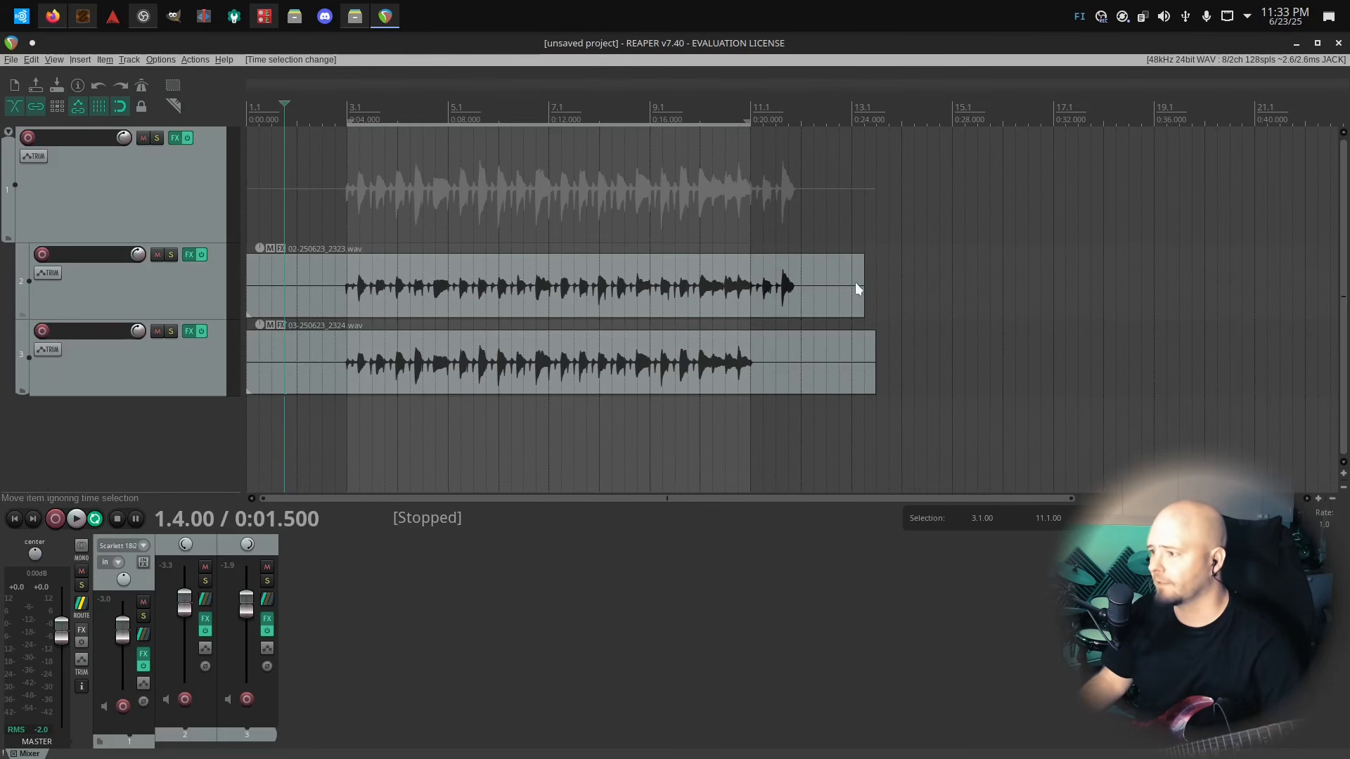
Trim the ends of both guitar takes to 11.1.00 and set track 3's volume to -2.36 dB
{"action": "left_click_drag", "start_coordinate": [862, 278], "coordinate": [749, 283]}
{"action": "left_click_drag", "start_coordinate": [870, 359], "coordinate": [749, 372]}
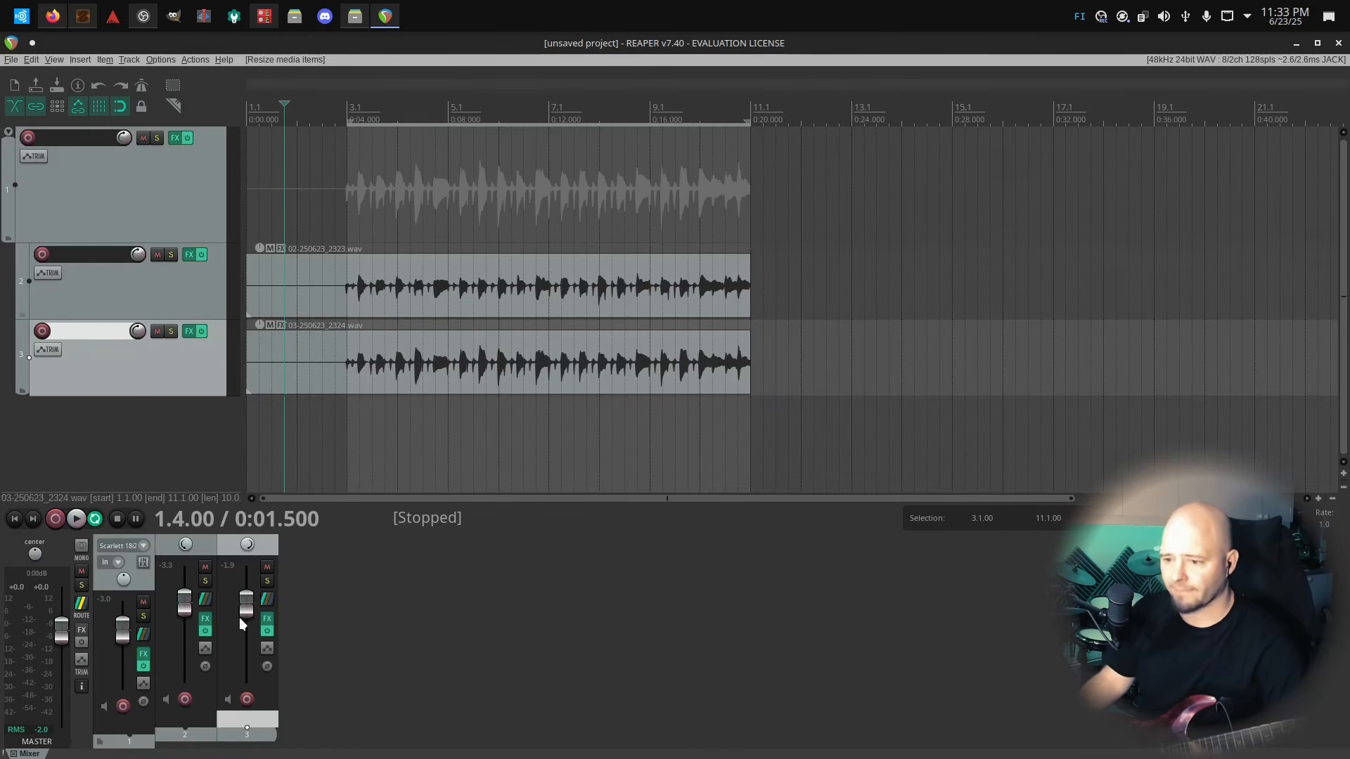
{"action": "left_click_drag", "start_coordinate": [246, 609], "coordinate": [307, 664]}
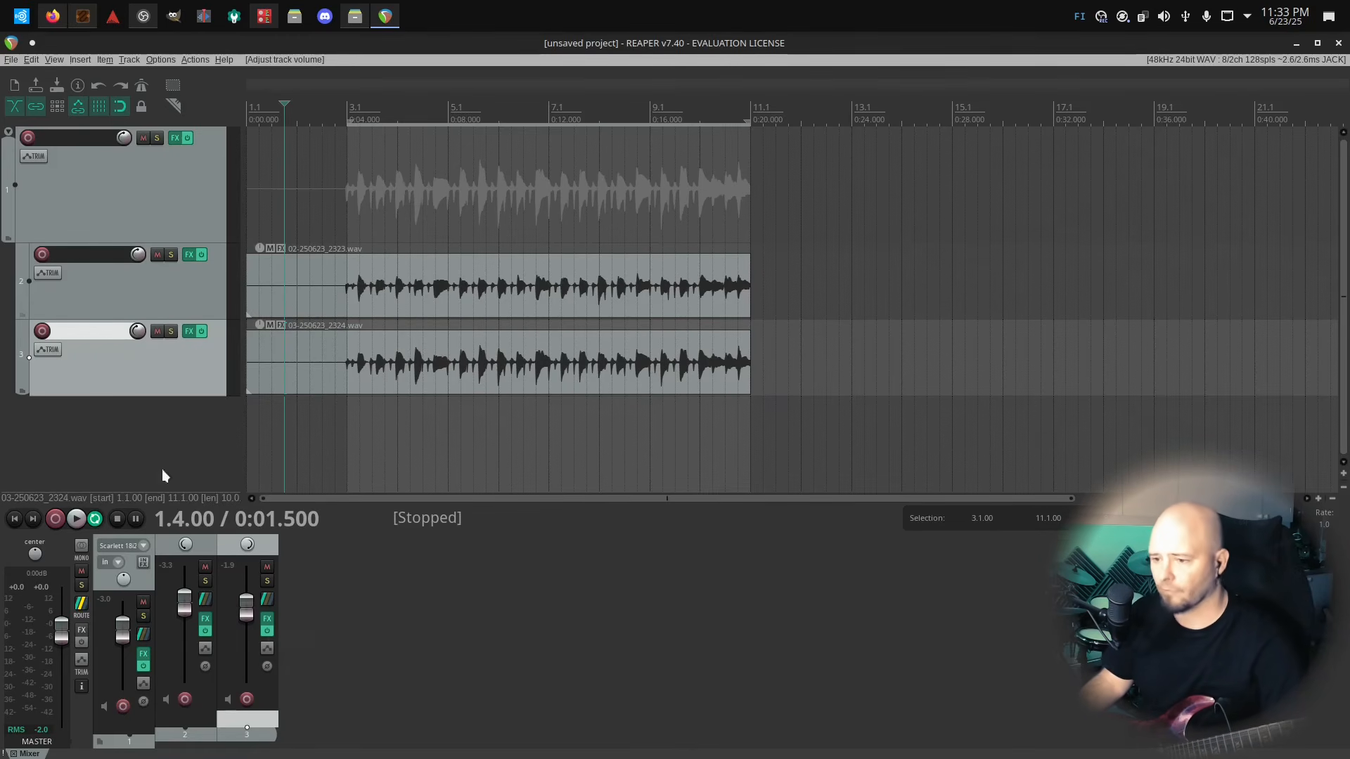
Show the volume automation envelope for track 3
{"action": "right_click", "coordinate": [158, 352]}
{"action": "left_click", "coordinate": [77, 378]}
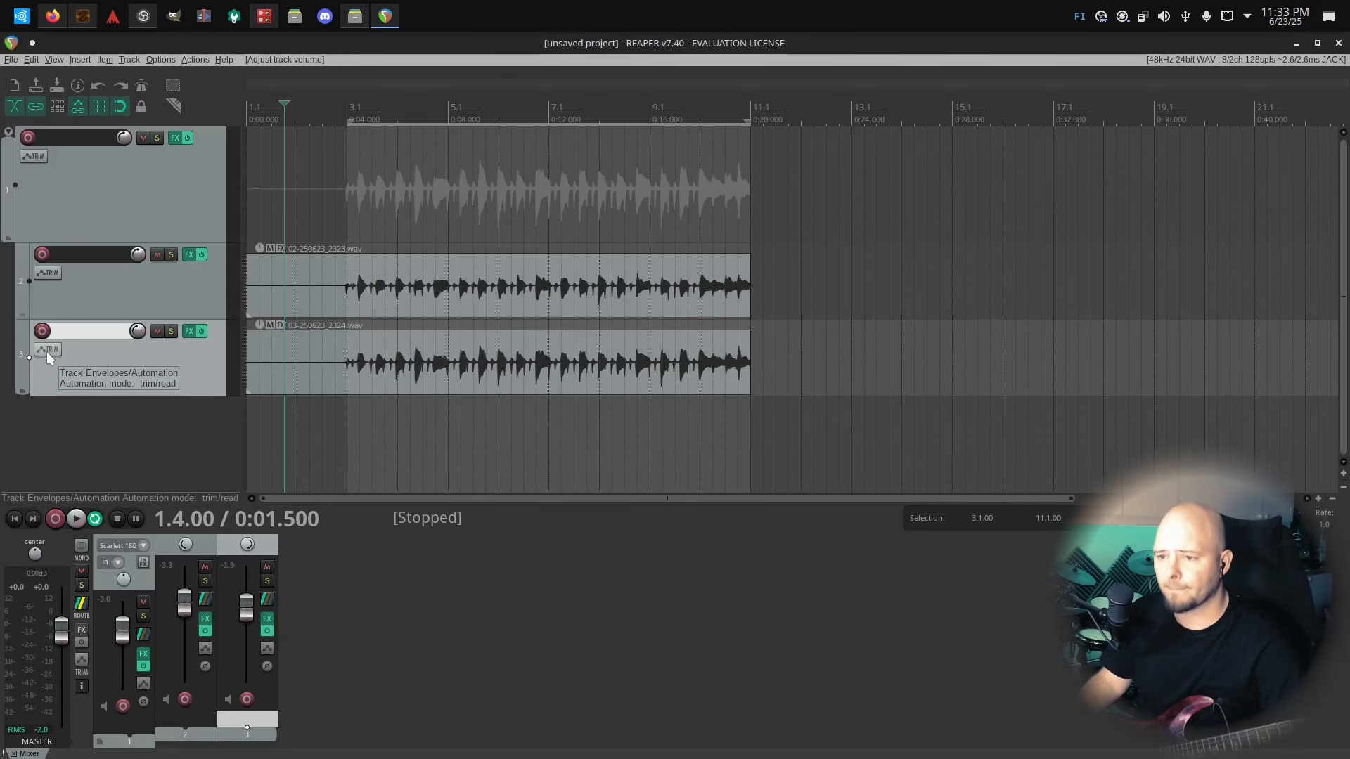
{"action": "left_click", "coordinate": [47, 350]}
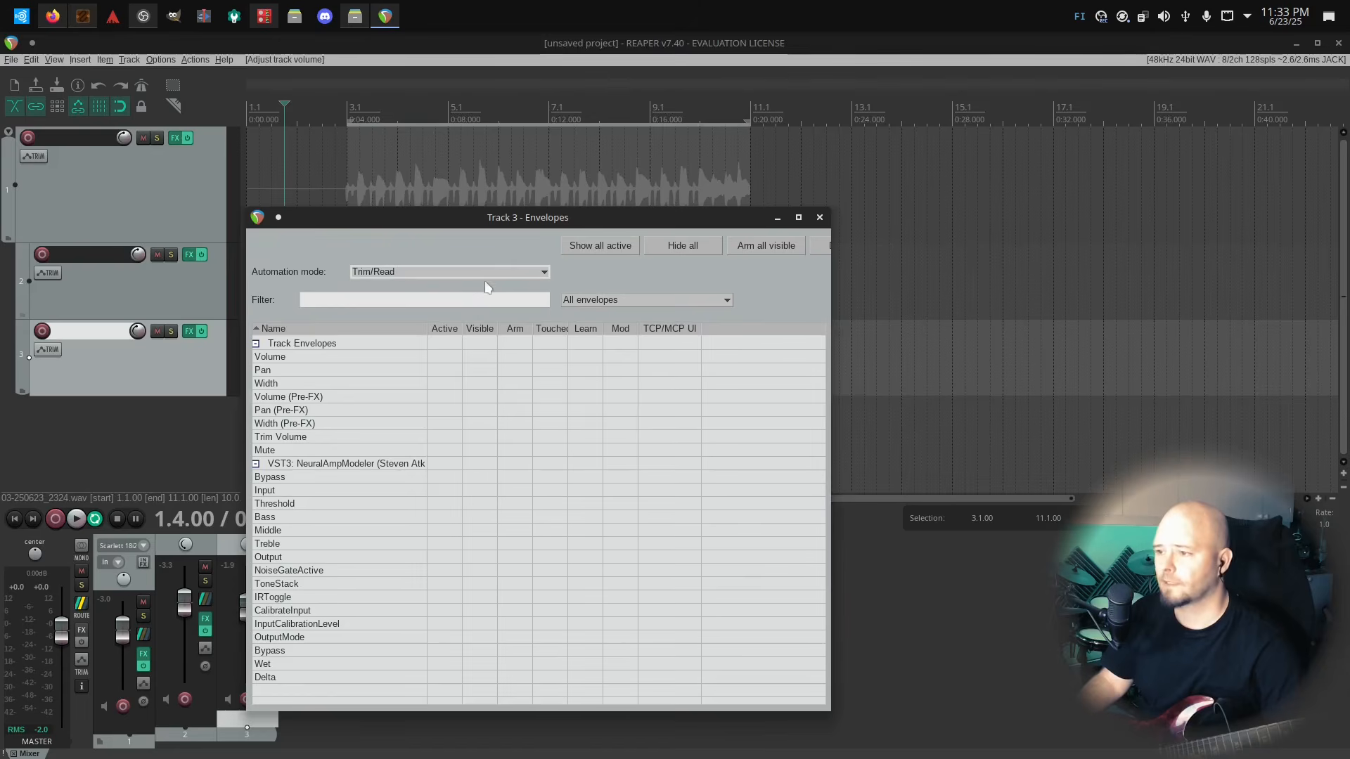
{"action": "left_click_drag", "start_coordinate": [502, 222], "coordinate": [561, 118]}
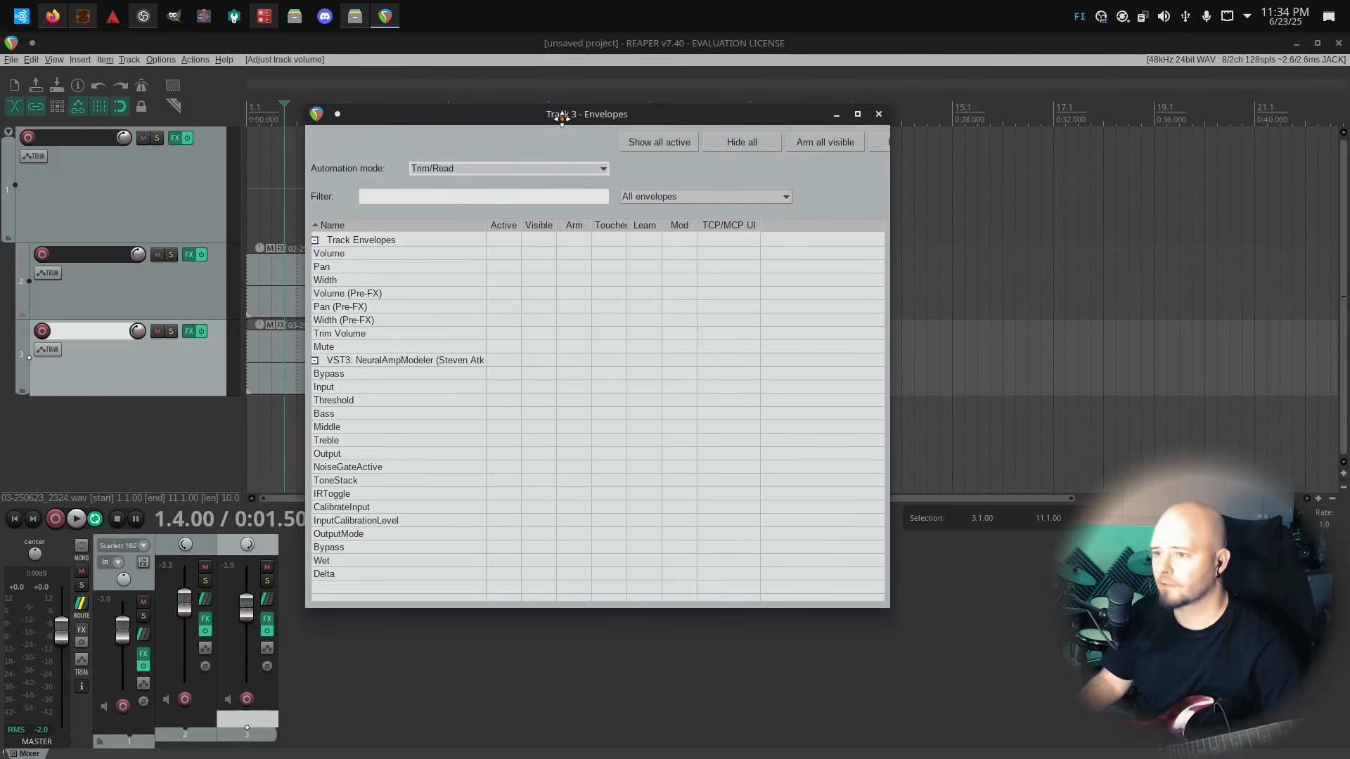
{"action": "left_click", "coordinate": [54, 352]}
{"action": "right_click", "coordinate": [54, 352]}
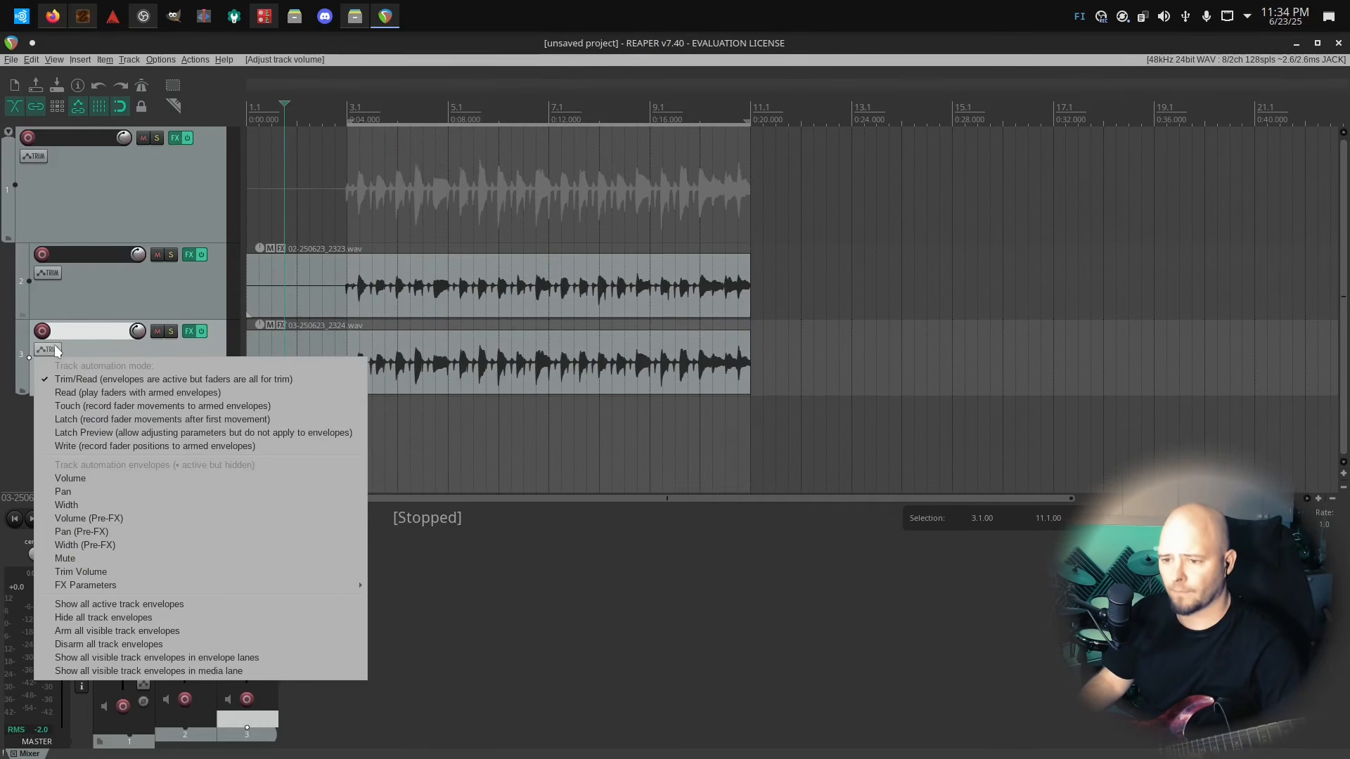
{"action": "left_click", "coordinate": [136, 479]}
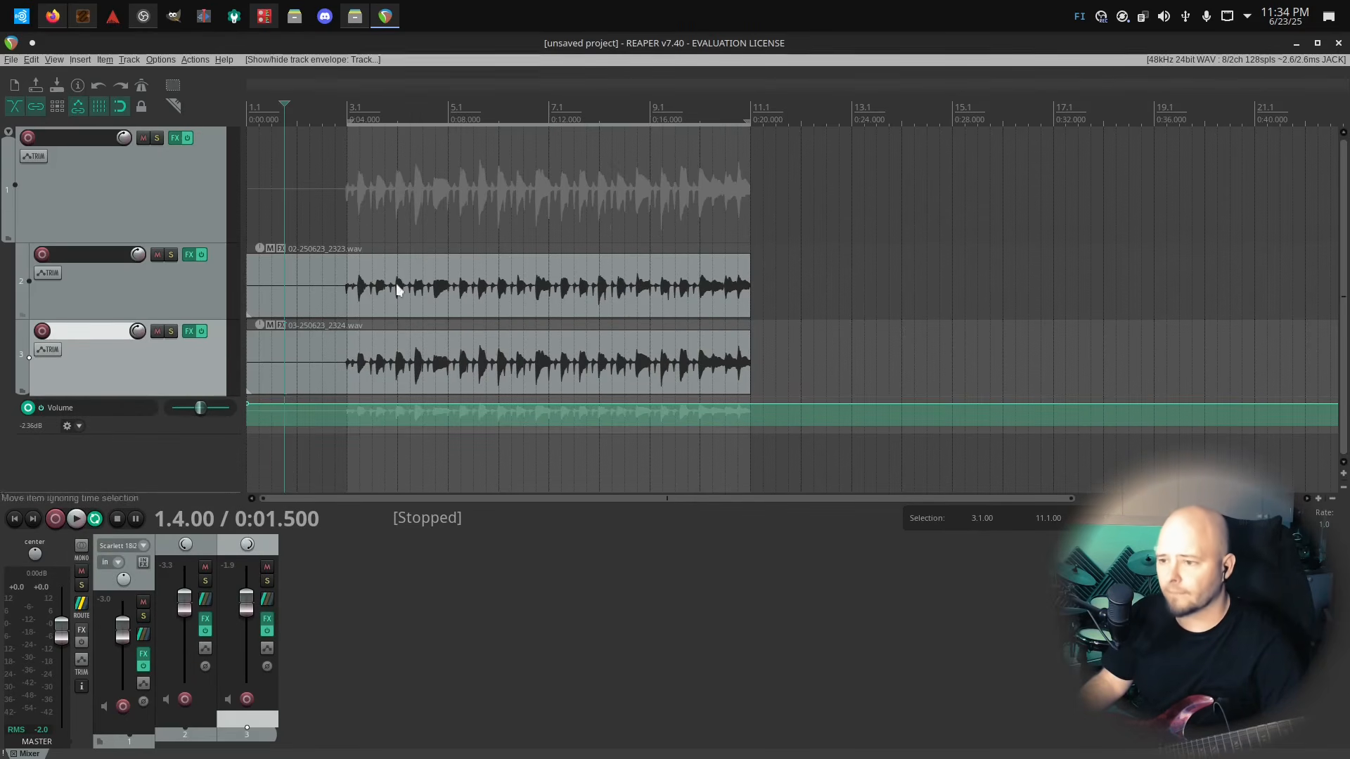
Make a time selection from 2.3.00 to 11.3.00 around the guitar takes, play it back, and stop
{"action": "left_click_drag", "start_coordinate": [310, 114], "coordinate": [248, 116]}
{"action": "key", "text": "space"}
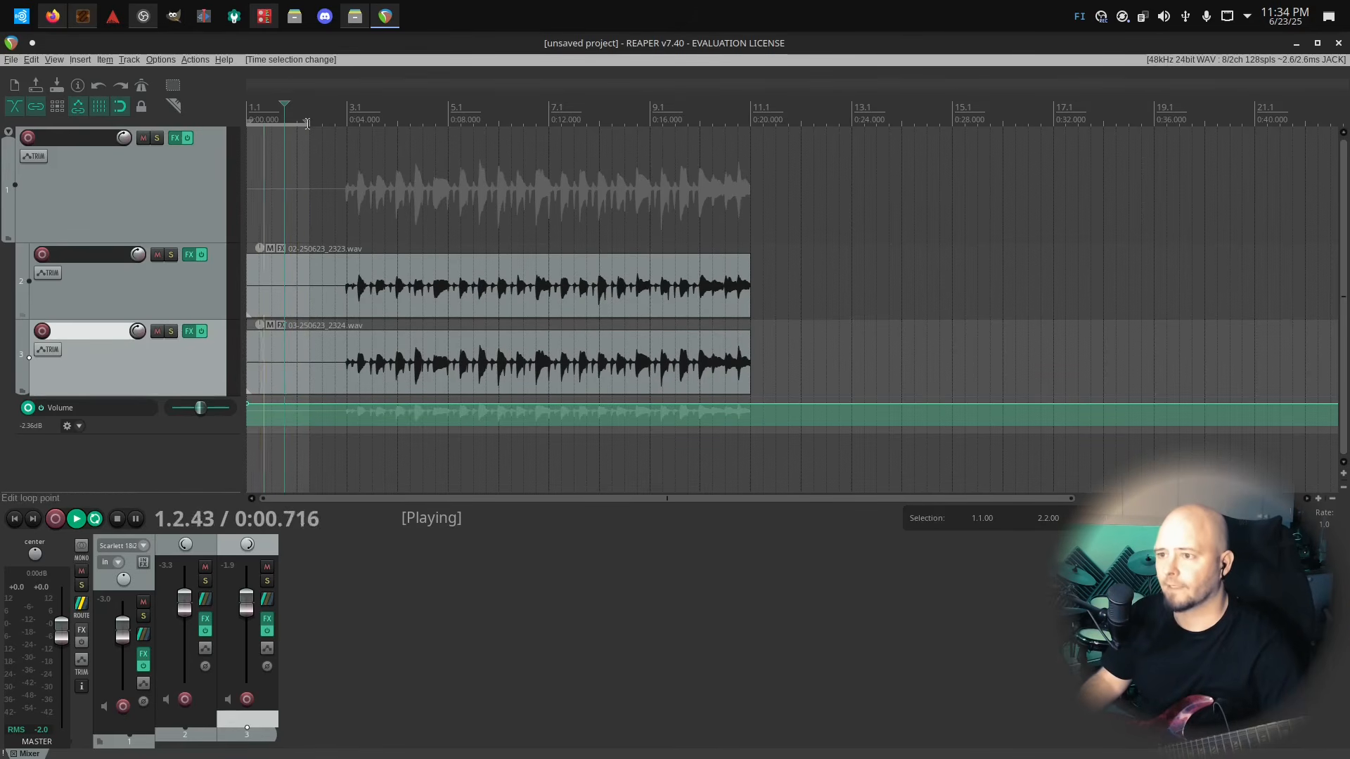
{"action": "left_click_drag", "start_coordinate": [324, 129], "coordinate": [766, 485]}
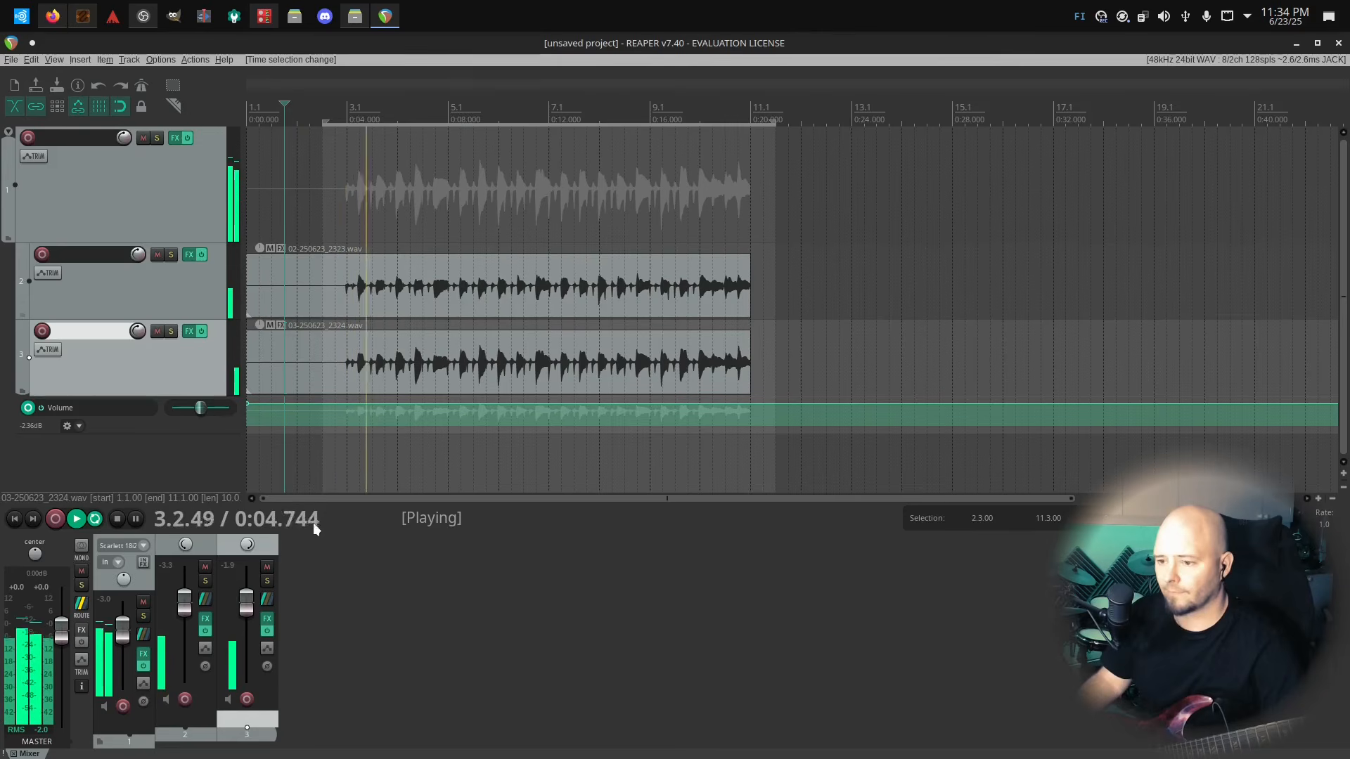
{"action": "key", "text": "space"}
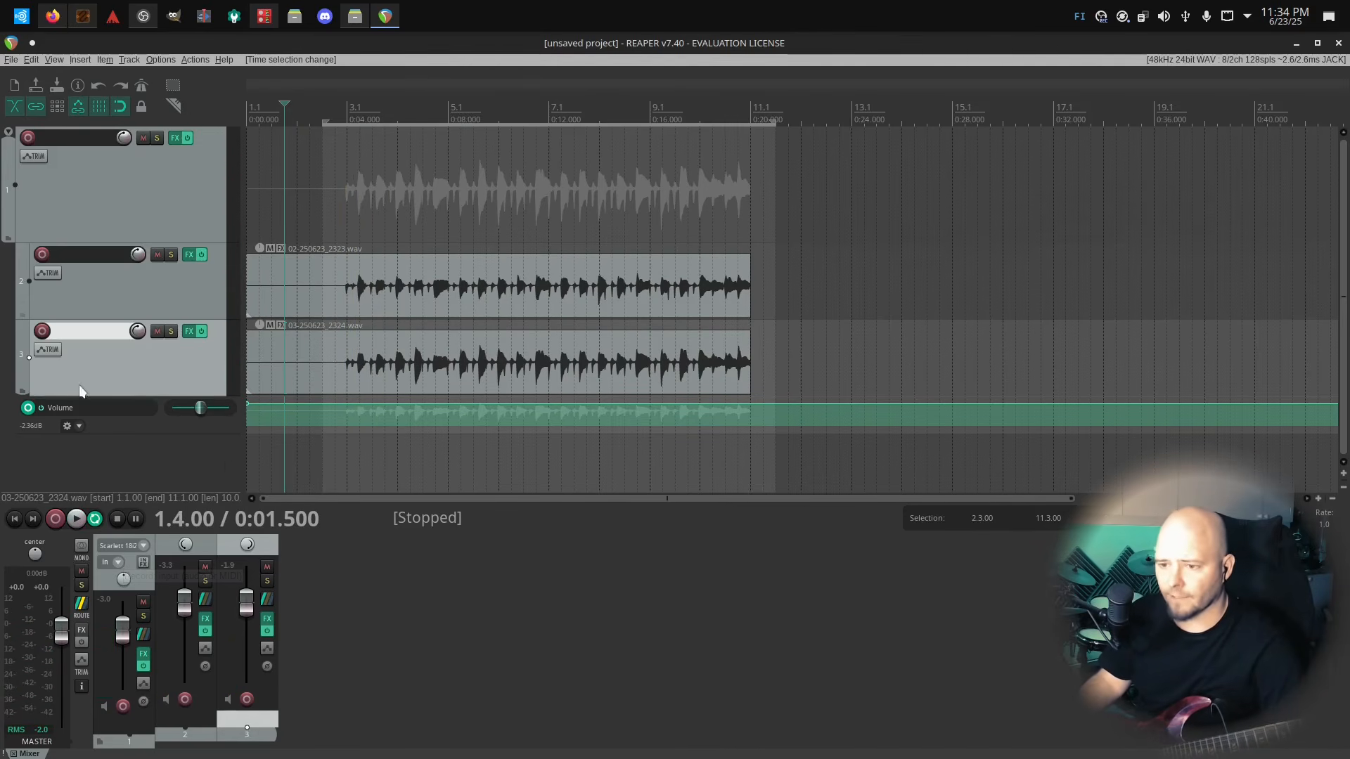
Examine the lane and automation options of track 3's volume envelope, toggling its arming off and back on
{"action": "left_click", "coordinate": [77, 426]}
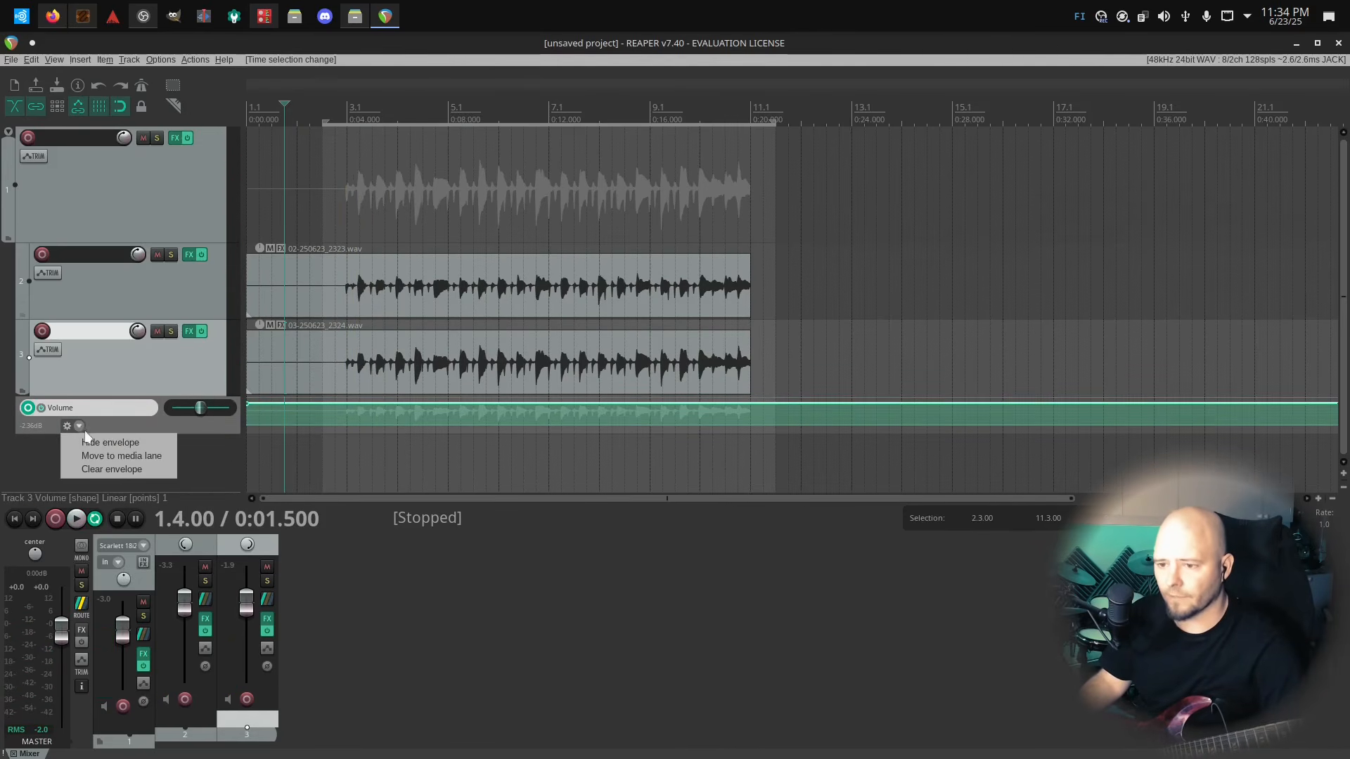
{"action": "left_click", "coordinate": [220, 460]}
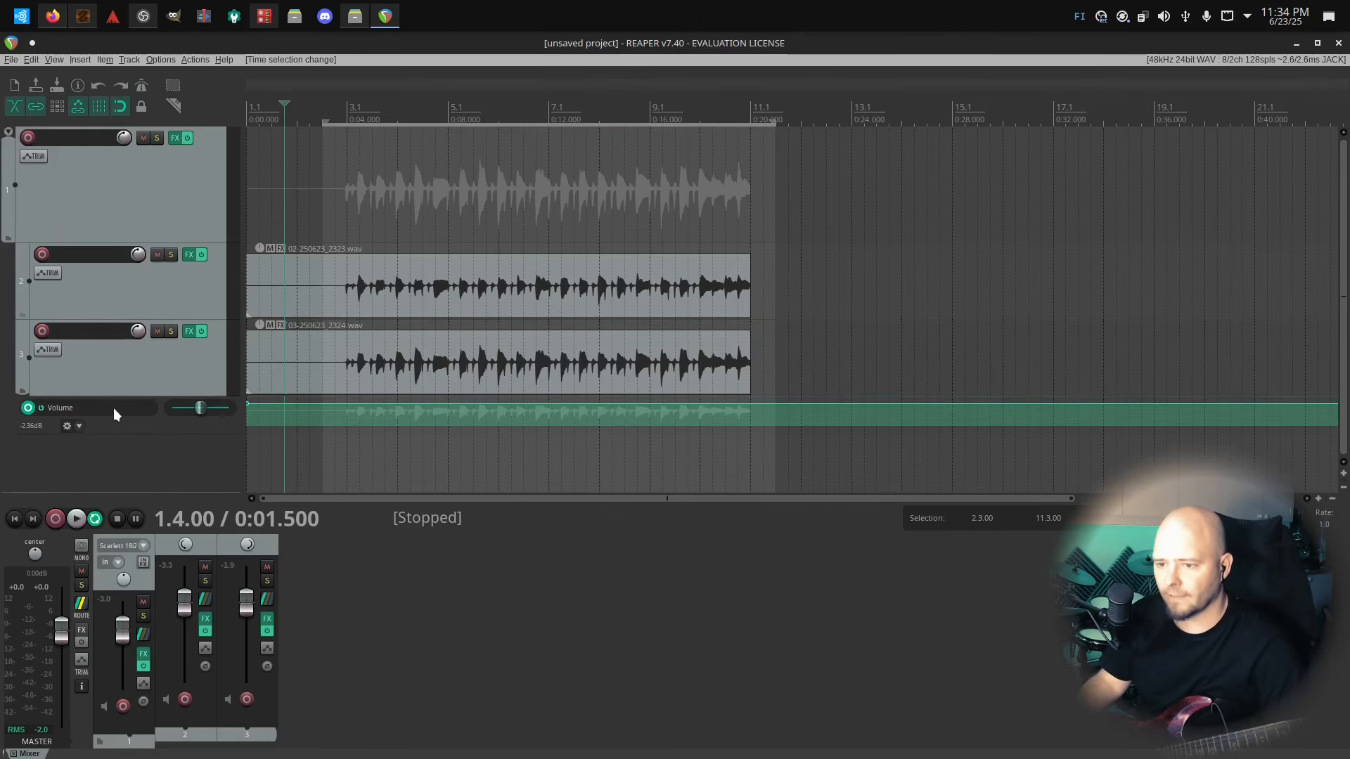
{"action": "left_click", "coordinate": [33, 409]}
{"action": "left_click", "coordinate": [35, 411]}
{"action": "left_click", "coordinate": [32, 410]}
{"action": "left_click", "coordinate": [31, 411]}
{"action": "right_click", "coordinate": [32, 411]}
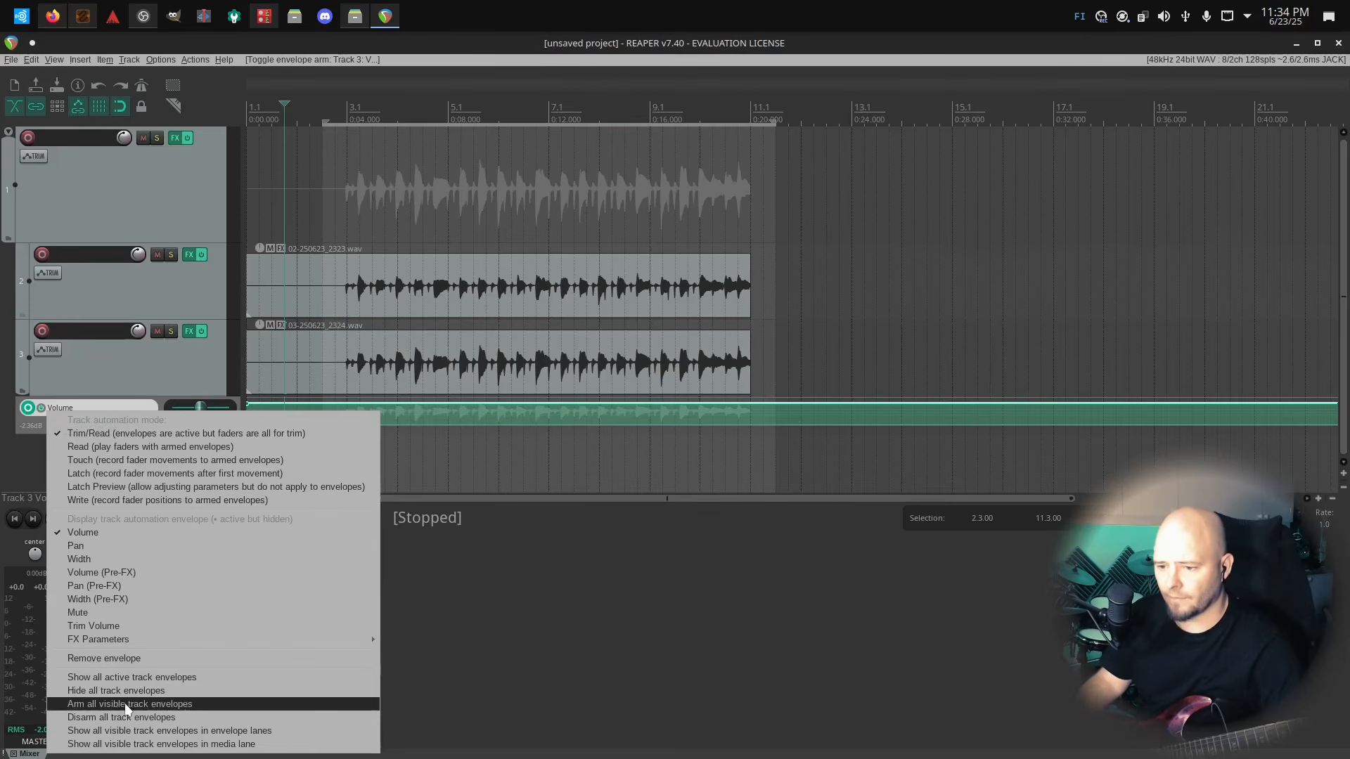
{"action": "left_click", "coordinate": [31, 462]}
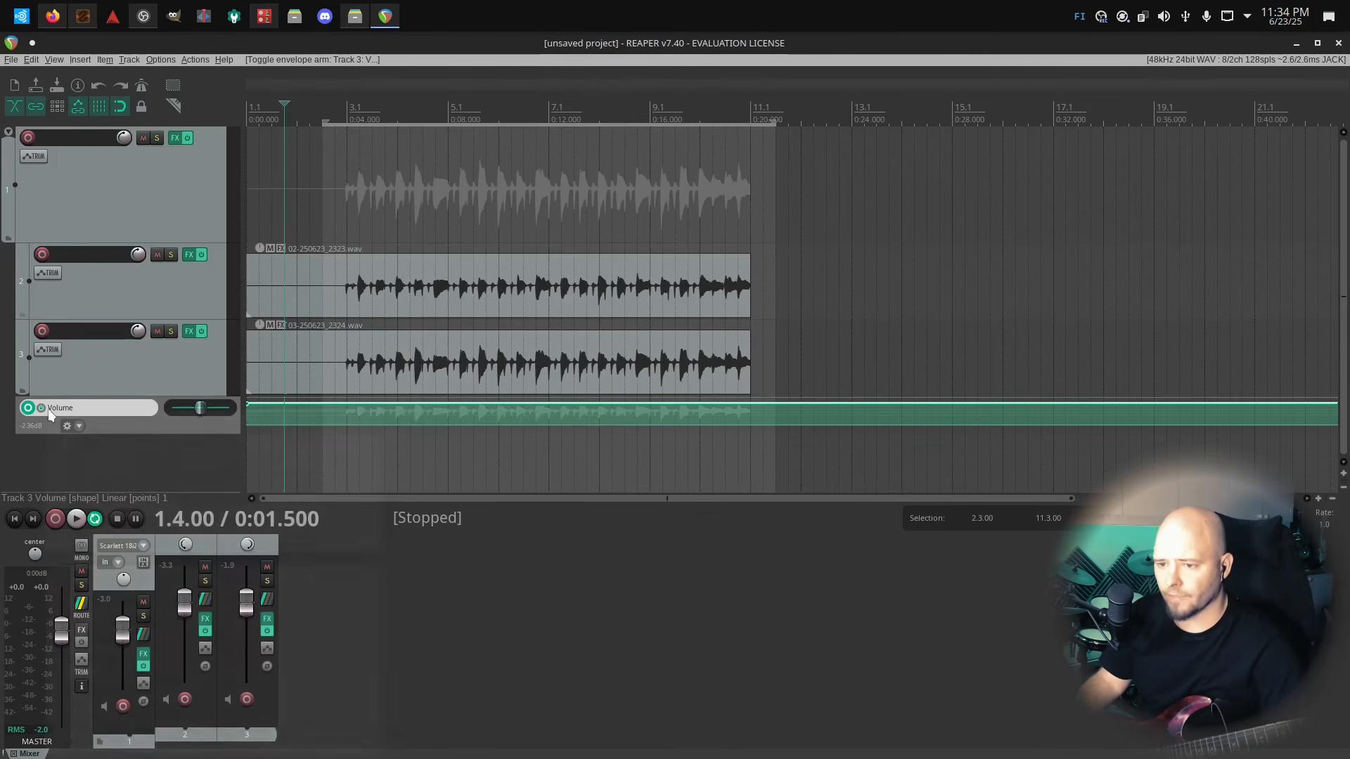
{"action": "left_click", "coordinate": [40, 408]}
{"action": "left_click", "coordinate": [40, 408]}
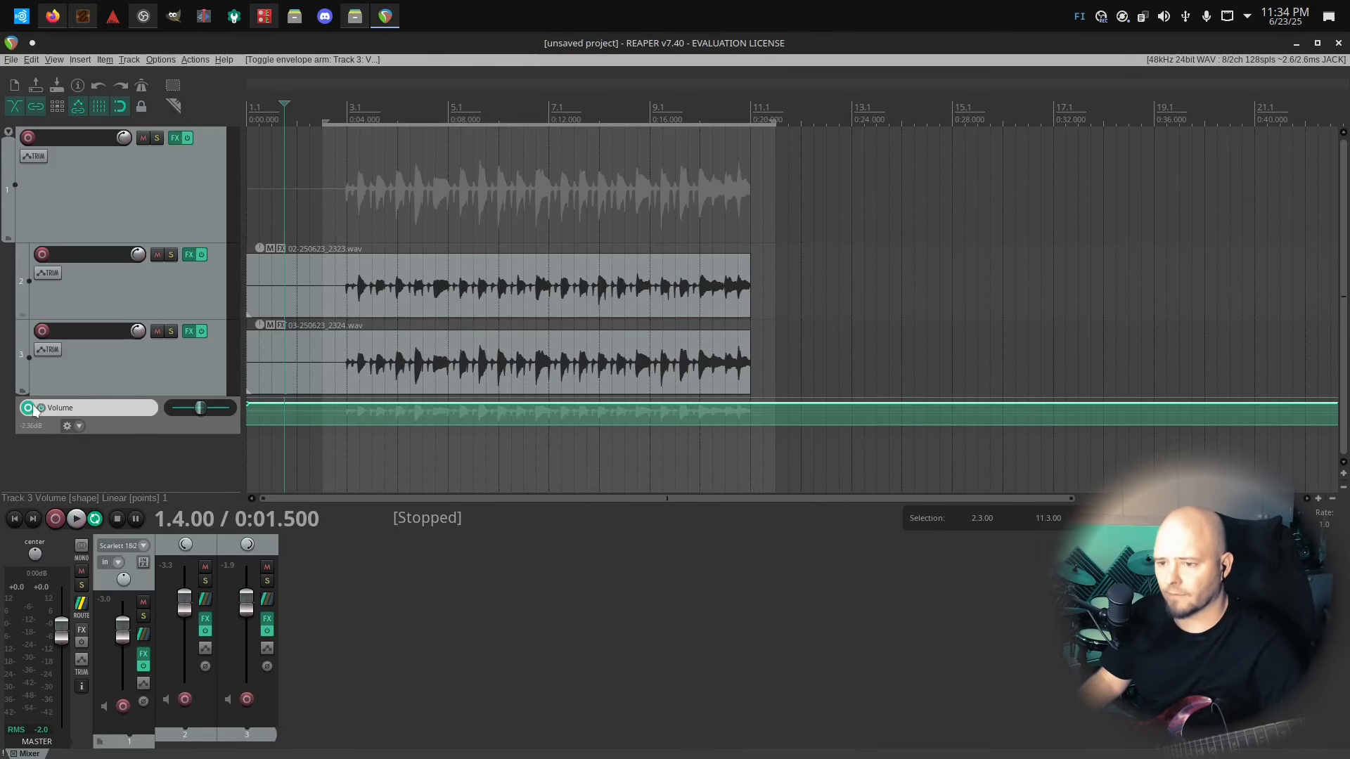
Lower track 3's volume envelope across the time selection, try to start recording, and cancel the attempt
{"action": "left_click_drag", "start_coordinate": [199, 414], "coordinate": [154, 427]}
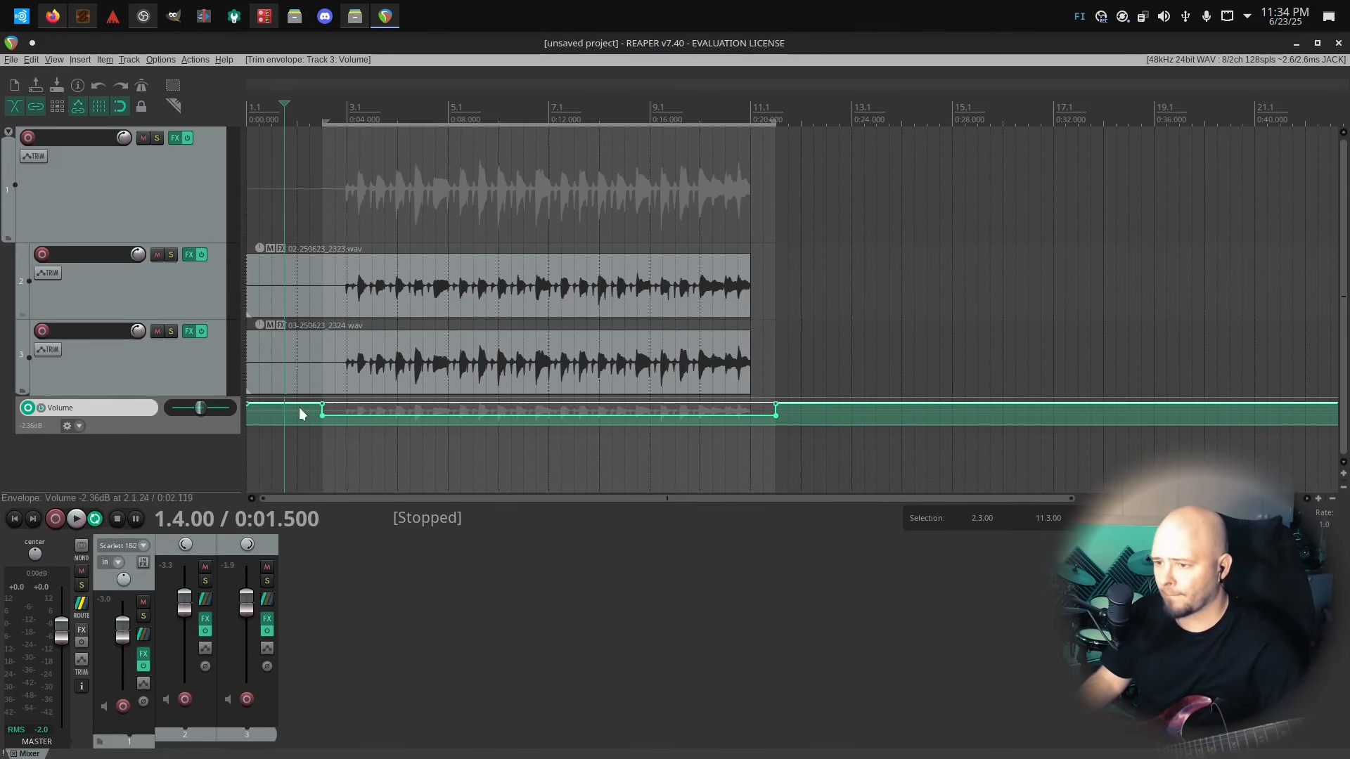
{"action": "left_click", "coordinate": [58, 515]}
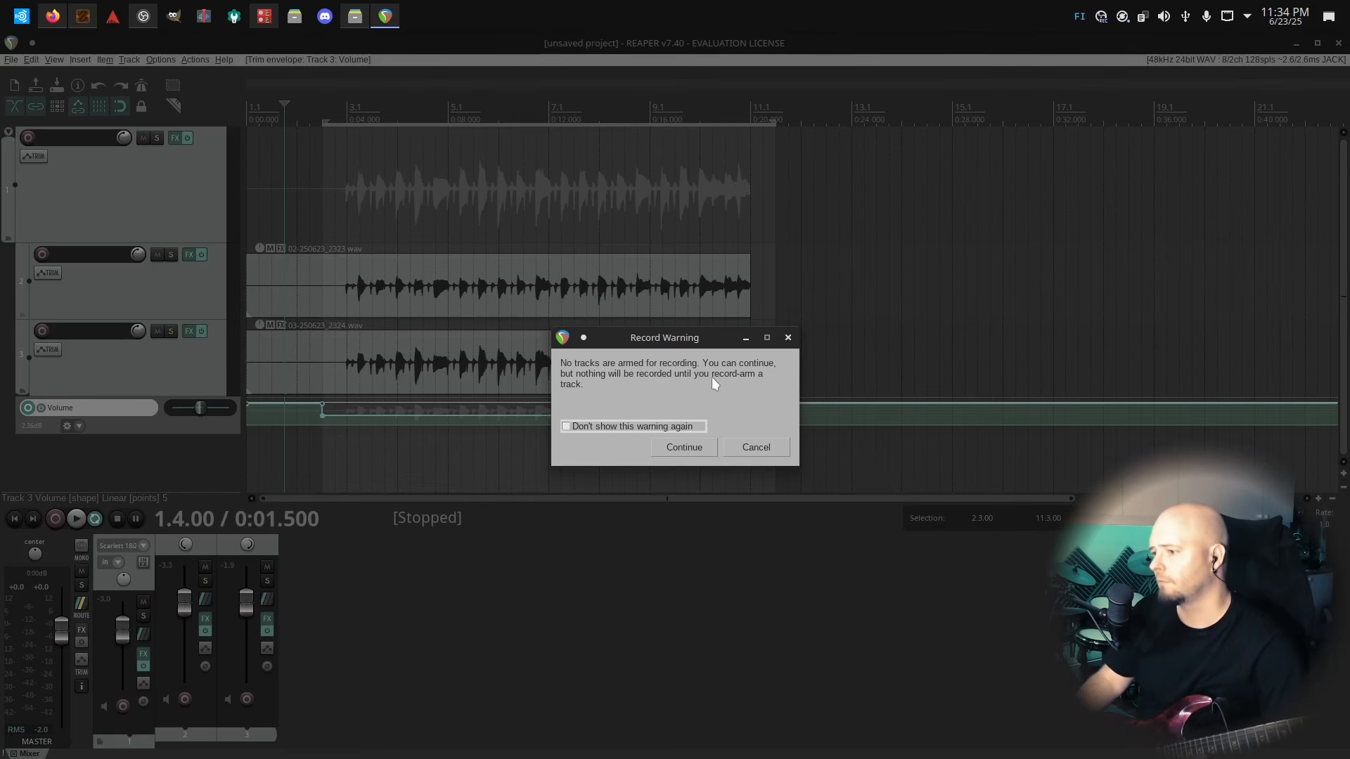
{"action": "left_click", "coordinate": [779, 449]}
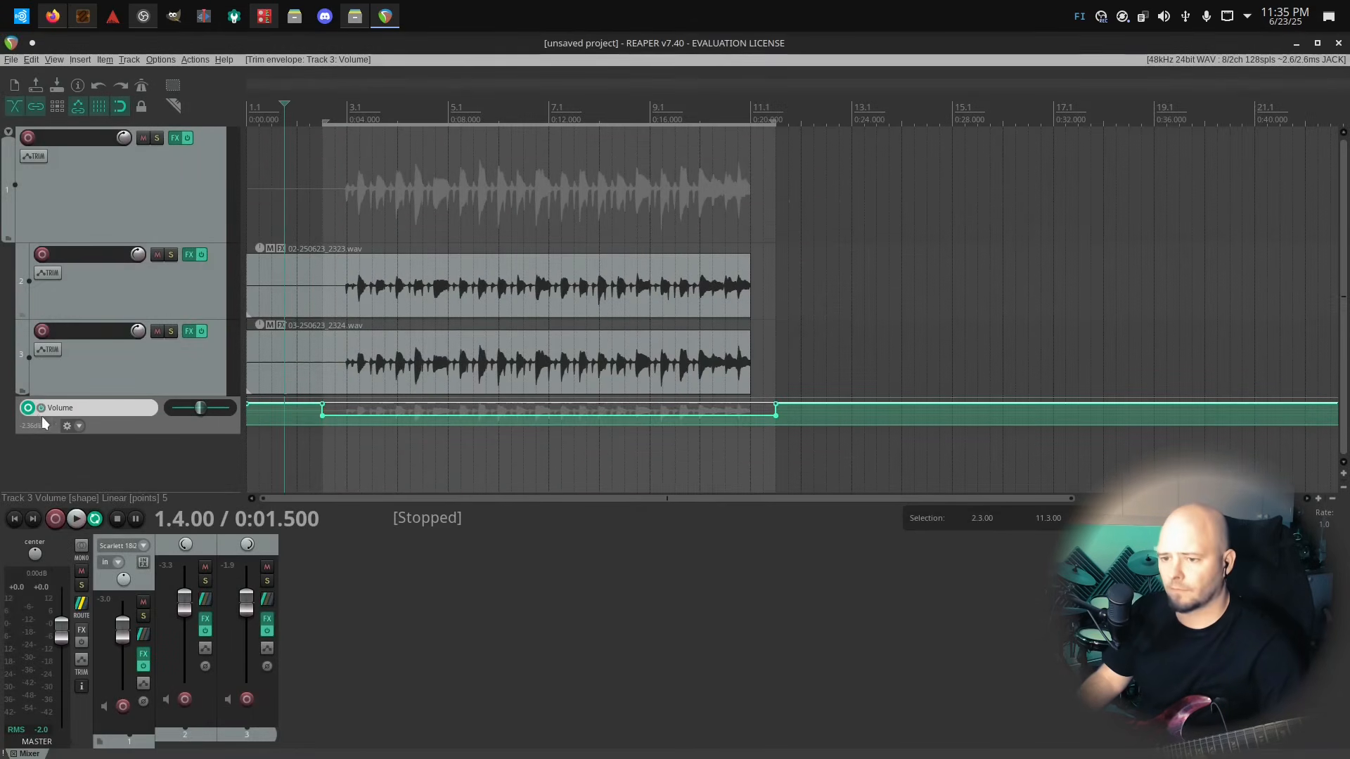
Disarm track 3's volume envelope, lower it further across the time selection, and cancel another recording attempt
{"action": "left_click", "coordinate": [30, 410]}
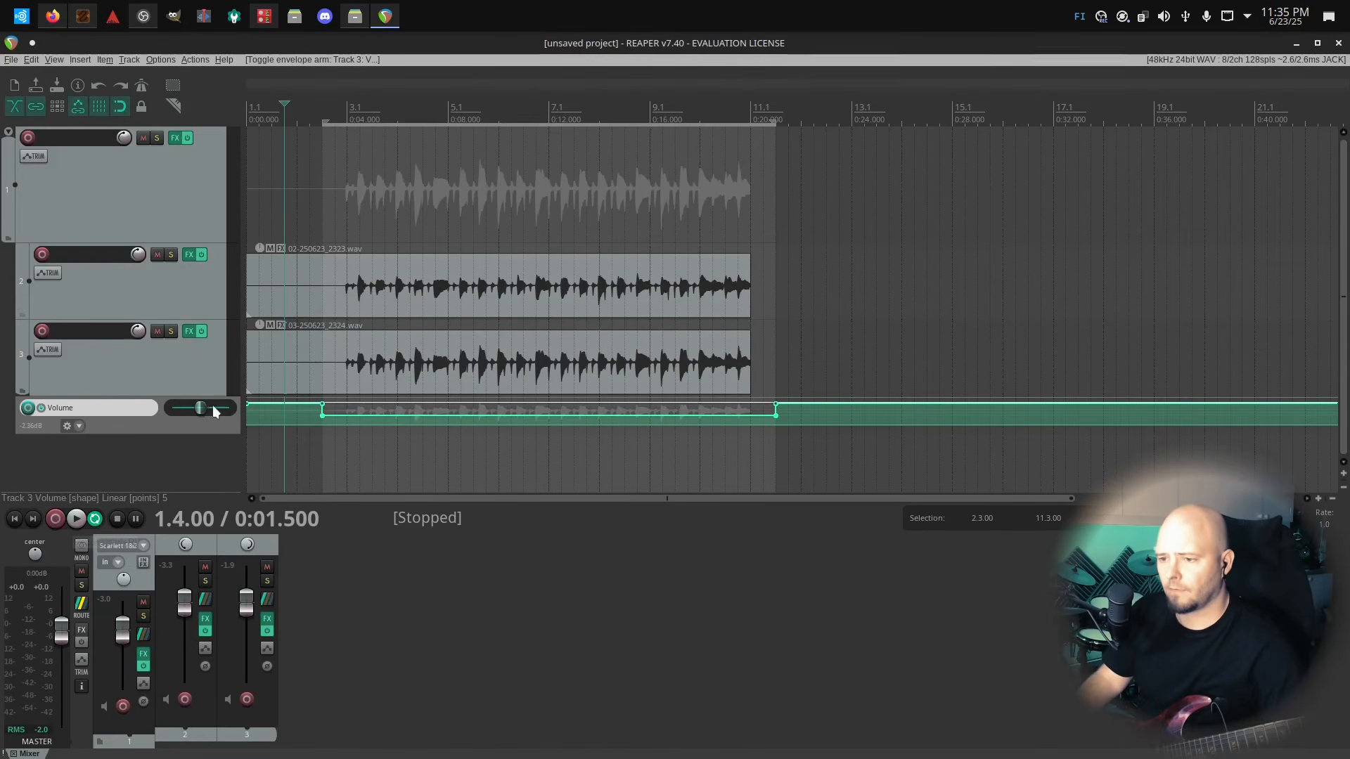
{"action": "left_click_drag", "start_coordinate": [202, 408], "coordinate": [155, 421]}
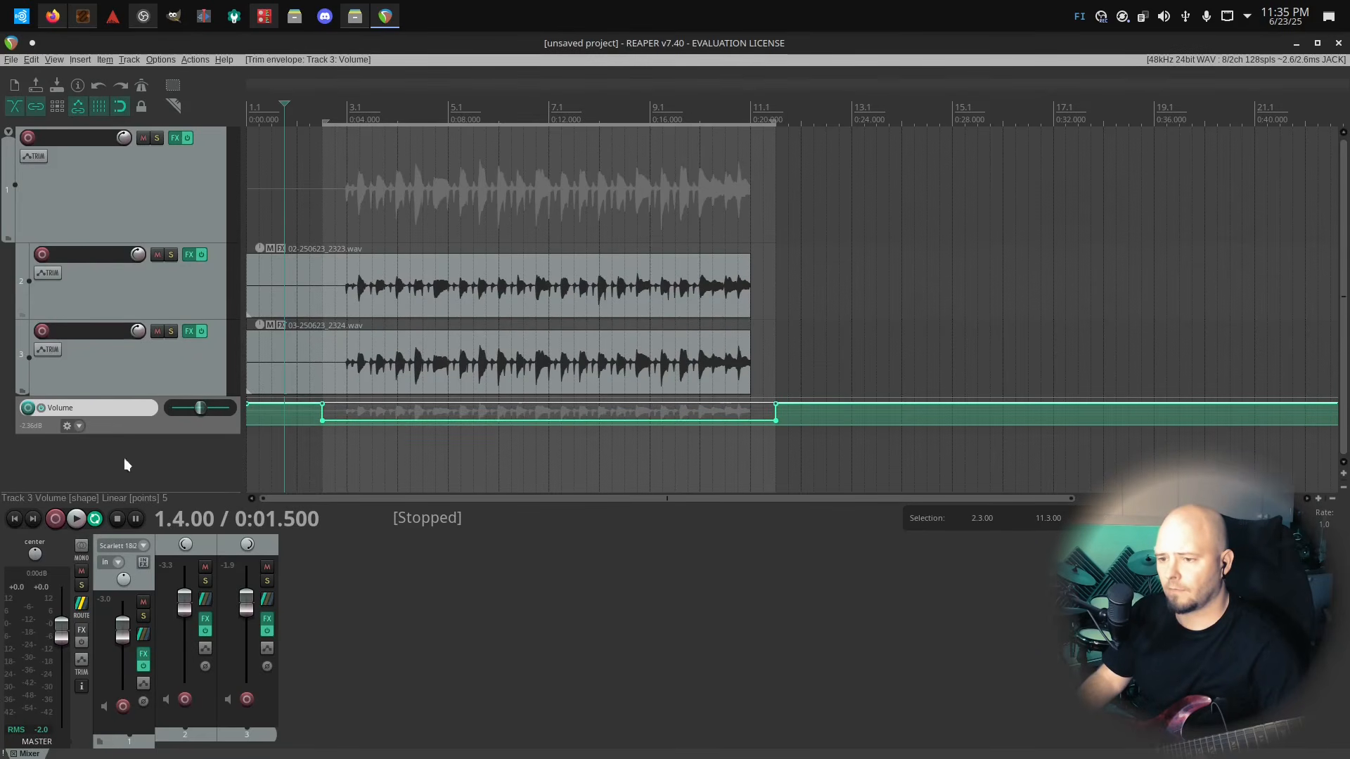
{"action": "left_click", "coordinate": [61, 522]}
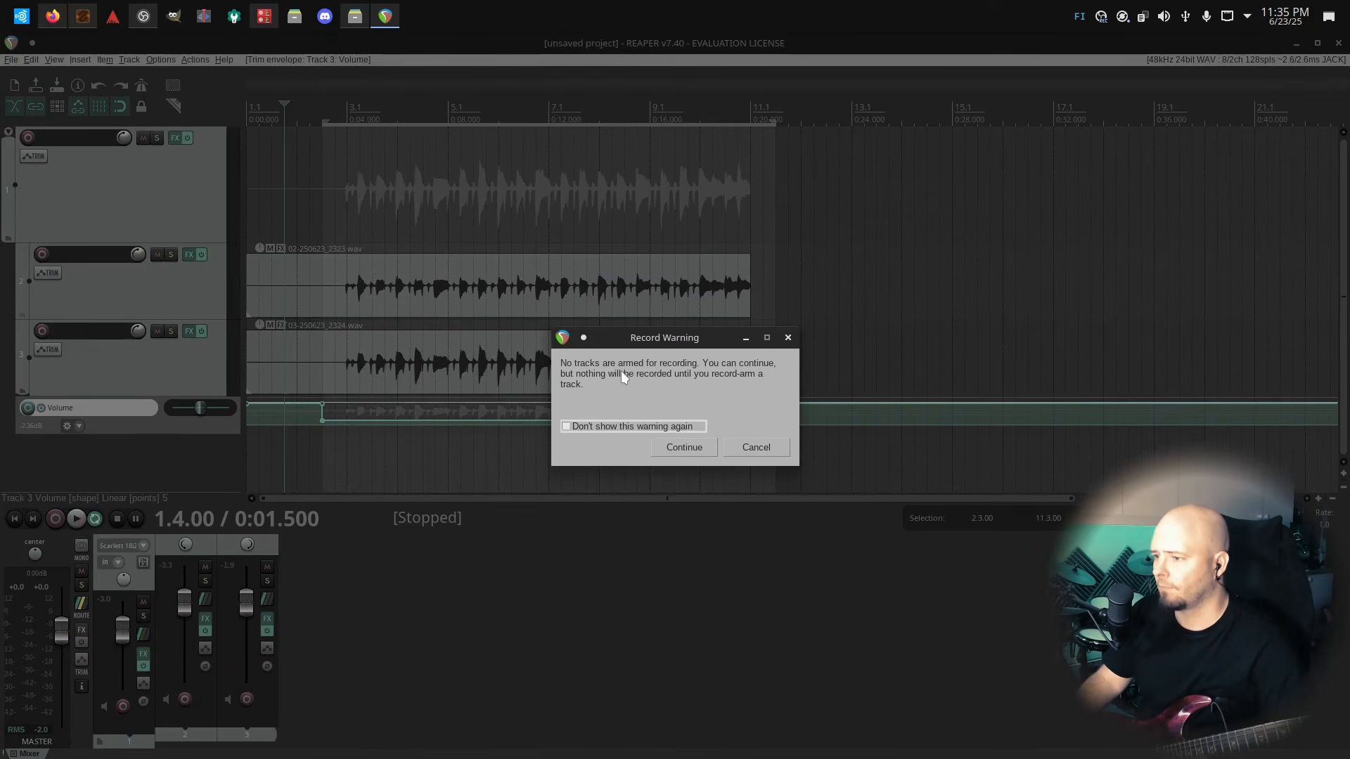
{"action": "left_click", "coordinate": [755, 448]}
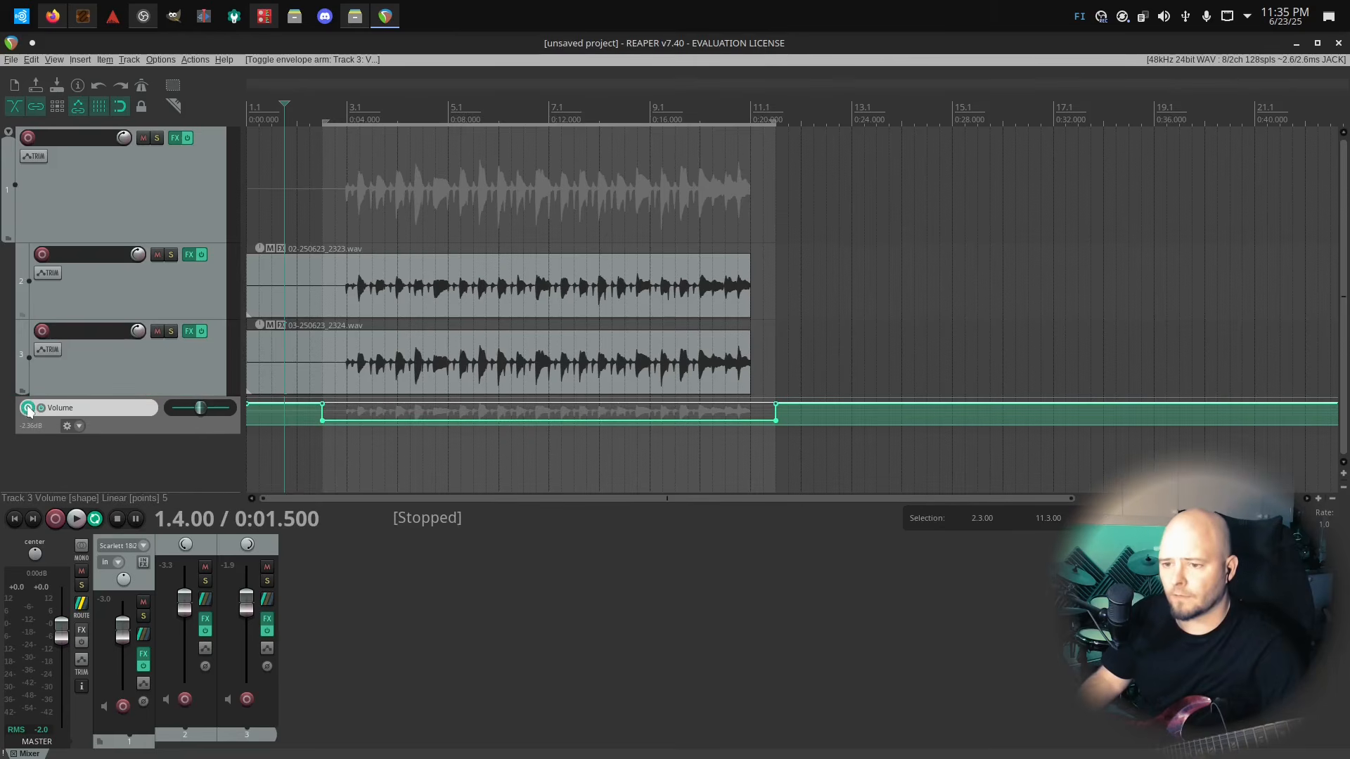
Restore the volume envelope's level in the time selection and set track 3's automation mode to Write
{"action": "left_click_drag", "start_coordinate": [198, 405], "coordinate": [305, 397]}
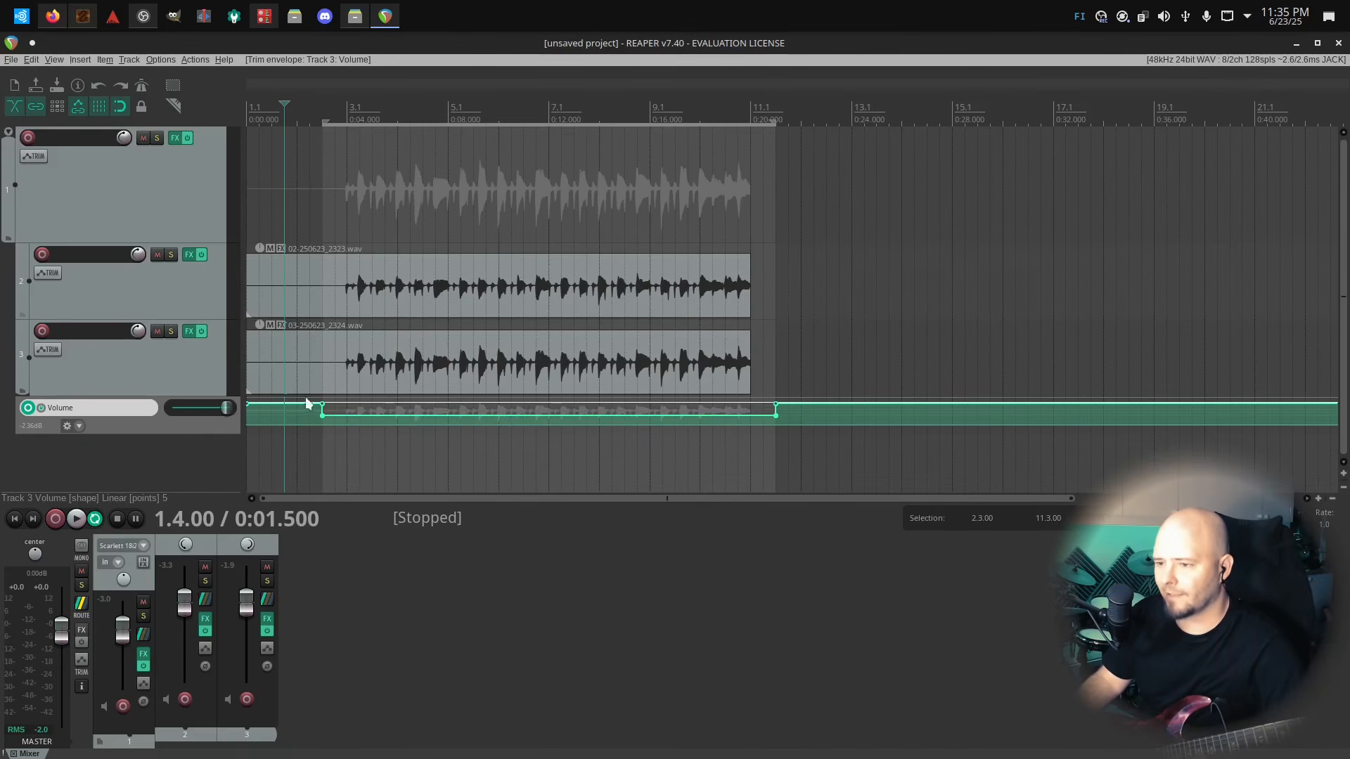
{"action": "double_click", "coordinate": [201, 411]}
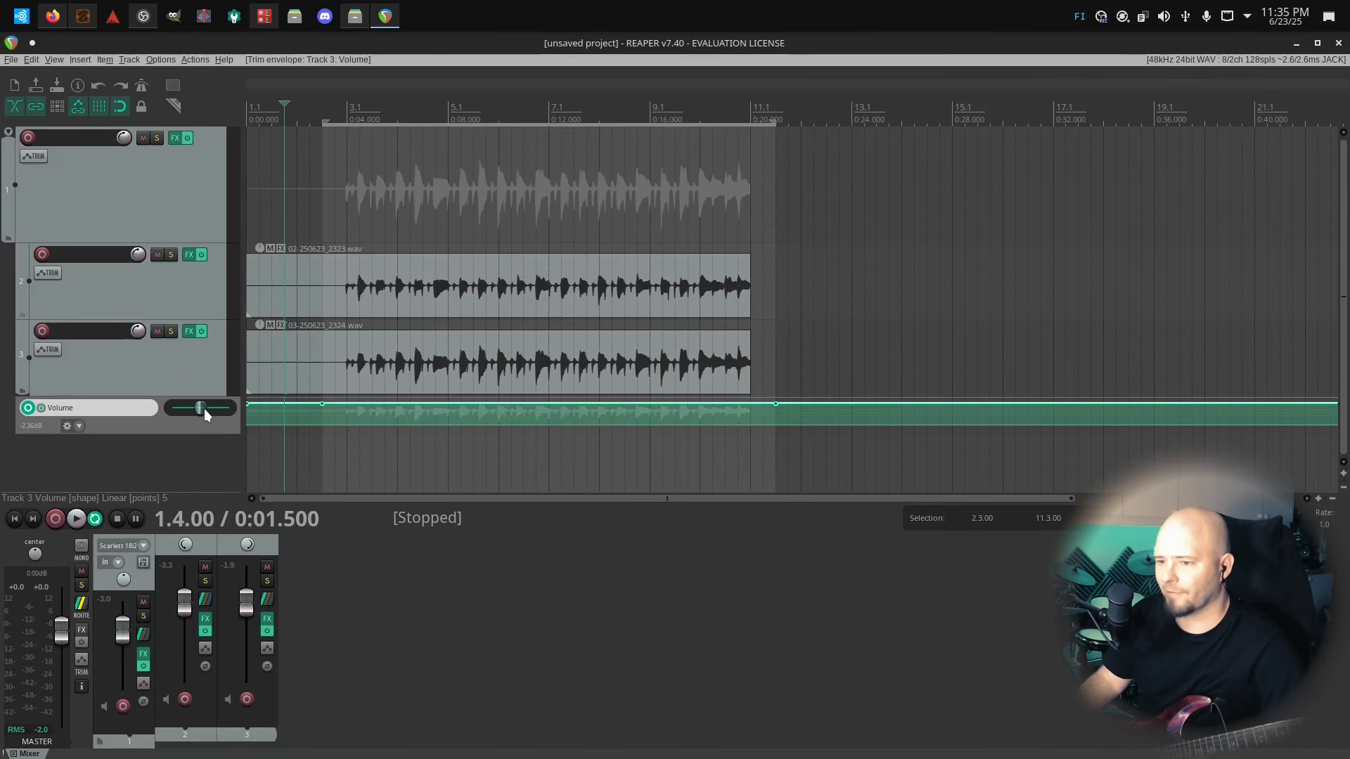
{"action": "right_click", "coordinate": [187, 416]}
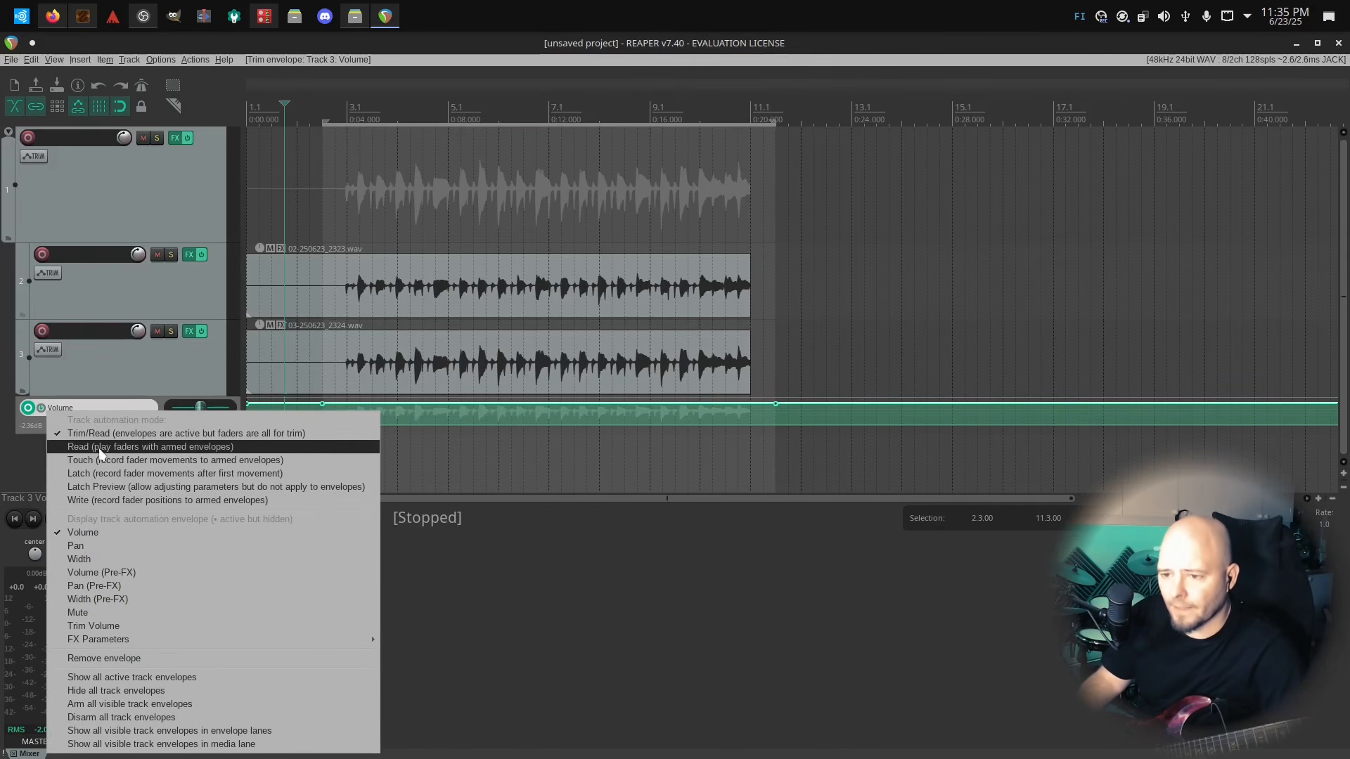
{"action": "left_click", "coordinate": [89, 502]}
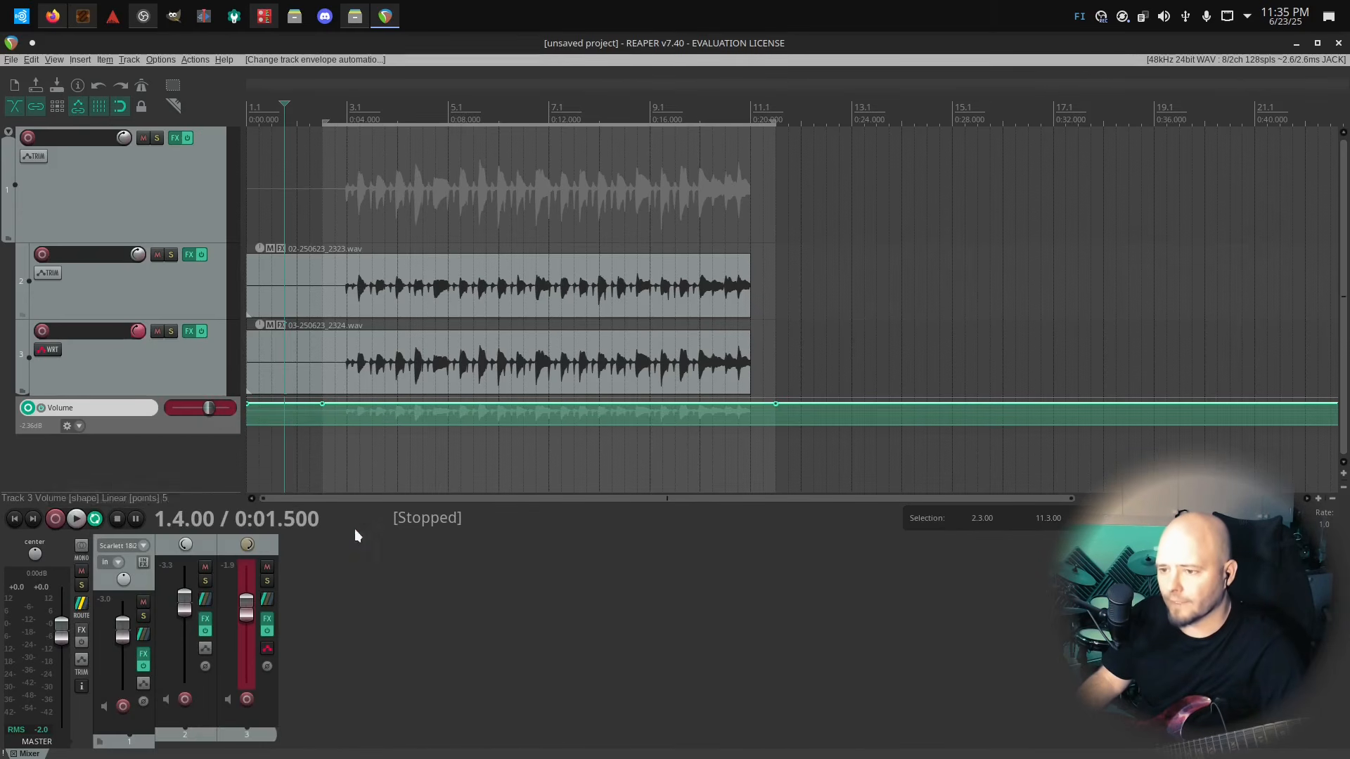
Write track 3's volume down to -inf dB at the edit cursor and delete one envelope point at 2.3.00
{"action": "left_click_drag", "start_coordinate": [204, 407], "coordinate": [173, 409]}
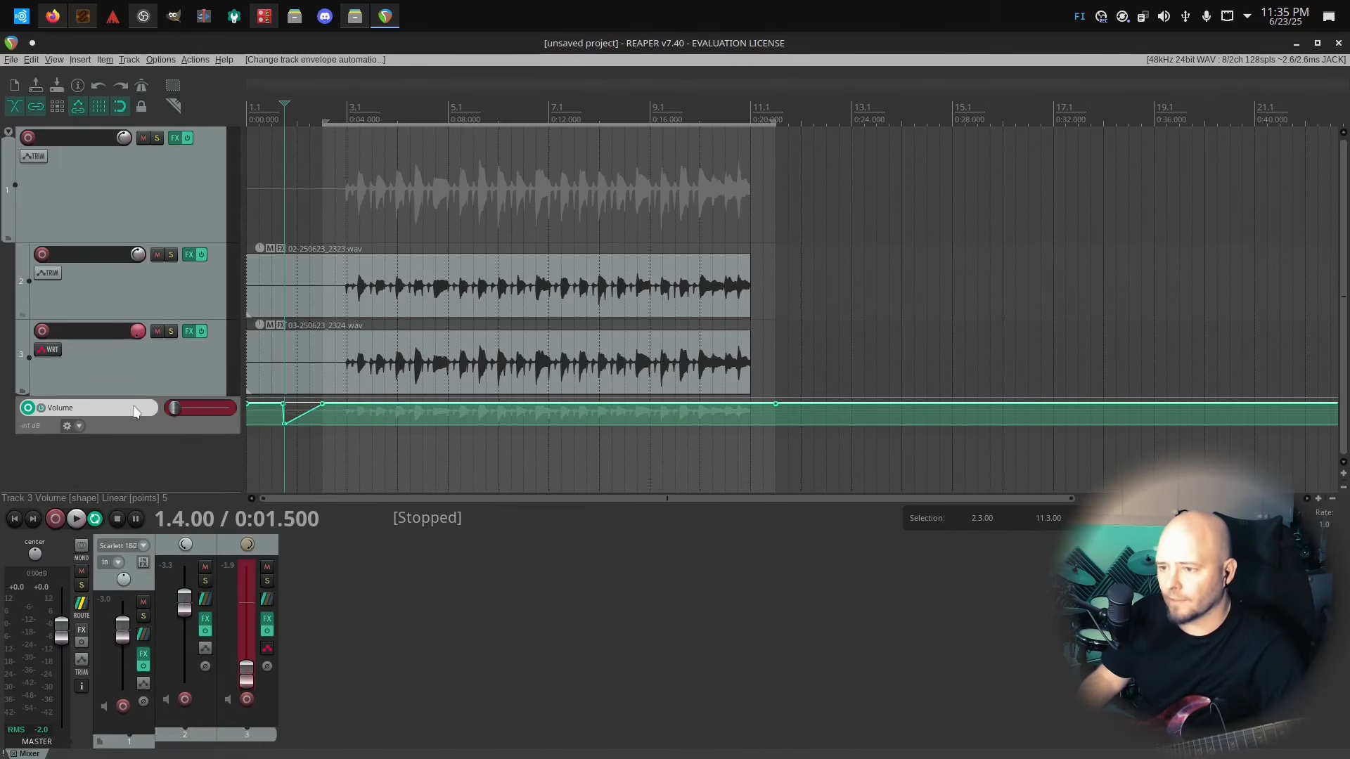
{"action": "right_click", "coordinate": [323, 411]}
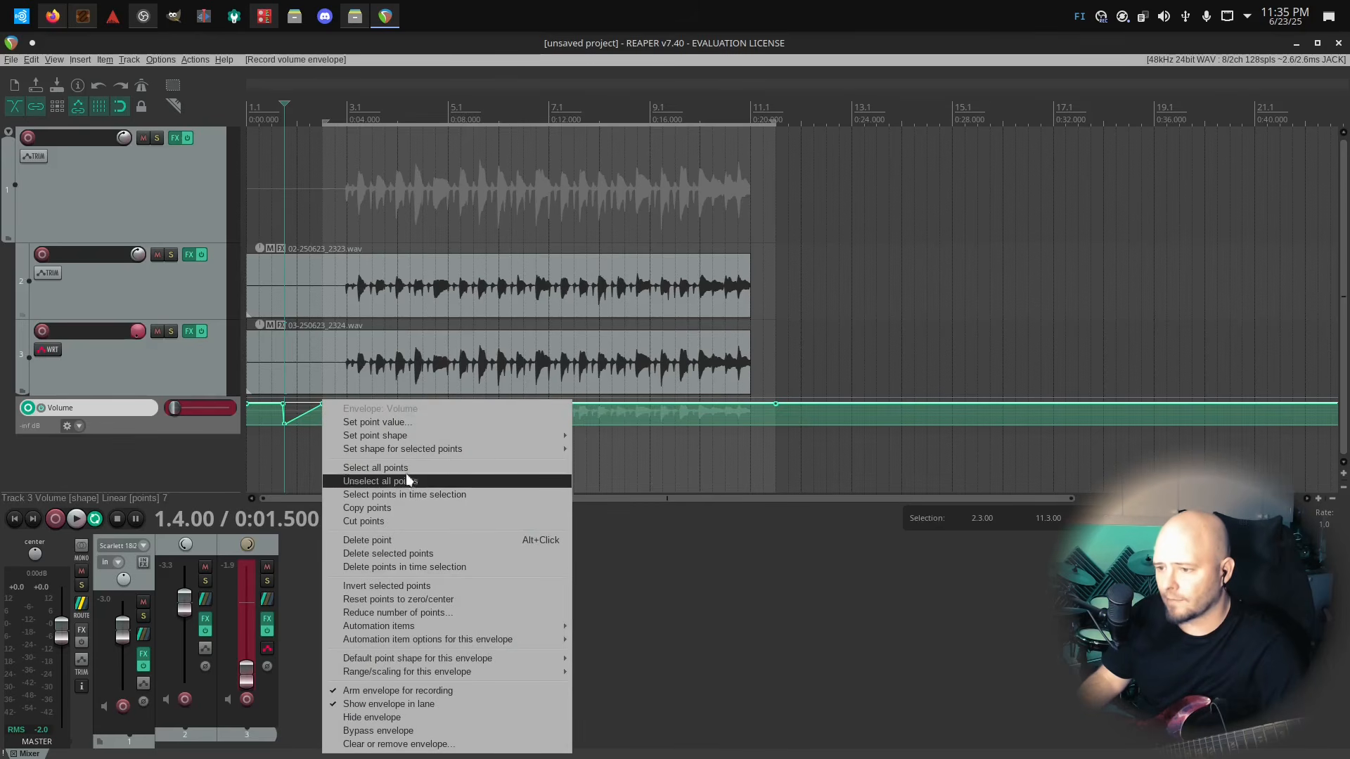
{"action": "left_click", "coordinate": [412, 540]}
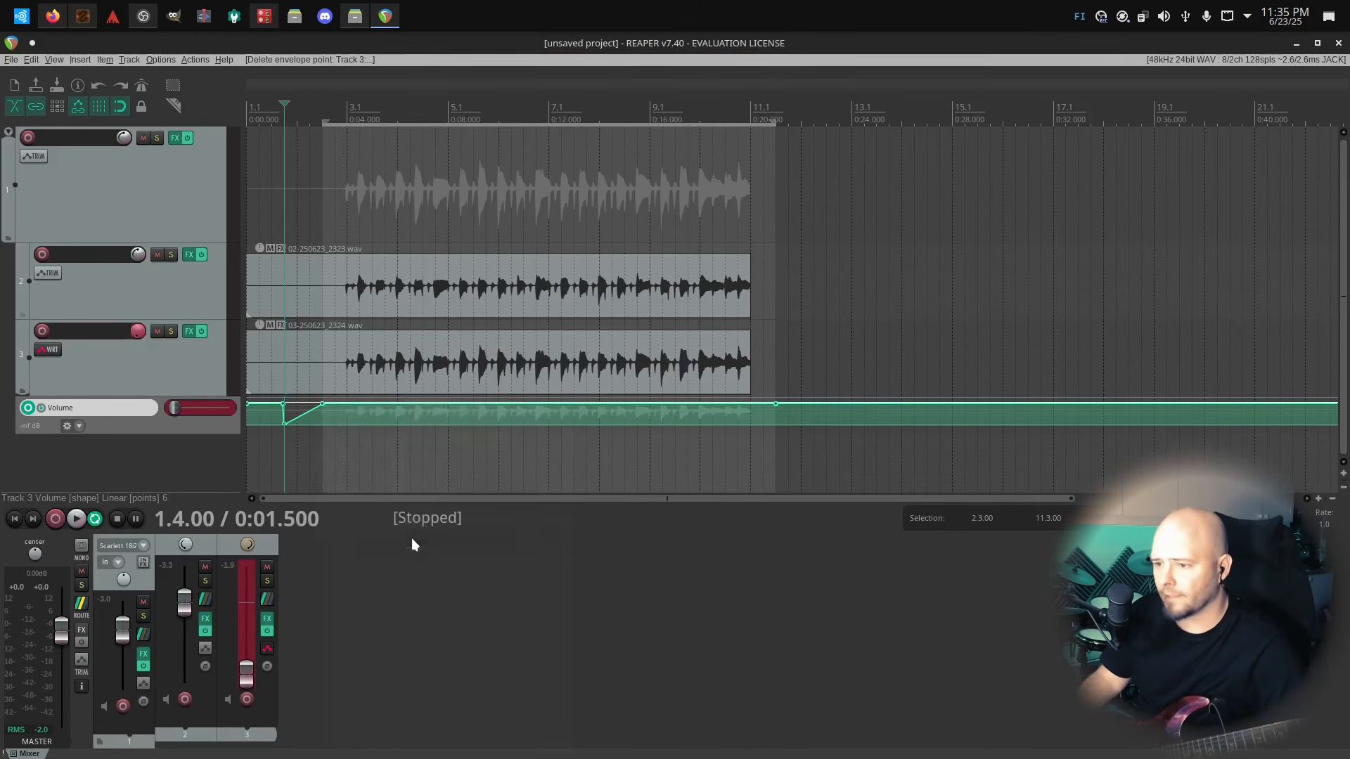
Raise the remaining volume envelope point at 2.3.00 and cancel a recording attempt with the envelope fader at minimum
{"action": "left_click_drag", "start_coordinate": [322, 404], "coordinate": [322, 376]}
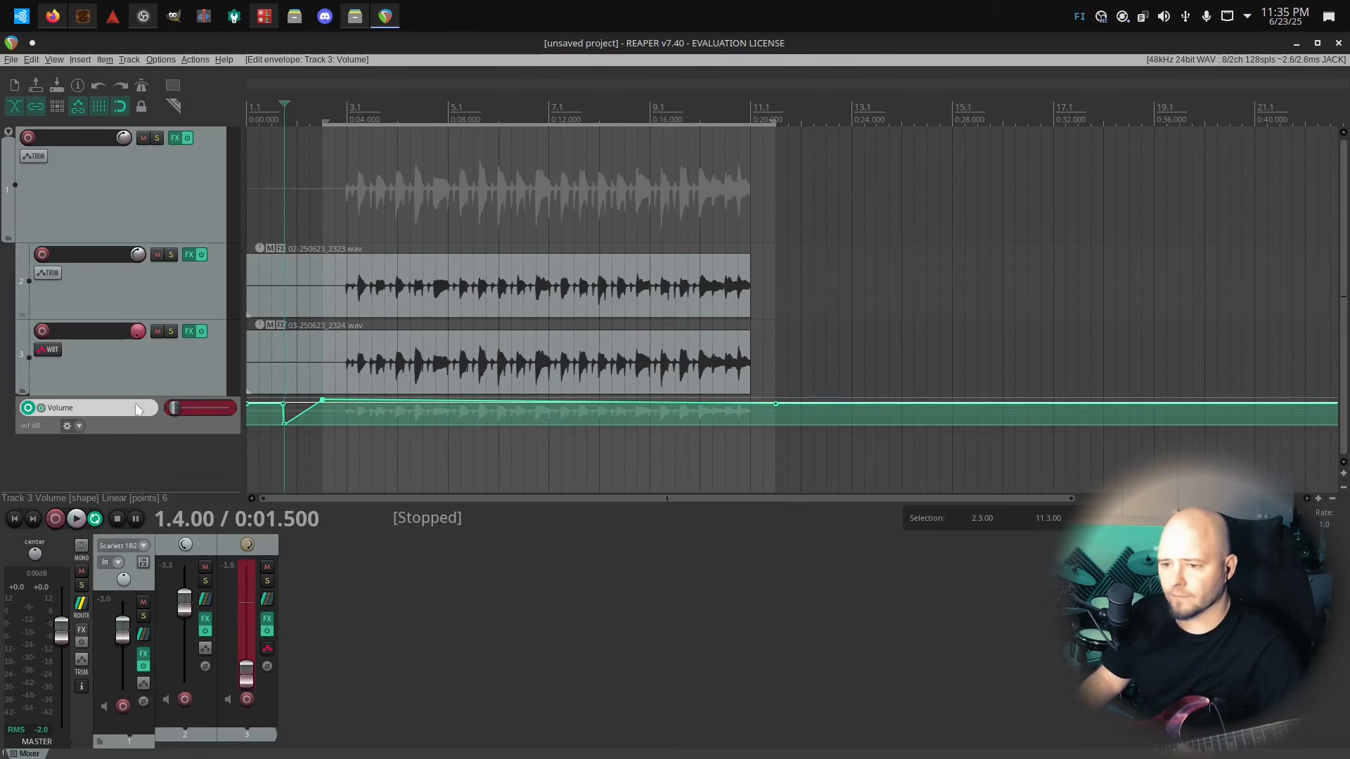
{"action": "left_click_drag", "start_coordinate": [175, 411], "coordinate": [125, 407]}
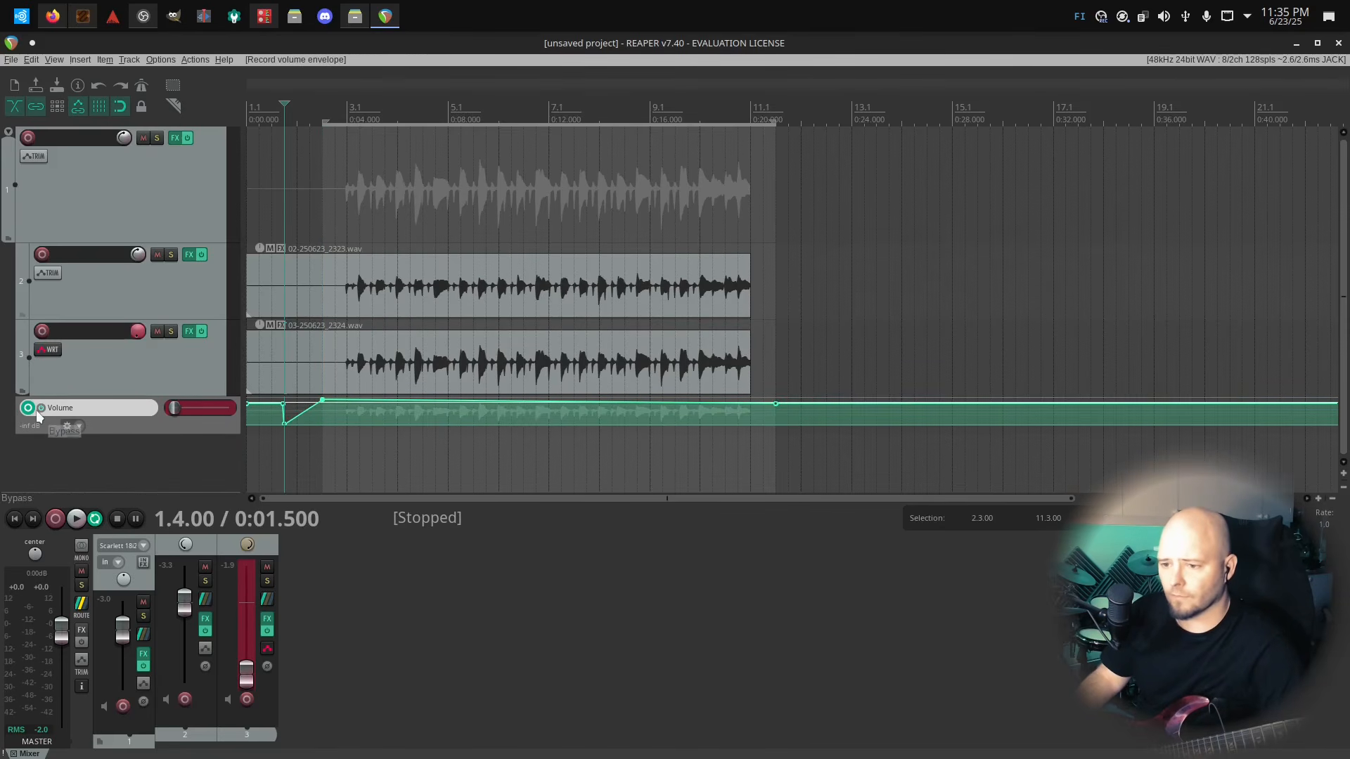
{"action": "left_click", "coordinate": [55, 519]}
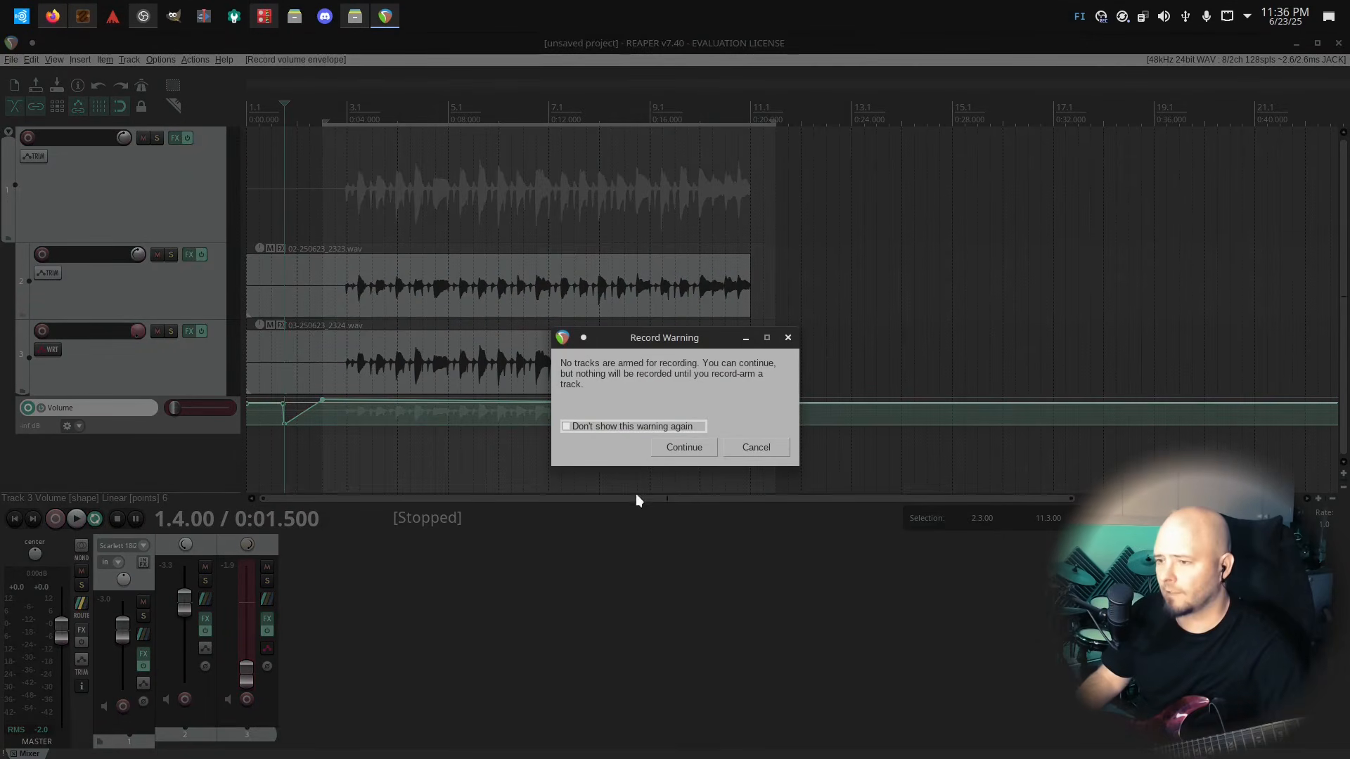
{"action": "left_click", "coordinate": [744, 444]}
{"action": "left_click", "coordinate": [29, 409]}
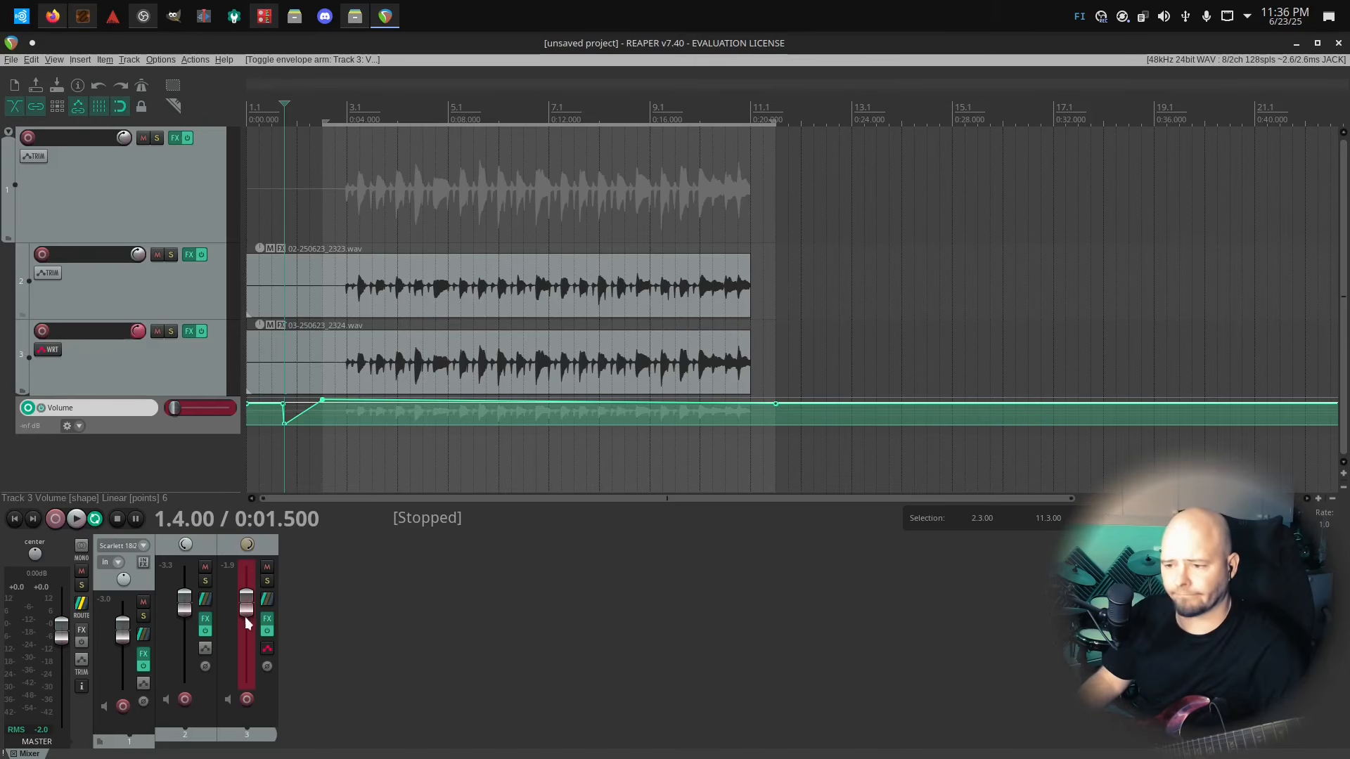
Lower track 3's mixer fader to its minimum and start recording without any record-armed tracks
{"action": "left_click_drag", "start_coordinate": [245, 618], "coordinate": [246, 727]}
{"action": "left_click", "coordinate": [56, 519]}
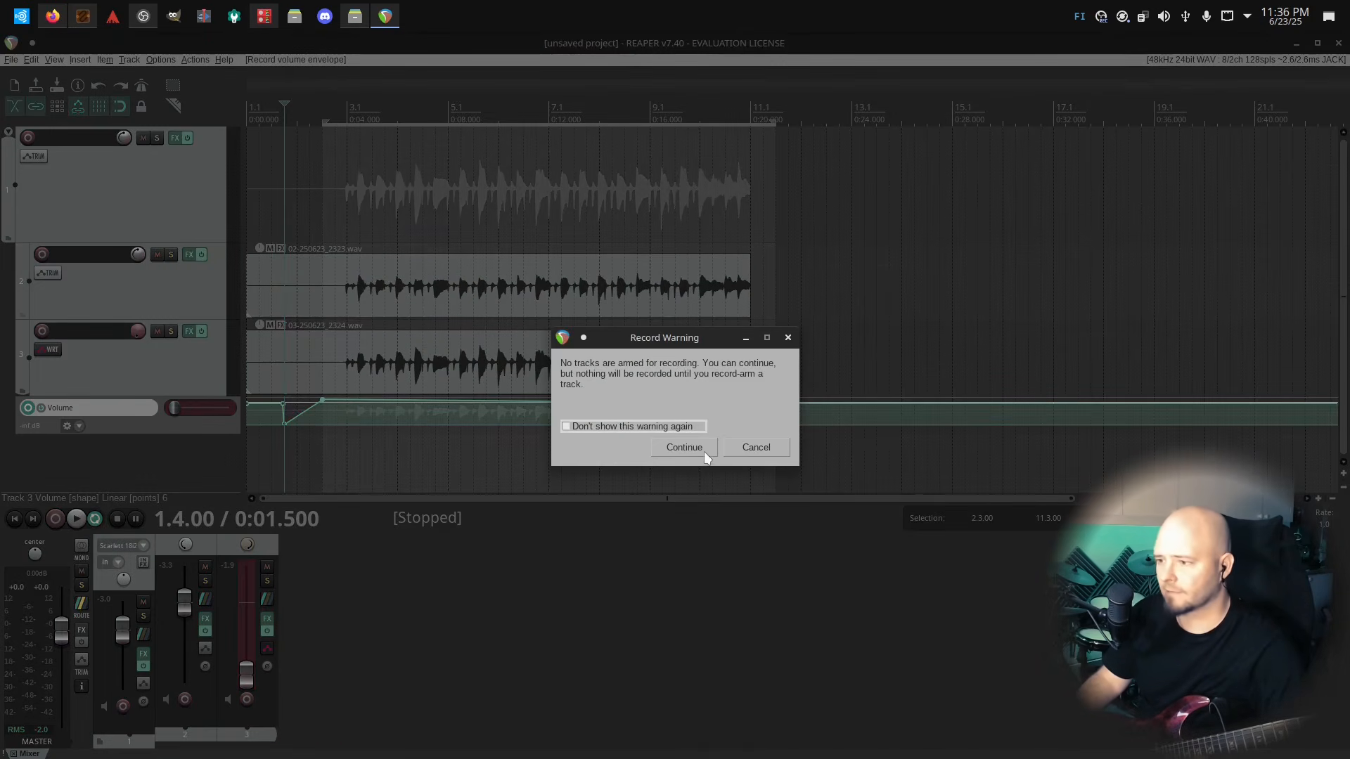
{"action": "left_click", "coordinate": [684, 448]}
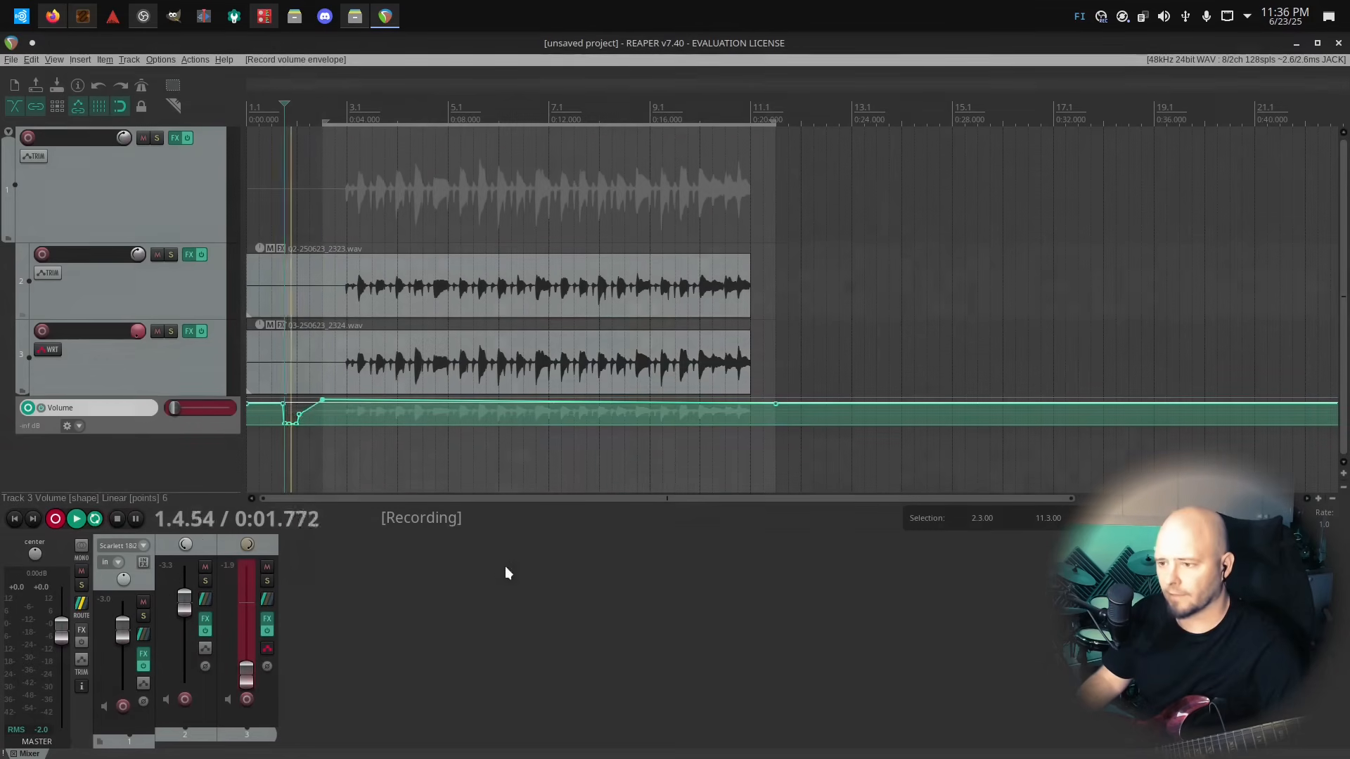
Ride track 3's volume from minimum up to +1.45 dB while recording automation, stop recording, and enlarge the Volume envelope lane
{"action": "left_click_drag", "start_coordinate": [250, 679], "coordinate": [256, 600]}
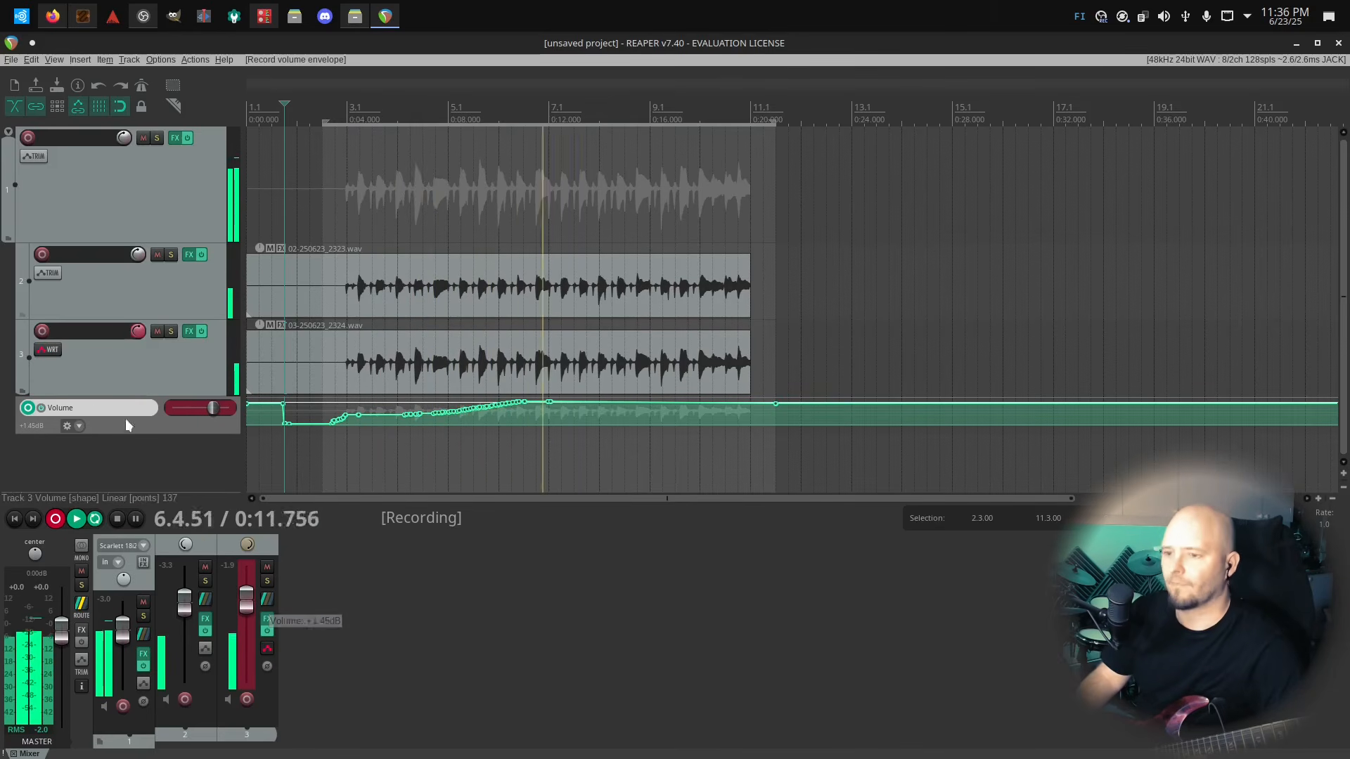
{"action": "left_click", "coordinate": [26, 407]}
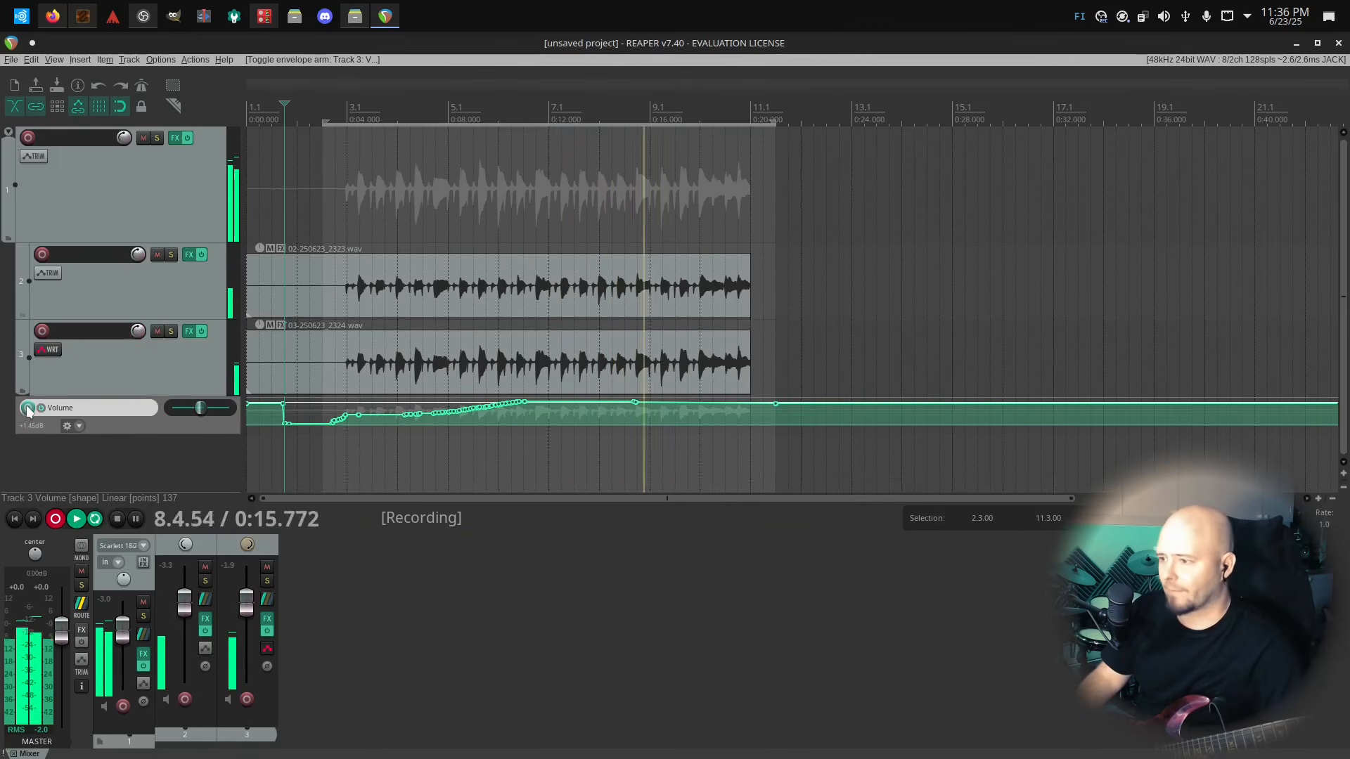
{"action": "left_click", "coordinate": [77, 519]}
{"action": "left_click", "coordinate": [117, 519]}
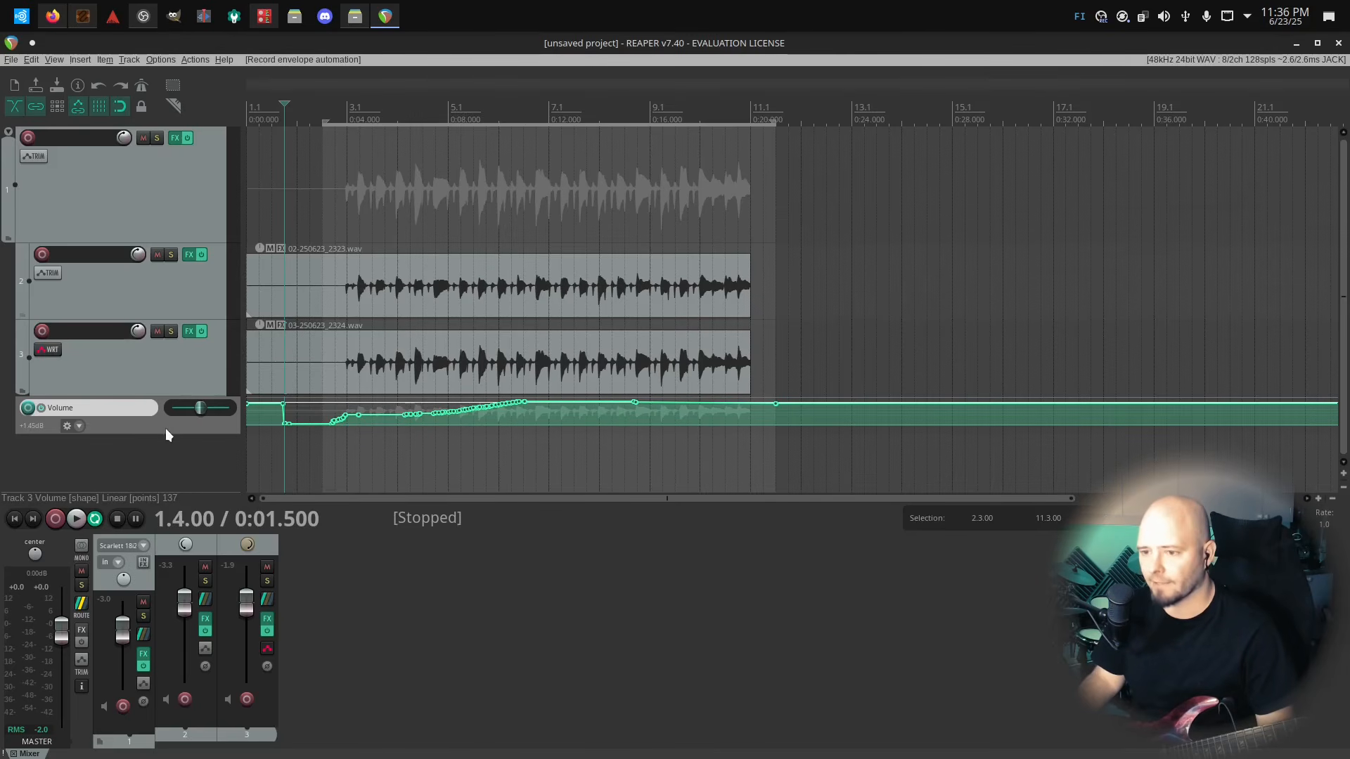
{"action": "left_click_drag", "start_coordinate": [166, 434], "coordinate": [168, 466]}
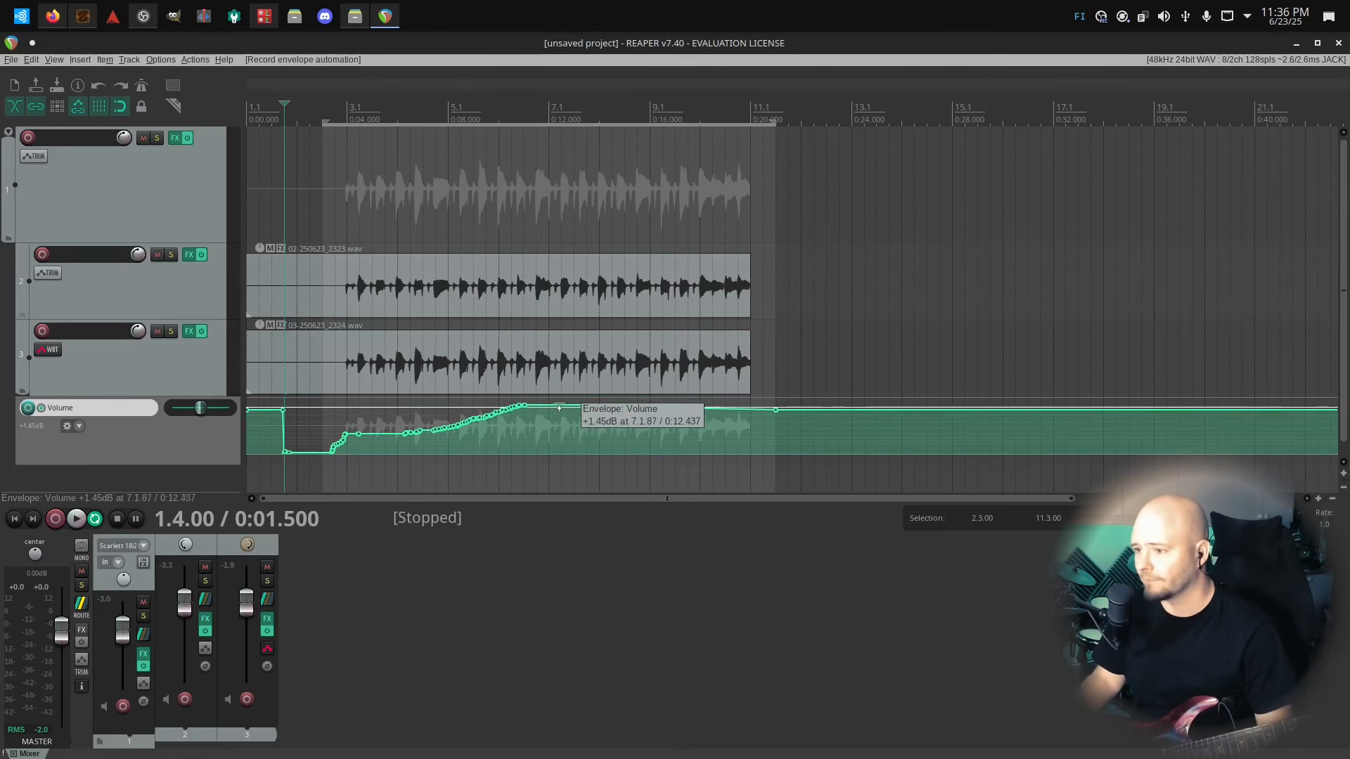
{"action": "left_click", "coordinate": [635, 407]}
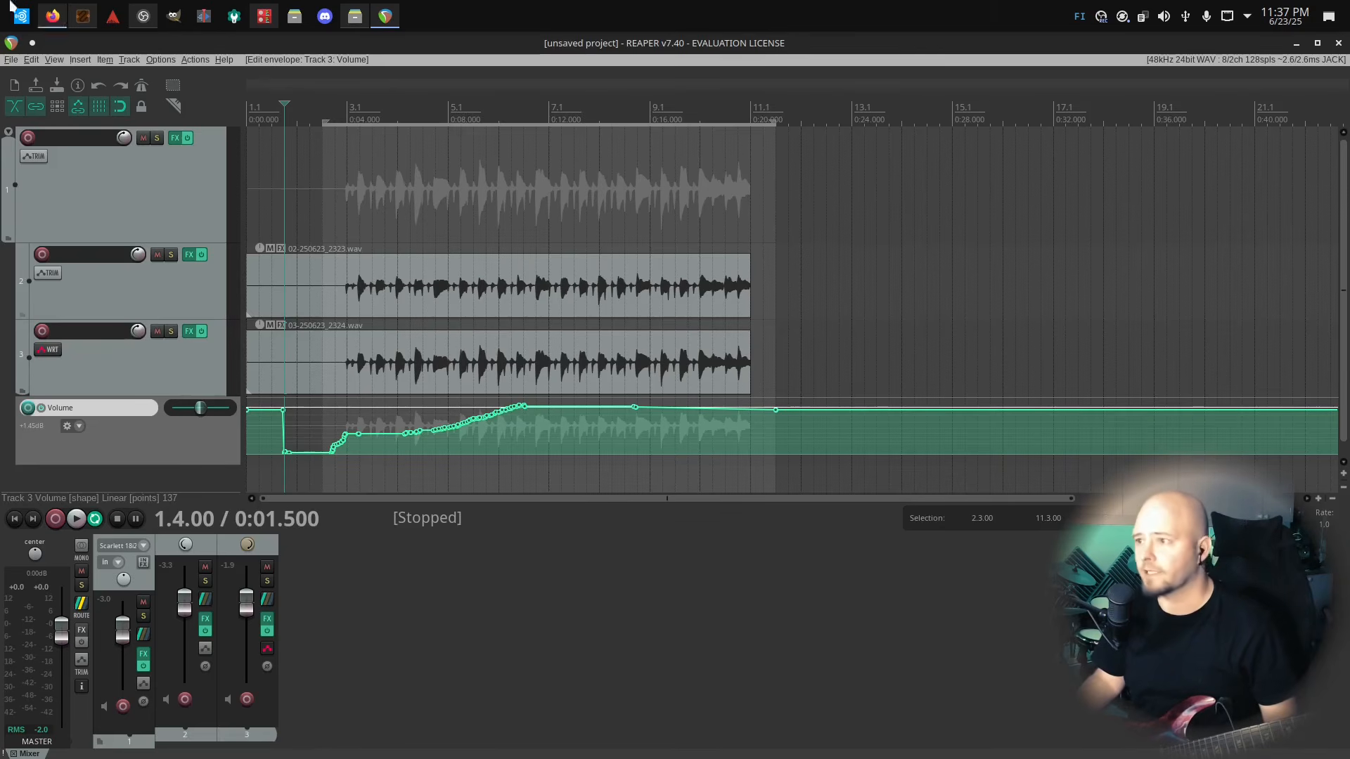
Render the entire project's master mix as a 16 bit stereo FLAC file named untitled at 44100 Hz
{"action": "left_click", "coordinate": [11, 60]}
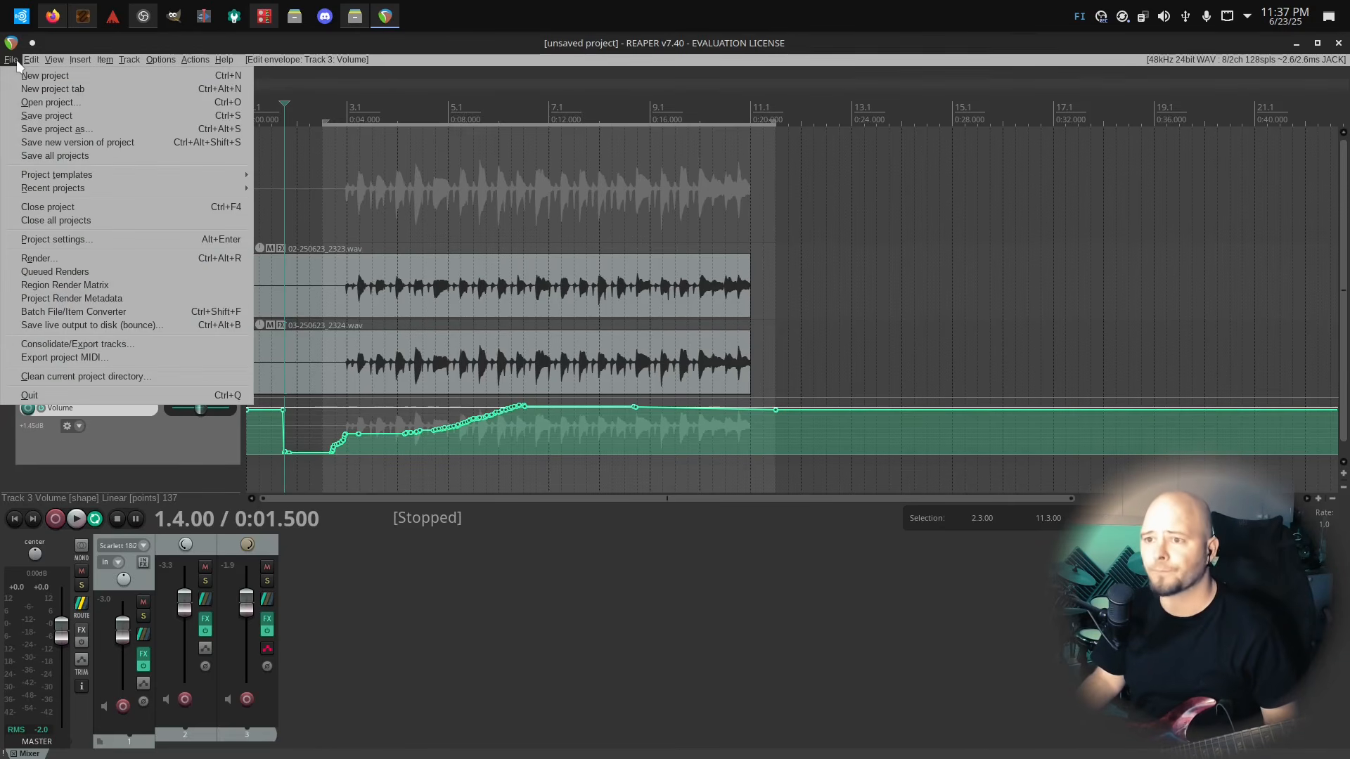
{"action": "left_click", "coordinate": [103, 260]}
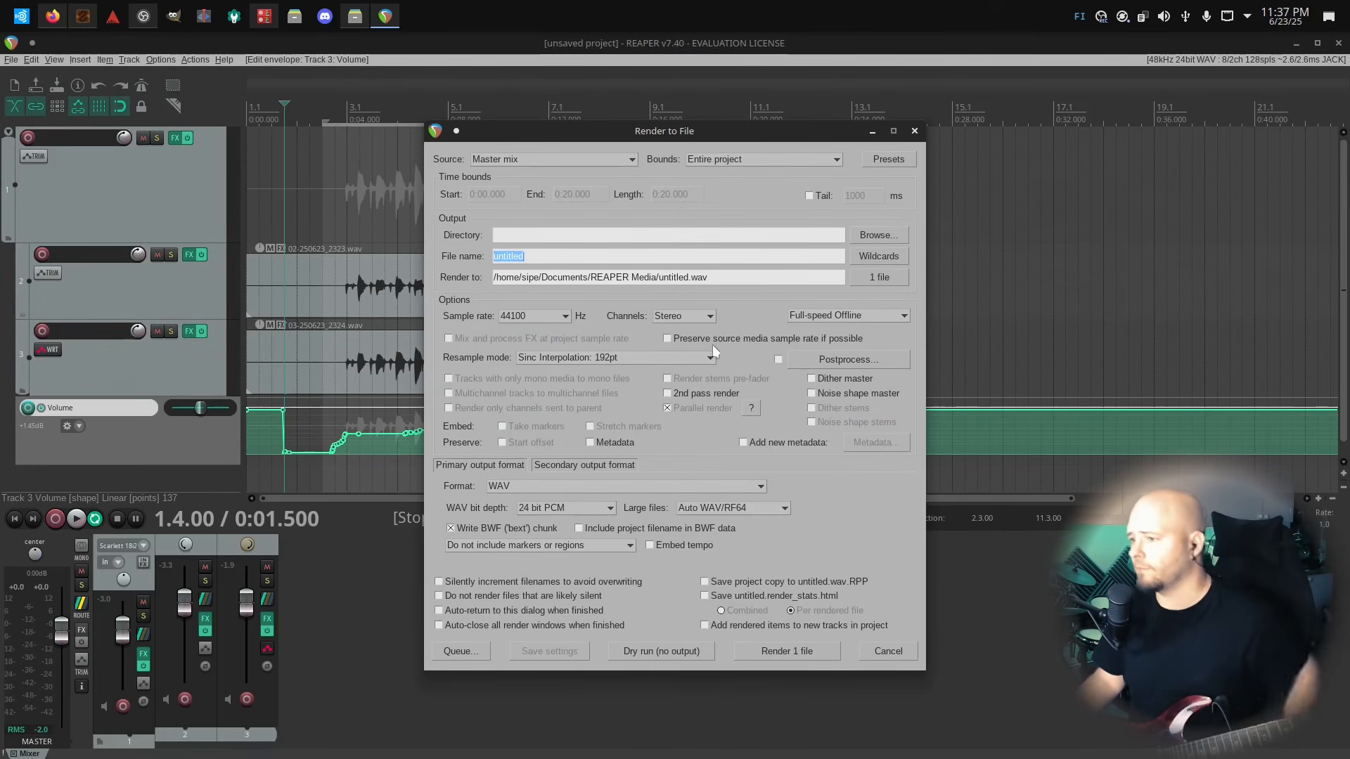
{"action": "left_click", "coordinate": [579, 487]}
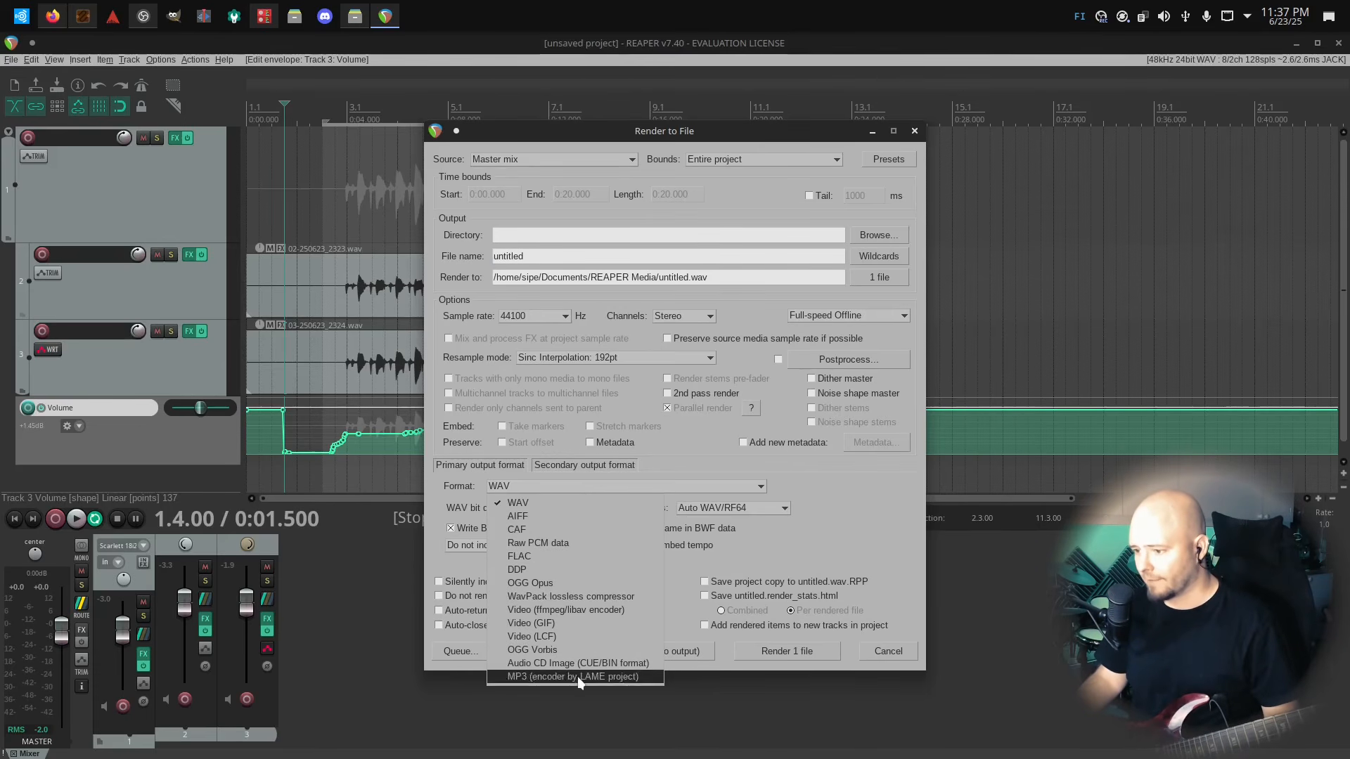
{"action": "left_click", "coordinate": [555, 562]}
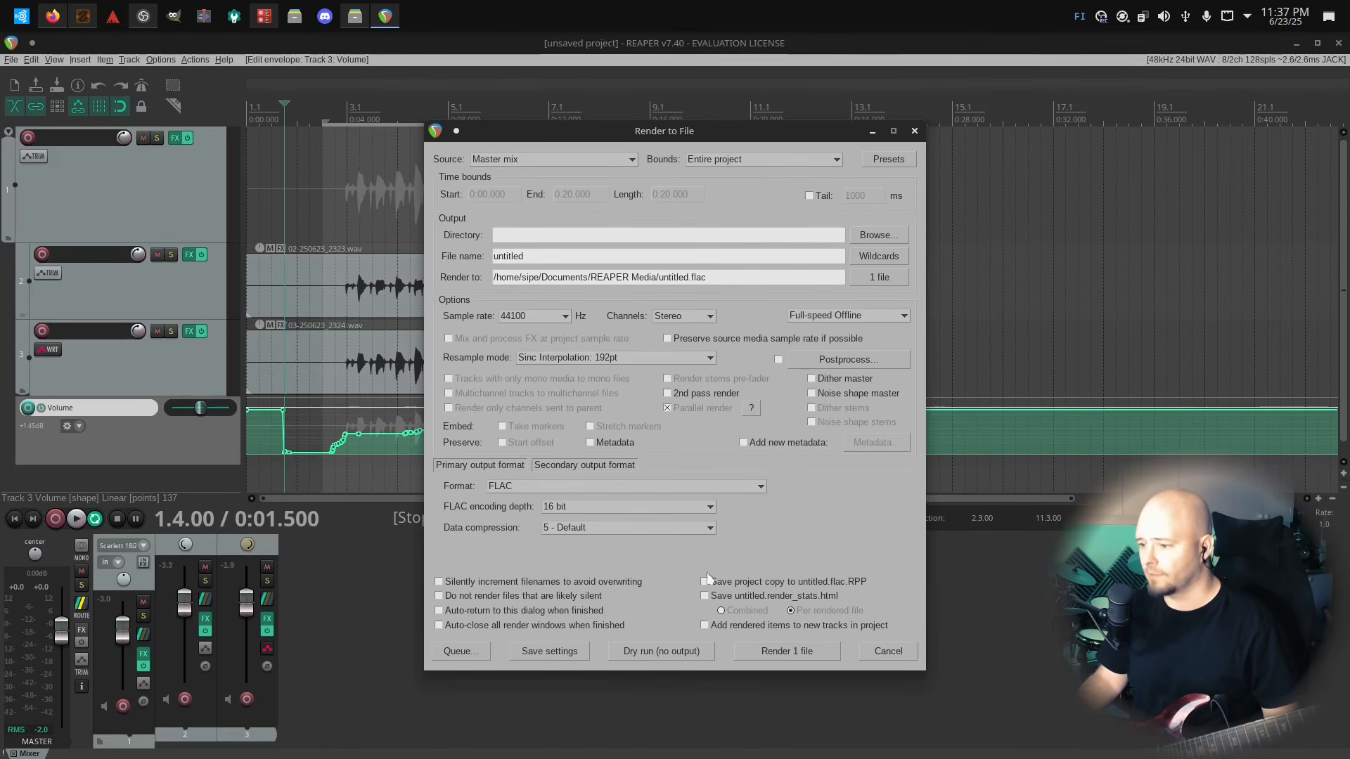
{"action": "left_click", "coordinate": [775, 651]}
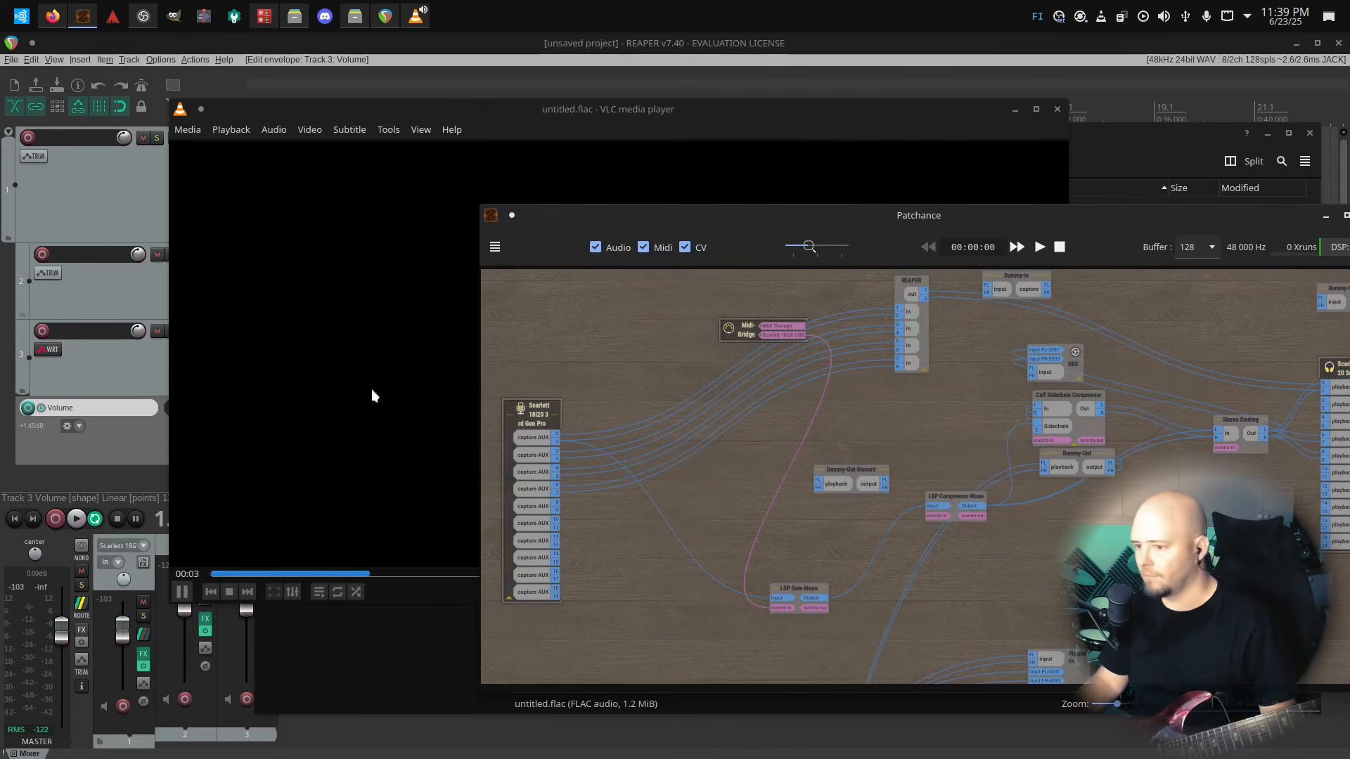
Stop playback of the rendered untitled.flac in VLC and close the player
{"action": "left_click", "coordinate": [373, 396]}
{"action": "left_click", "coordinate": [235, 575]}
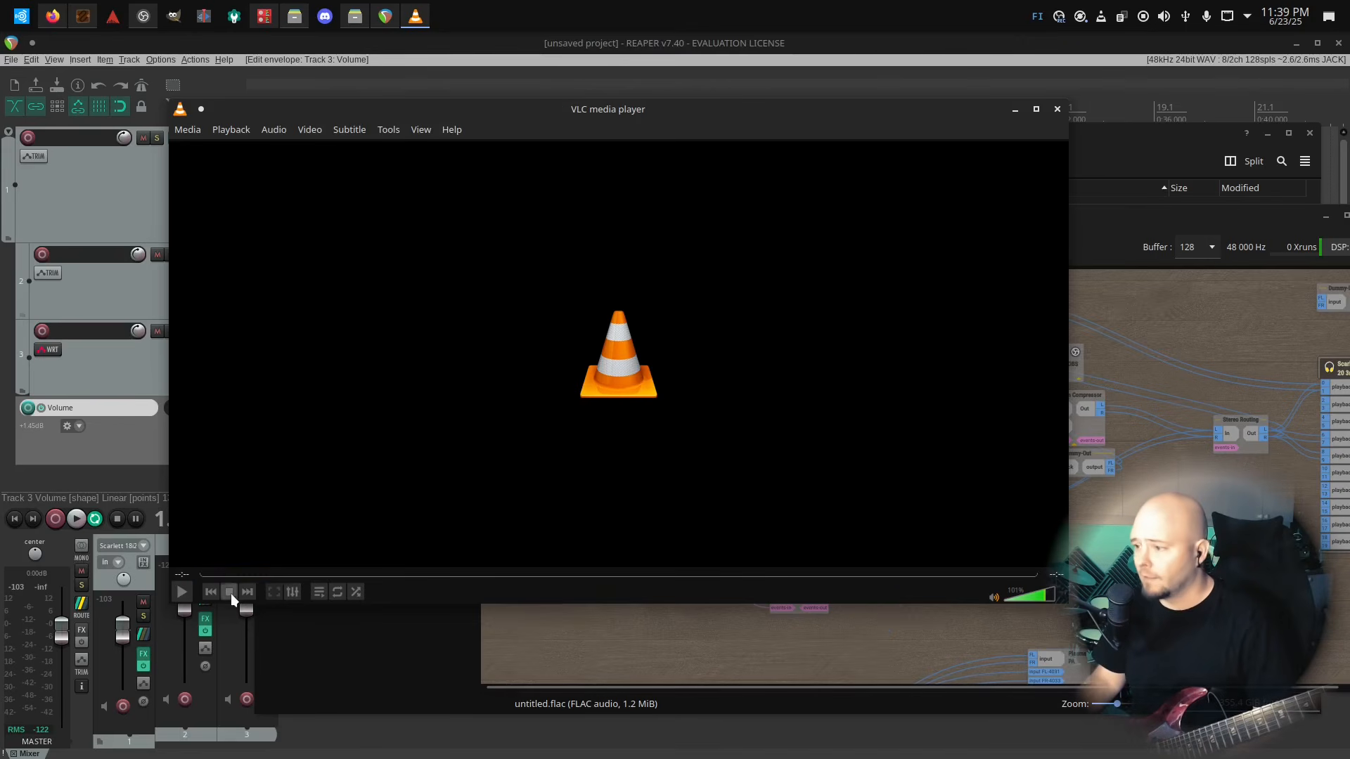
{"action": "left_click", "coordinate": [1055, 108]}
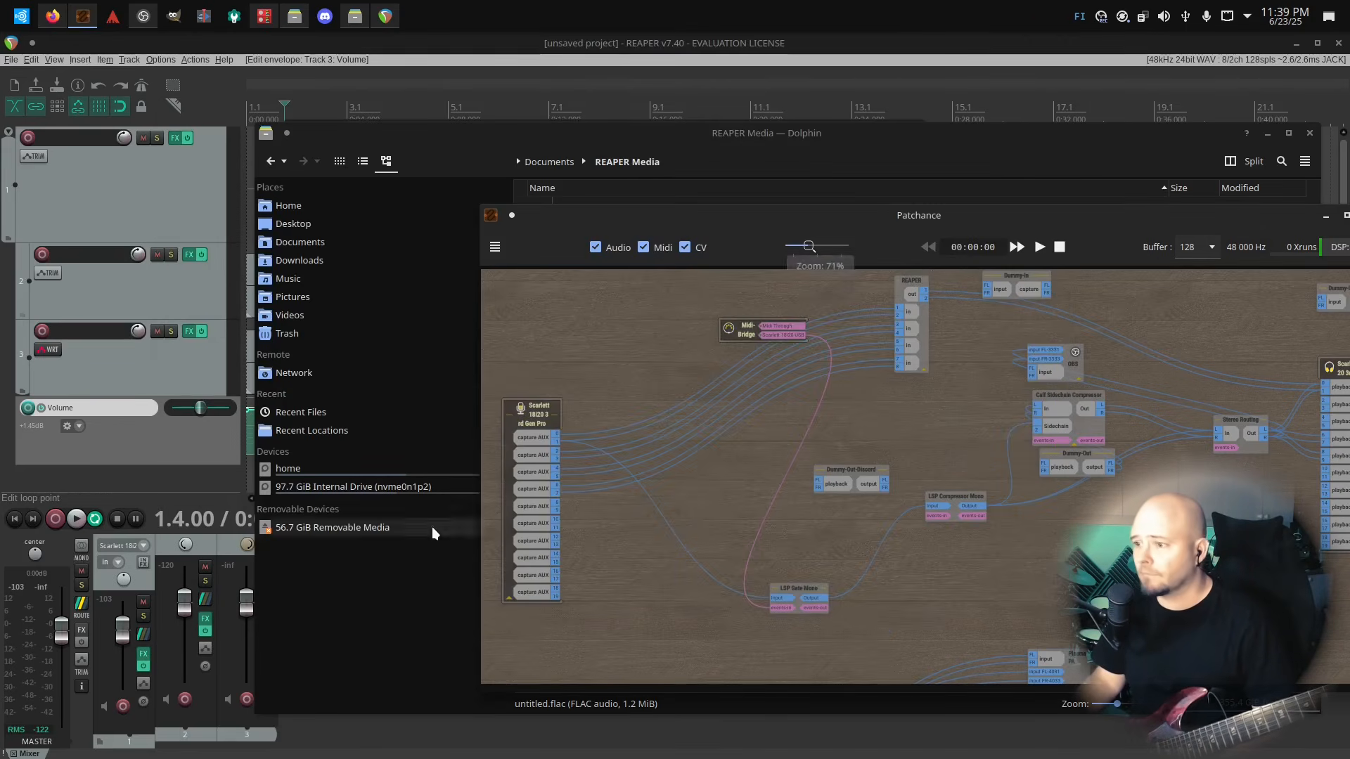
Move the Patchance window aside, switch back to REAPER, and close the finished render window
{"action": "left_click_drag", "start_coordinate": [909, 213], "coordinate": [724, 211]}
{"action": "left_click_drag", "start_coordinate": [584, 186], "coordinate": [556, 147]}
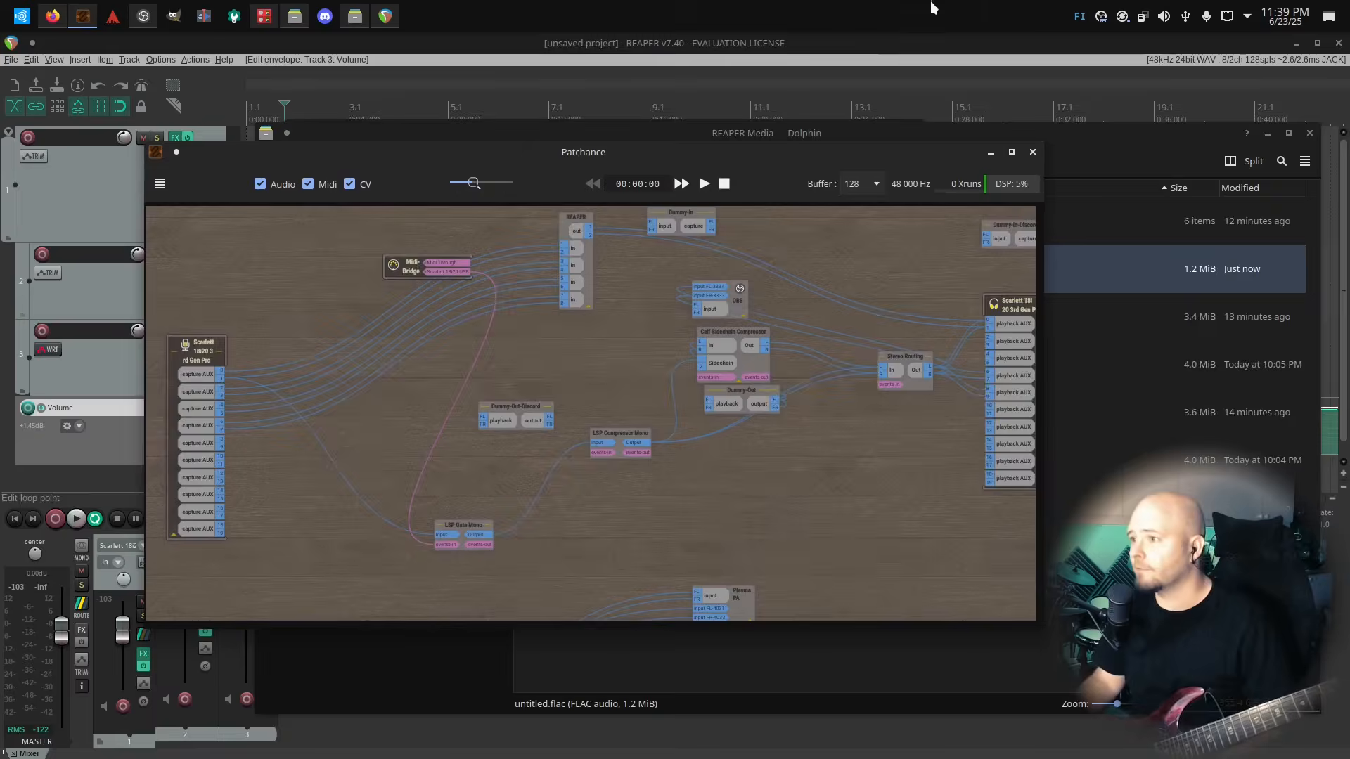
{"action": "left_click", "coordinate": [890, 45]}
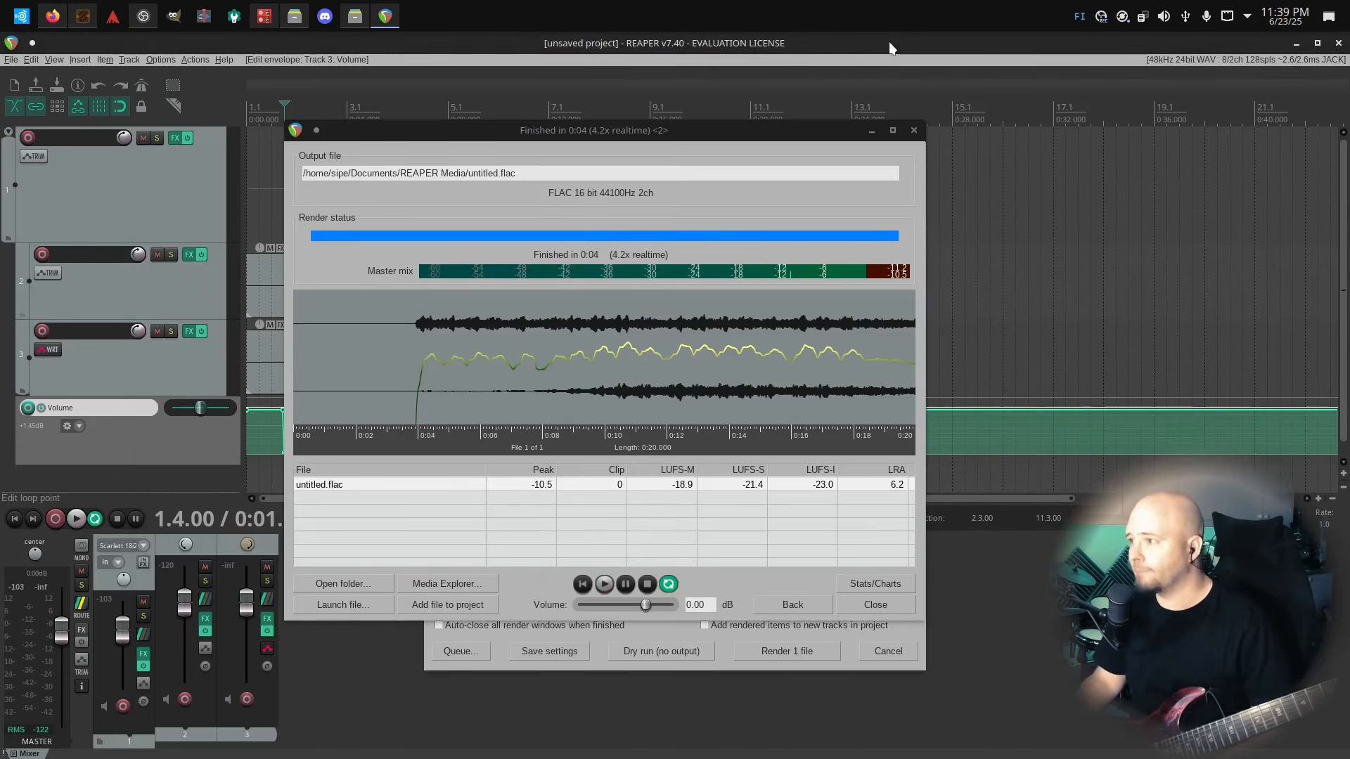
{"action": "left_click", "coordinate": [875, 604]}
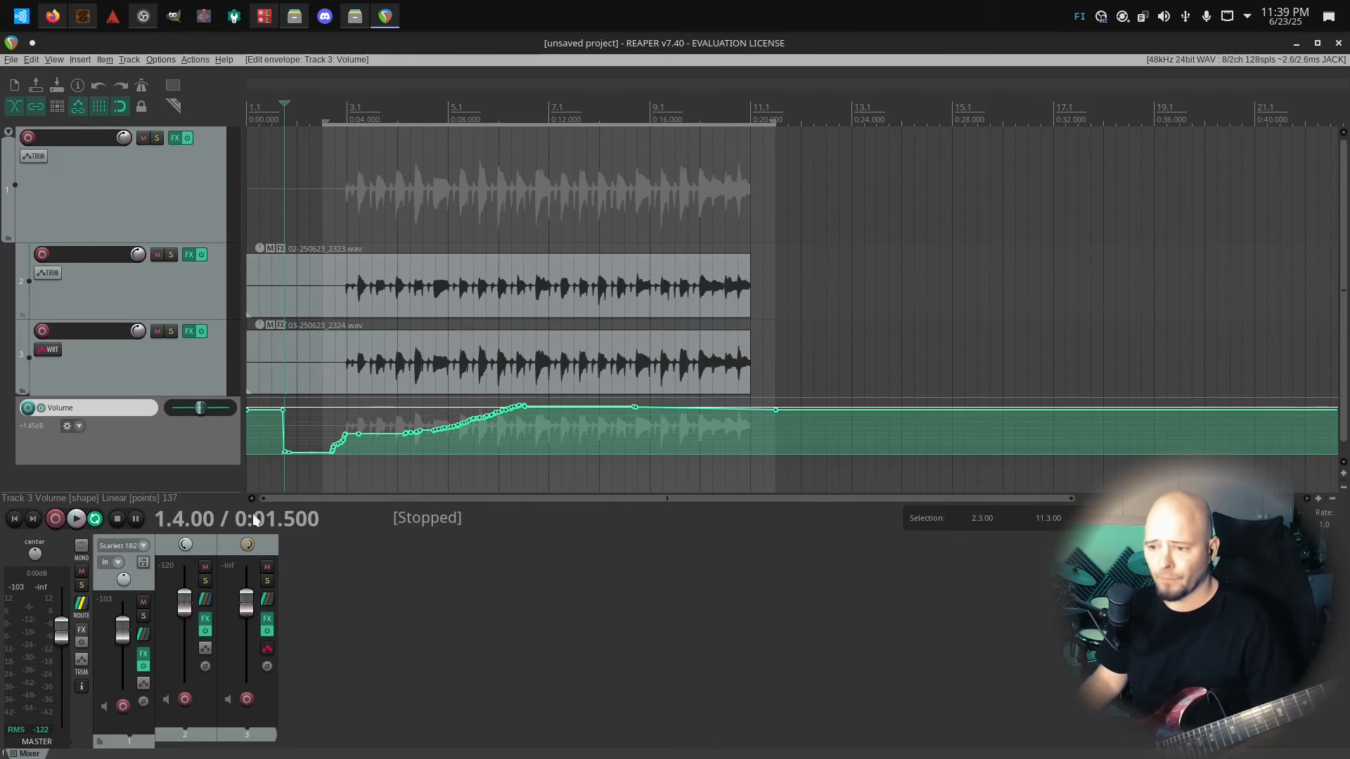
Enlarge the mixer to view the tracks' FX inserts and inputs, and shrink it until the Volume envelope lane fits above
{"action": "left_click_drag", "start_coordinate": [736, 531], "coordinate": [727, 340]}
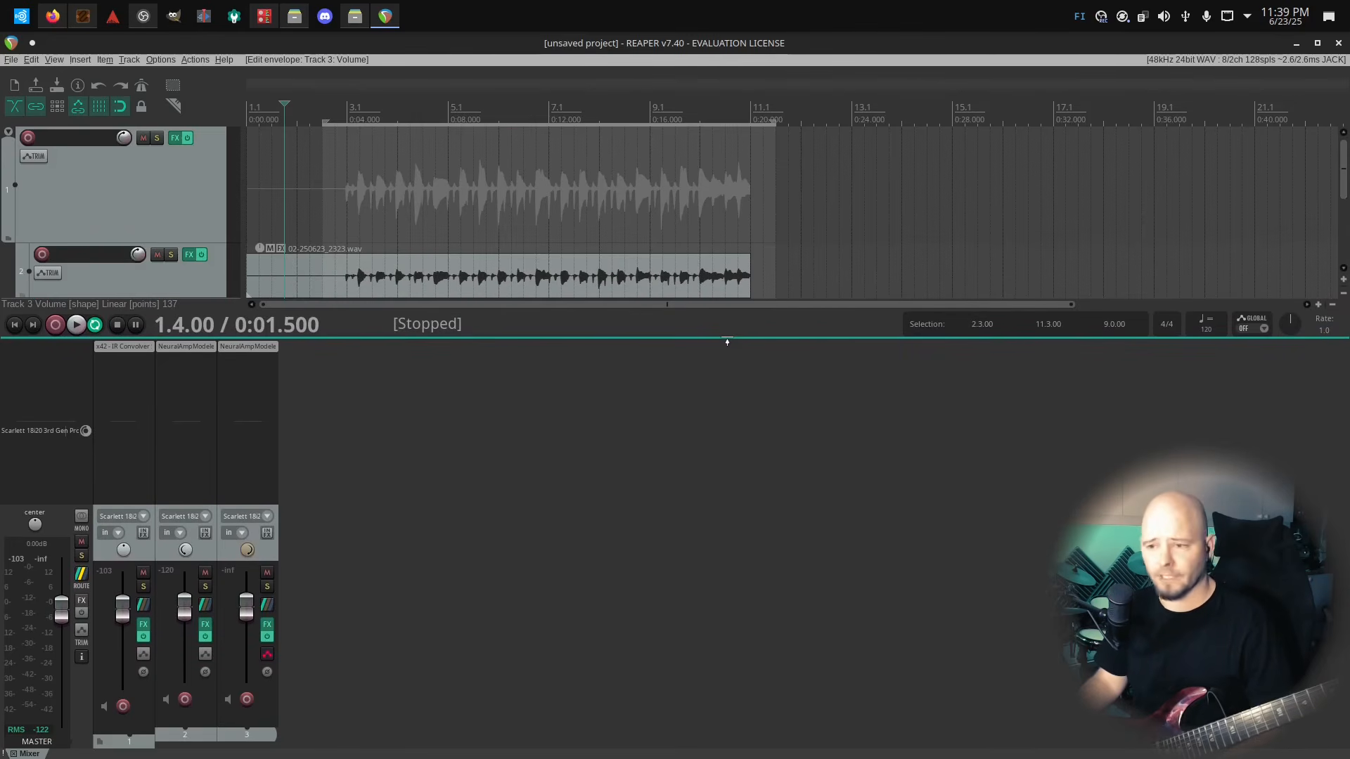
{"action": "left_click_drag", "start_coordinate": [727, 342], "coordinate": [677, 444]}
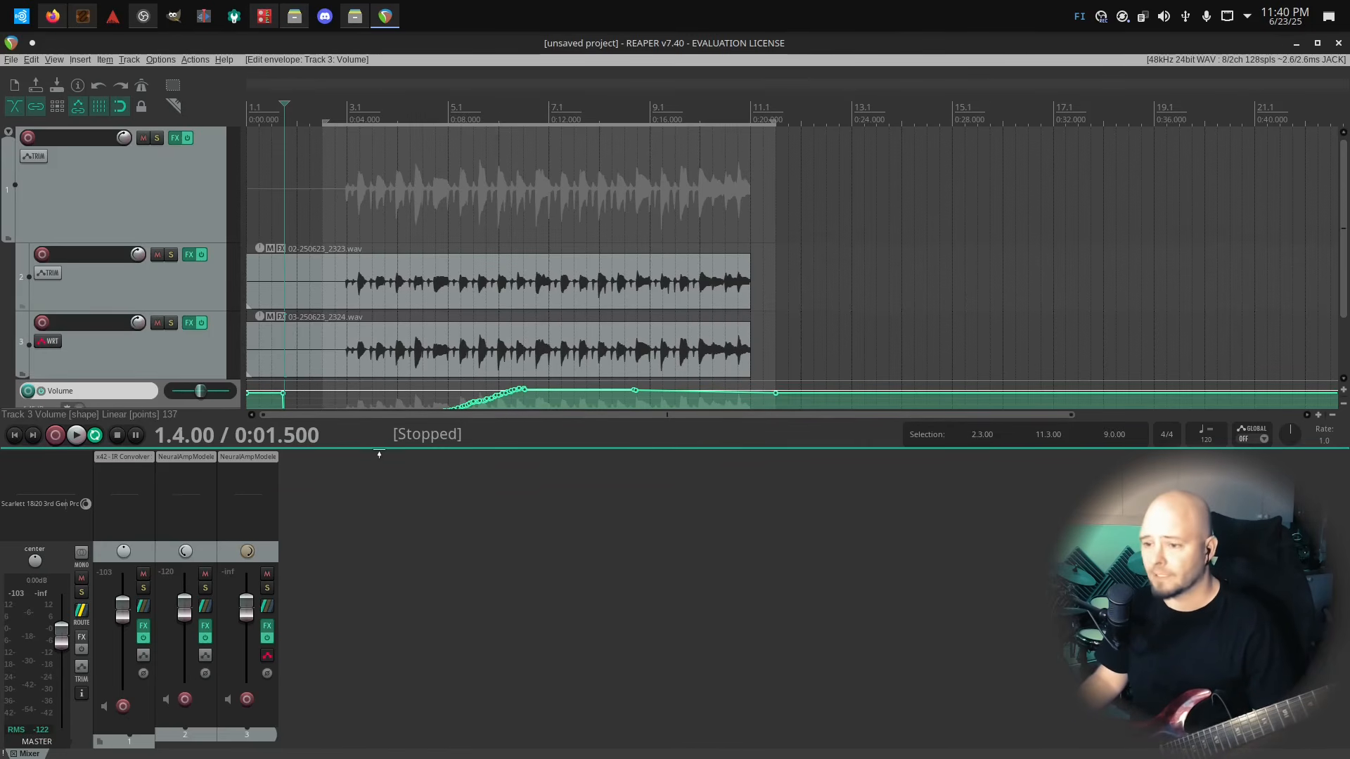
{"action": "left_click_drag", "start_coordinate": [377, 452], "coordinate": [372, 534]}
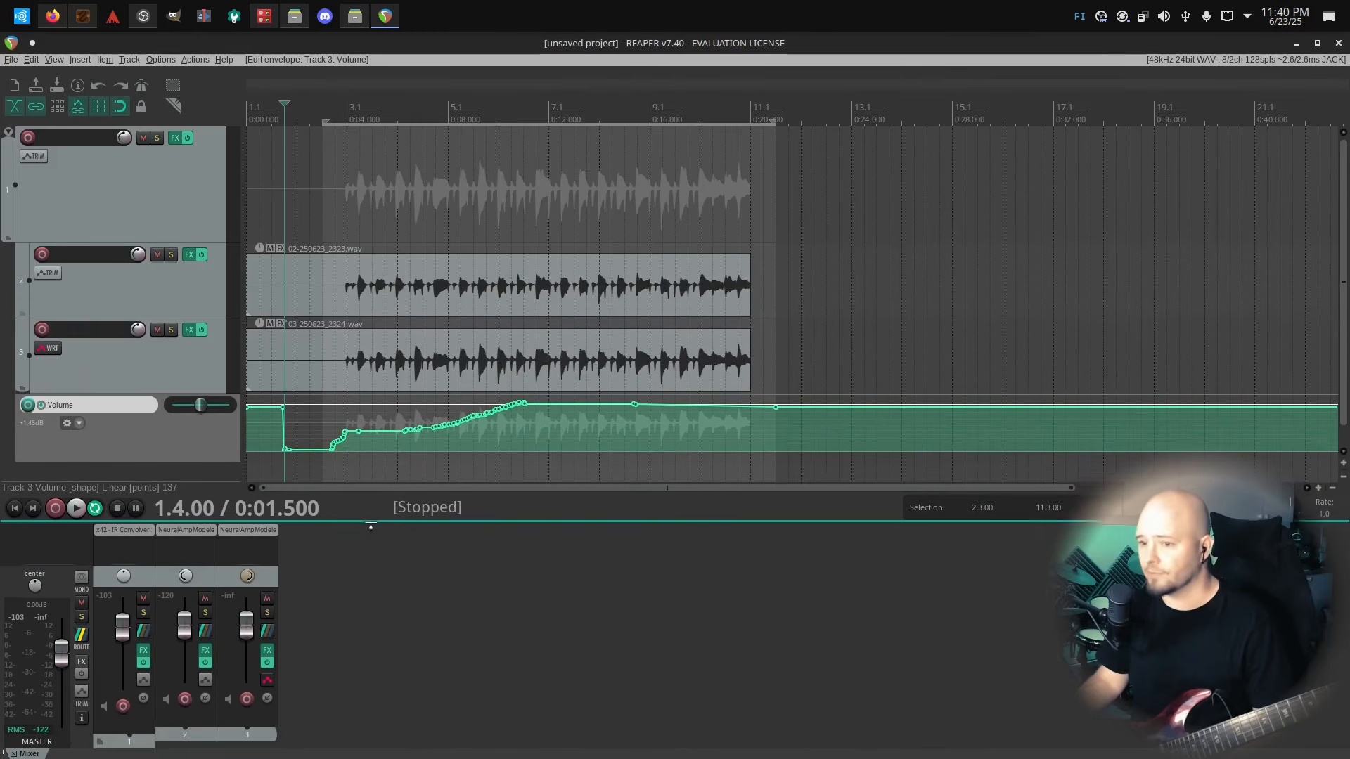